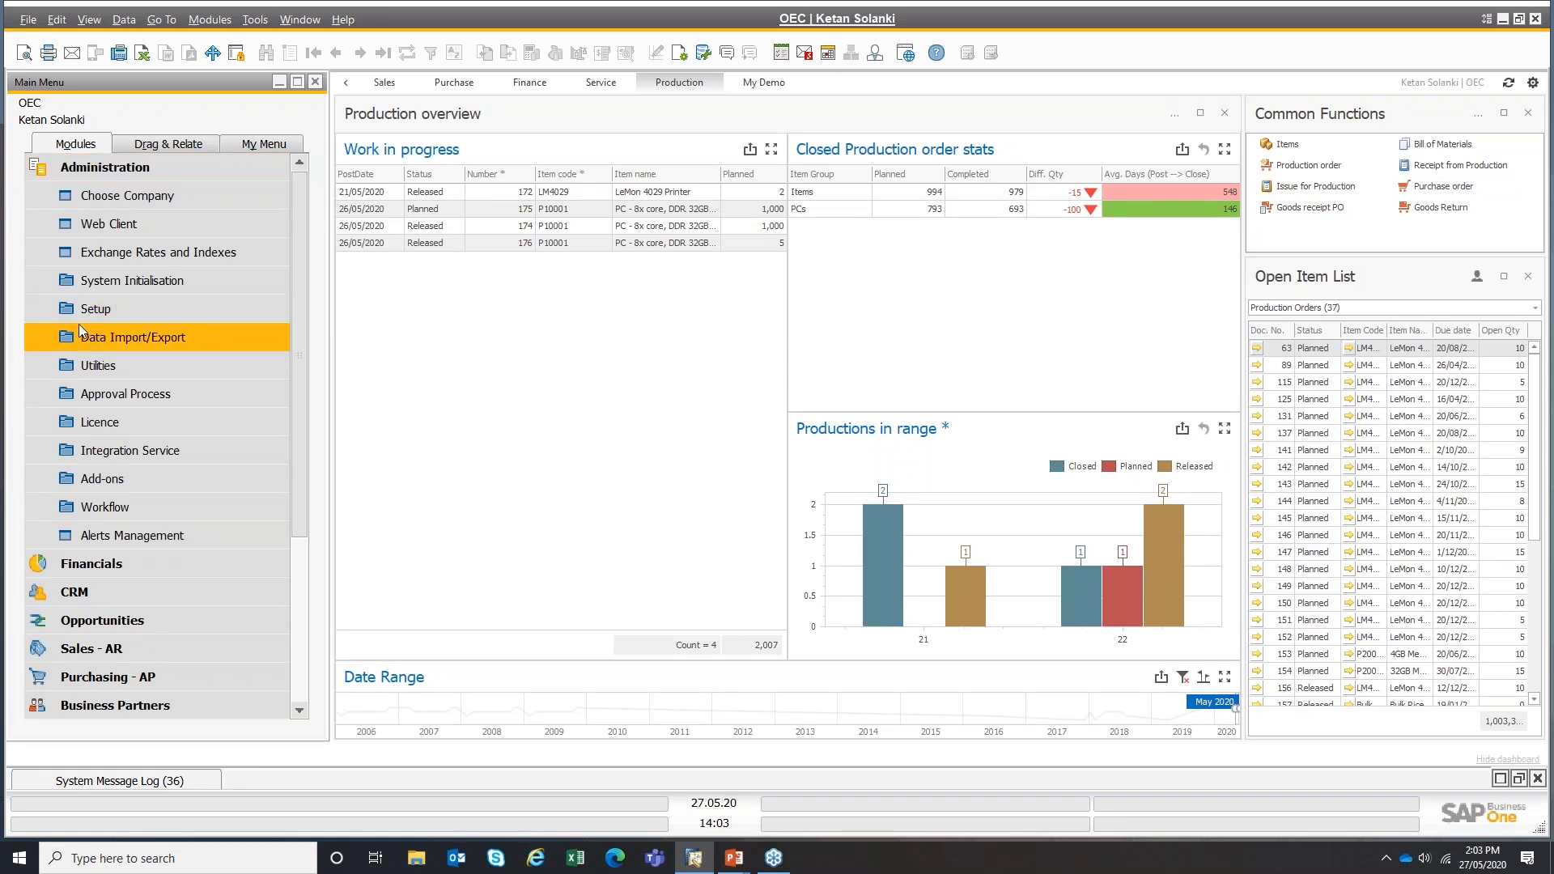
- Review the resource defaults in General Settings, including default warehouse and default capacity period, and close without changes
{"action": "left_click", "coordinate": [152, 283]}
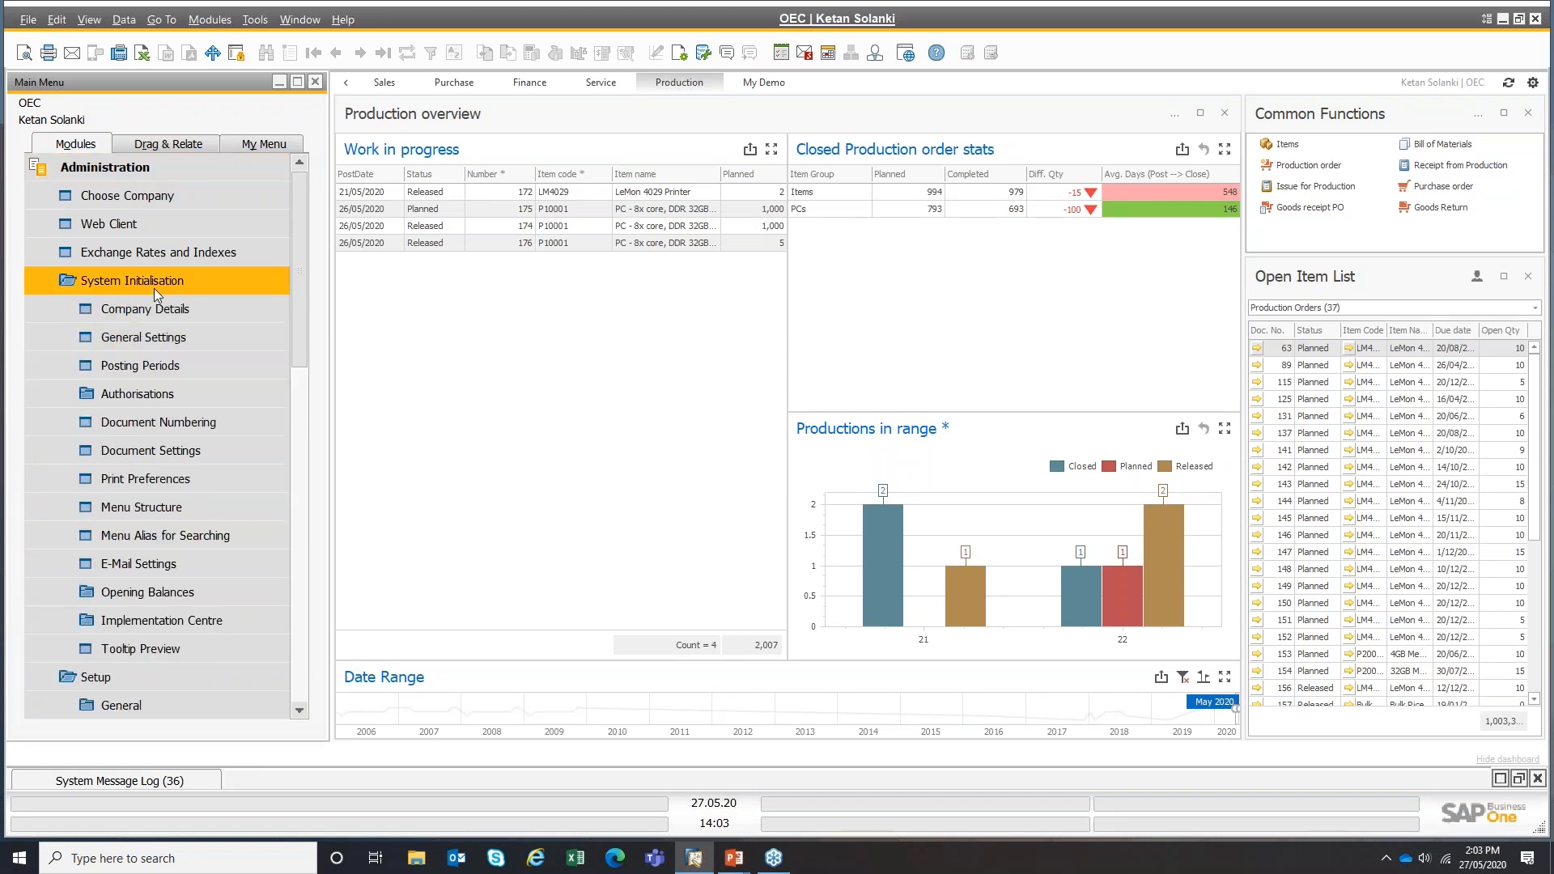
{"action": "left_click", "coordinate": [142, 338]}
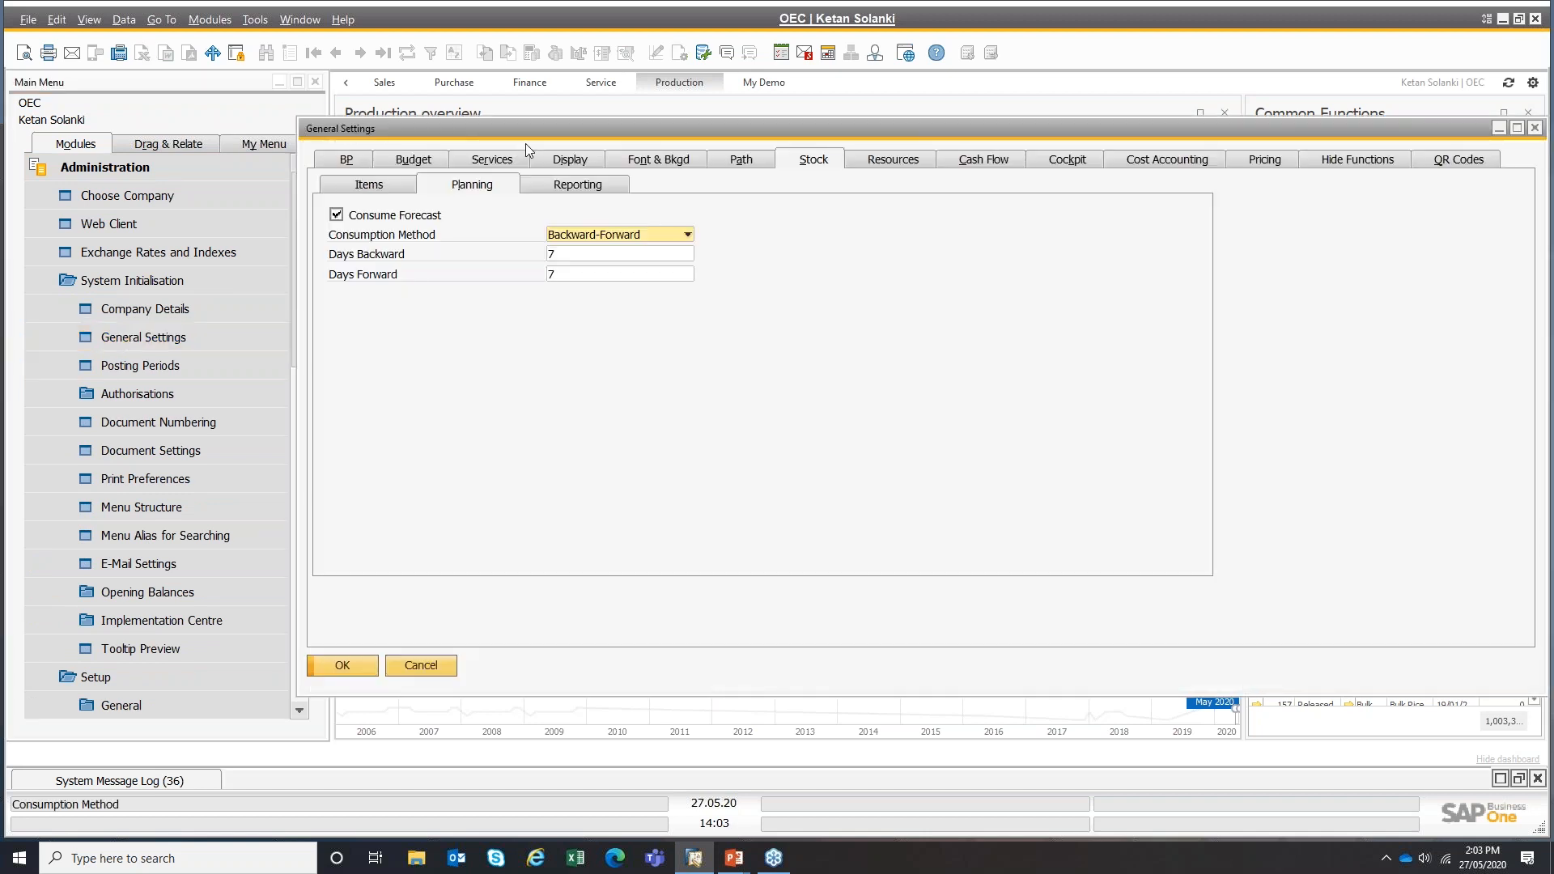
{"action": "left_click", "coordinate": [893, 160]}
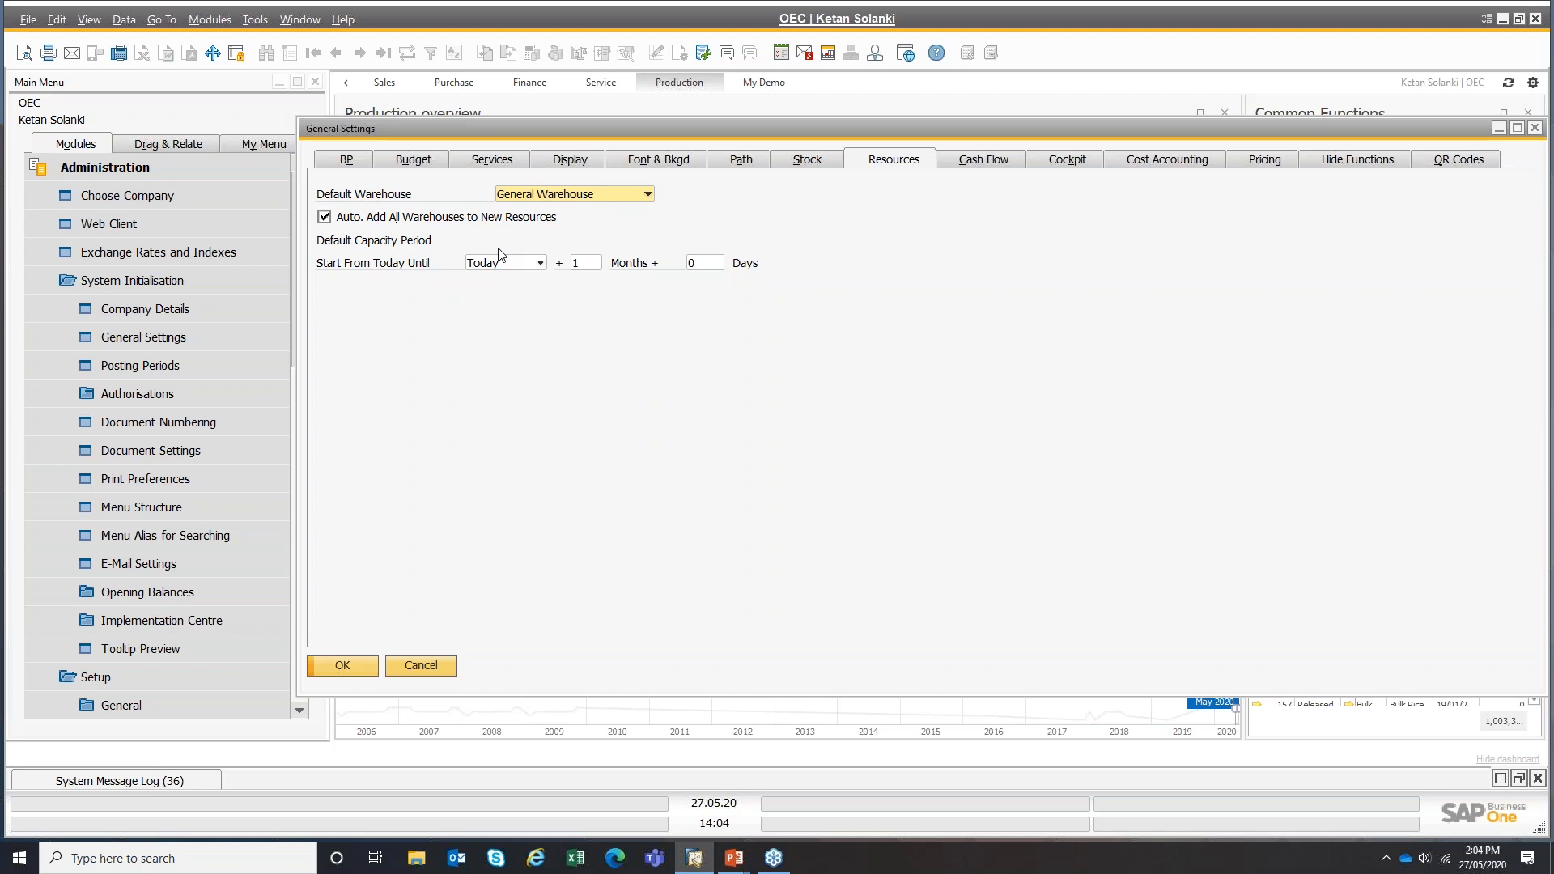
{"action": "left_click", "coordinate": [550, 196]}
{"action": "left_click", "coordinate": [550, 196]}
{"action": "key", "text": "ctrl"}
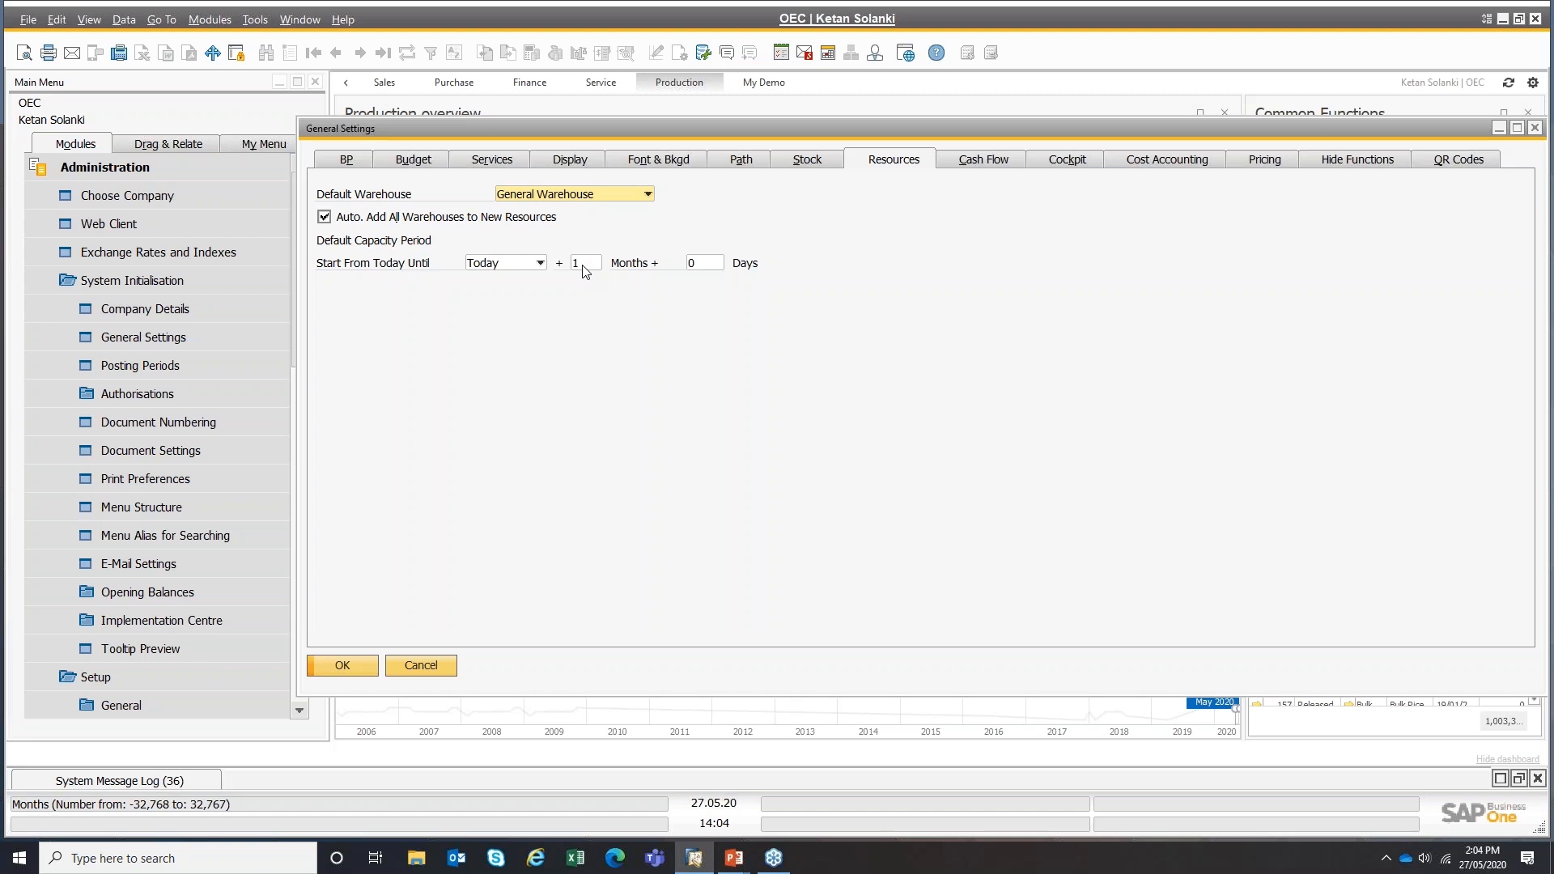
{"action": "left_click", "coordinate": [428, 664]}
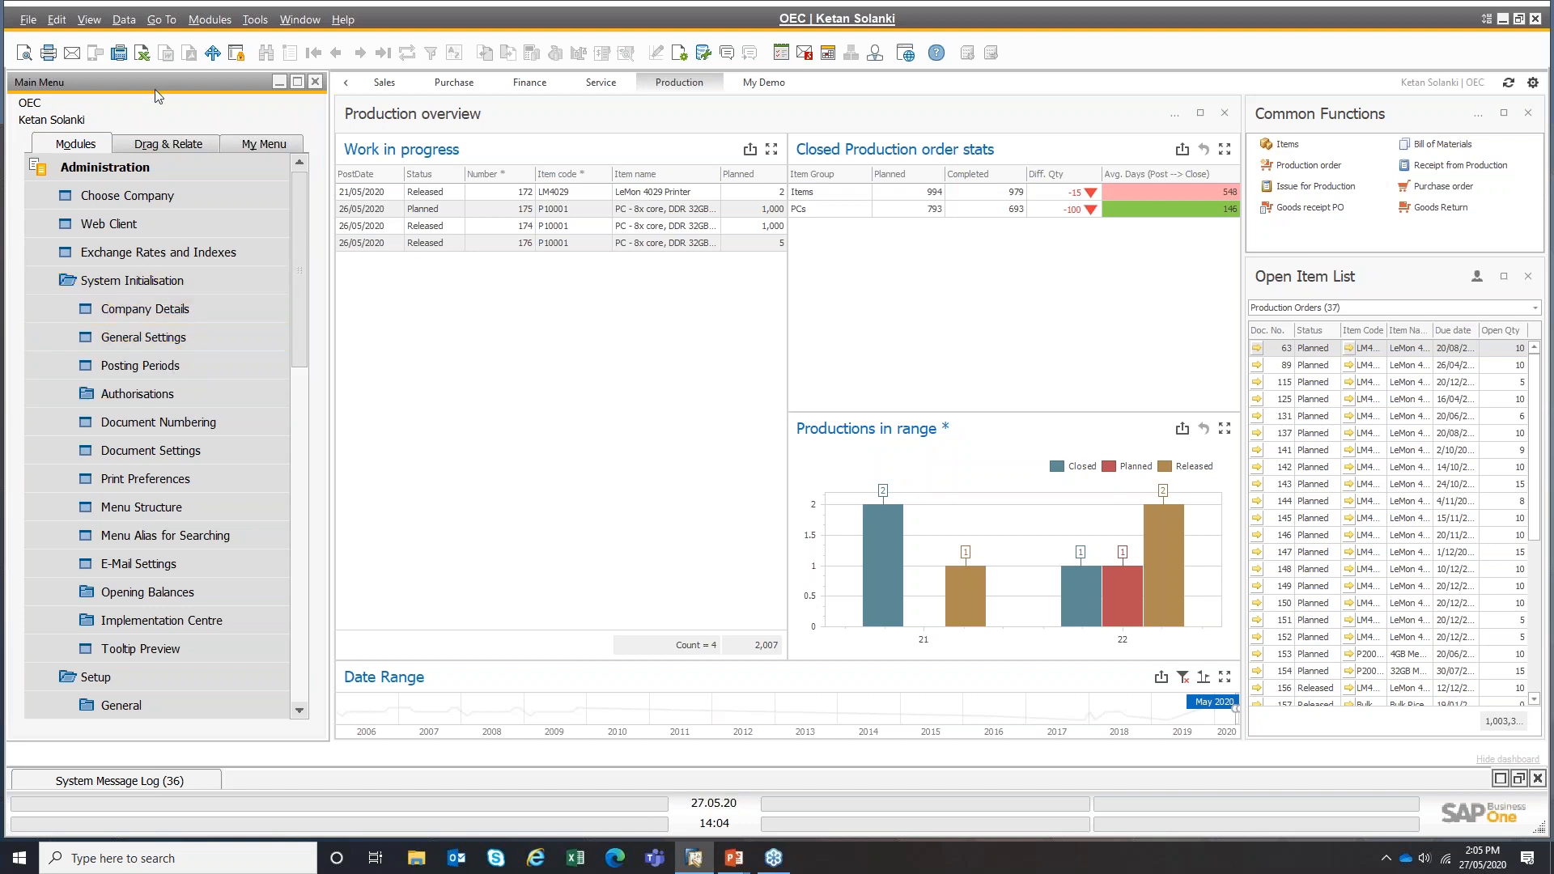
- Check the stock item settings in General Settings, including the option to open item master data for BOM items, and cancel
{"action": "left_click", "coordinate": [109, 338]}
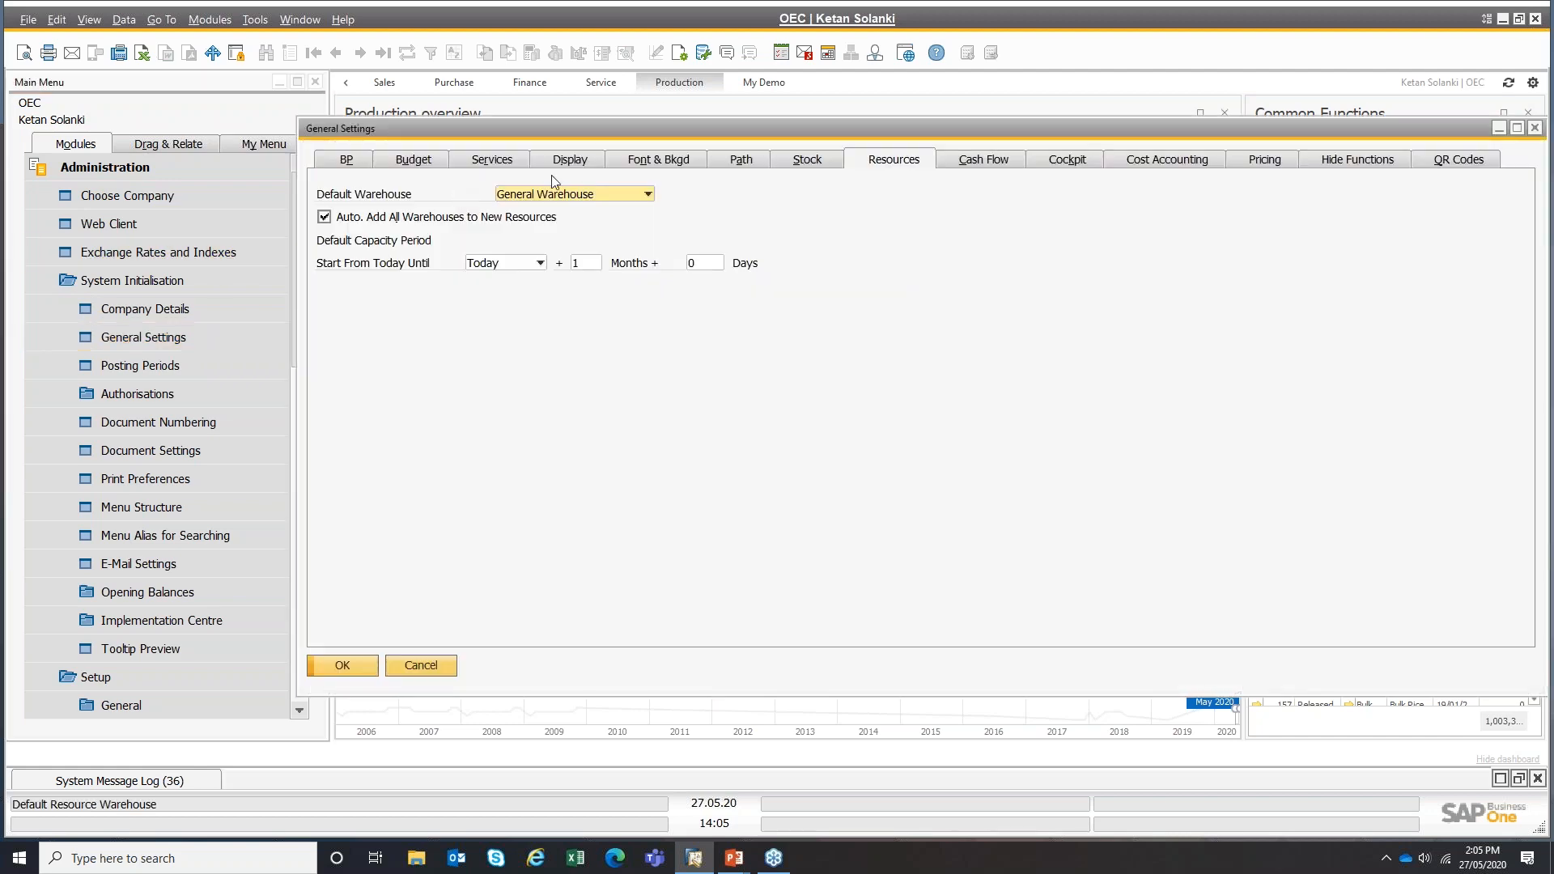
{"action": "left_click", "coordinate": [810, 162]}
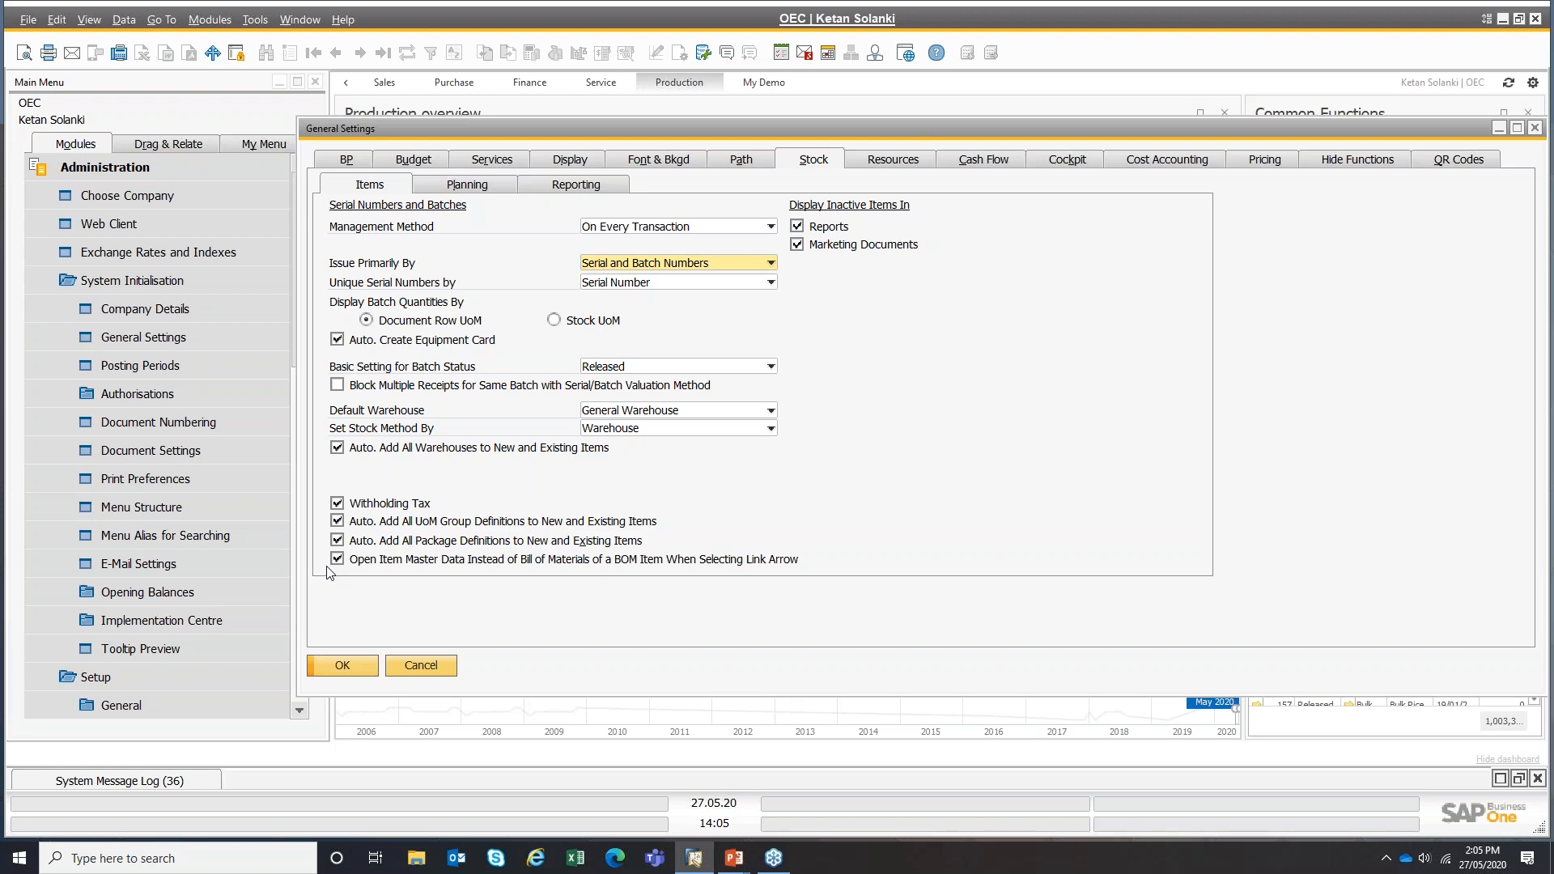
{"action": "left_click", "coordinate": [420, 665]}
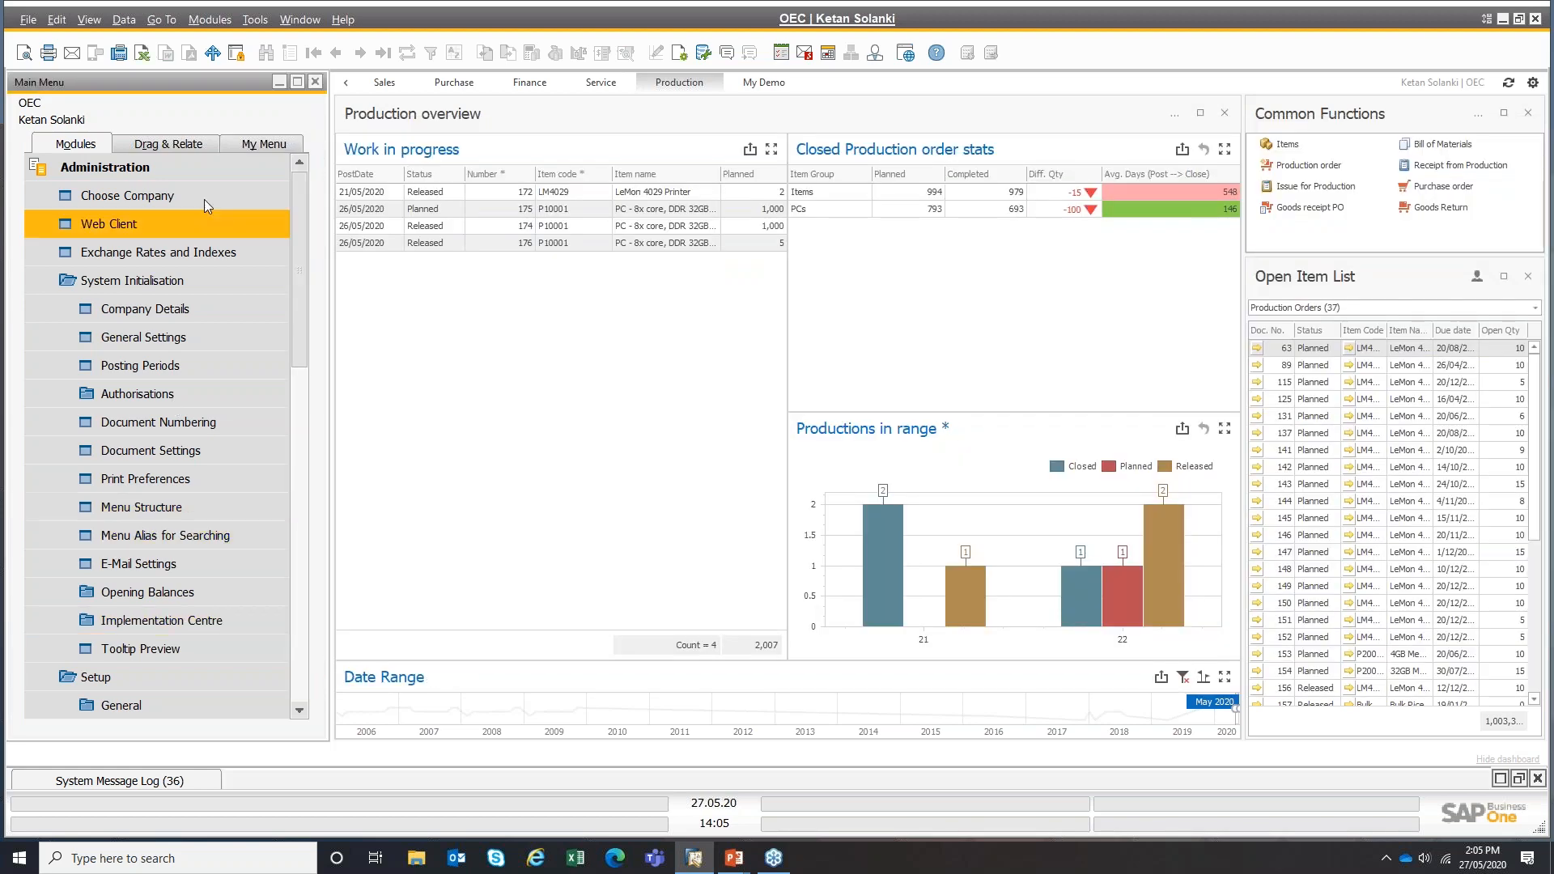
- Open the Resource Groups setup and display the first resource group record
{"action": "left_click", "coordinate": [105, 289]}
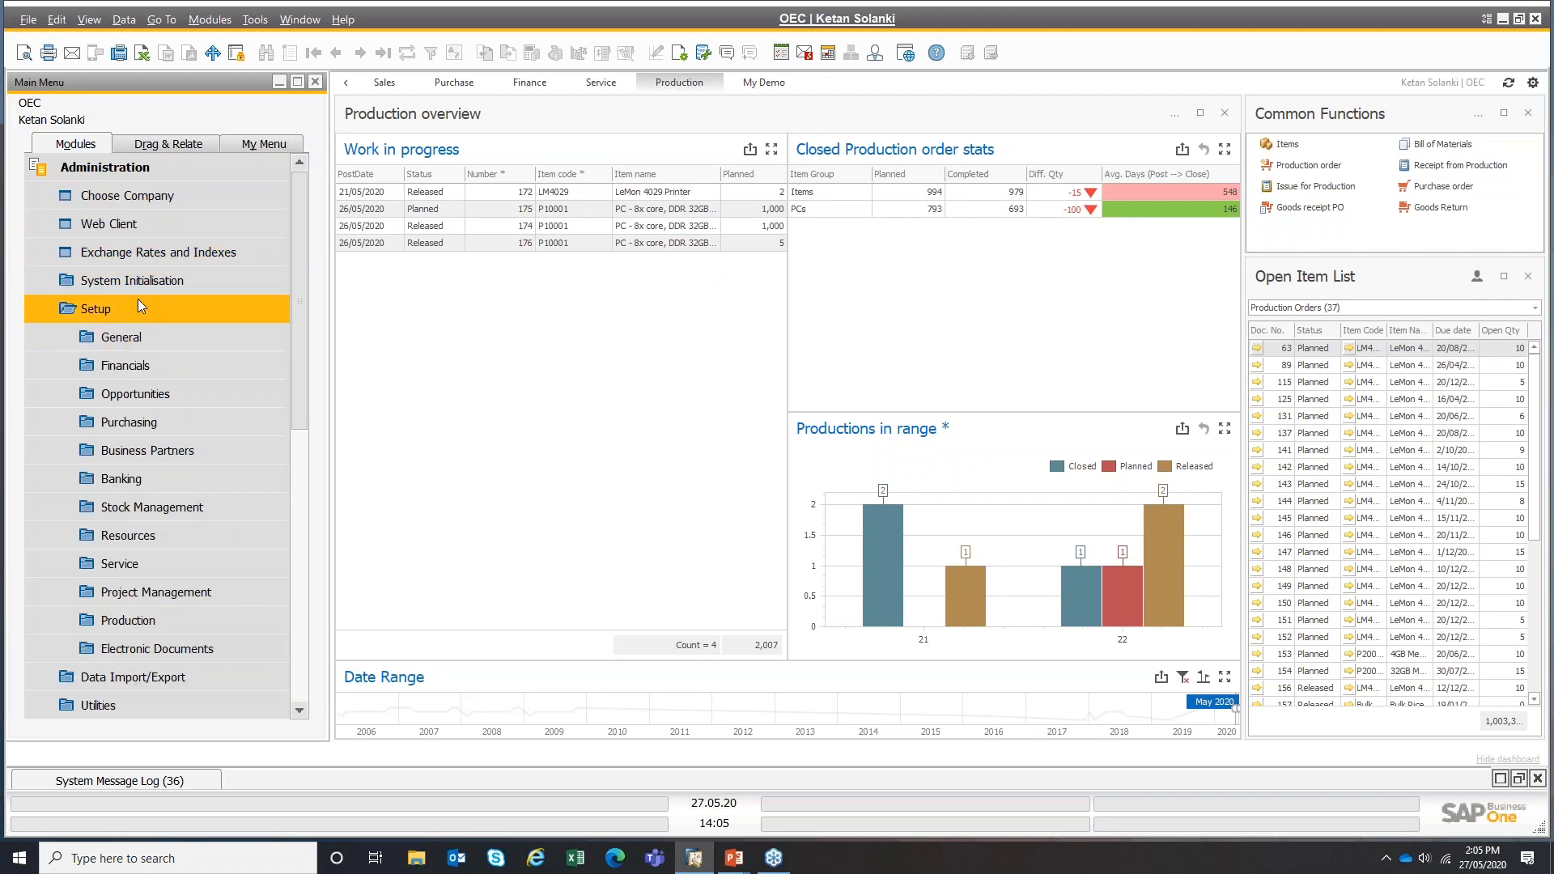
{"action": "left_click", "coordinate": [112, 538]}
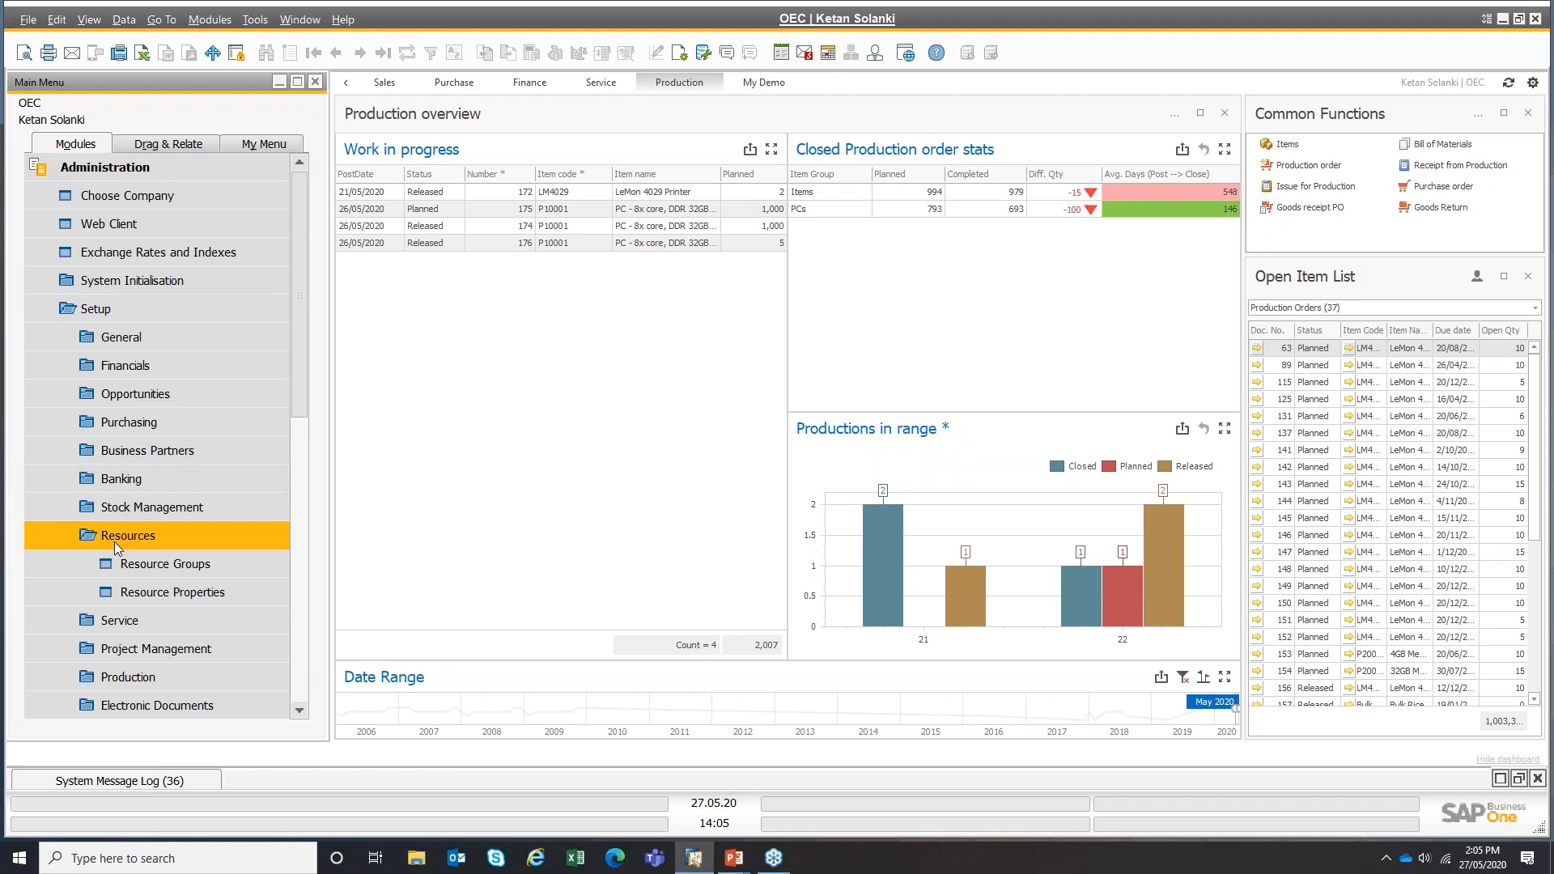
{"action": "left_click", "coordinate": [164, 571]}
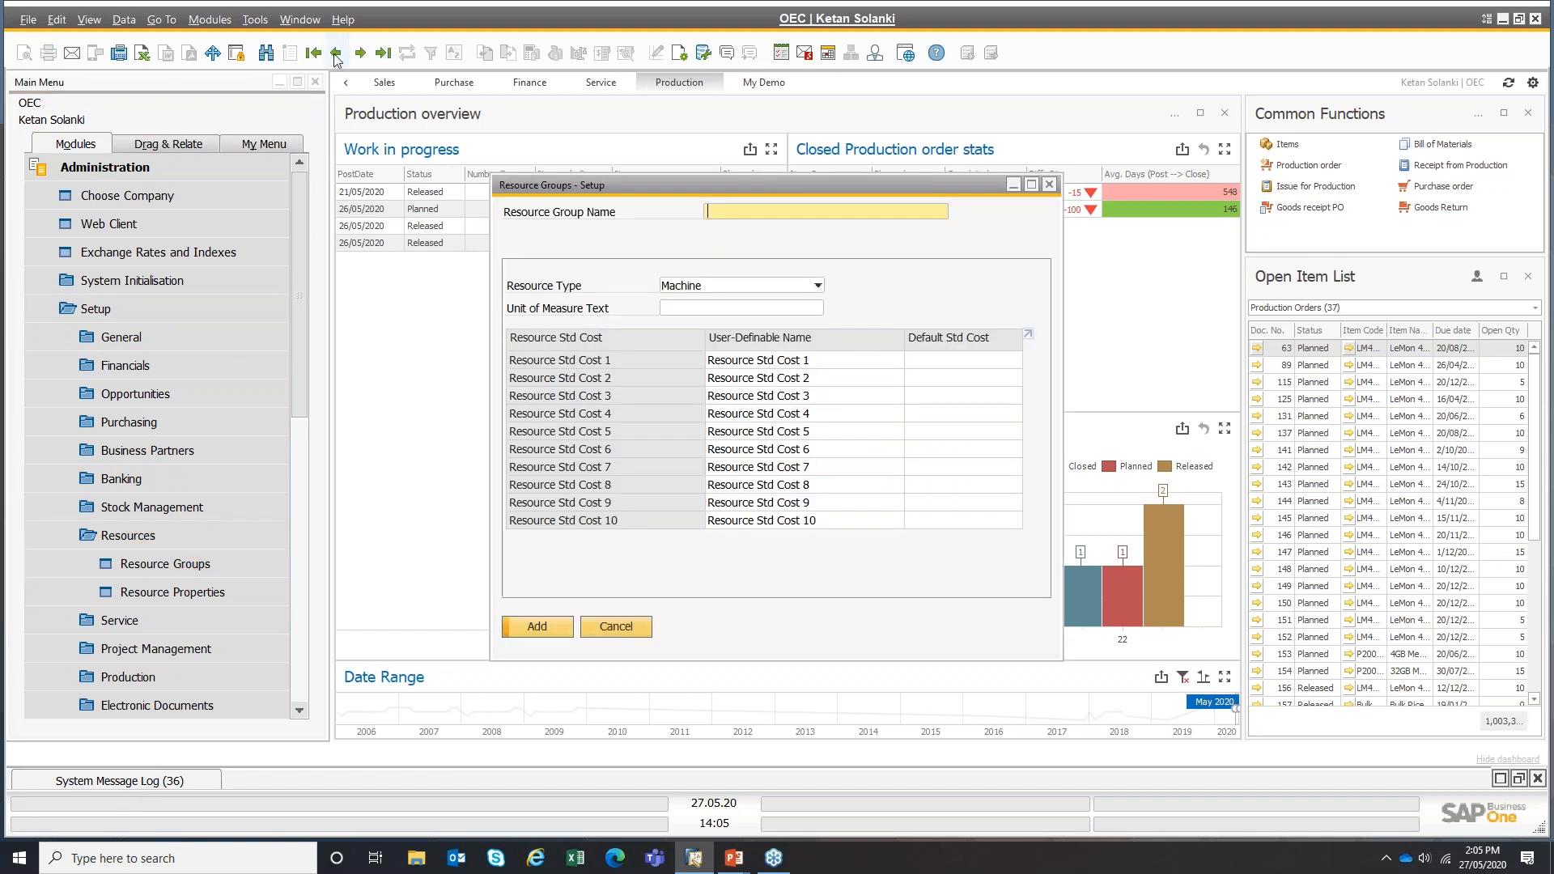
{"action": "left_click", "coordinate": [315, 54]}
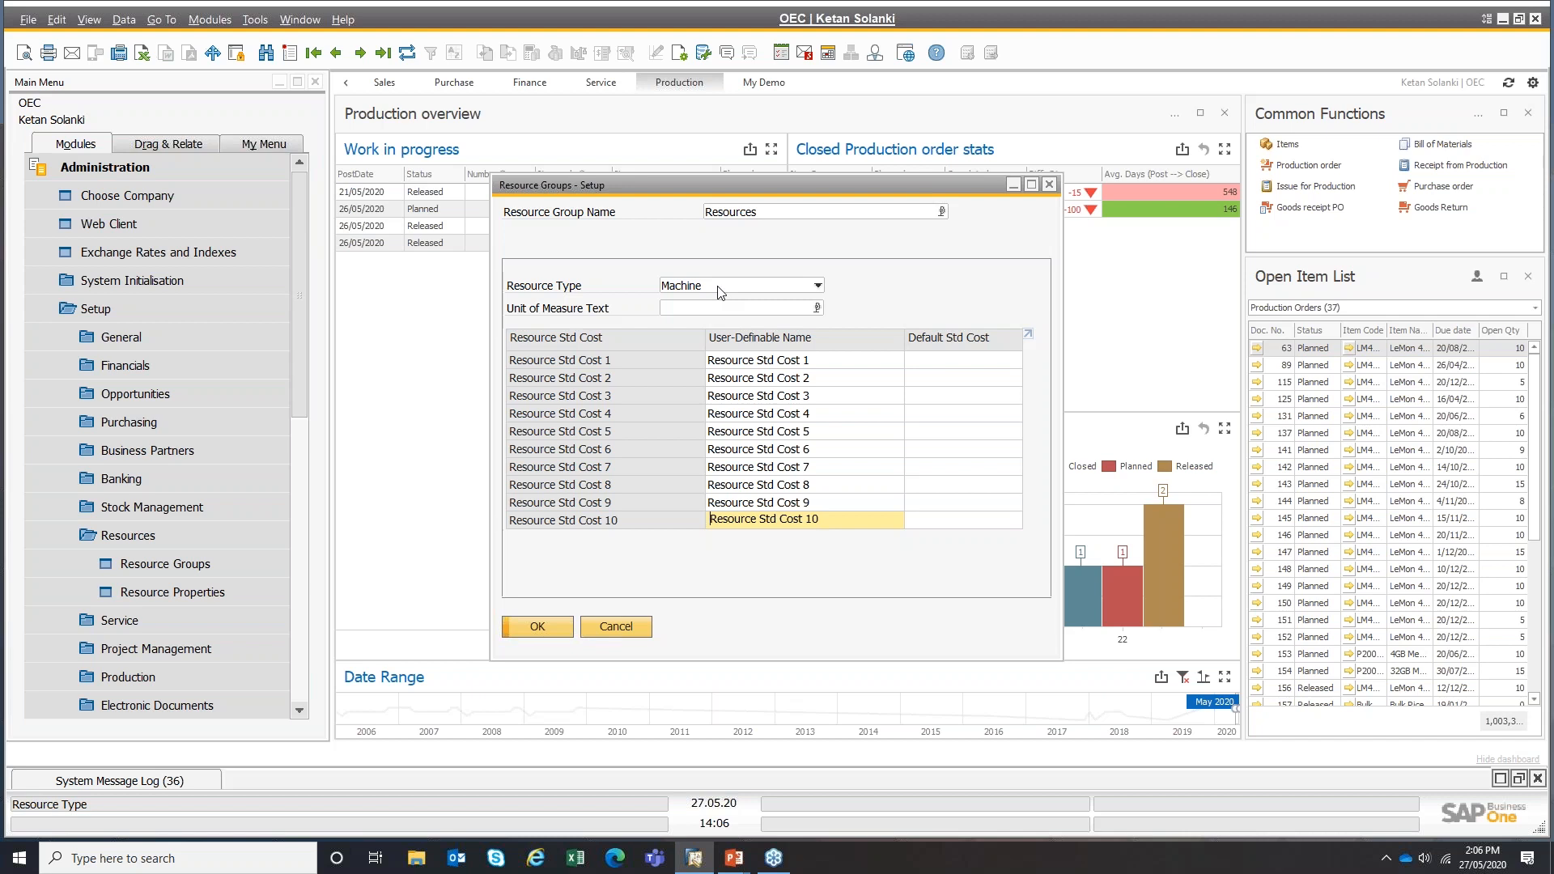
- Look over the Resource Properties setup and close both resource setup windows without changes
{"action": "left_click", "coordinate": [163, 598]}
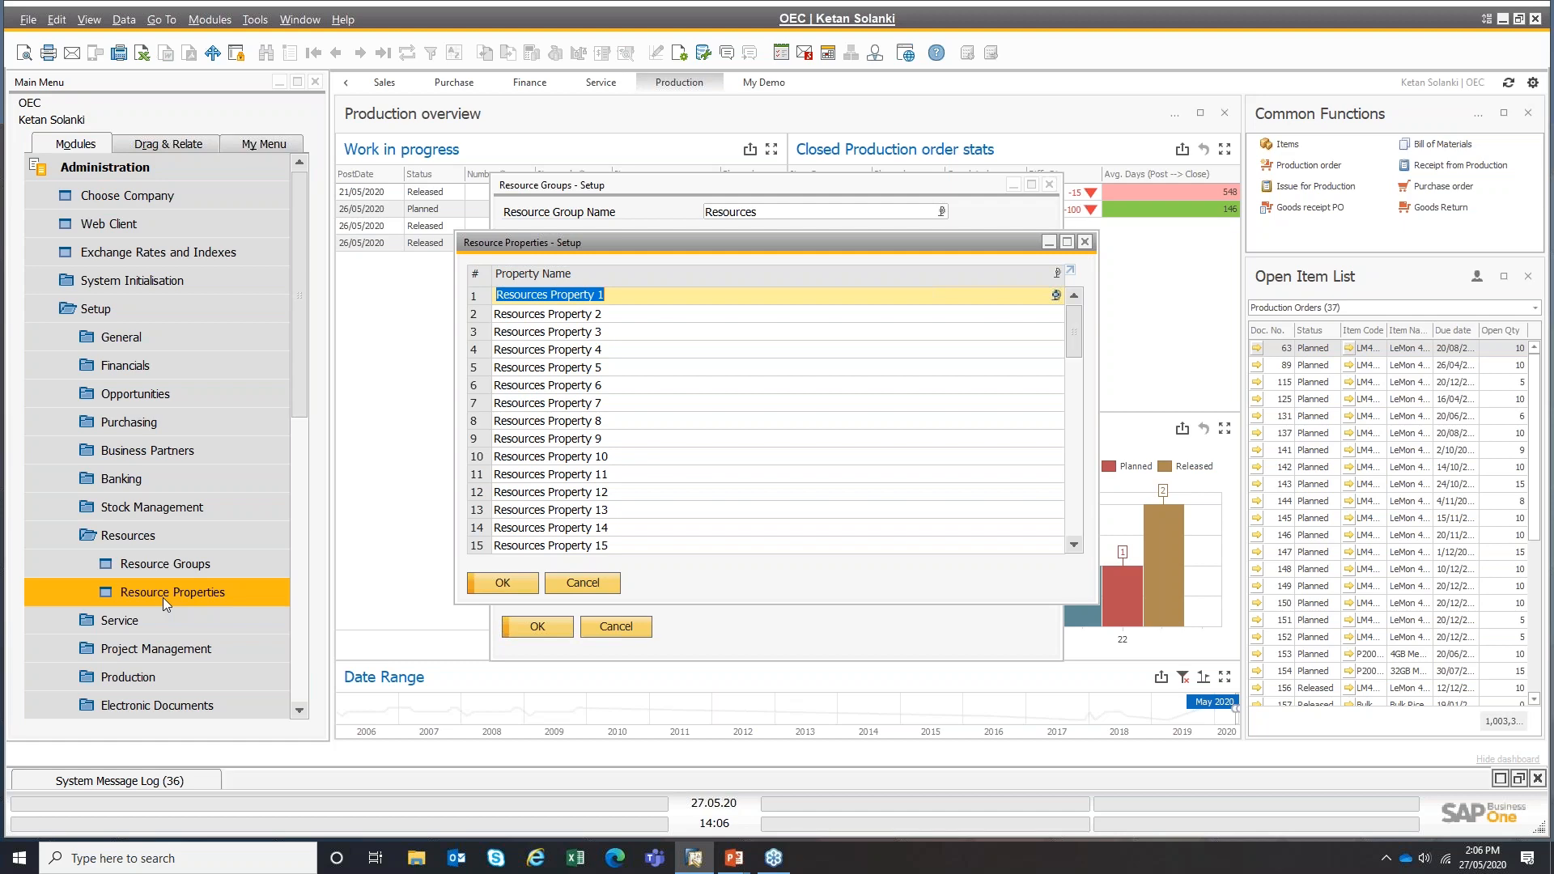
{"action": "left_click", "coordinate": [591, 584]}
{"action": "left_click", "coordinate": [630, 626]}
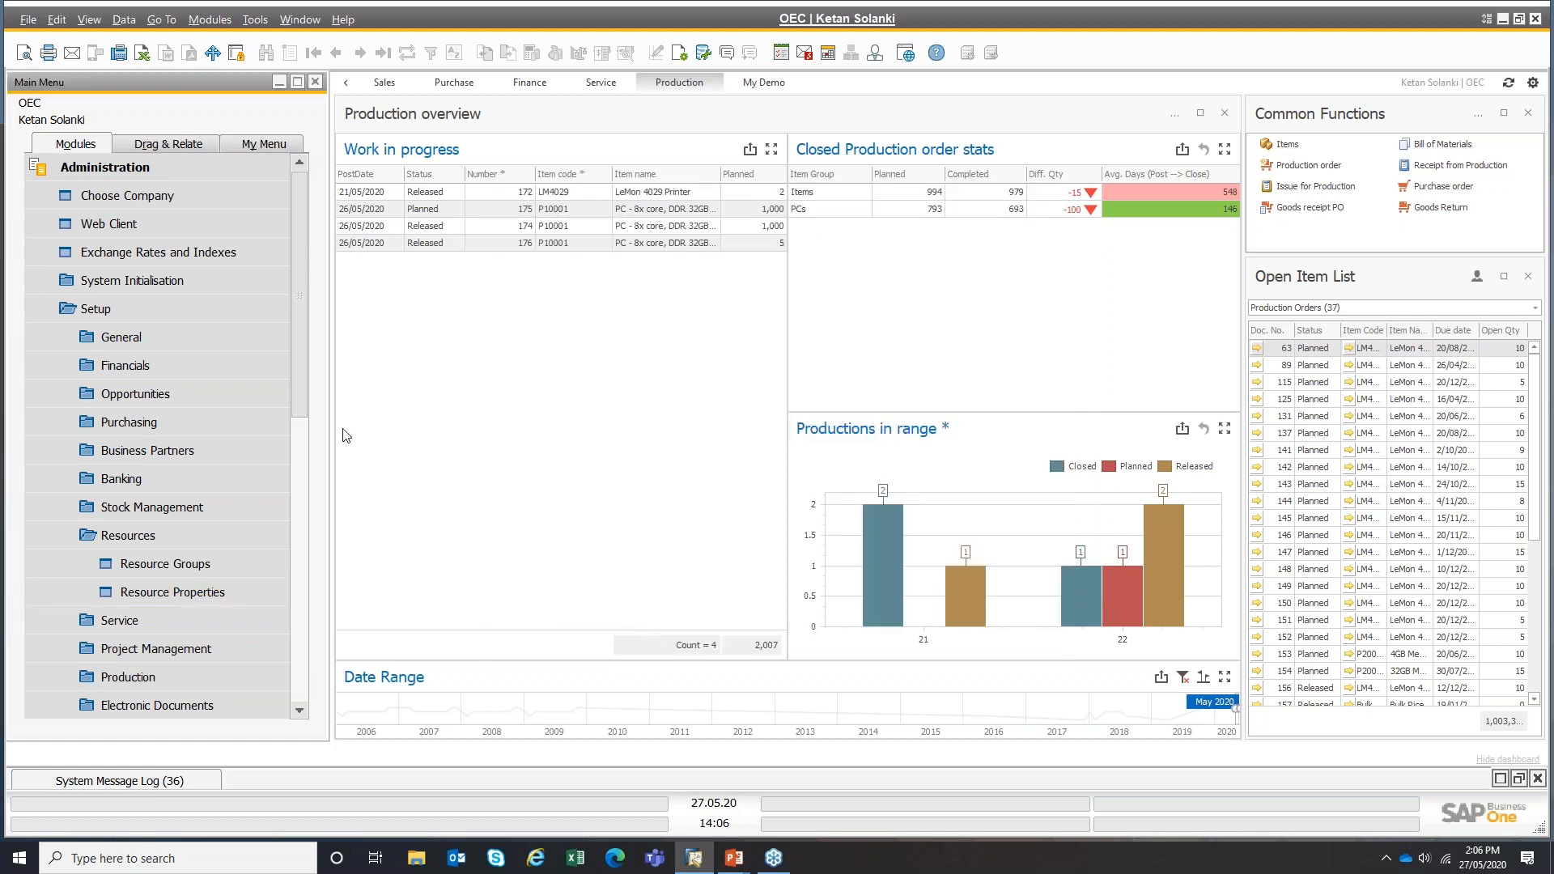
- Open the GL Account Determination window from the financials setup in Administration
{"action": "left_click", "coordinate": [73, 307]}
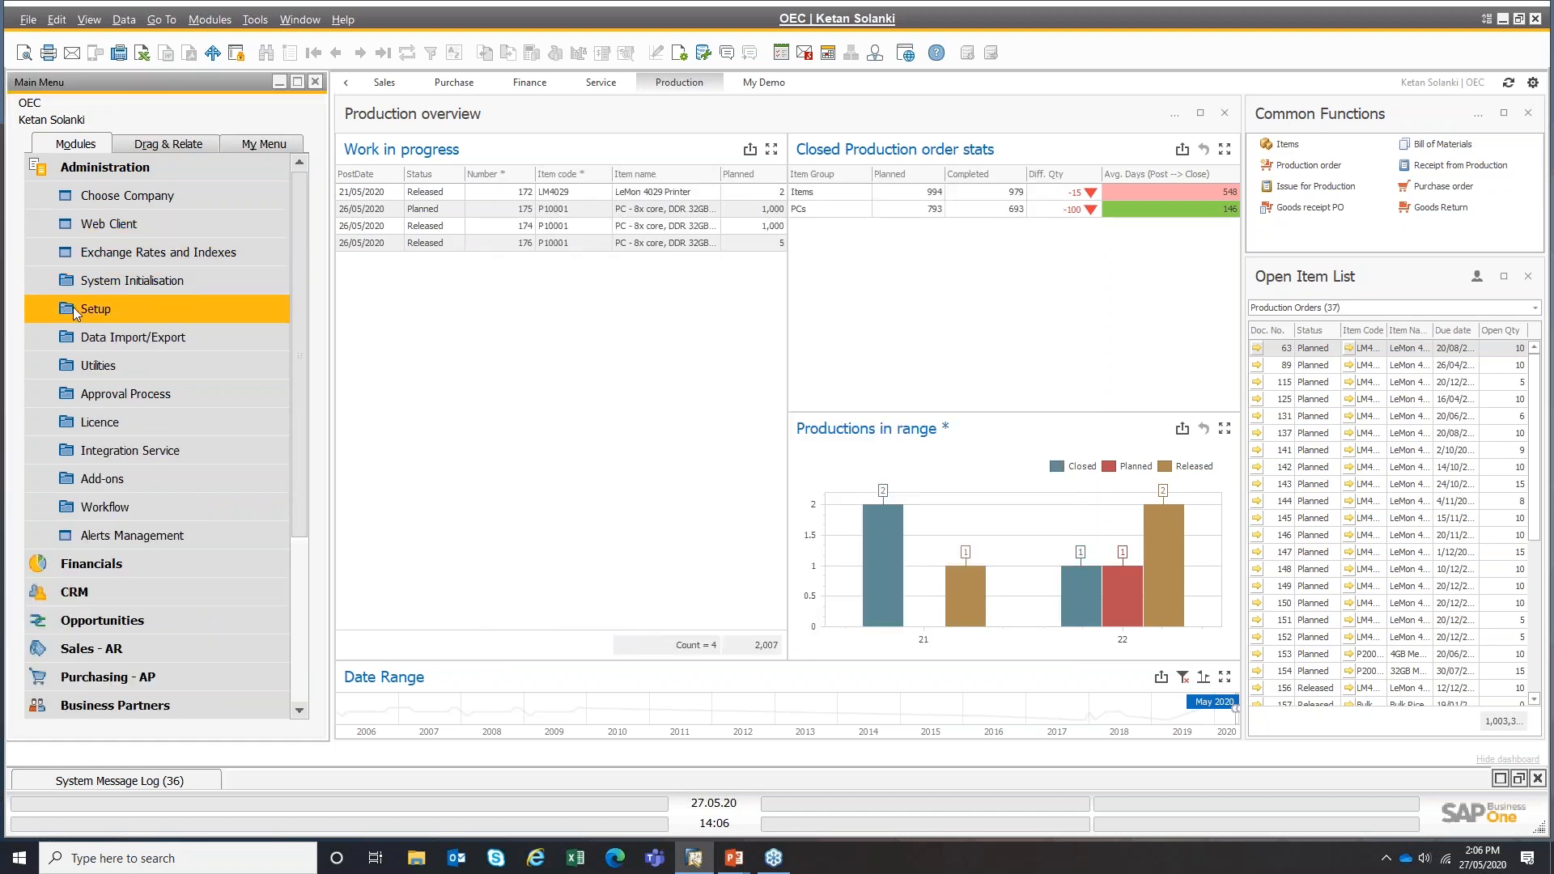
{"action": "left_click", "coordinate": [144, 278]}
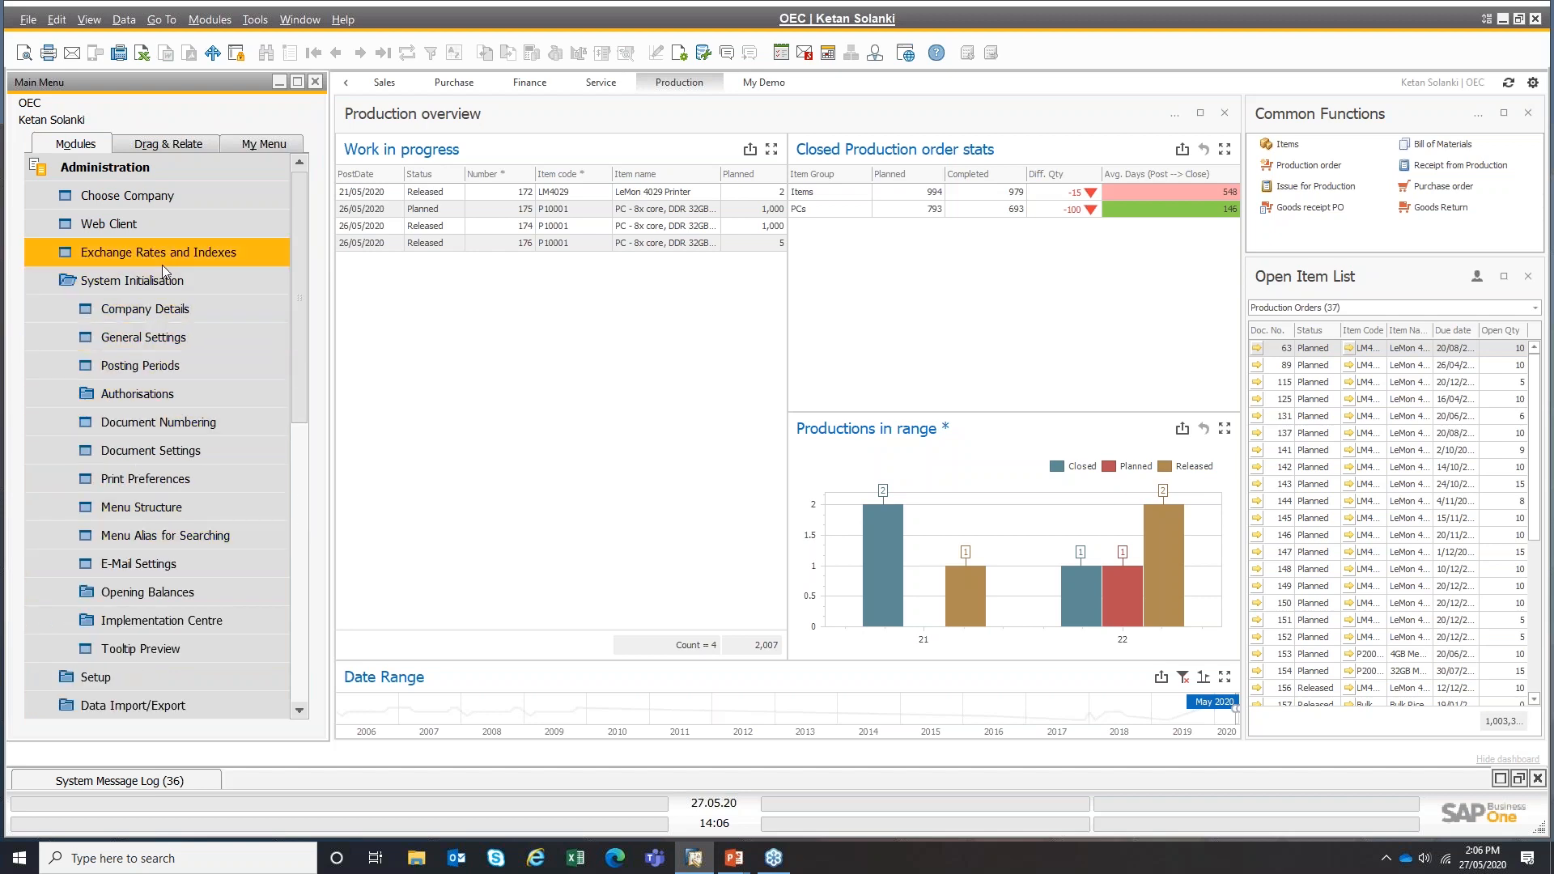
{"action": "left_click", "coordinate": [146, 280]}
{"action": "left_click", "coordinate": [143, 315]}
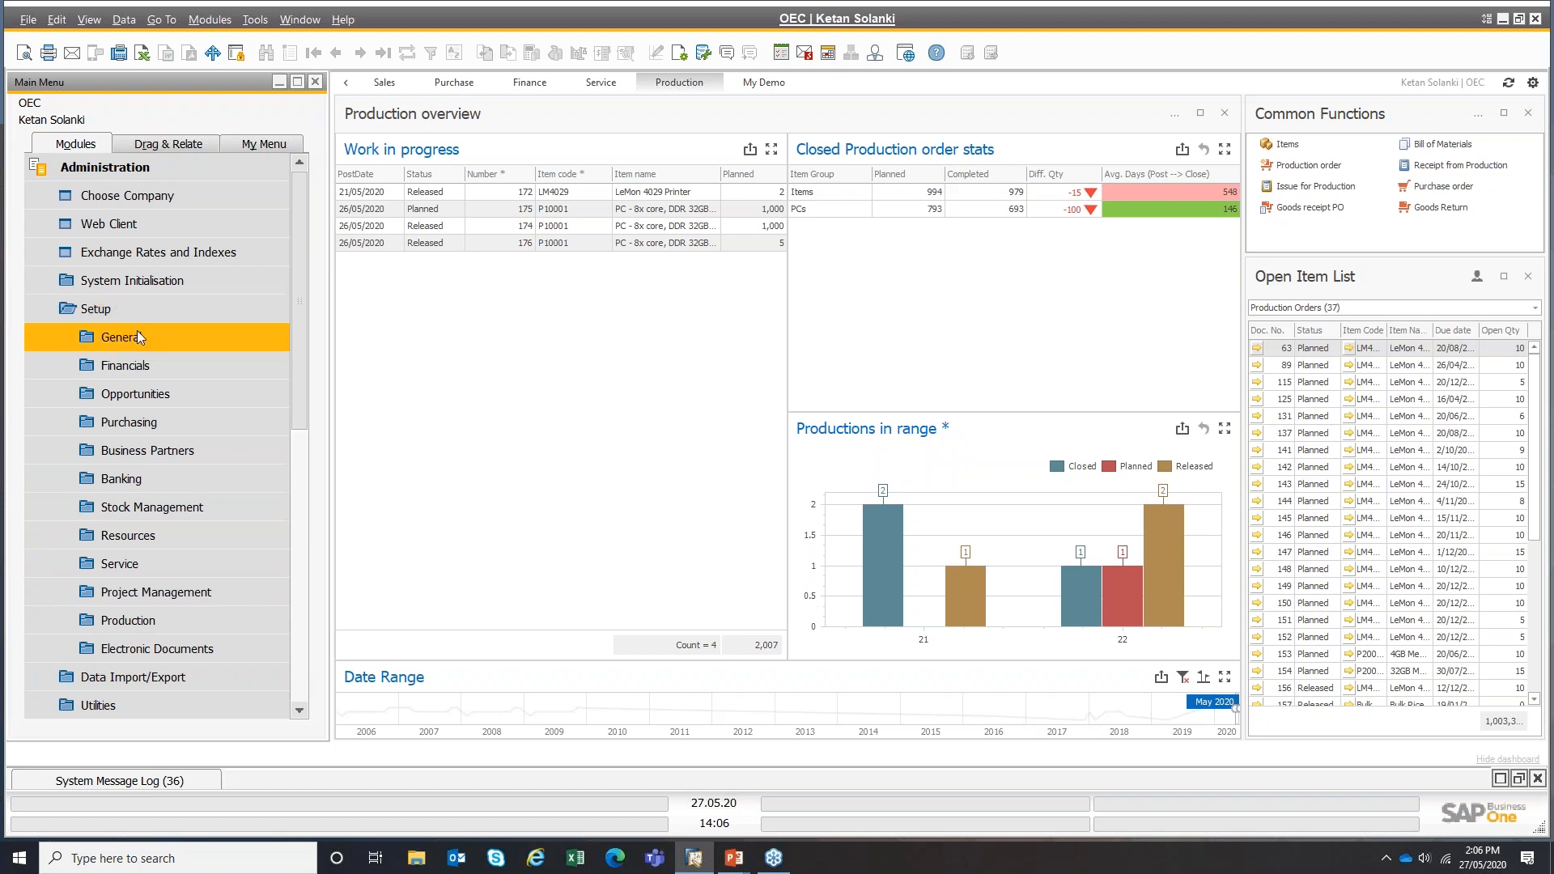
{"action": "left_click", "coordinate": [125, 365]}
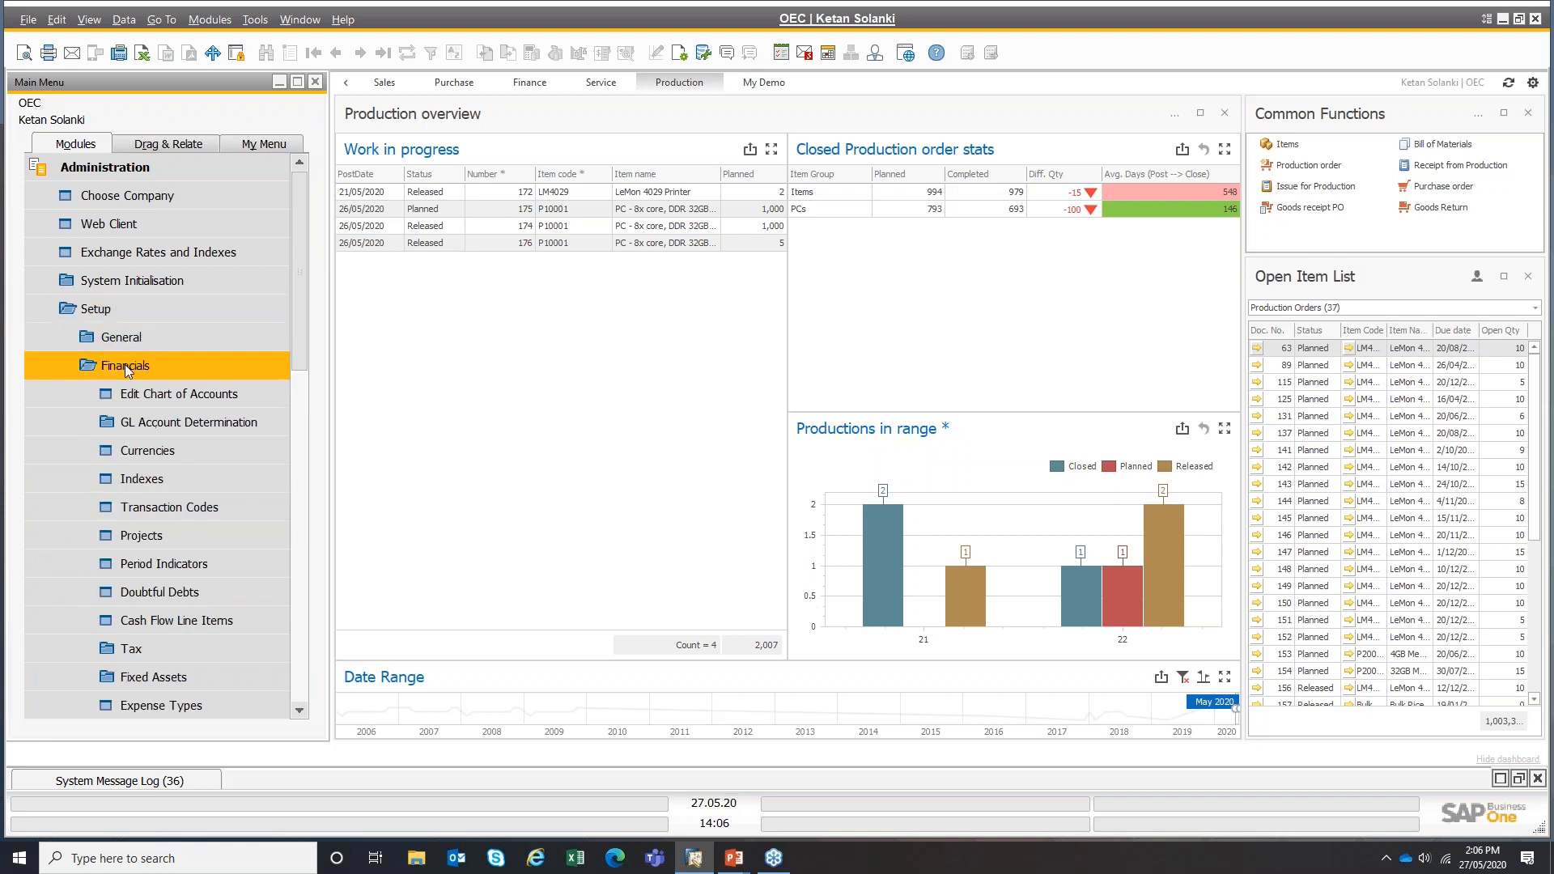
{"action": "left_click", "coordinate": [127, 425]}
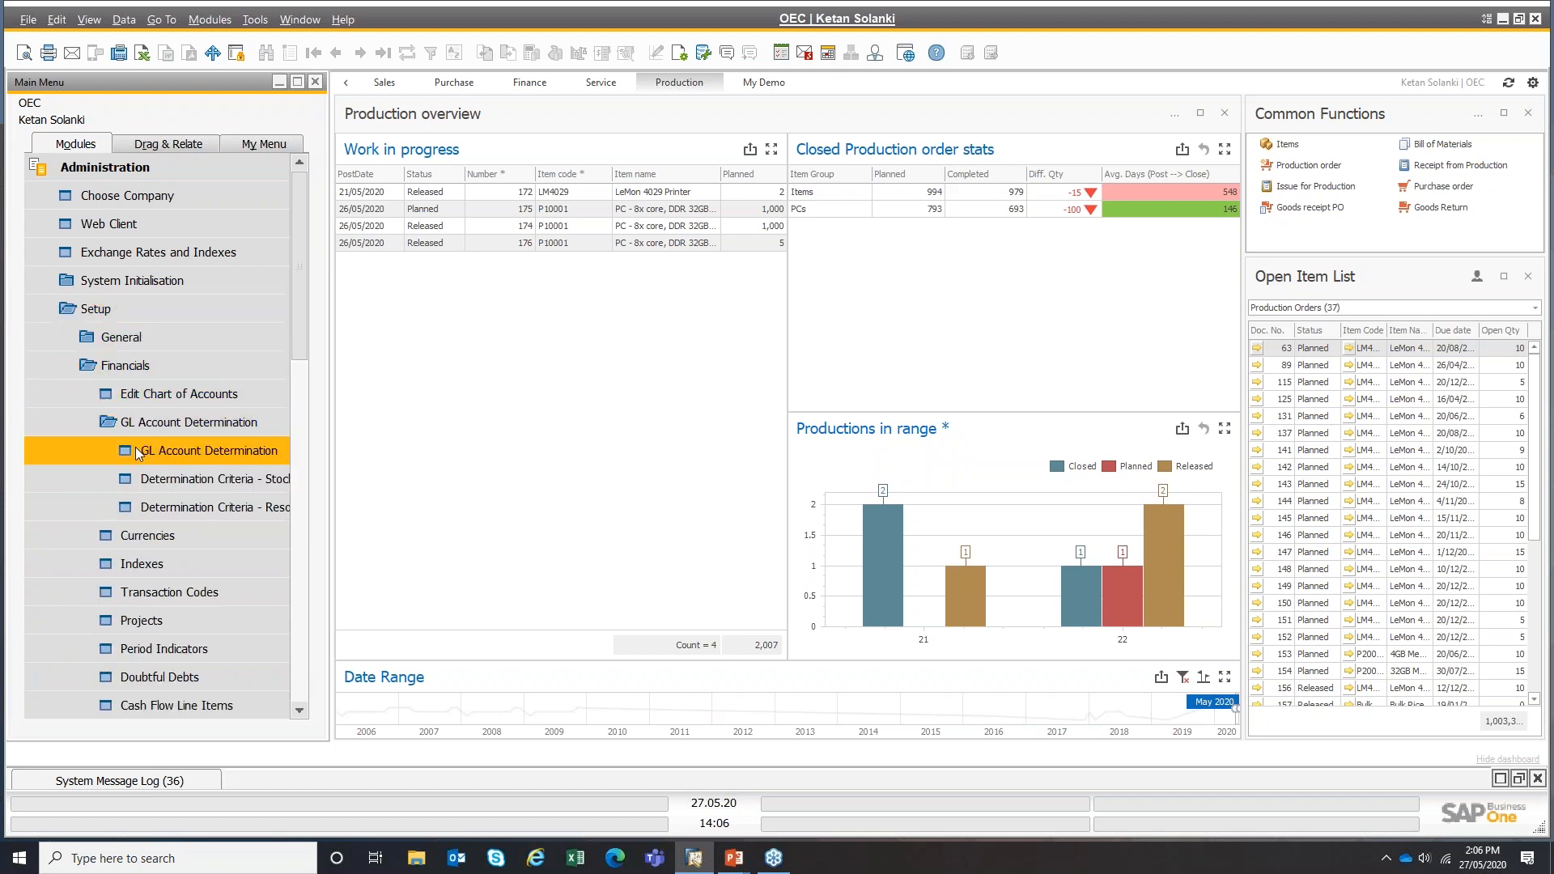
{"action": "left_click", "coordinate": [138, 454]}
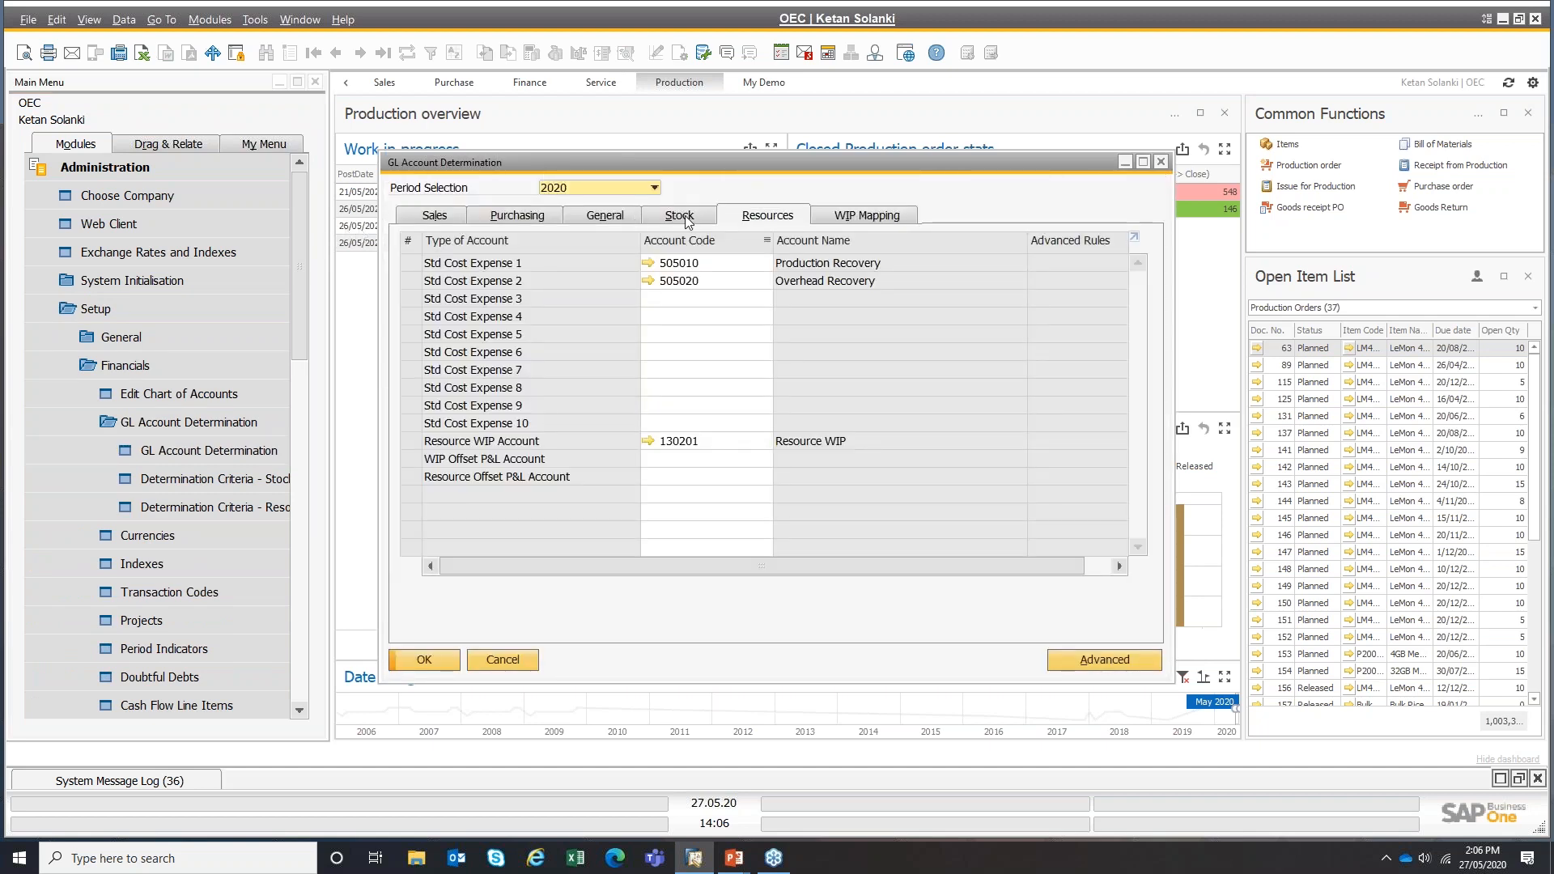
- Examine the WIP Stock Account and WIP Stock Variance Account among the stock account determinations
{"action": "left_click", "coordinate": [685, 216]}
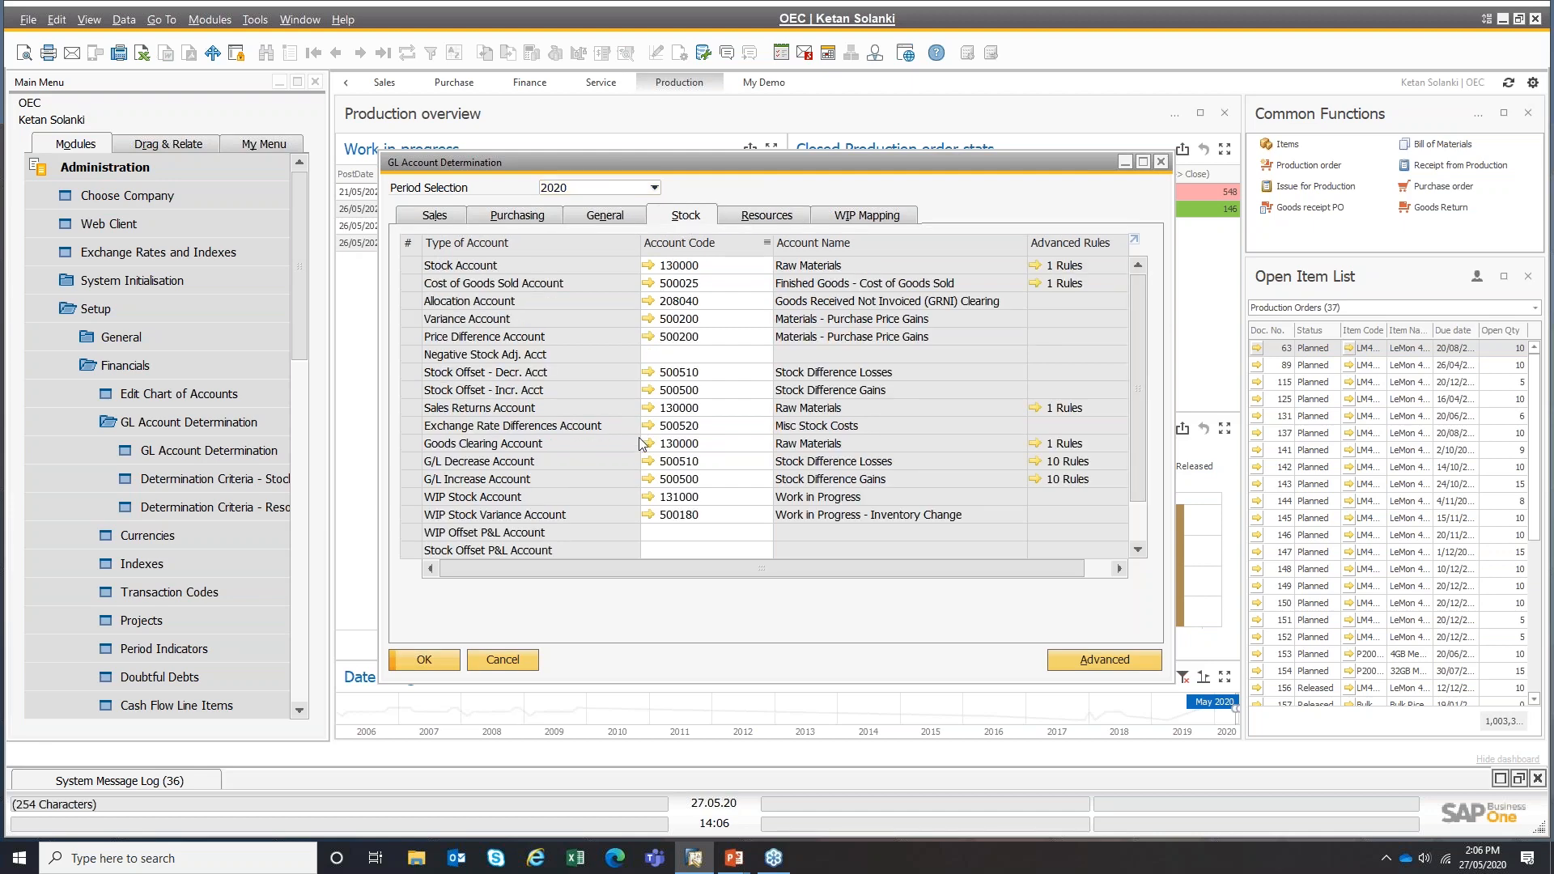
{"action": "left_click", "coordinate": [680, 496]}
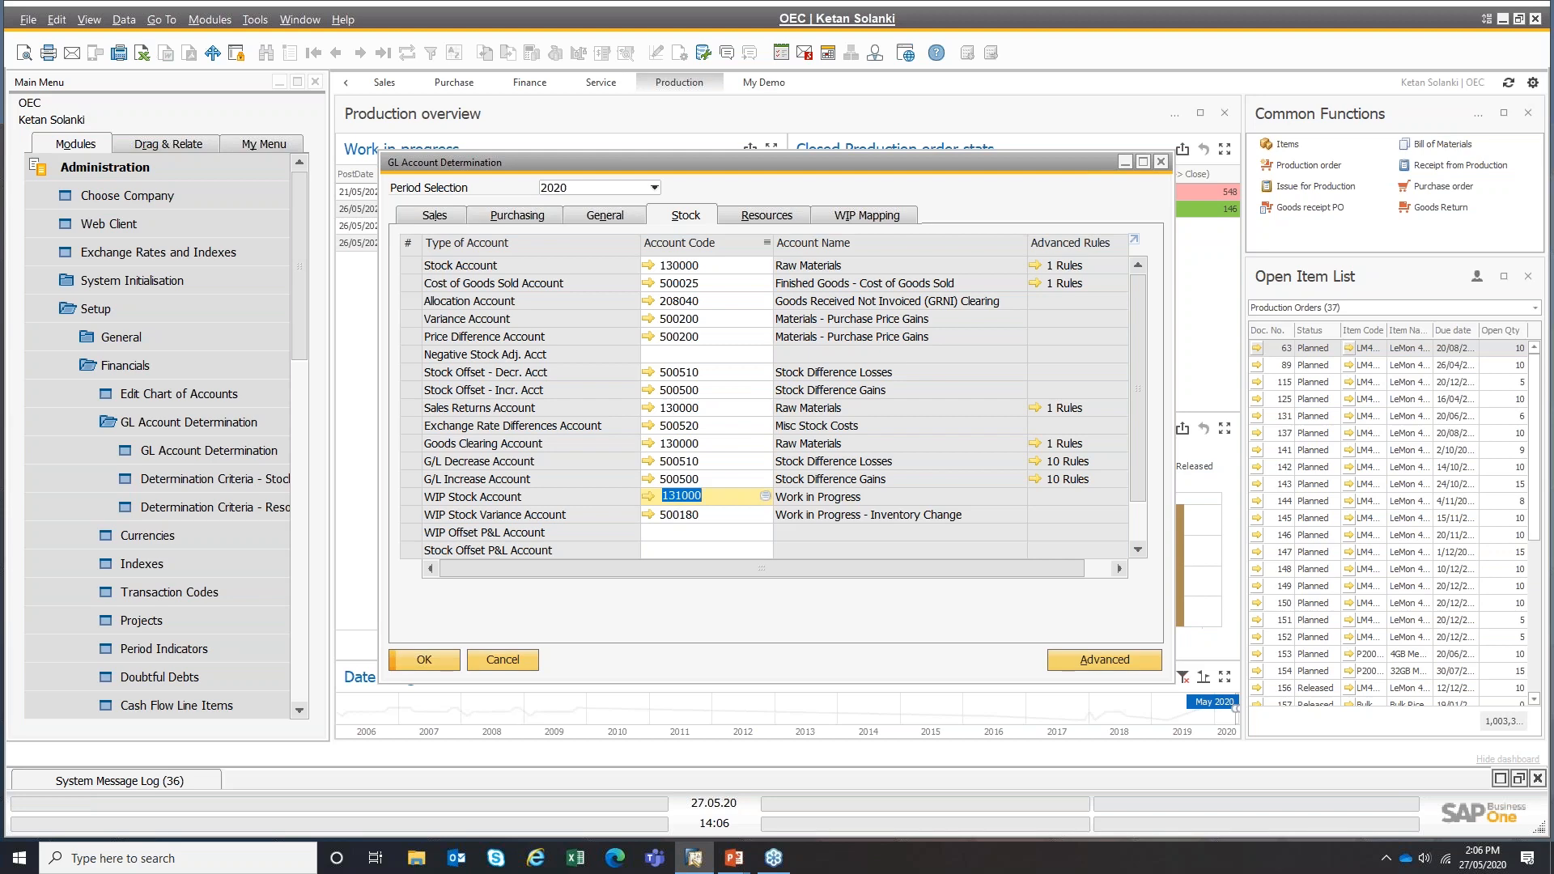
{"action": "left_click", "coordinate": [686, 515]}
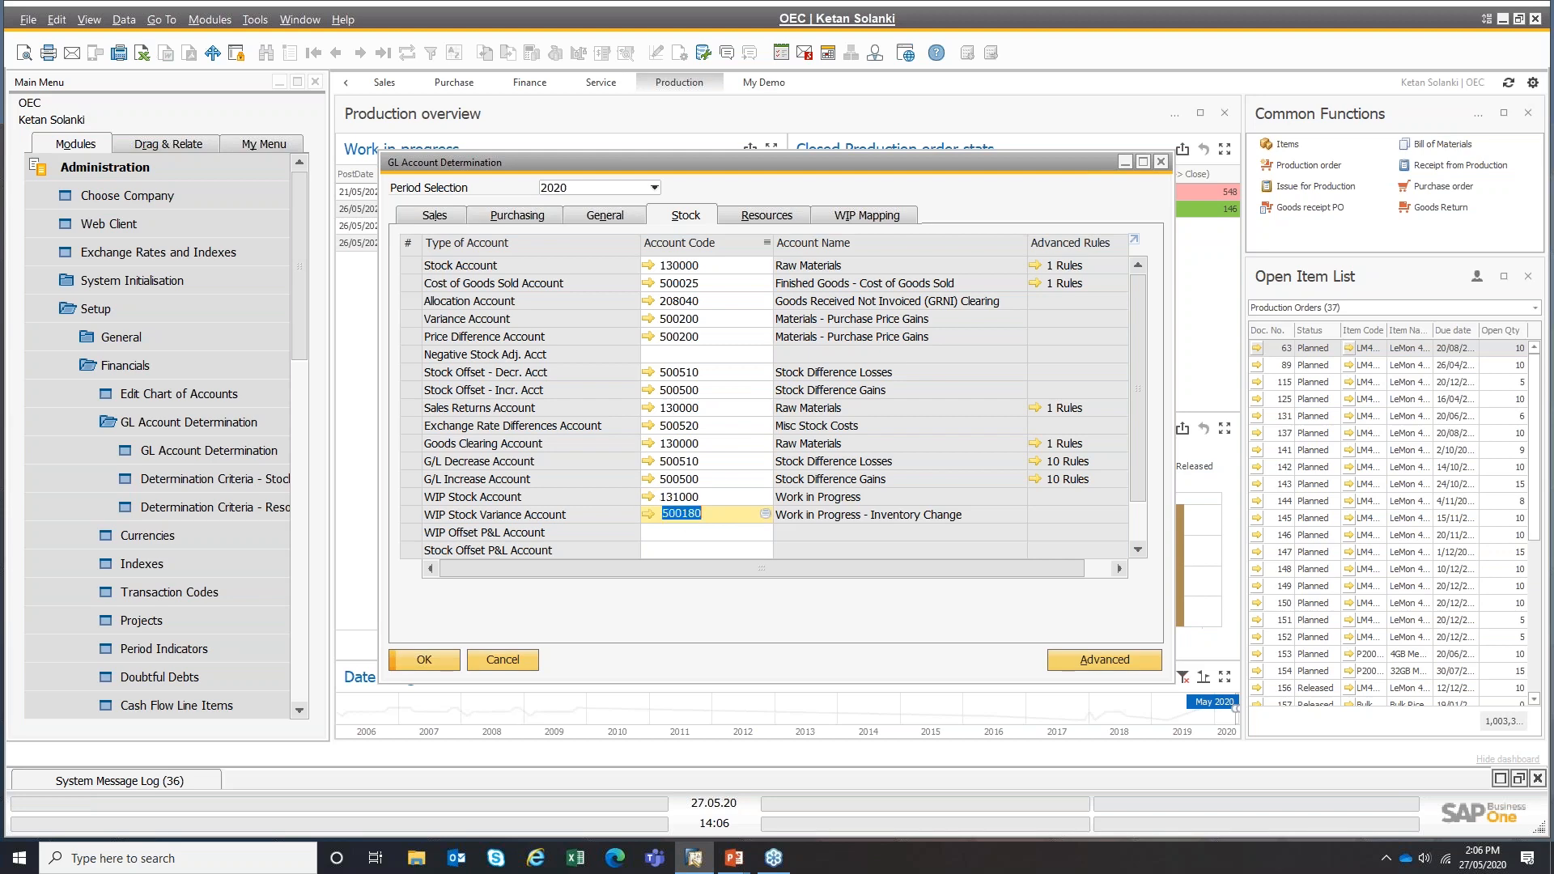
{"action": "left_click", "coordinate": [684, 497]}
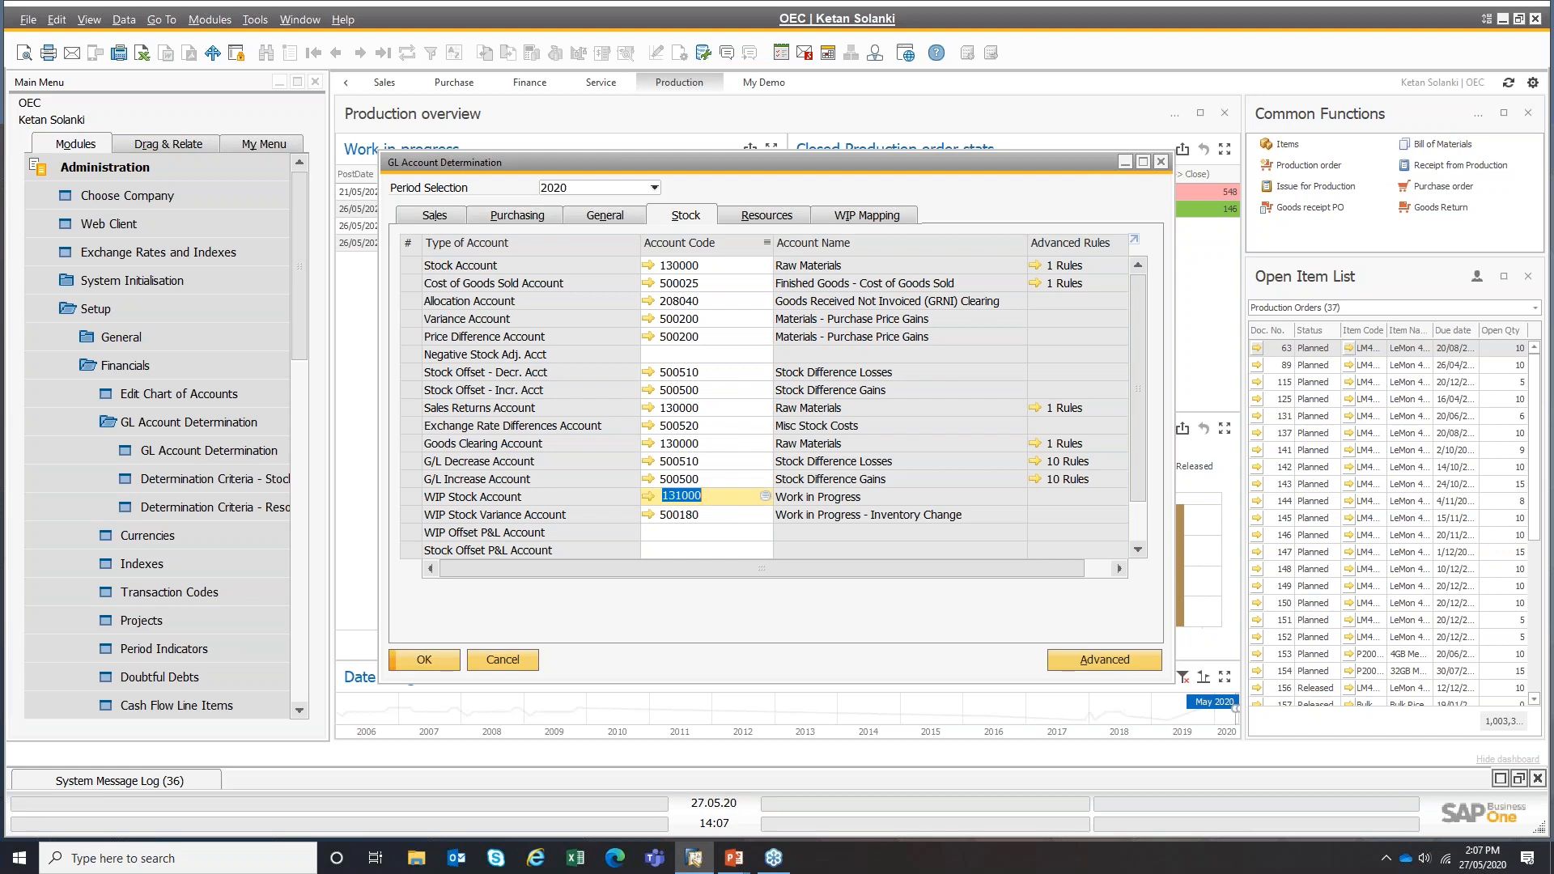
{"action": "left_click", "coordinate": [712, 496]}
{"action": "left_click", "coordinate": [701, 516]}
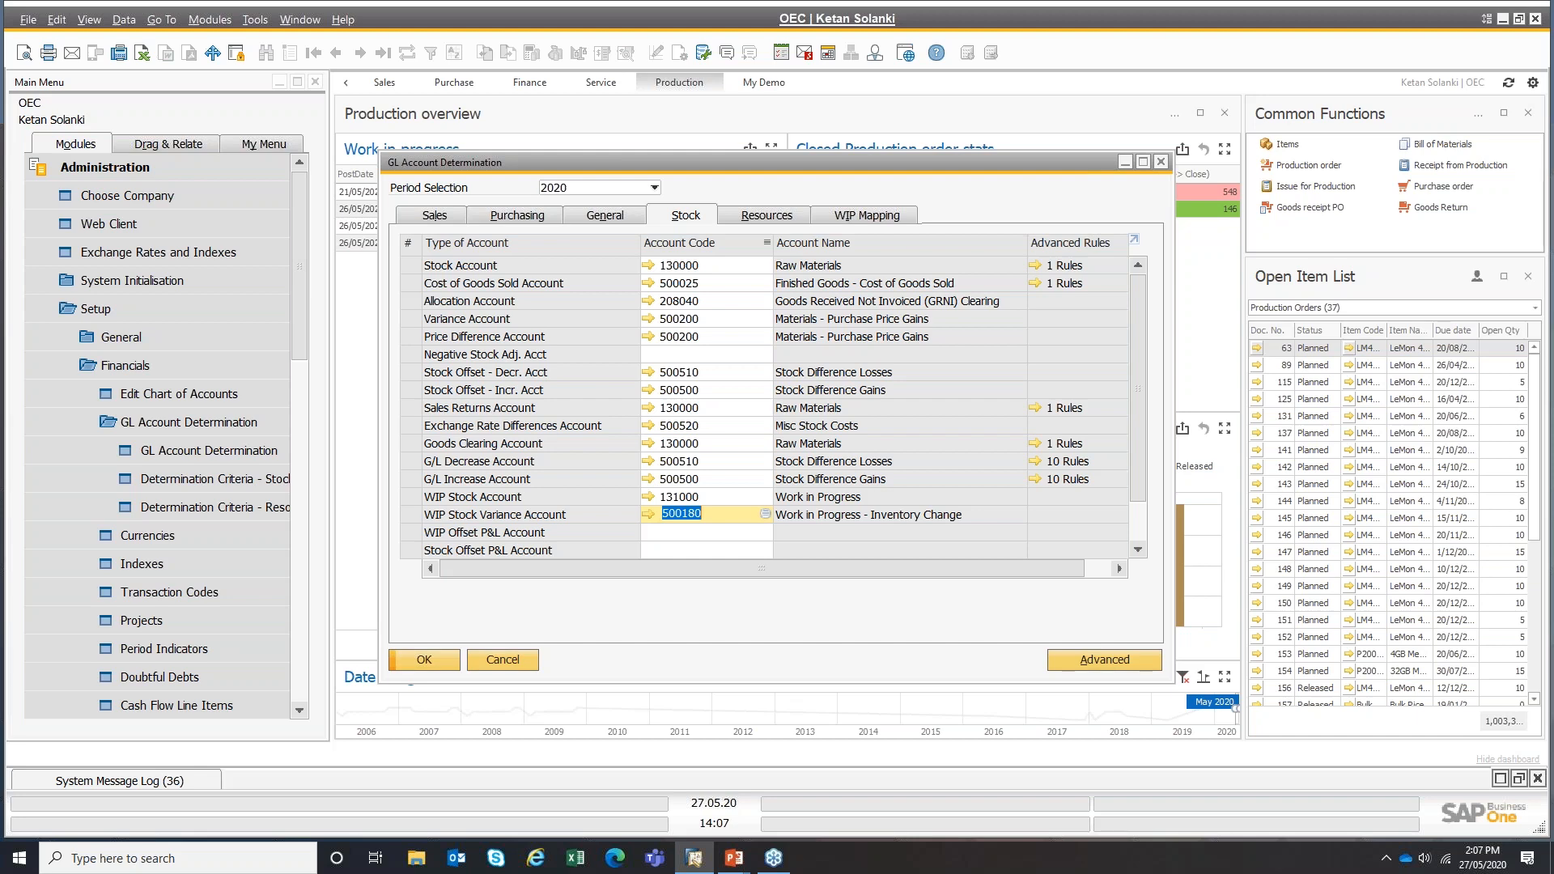
- Examine the resource accounts for Std Cost Expense 1, Std Cost Expense 2 and the Resource WIP Account
{"action": "left_click", "coordinate": [761, 219]}
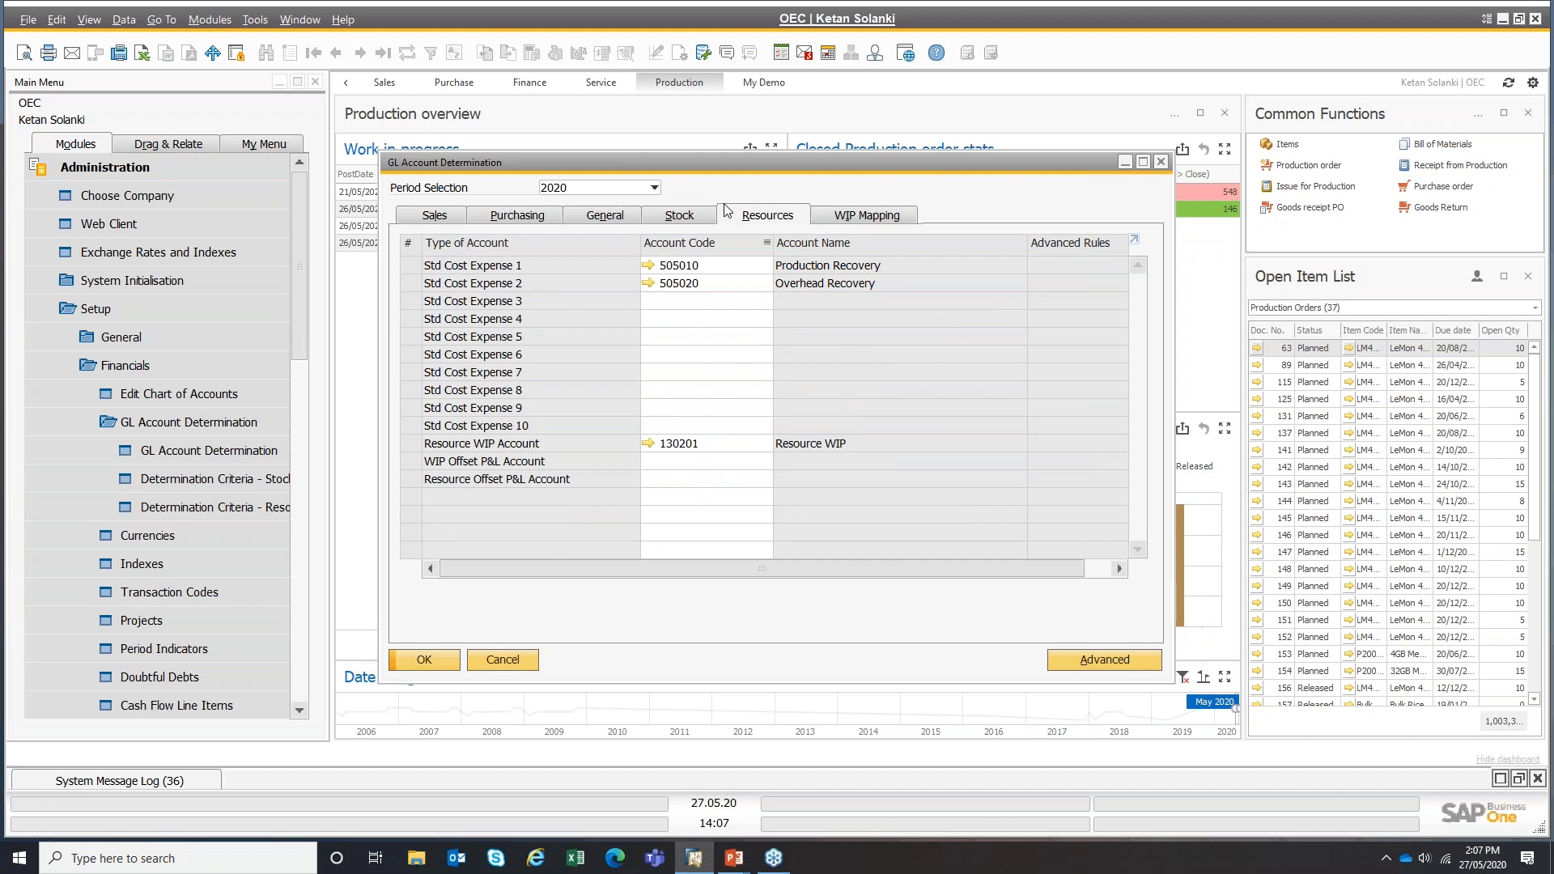
{"action": "left_click", "coordinate": [721, 265]}
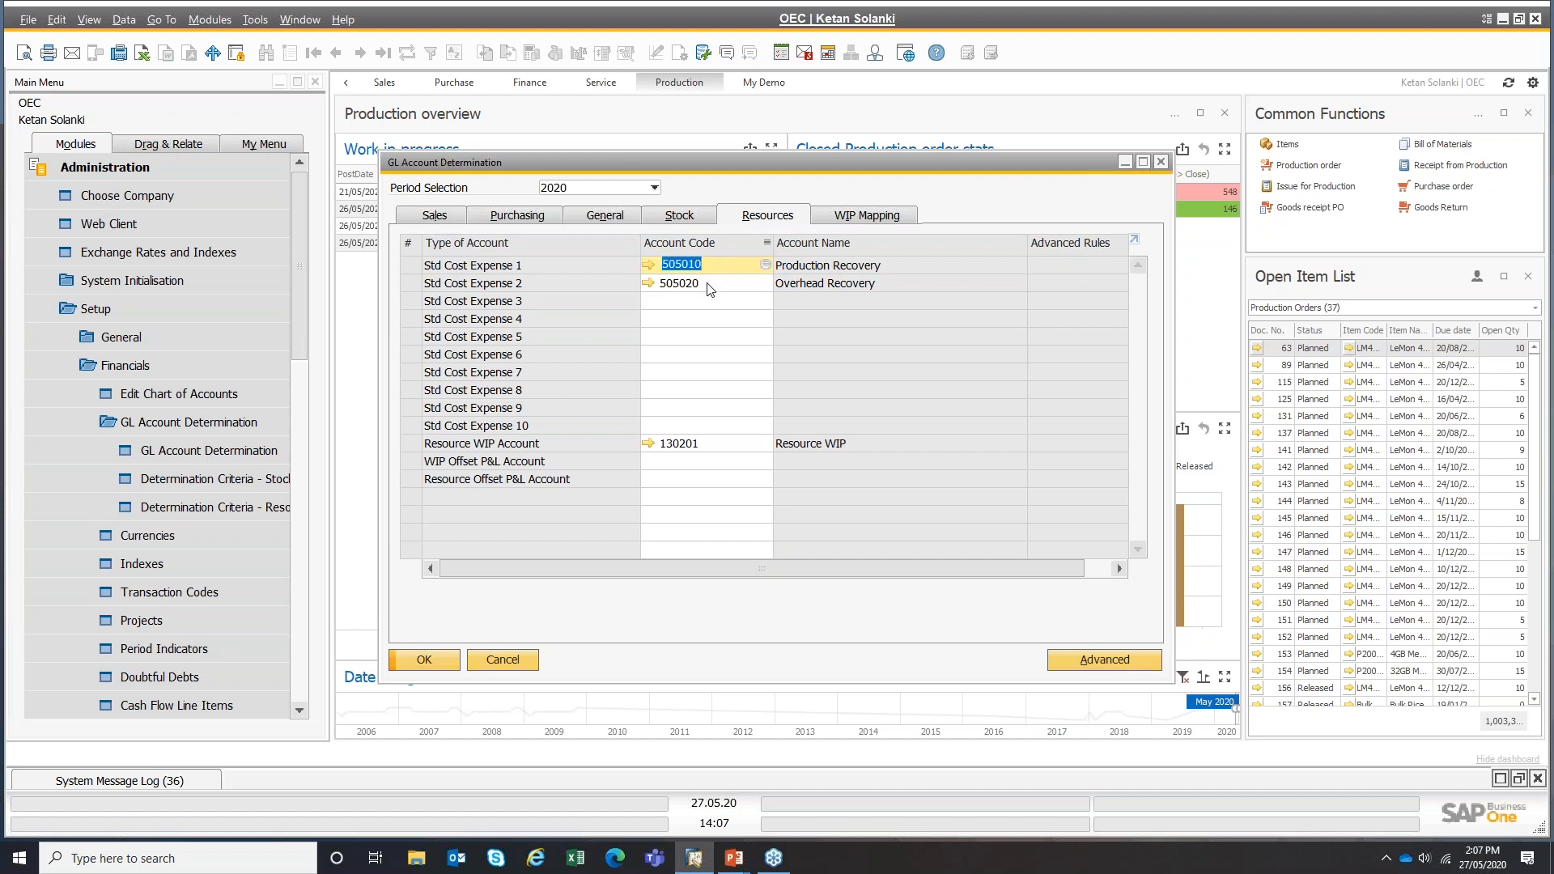
{"action": "left_click", "coordinate": [710, 290]}
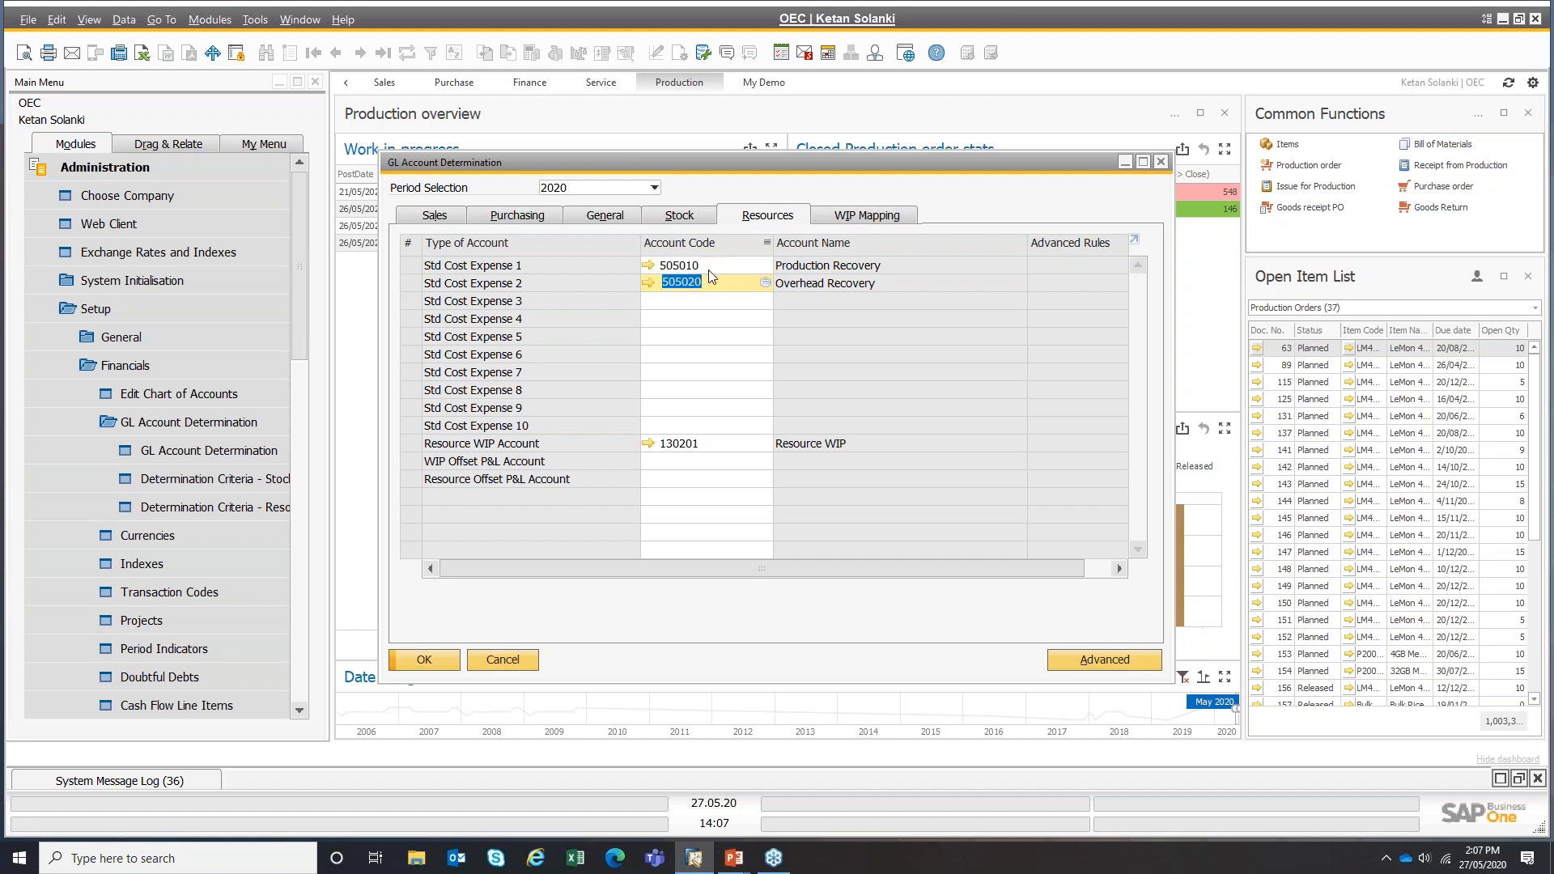
{"action": "left_click", "coordinate": [709, 270]}
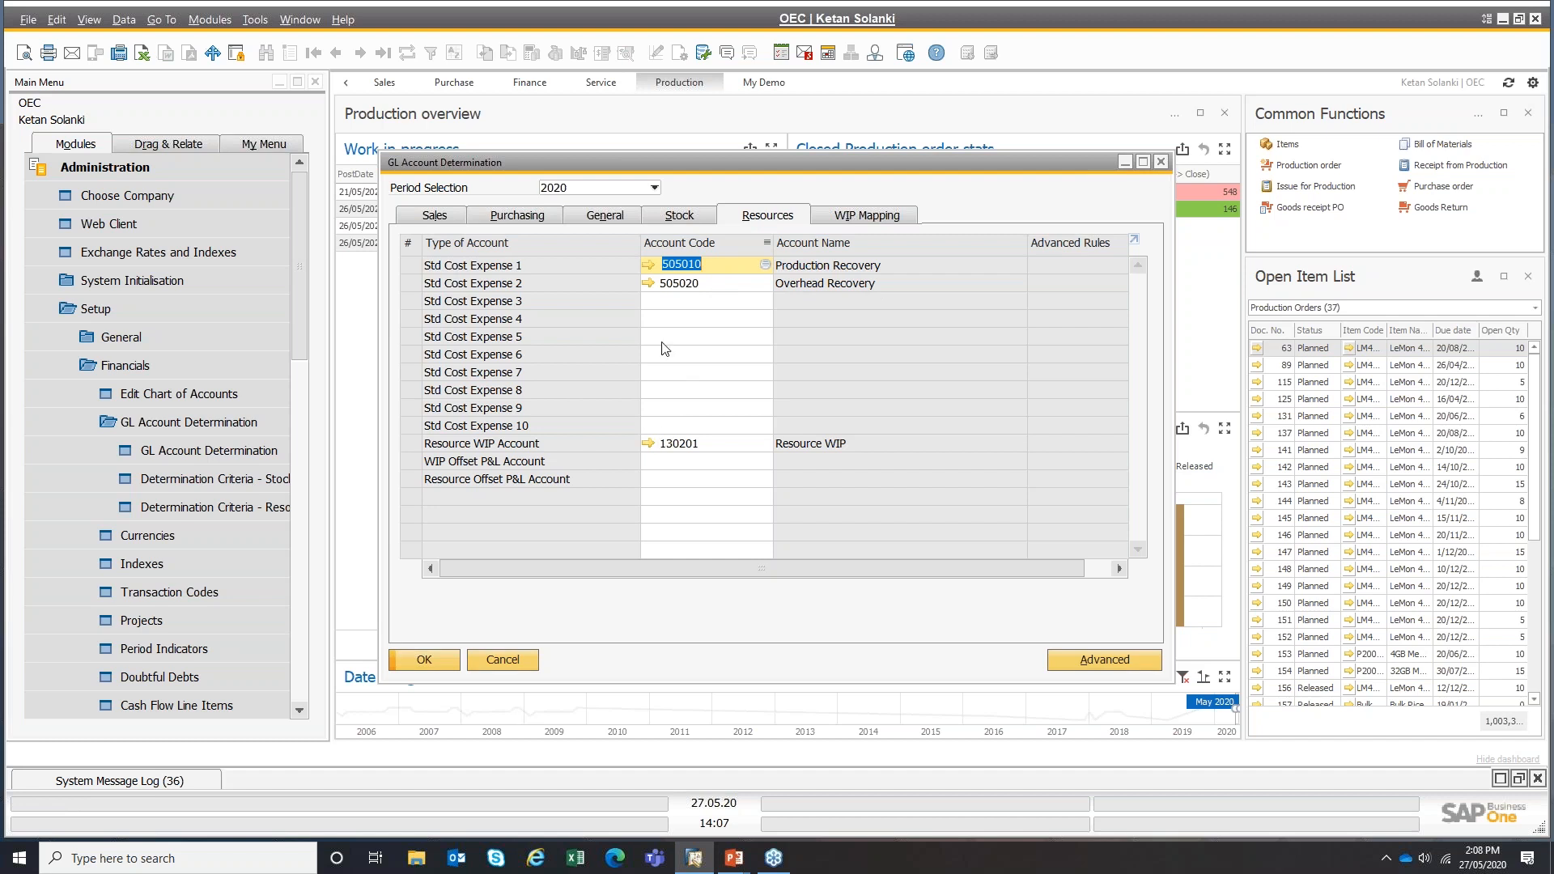
{"action": "left_click", "coordinate": [694, 443]}
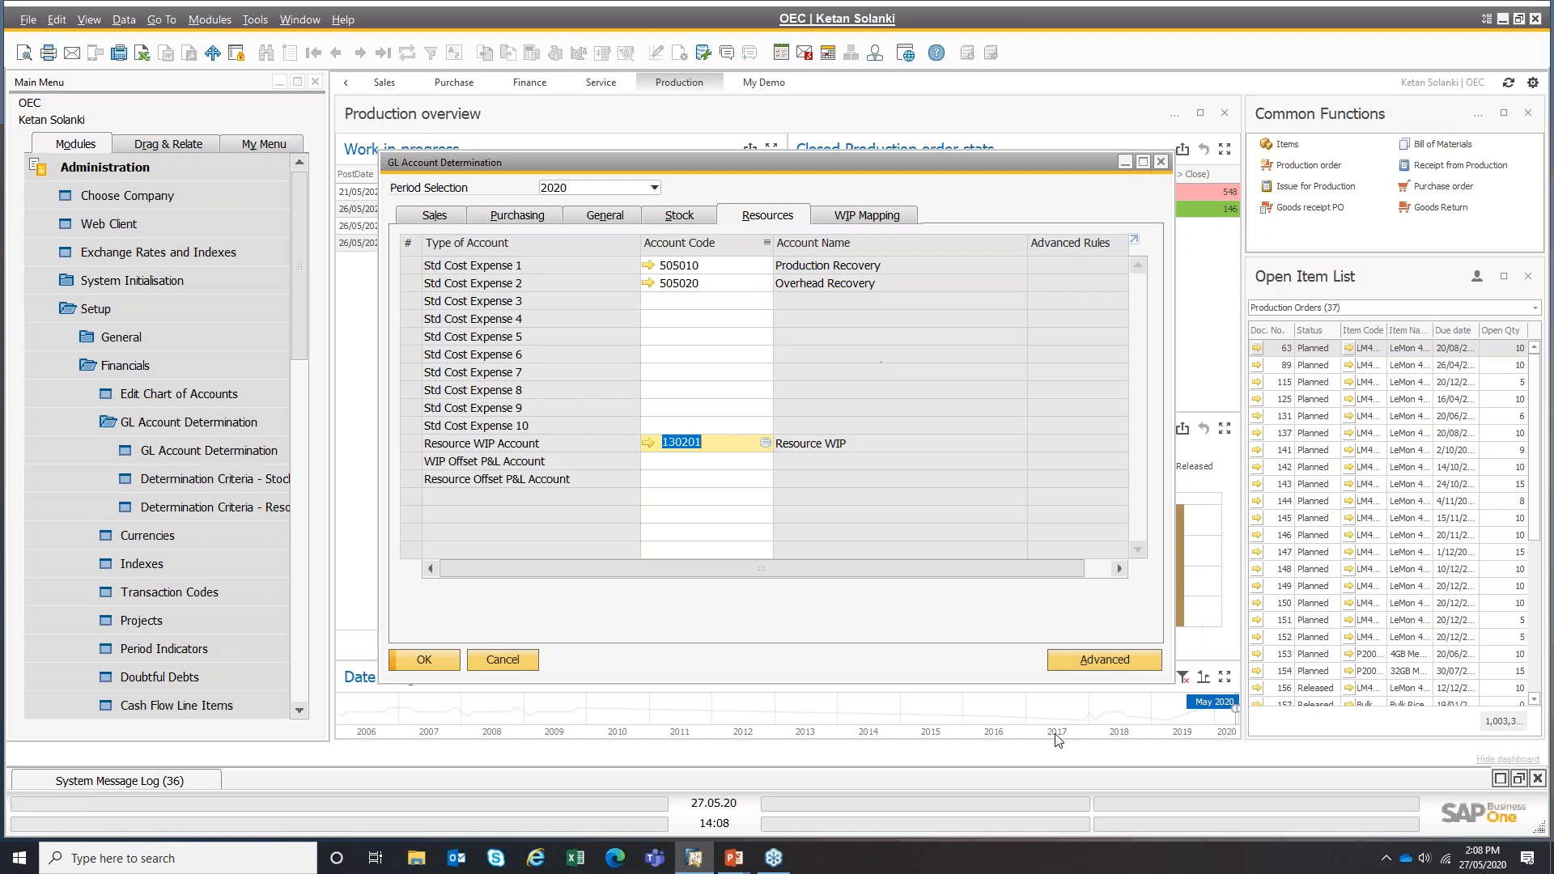
- Check the WIP mapping and the advanced account determination rules for resources, and close GL Account Determination without changes
{"action": "left_click", "coordinate": [846, 220]}
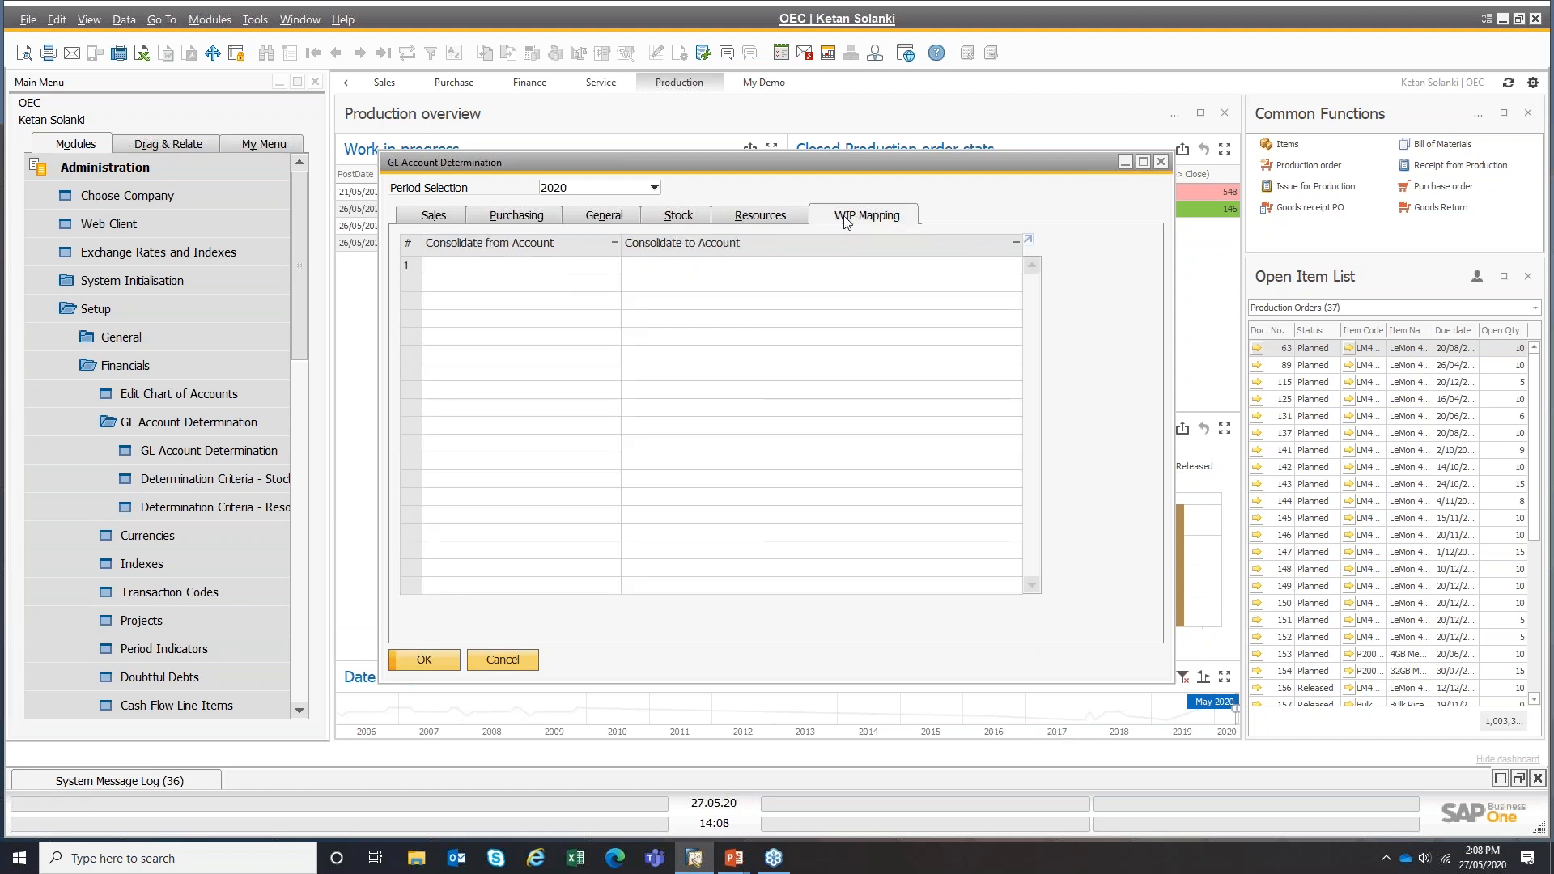
{"action": "left_click", "coordinate": [765, 217]}
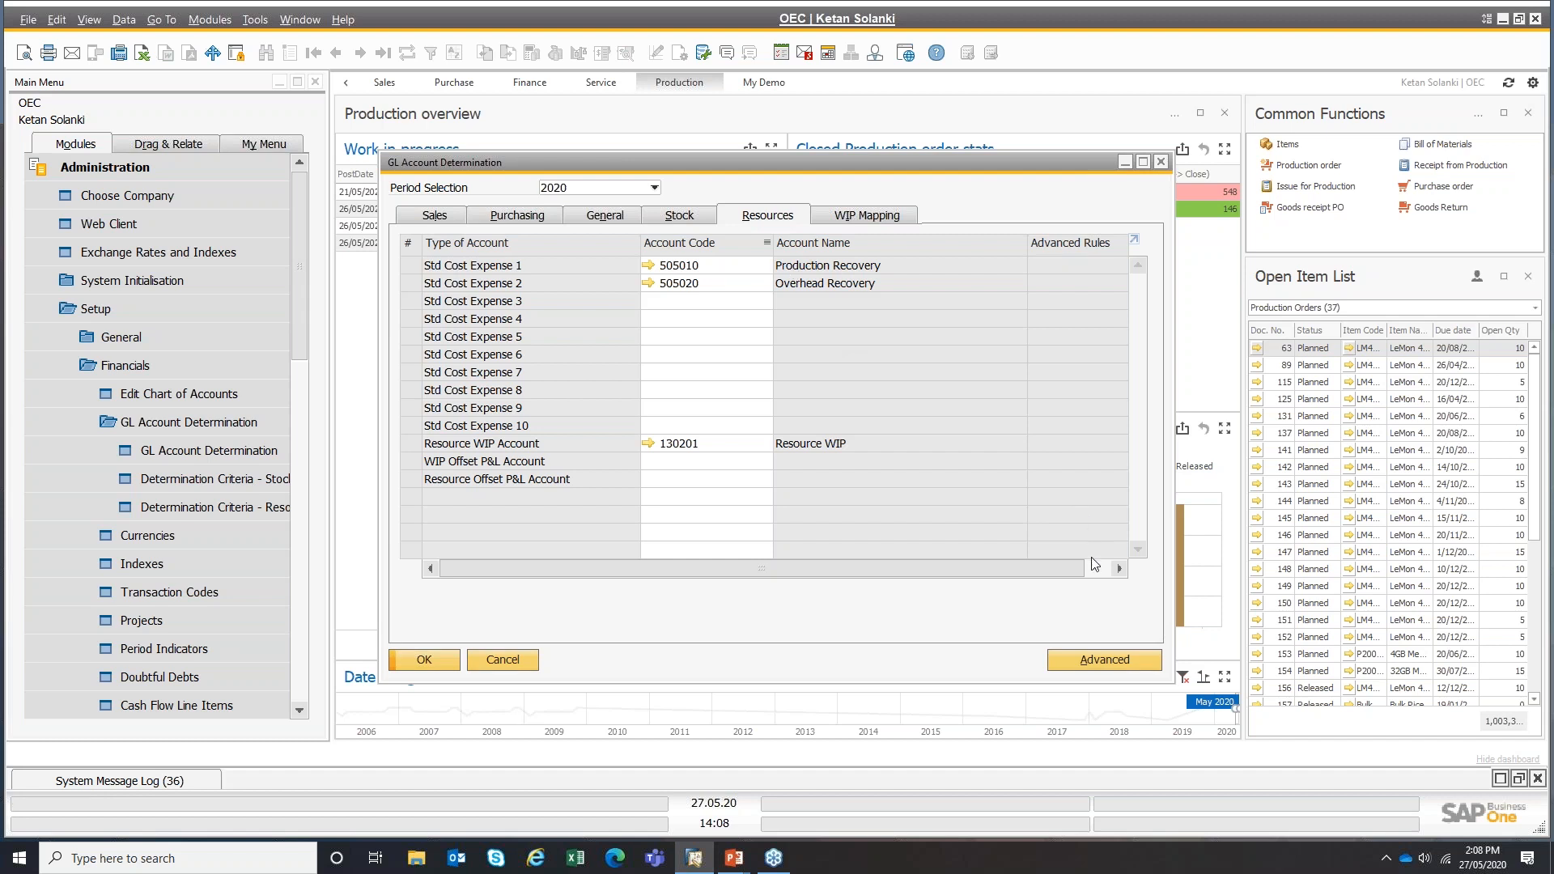
{"action": "left_click", "coordinate": [1105, 659]}
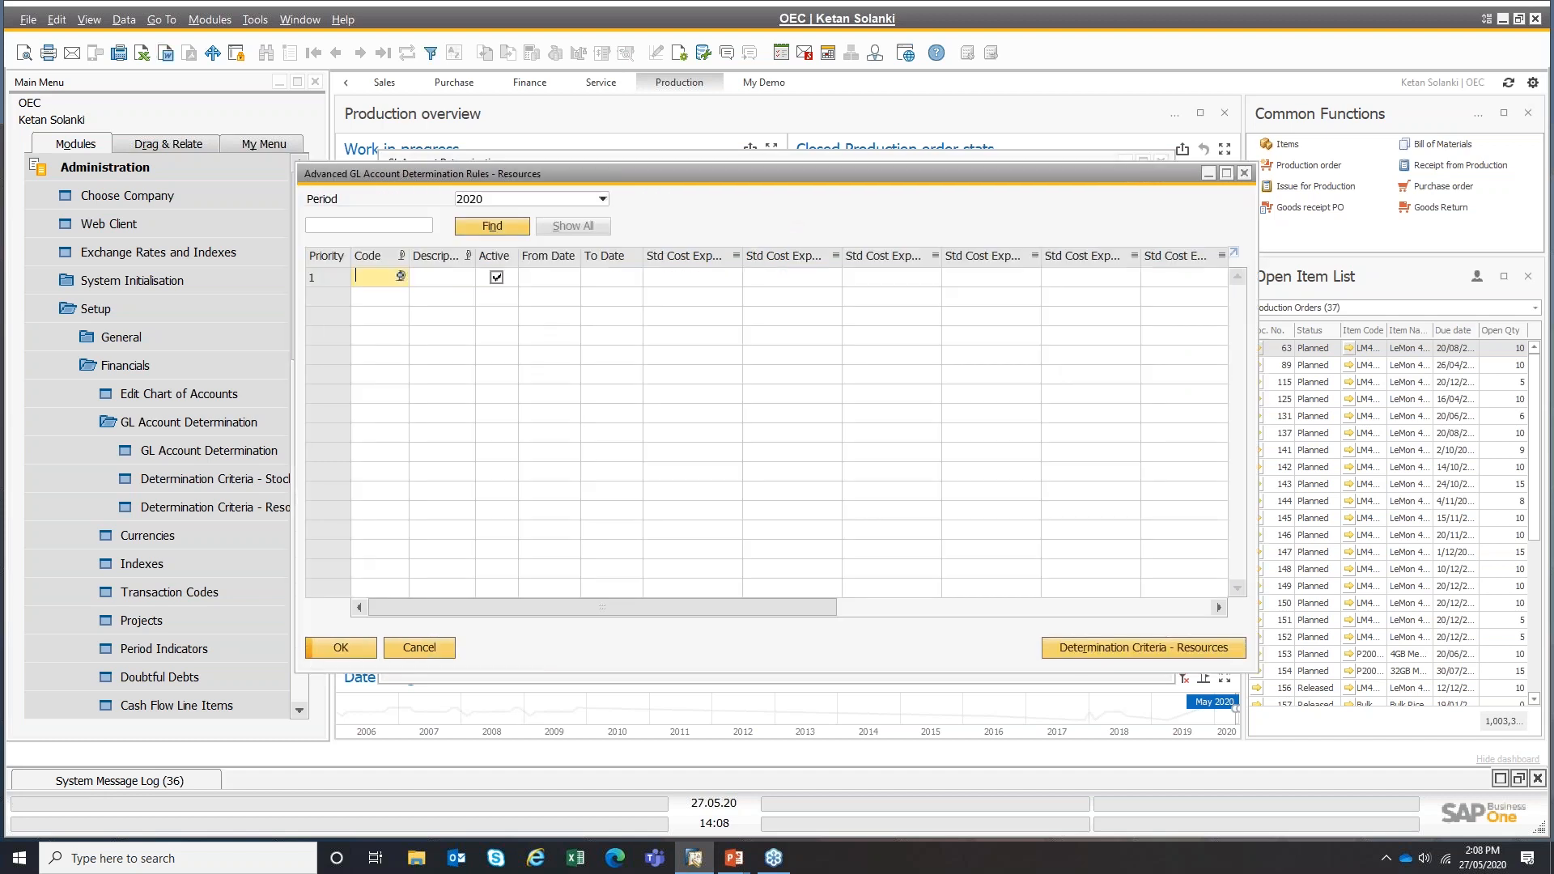
{"action": "left_click", "coordinate": [430, 649]}
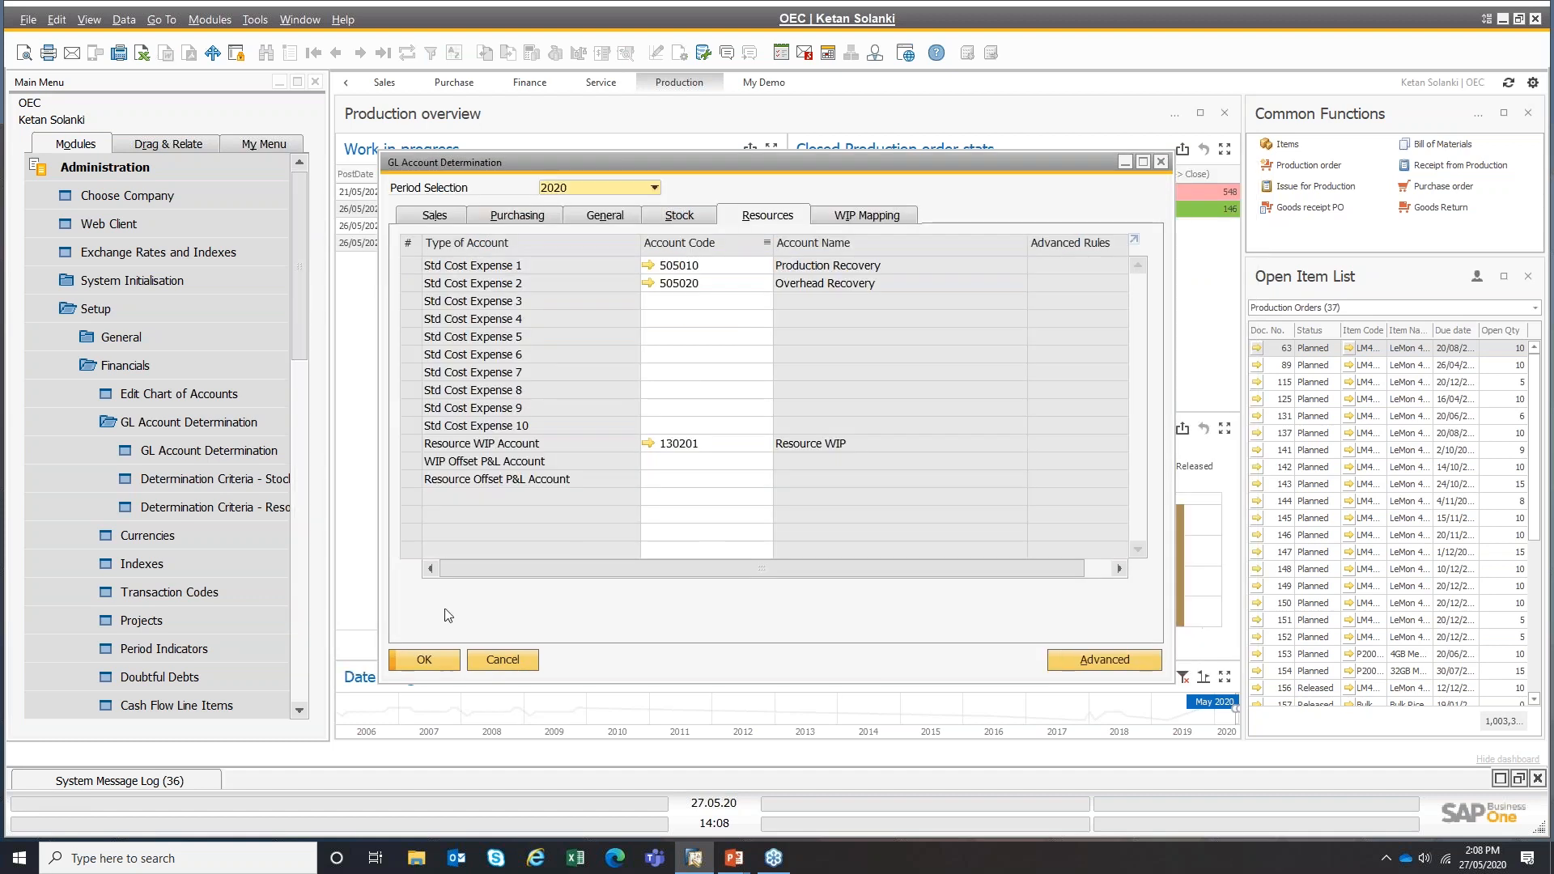
{"action": "left_click", "coordinate": [502, 659]}
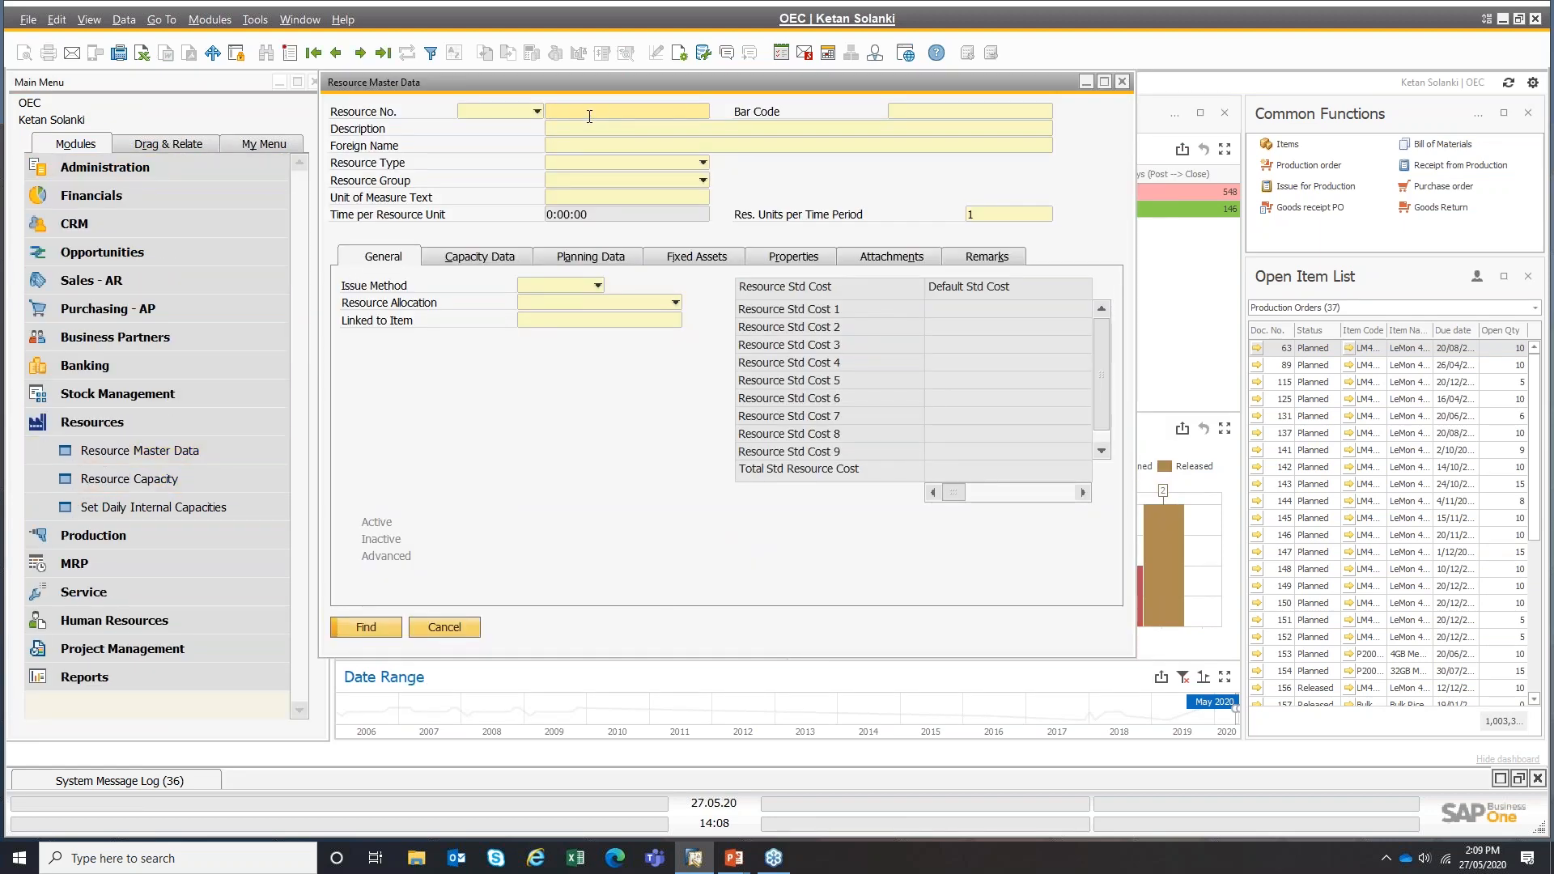
- Search resource master data for resource numbers matching R* and open the Senior Technician record, R300006
{"action": "key", "text": "Return"}
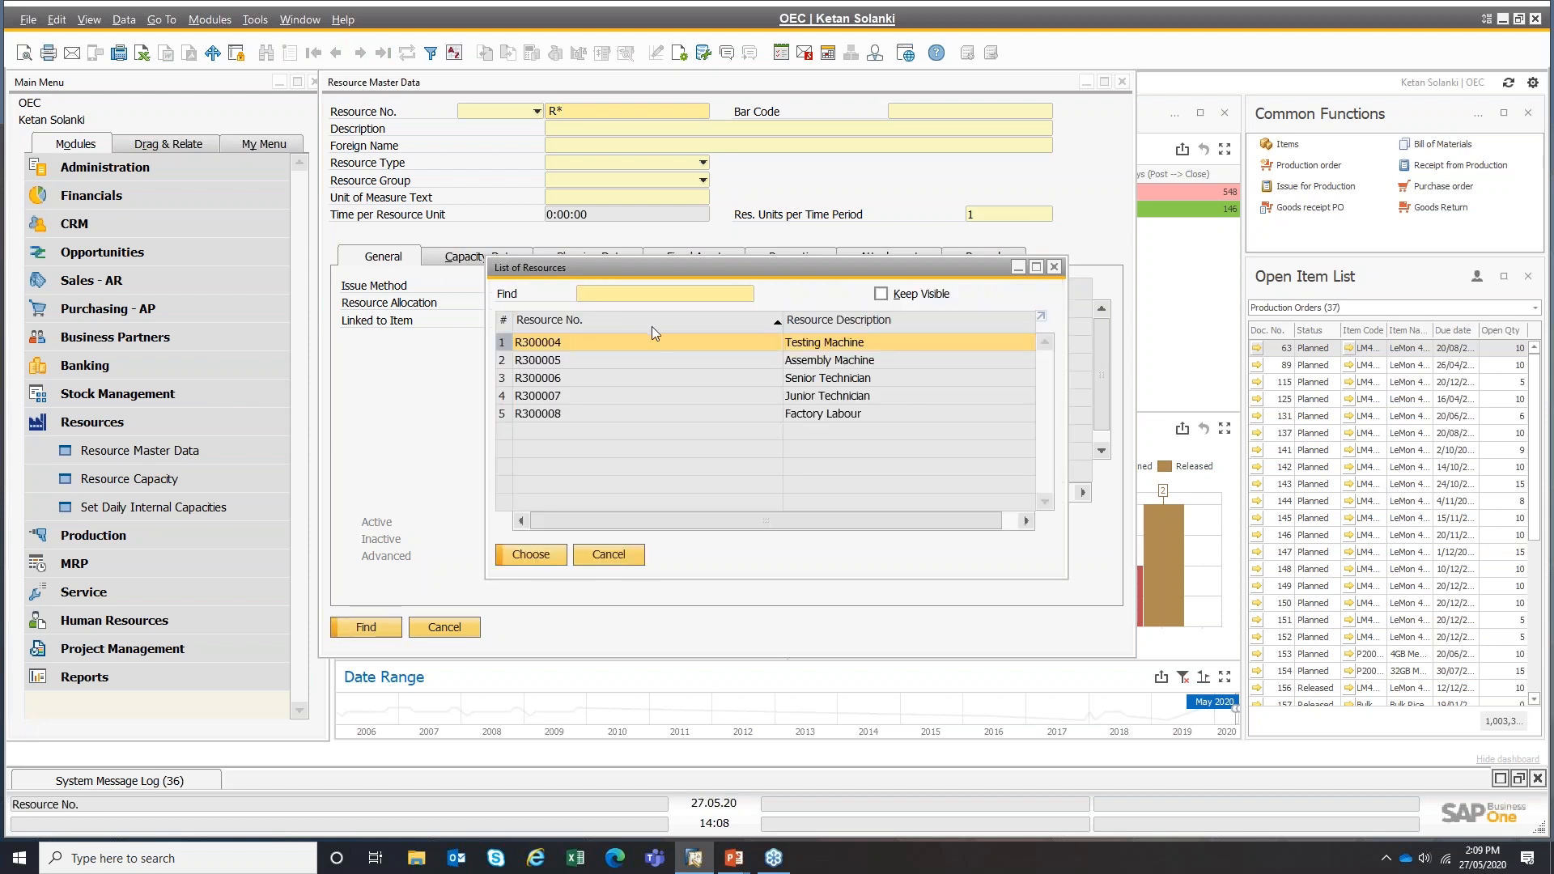
{"action": "double_click", "coordinate": [584, 377]}
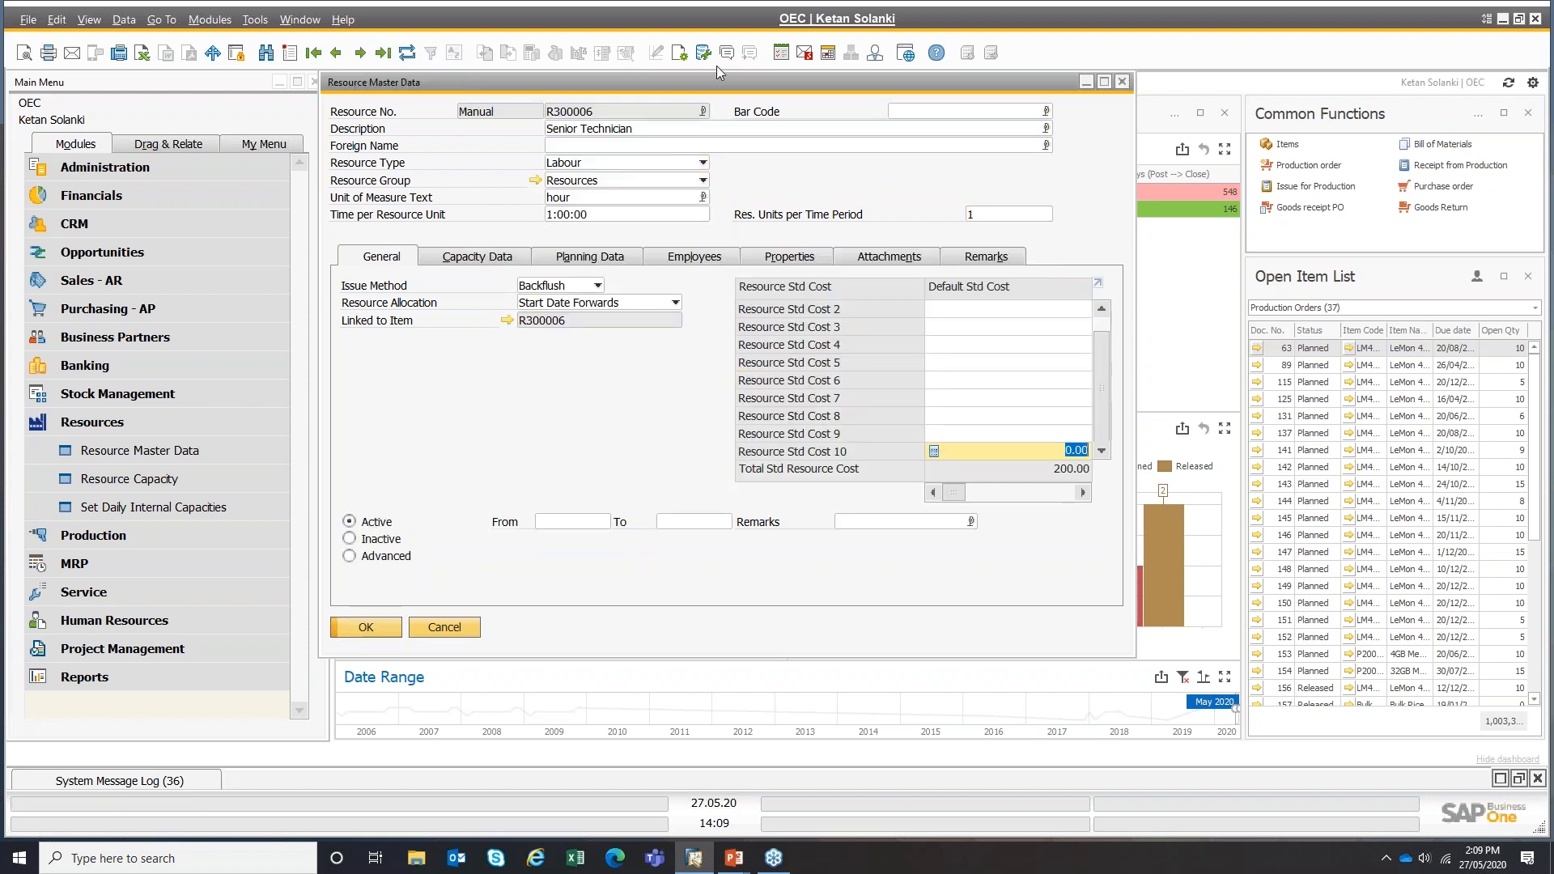
{"action": "left_click_drag", "start_coordinate": [593, 84], "coordinate": [518, 107]}
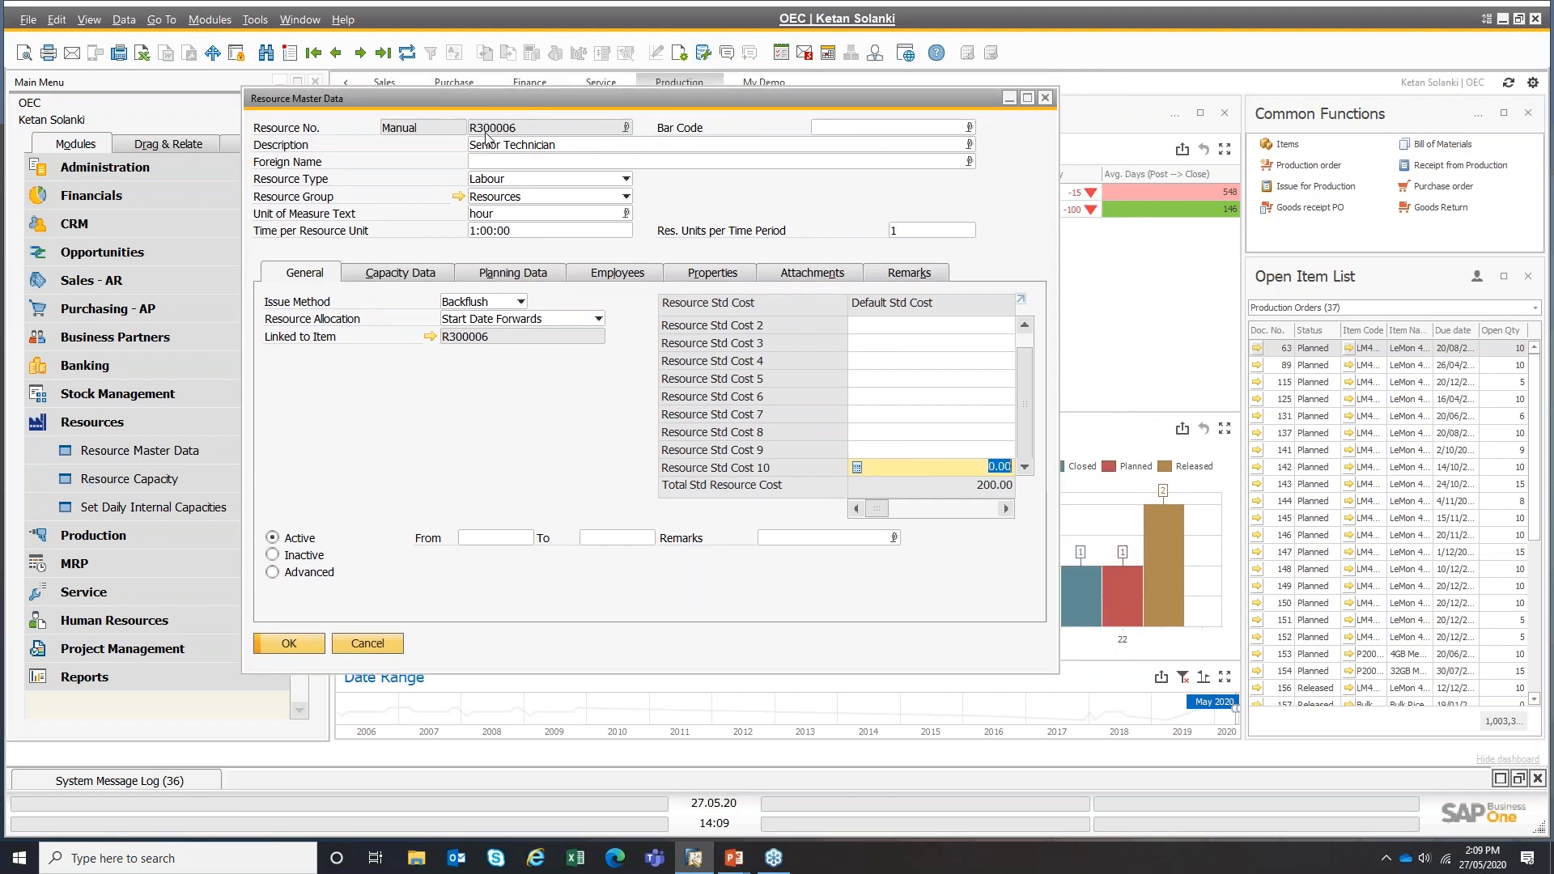
- Examine the Senior Technician's resource type options, unit of measure, time per resource unit and resource units per time period
{"action": "left_click", "coordinate": [496, 179]}
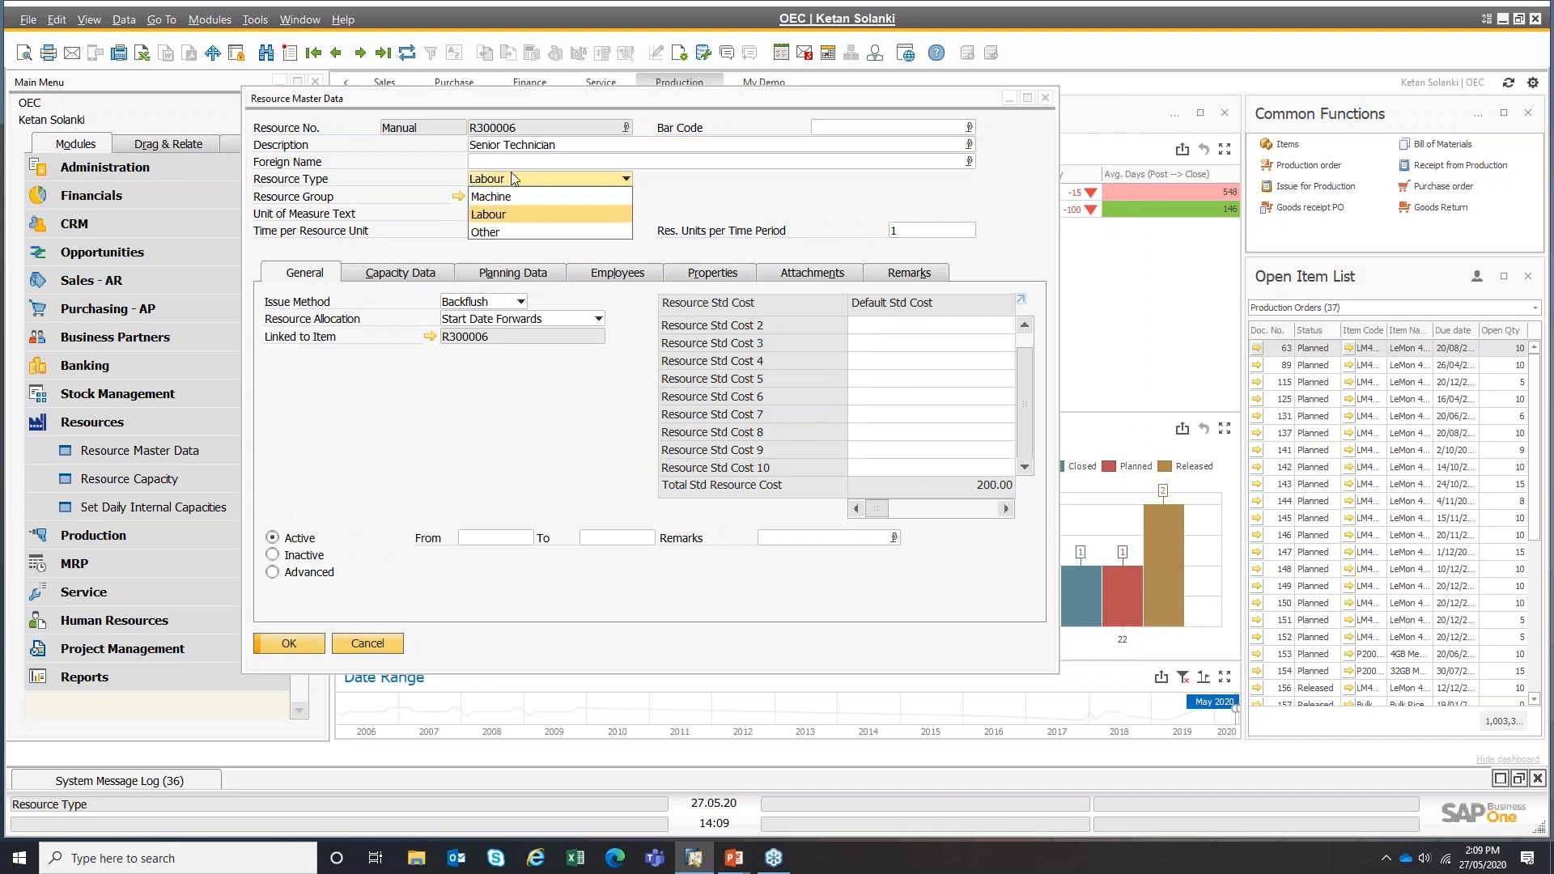
{"action": "left_click", "coordinate": [763, 188]}
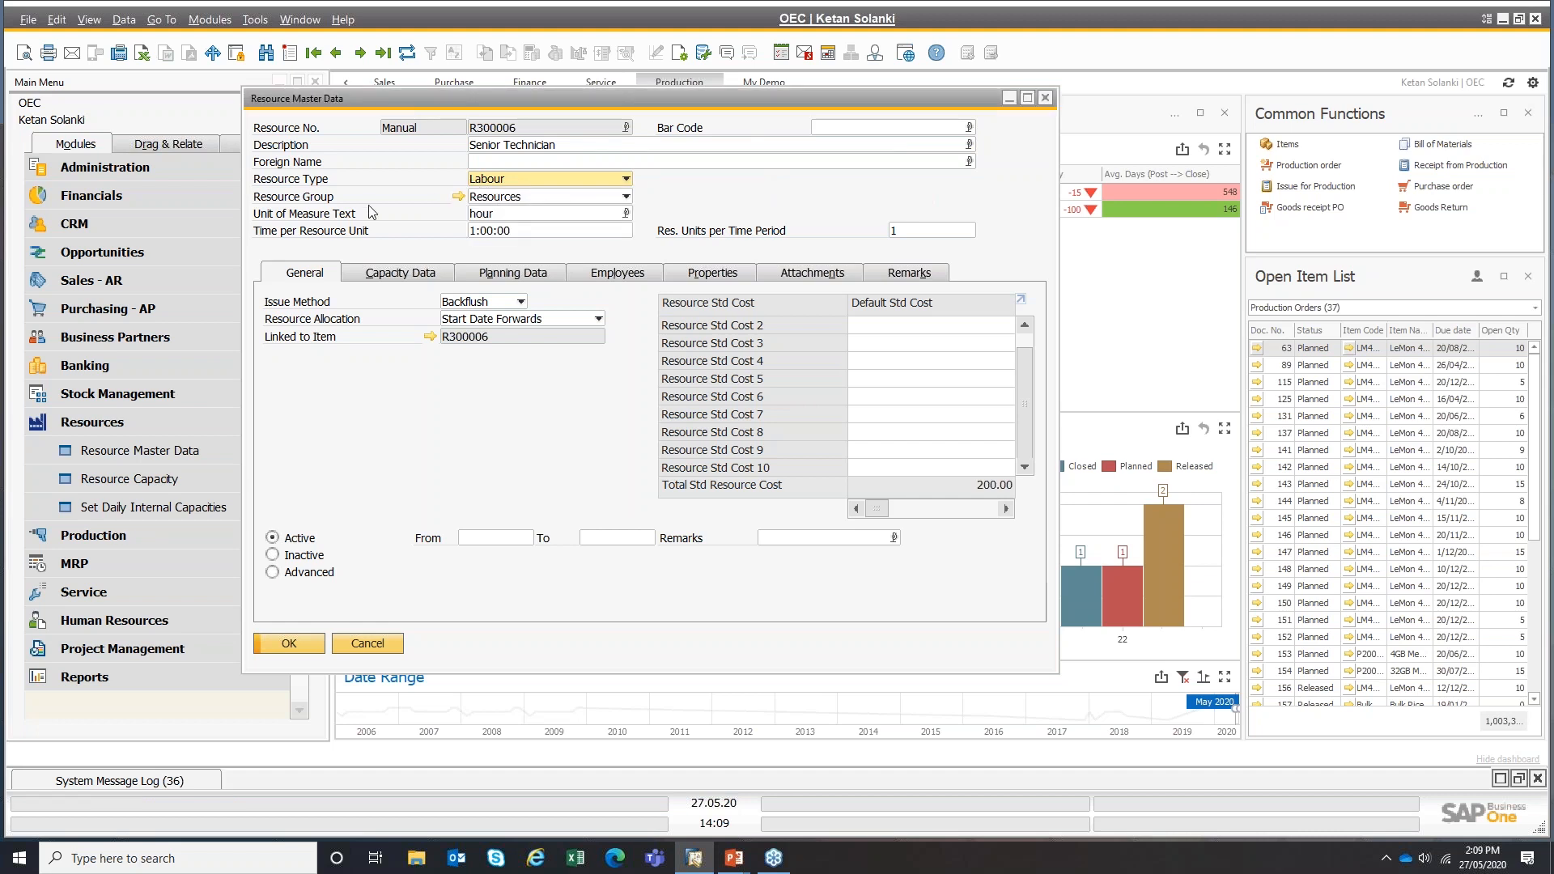
{"action": "double_click", "coordinate": [495, 216]}
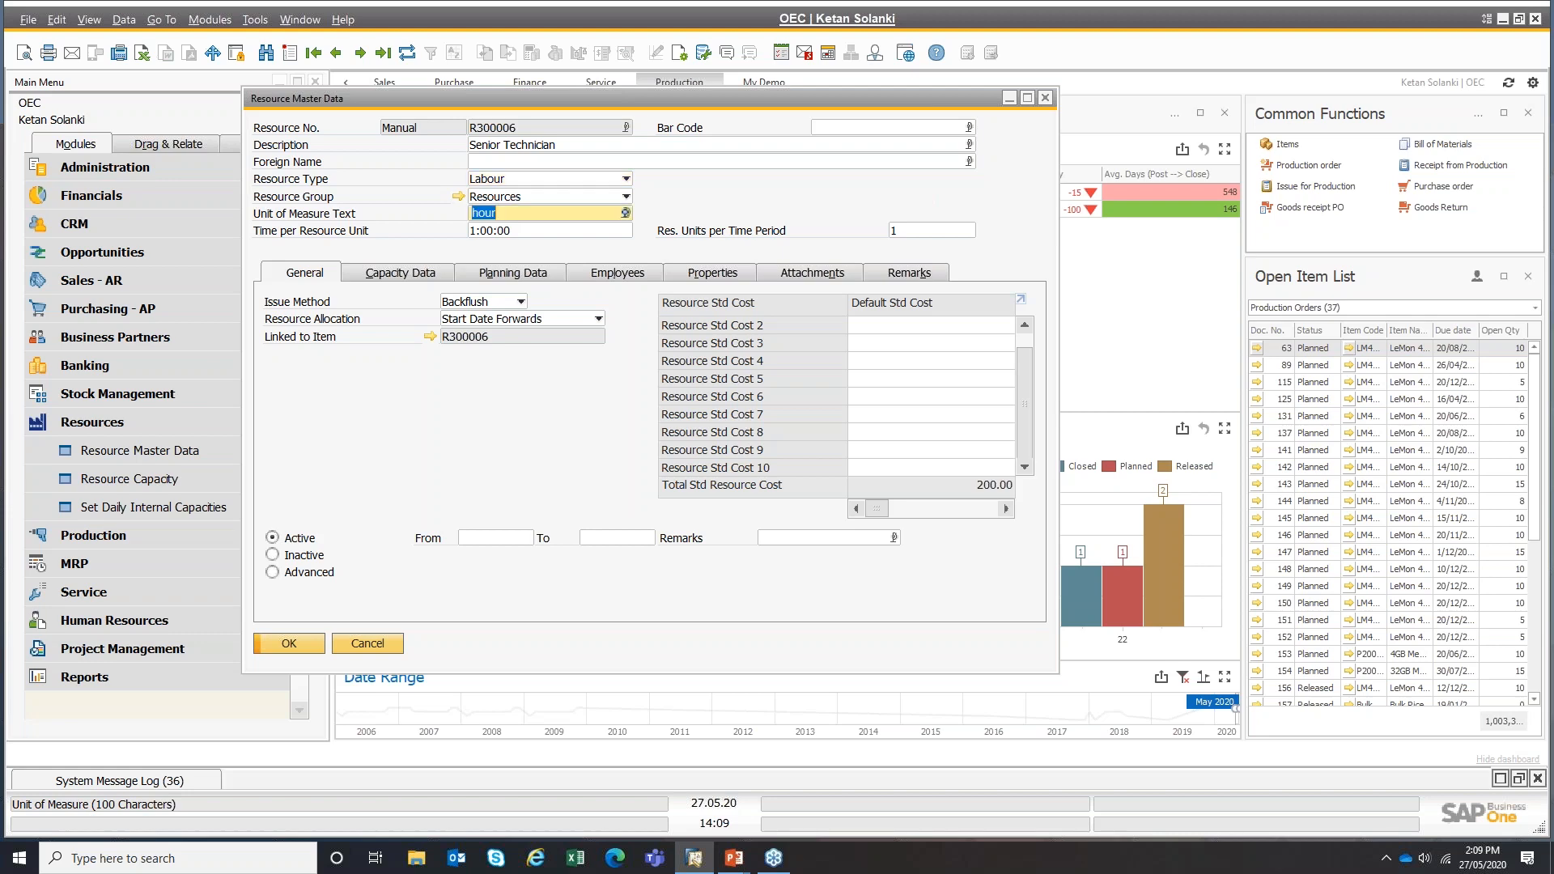
{"action": "left_click", "coordinate": [547, 235]}
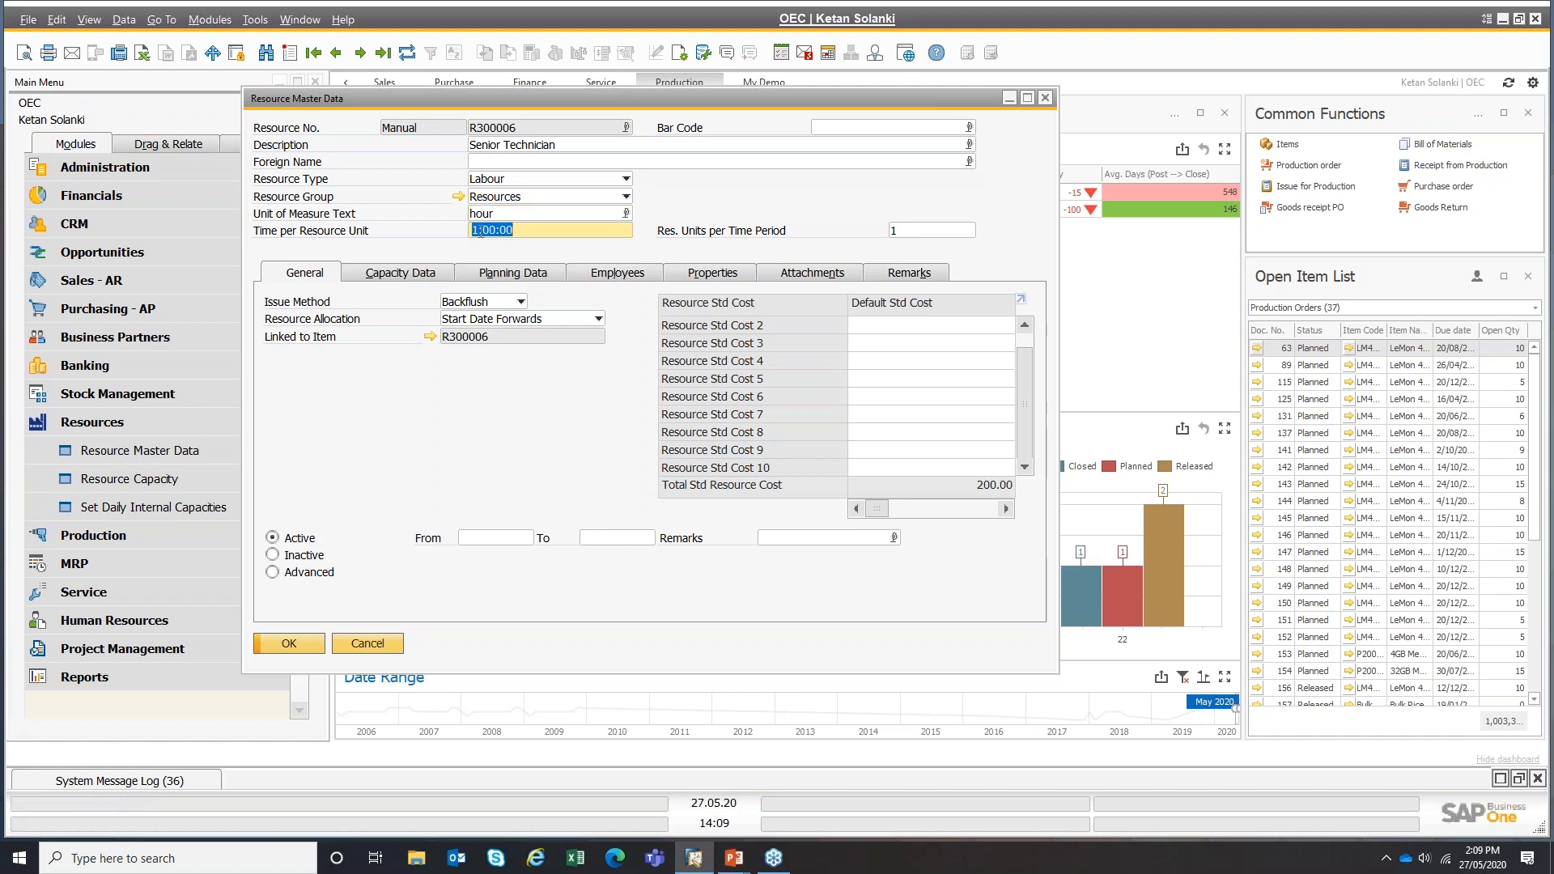
{"action": "left_click", "coordinate": [893, 234]}
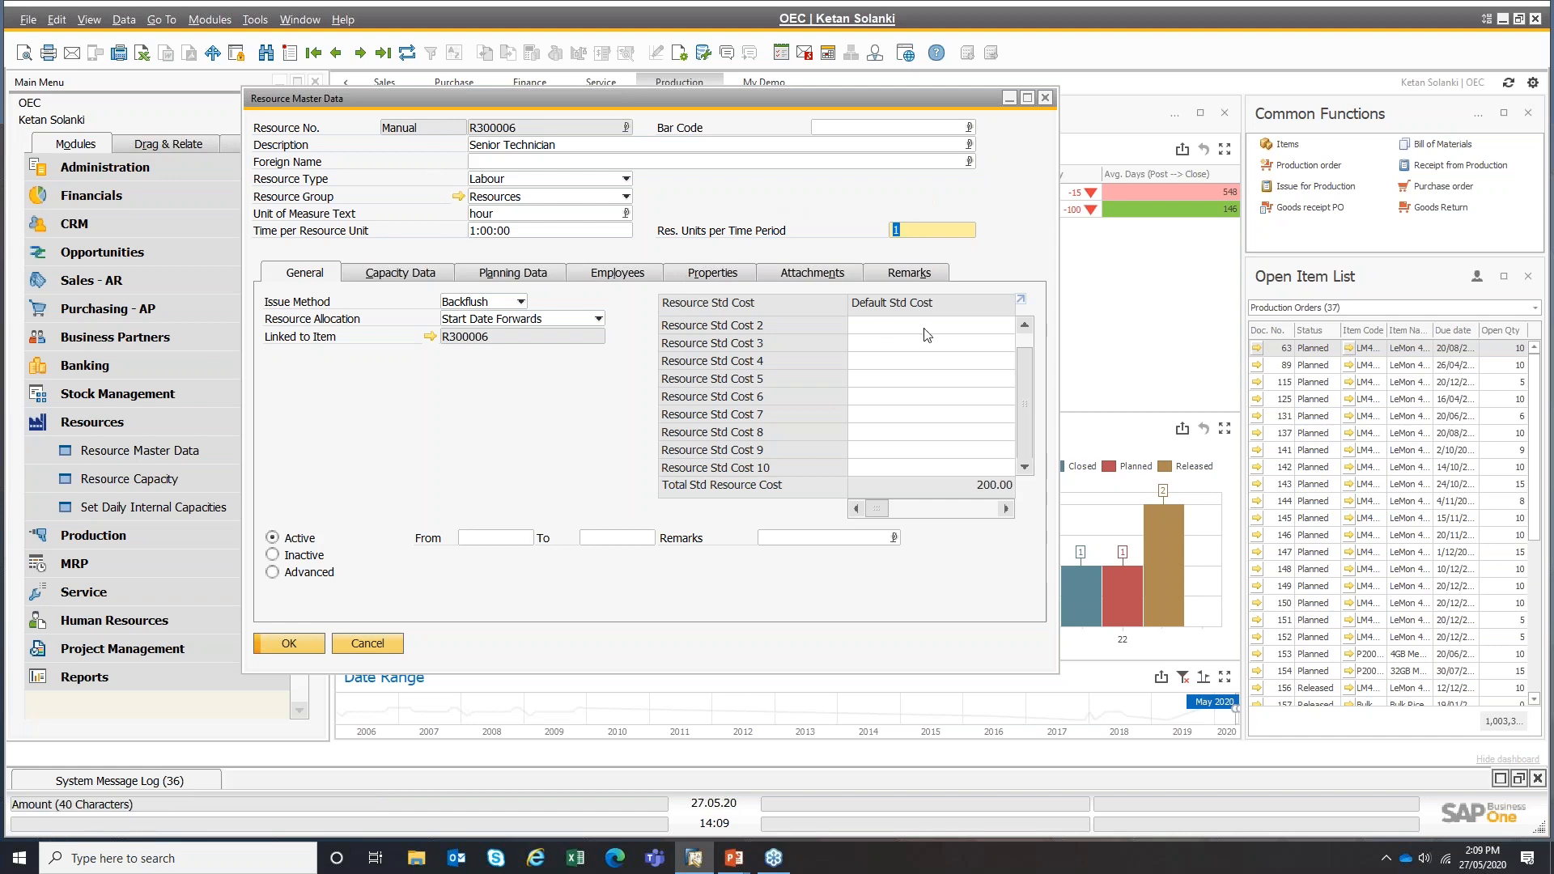
- Maximize the Resource Master Data window and examine Resource Std Cost 1 and 2 and the issue method options
{"action": "left_click", "coordinate": [1027, 99]}
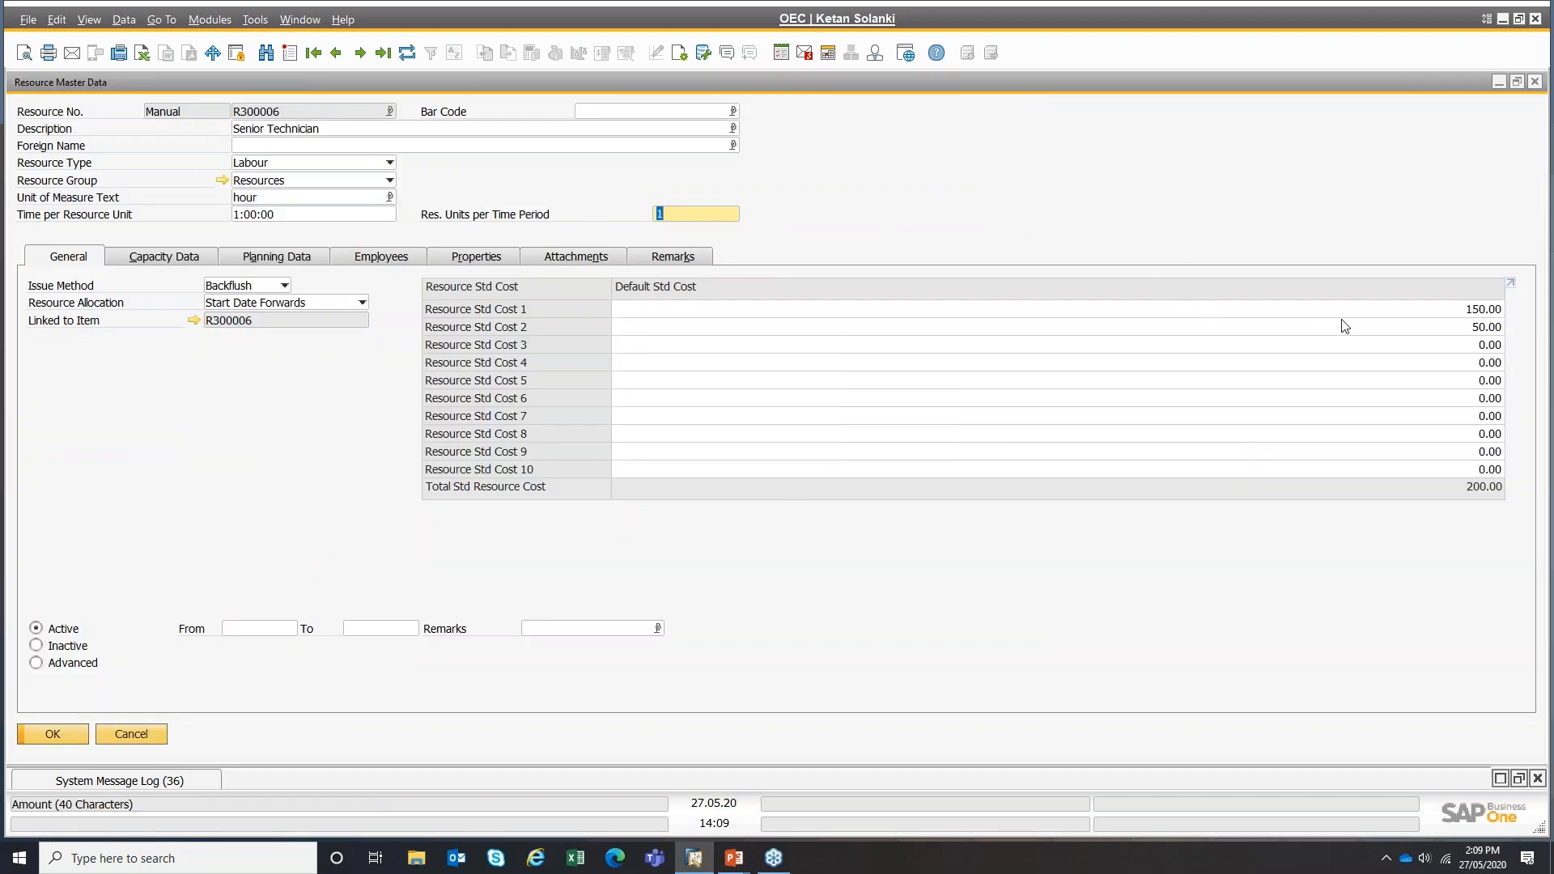
{"action": "key", "text": "ctrl"}
{"action": "key", "text": "ctrl"}
{"action": "left_click", "coordinate": [1465, 312]}
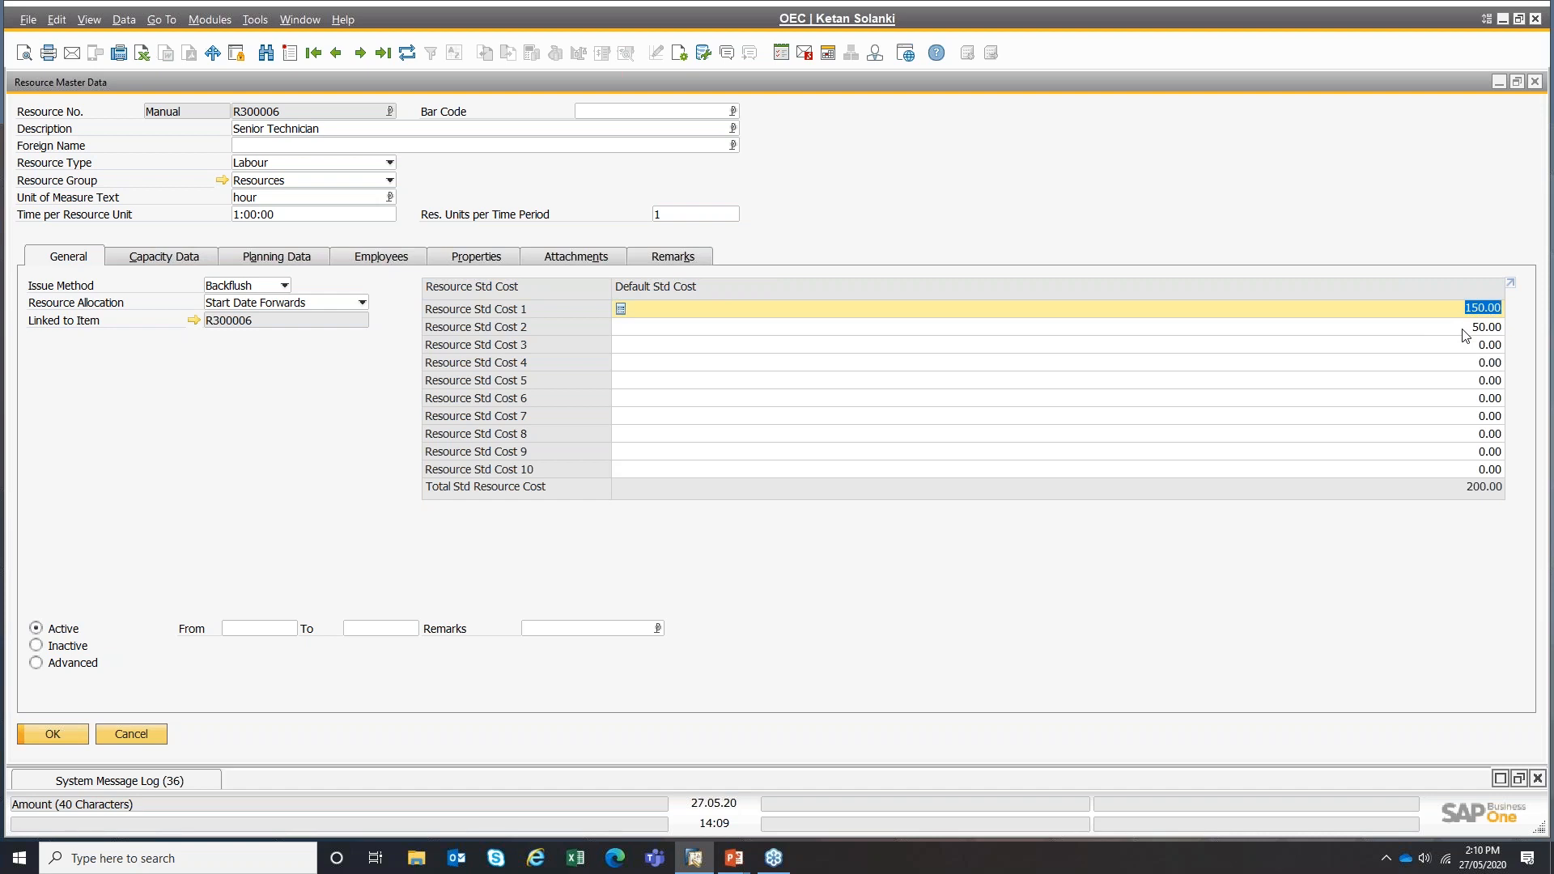
{"action": "left_click", "coordinate": [1463, 330]}
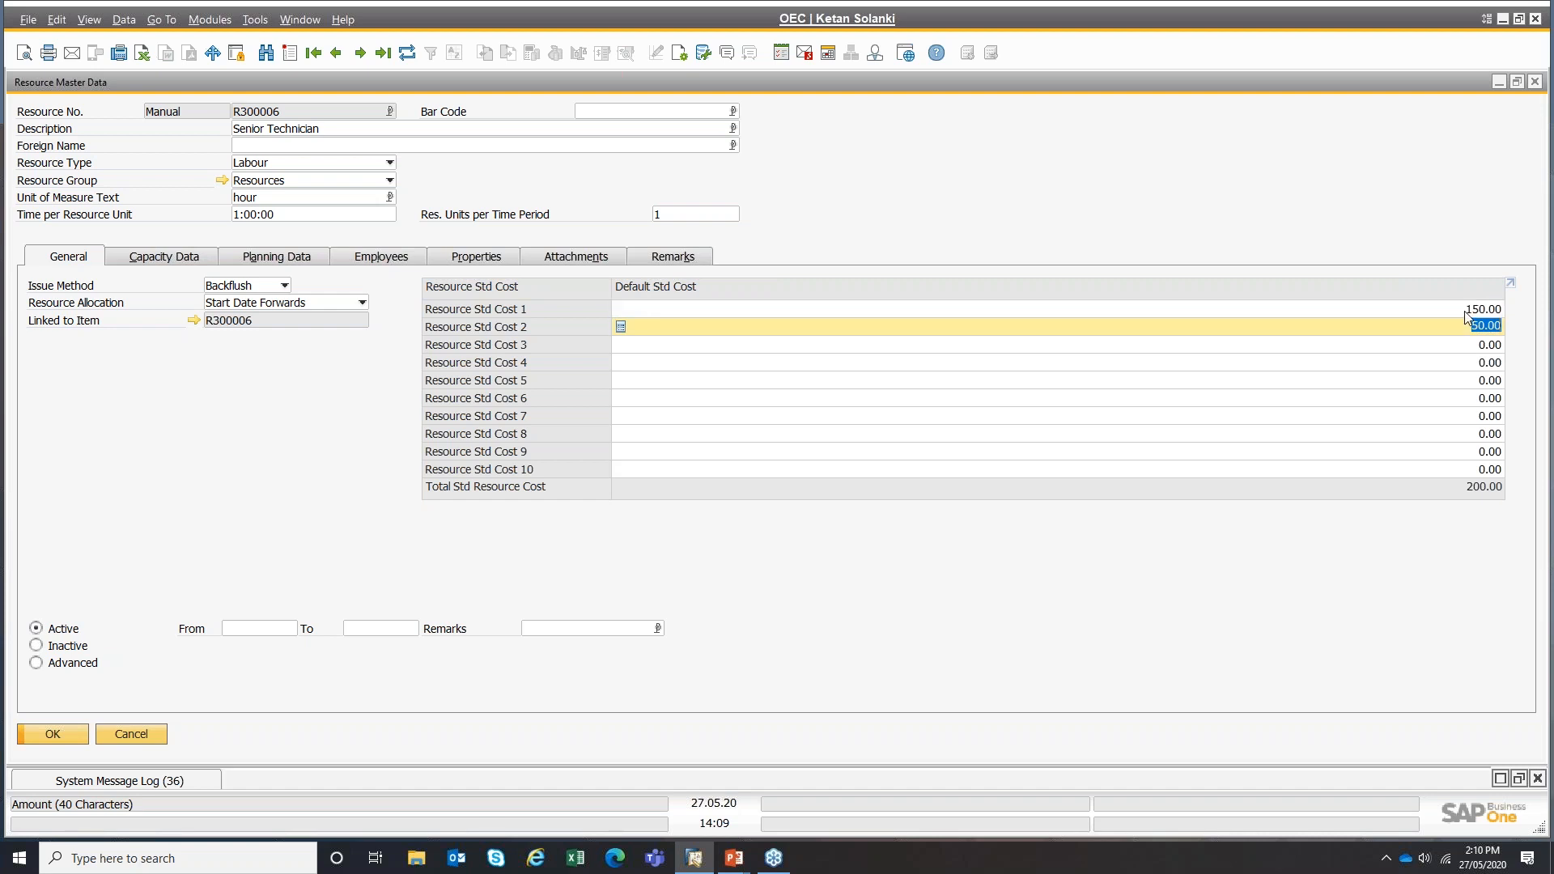
{"action": "left_click", "coordinate": [1465, 313]}
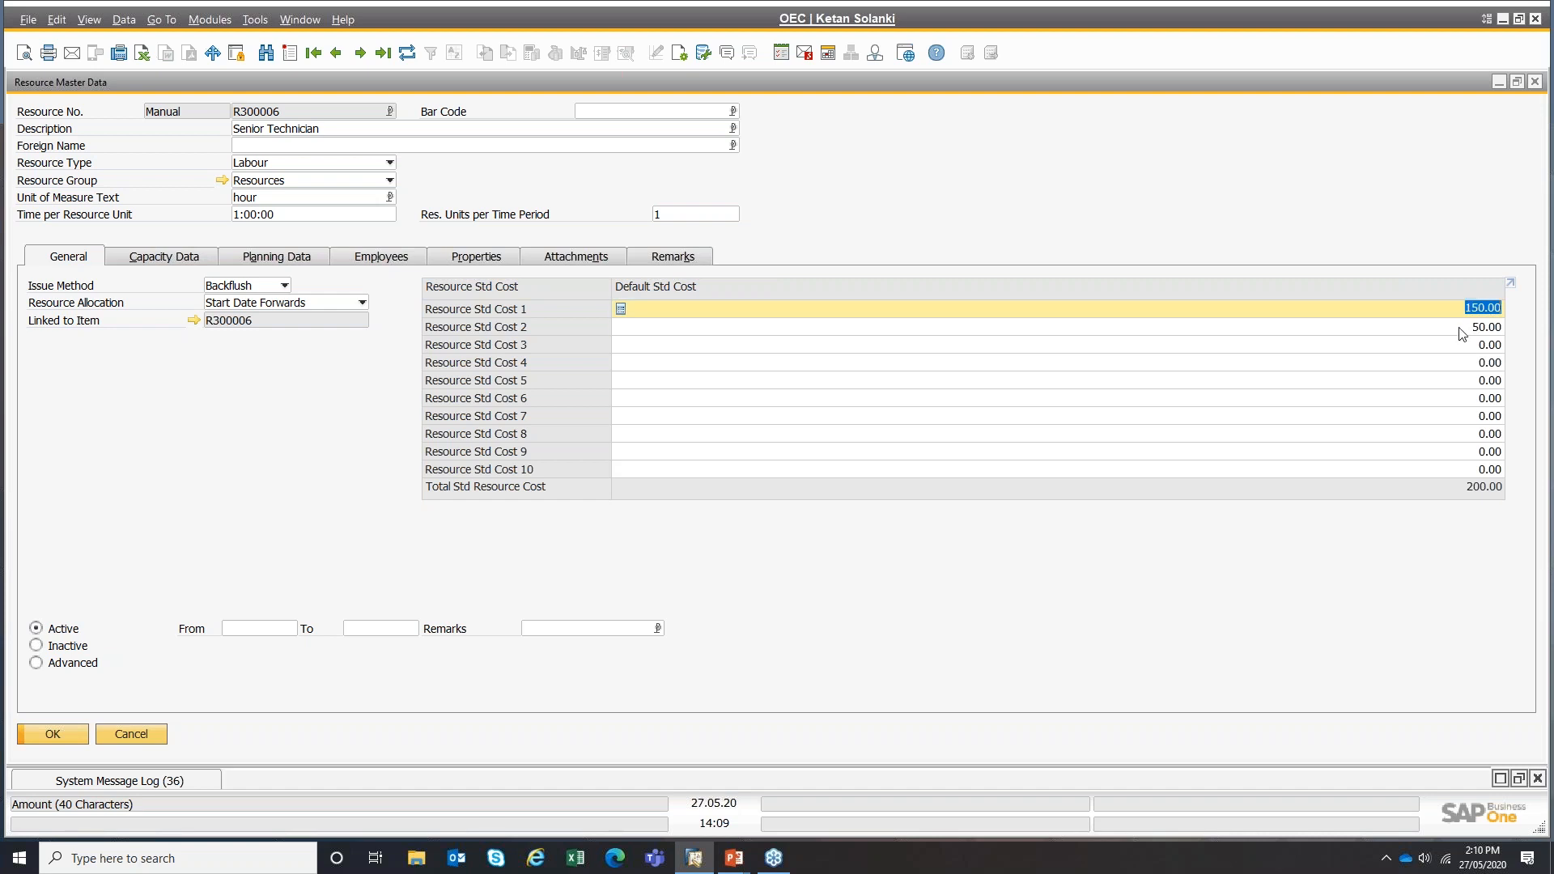
{"action": "left_click", "coordinate": [1461, 330]}
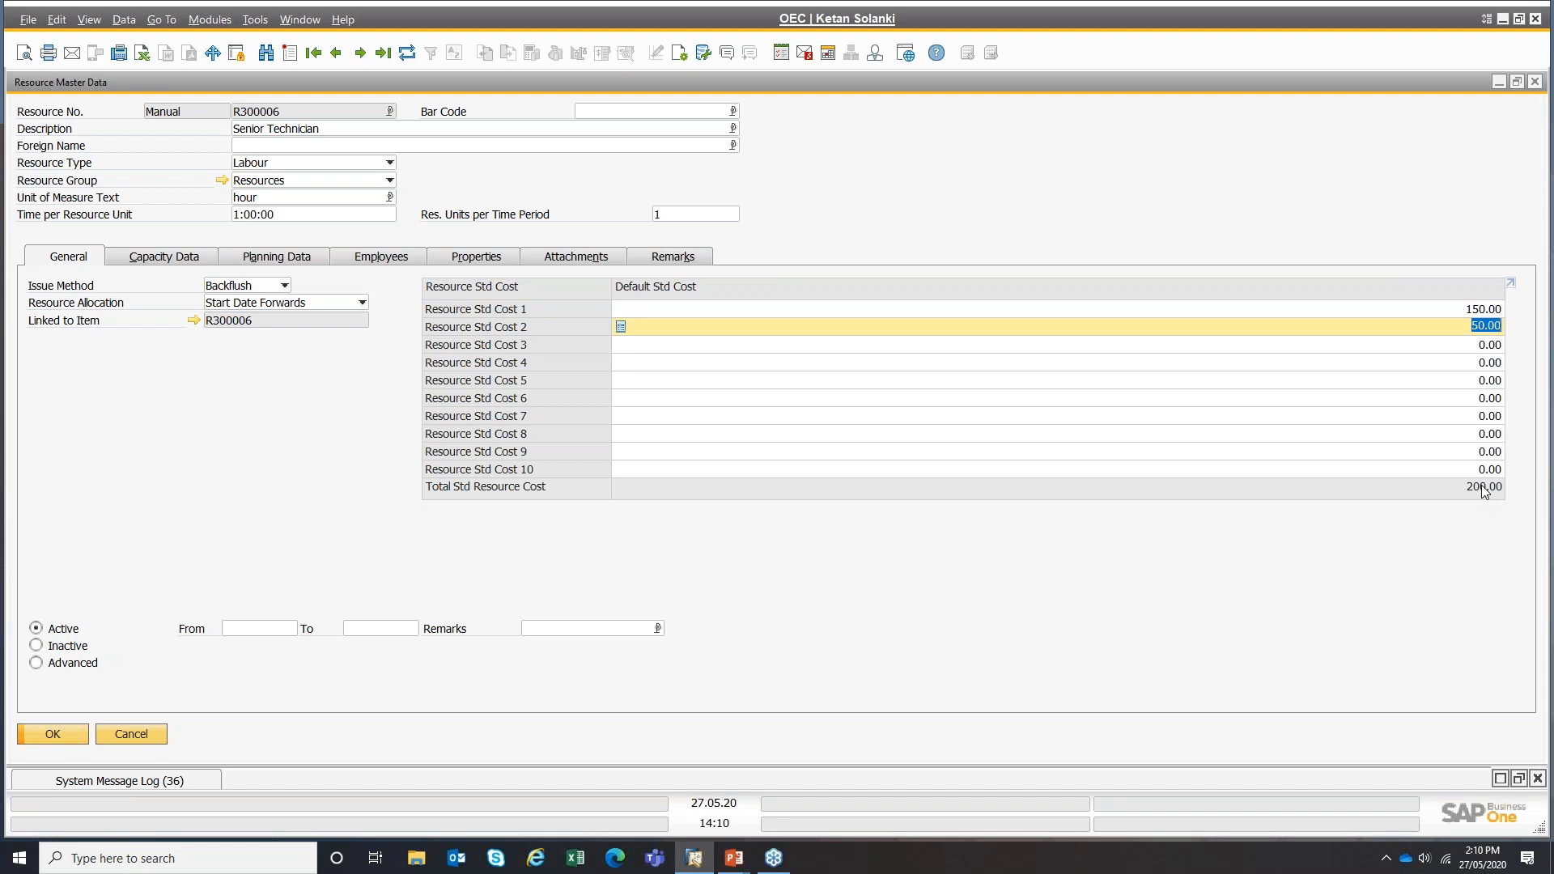
{"action": "left_click", "coordinate": [241, 289]}
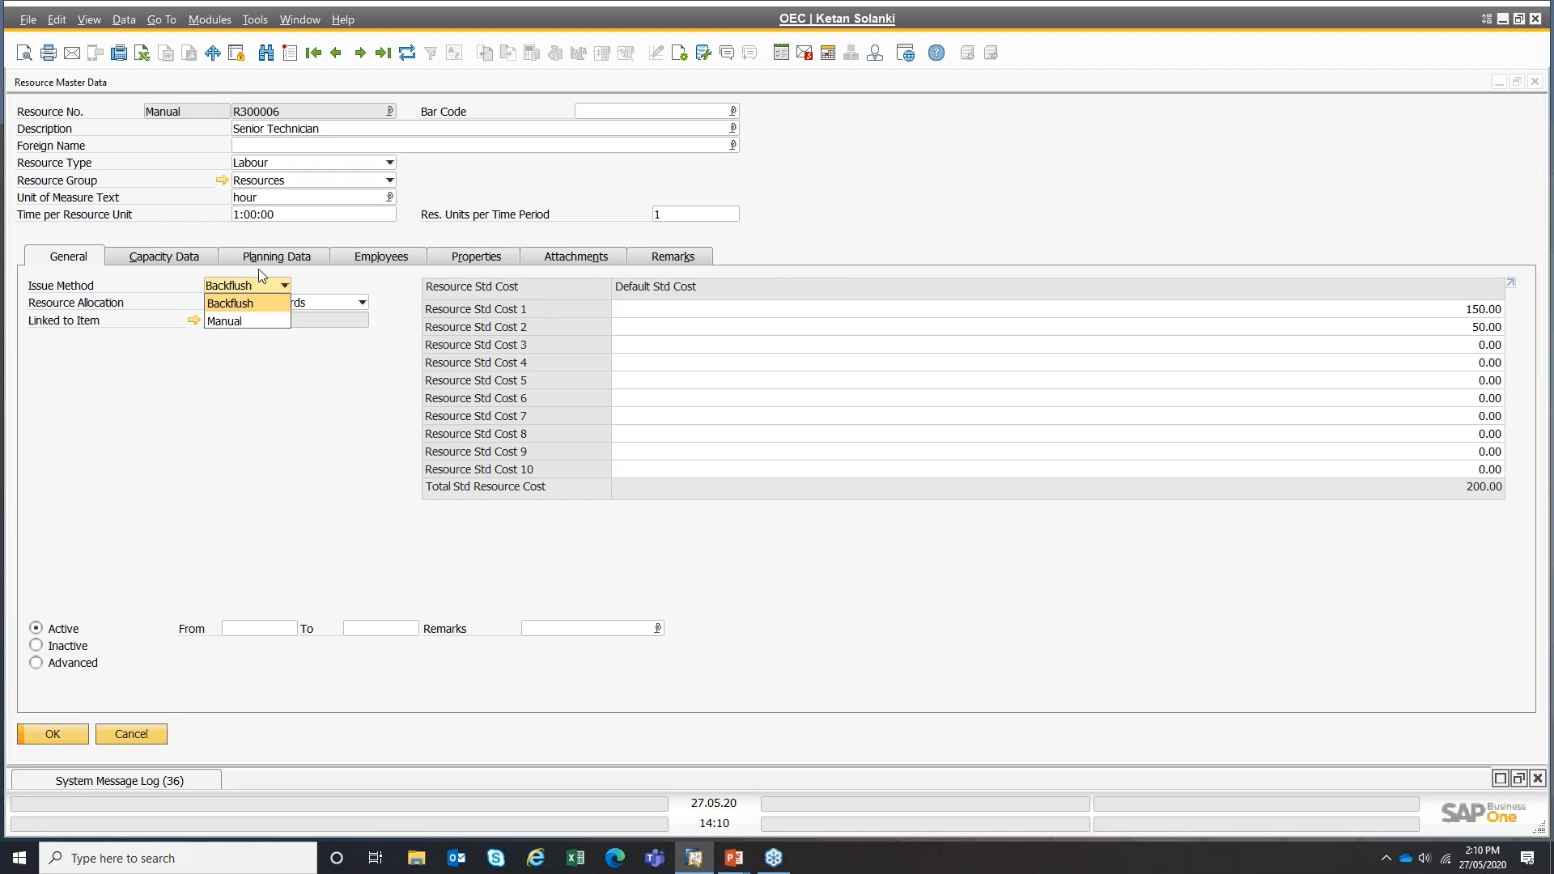
{"action": "left_click", "coordinate": [259, 270]}
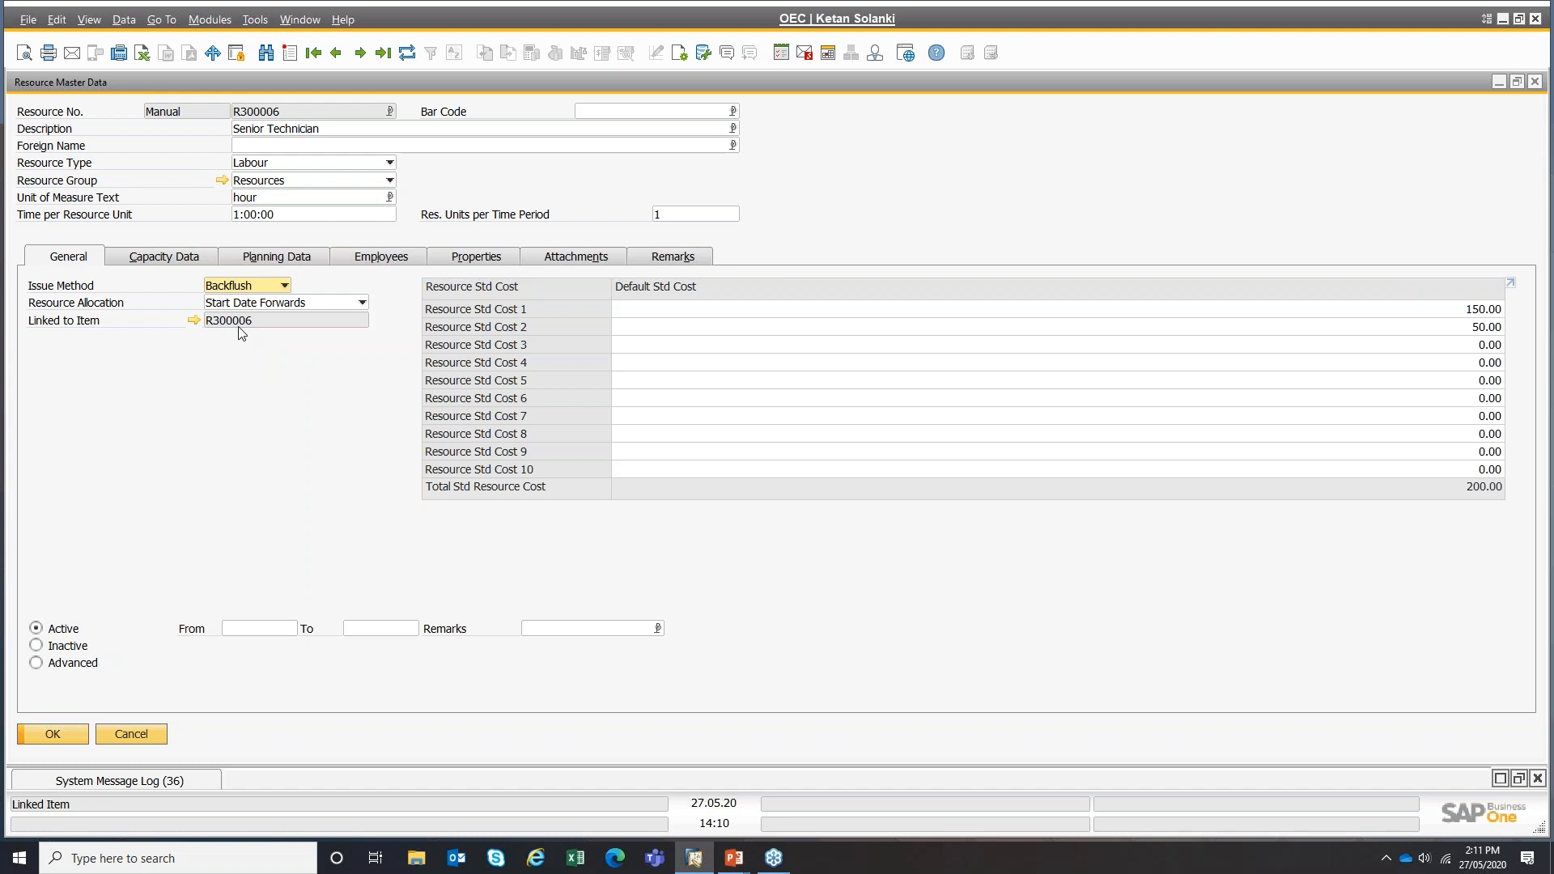
- Go to the Junior Technician resource, R300007, and examine its time per resource unit, units per time period and Resource Std Cost 1
{"action": "left_click", "coordinate": [361, 55]}
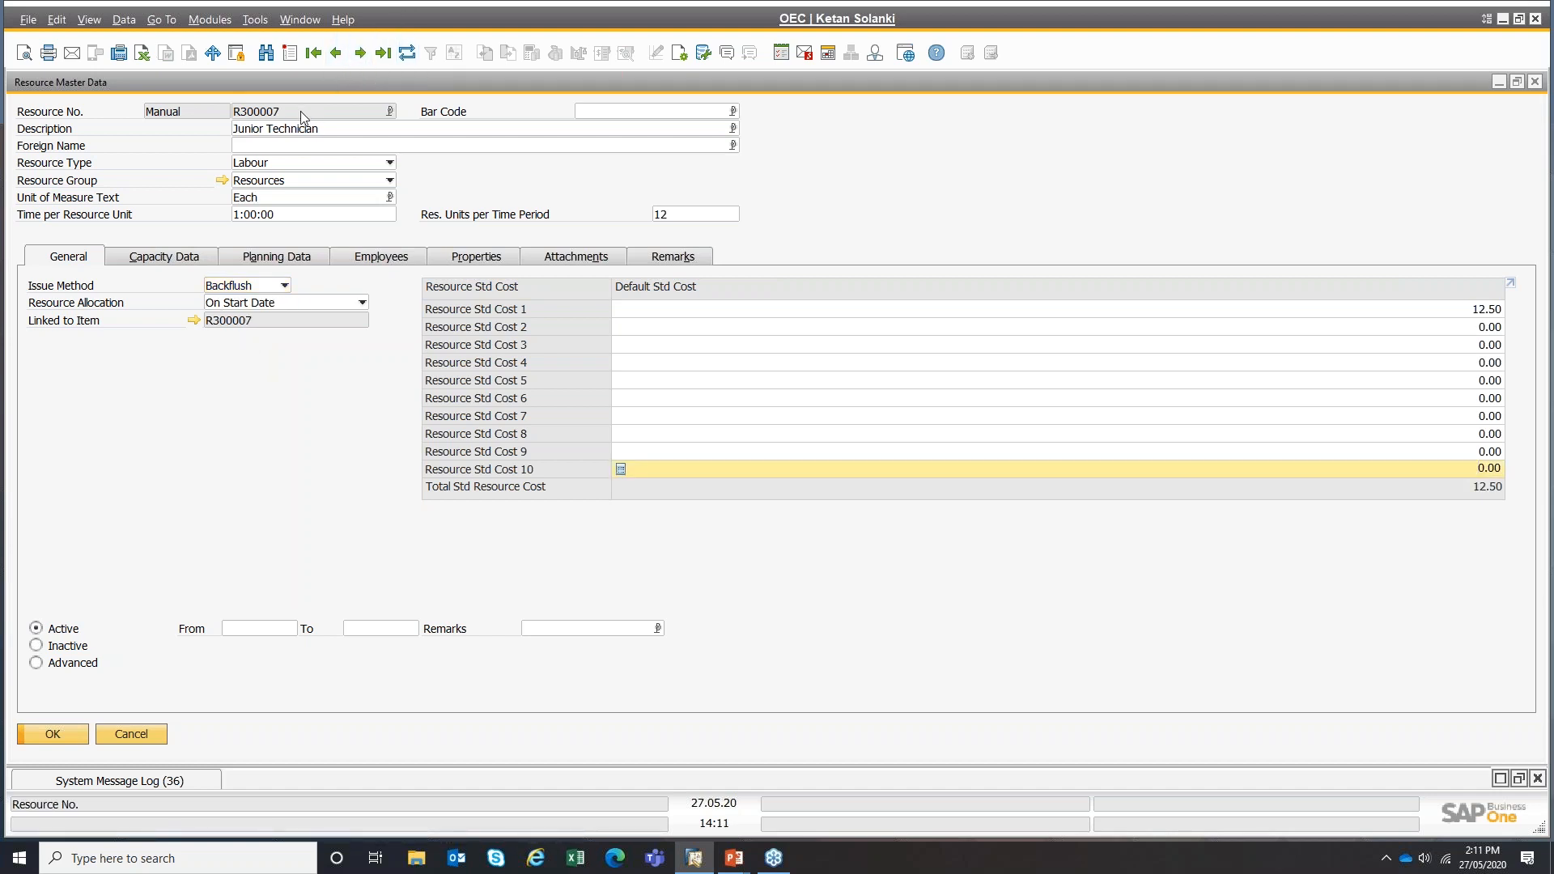
{"action": "left_click", "coordinate": [283, 216]}
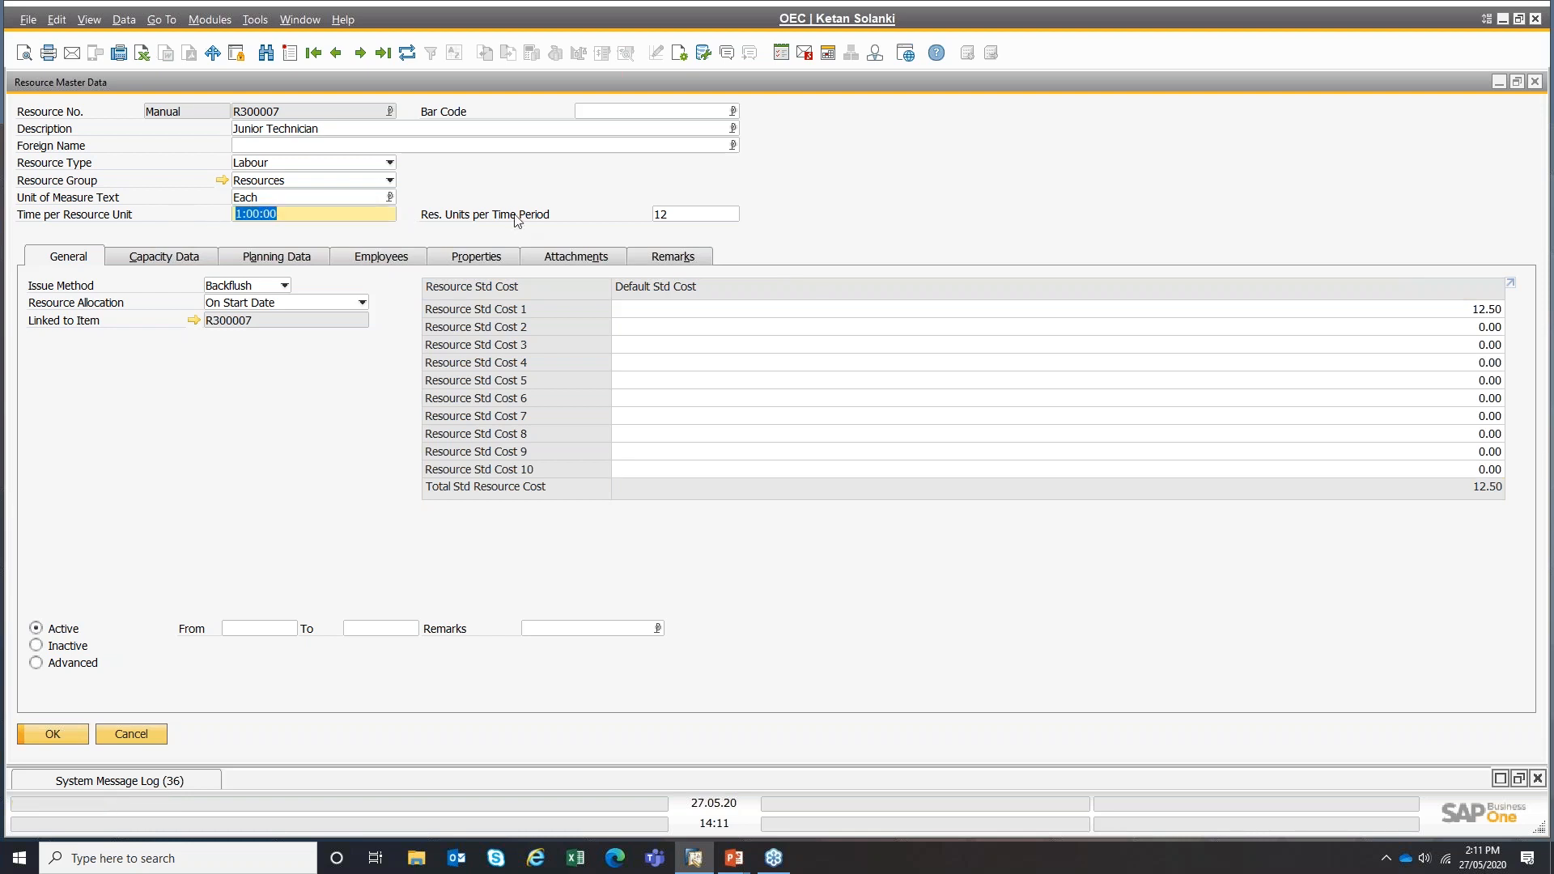
{"action": "left_click", "coordinate": [690, 215]}
{"action": "left_click", "coordinate": [690, 215]}
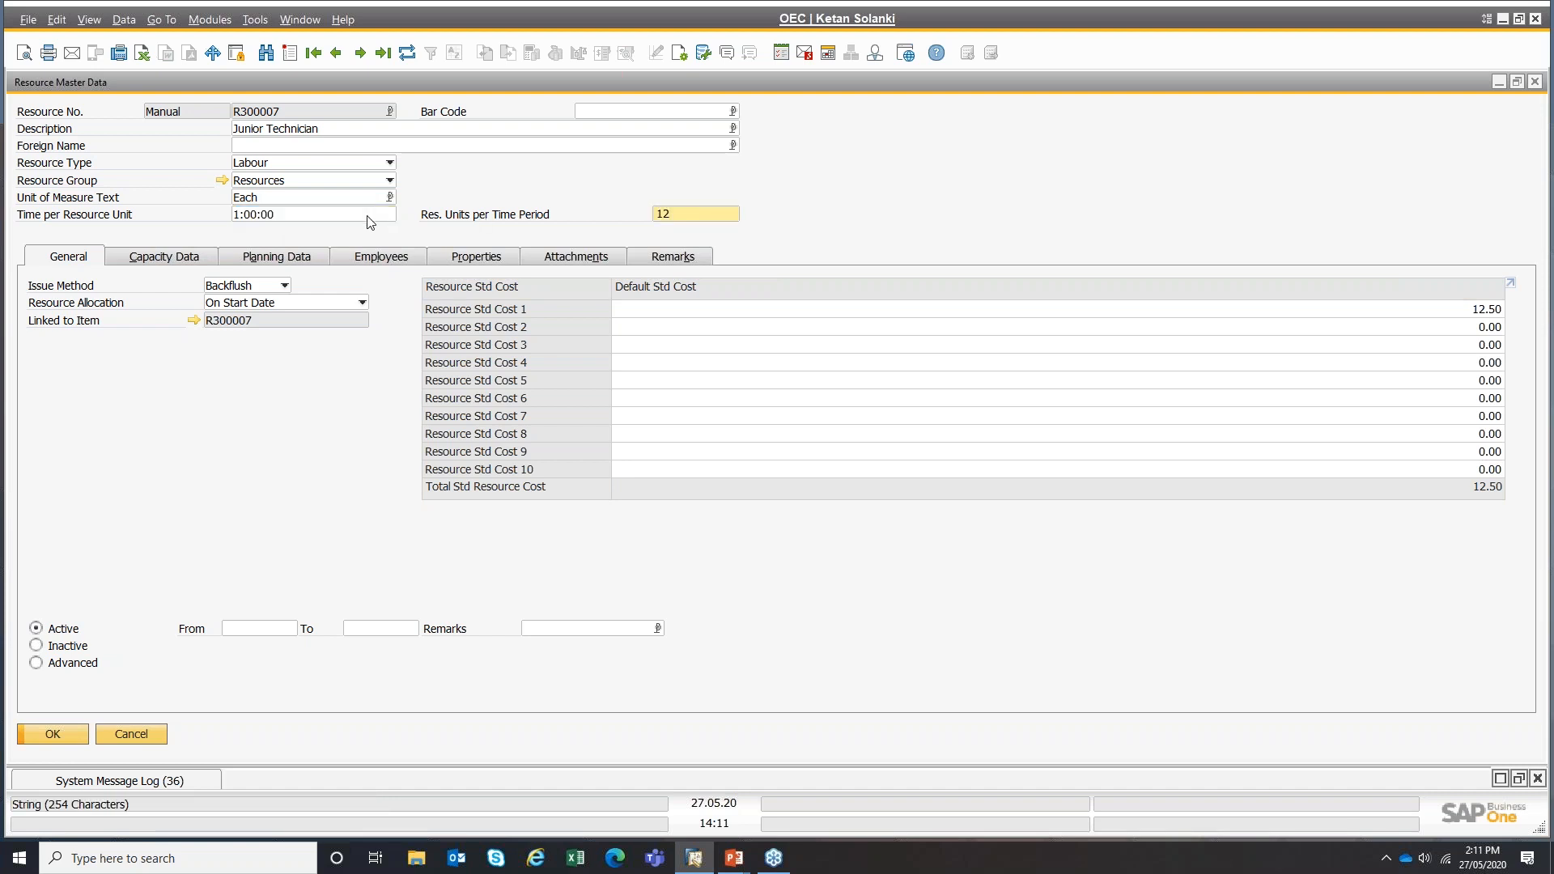
{"action": "left_click", "coordinate": [314, 217]}
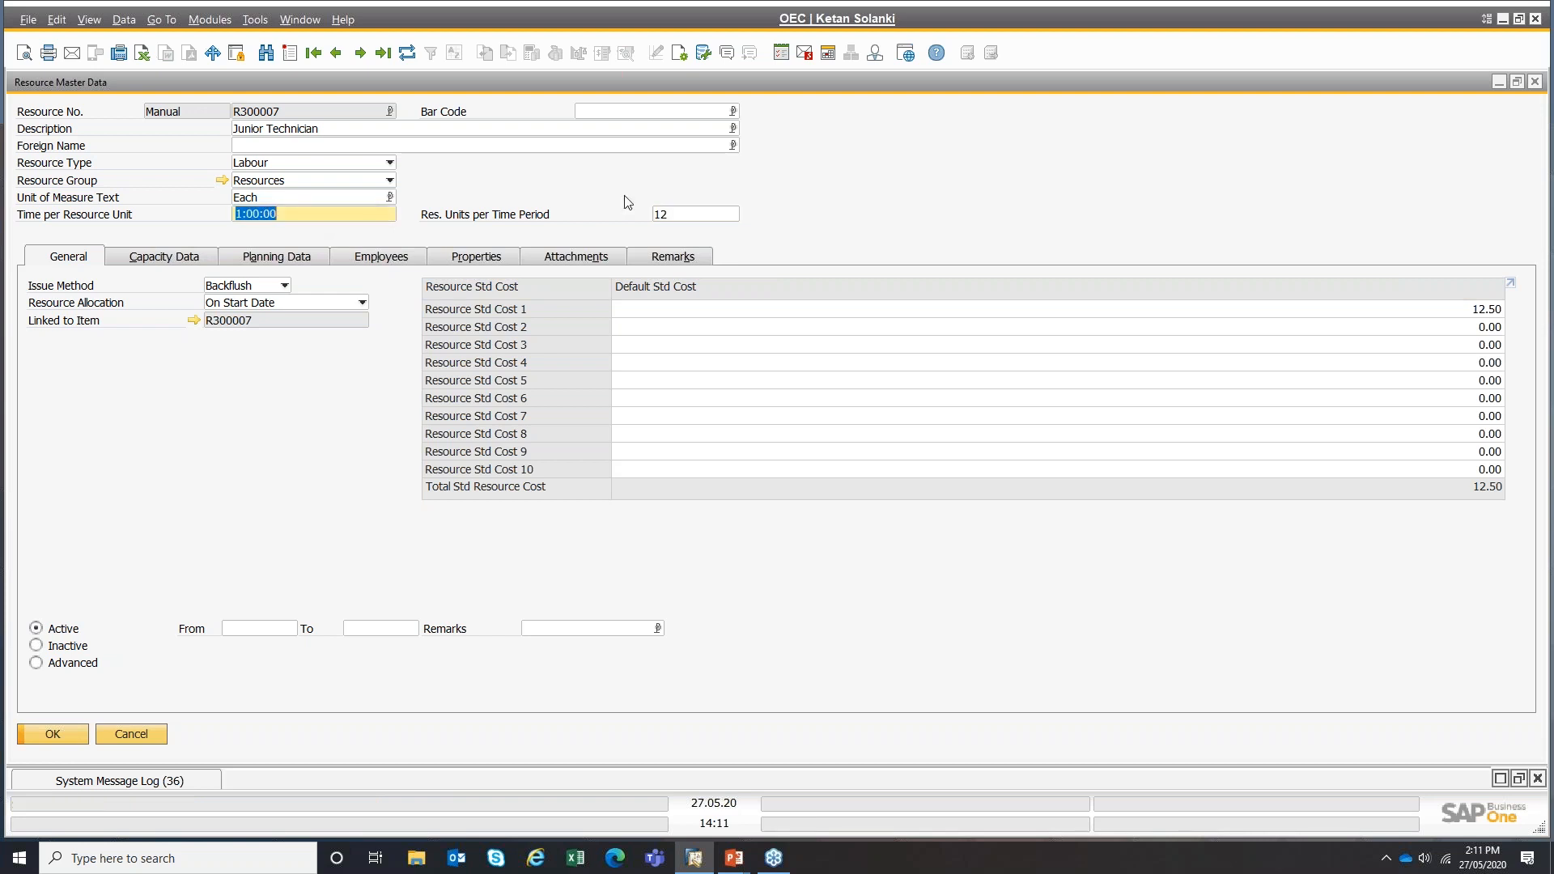
{"action": "left_click", "coordinate": [688, 217]}
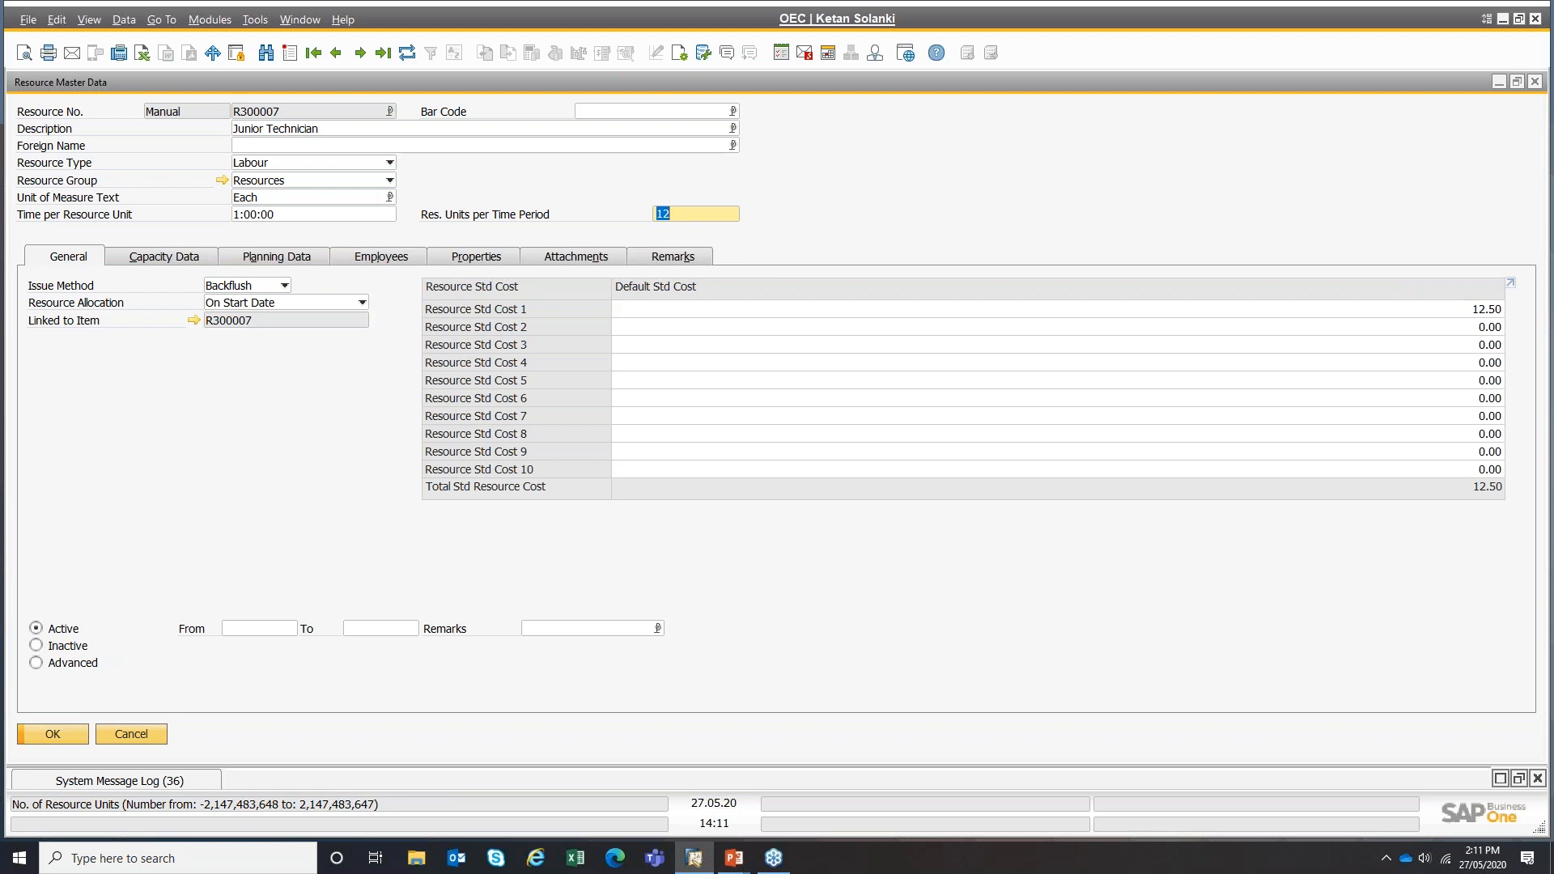
{"action": "left_click", "coordinate": [284, 213]}
{"action": "left_click", "coordinate": [259, 213]}
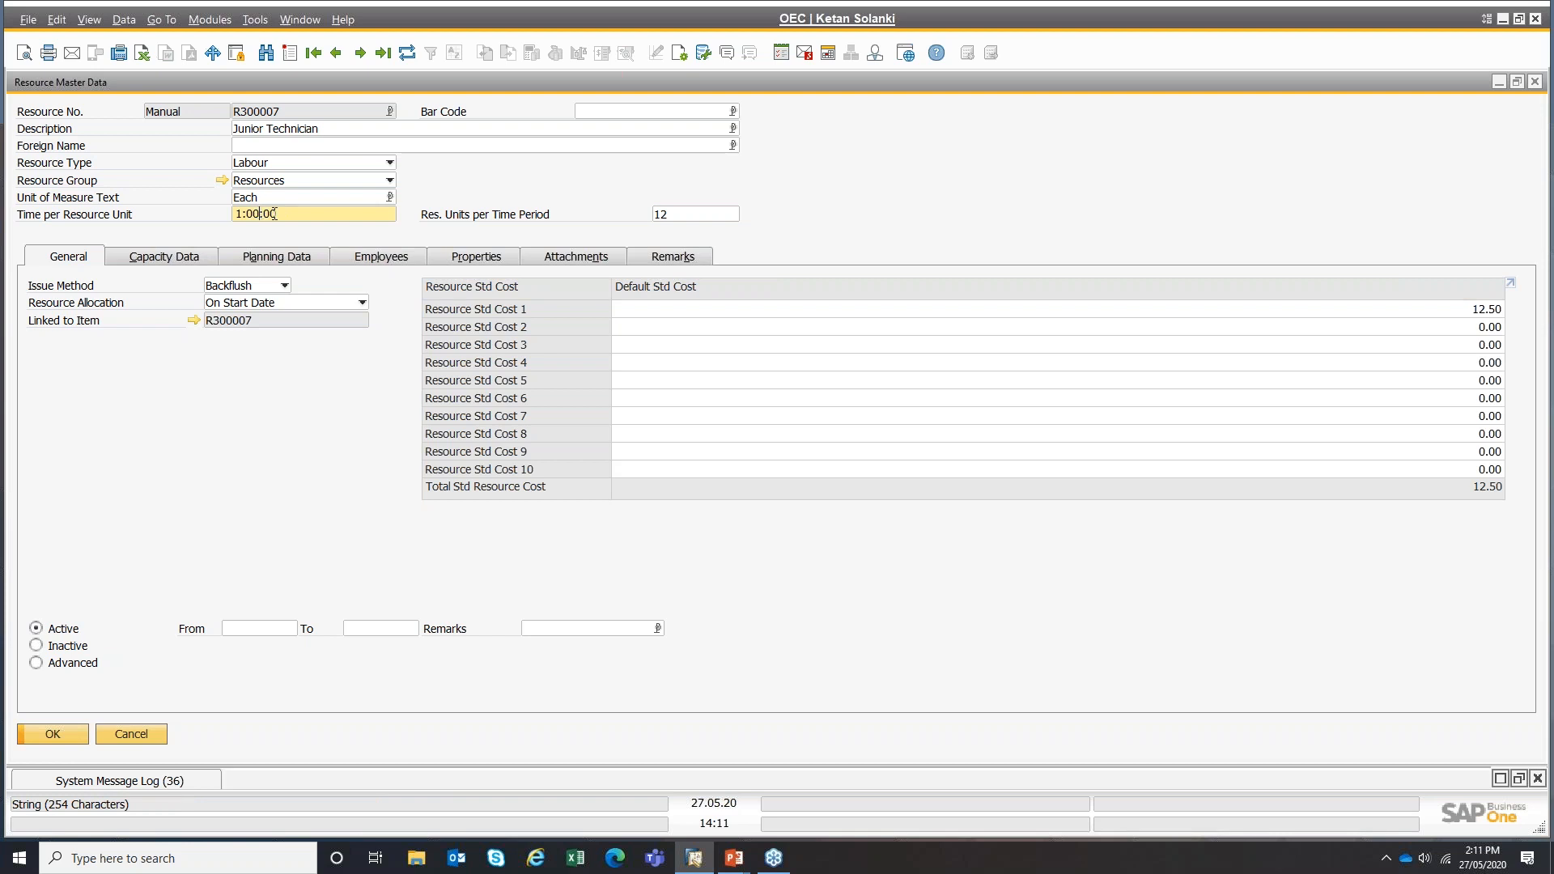
{"action": "left_click", "coordinate": [702, 219]}
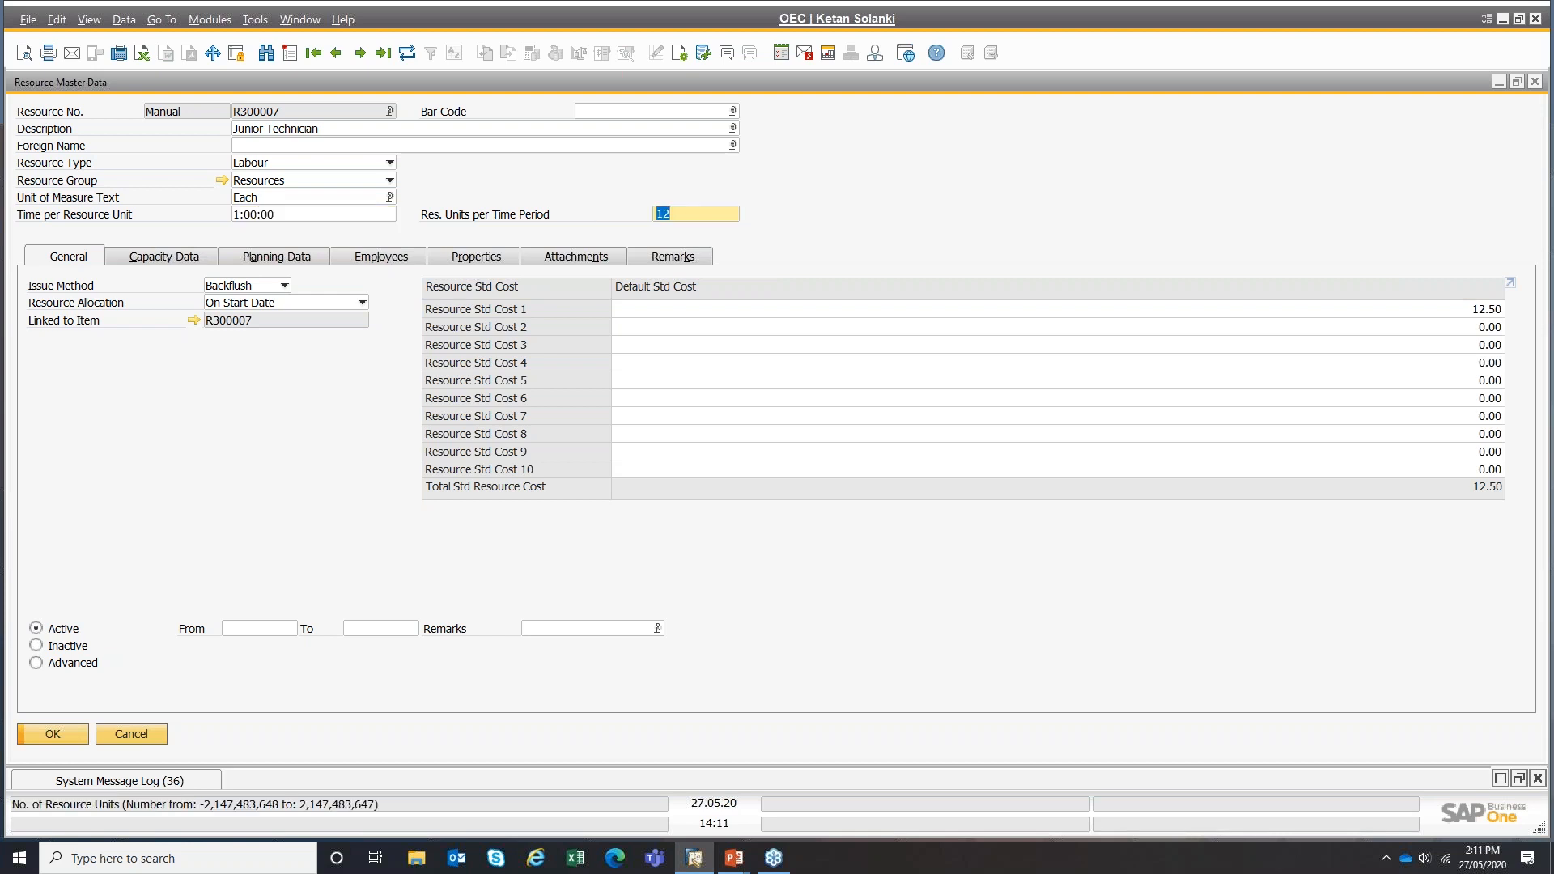
{"action": "left_click", "coordinate": [1471, 313]}
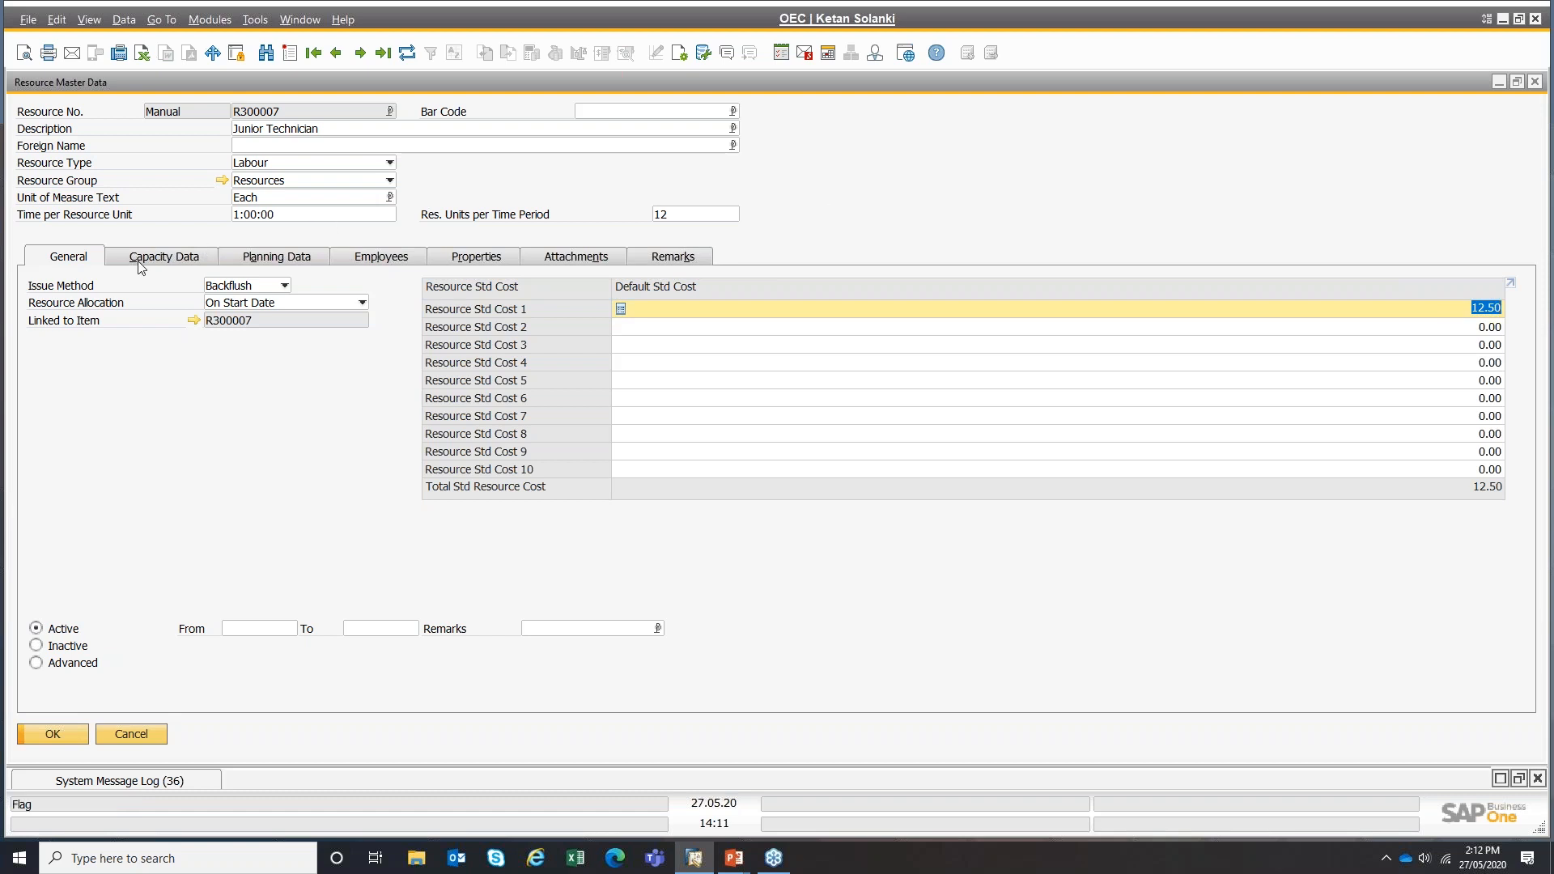
- Return to the Senior Technician resource and examine its internal, committed and available capacity by warehouse
{"action": "left_click", "coordinate": [336, 55]}
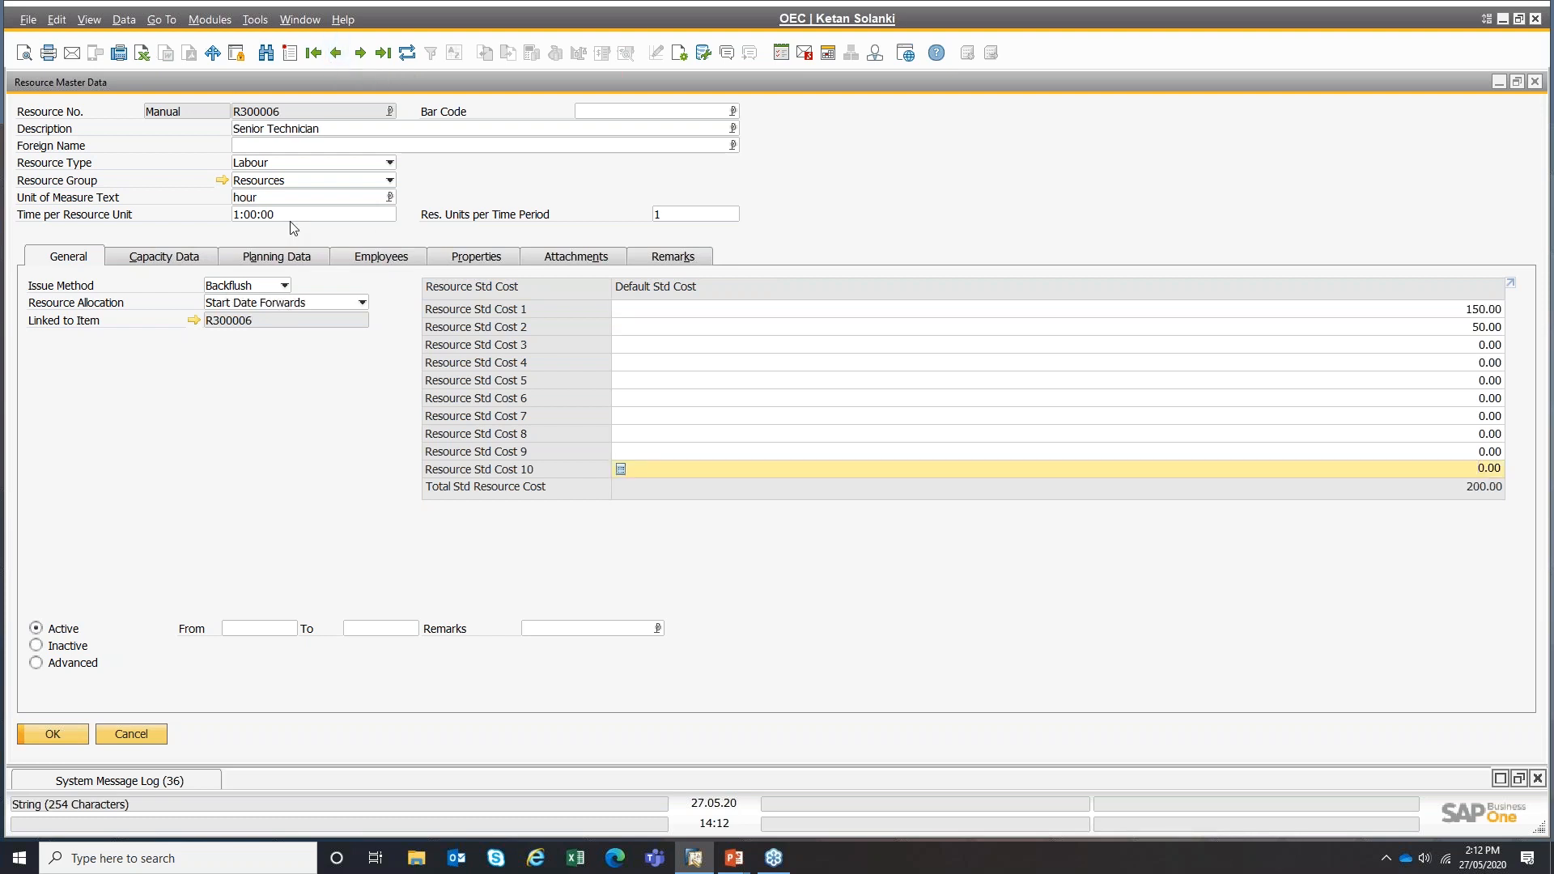
{"action": "left_click", "coordinate": [186, 257]}
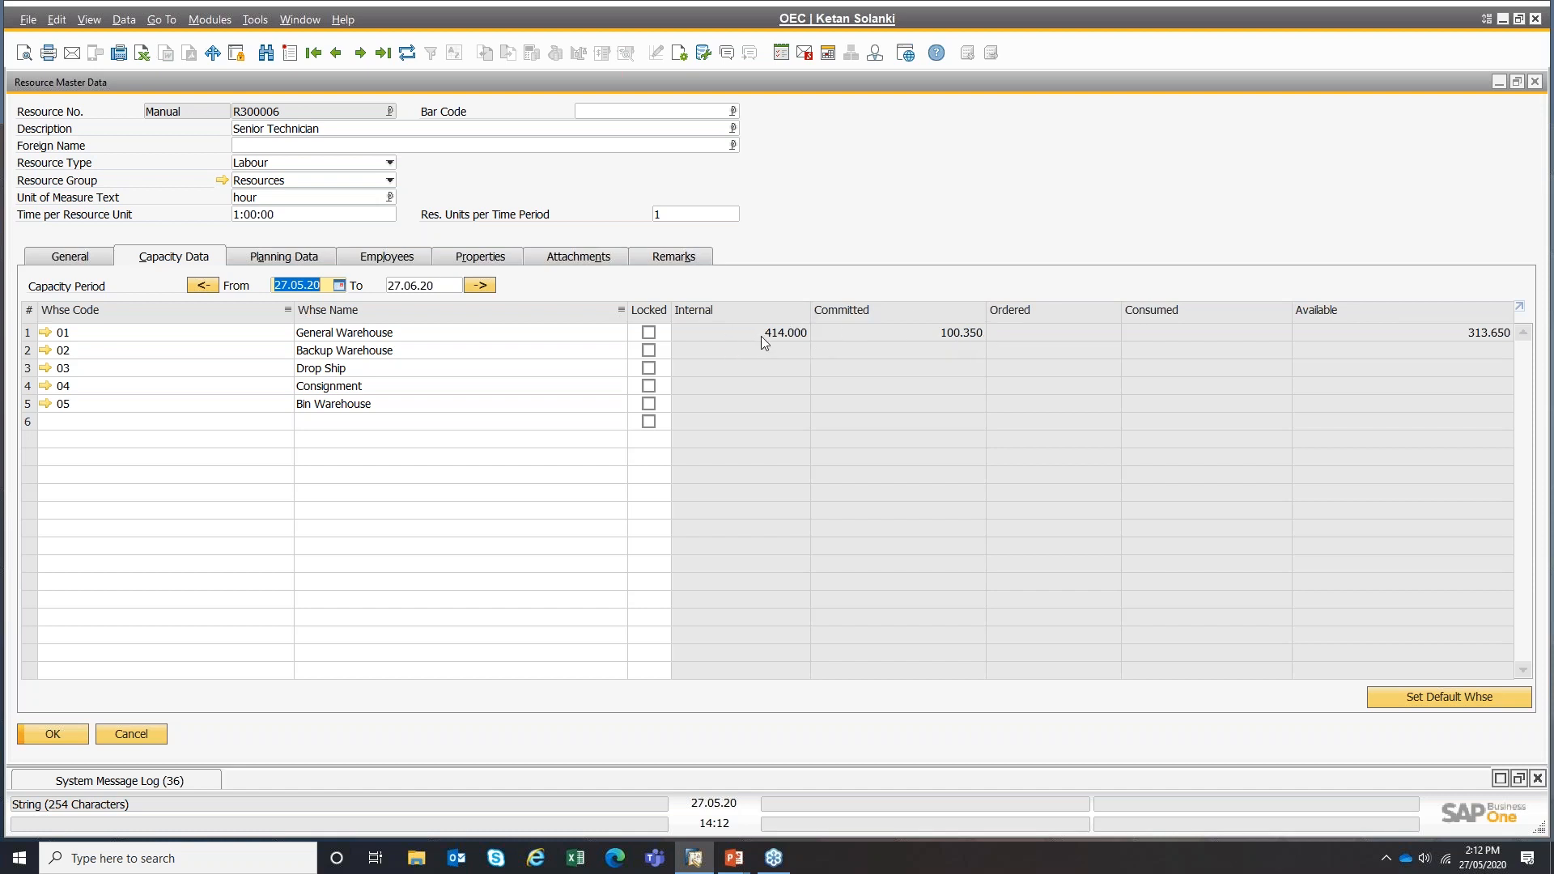
{"action": "key", "text": "ctrl"}
{"action": "key", "text": "ctrl"}
- Examine the Senior Technician's planning data against its warehouse capacity, checking Monday's capacity factors 1 and 2 and daily capacity
{"action": "left_click", "coordinate": [318, 257]}
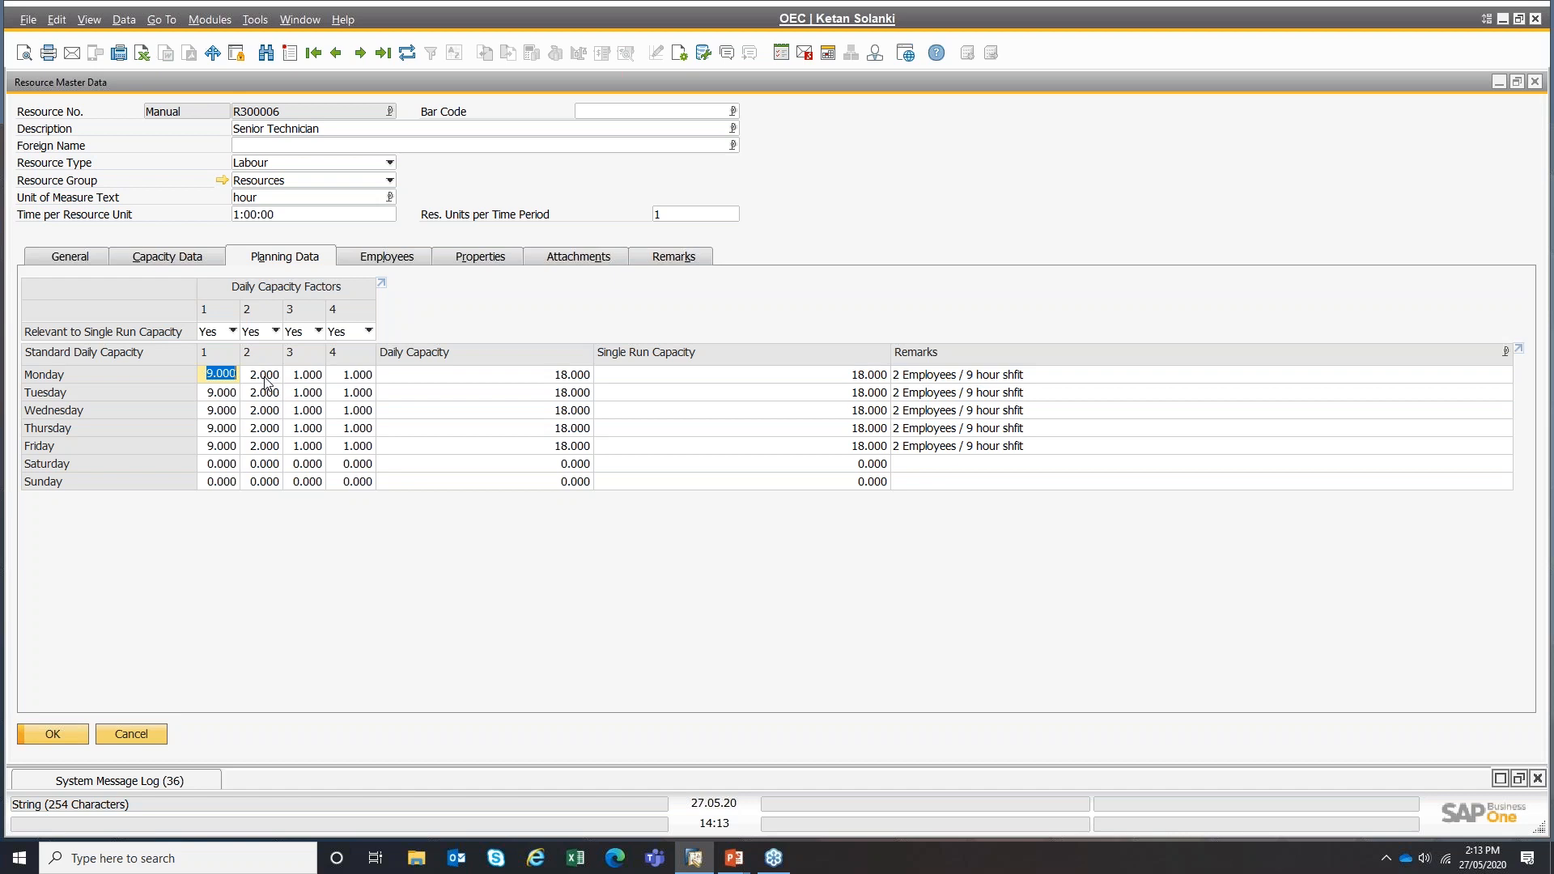
{"action": "left_click", "coordinate": [194, 254]}
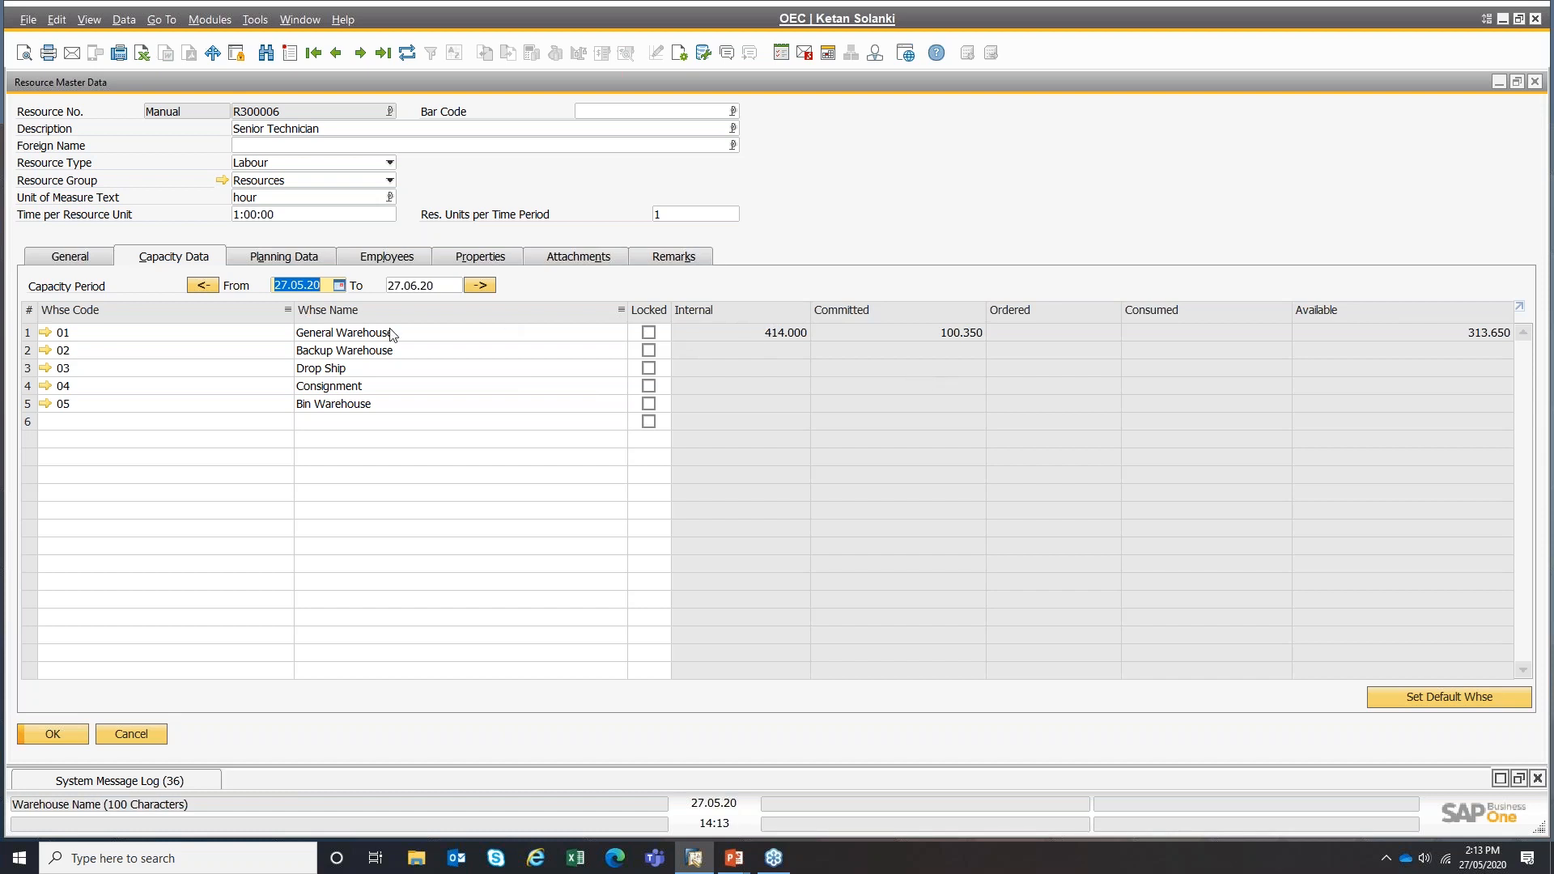
{"action": "left_click", "coordinate": [293, 259]}
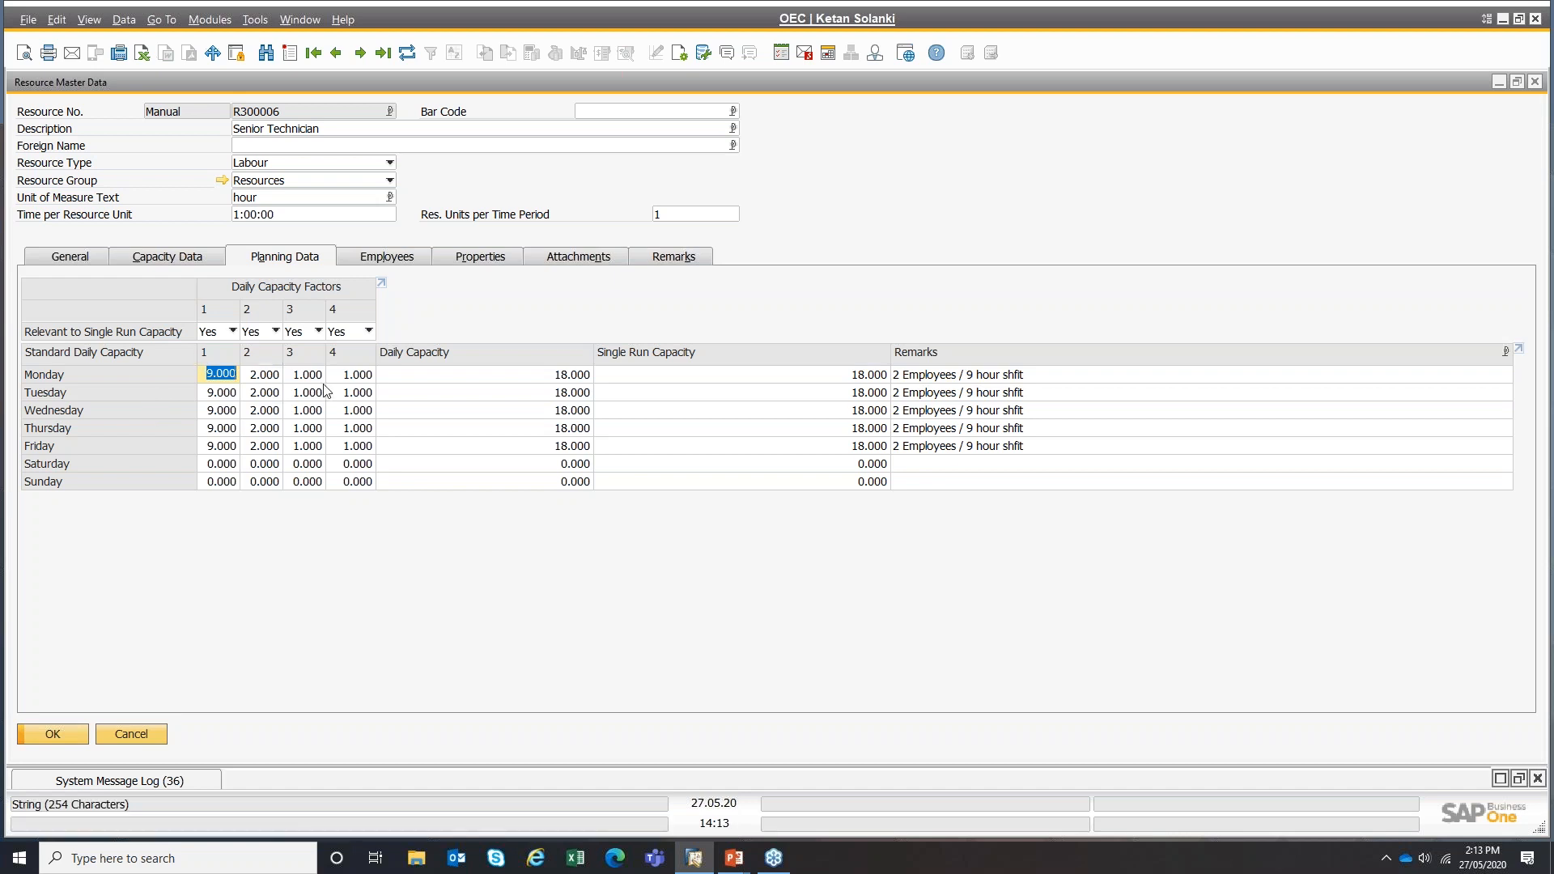
{"action": "left_click", "coordinate": [214, 375]}
{"action": "left_click", "coordinate": [266, 375]}
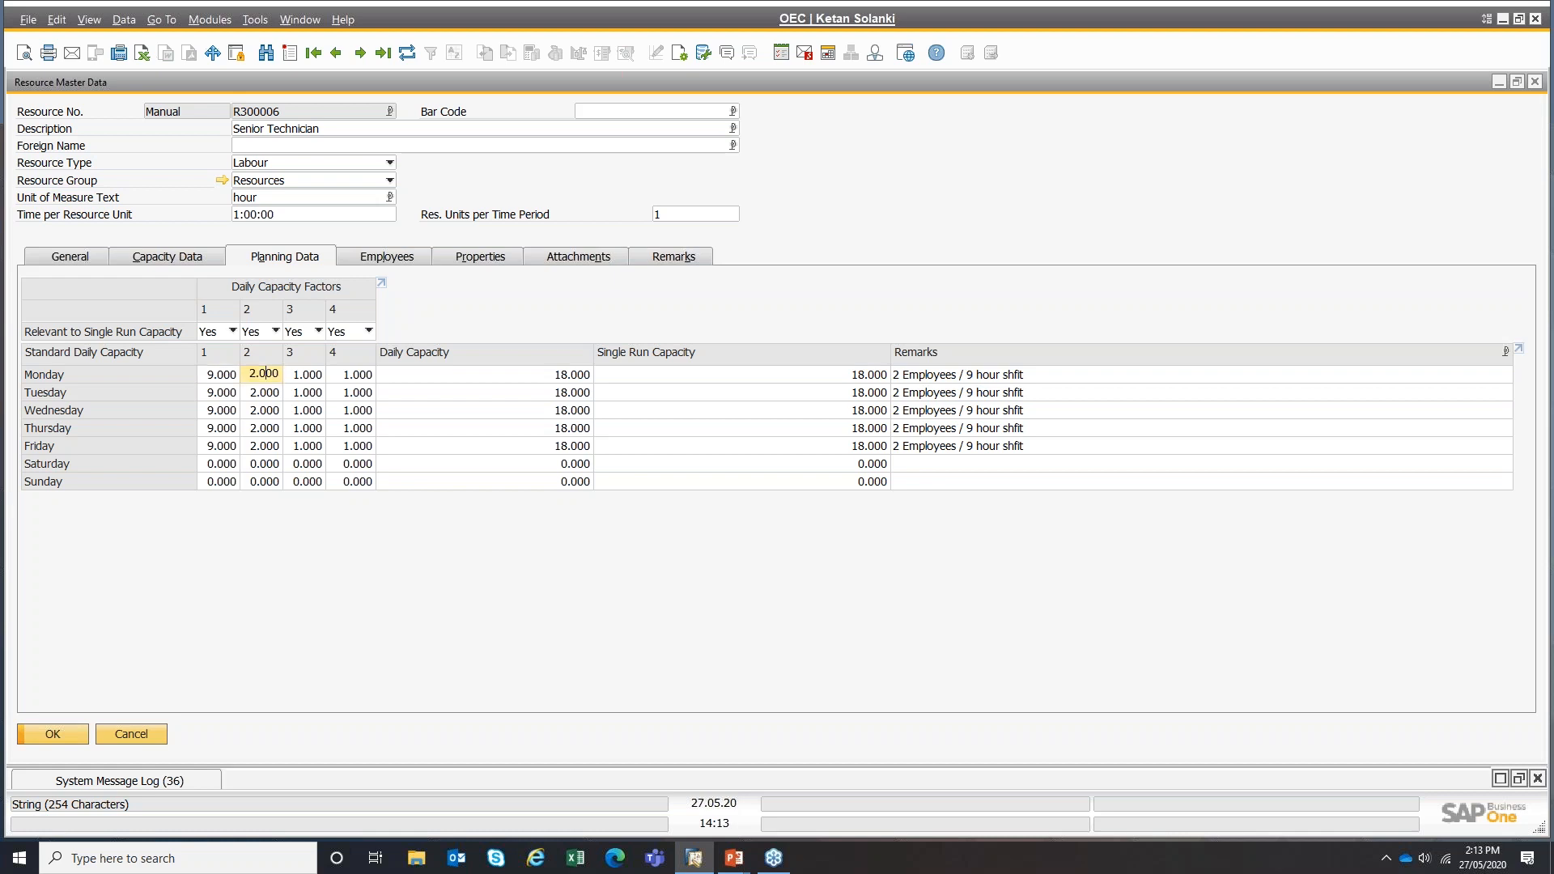
{"action": "left_click", "coordinate": [556, 377]}
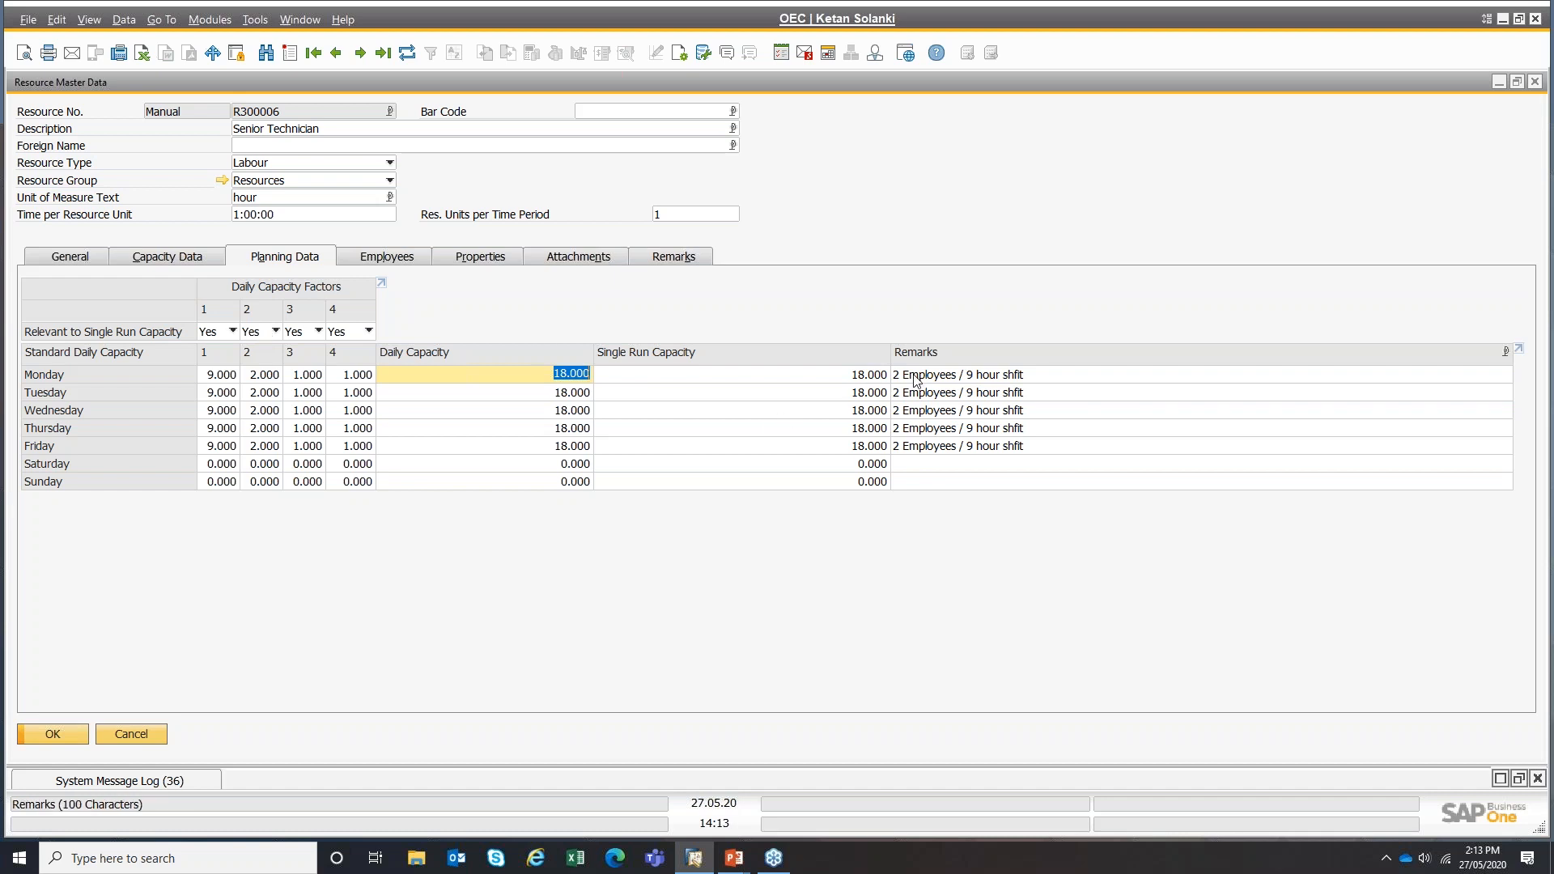
- Try setting daily capacity factor 2's relevance to Single Run Capacity to No, and restore it to Yes
{"action": "left_click", "coordinate": [258, 334]}
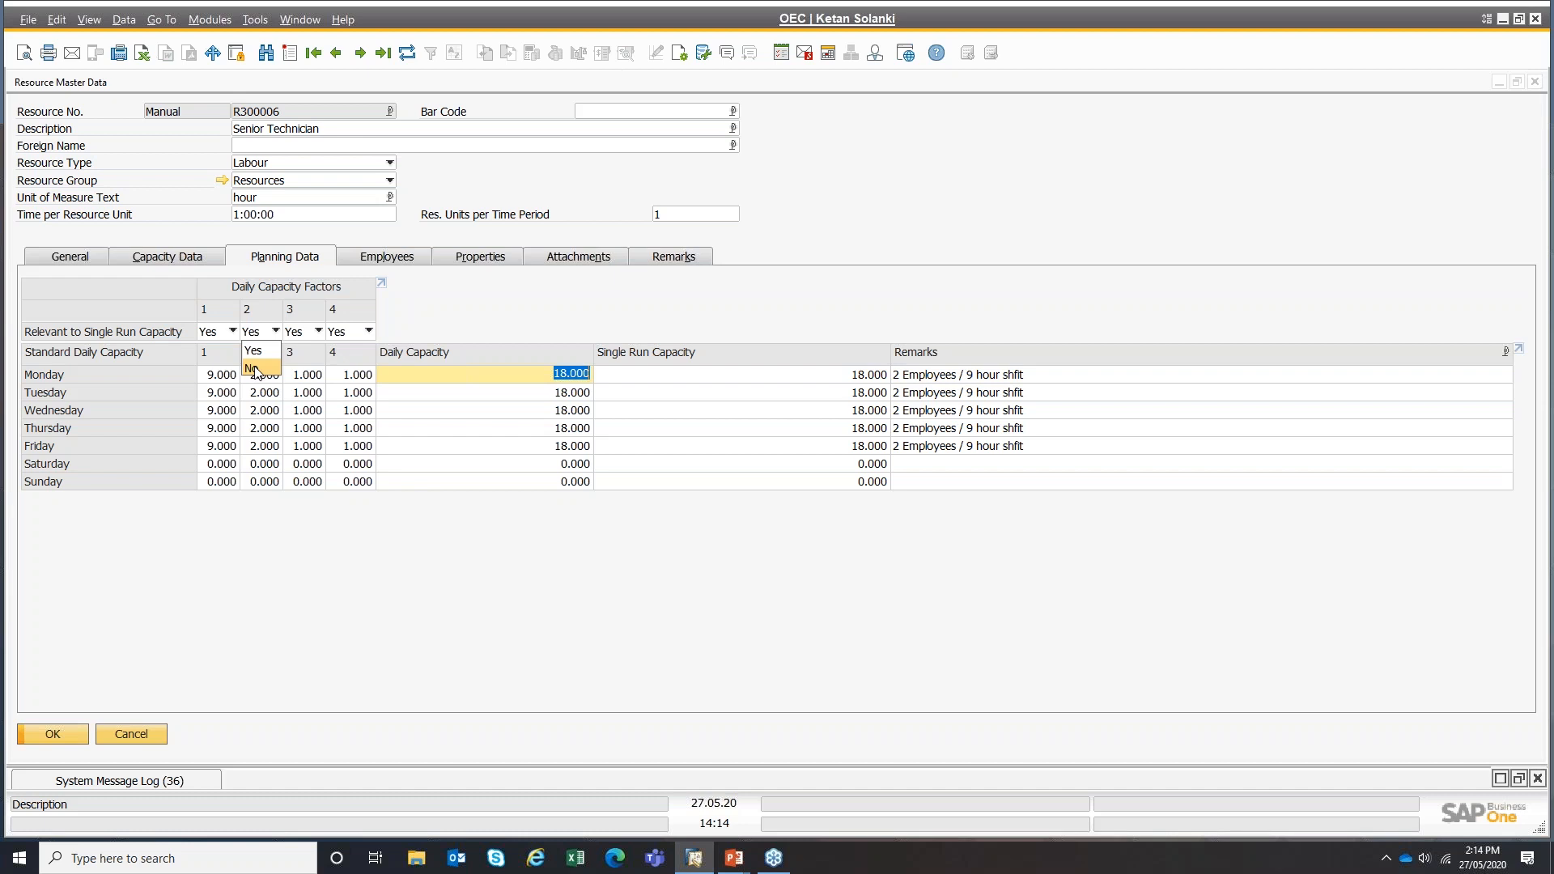
{"action": "left_click", "coordinate": [253, 368]}
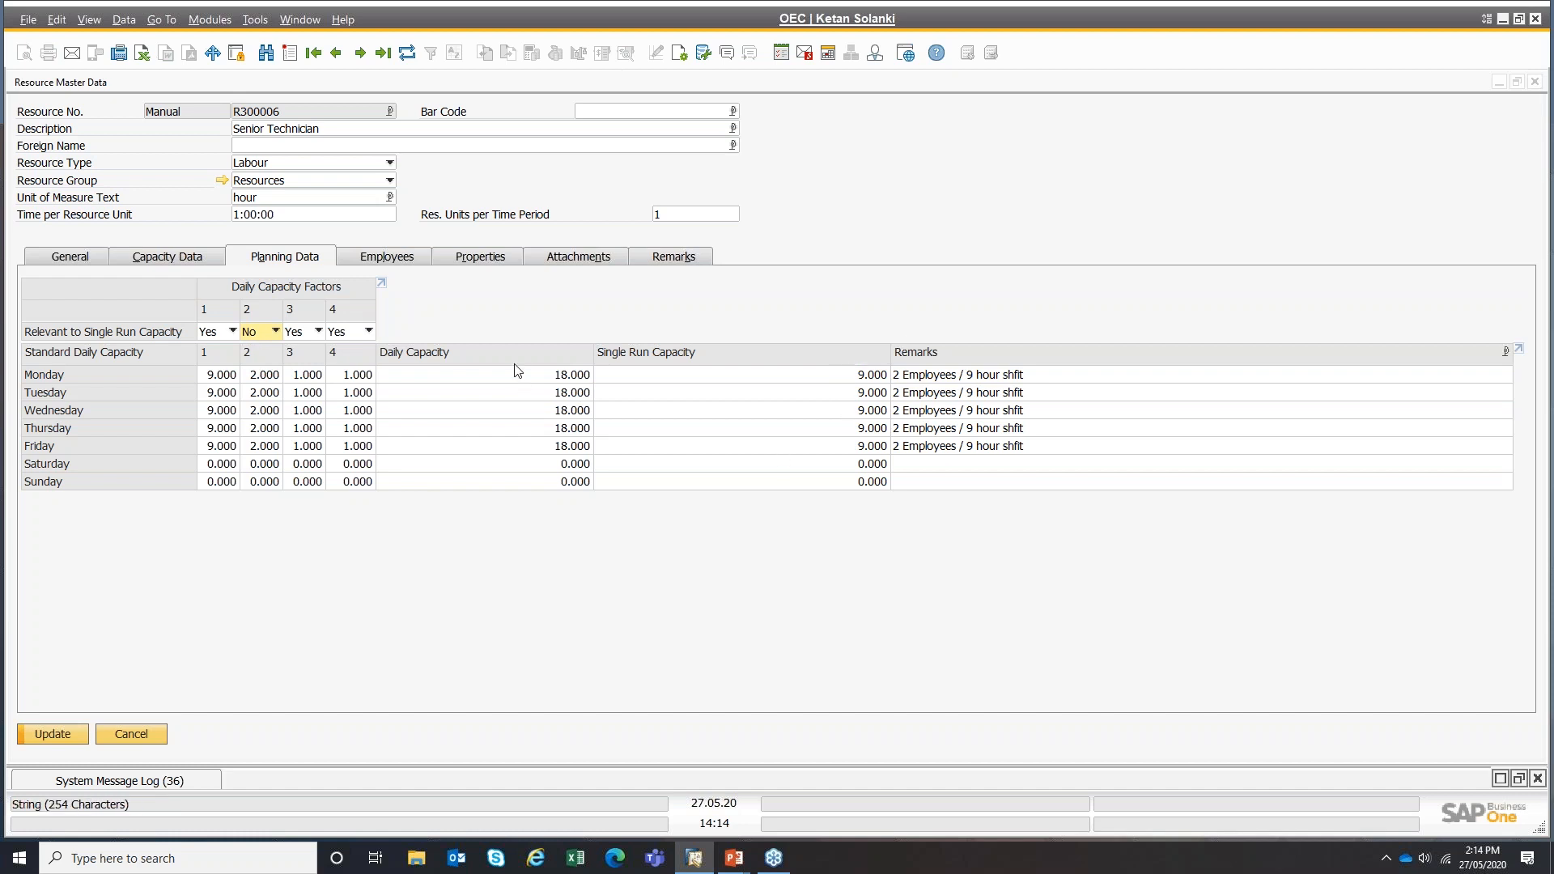
{"action": "left_click", "coordinate": [259, 333]}
{"action": "left_click", "coordinate": [256, 352]}
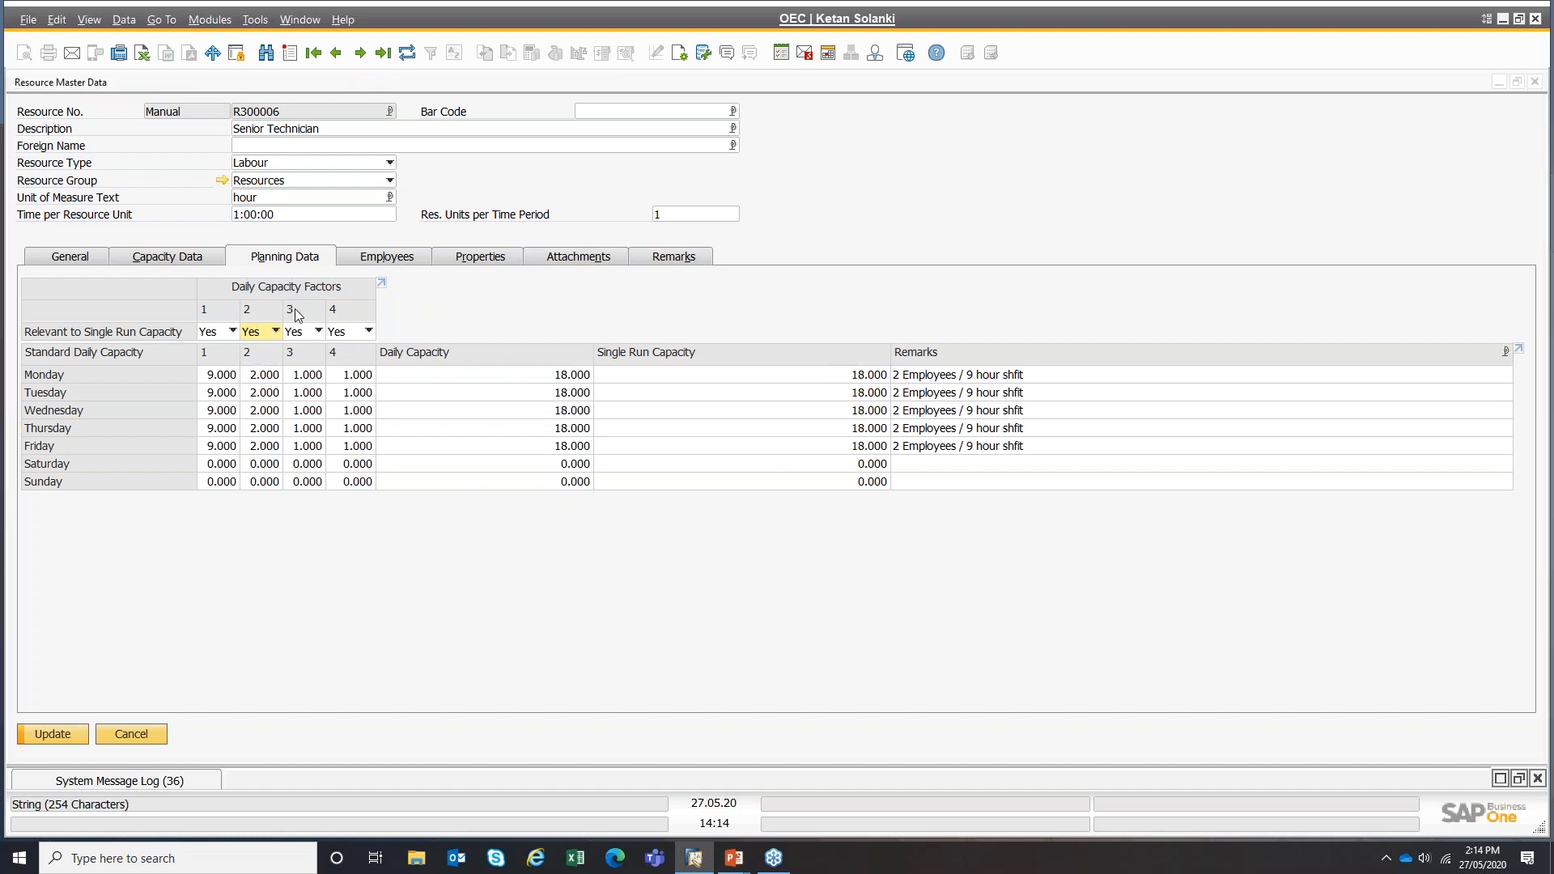
- Examine the employees assigned to the Senior Technician and reload the record without saving changes
{"action": "left_click", "coordinate": [387, 258]}
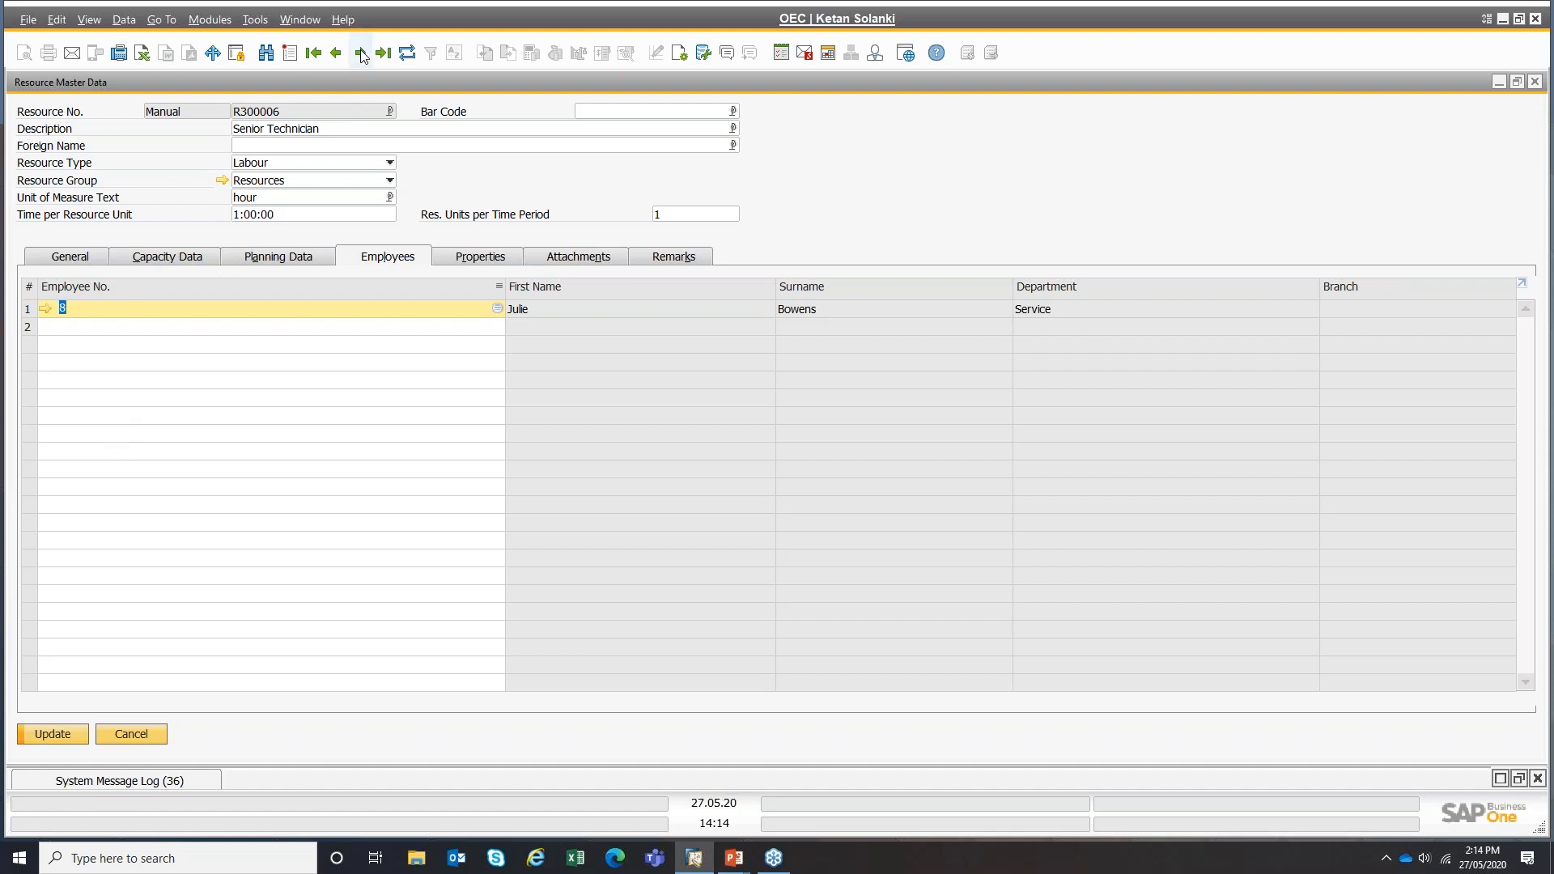
{"action": "left_click", "coordinate": [407, 54]}
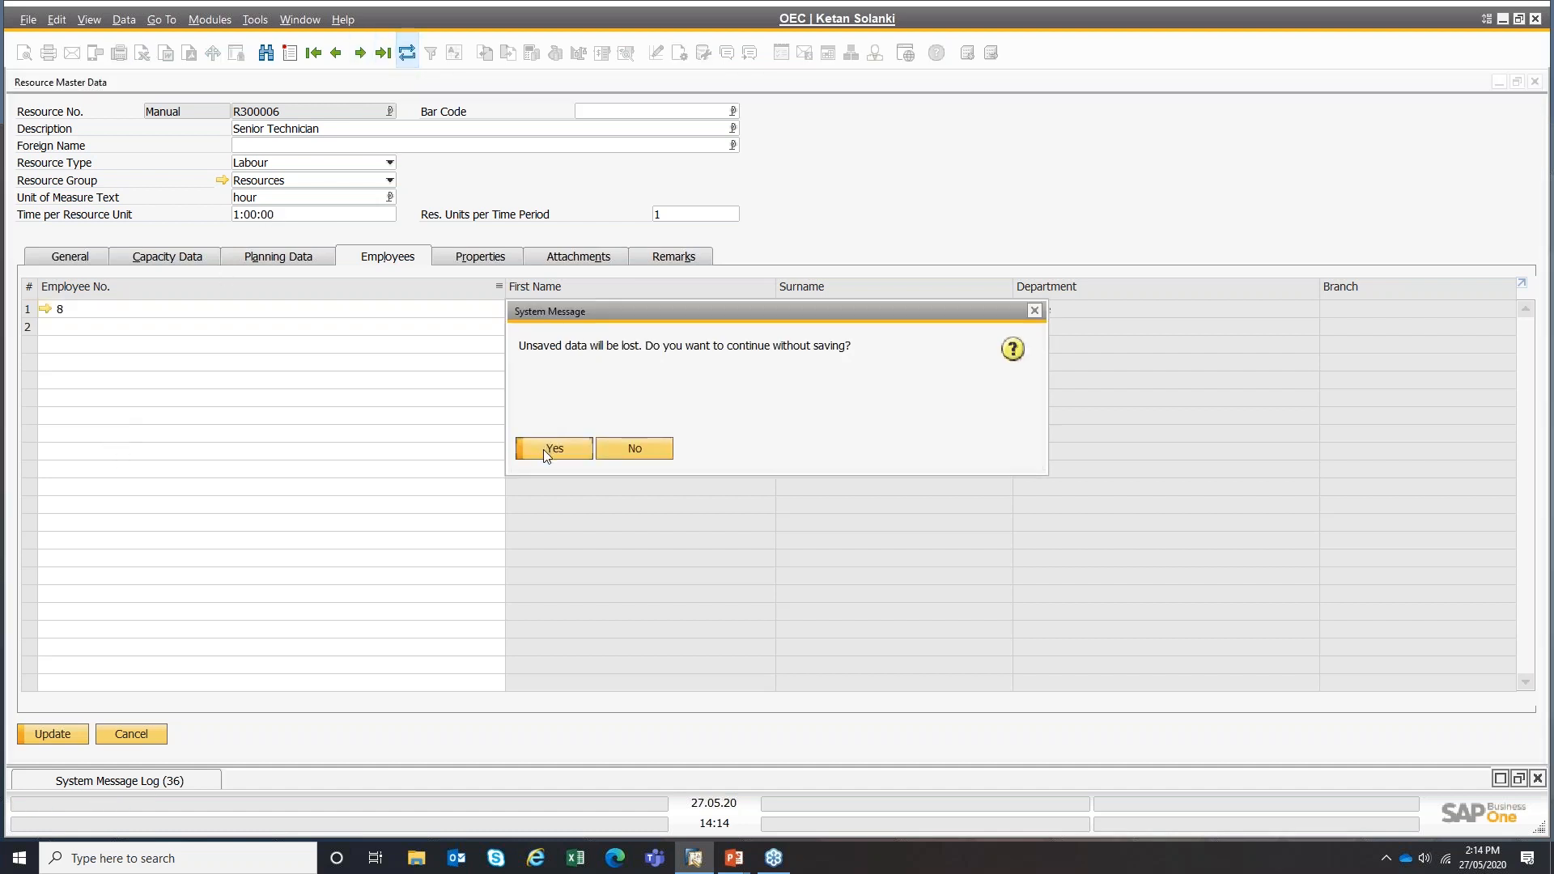
{"action": "left_click", "coordinate": [542, 449]}
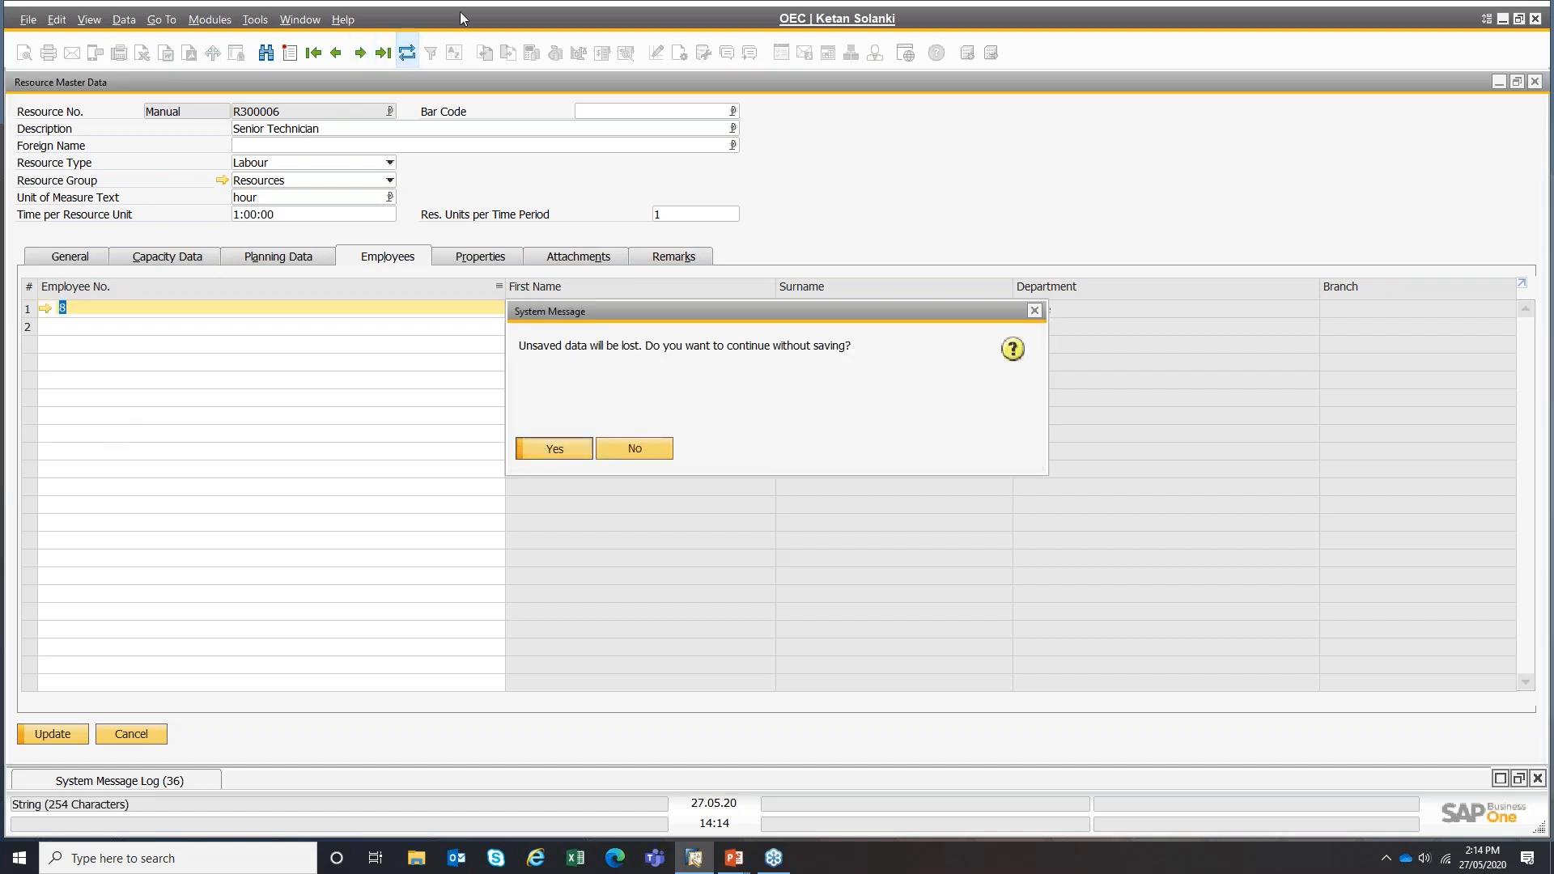
- Go to the Assembly Machine resource, R300005, examine its linked fixed asset, and return to the Senior Technician
{"action": "left_click", "coordinate": [336, 53]}
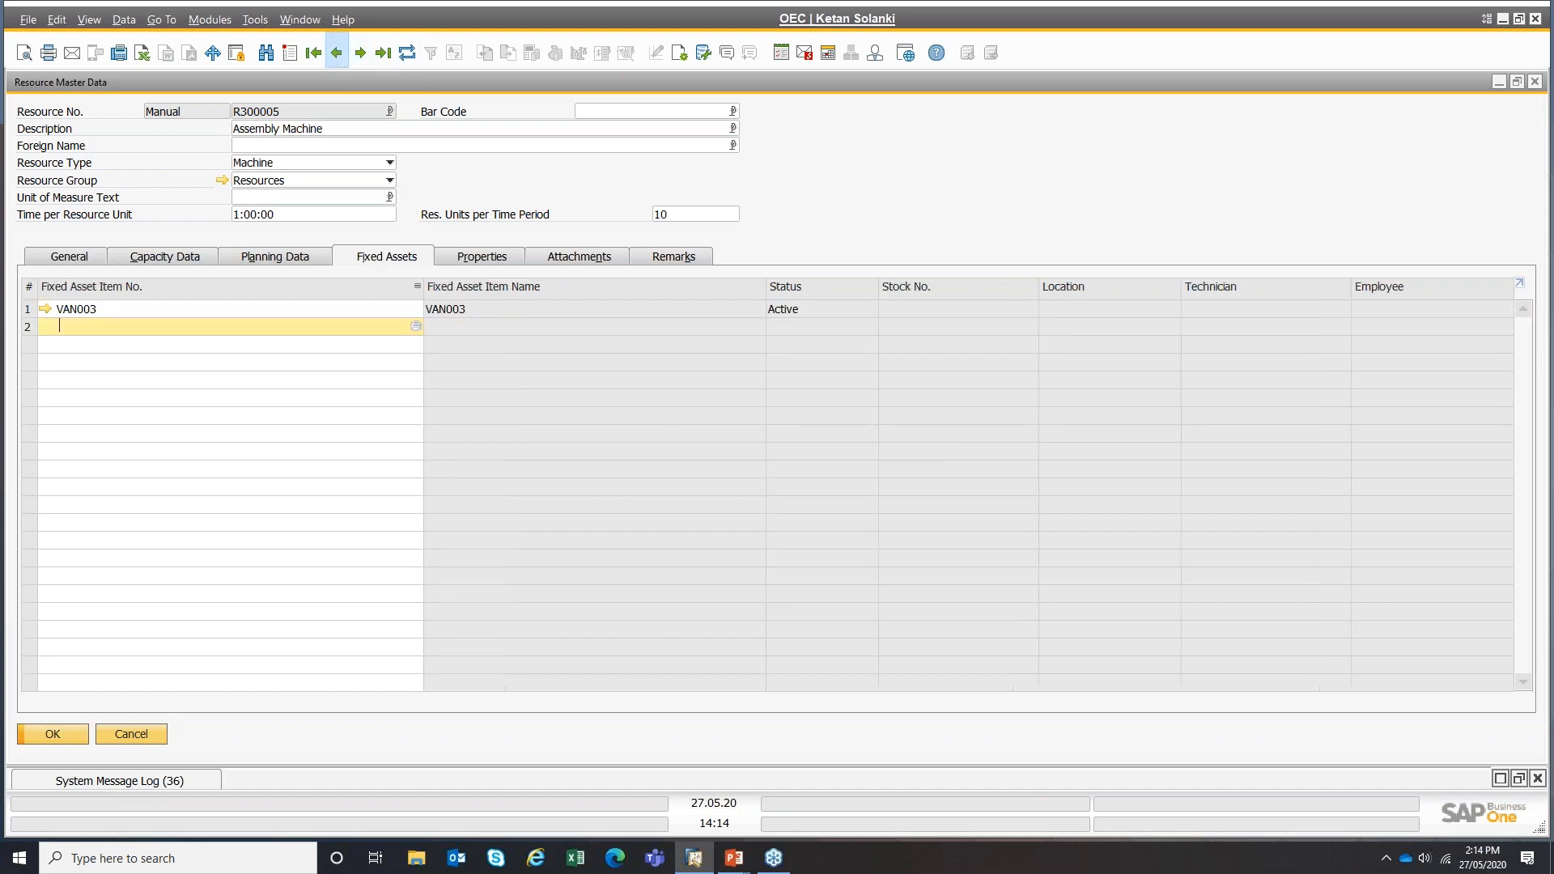
{"action": "left_click", "coordinate": [115, 311]}
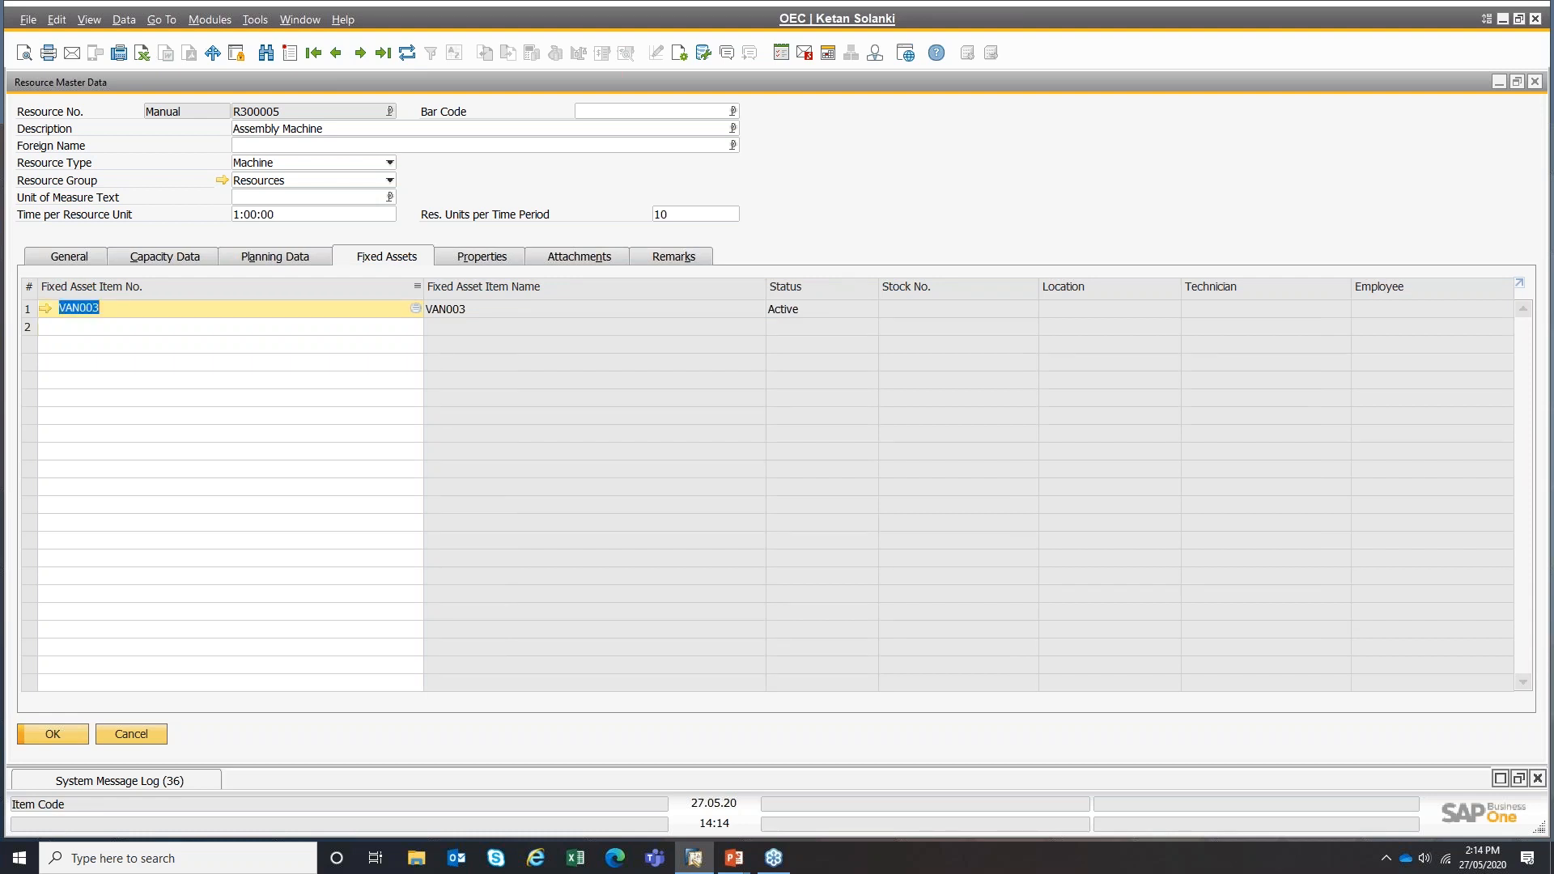
{"action": "left_click", "coordinate": [360, 52]}
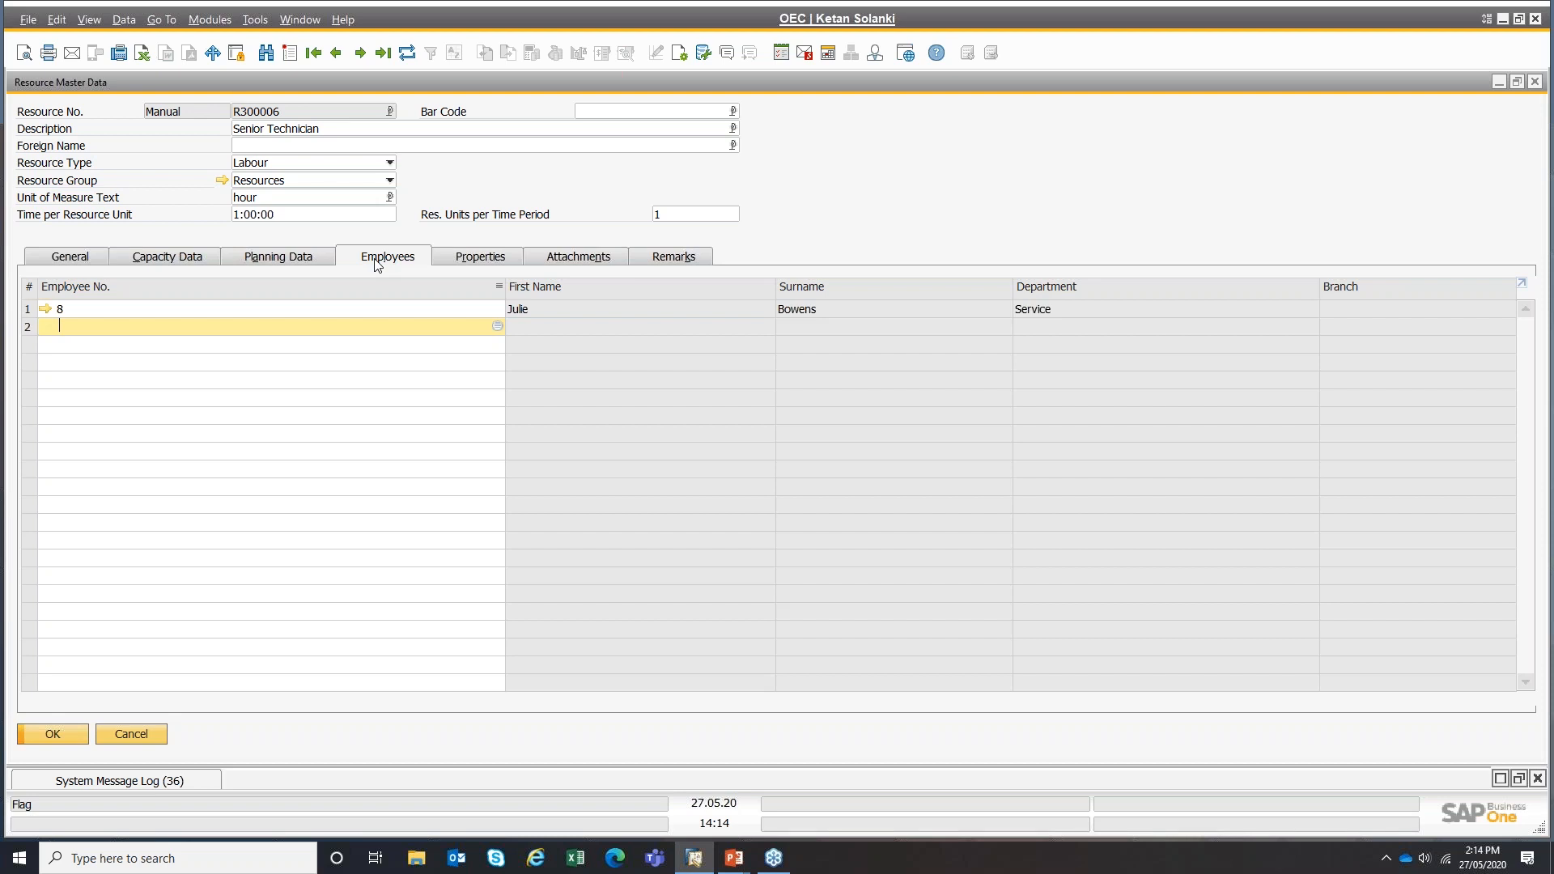
- Look through the Senior Technician's properties, attachments, remarks, general cost data and planning data
{"action": "left_click", "coordinate": [483, 260]}
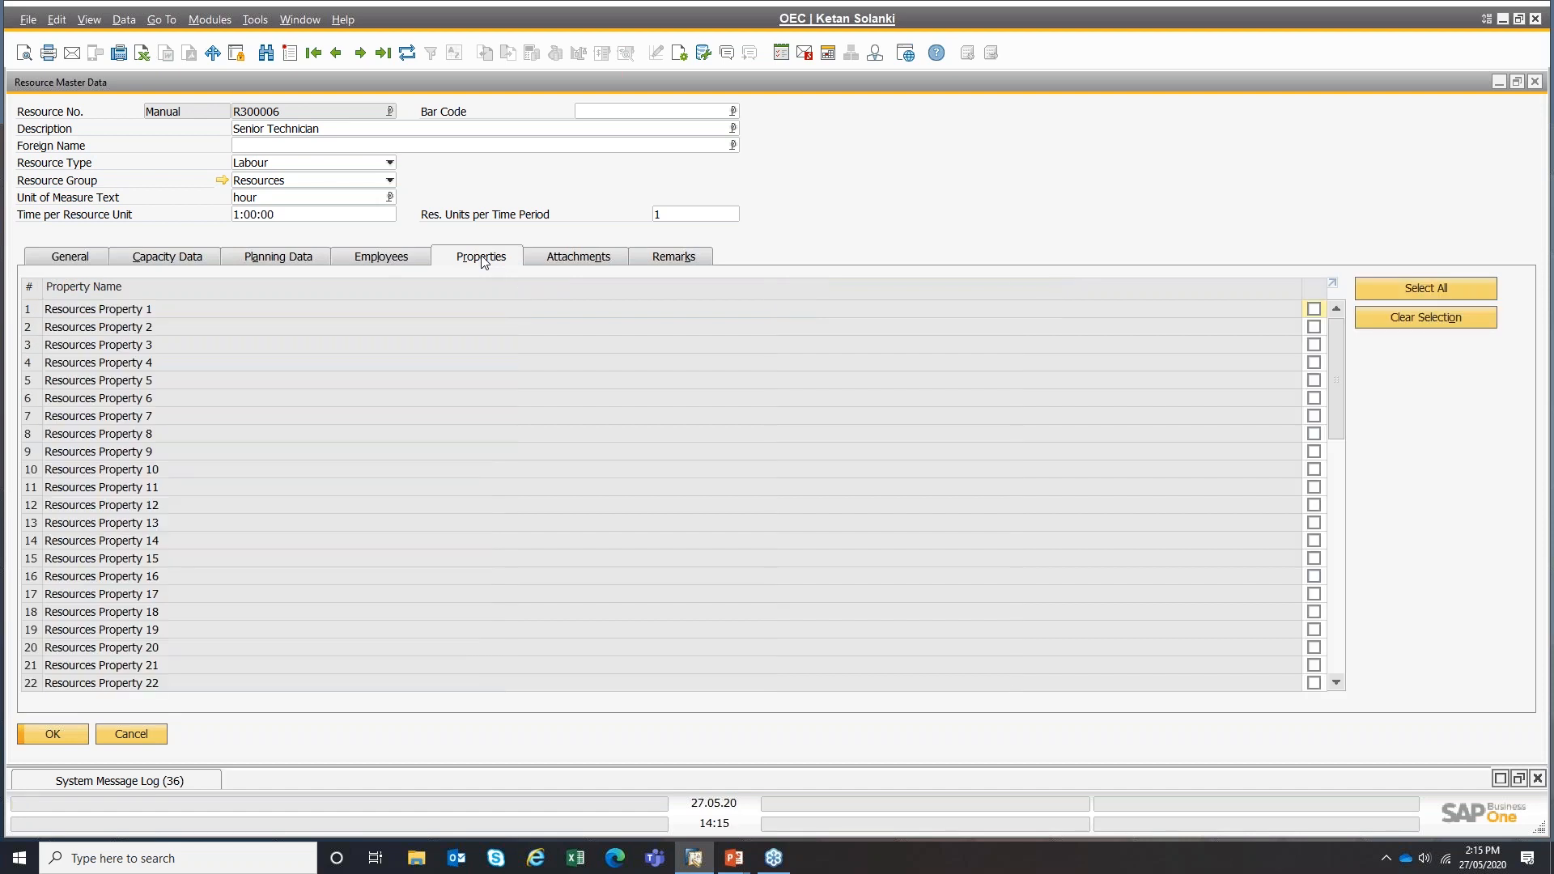
{"action": "left_click", "coordinate": [611, 260]}
{"action": "left_click", "coordinate": [665, 257]}
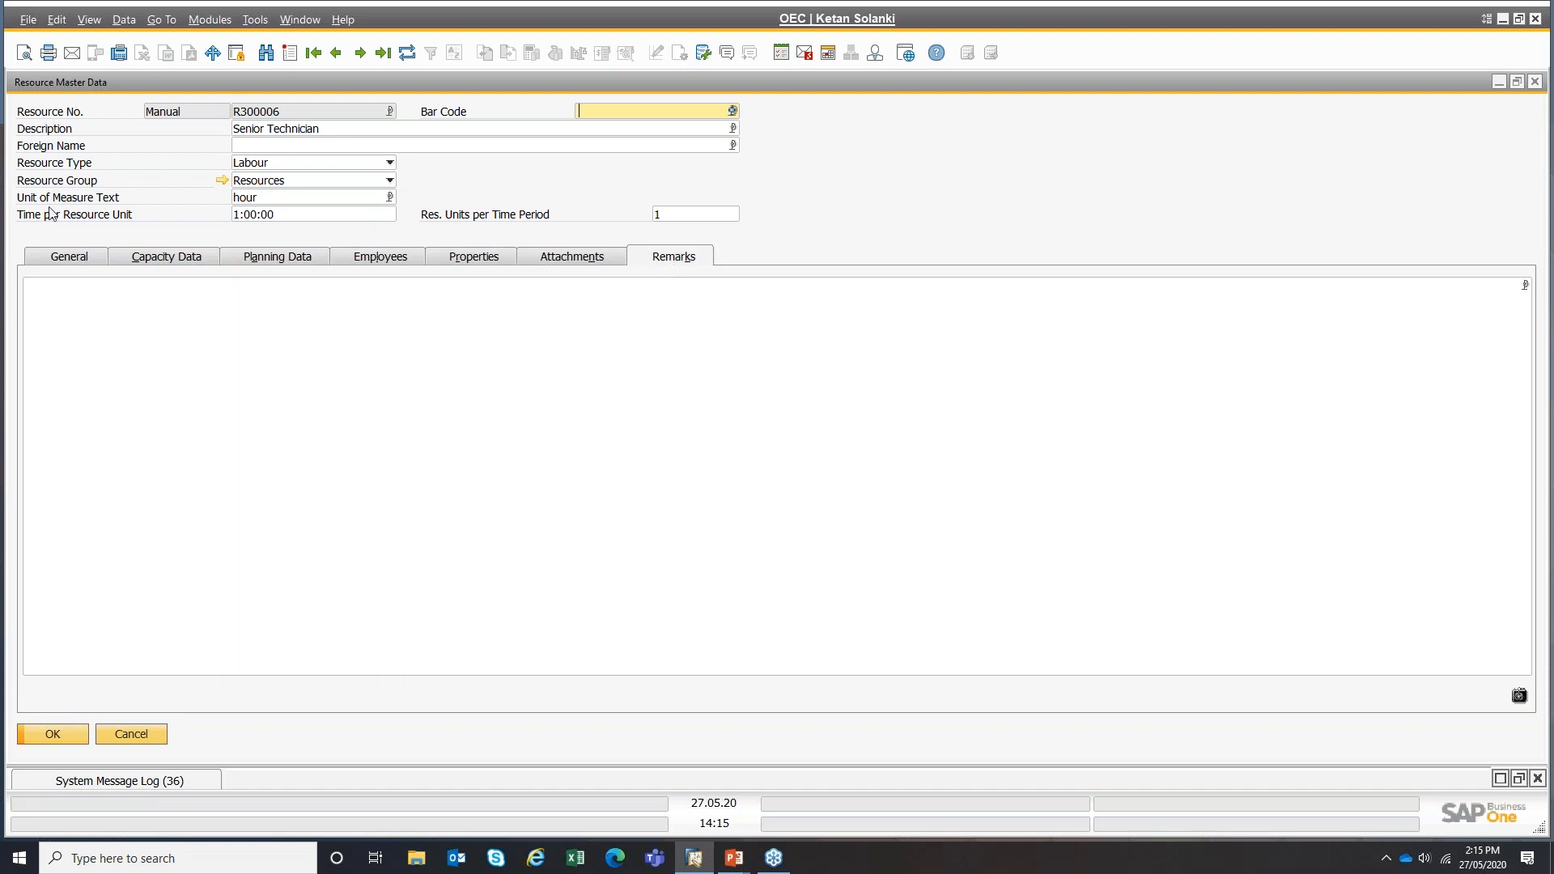
{"action": "left_click", "coordinate": [65, 257]}
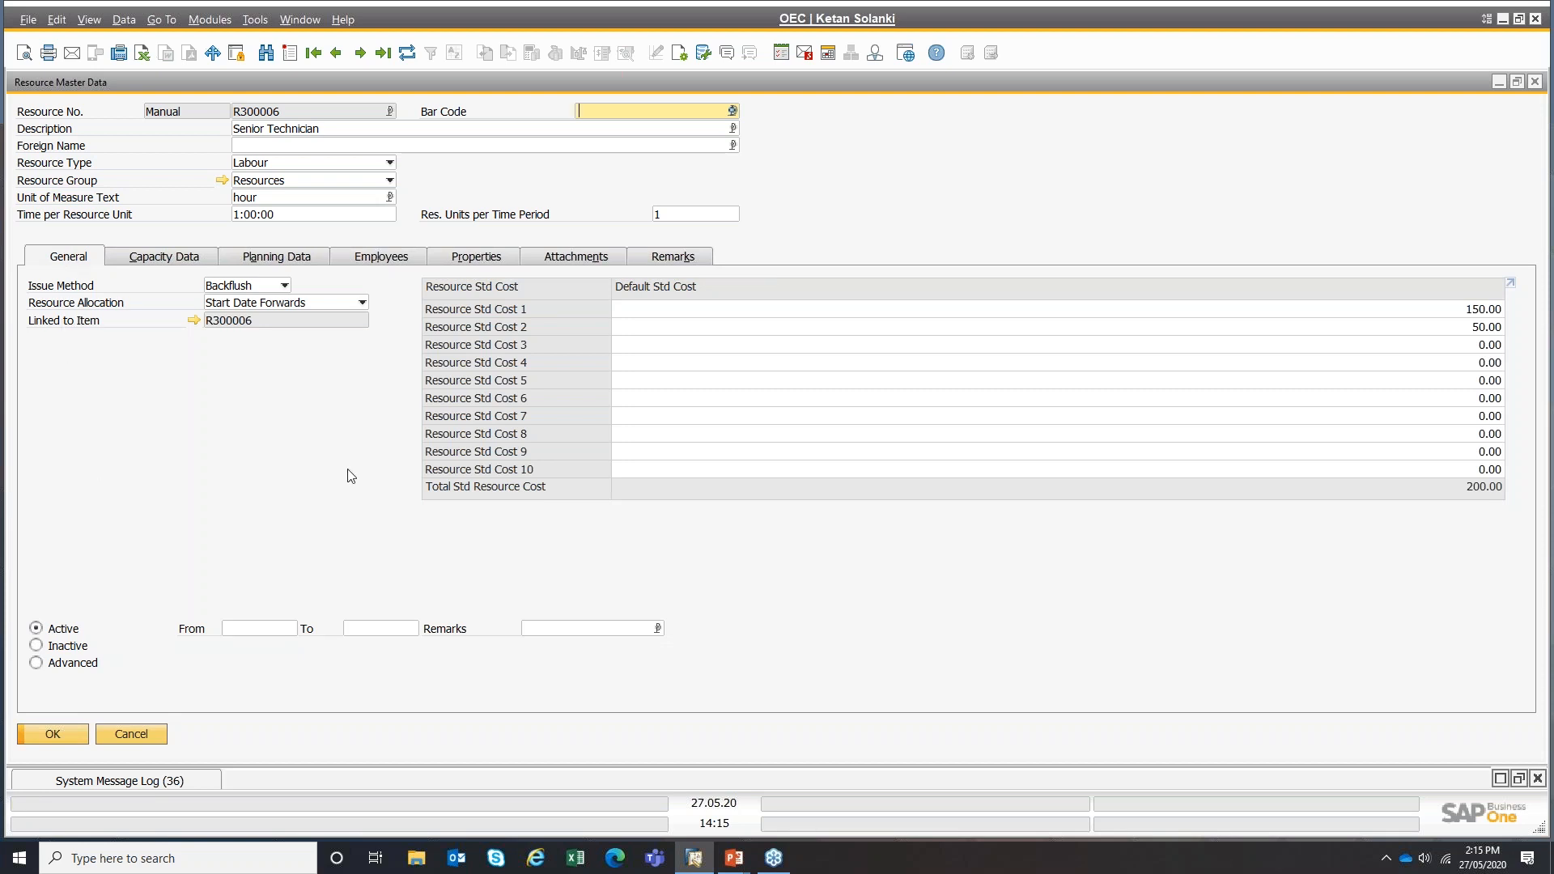
{"action": "left_click", "coordinate": [253, 259]}
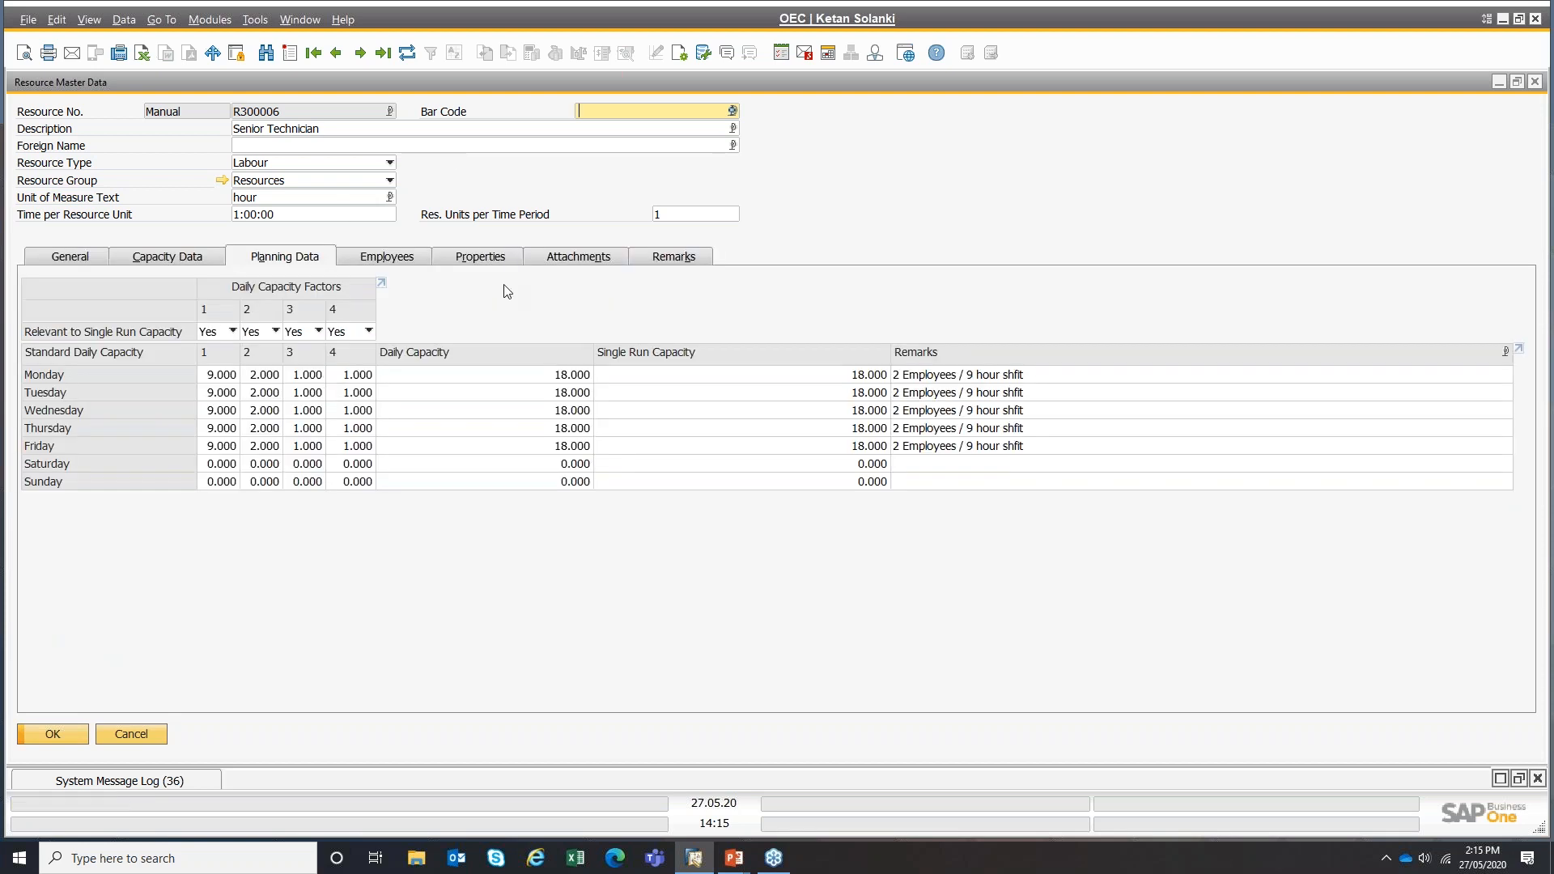
- Open the Senior Technician's Internal Resource Capacity and examine warehouse 01's daily capacities from 27.05 to 04.06
{"action": "right_click", "coordinate": [531, 302]}
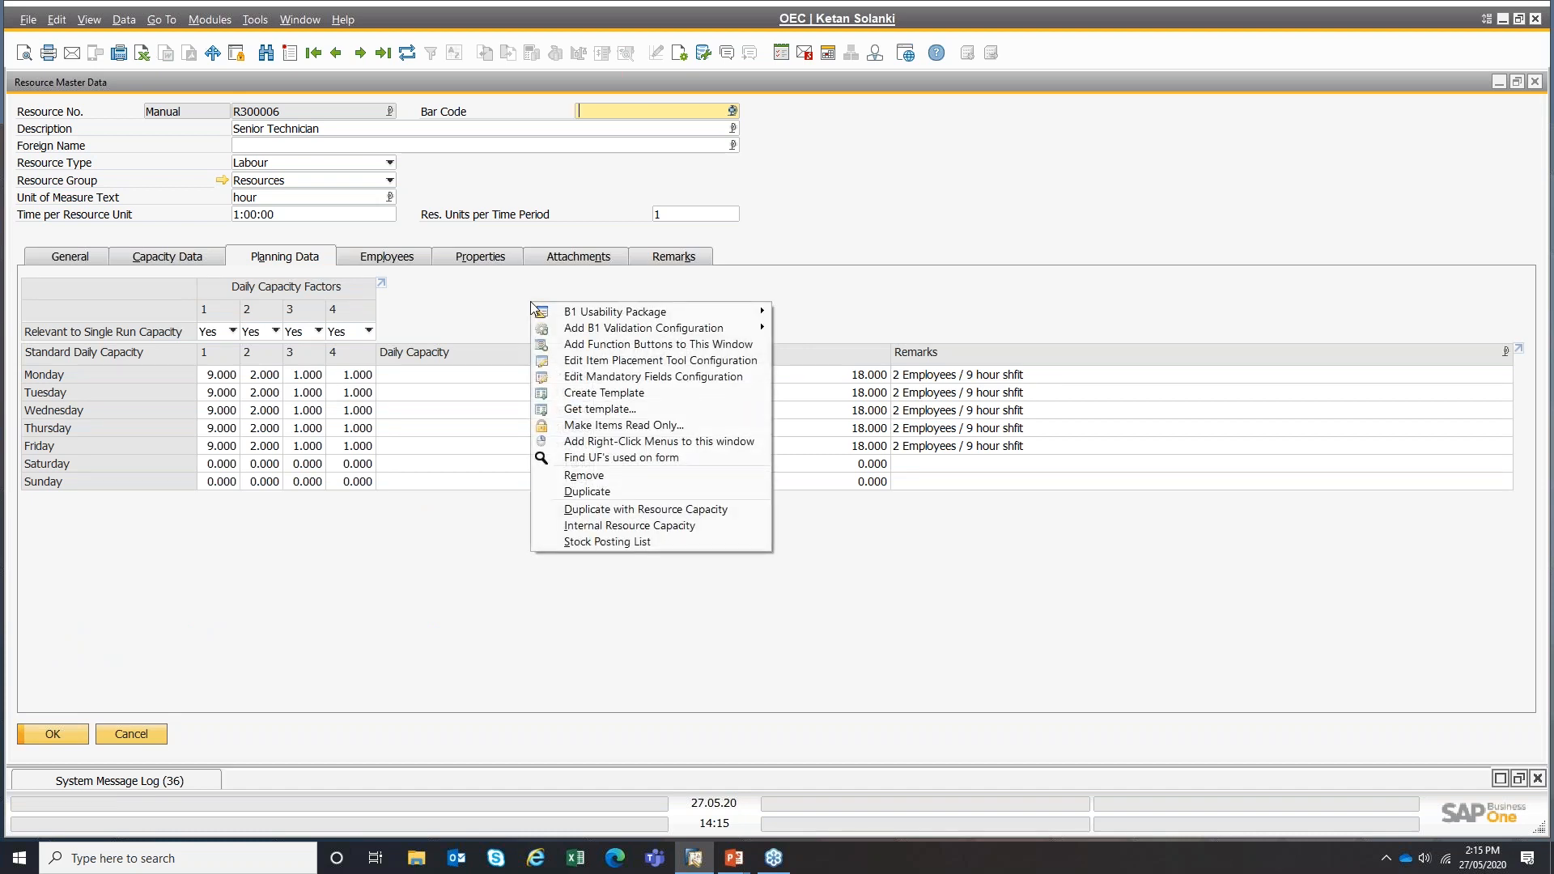
{"action": "left_click", "coordinate": [648, 527]}
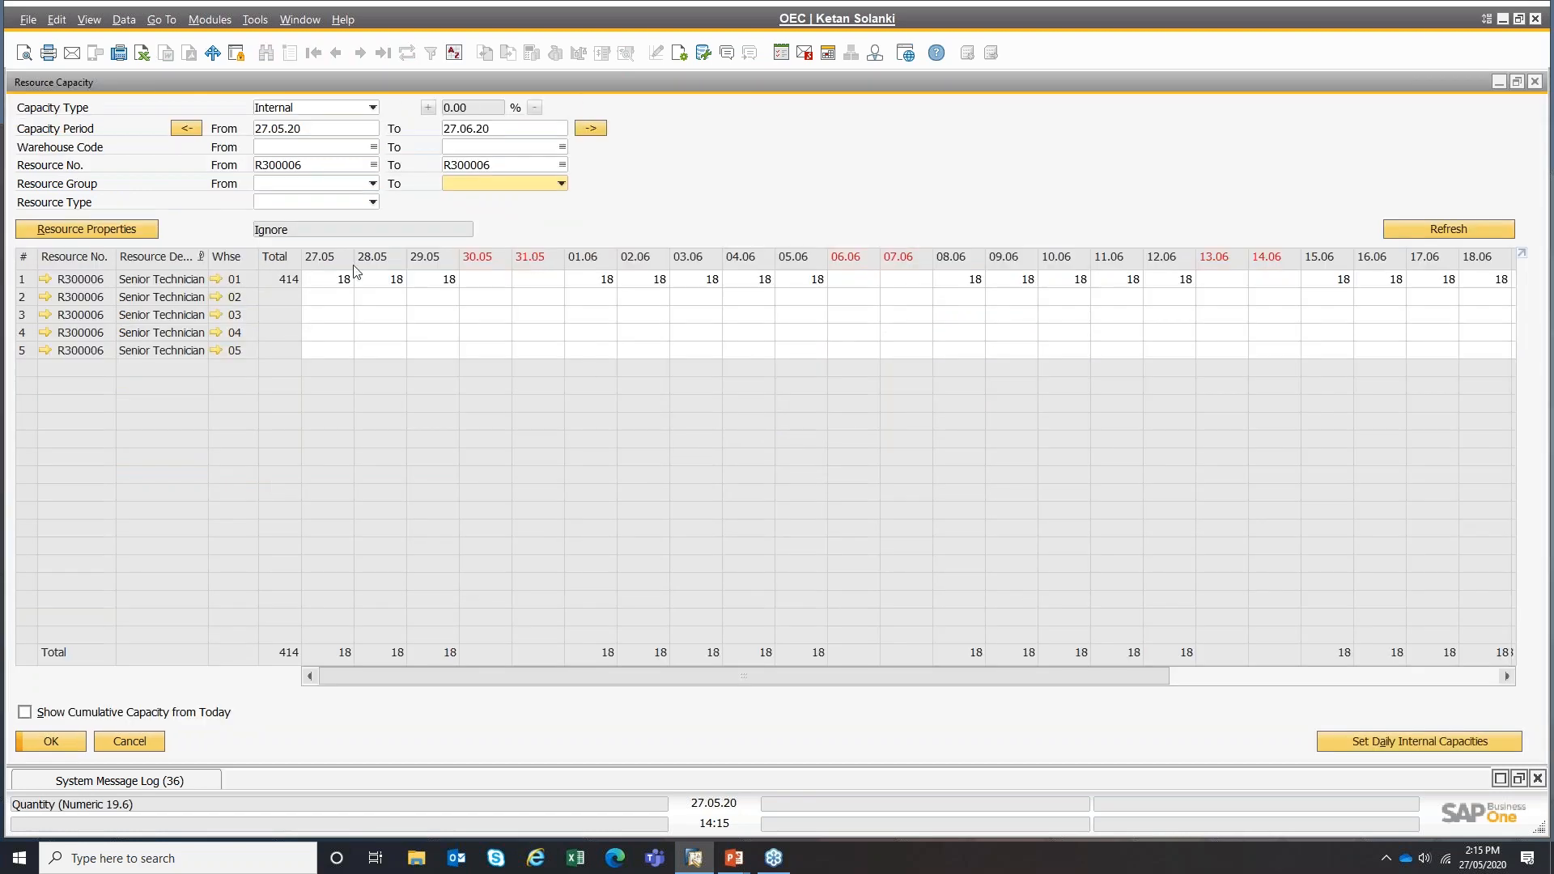
{"action": "left_click", "coordinate": [338, 283]}
{"action": "left_click", "coordinate": [384, 288]}
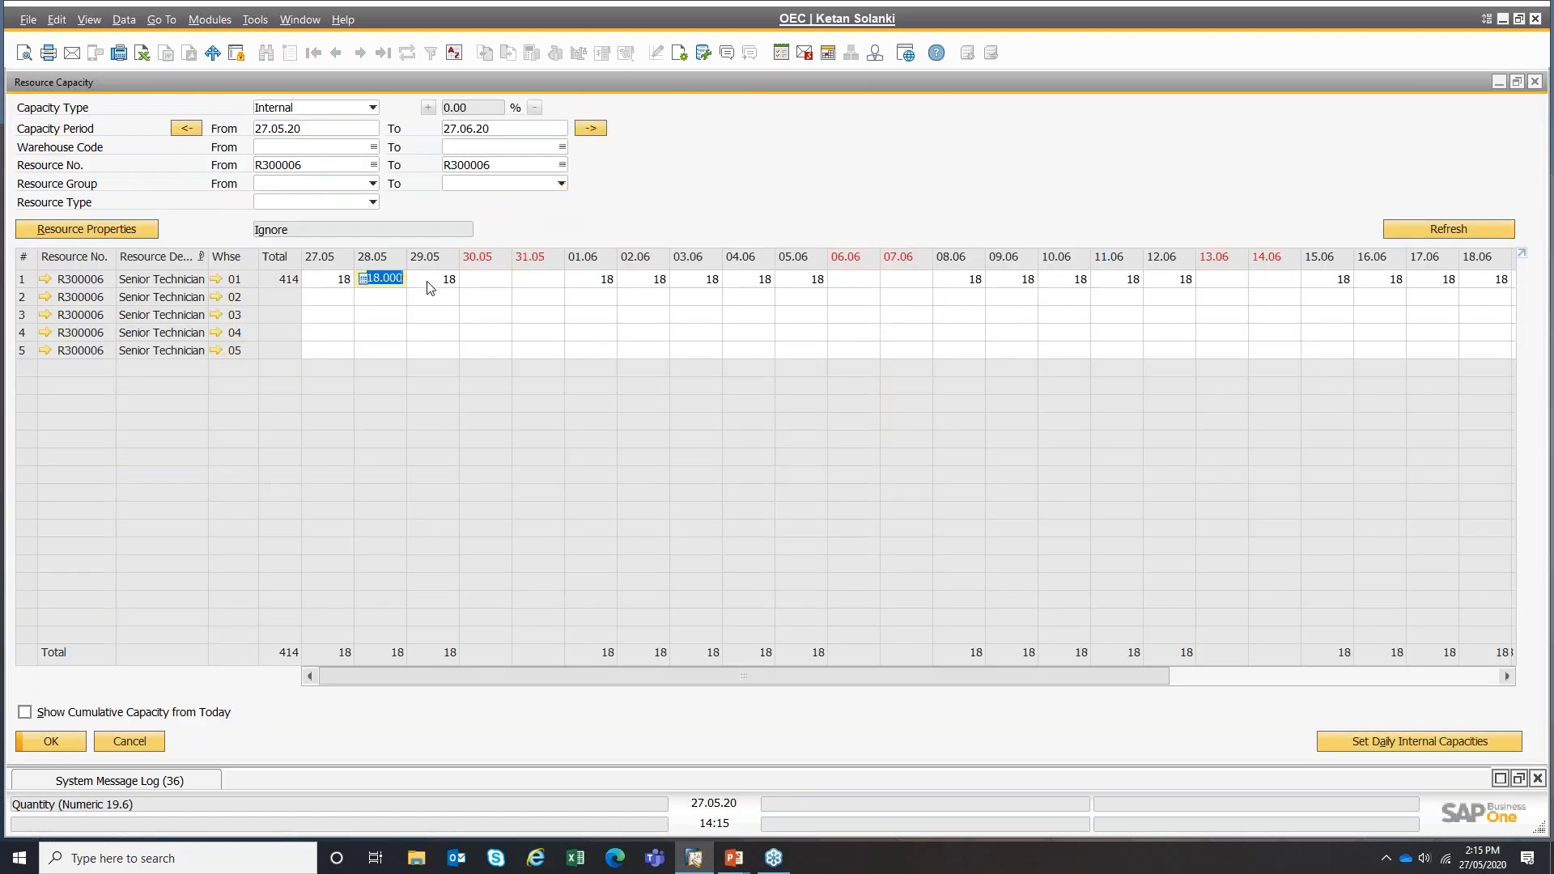
{"action": "left_click", "coordinate": [430, 289]}
{"action": "left_click", "coordinate": [603, 287]}
{"action": "left_click", "coordinate": [644, 287]}
{"action": "left_click", "coordinate": [706, 285]}
{"action": "left_click", "coordinate": [749, 284]}
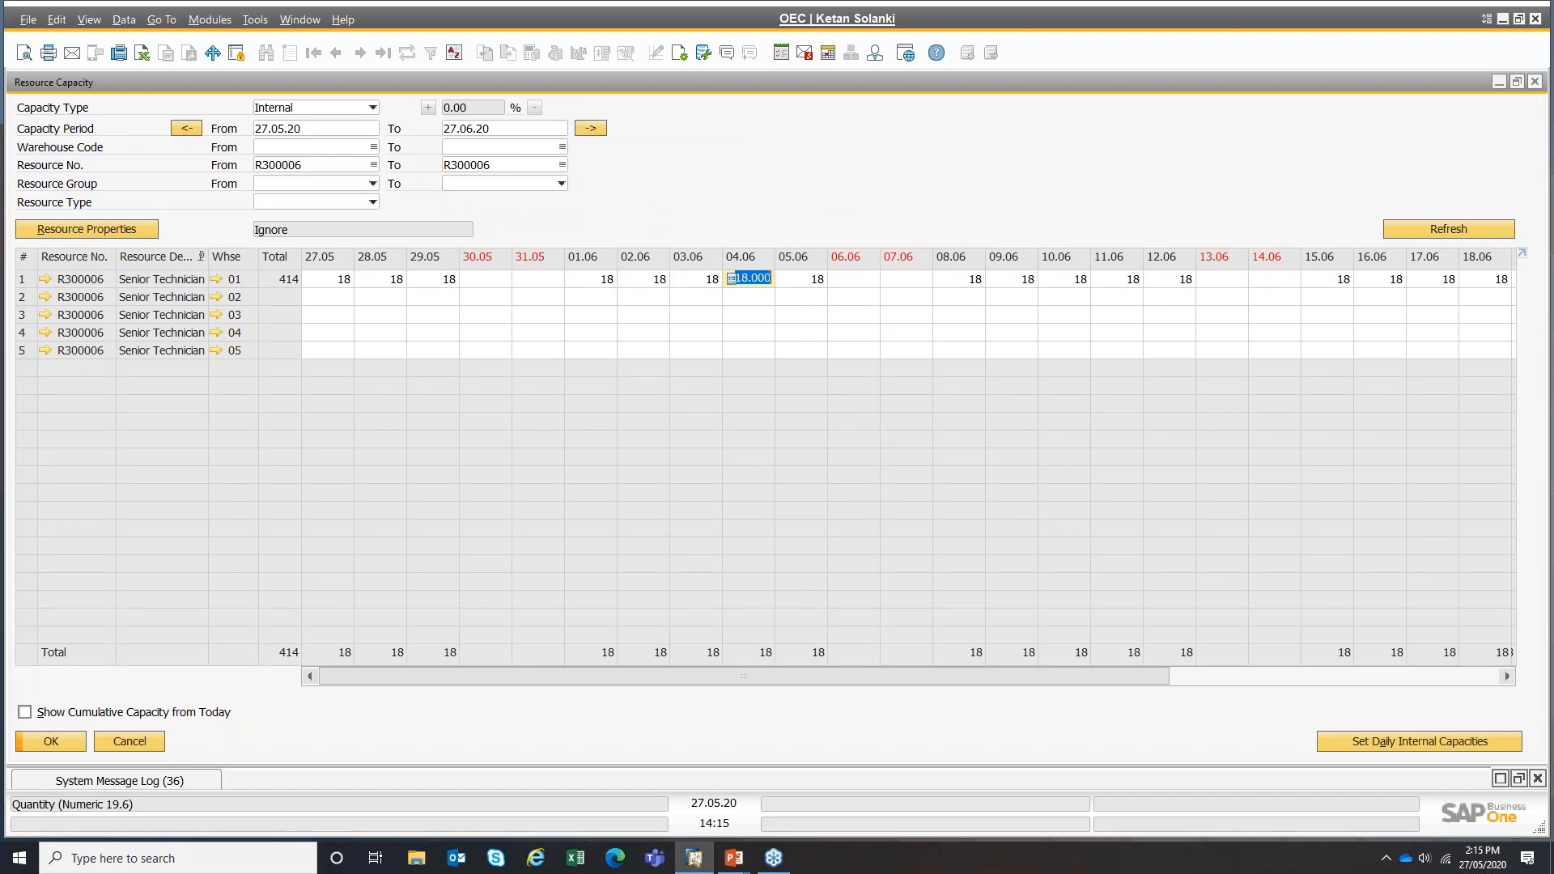
{"action": "left_click", "coordinate": [431, 282]}
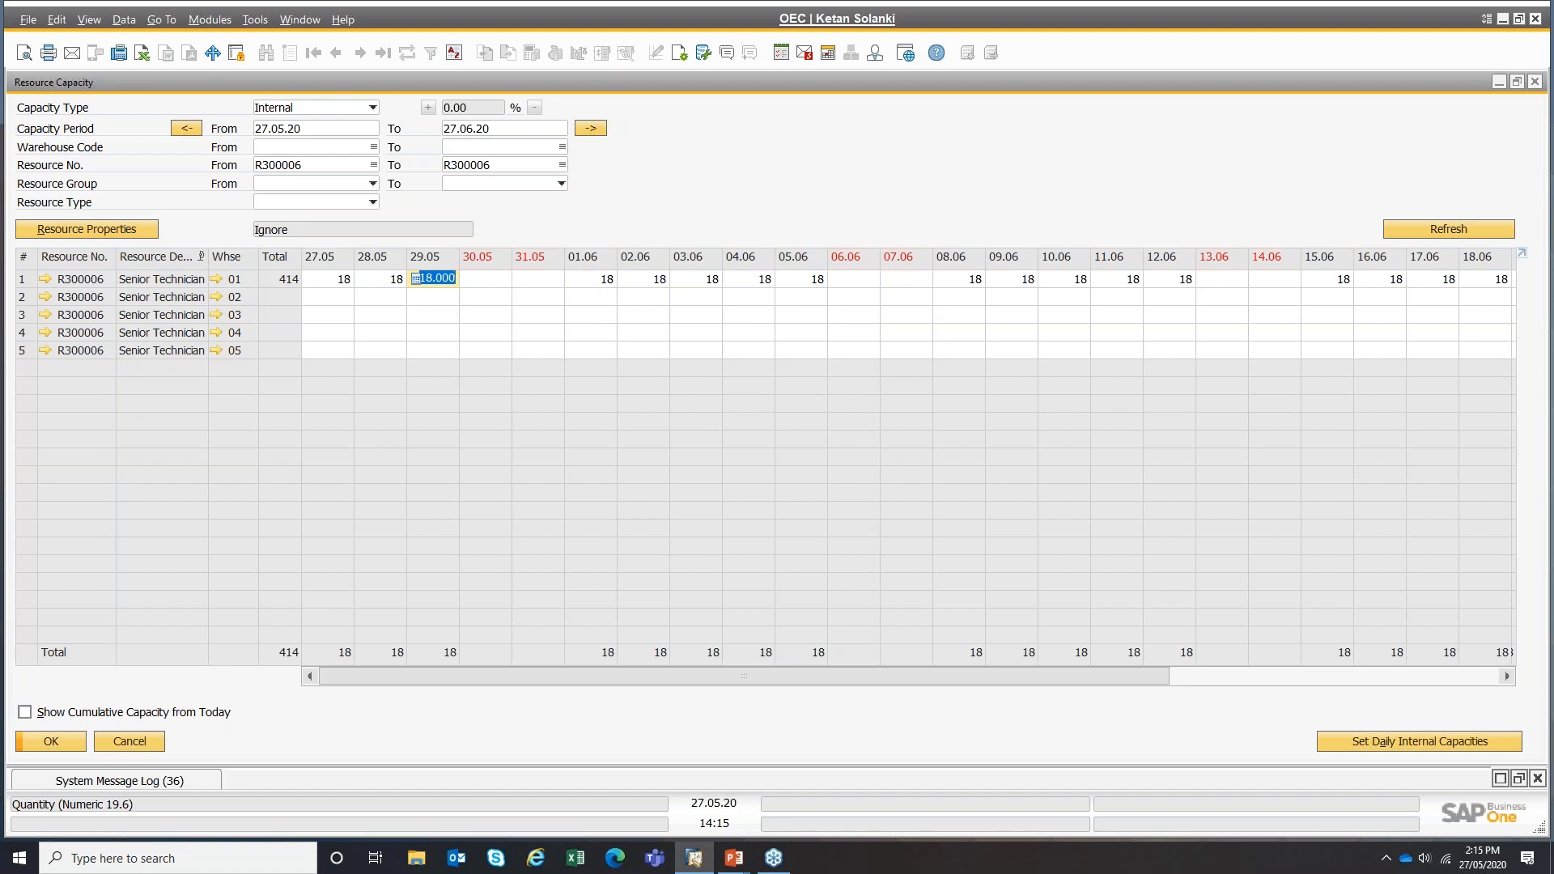
- Try setting warehouse 01's internal capacity for 01.06 to 9, and restore it to 18
{"action": "left_click", "coordinate": [598, 283]}
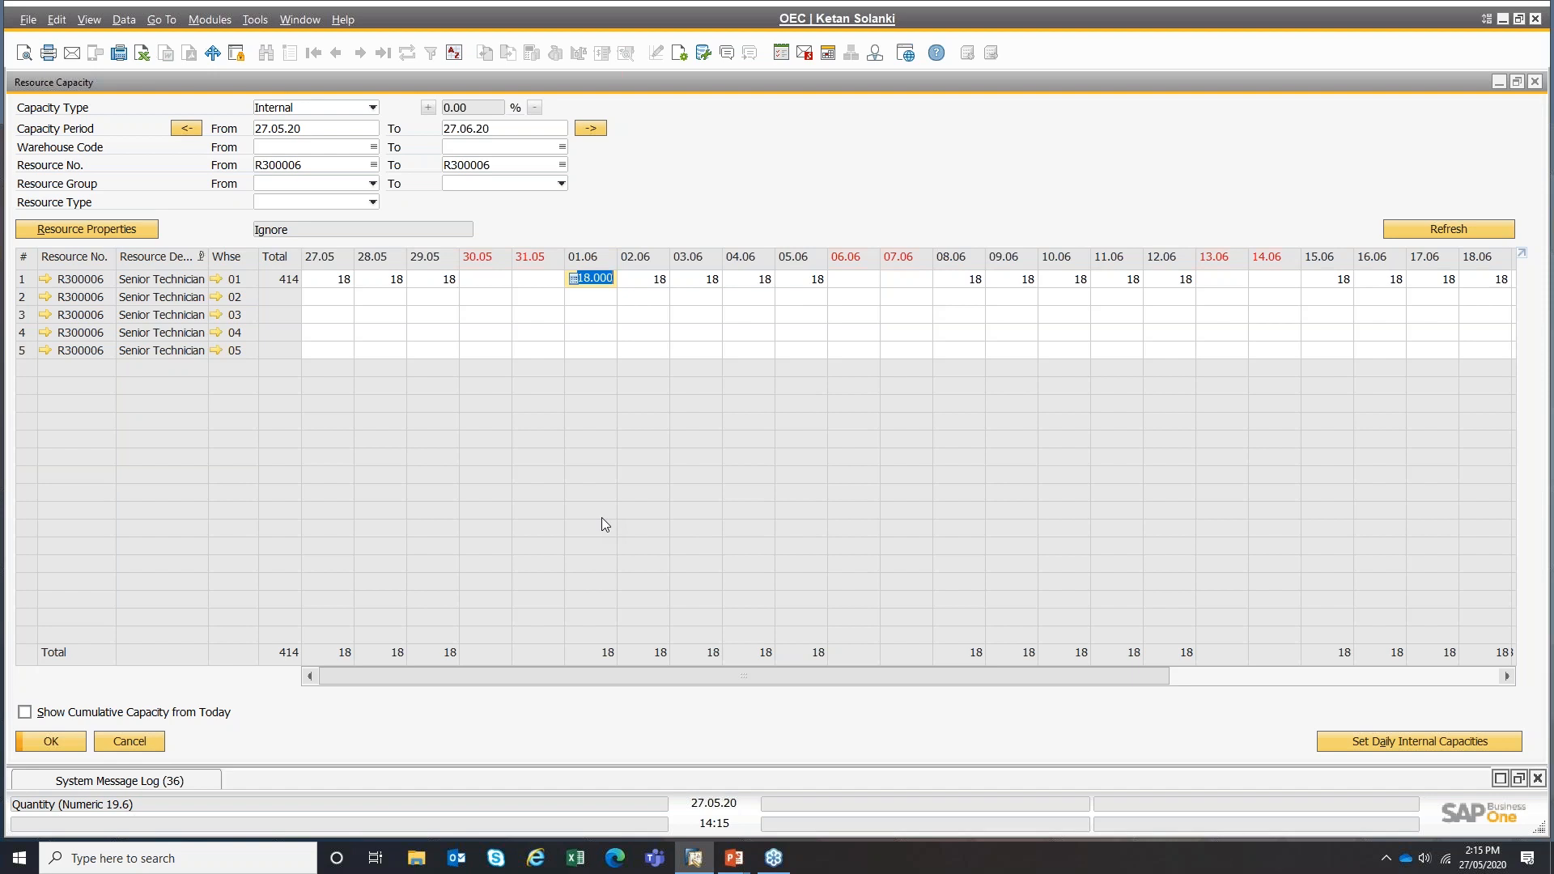
{"action": "type", "text": "9"}
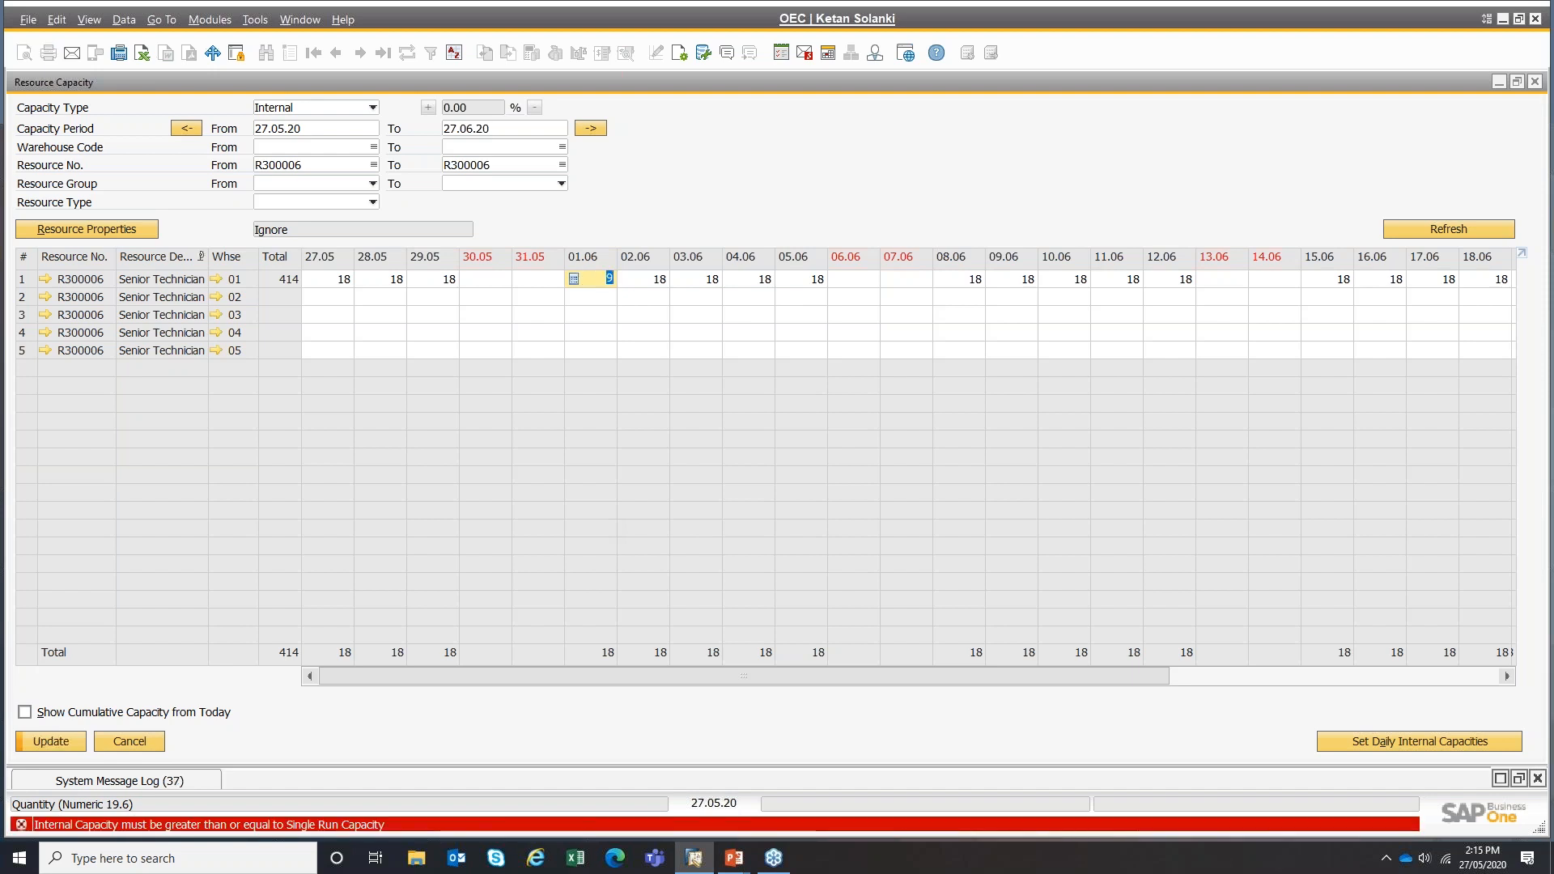
{"action": "key", "text": "BackSpace"}
{"action": "type", "text": "18"}
{"action": "key", "text": "Tab"}
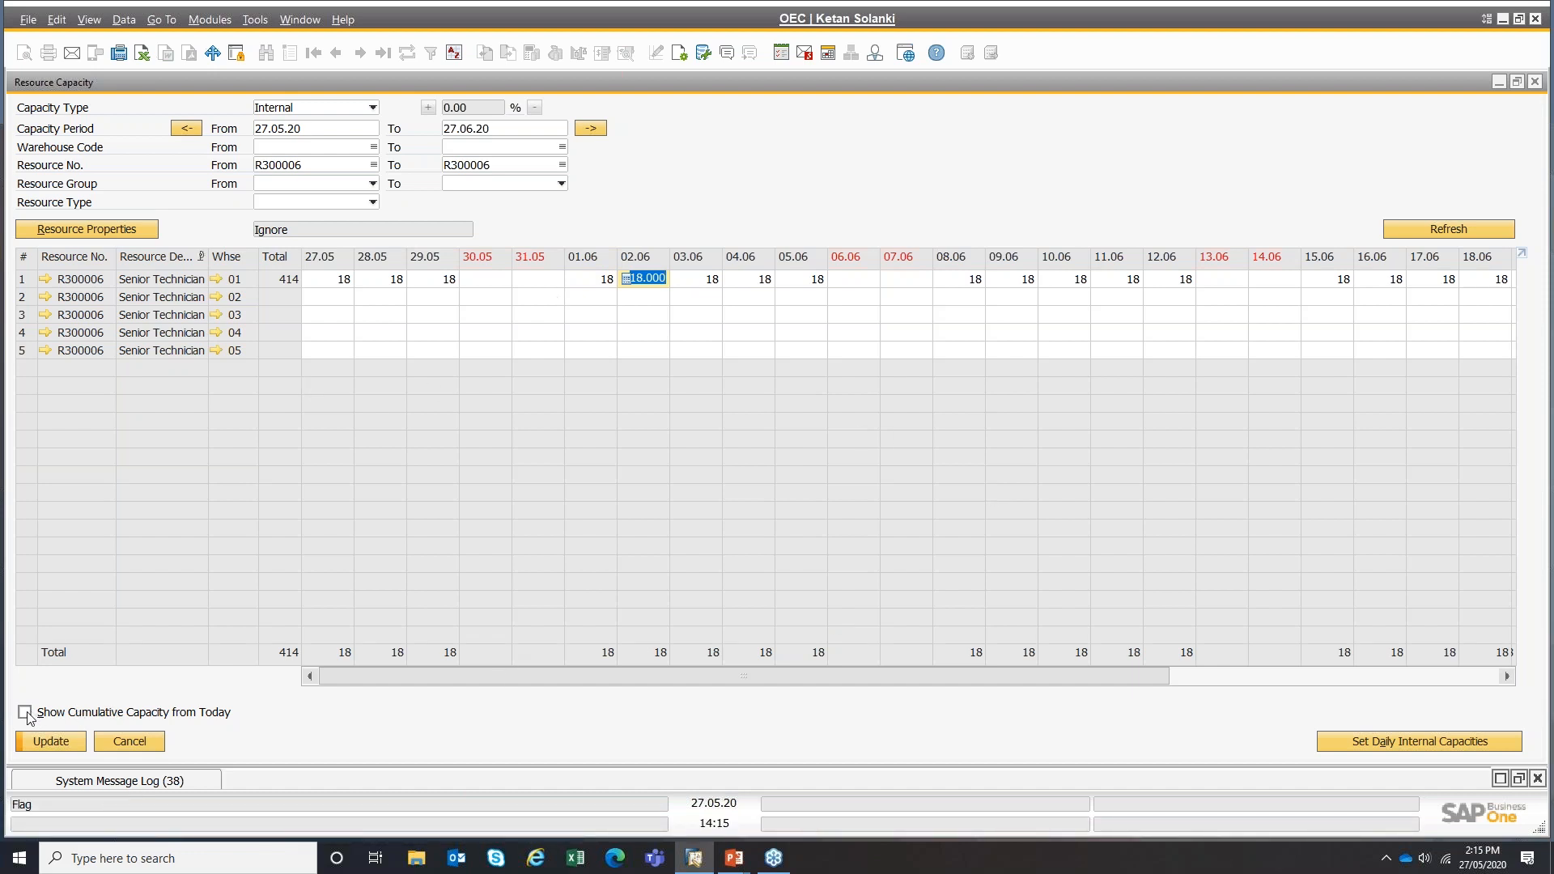
- Update the resource capacities, check the cumulative capacity from today, and return to the daily capacity view
{"action": "left_click", "coordinate": [32, 743]}
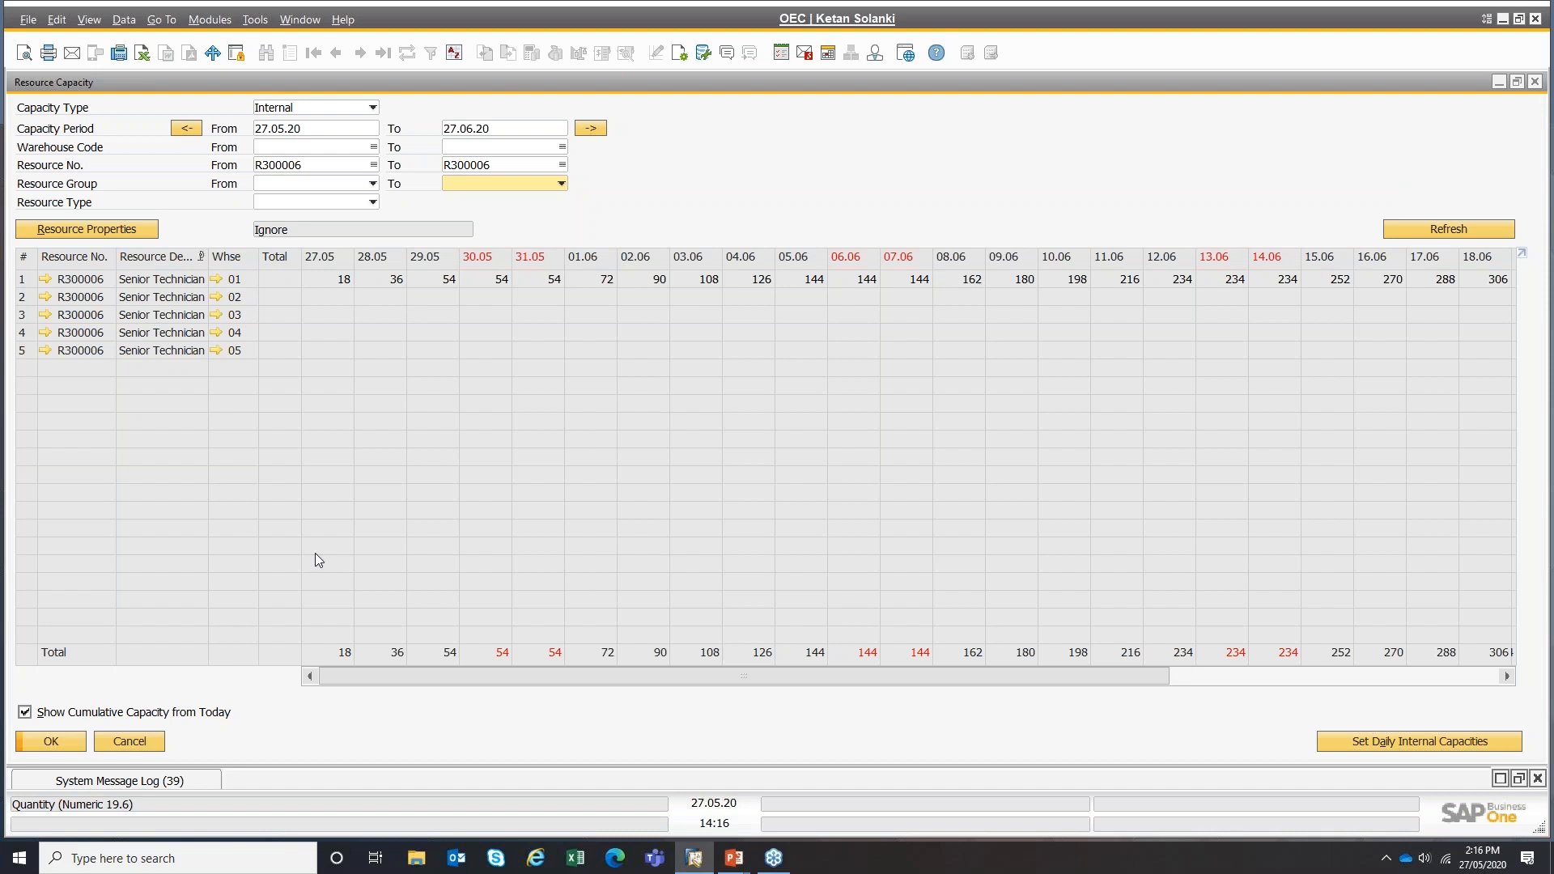
{"action": "left_click", "coordinate": [25, 712]}
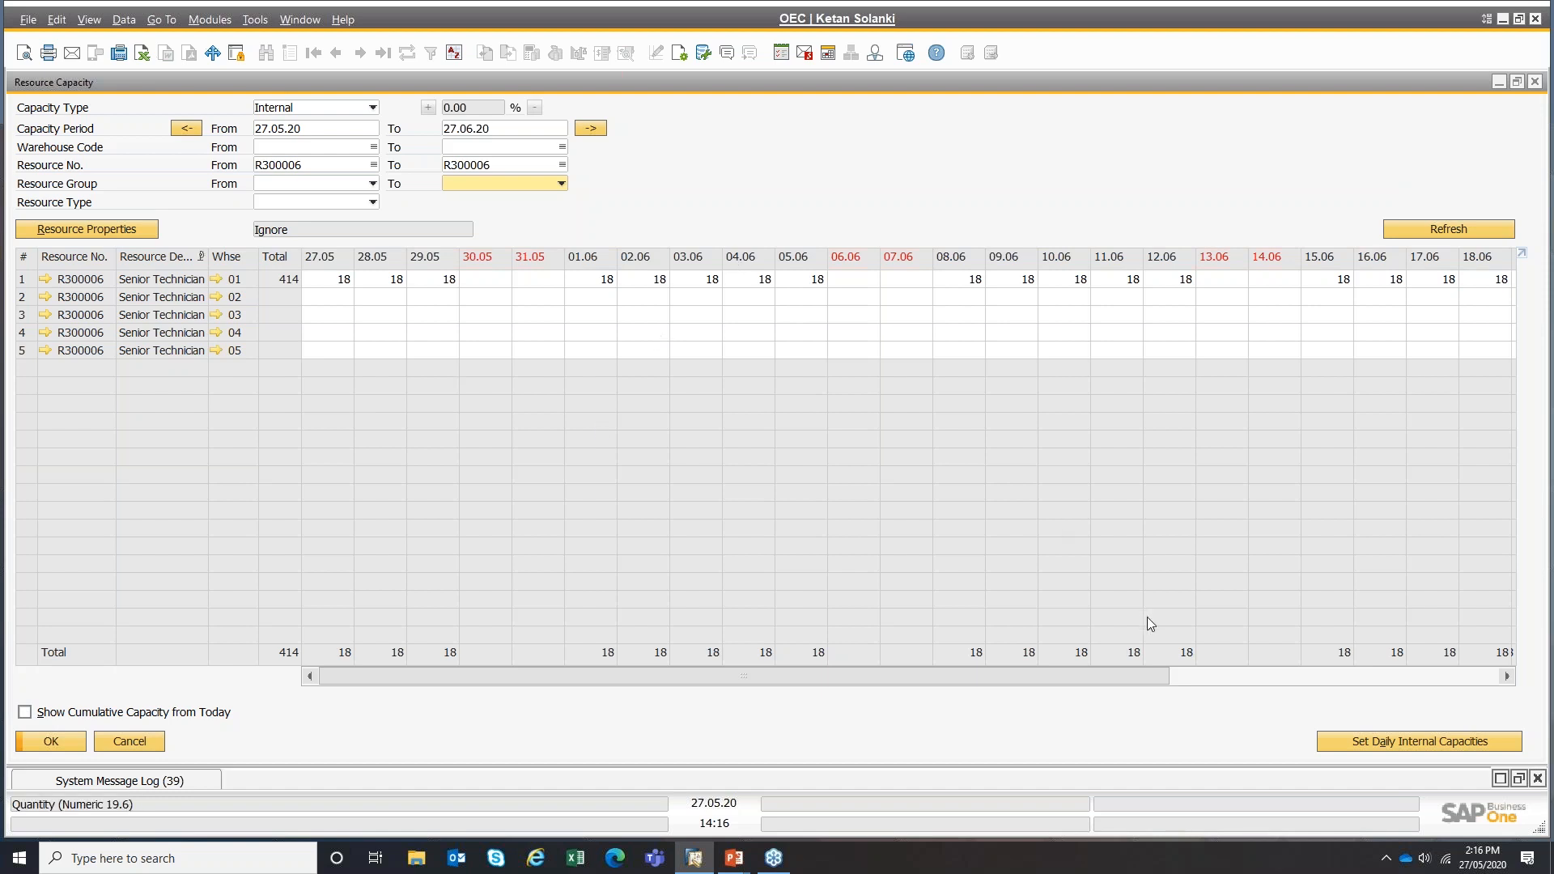
- Extend the capacity period's end date to 27.07.20 and refresh the capacity table
{"action": "left_click", "coordinate": [474, 130]}
{"action": "type", "text": "27.07.20"}
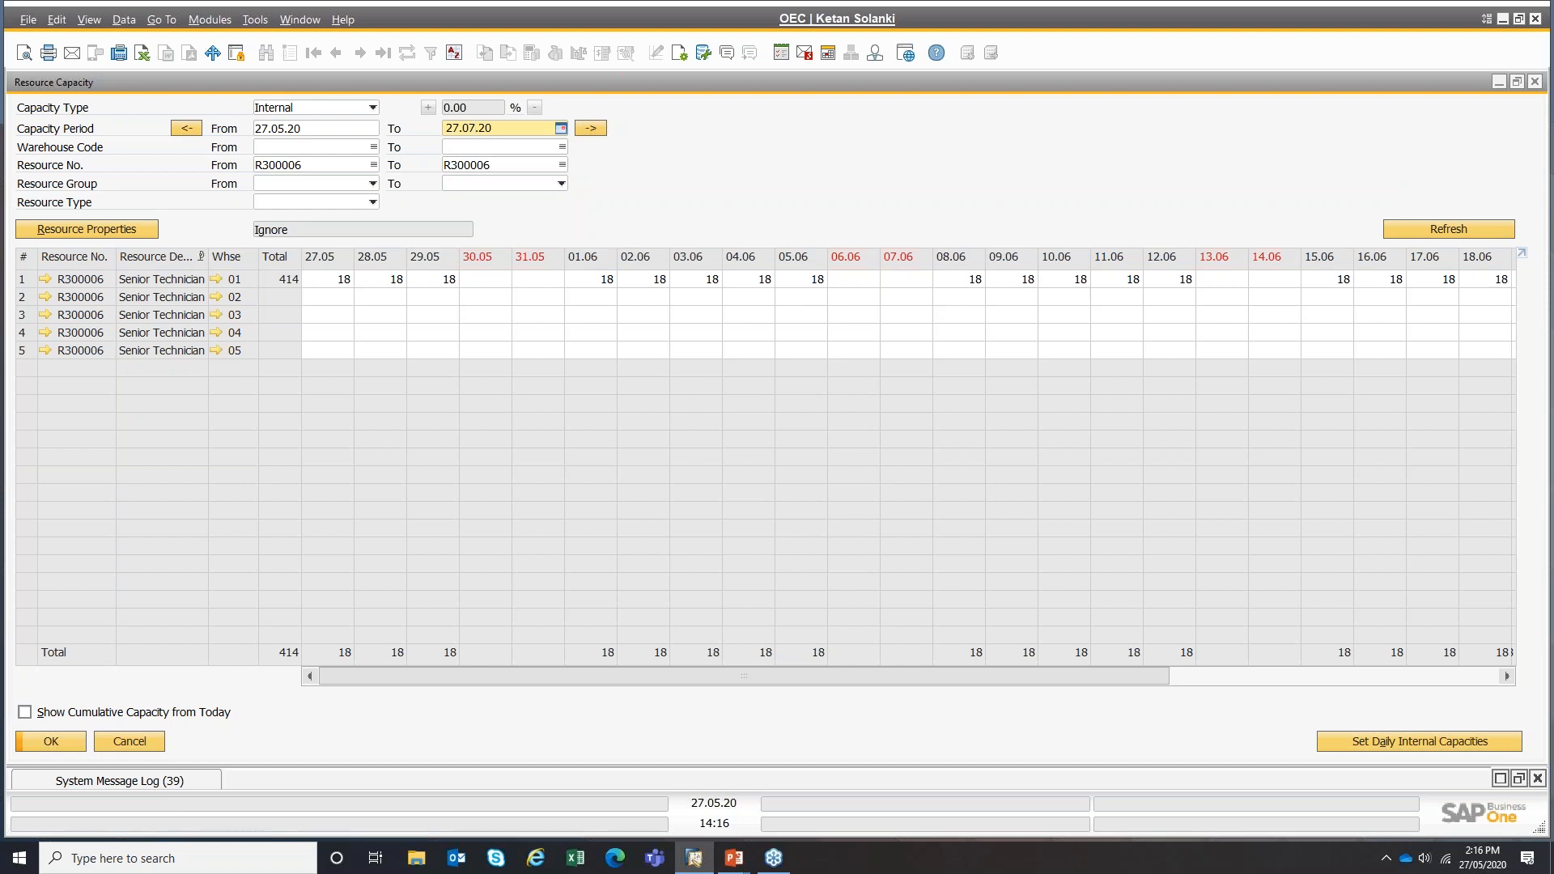
{"action": "key", "text": "Tab"}
{"action": "left_click", "coordinate": [1439, 233]}
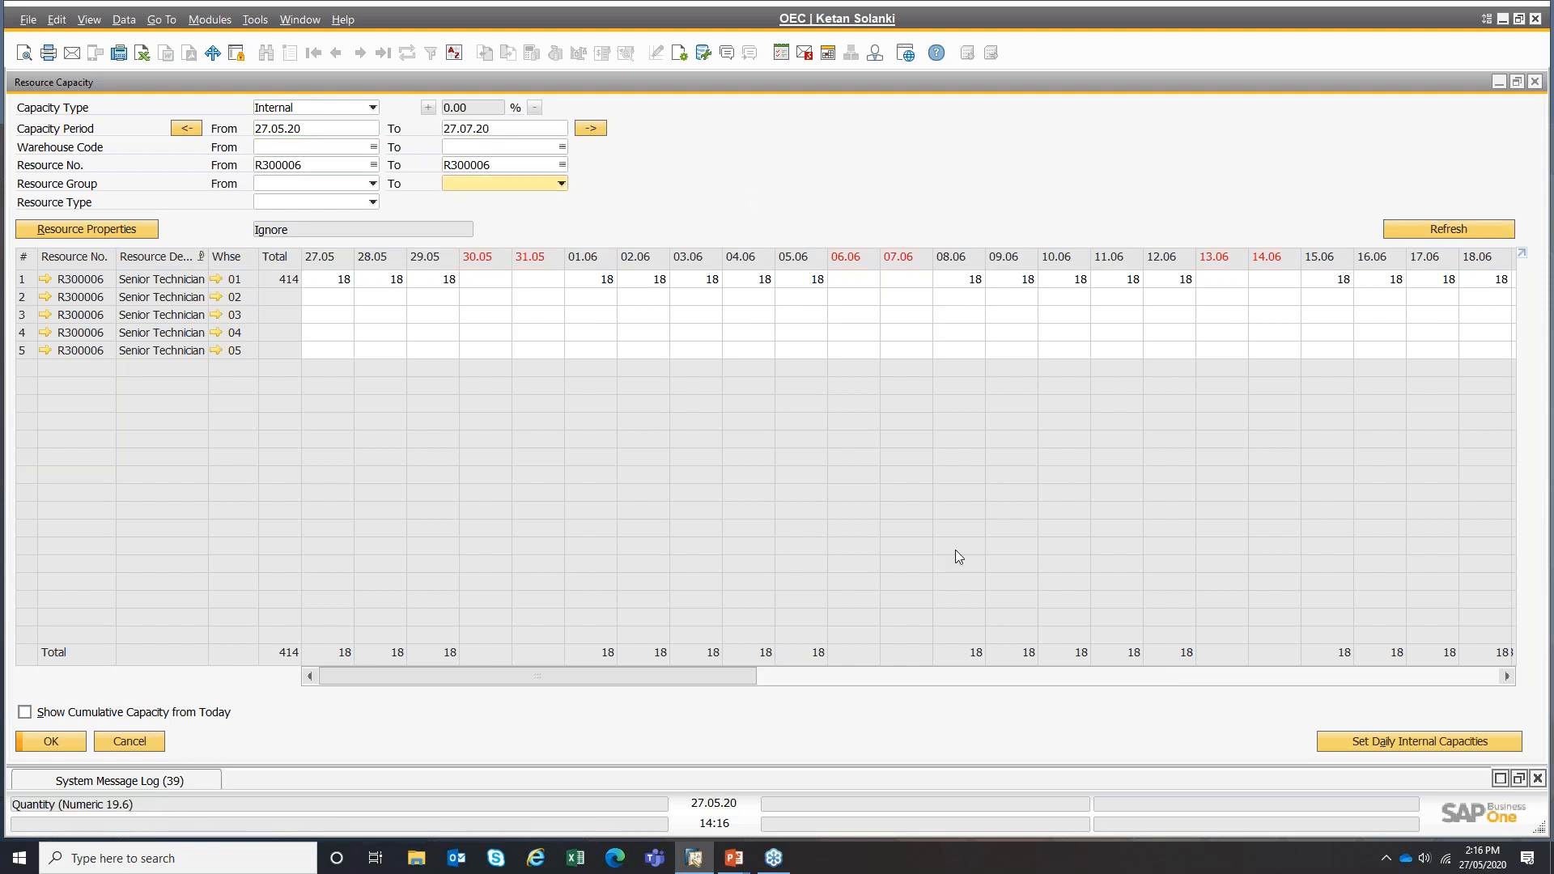
- Check the Senior Technician's warehouse 01 capacities for the working days at the end of June and start of July
{"action": "left_click_drag", "start_coordinate": [712, 678], "coordinate": [1123, 687]}
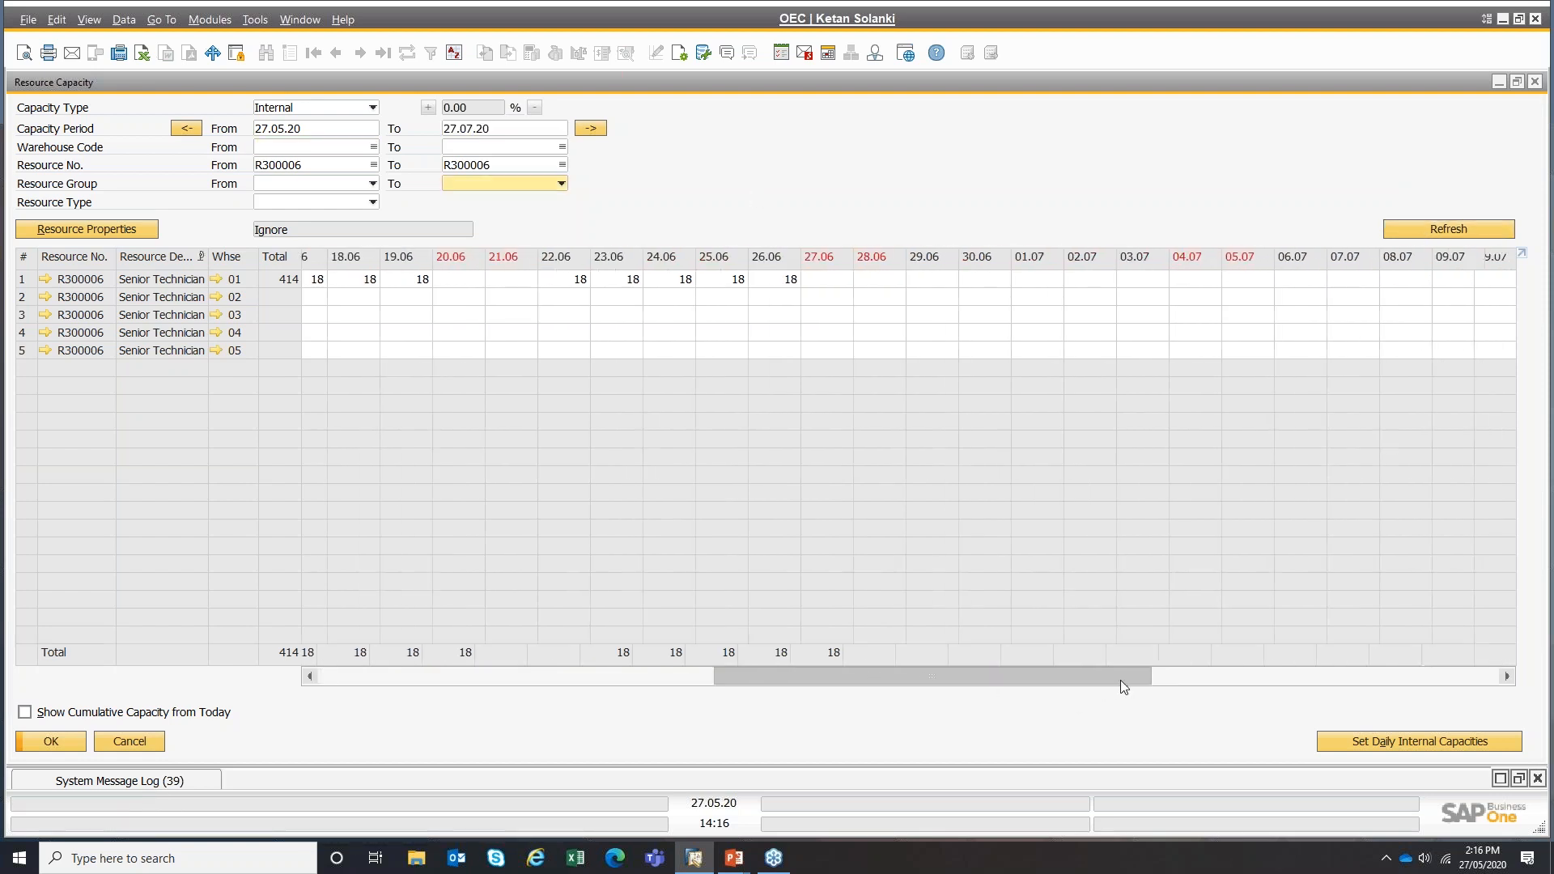
{"action": "left_click", "coordinate": [950, 281]}
{"action": "left_click", "coordinate": [981, 286]}
{"action": "left_click", "coordinate": [1033, 287]}
{"action": "left_click", "coordinate": [1100, 287]}
{"action": "left_click", "coordinate": [1147, 285]}
{"action": "left_click", "coordinate": [1155, 281]}
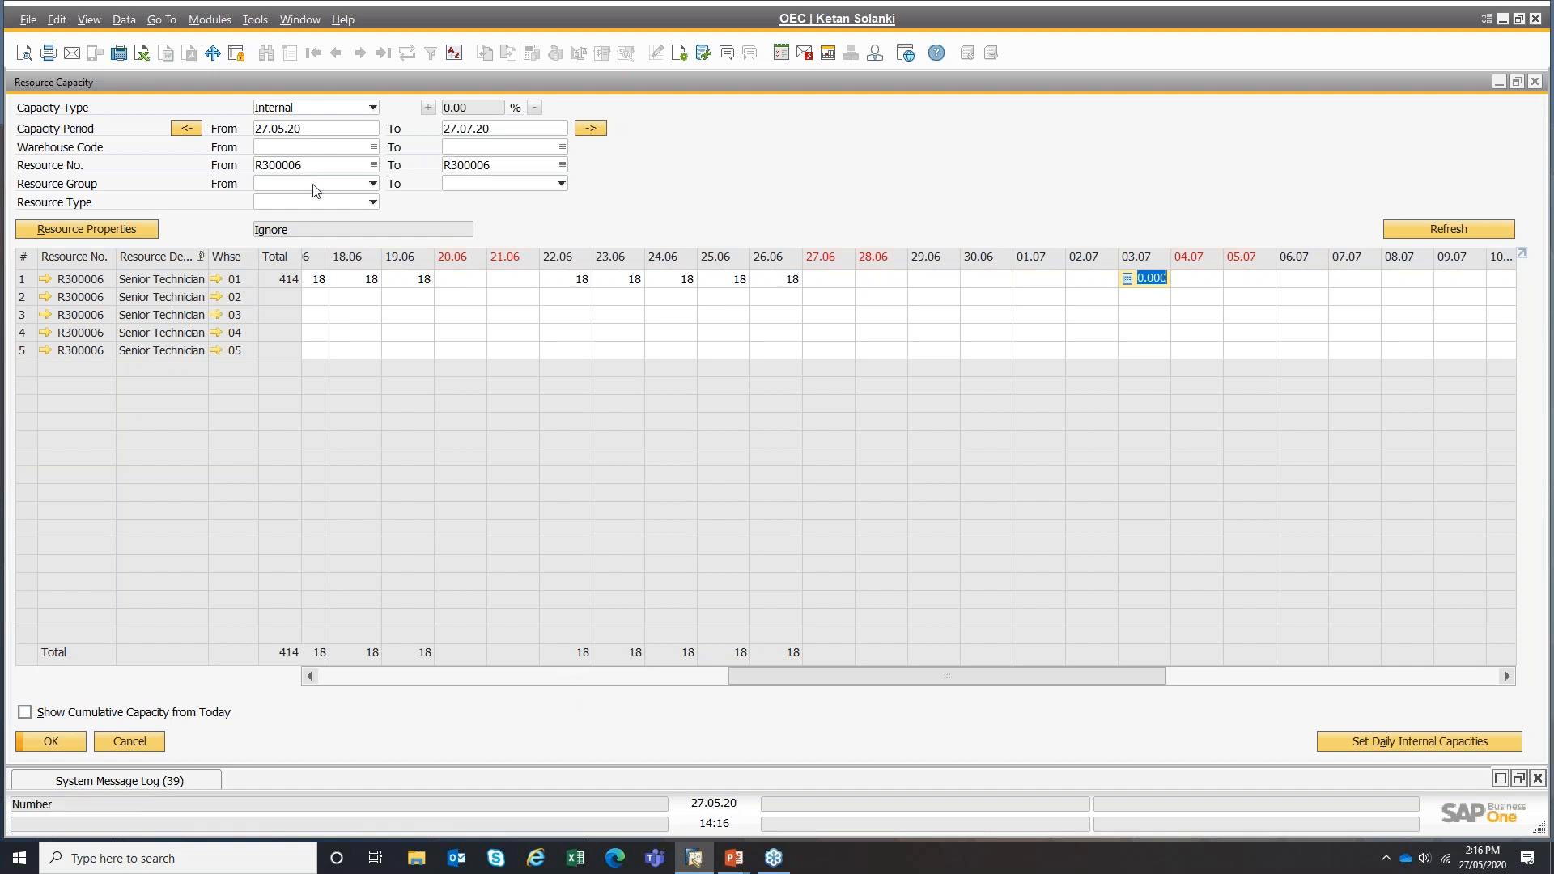
- Restrict the capacity table to warehouse code 01 to 01 and refresh it
{"action": "left_click", "coordinate": [291, 148]}
{"action": "type", "text": "01"}
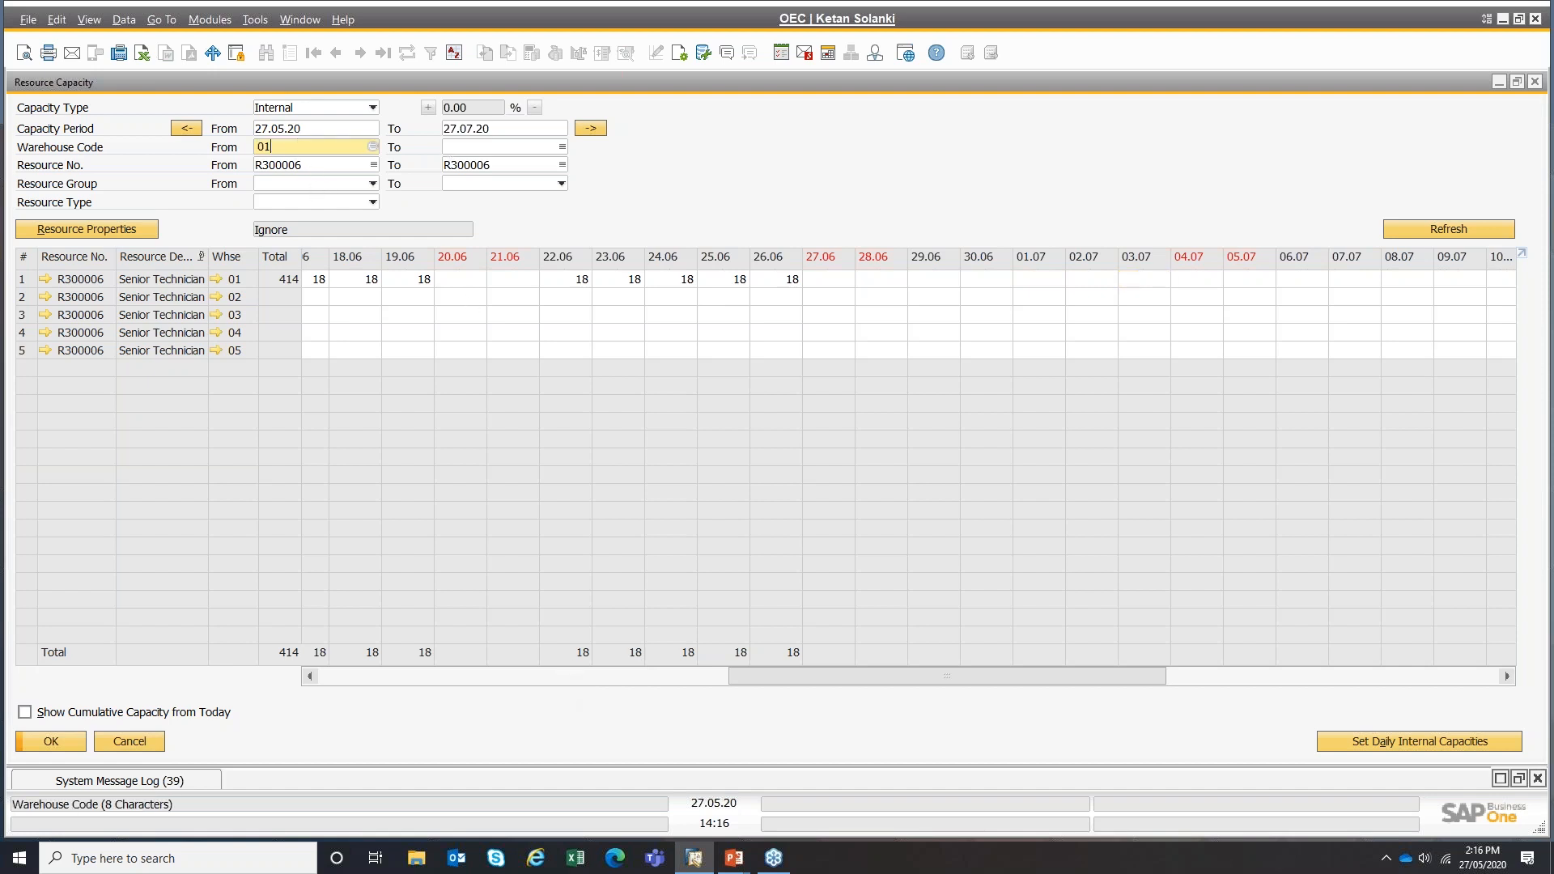
{"action": "key", "text": "Tab"}
{"action": "type", "text": "01"}
{"action": "key", "text": "Tab"}
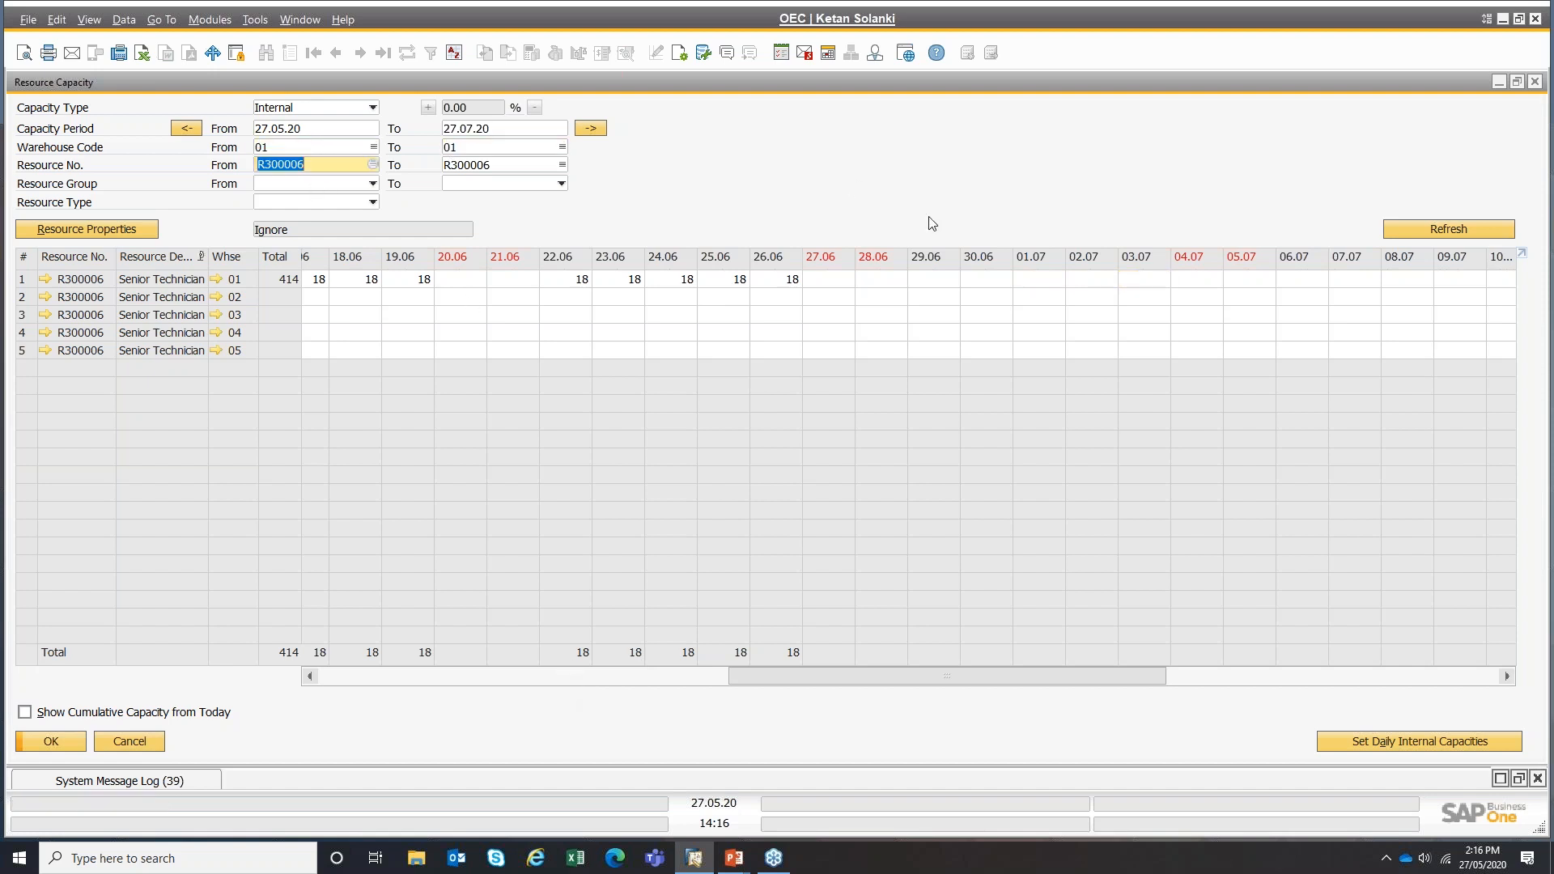
{"action": "left_click", "coordinate": [1449, 233]}
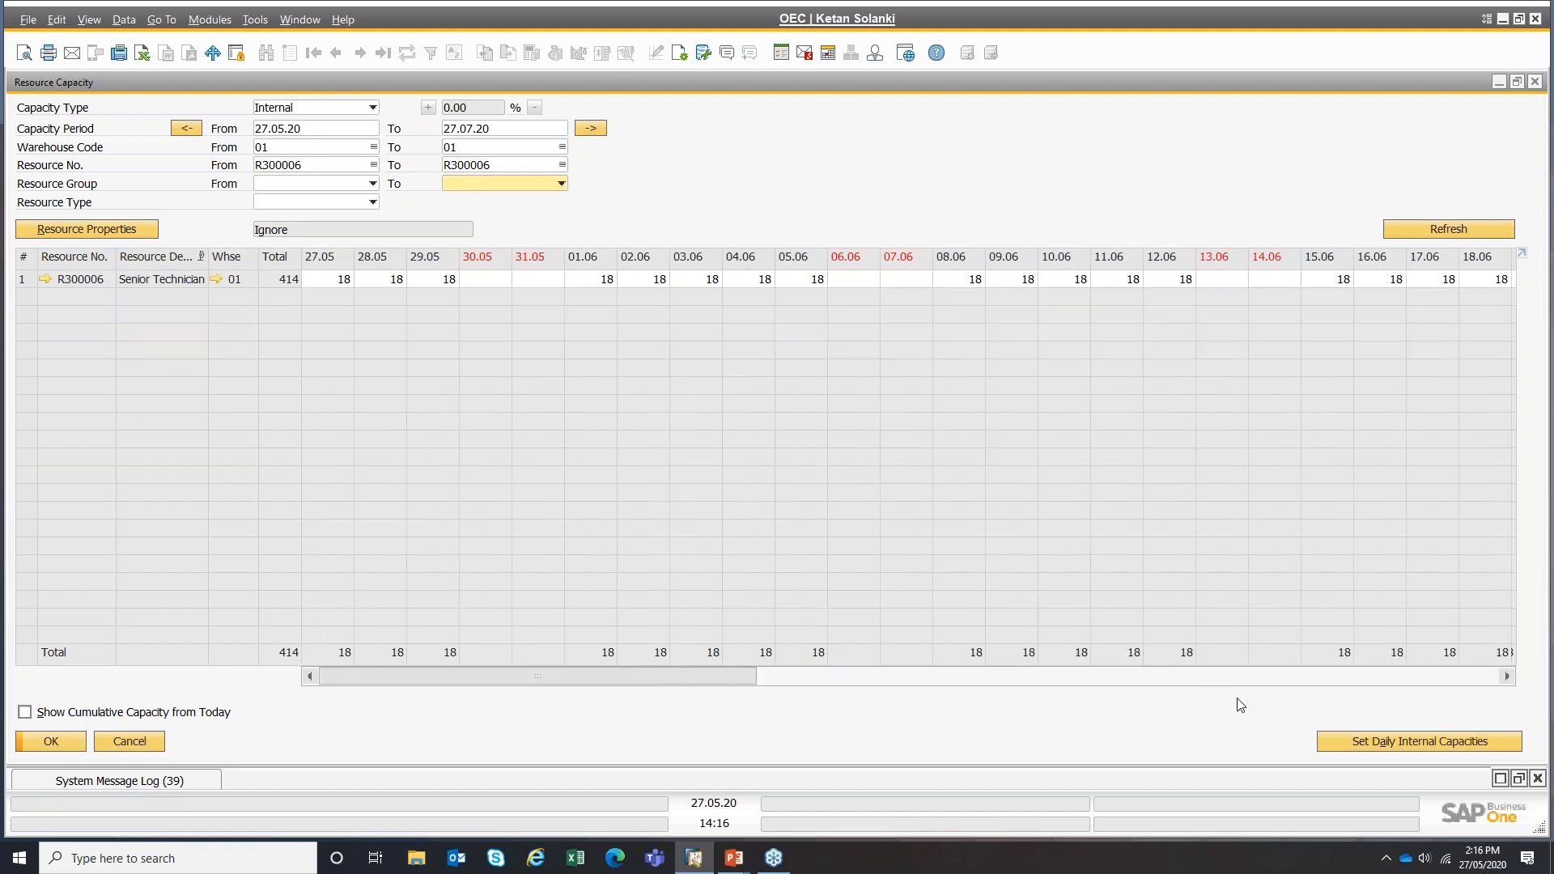
- Set R300006's daily internal capacities in warehouse 01 for Monday to Friday, 27.05.20 to 27.07.20, from its planning data, and check the extended dates
{"action": "left_click", "coordinate": [1372, 742]}
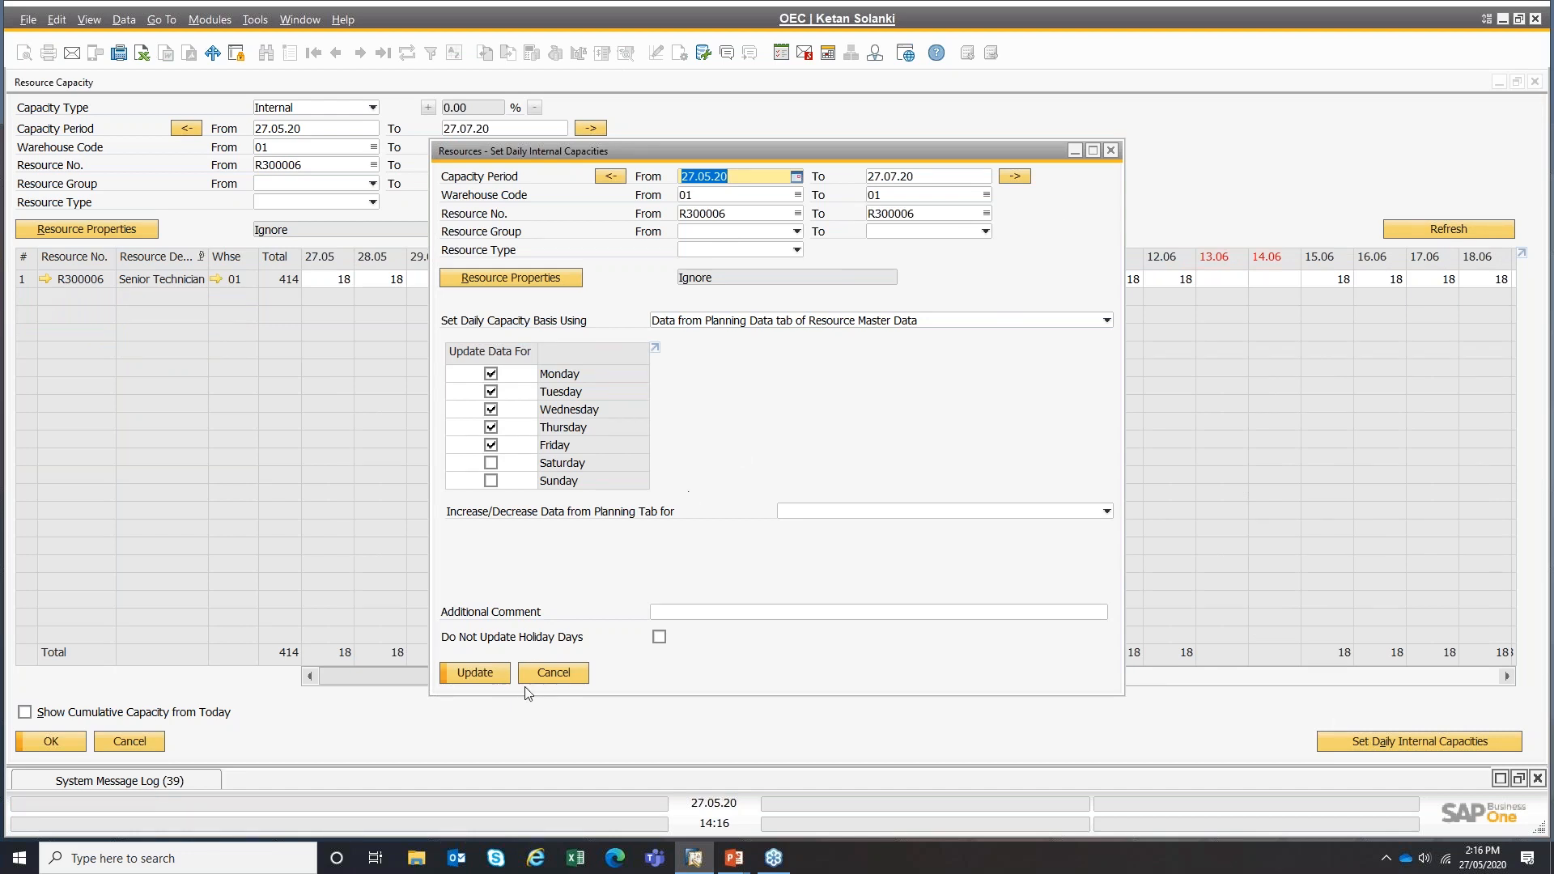
{"action": "left_click", "coordinate": [456, 673]}
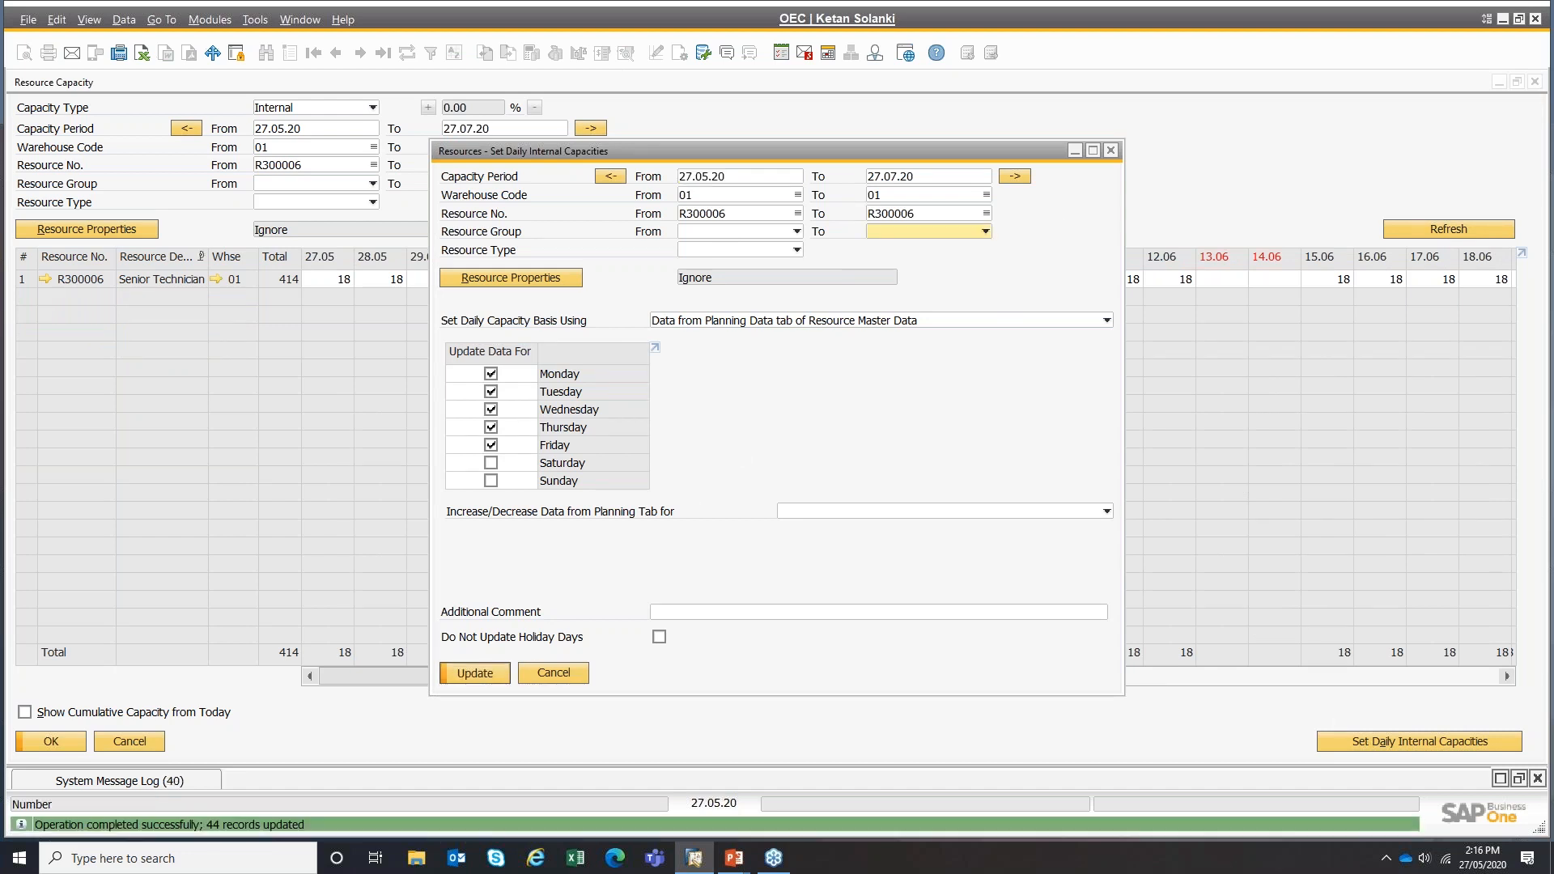
{"action": "left_click_drag", "start_coordinate": [534, 679], "coordinate": [1311, 646]}
{"action": "left_click_drag", "start_coordinate": [700, 648], "coordinate": [275, 666]}
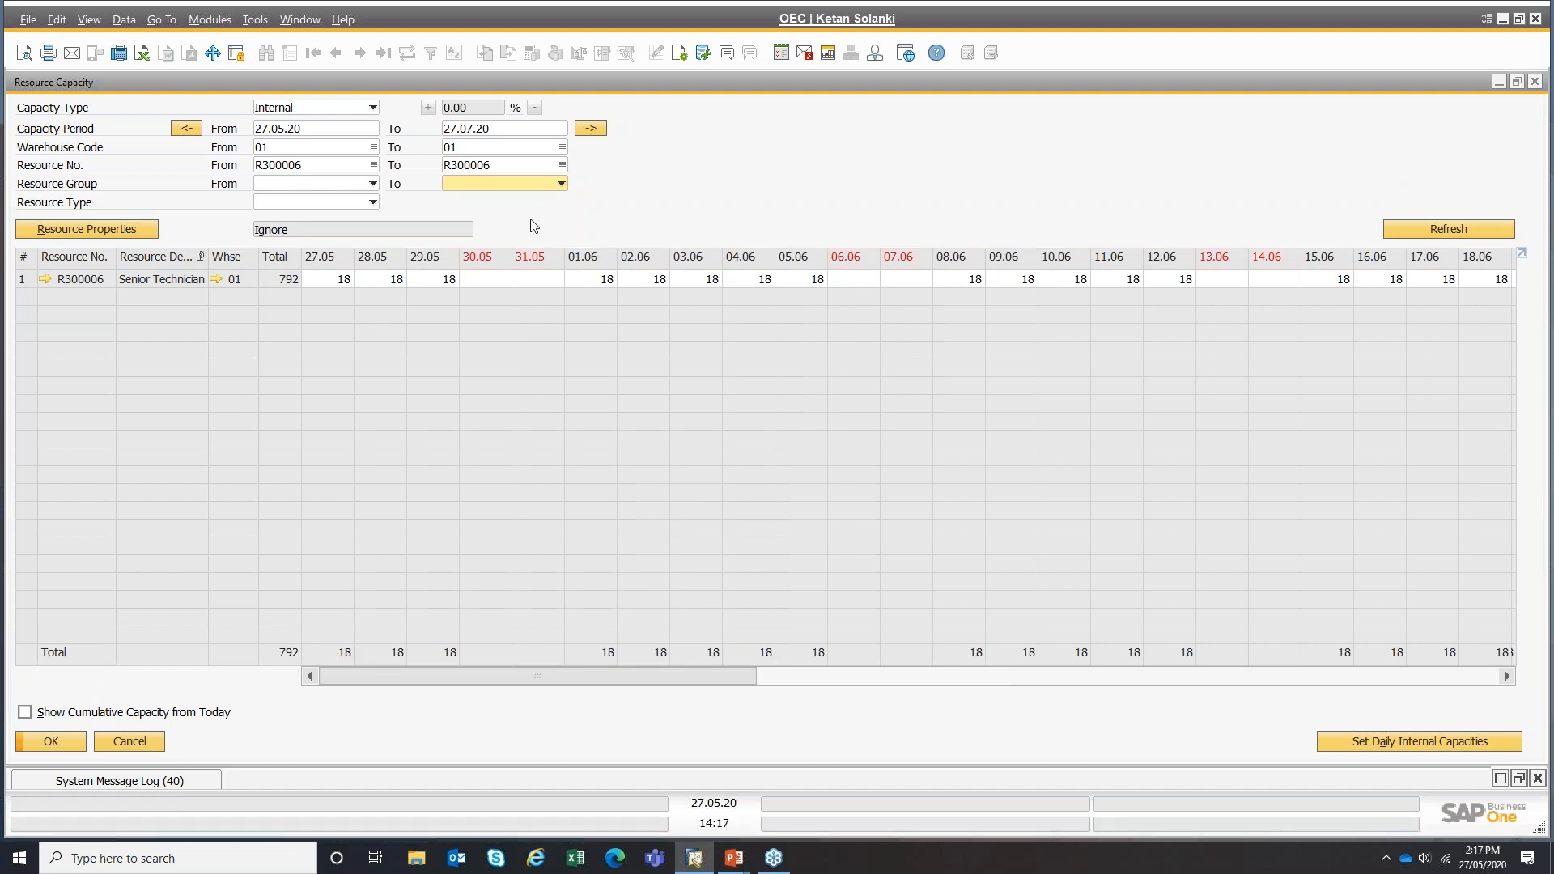
- Set the start of the resource number range to R300004, the Testing Machine
{"action": "left_click", "coordinate": [323, 169]}
{"action": "key", "text": "End"}
{"action": "key", "text": "BackSpace"}
{"action": "key", "text": "BackSpace"}
{"action": "key", "text": "BackSpace"}
{"action": "key", "text": "BackSpace"}
{"action": "key", "text": "BackSpace"}
{"action": "key", "text": "BackSpace"}
{"action": "key", "text": "Tab"}
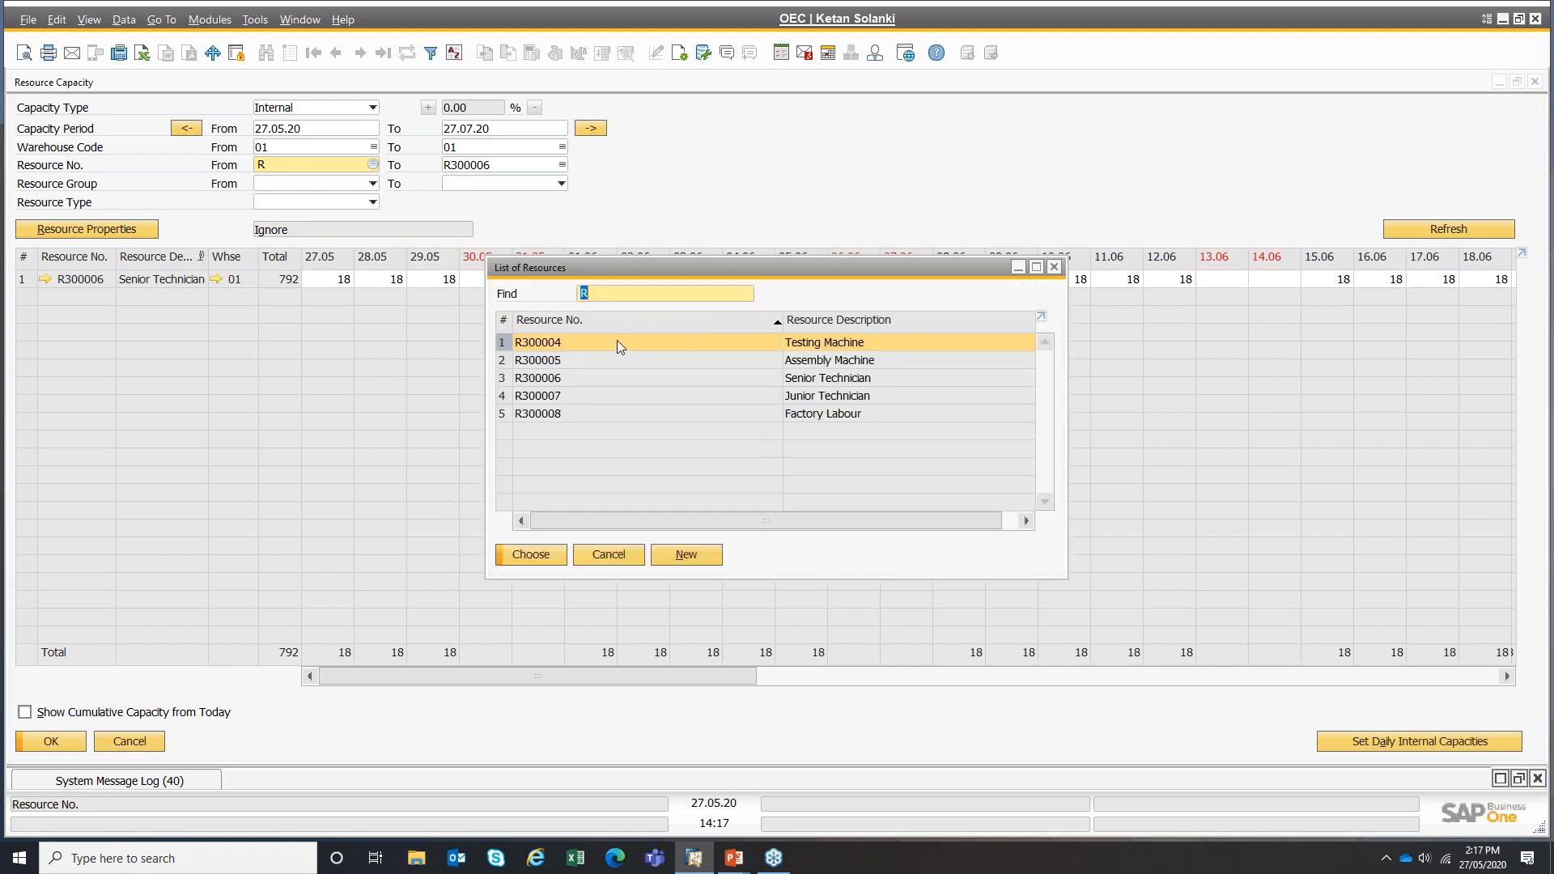
{"action": "double_click", "coordinate": [605, 344]}
- Set the end of the resource number range to R300008 and refresh the capacity table
{"action": "left_click", "coordinate": [506, 171]}
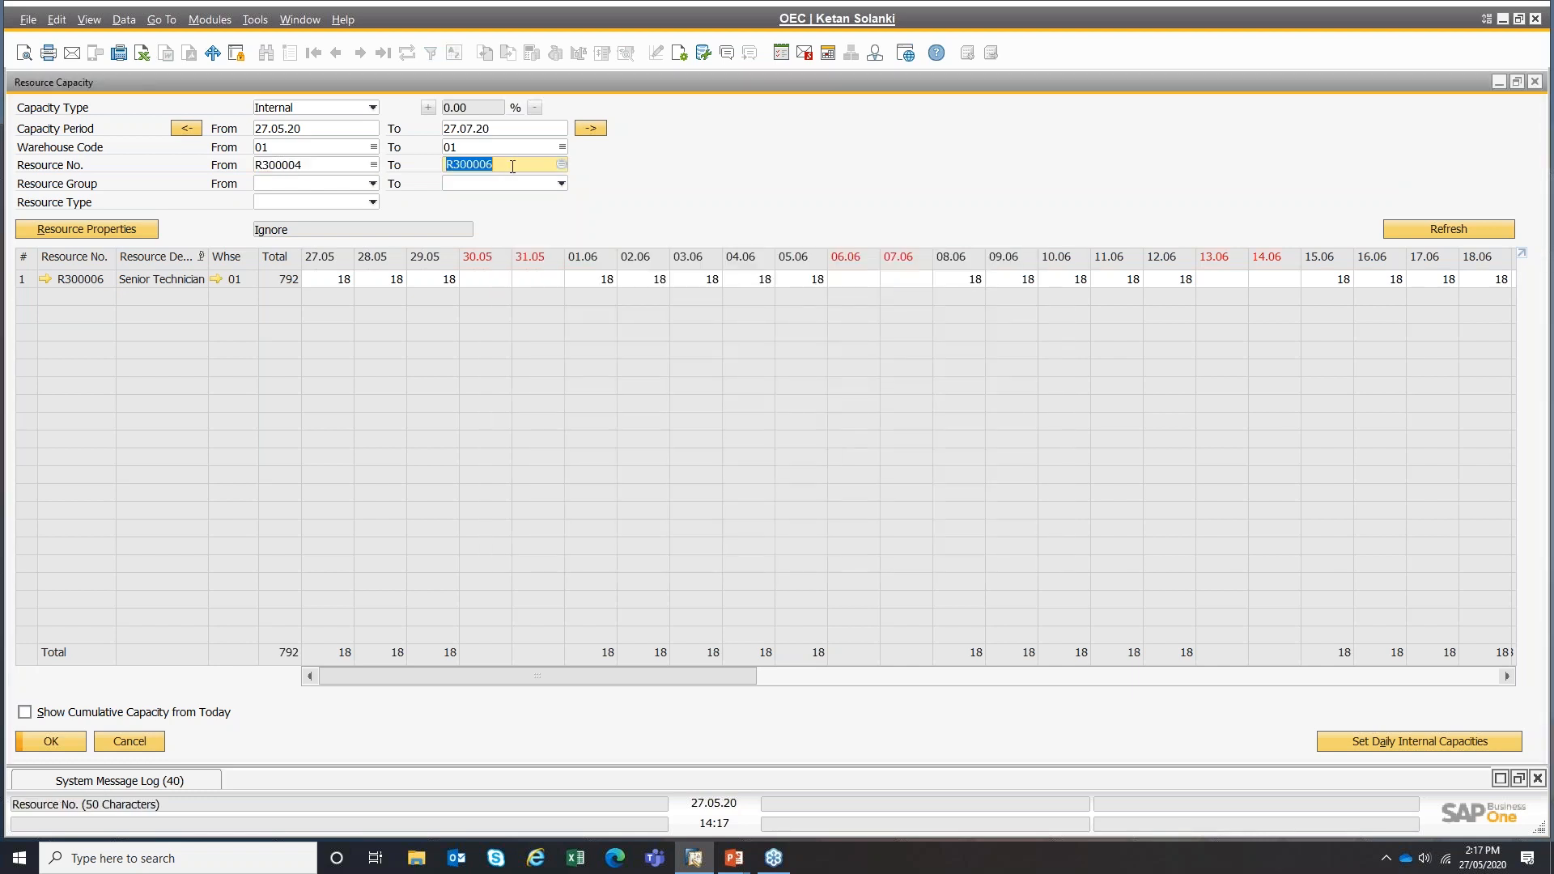
{"action": "left_click", "coordinate": [563, 164]}
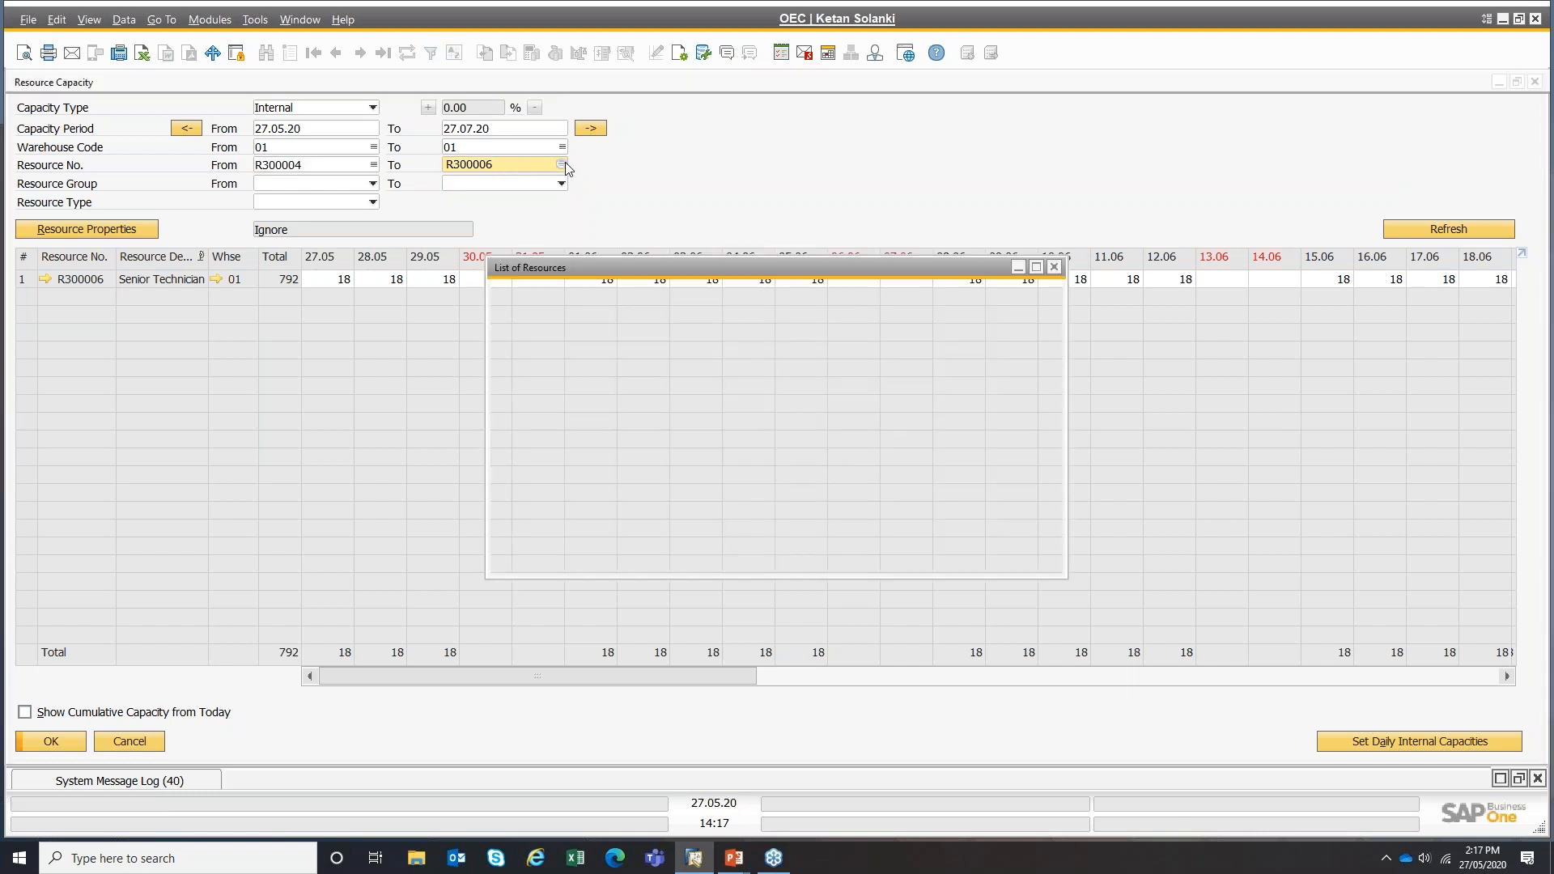
{"action": "left_click", "coordinate": [555, 484]}
{"action": "double_click", "coordinate": [555, 484]}
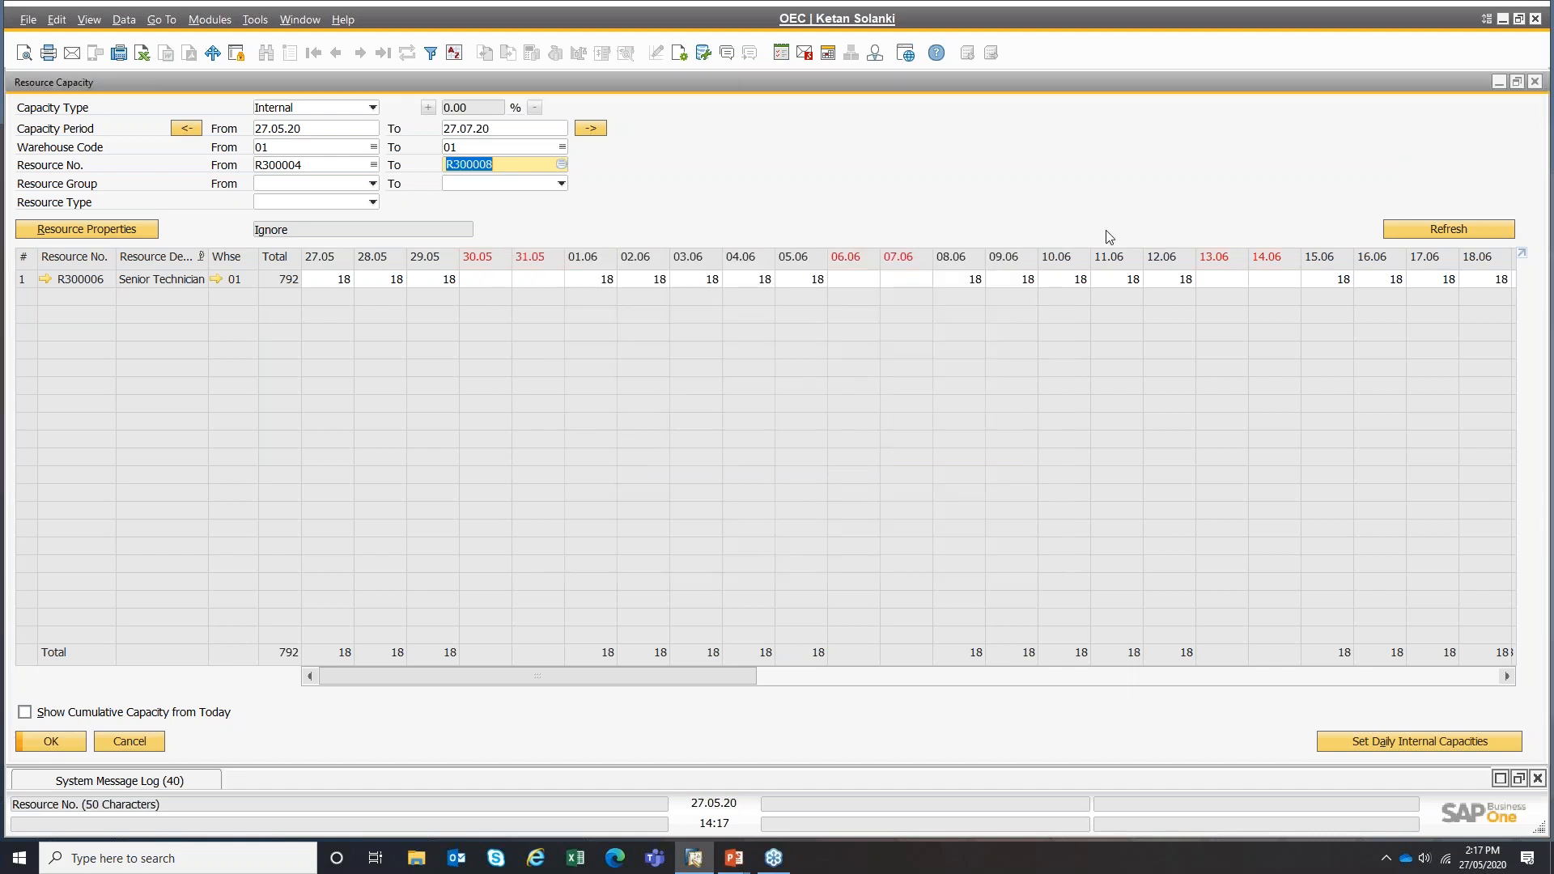
{"action": "left_click", "coordinate": [1412, 230]}
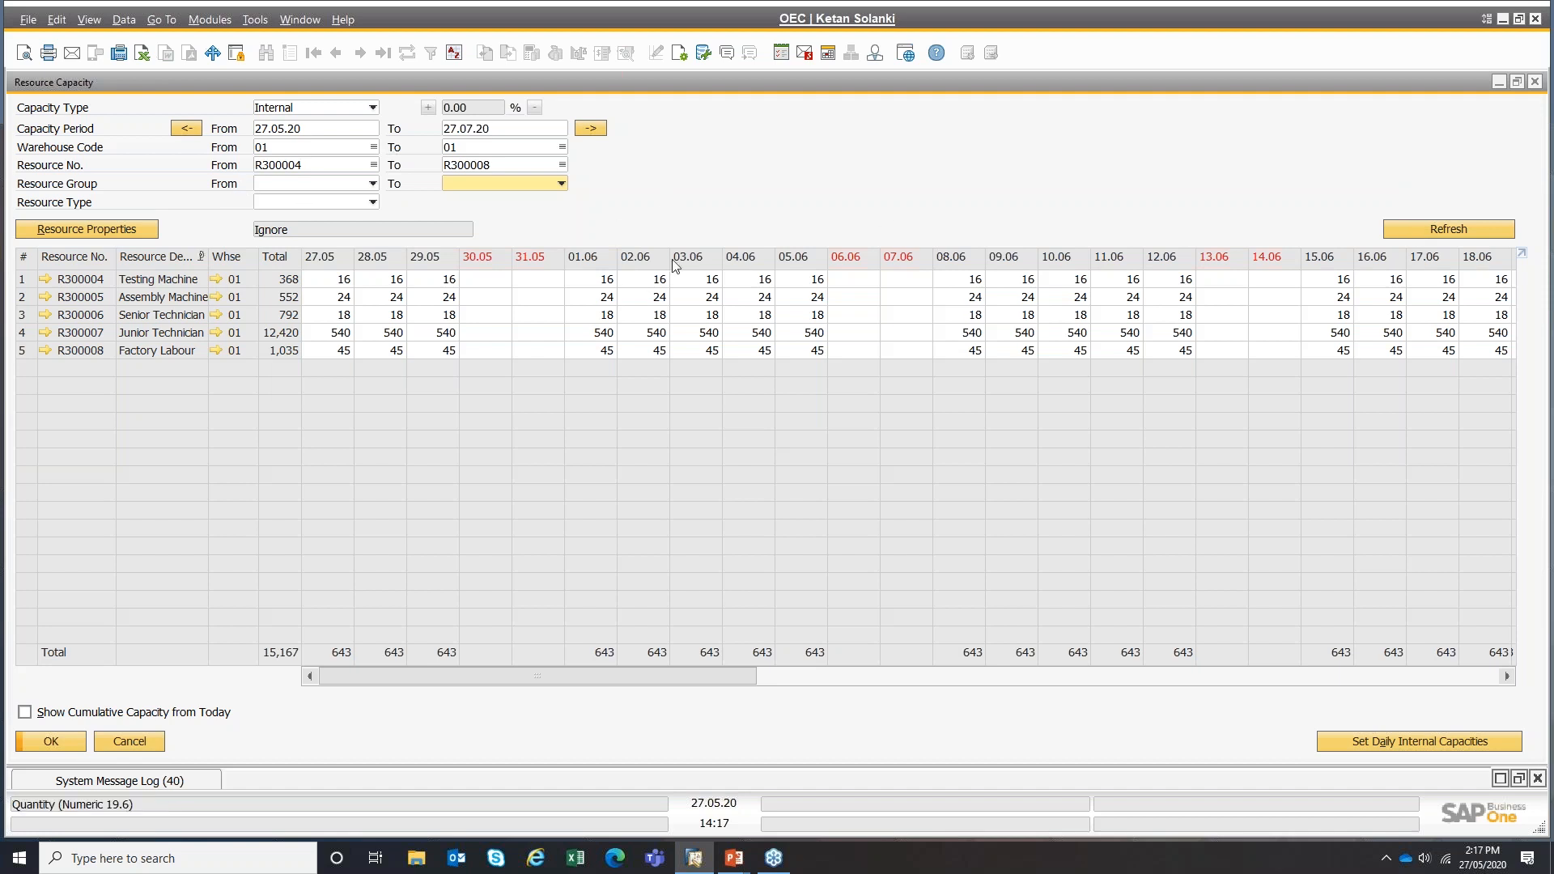
- Switch the capacity type to Committed and inspect the production orders behind the Senior Technician's commitments on 28.05 and 29.05
{"action": "left_click", "coordinate": [288, 111]}
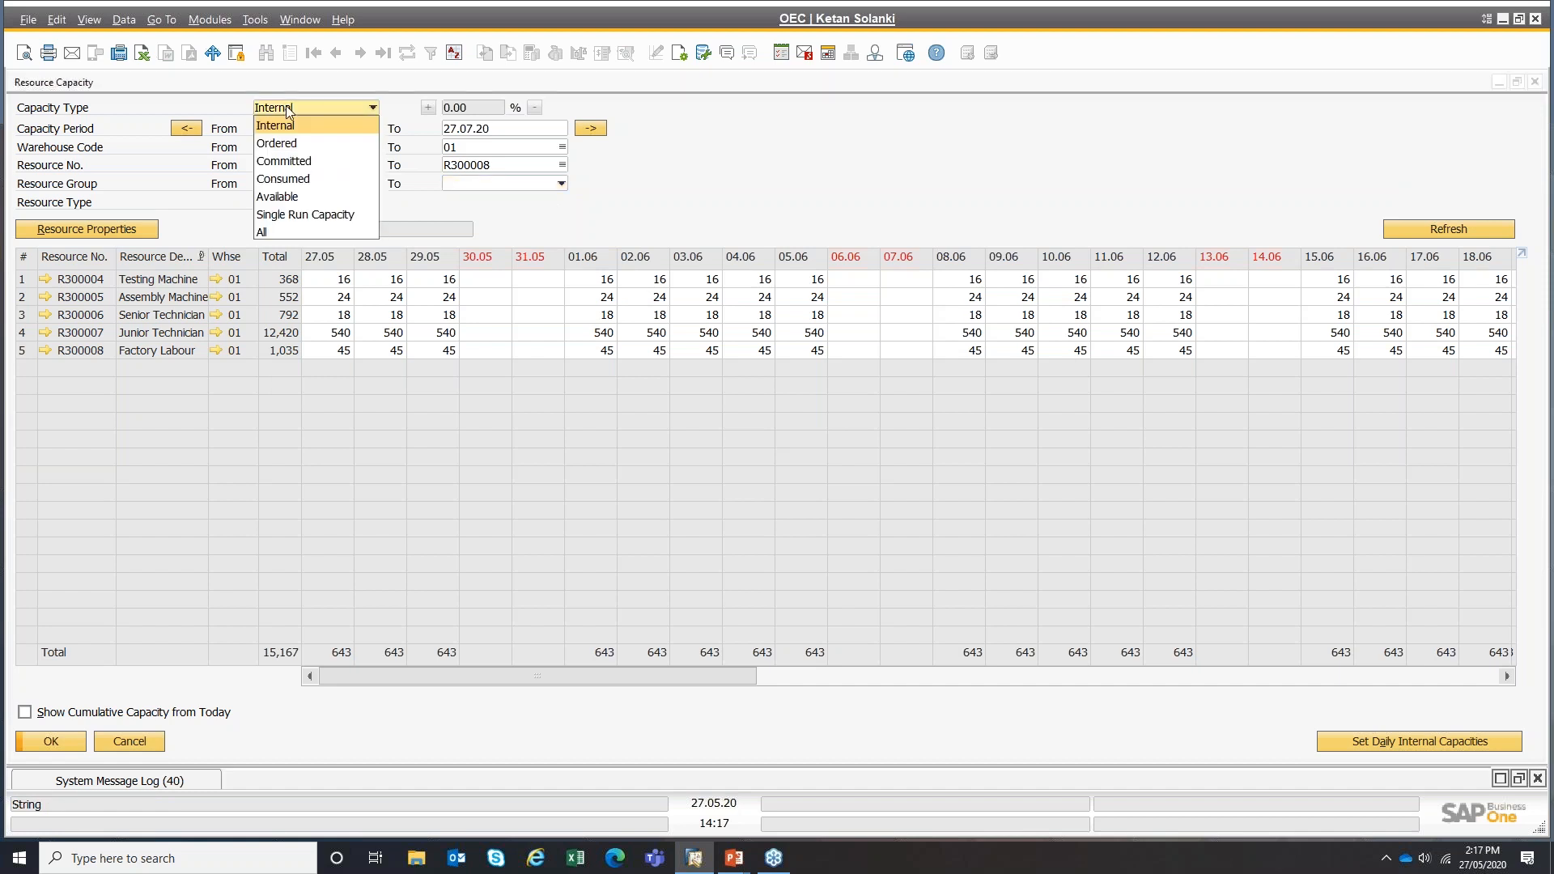
{"action": "left_click", "coordinate": [289, 166]}
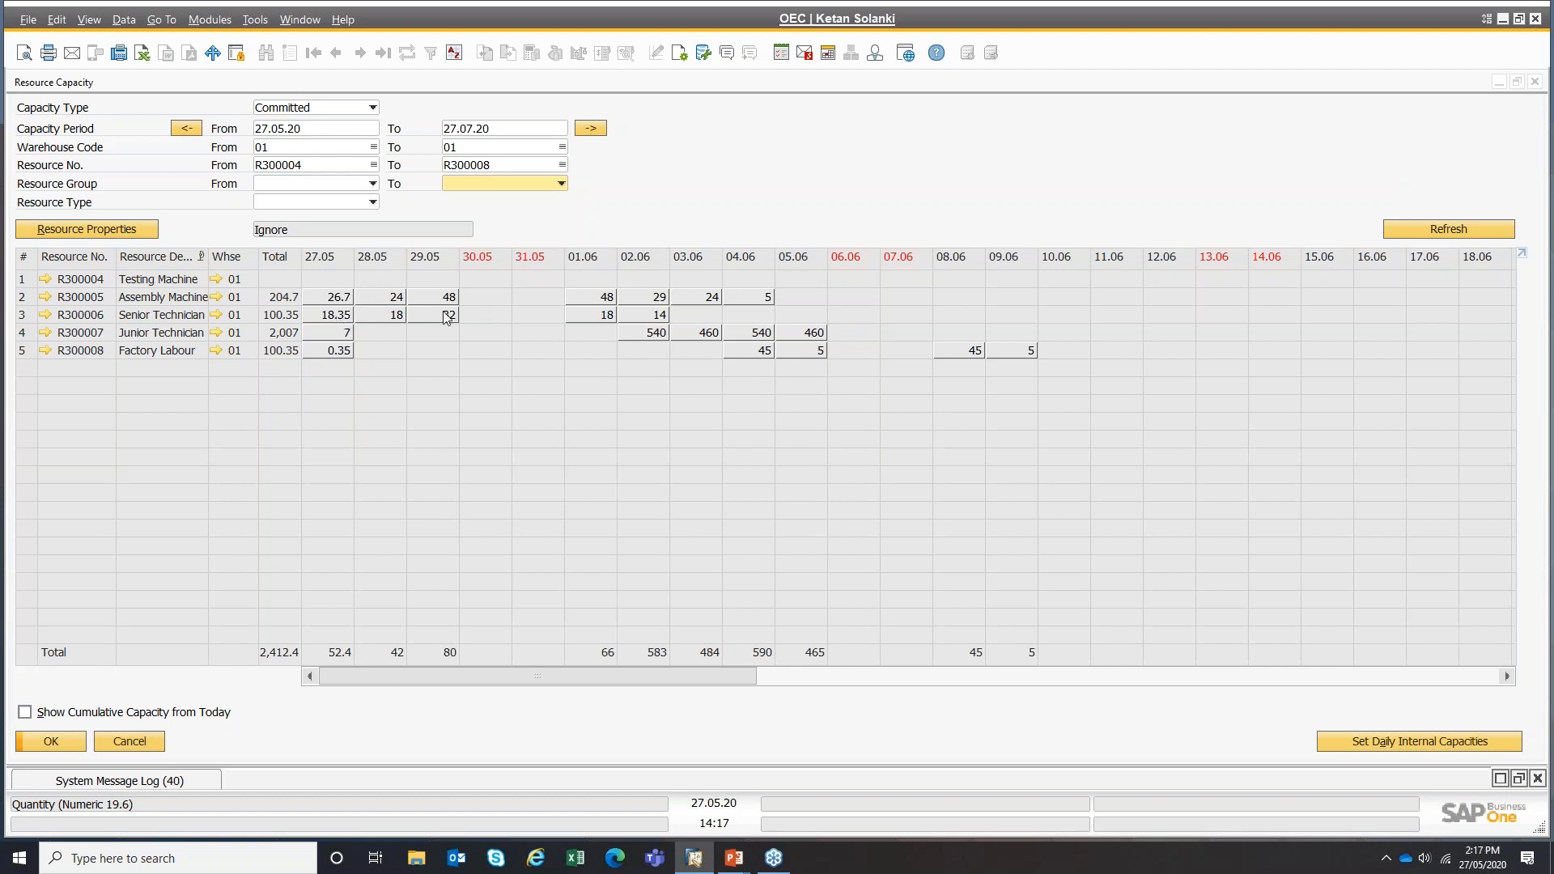
{"action": "left_click", "coordinate": [388, 315]}
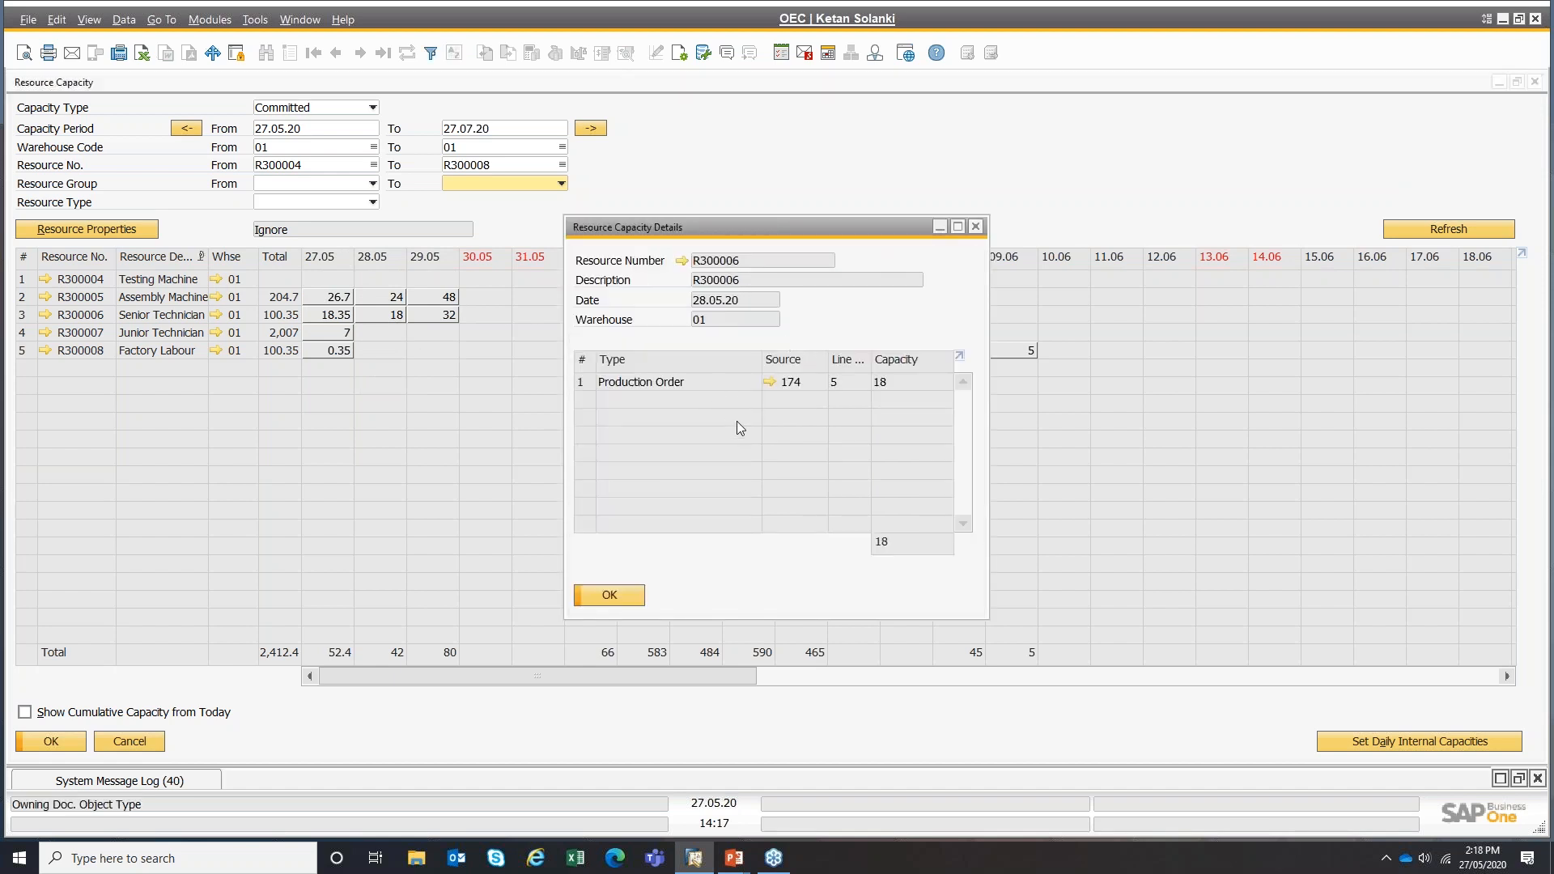
{"action": "left_click", "coordinate": [613, 597]}
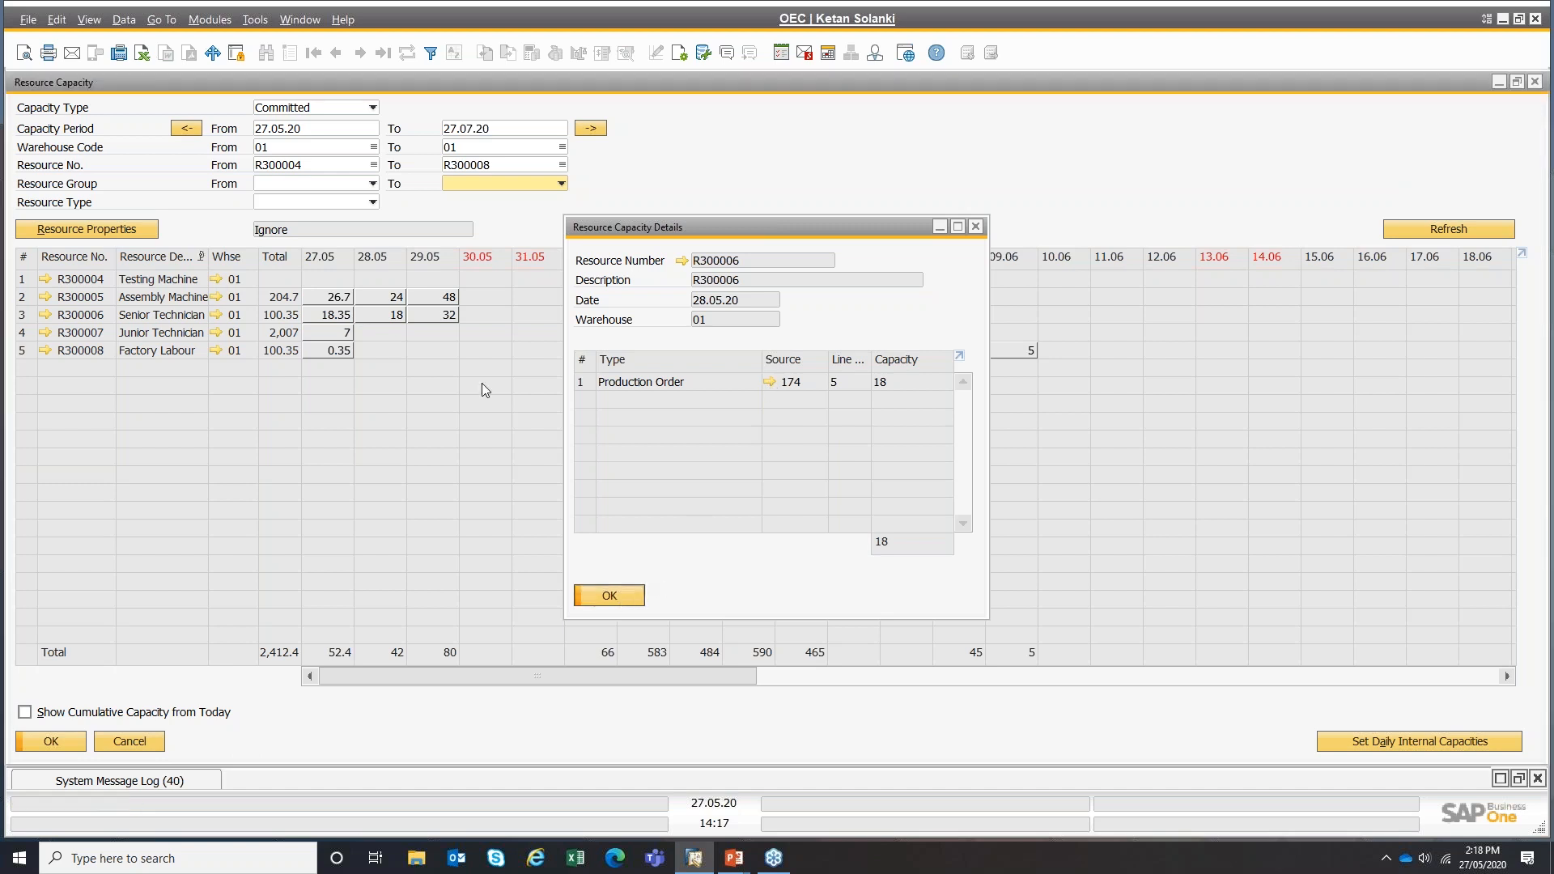
{"action": "double_click", "coordinate": [444, 316]}
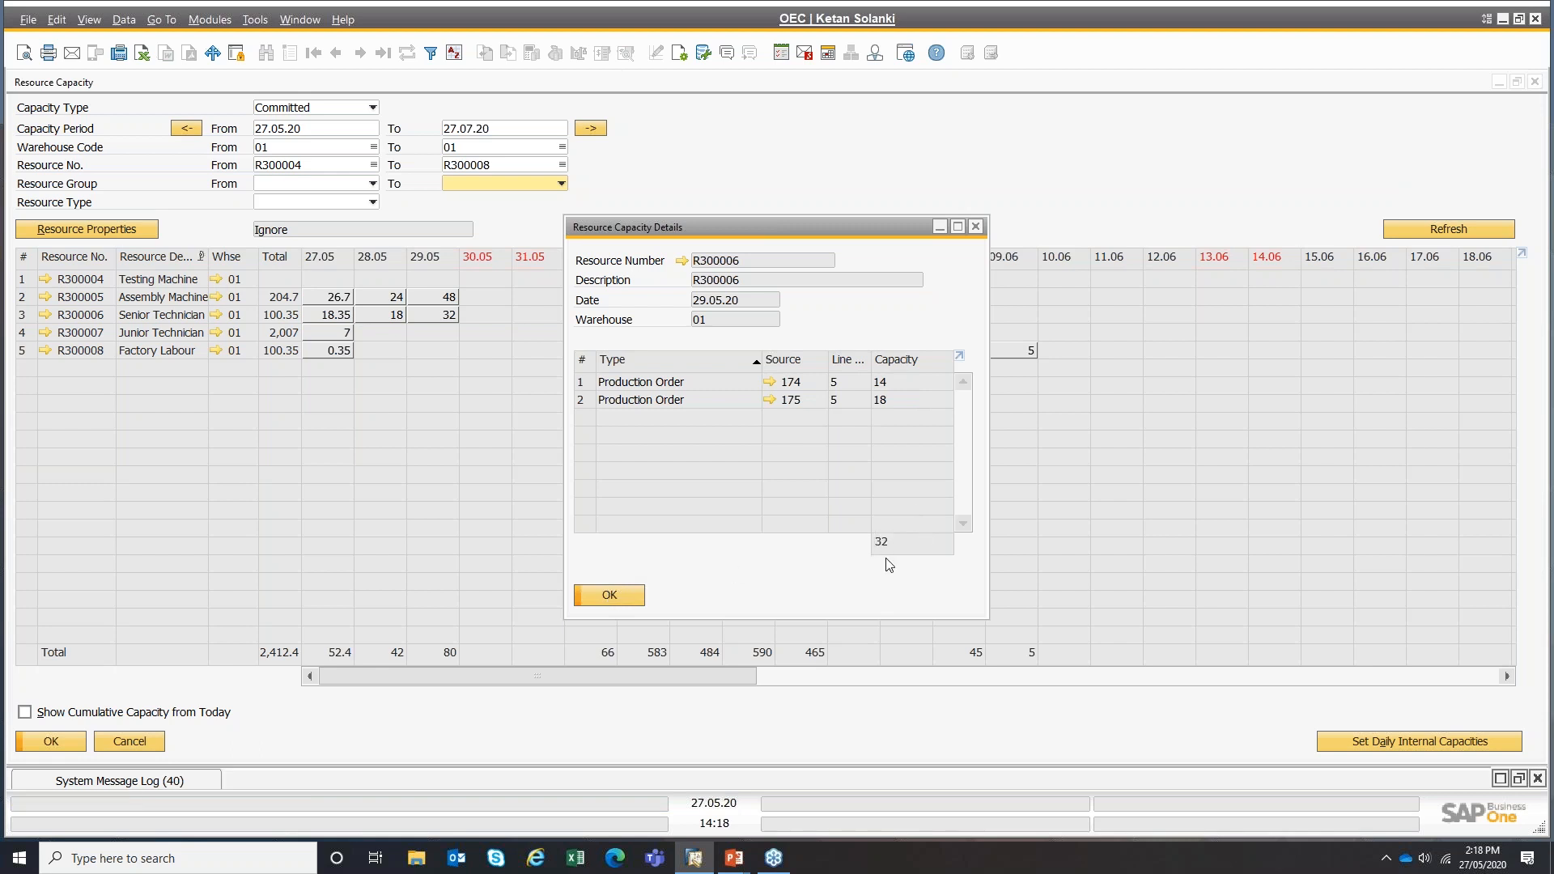
{"action": "left_click", "coordinate": [609, 596]}
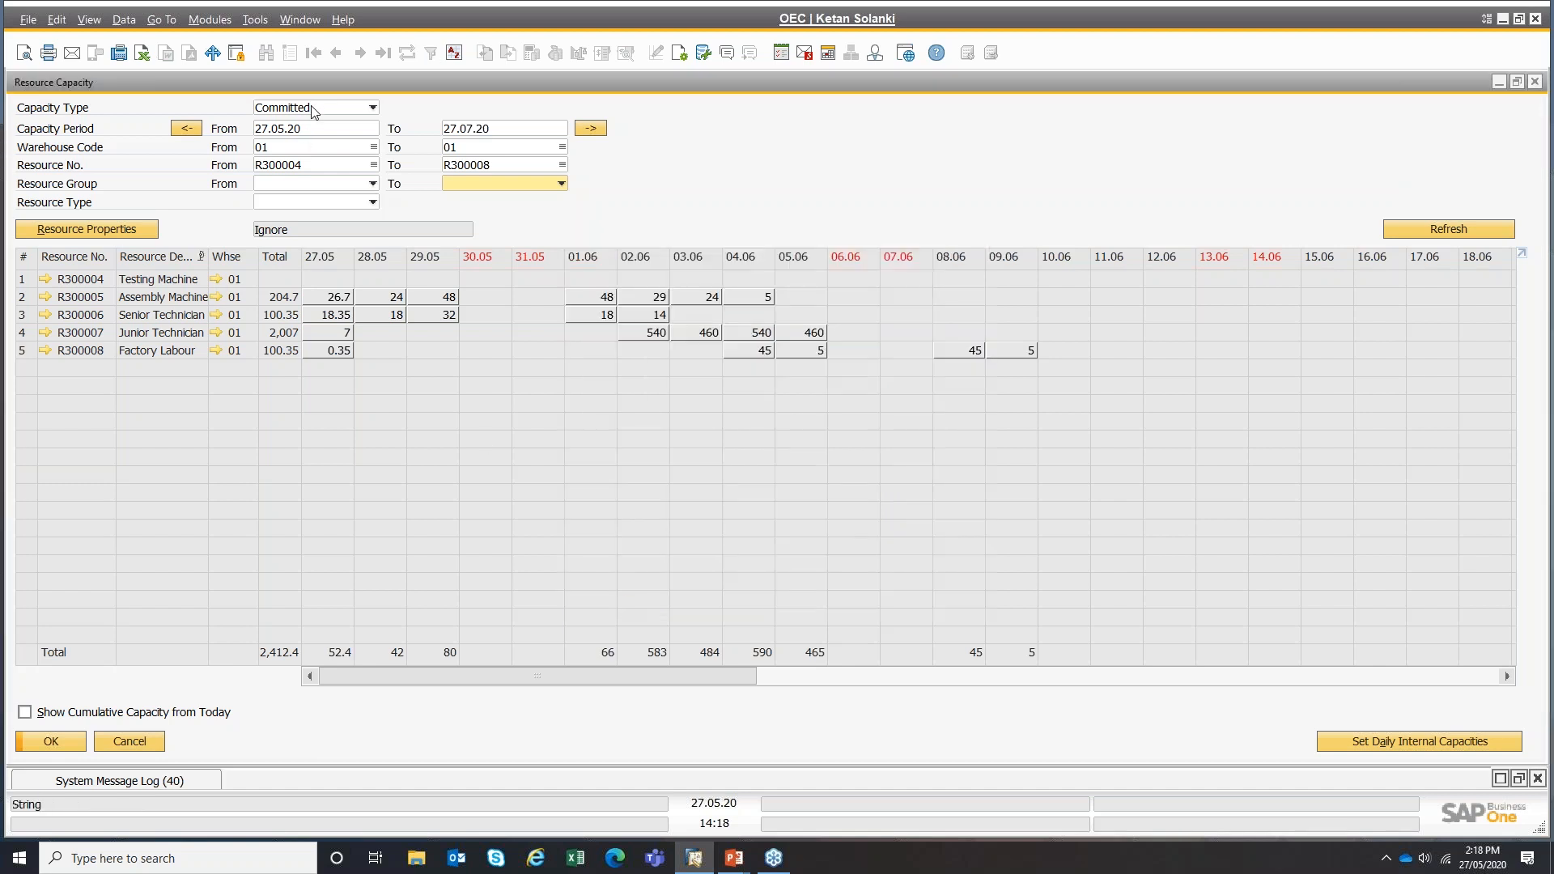
- Compare the Senior Technician's Internal capacity with its Committed capacity for the same dates
{"action": "left_click", "coordinate": [24, 317]}
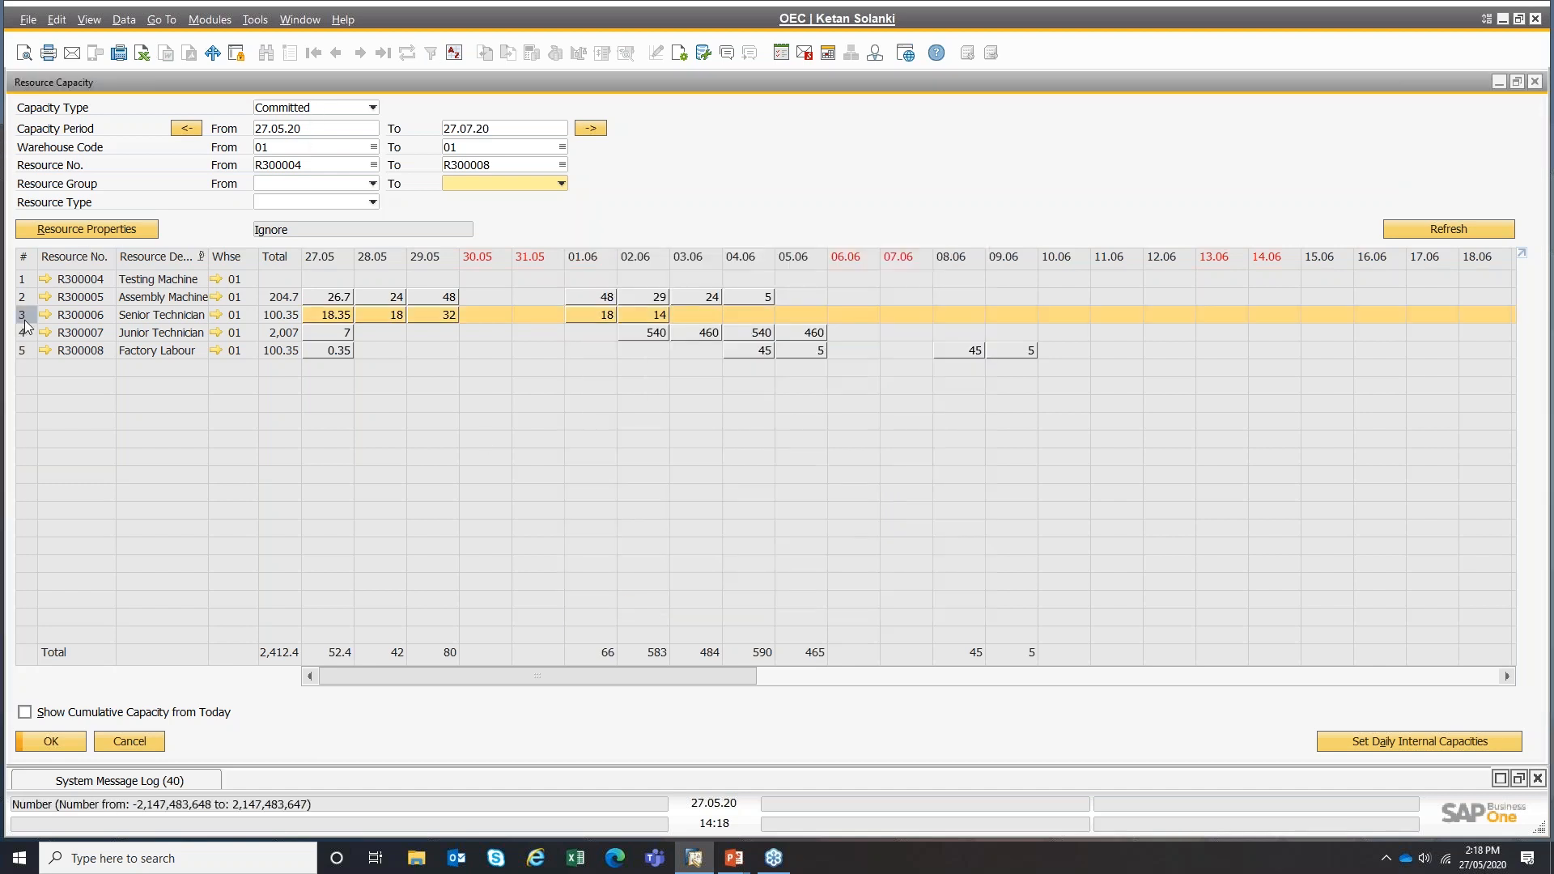
{"action": "left_click", "coordinate": [314, 107]}
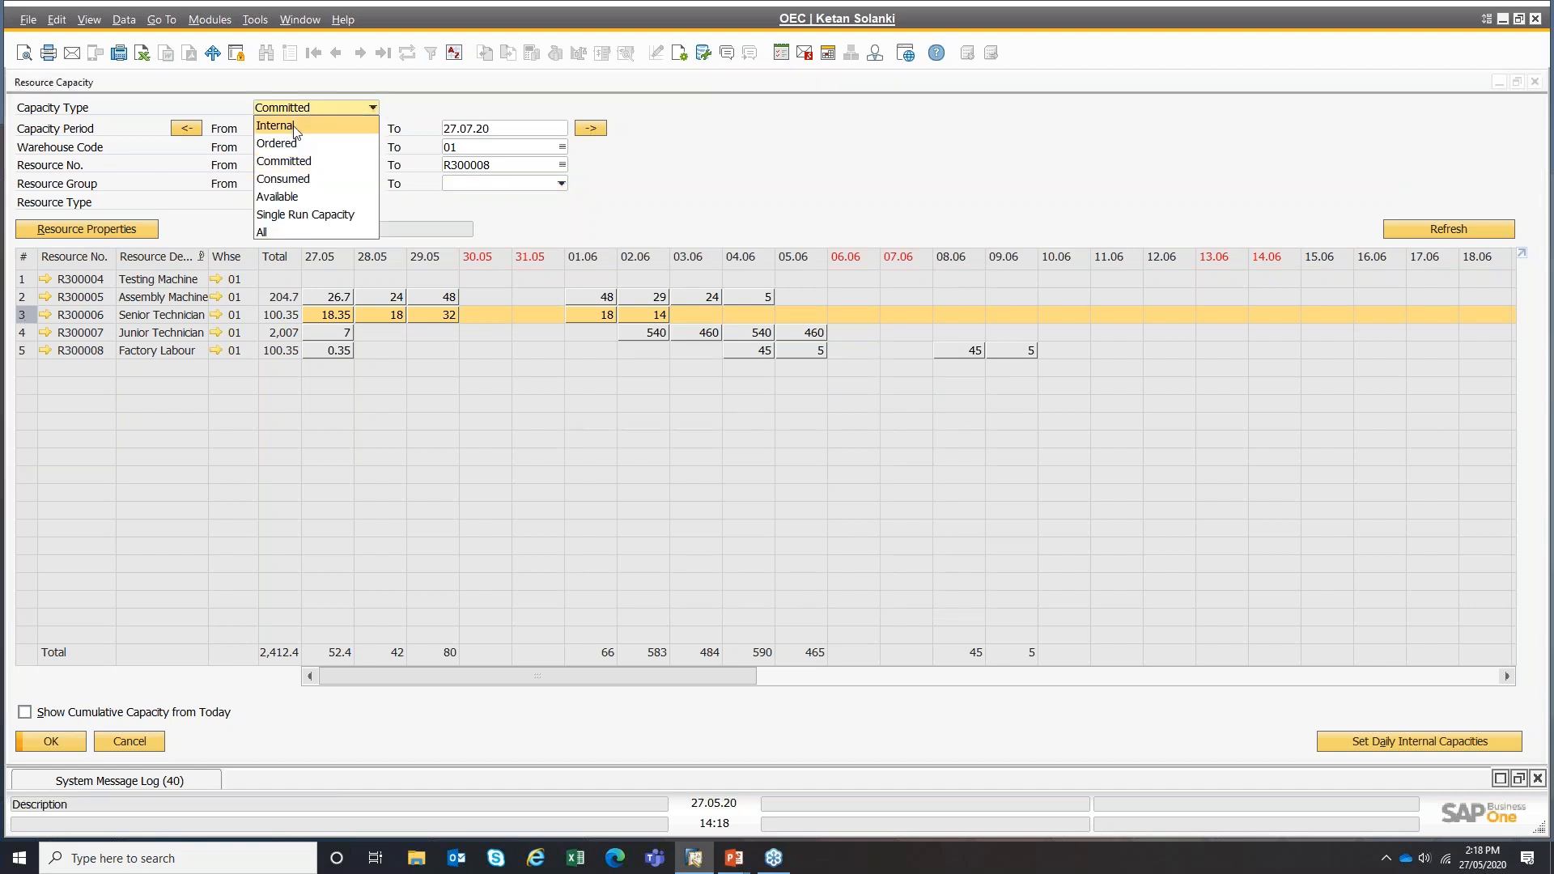
{"action": "left_click", "coordinate": [294, 130]}
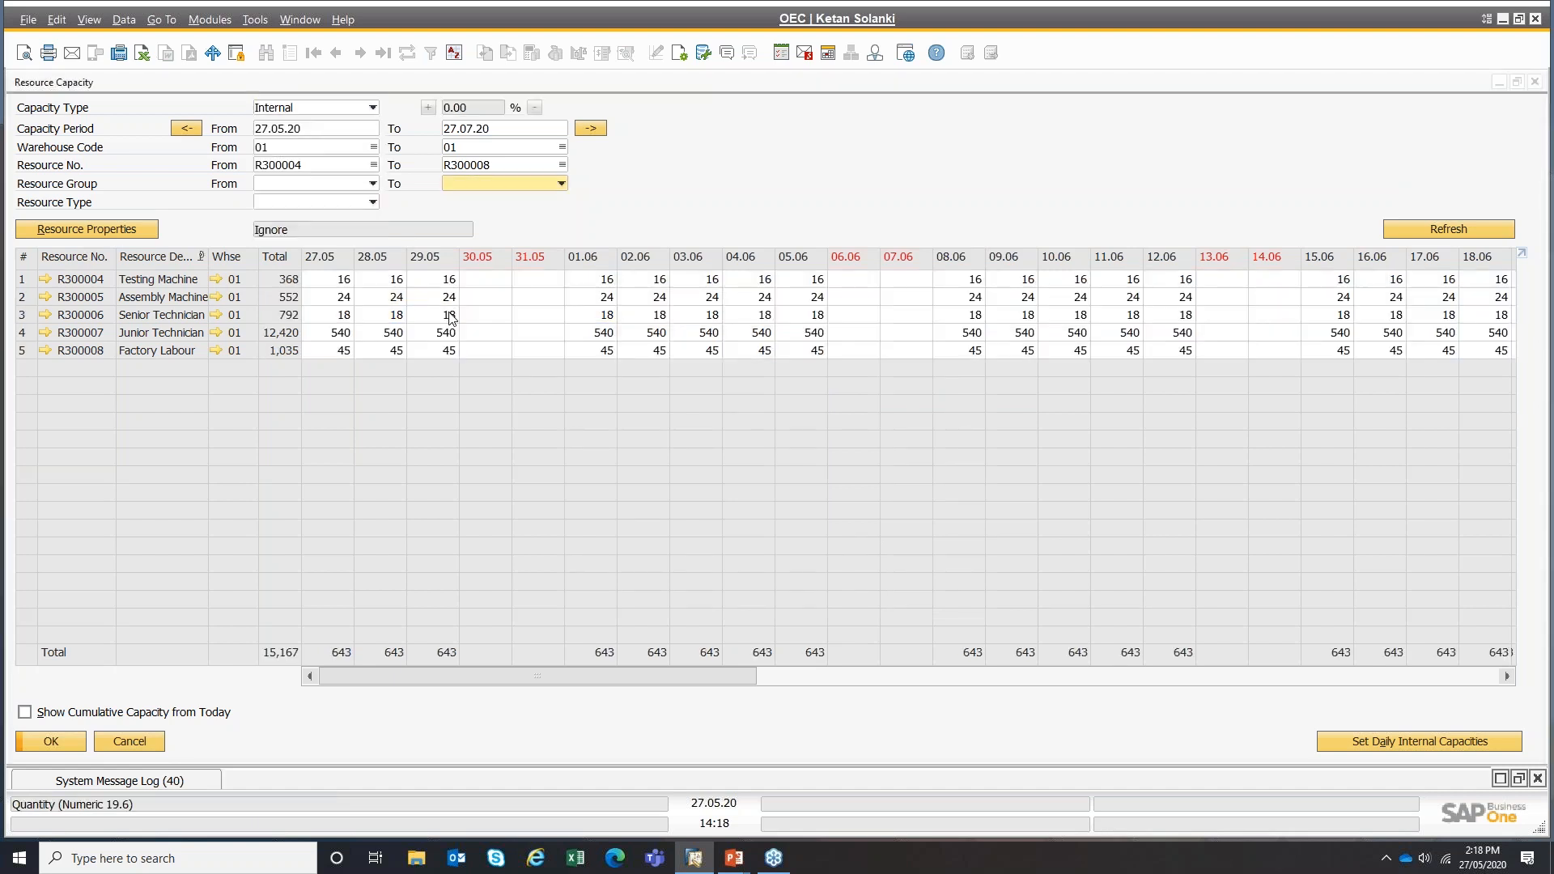
{"action": "left_click", "coordinate": [322, 108]}
{"action": "left_click", "coordinate": [296, 162]}
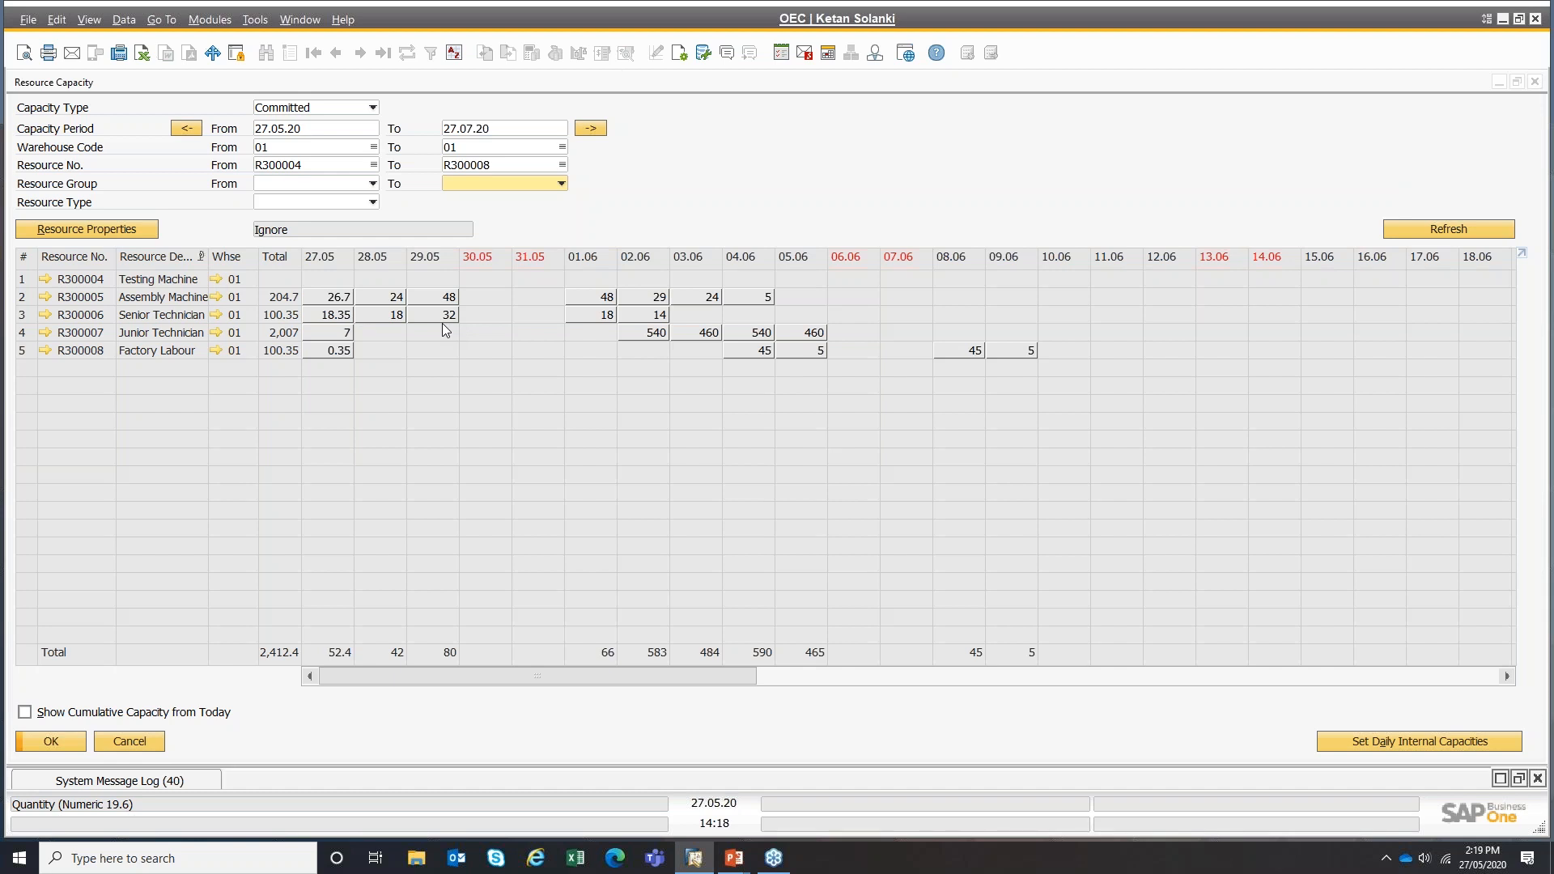
- View the Available capacities cumulatively from today, highlight the Assembly Machine R300005, and close the capacity table
{"action": "left_click", "coordinate": [278, 112]}
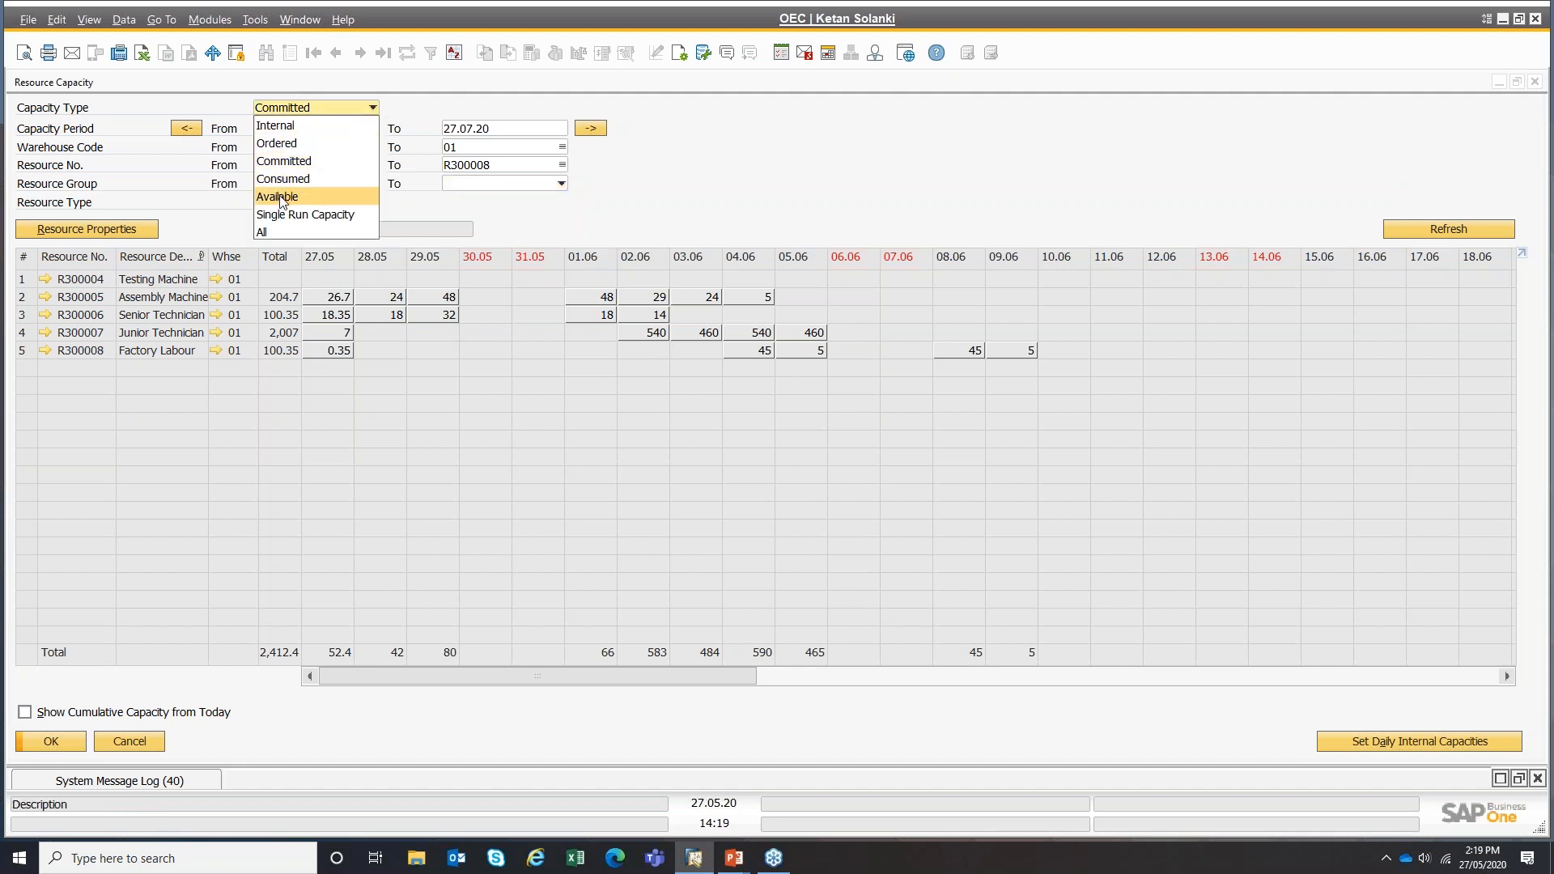
{"action": "left_click", "coordinate": [283, 199]}
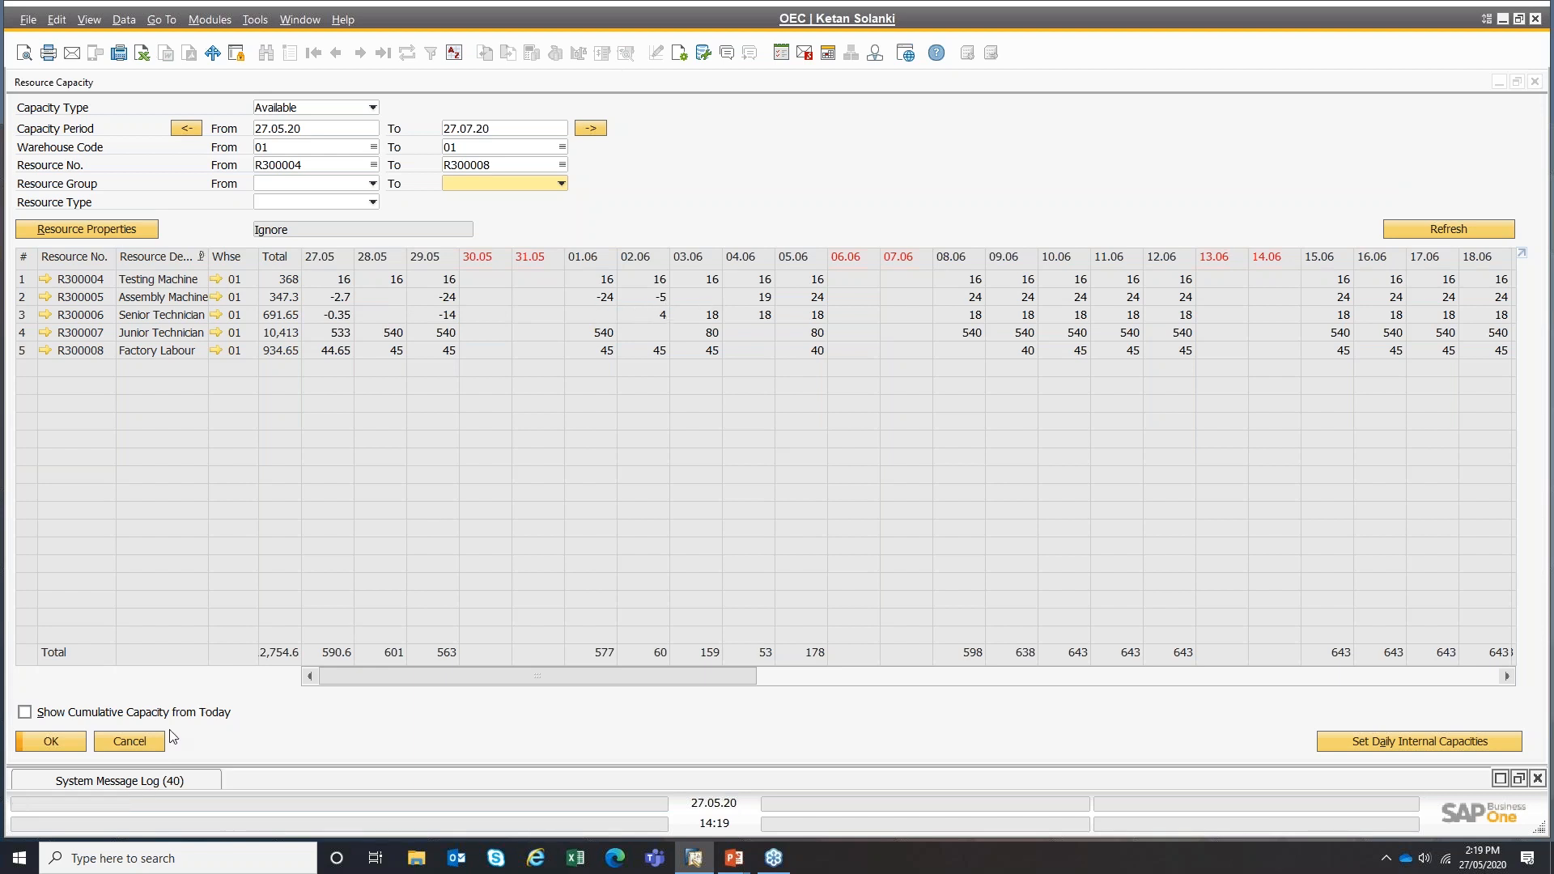
{"action": "left_click", "coordinate": [25, 713]}
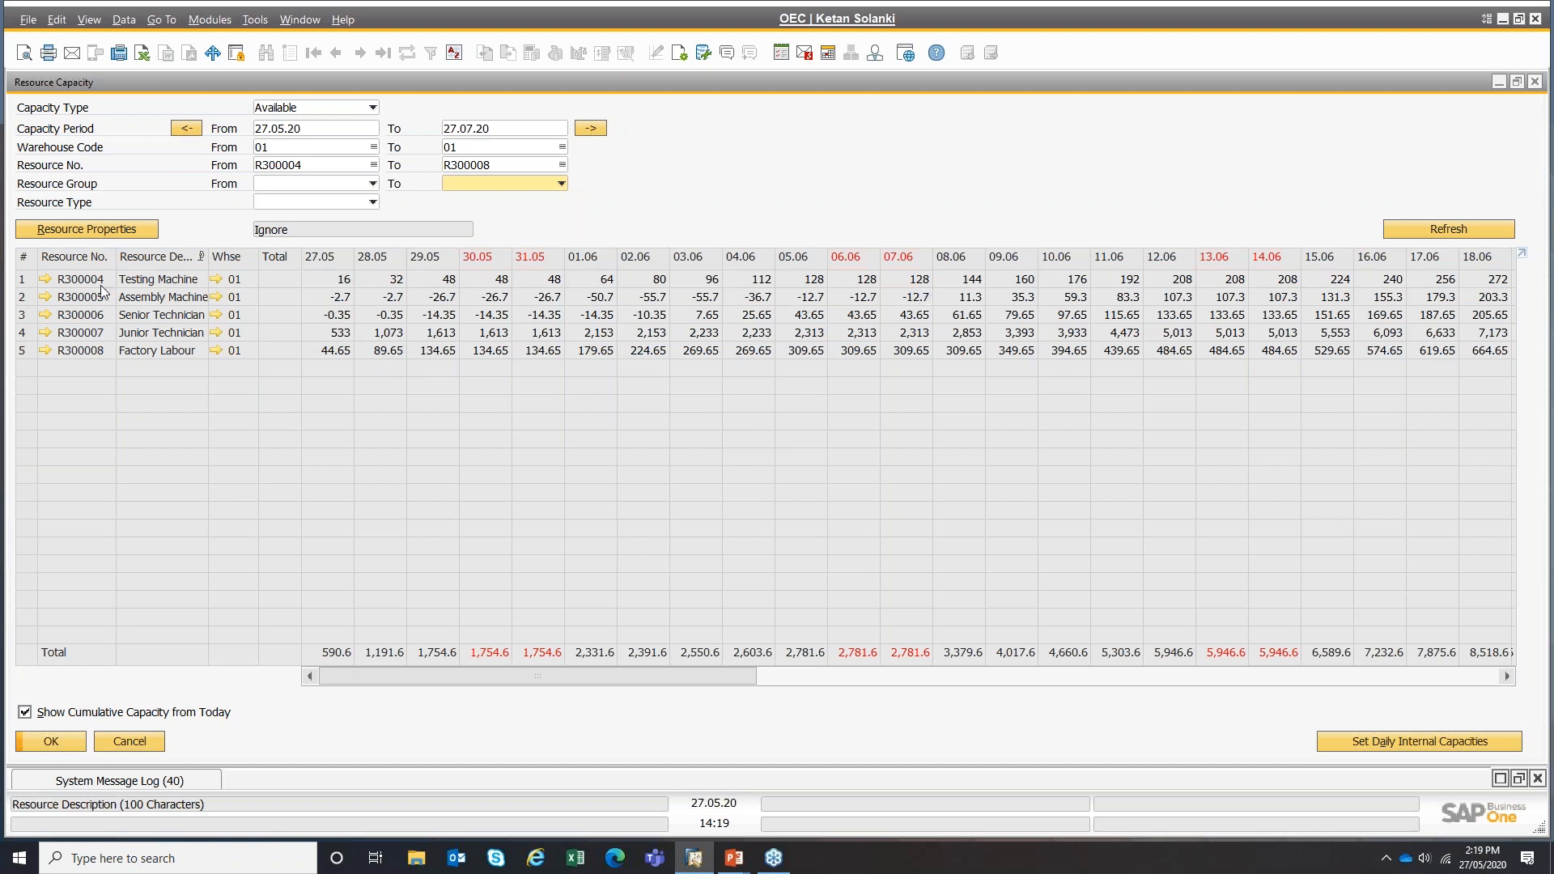
{"action": "left_click", "coordinate": [24, 299]}
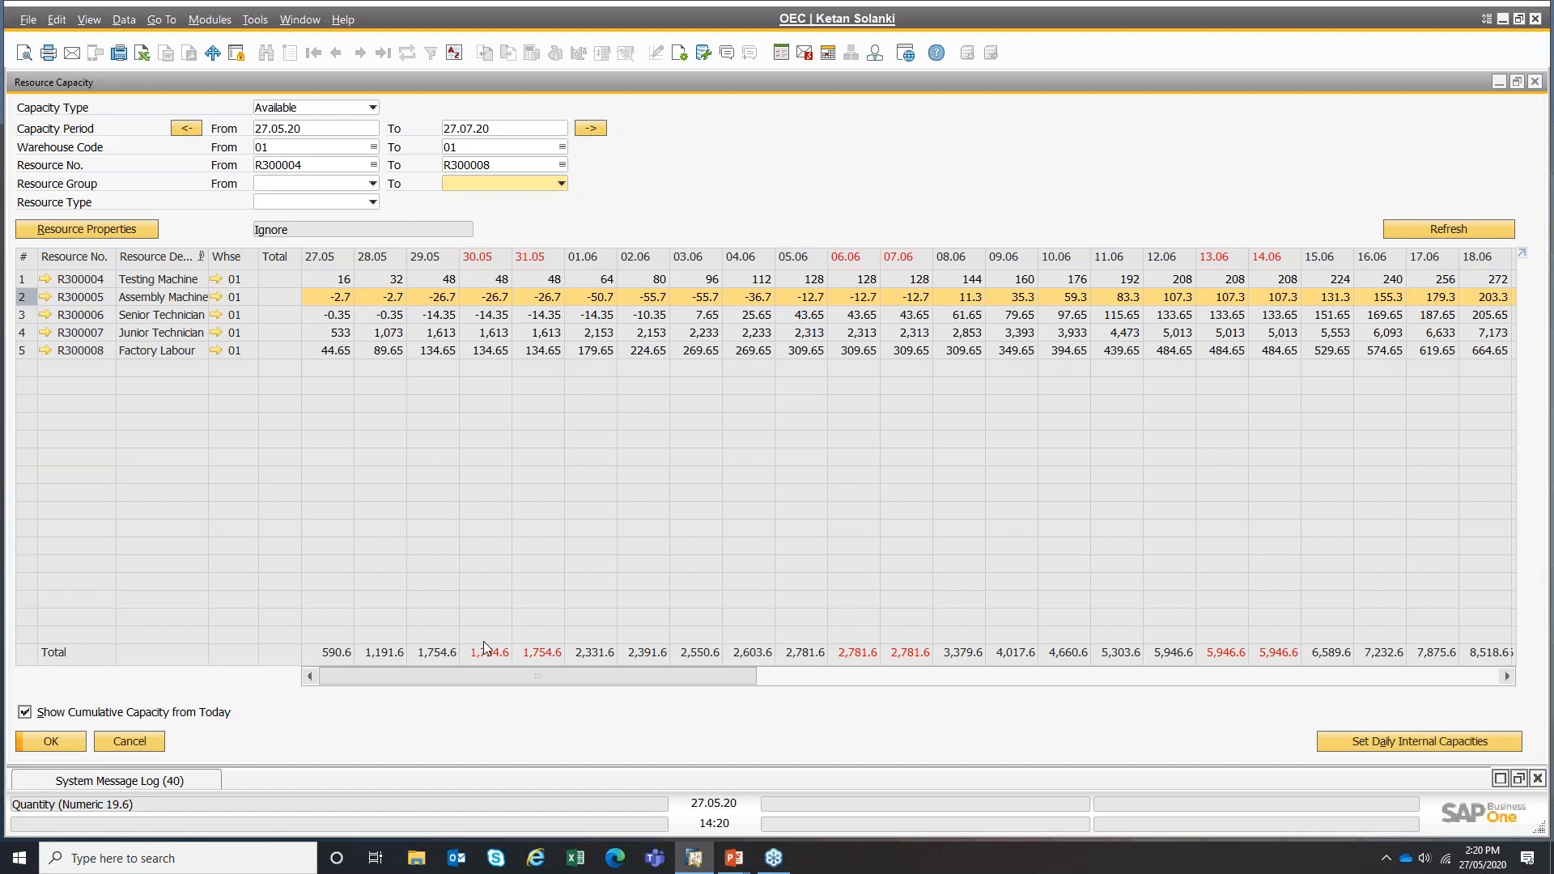
{"action": "left_click", "coordinate": [132, 741]}
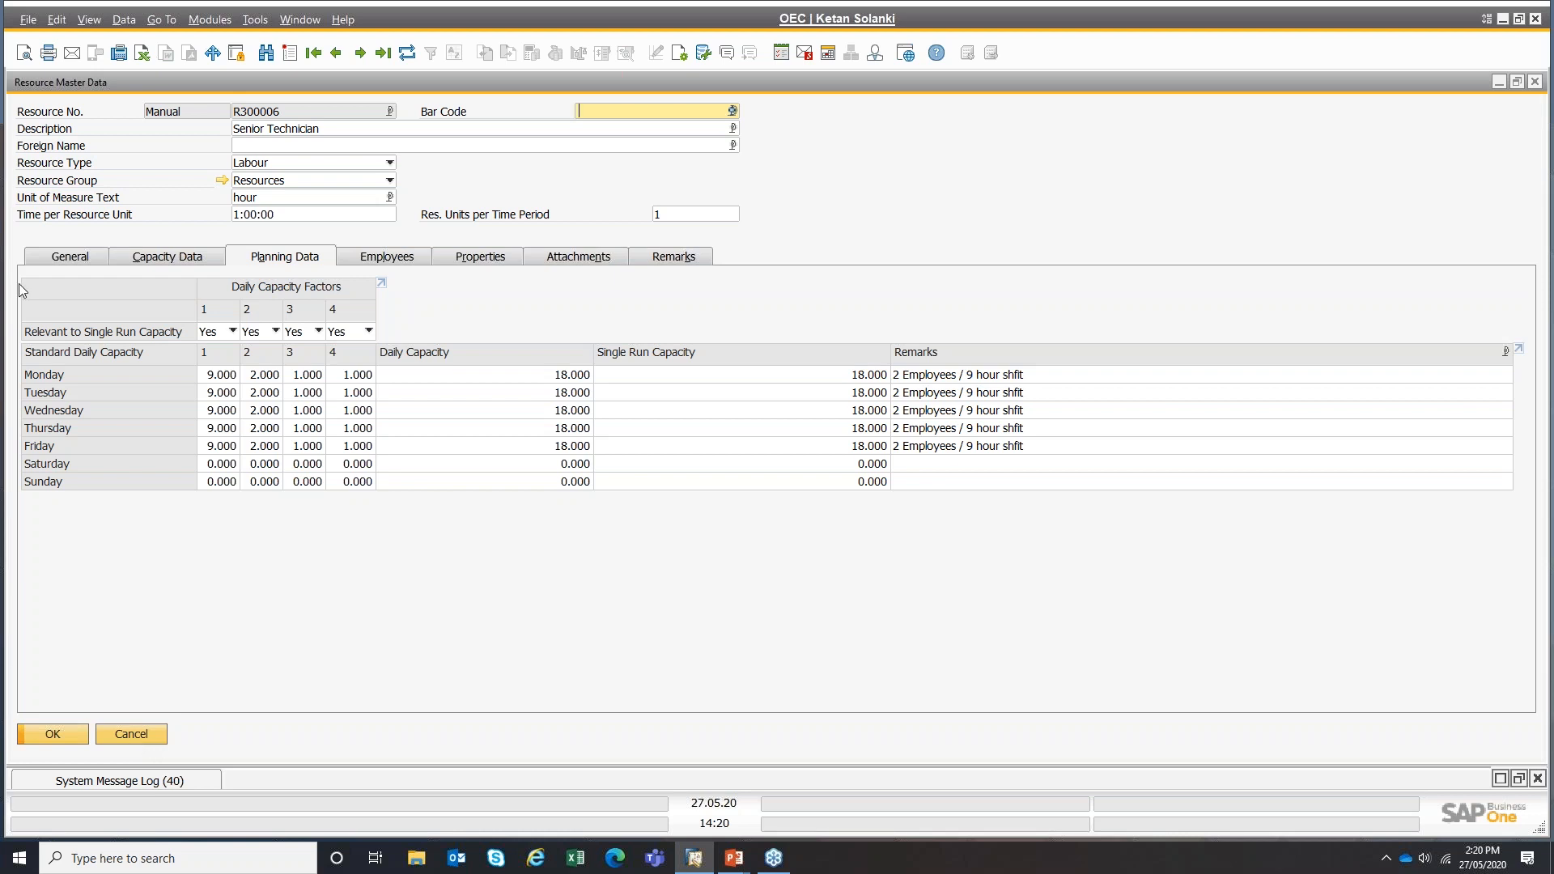
- Review R300006's general data and its resource allocation options, keep Start Date Forwards, and close the resource record
{"action": "left_click", "coordinate": [79, 257]}
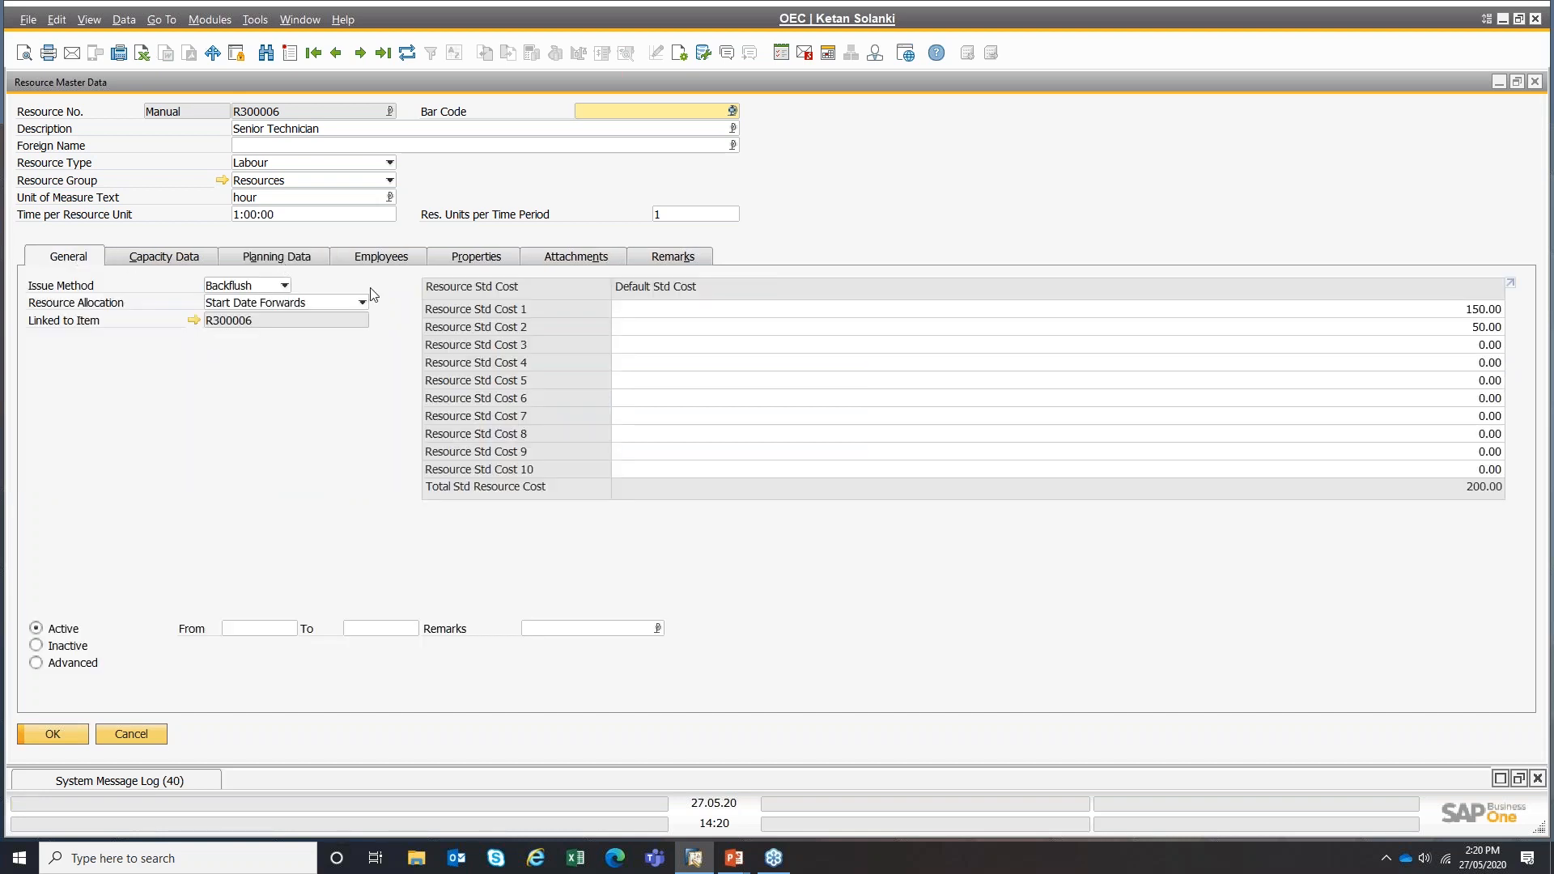
{"action": "left_click", "coordinate": [321, 303]}
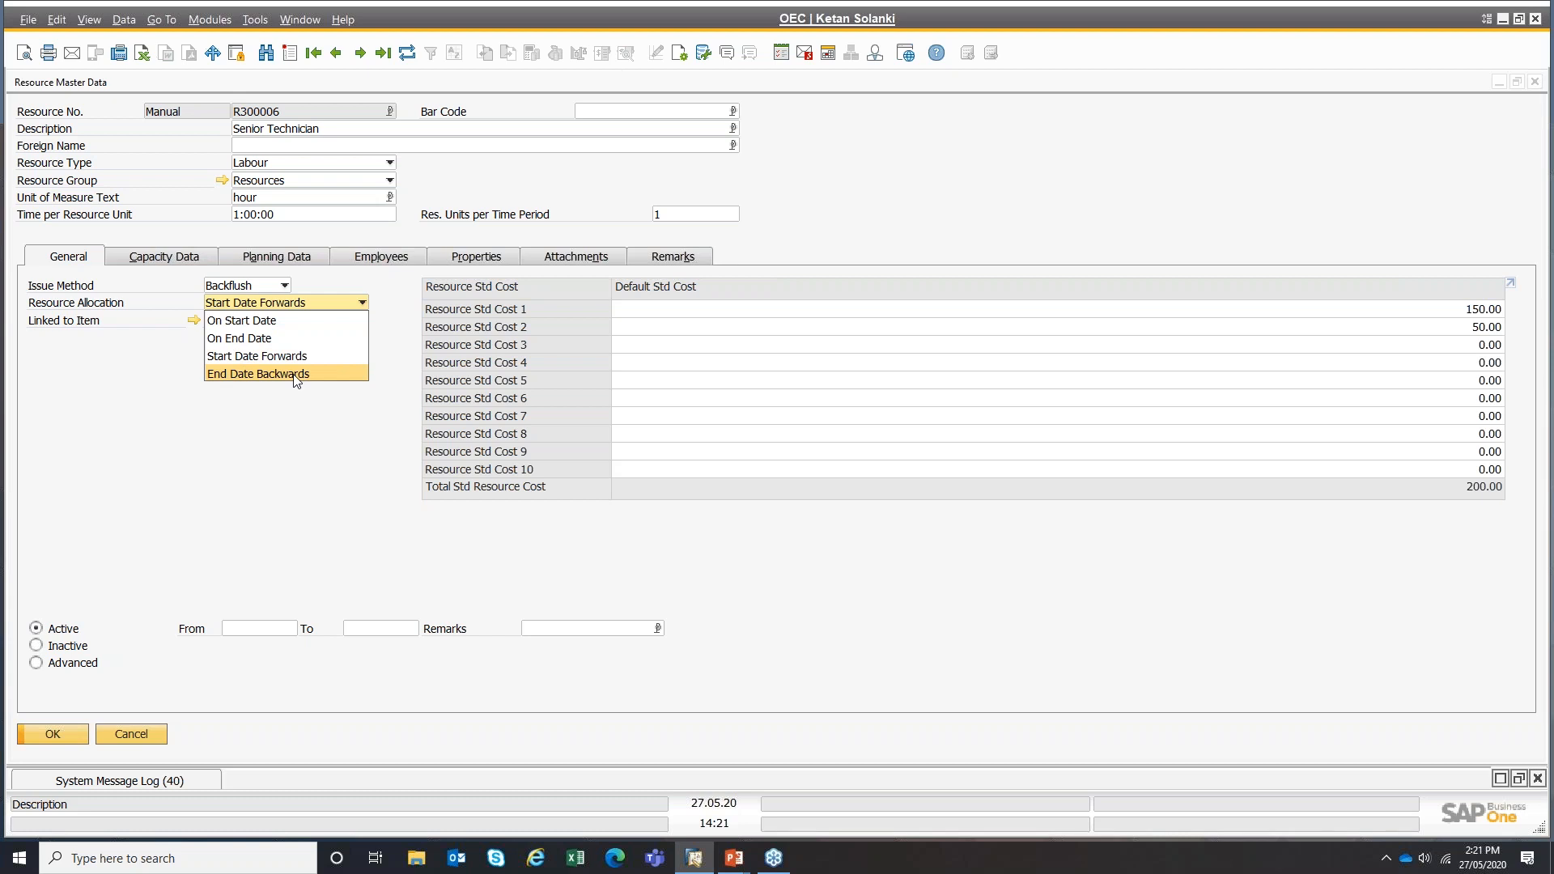
{"action": "left_click", "coordinate": [253, 648]}
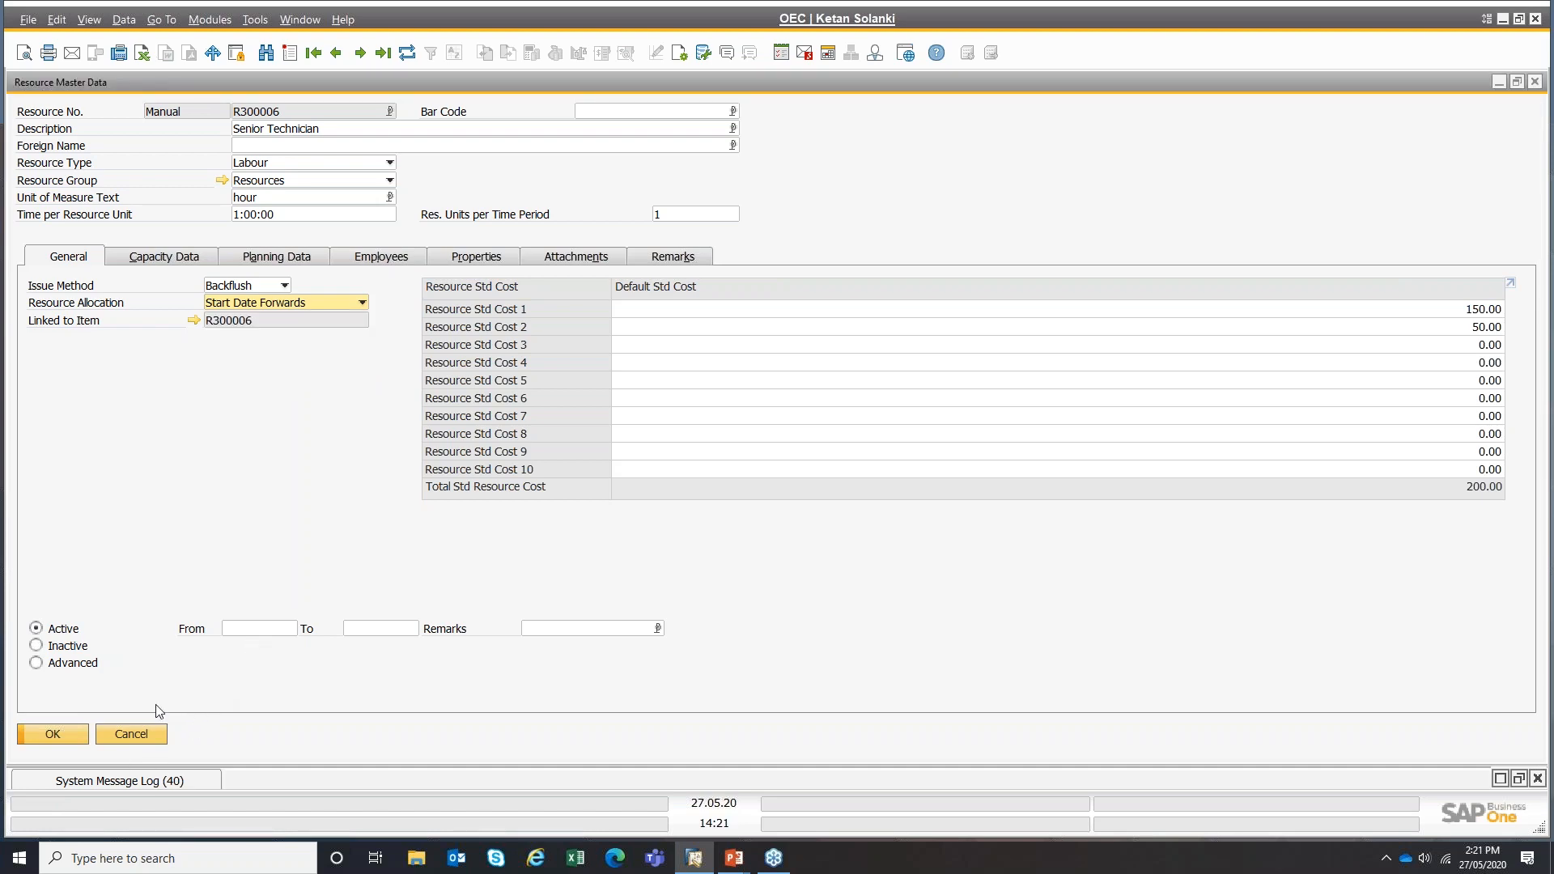
{"action": "left_click", "coordinate": [131, 734]}
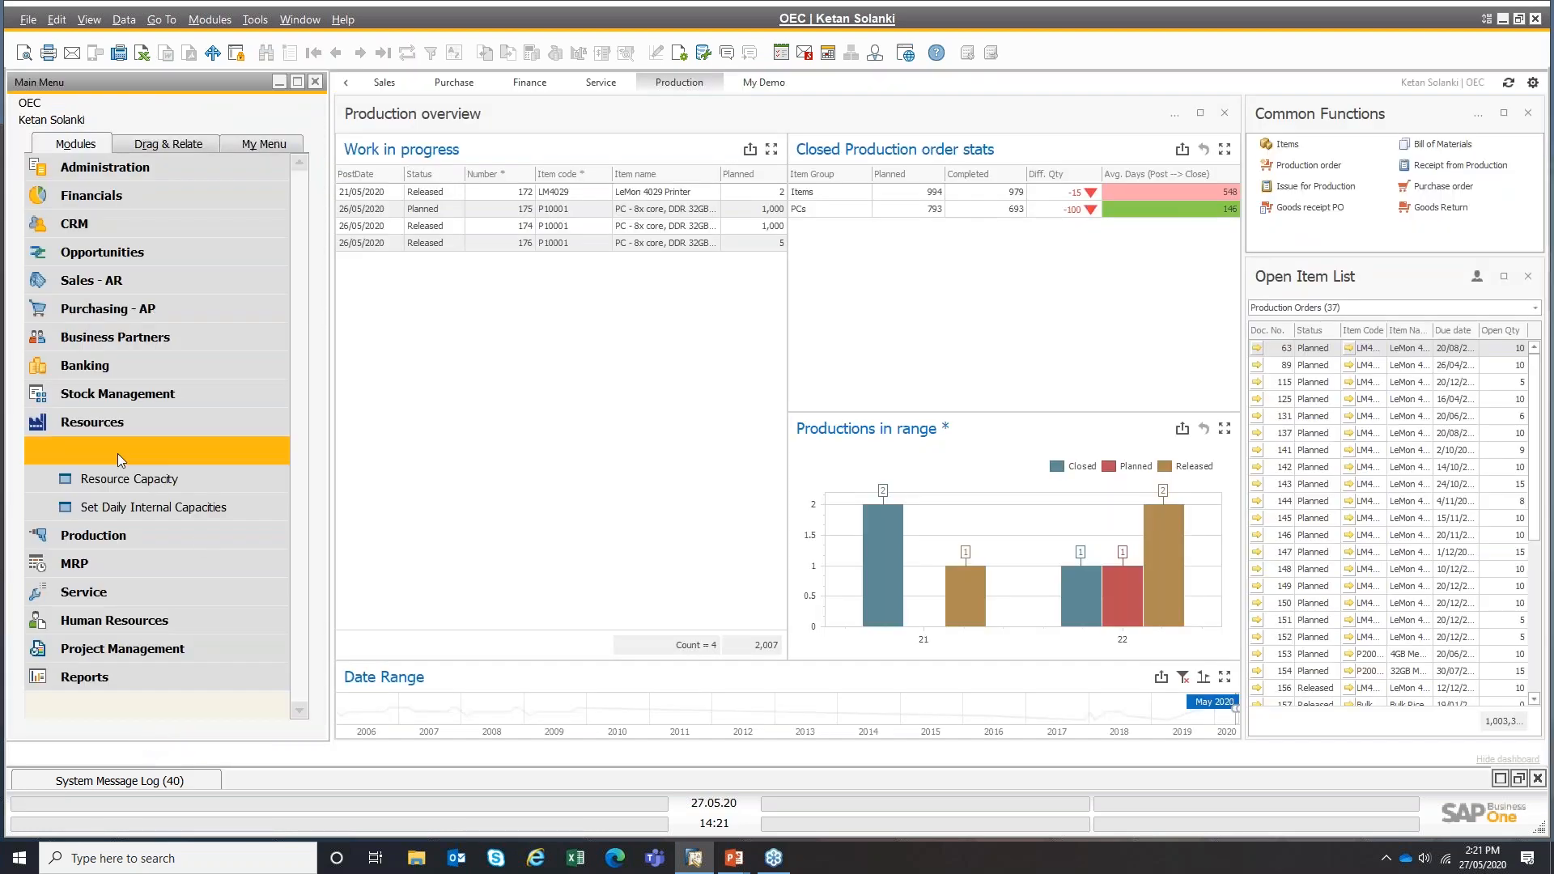
- Open the production route stages setup, examine the Assembly 1, Assembly 2 and Packing stages, and close it without changes
{"action": "left_click", "coordinate": [91, 167]}
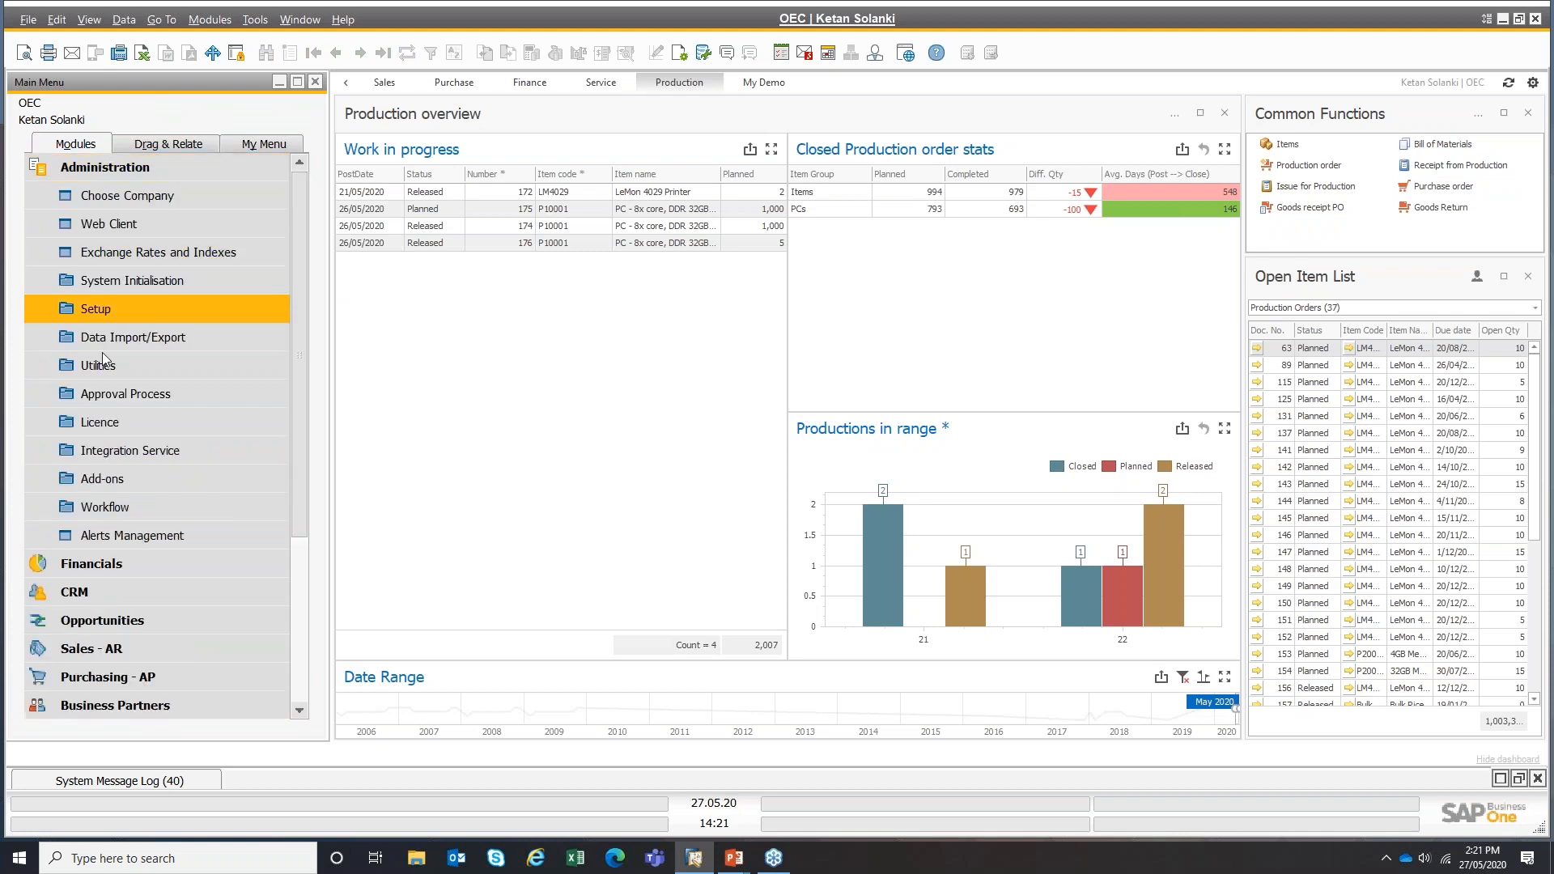
{"action": "left_click", "coordinate": [133, 318]}
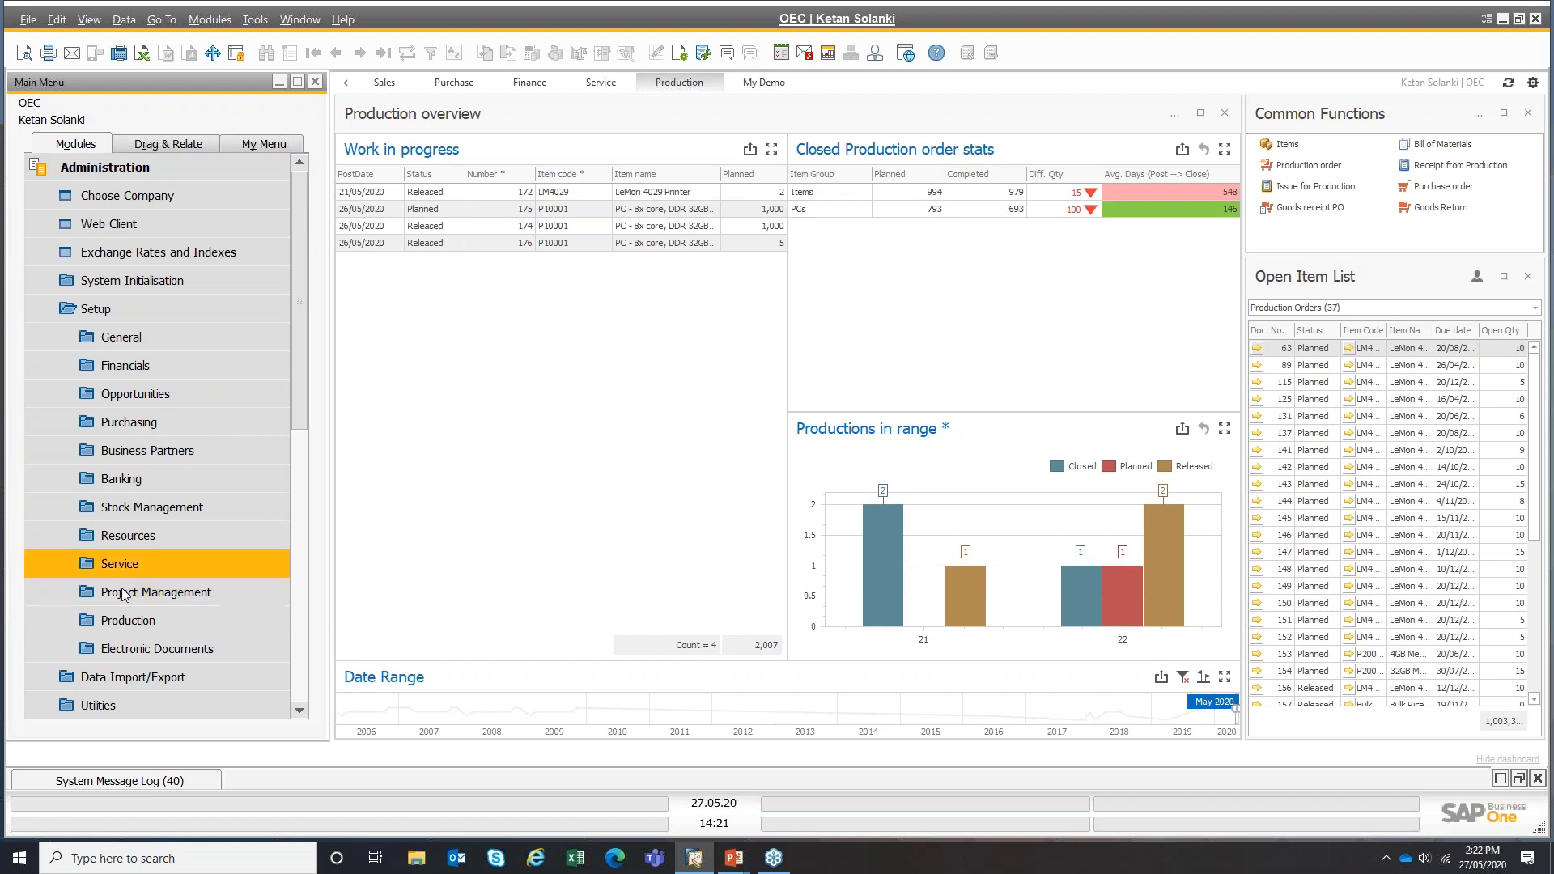
{"action": "left_click", "coordinate": [120, 625]}
{"action": "left_click", "coordinate": [124, 648]}
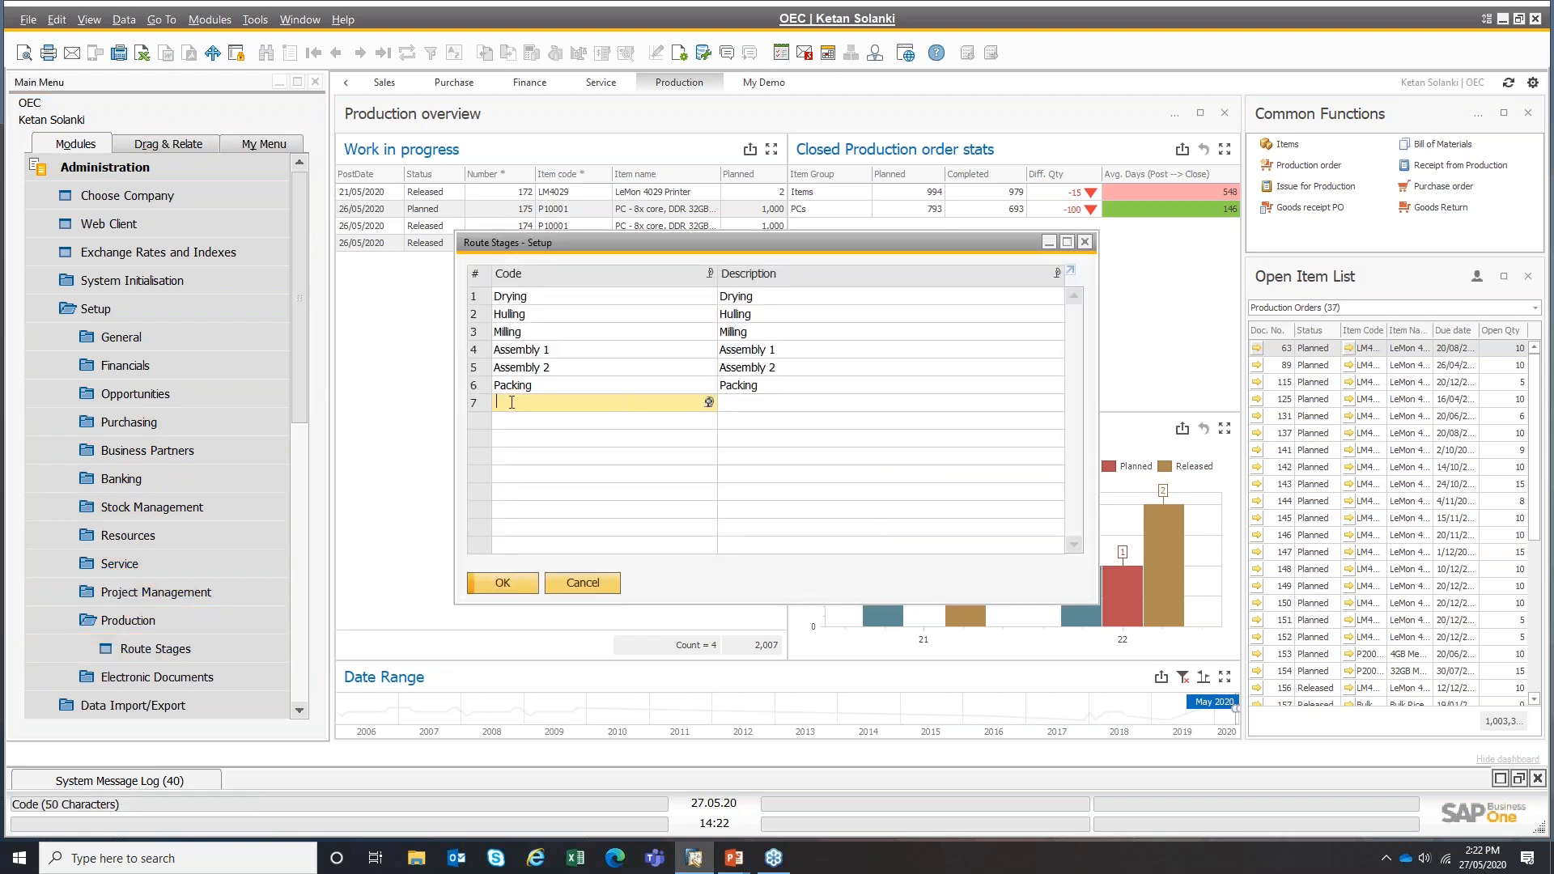
{"action": "left_click", "coordinate": [538, 352]}
{"action": "left_click", "coordinate": [526, 369]}
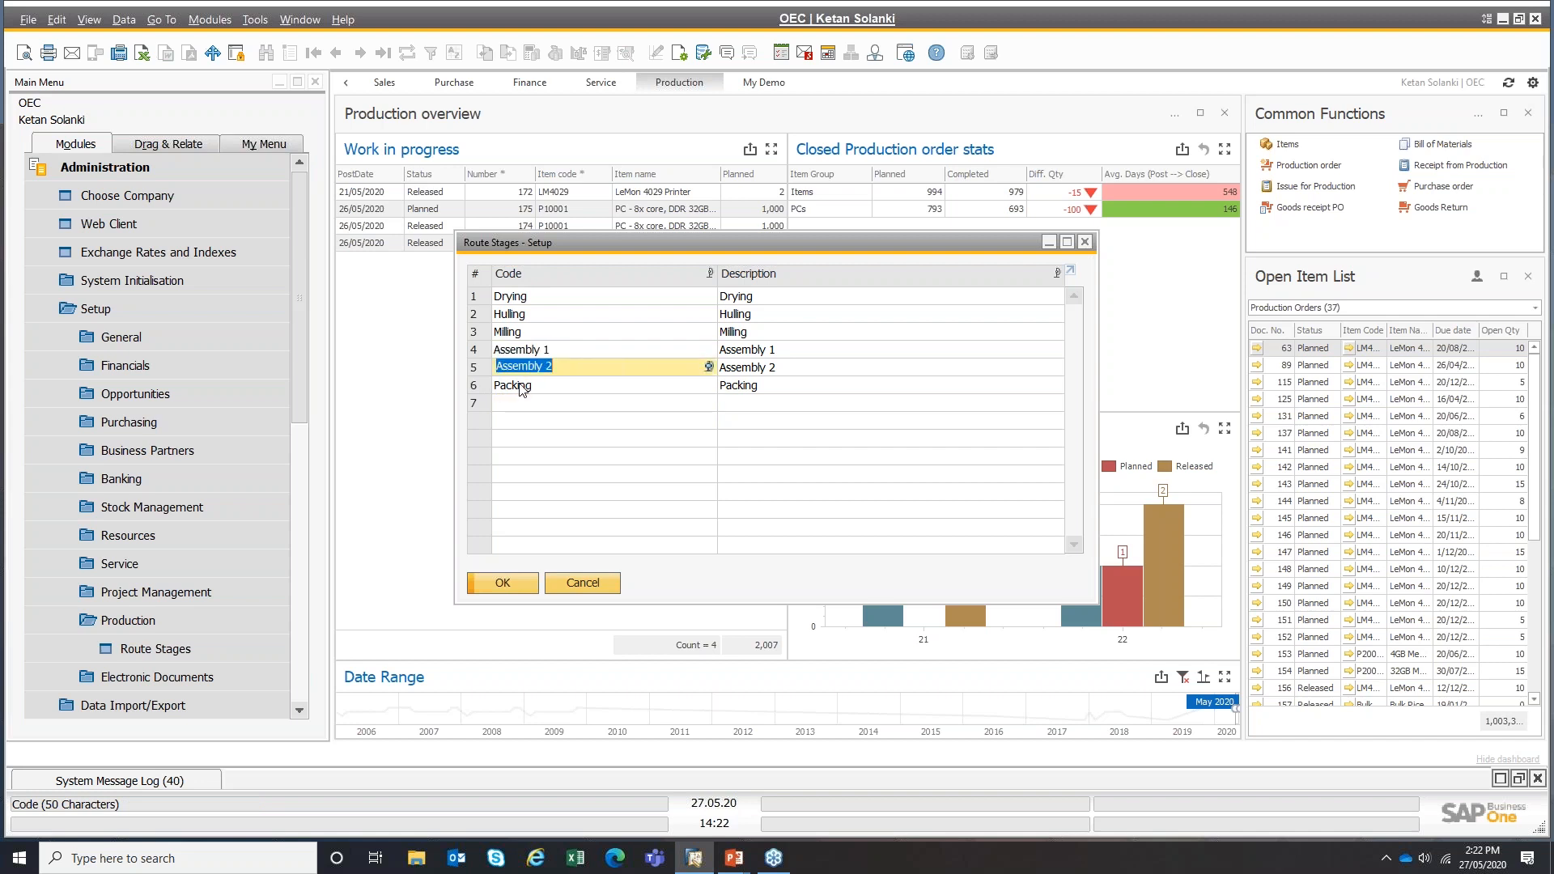
{"action": "left_click", "coordinate": [521, 389]}
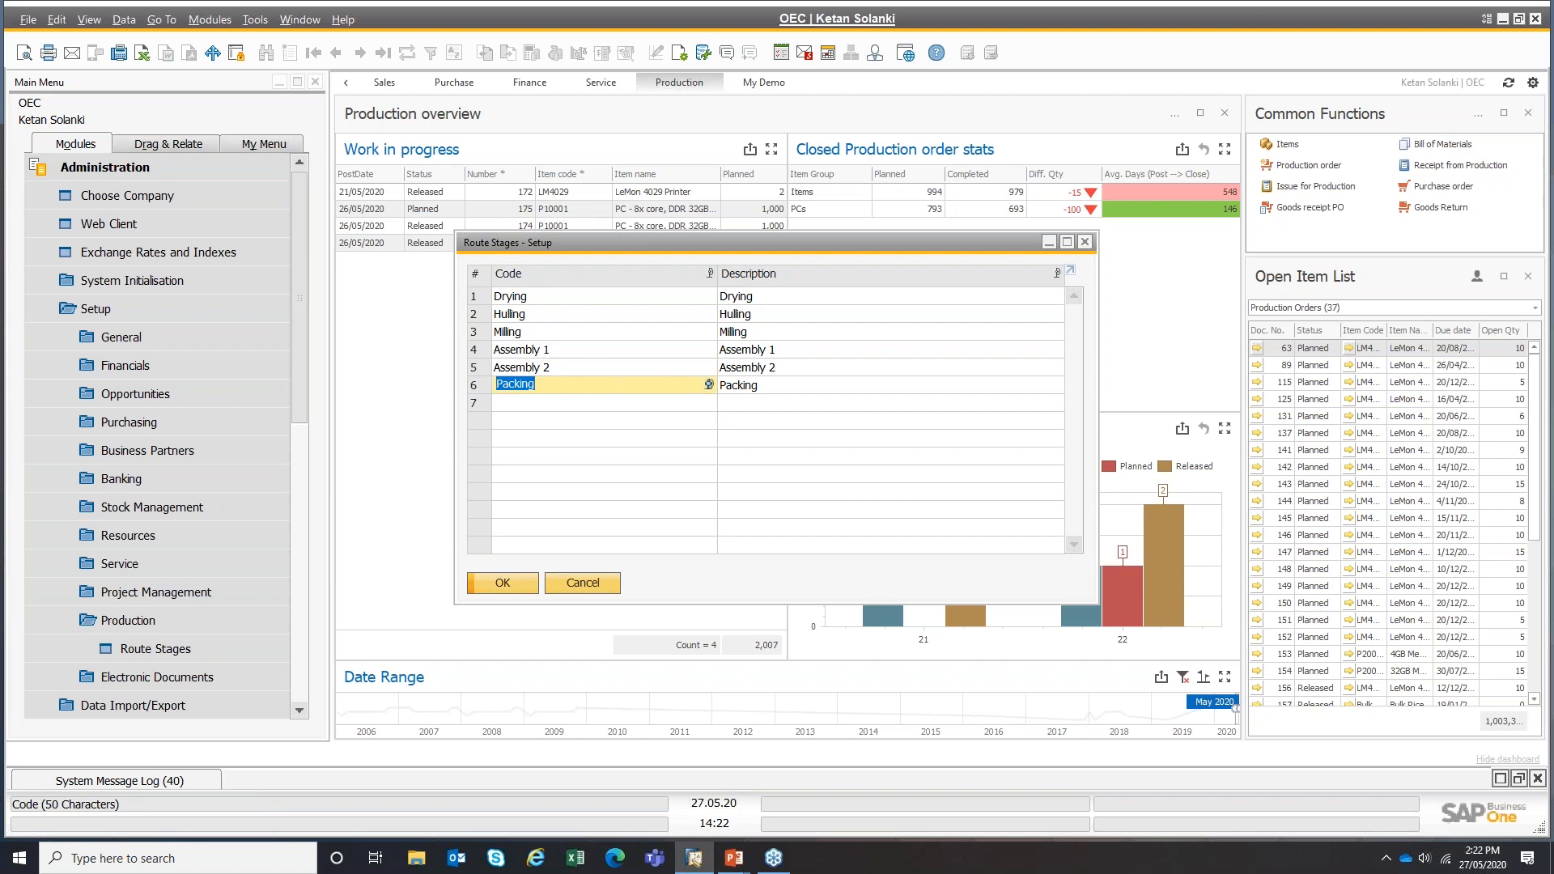
{"action": "left_click", "coordinate": [584, 584]}
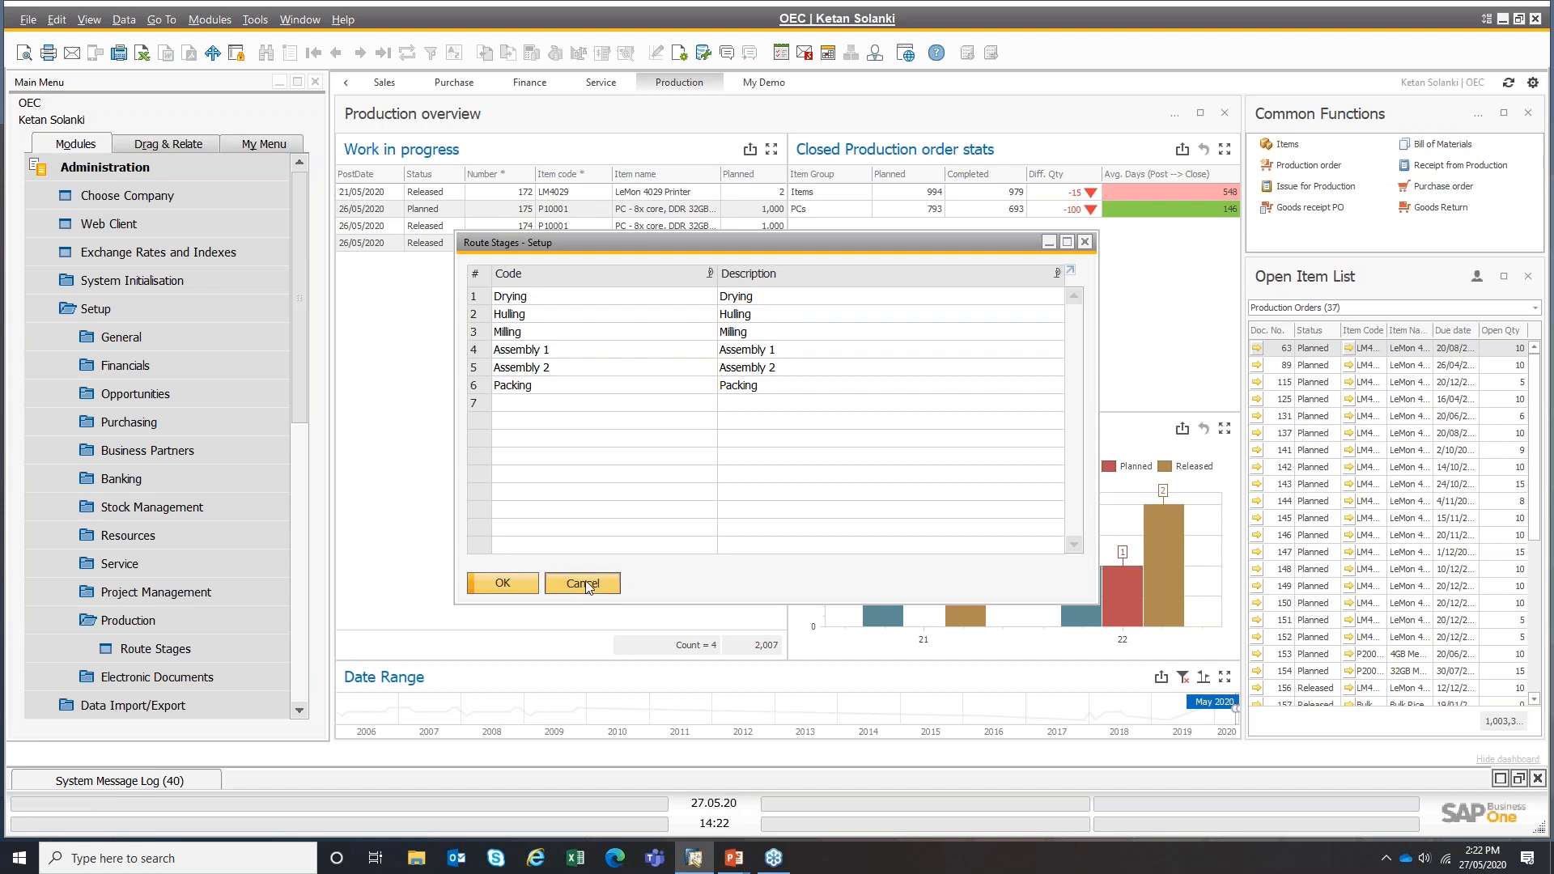
- Open the production Bill of Materials form and examine the available BOM types without choosing one
{"action": "left_click", "coordinate": [128, 167]}
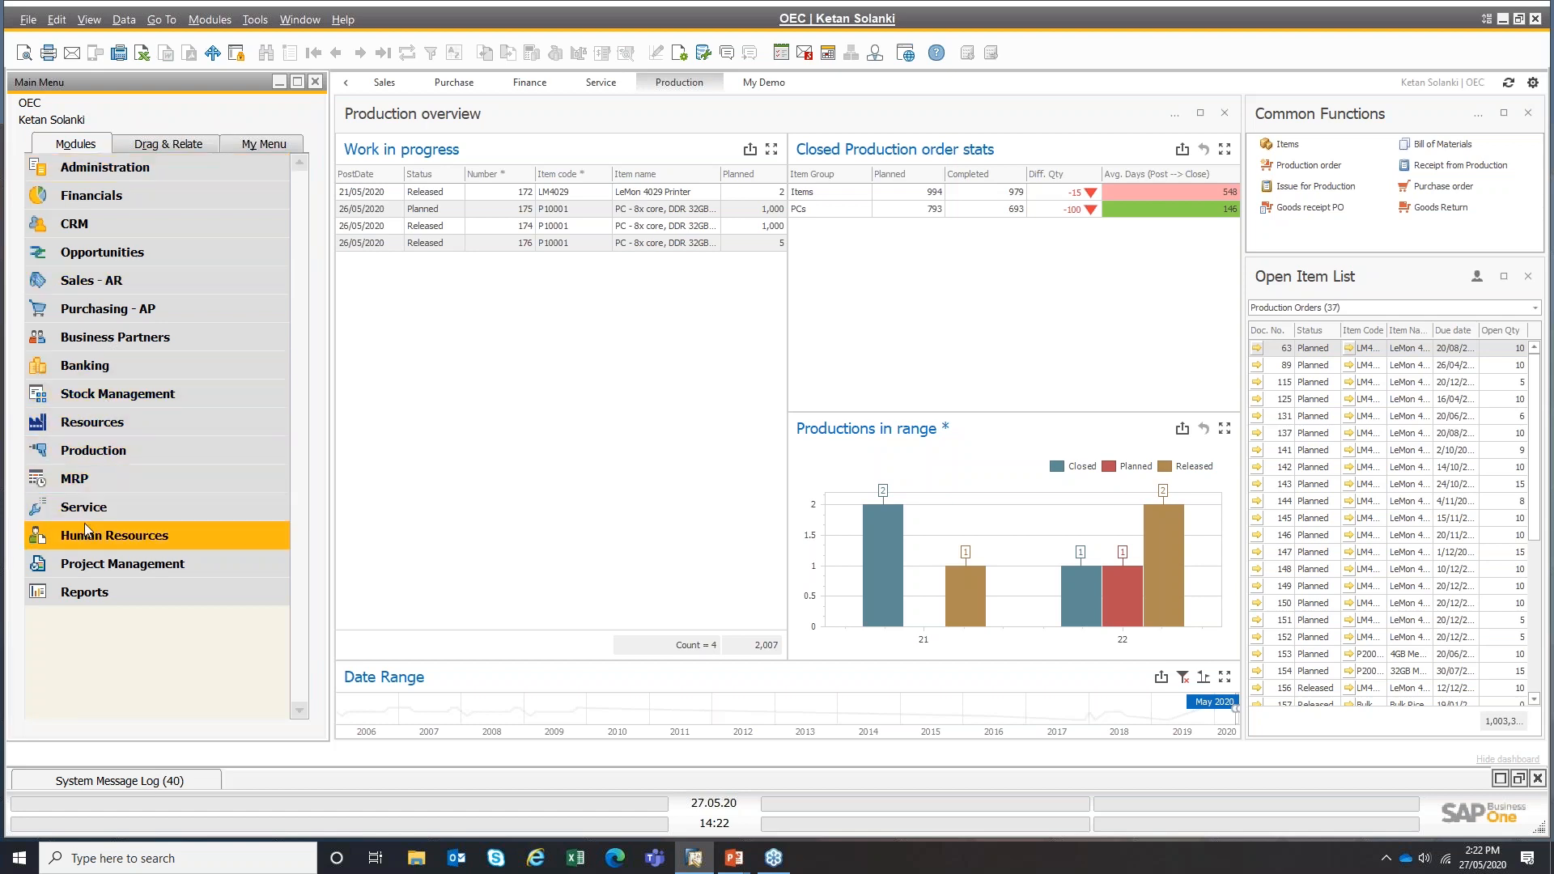
{"action": "left_click", "coordinate": [99, 450]}
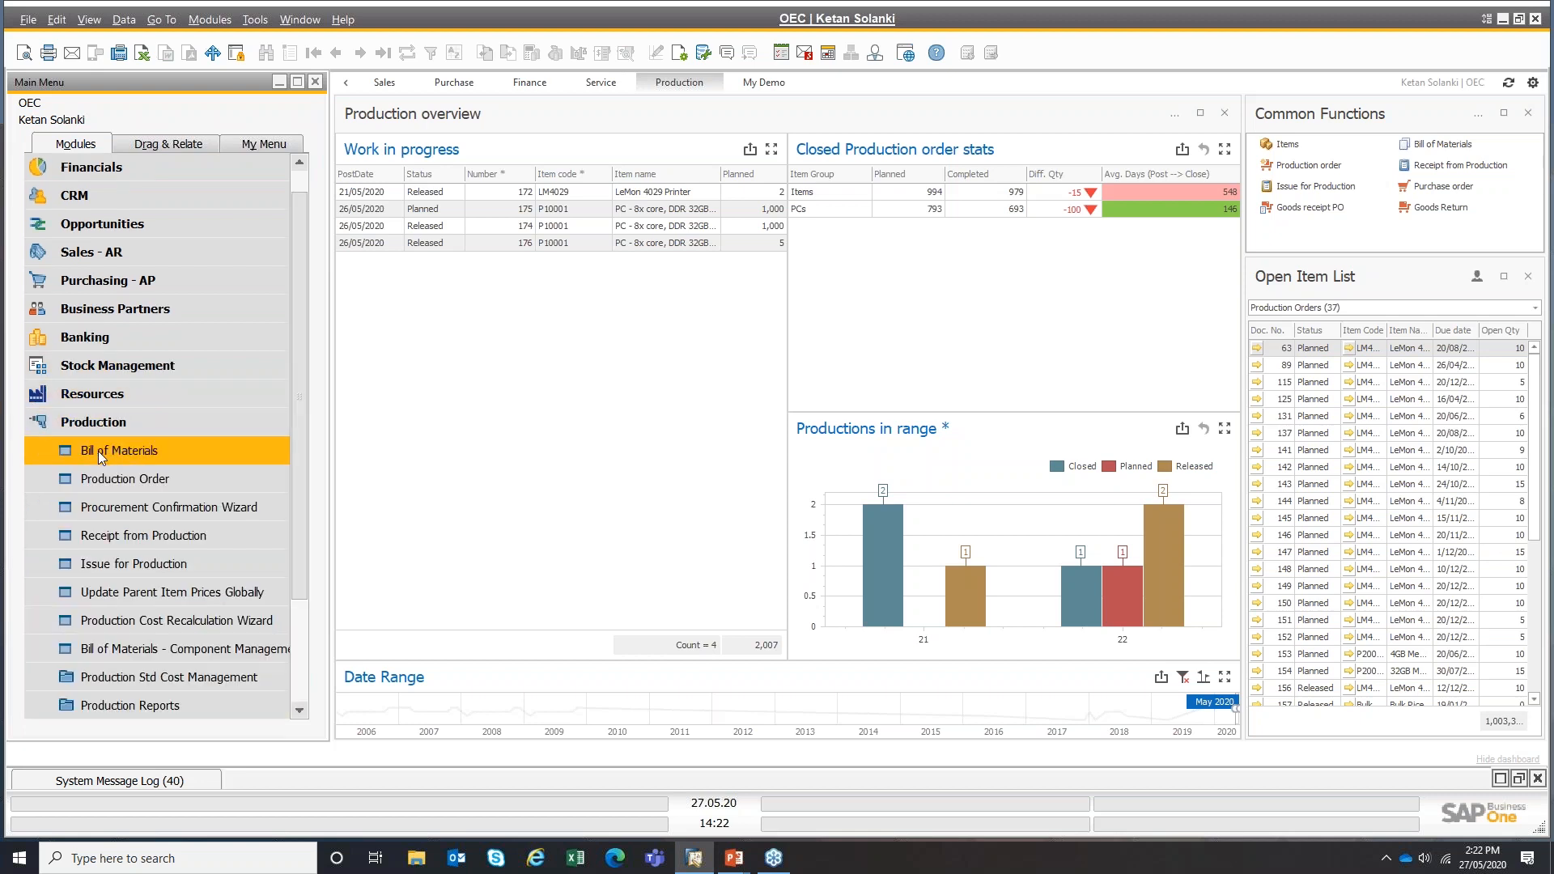
{"action": "left_click", "coordinate": [99, 450]}
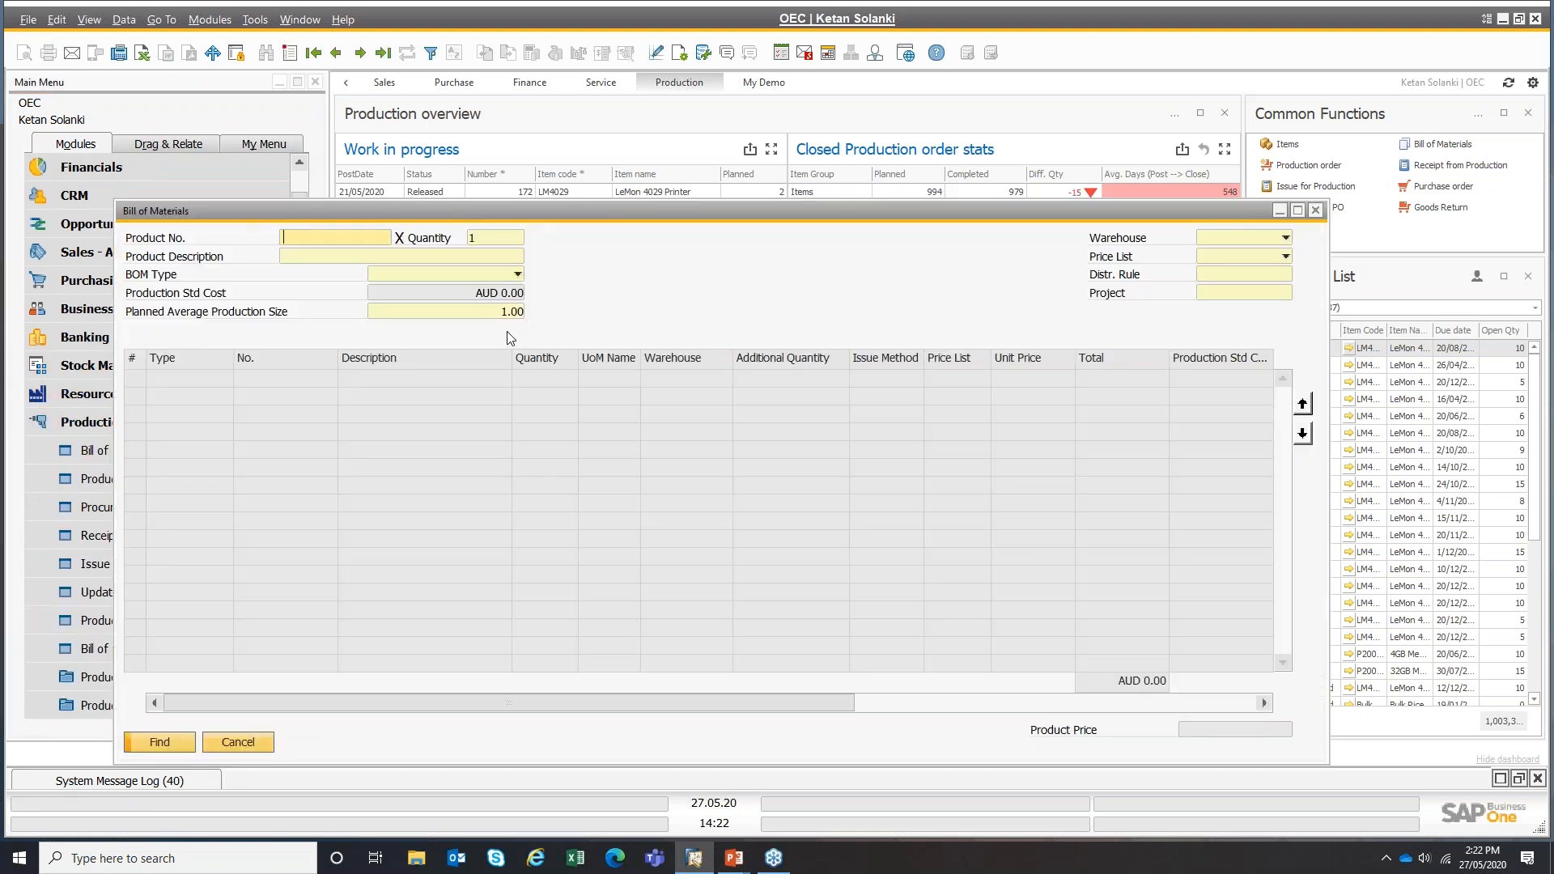
{"action": "left_click", "coordinate": [518, 275]}
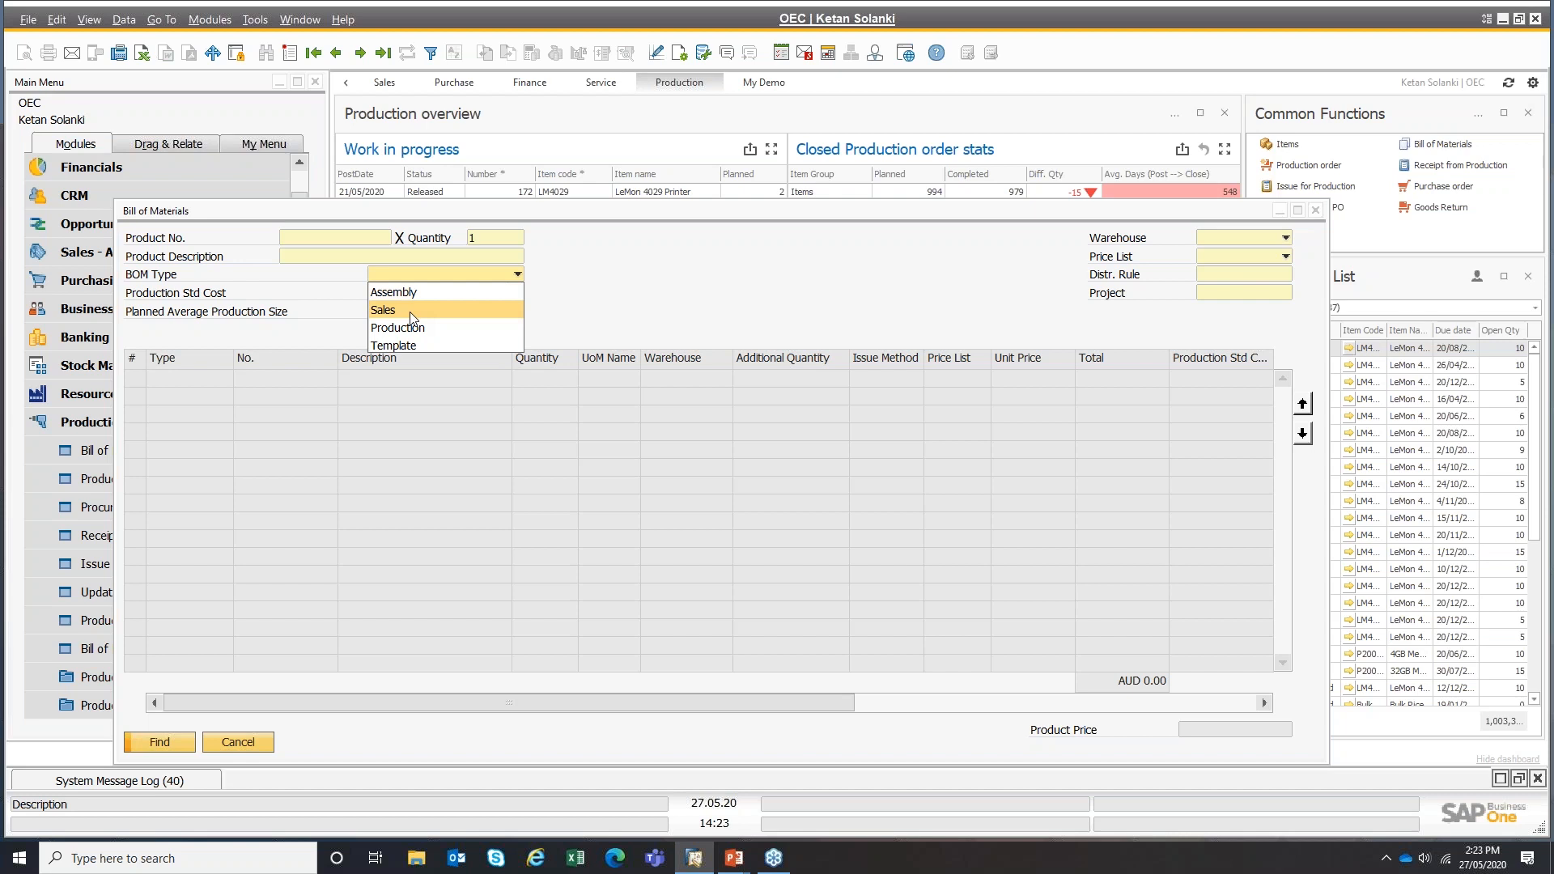
{"action": "left_click", "coordinate": [637, 266]}
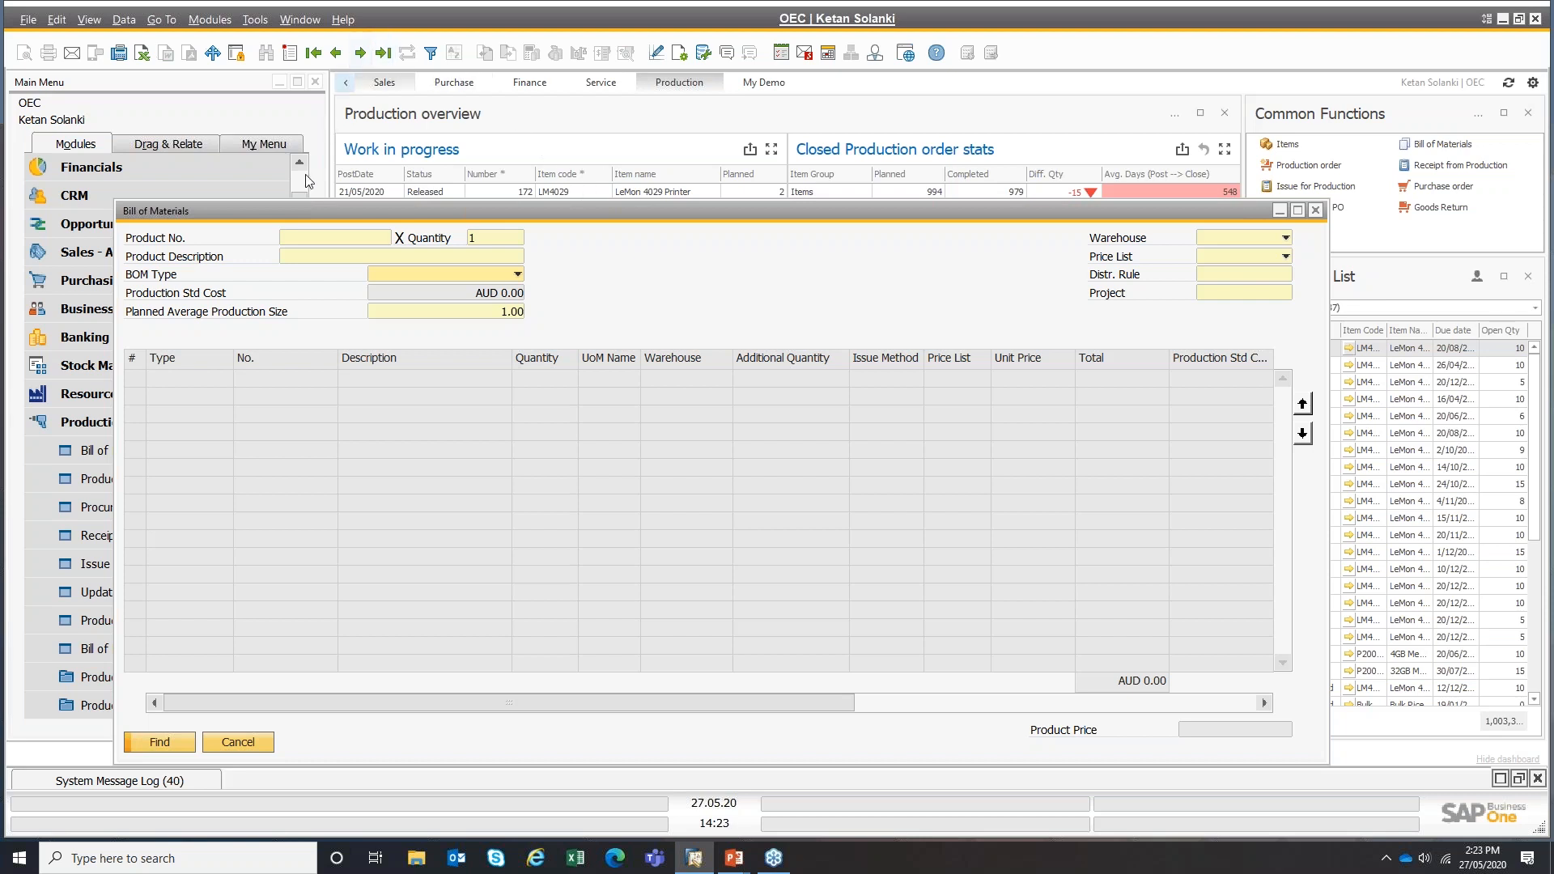
- Find the bill of materials whose BOM type is Assembly
{"action": "left_click", "coordinate": [479, 273]}
{"action": "left_click", "coordinate": [426, 292]}
{"action": "key", "text": "Return"}
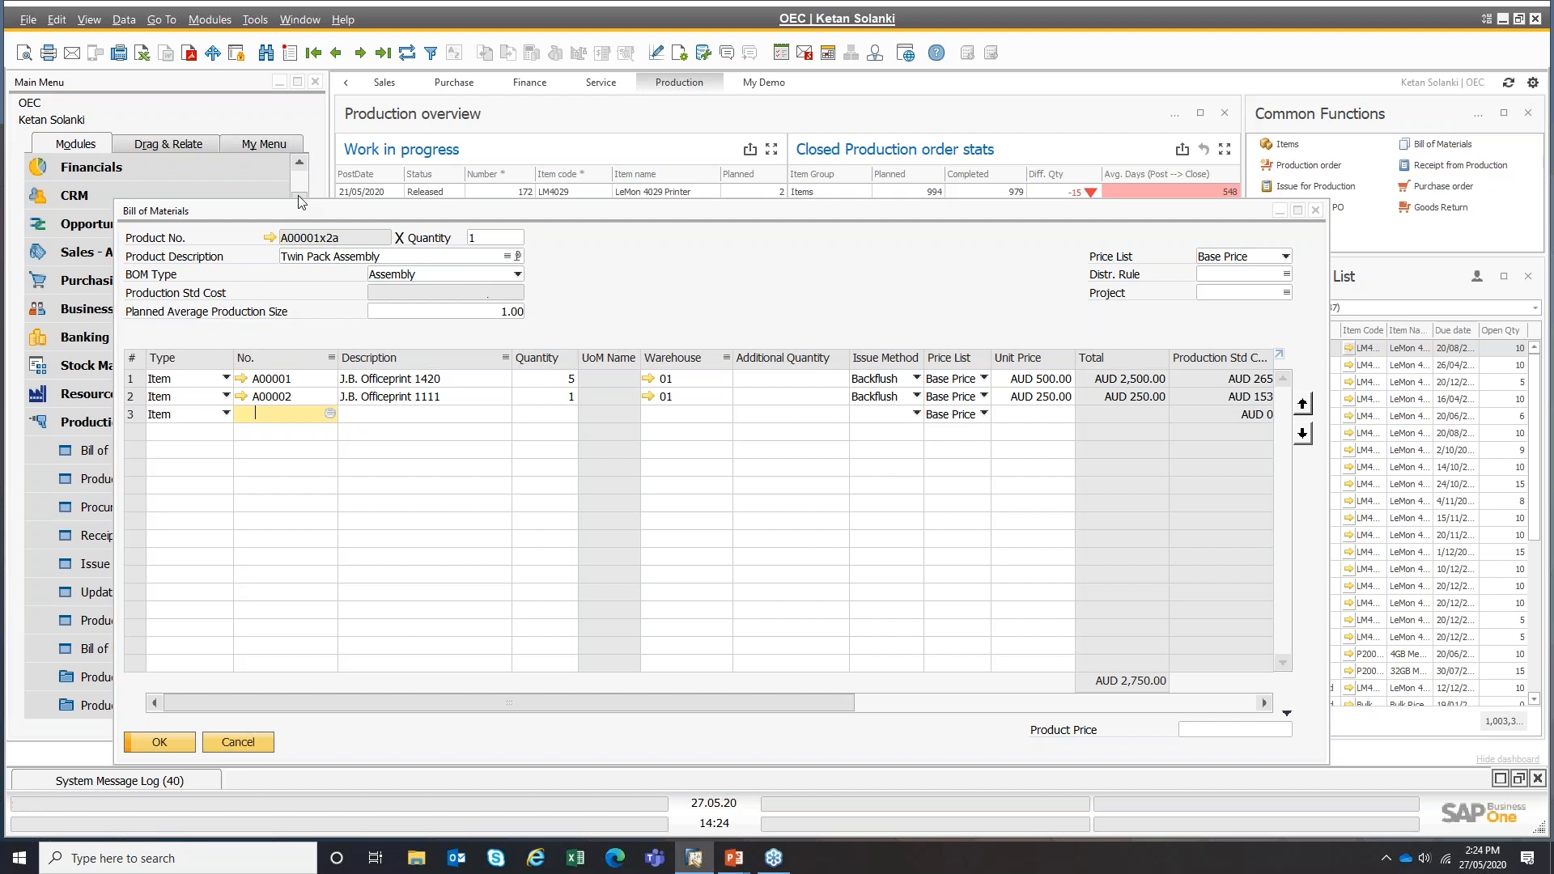
- Check the Assembly BOM's component lines and browse to the Sales-type bill of materials A00001x2, Twin Pack
{"action": "double_click", "coordinate": [297, 397]}
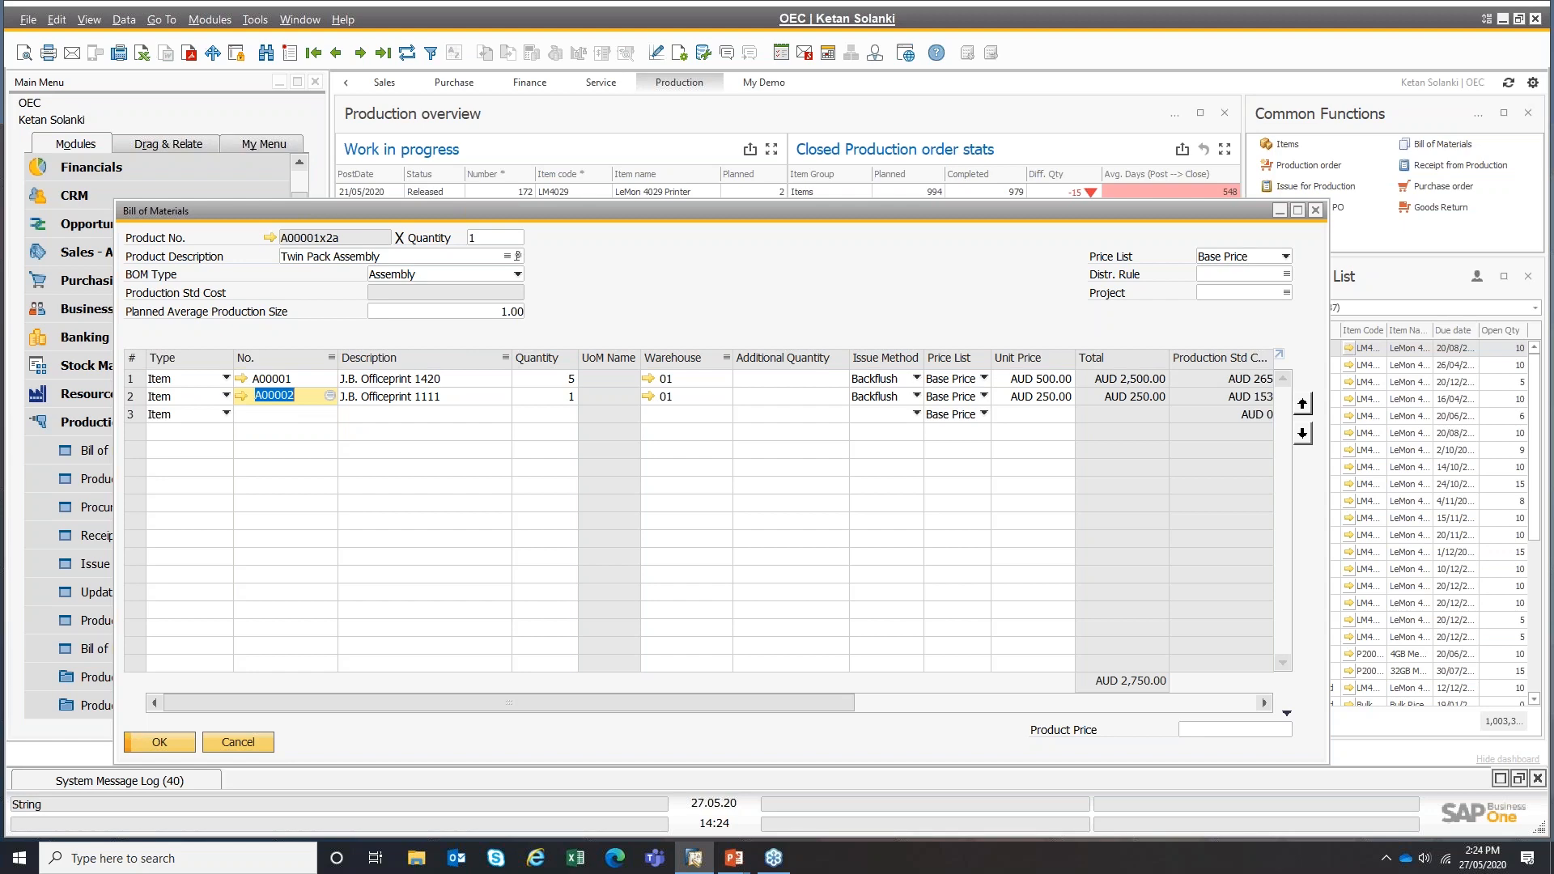
{"action": "key", "text": "ctrl+Right"}
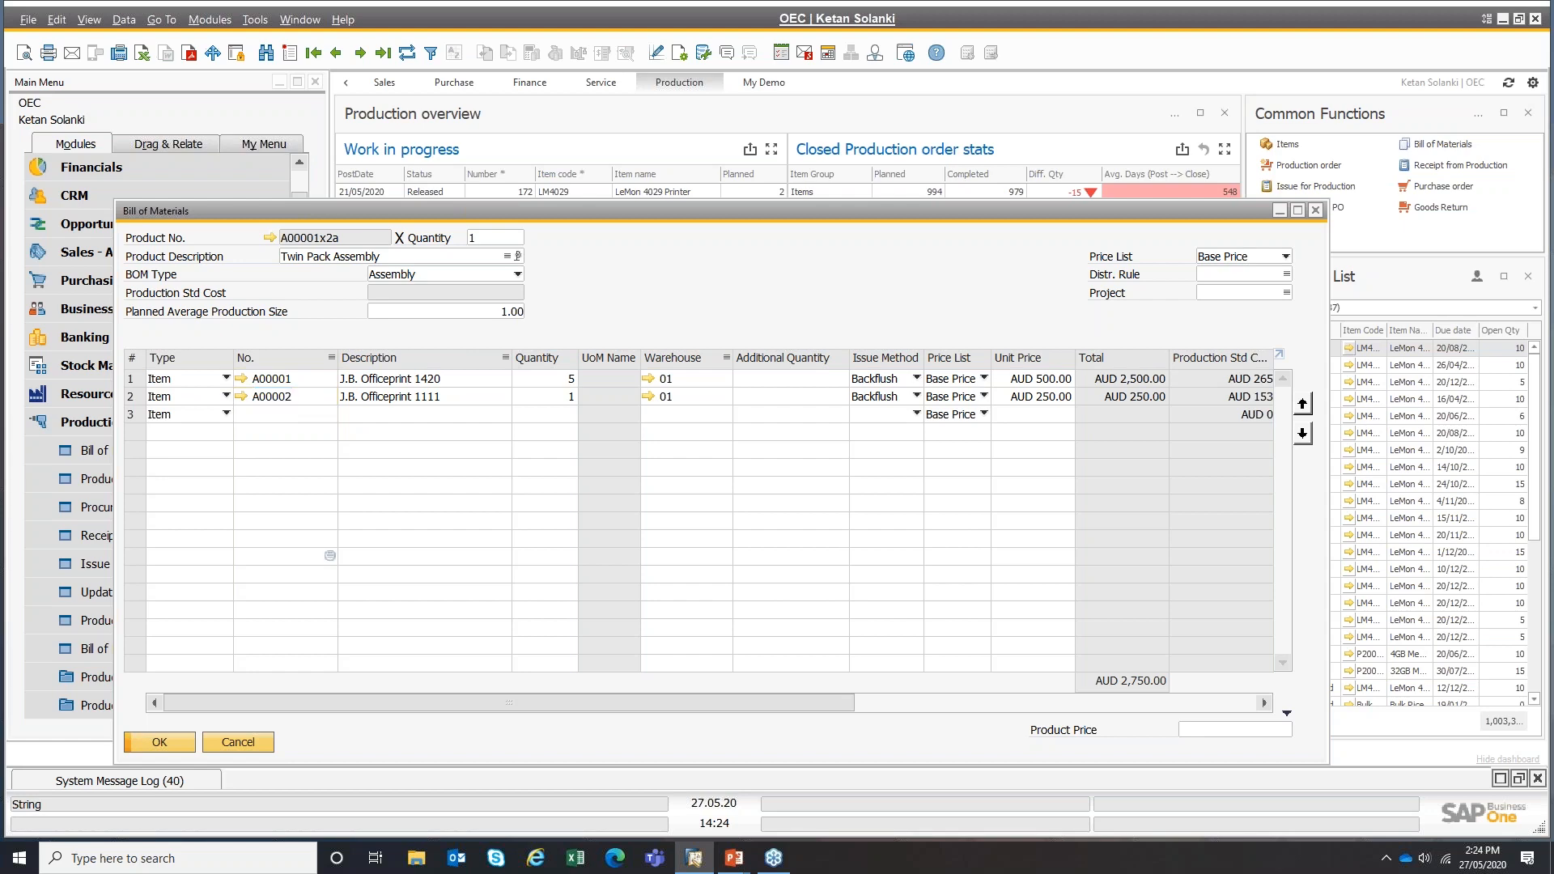
{"action": "key", "text": "ctrl+Left"}
{"action": "key", "text": "ctrl+Left"}
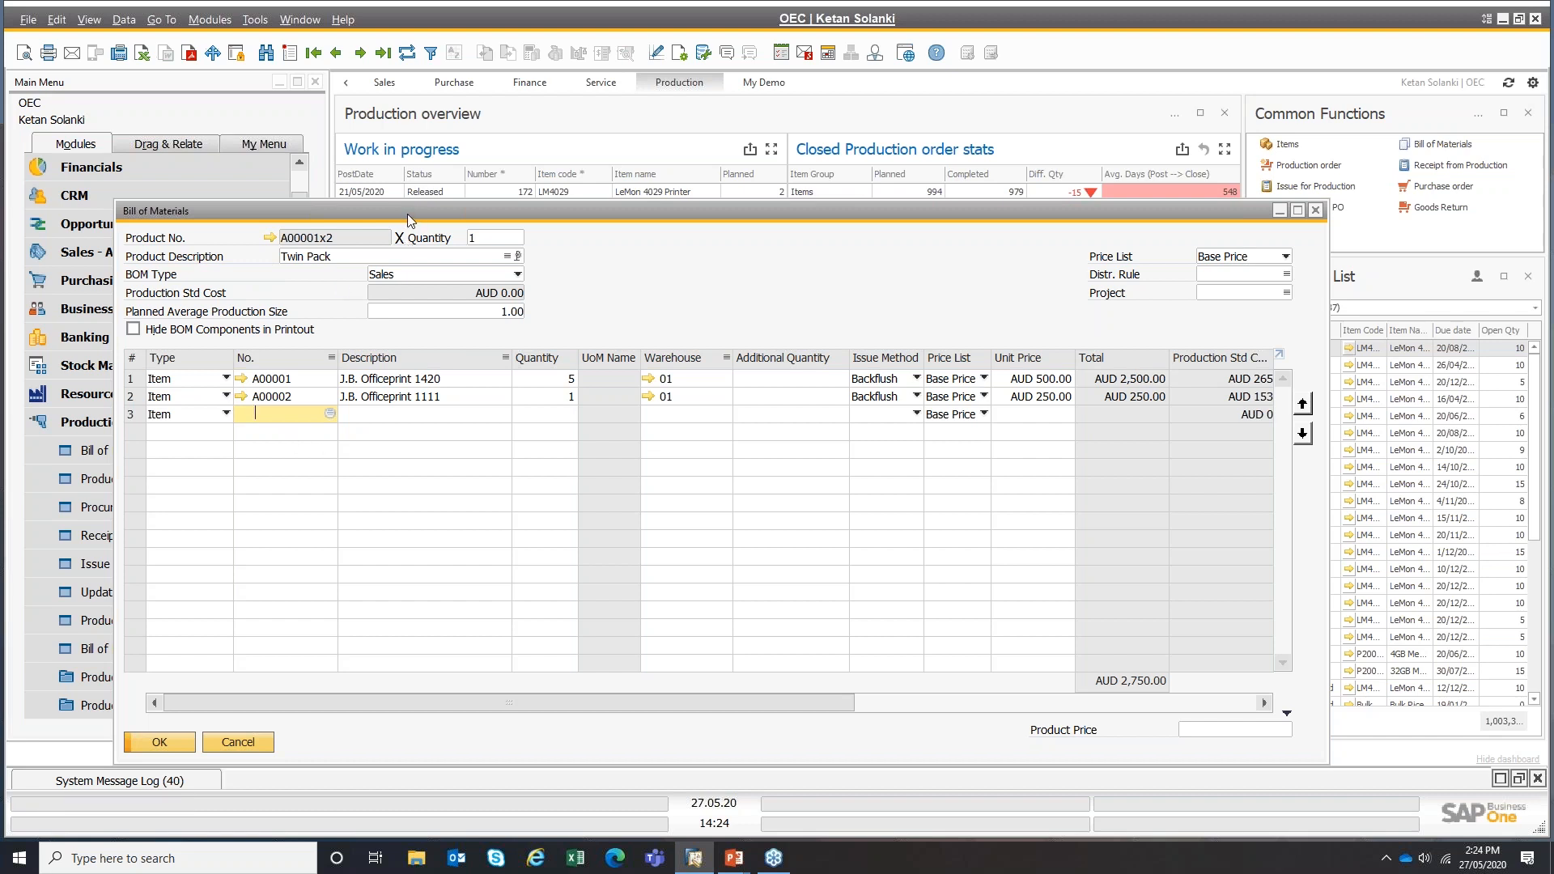
- Start a new sales order for the first listed customer, Test, keeping the Twin Pack bill of materials open behind it
{"action": "left_click_drag", "start_coordinate": [409, 220], "coordinate": [678, 144]}
{"action": "left_click", "coordinate": [139, 252]}
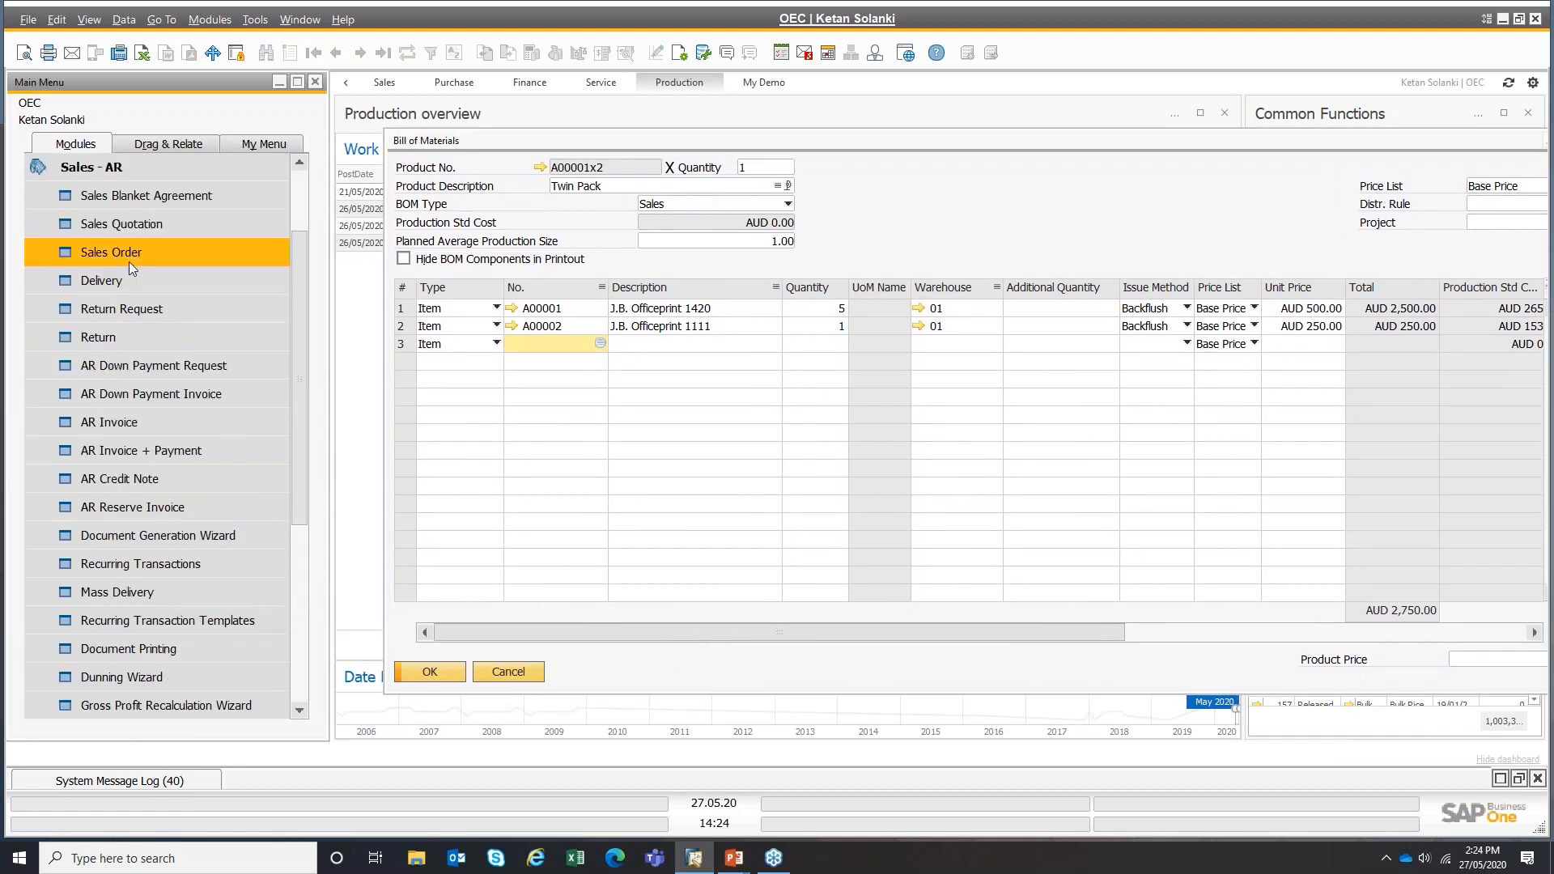
{"action": "left_click", "coordinate": [128, 261]}
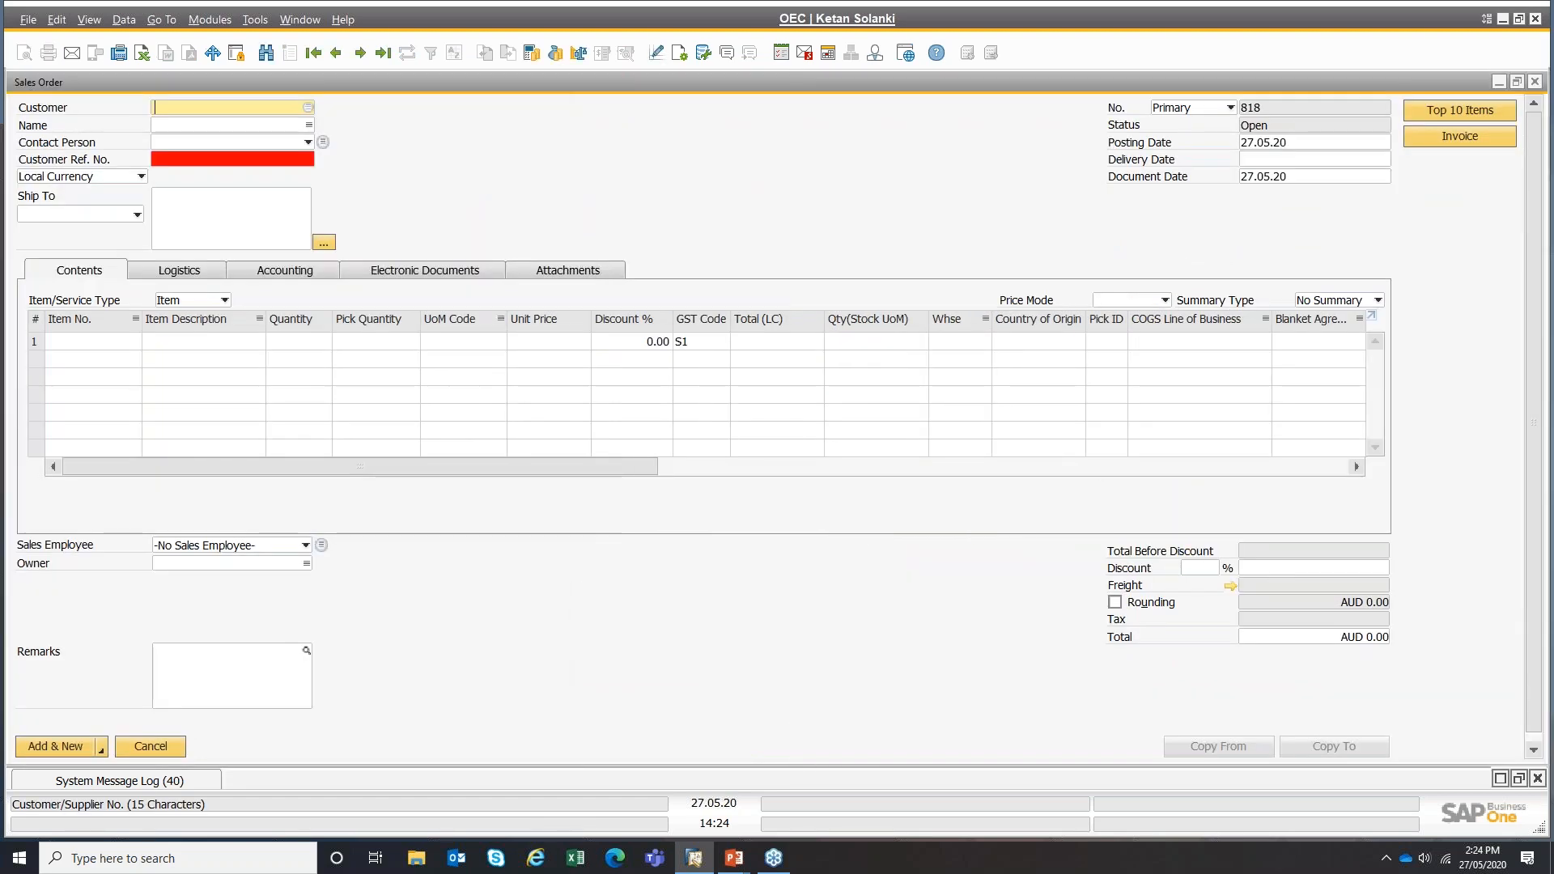
{"action": "key", "text": "Tab"}
{"action": "key", "text": "Return"}
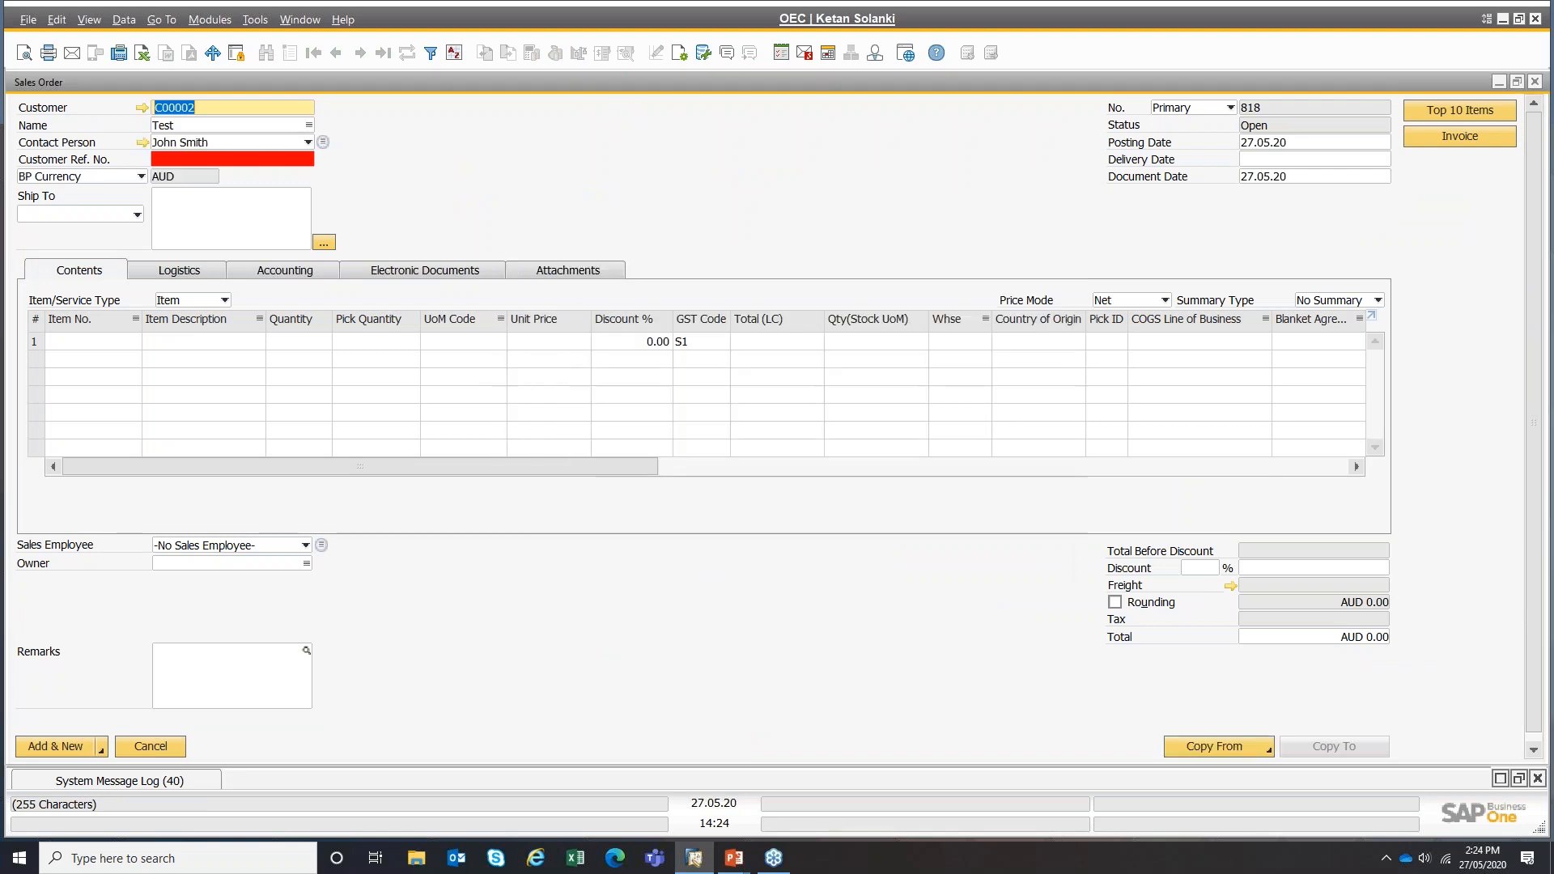
- Add the Assembly BOM item A00001x2a, Twin Pack Assembly, as the order's first line
{"action": "left_click", "coordinate": [67, 341]}
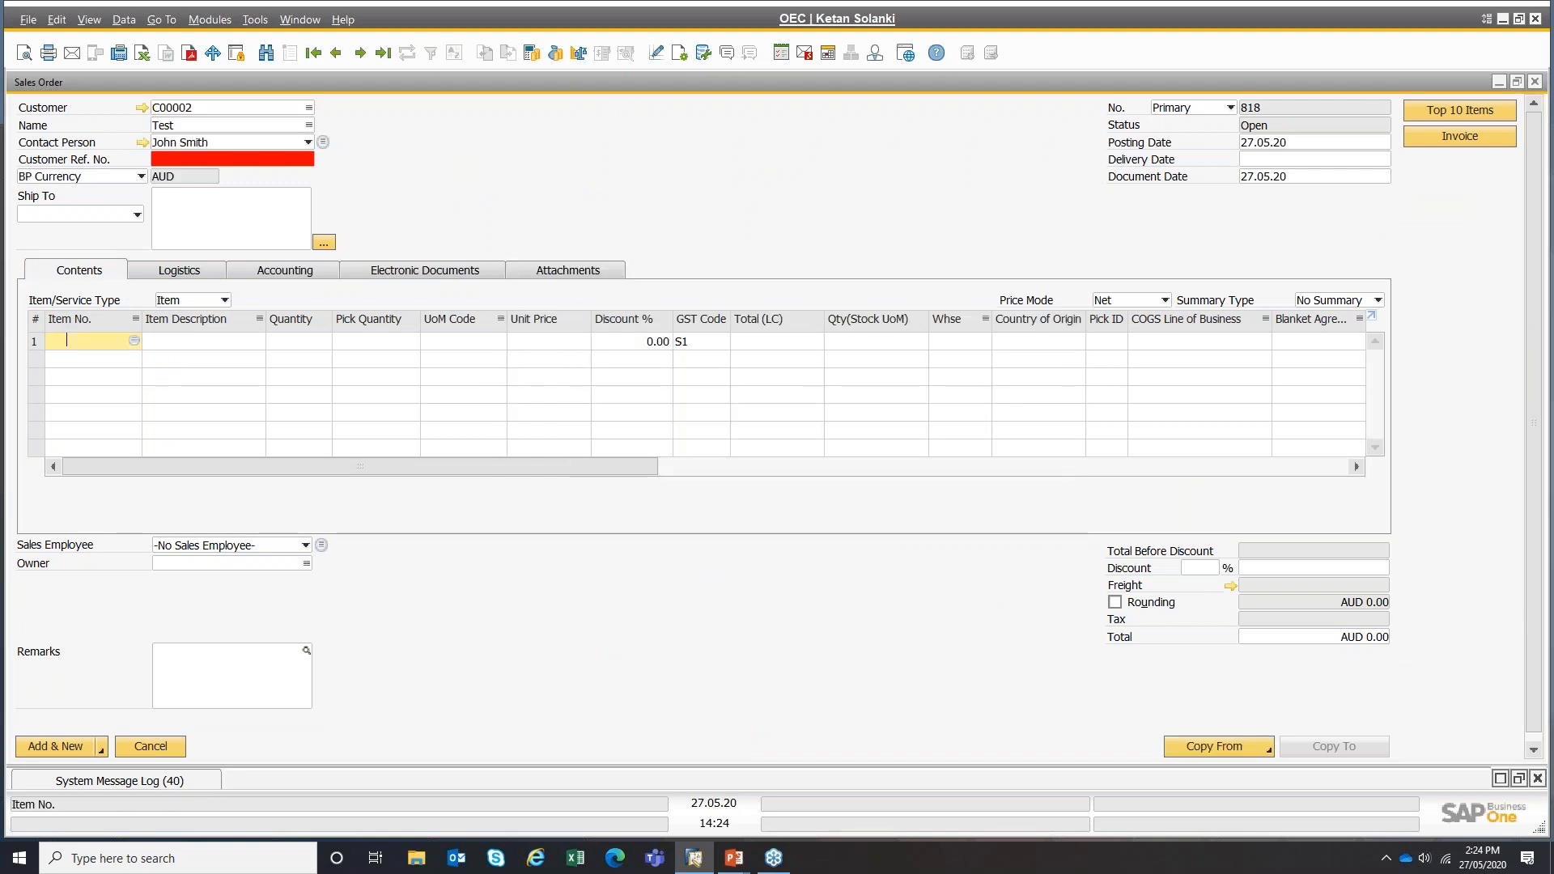
{"action": "type", "text": "a"}
{"action": "key", "text": "Tab"}
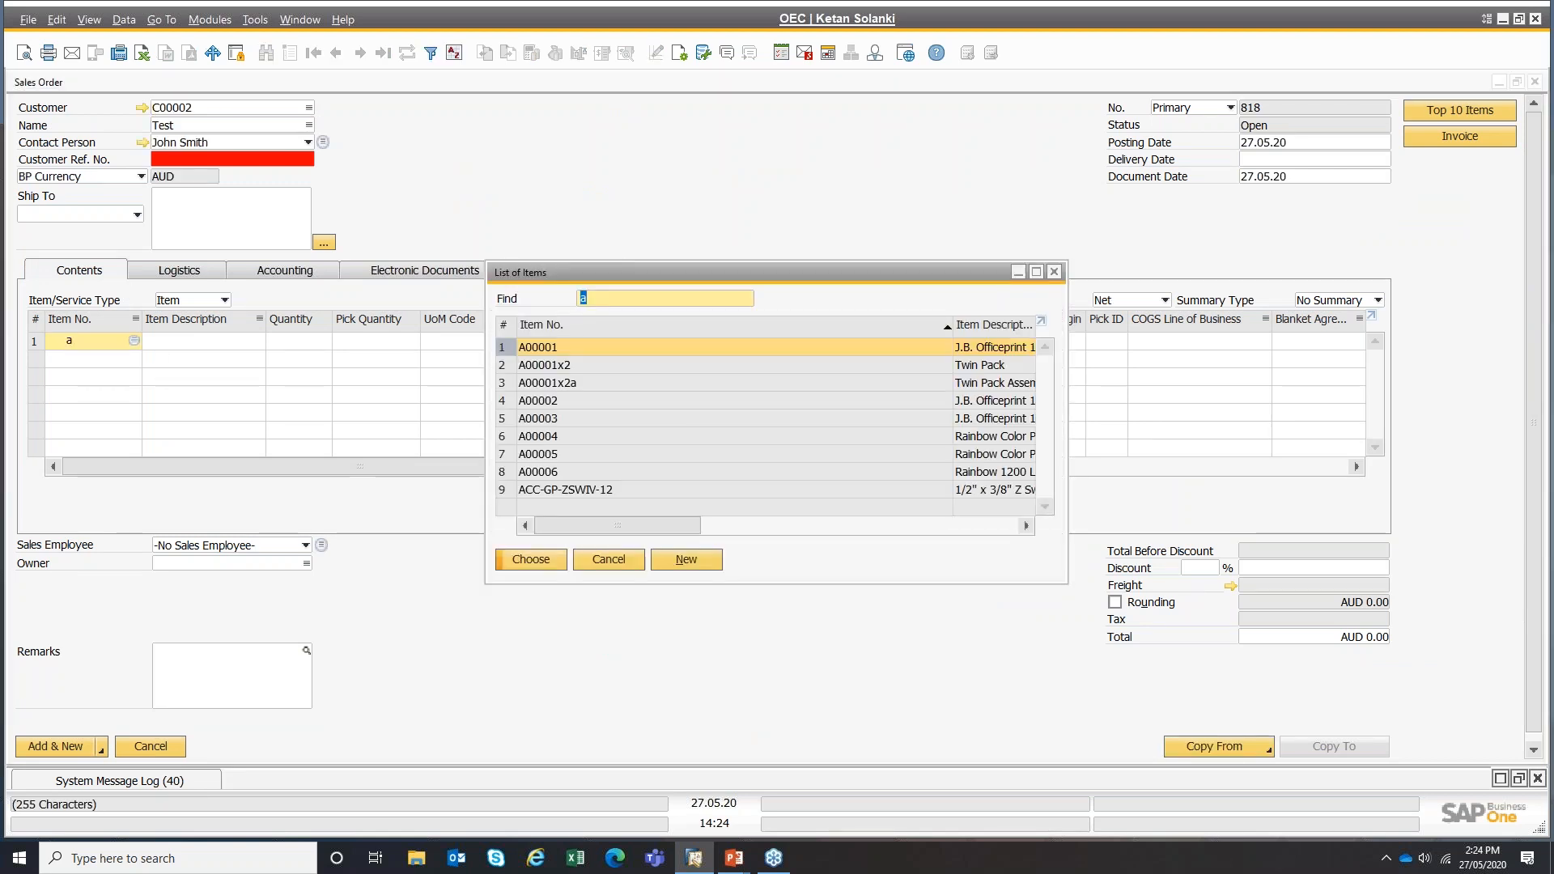
{"action": "key", "text": "Down"}
{"action": "key", "text": "Down"}
{"action": "key", "text": "Return"}
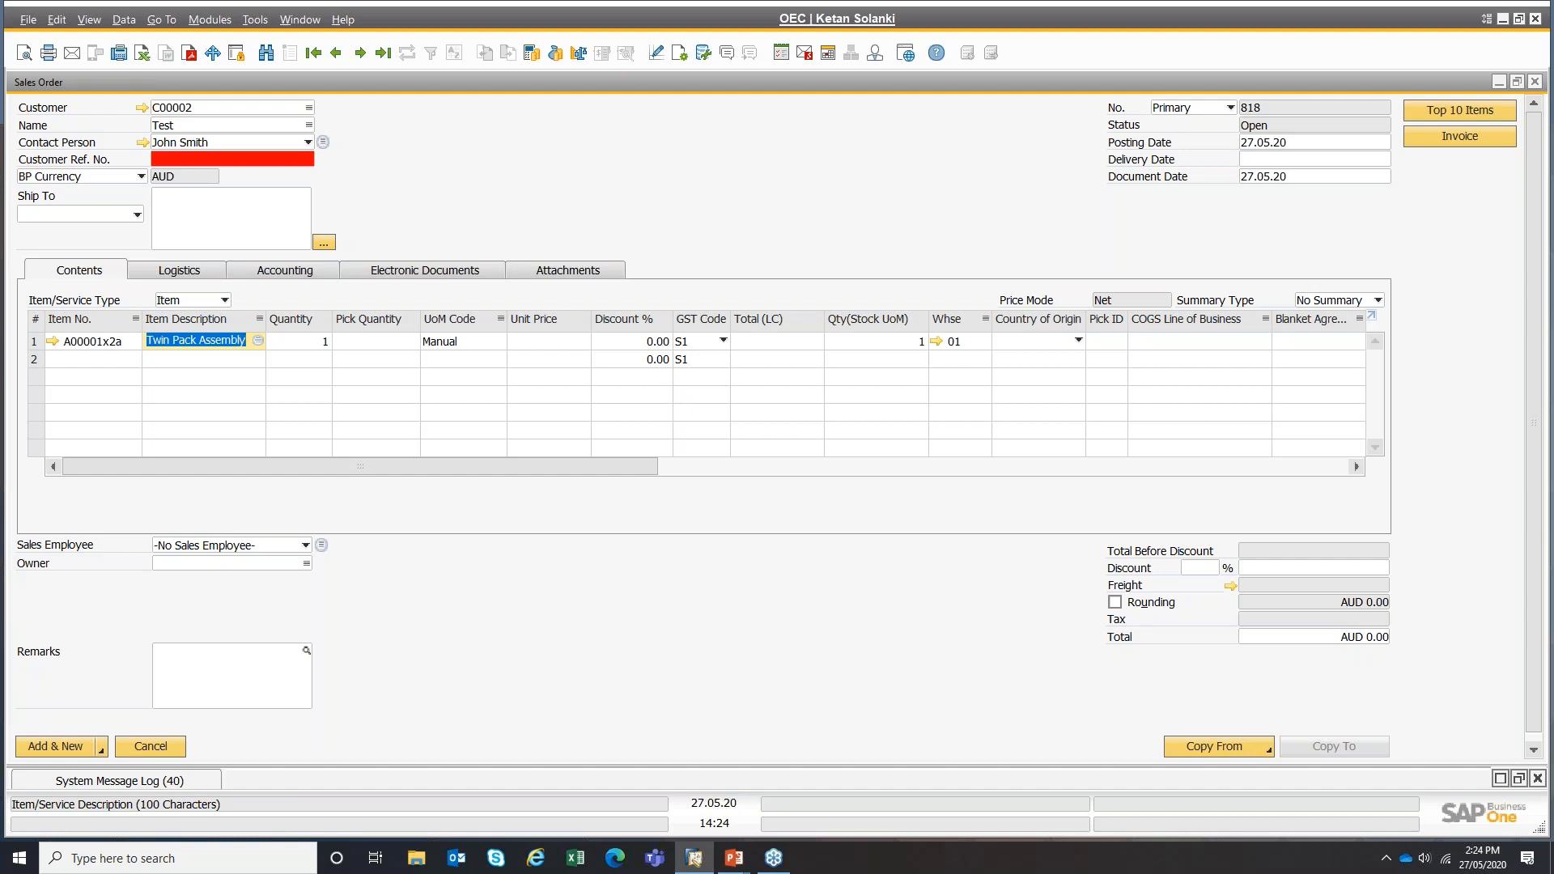
- Add the Sales BOM item A00001x2, Twin Pack, on the order's second line
{"action": "left_click", "coordinate": [68, 359]}
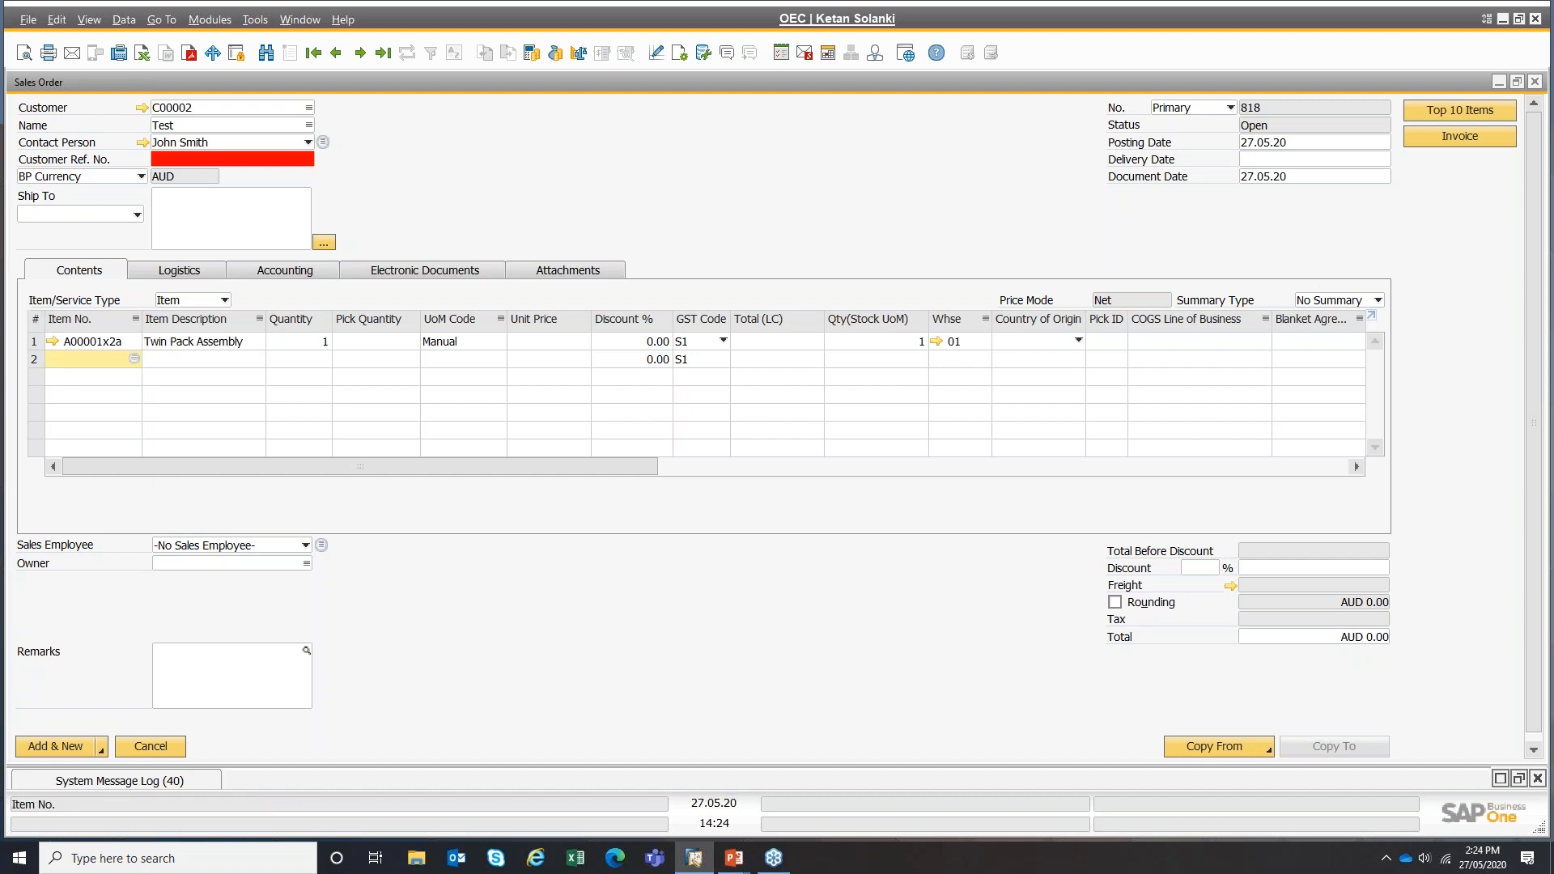
{"action": "type", "text": "a"}
{"action": "key", "text": "Tab"}
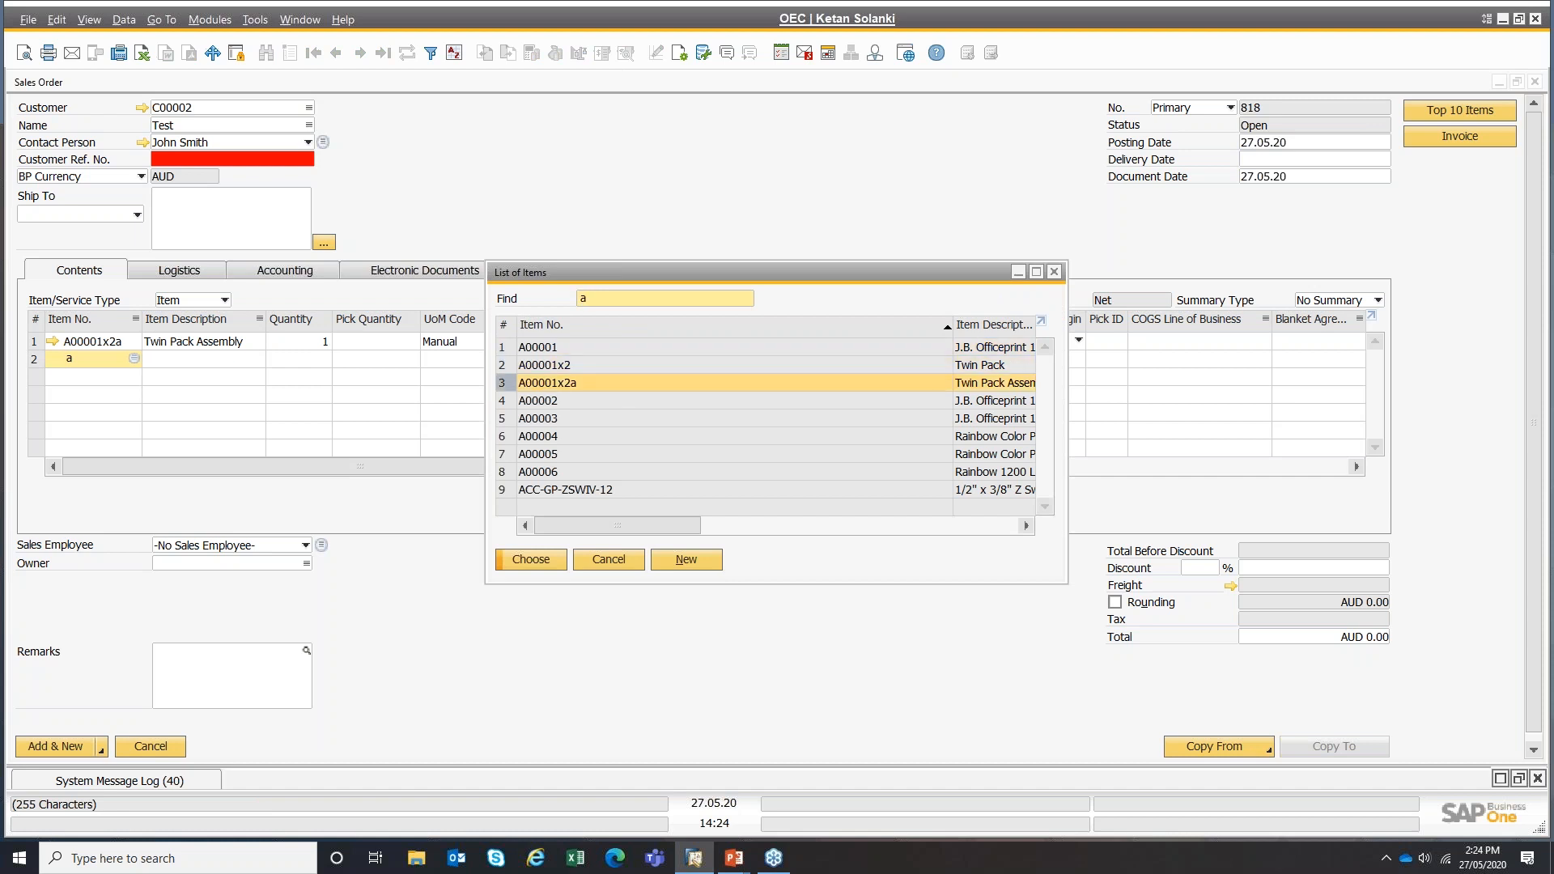
{"action": "left_click", "coordinate": [545, 365]}
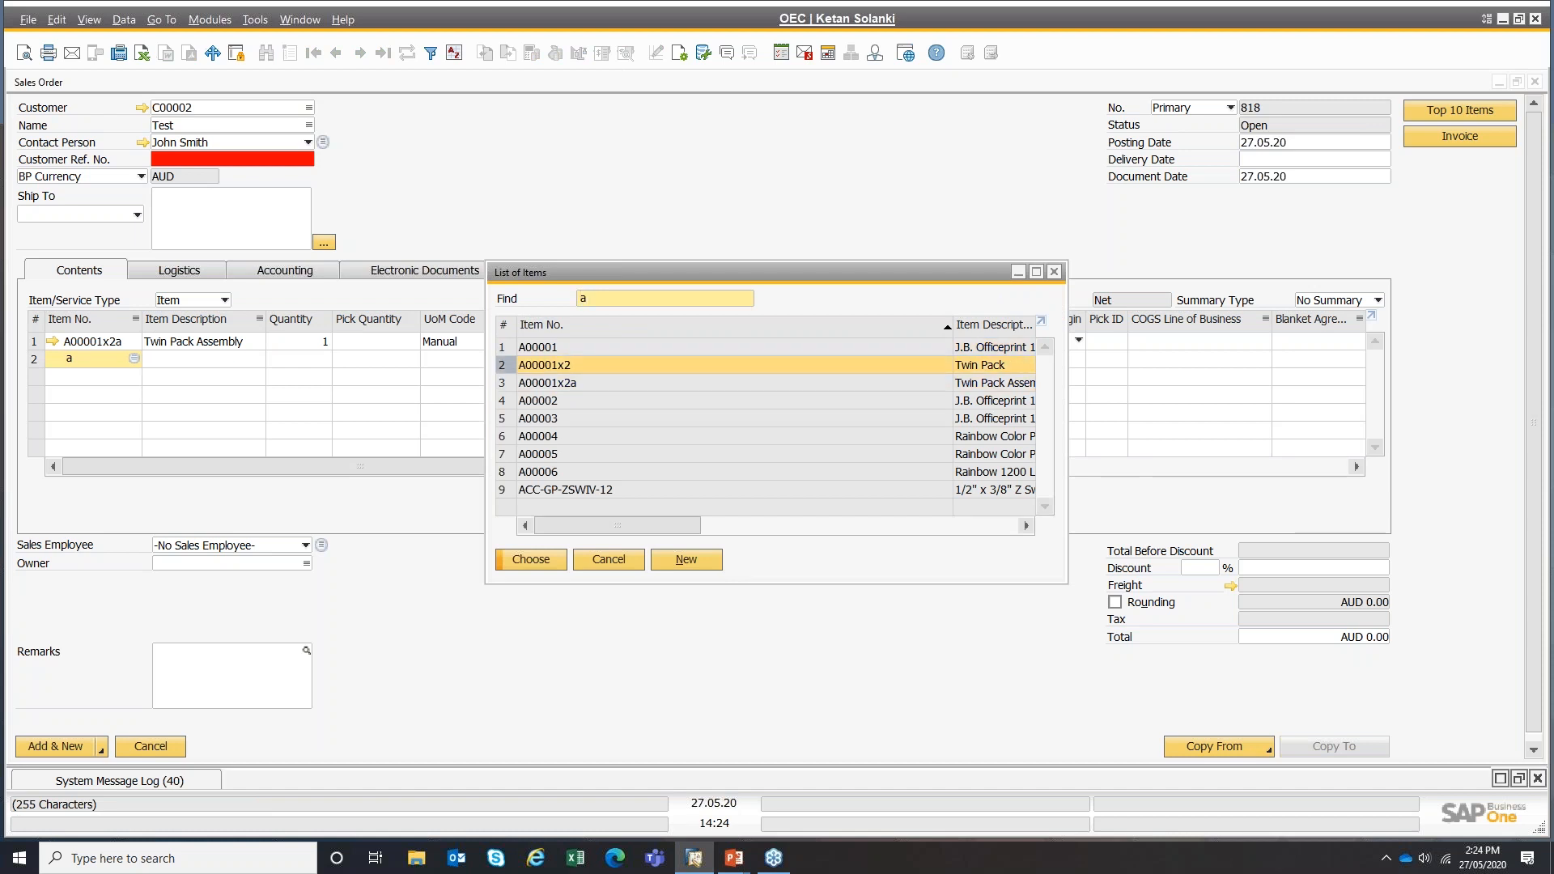
{"action": "left_click", "coordinate": [531, 559]}
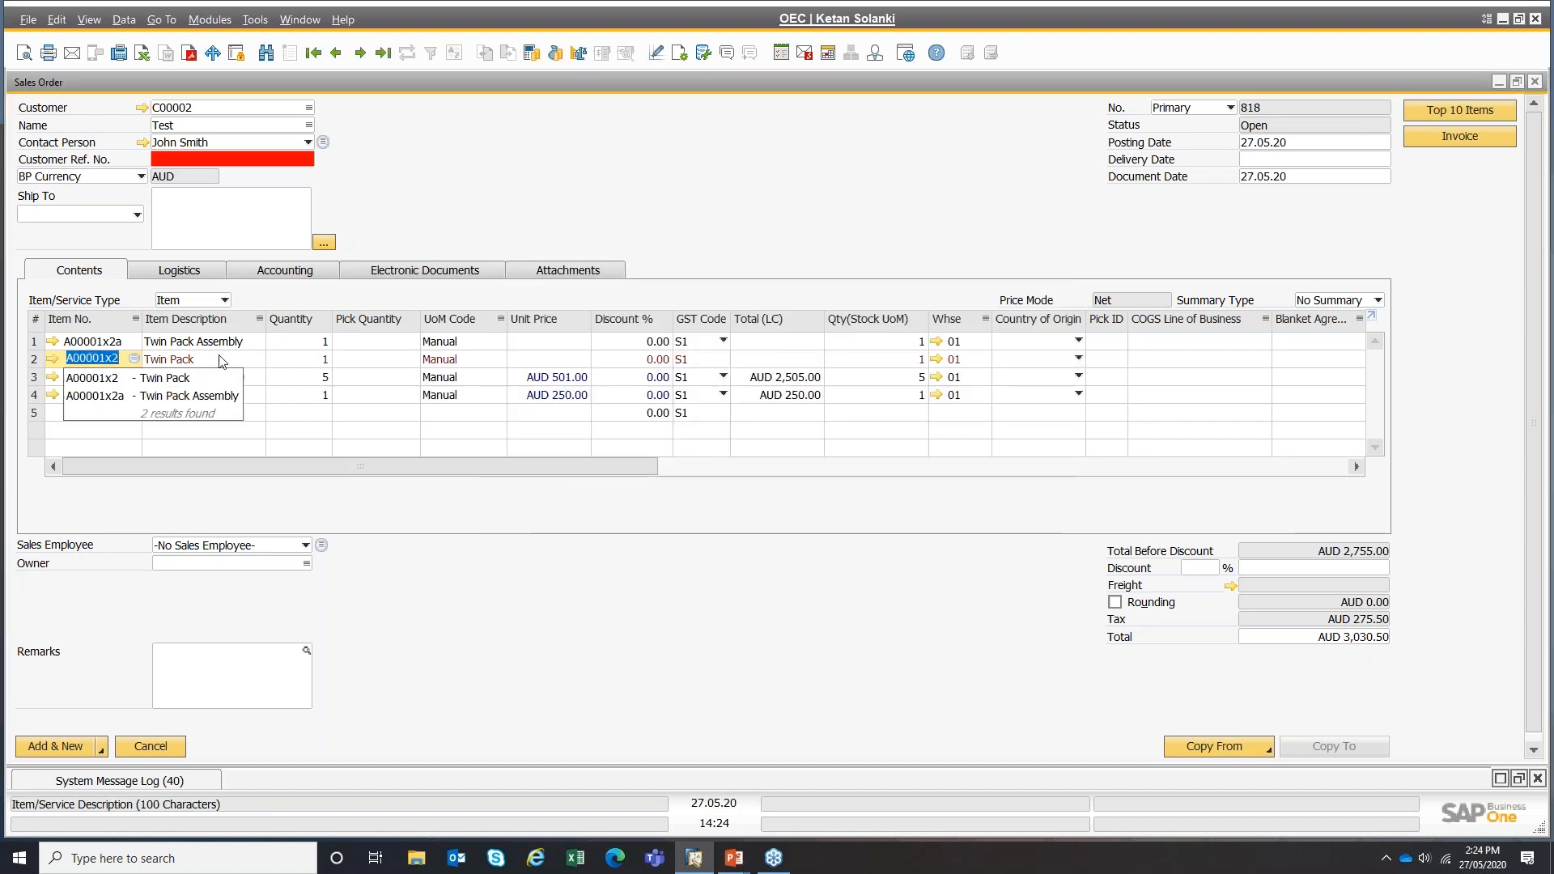
- Compare the Twin Pack parent line and its component lines, checking warehouses and stock quantities against the Twin Pack Assembly line
{"action": "left_click", "coordinate": [166, 358]}
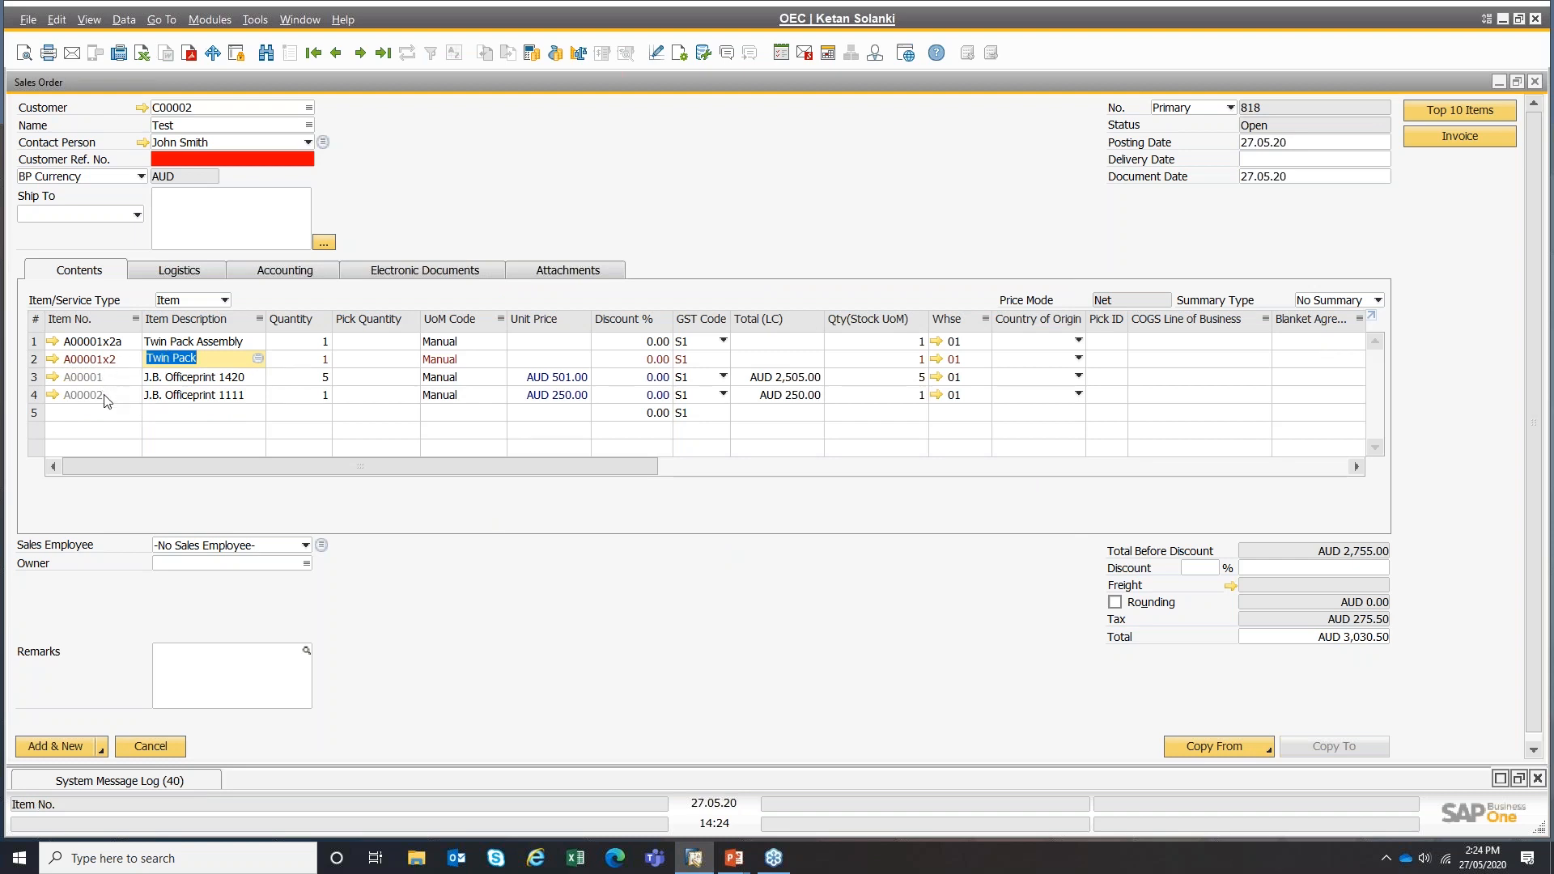
{"action": "left_click", "coordinate": [965, 361]}
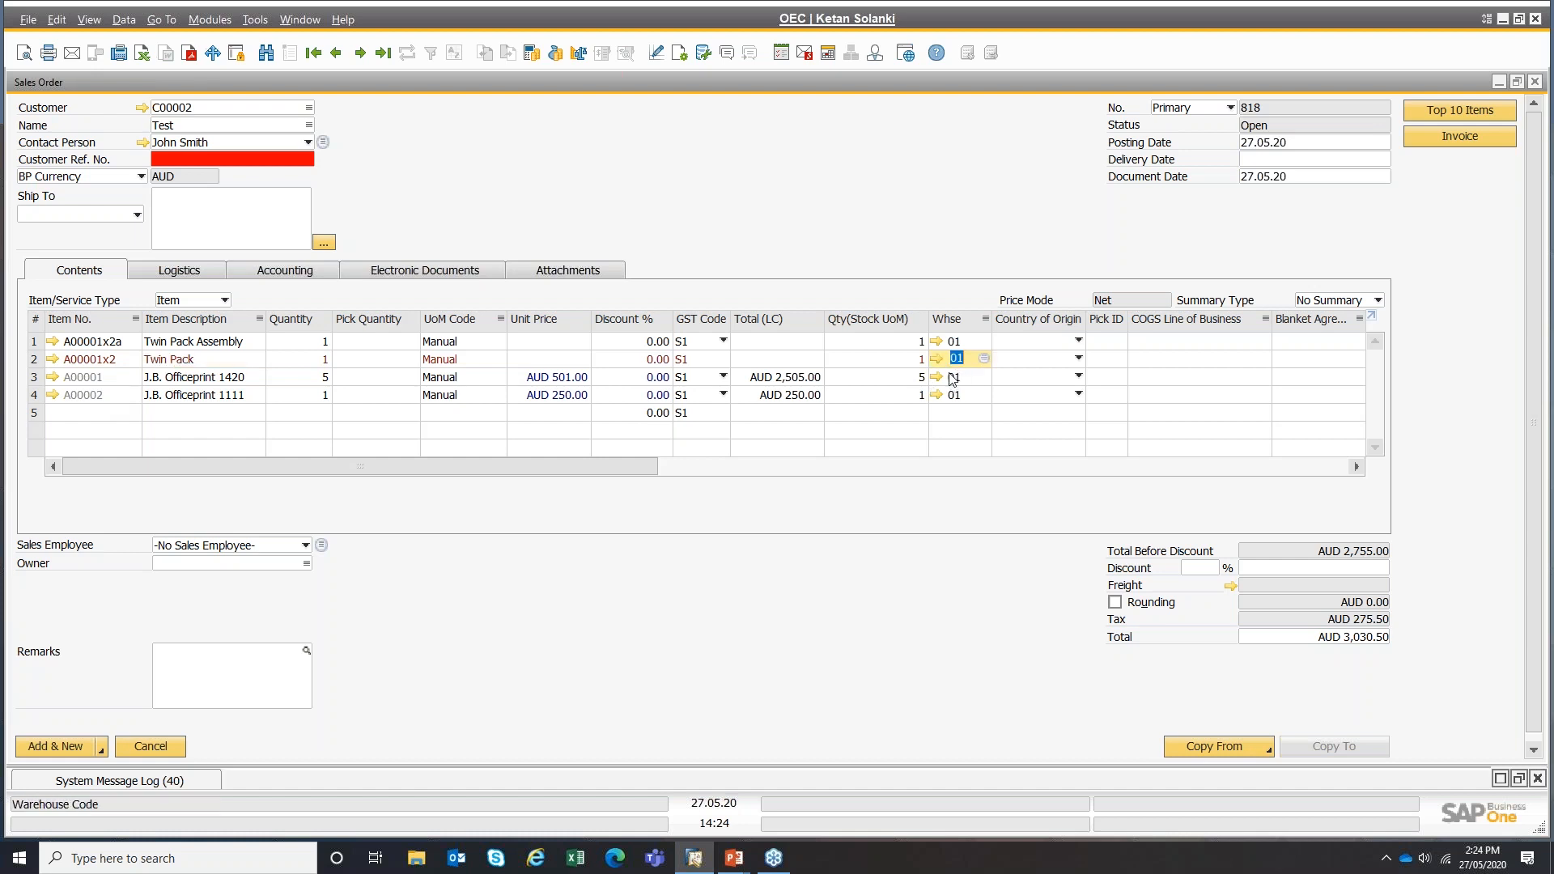
{"action": "left_click", "coordinate": [908, 395]}
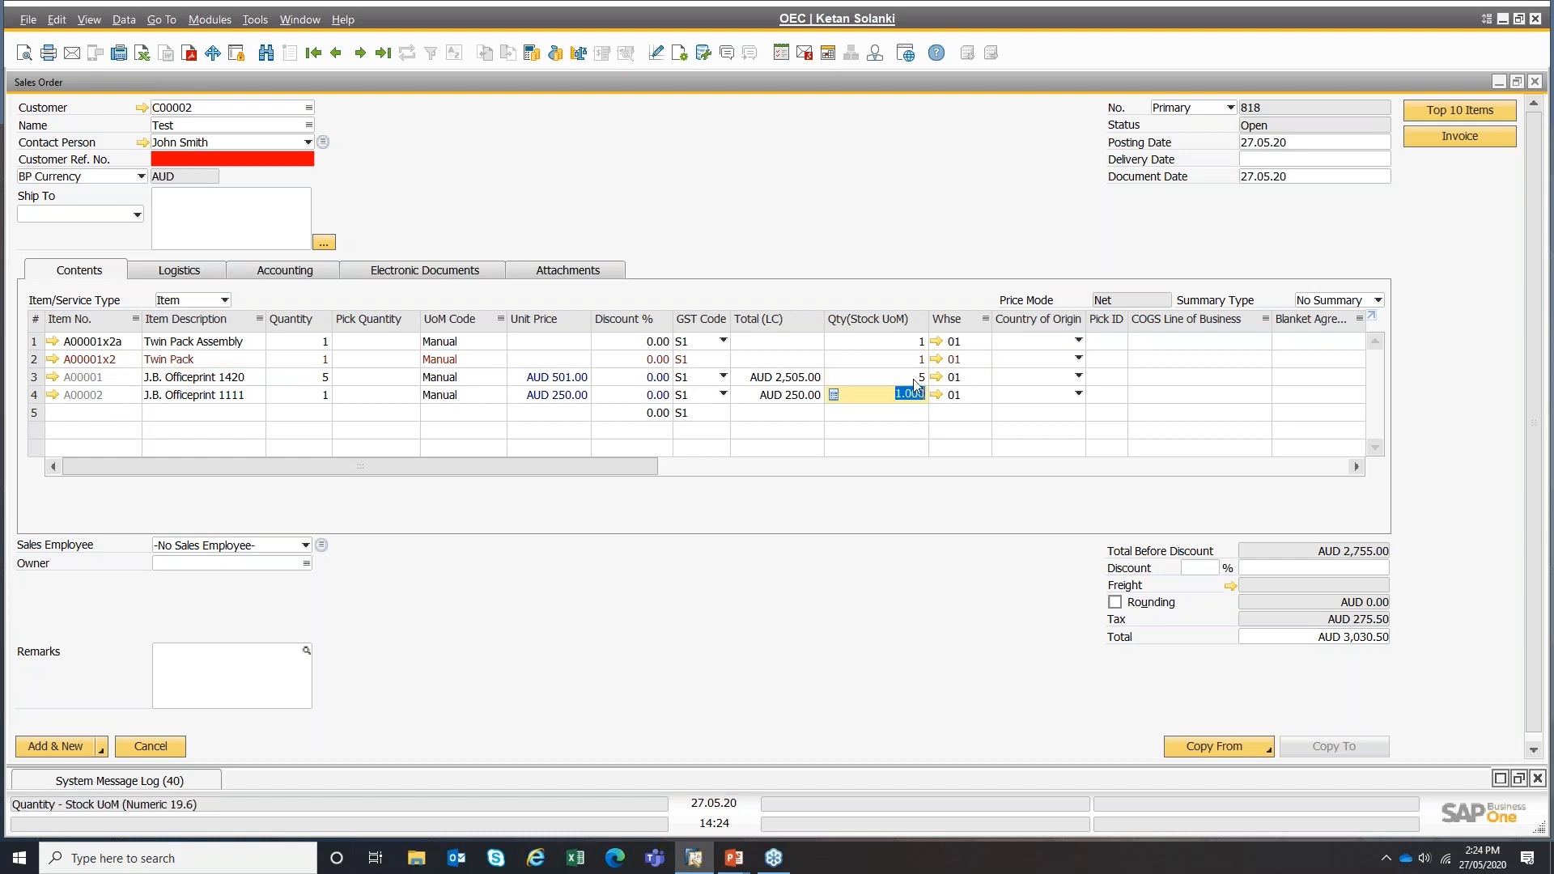
{"action": "left_click", "coordinate": [968, 395]}
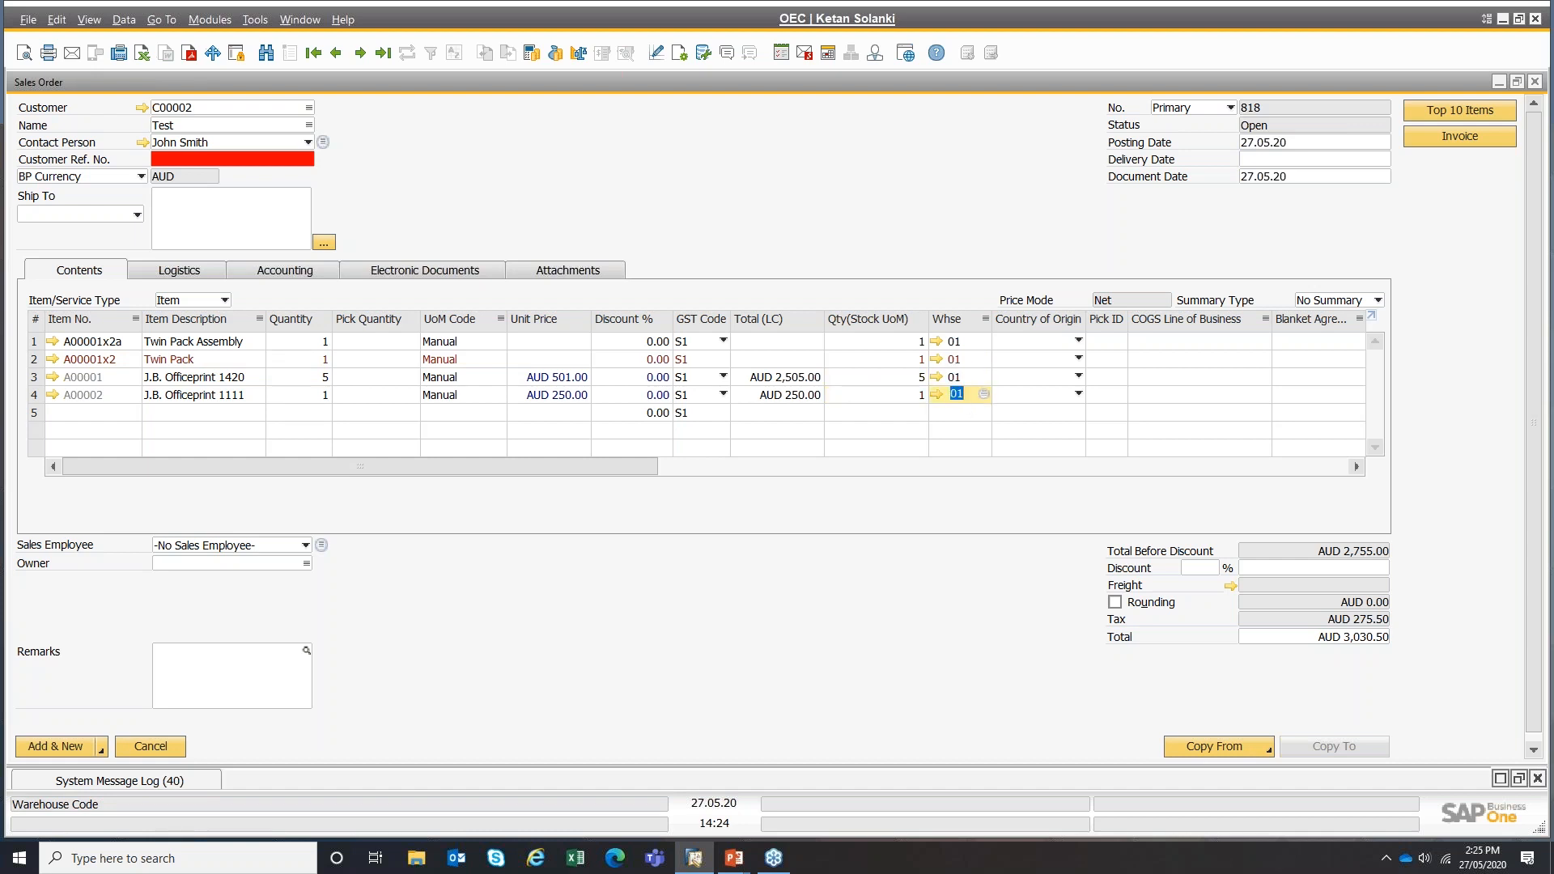
{"action": "left_click", "coordinate": [34, 347]}
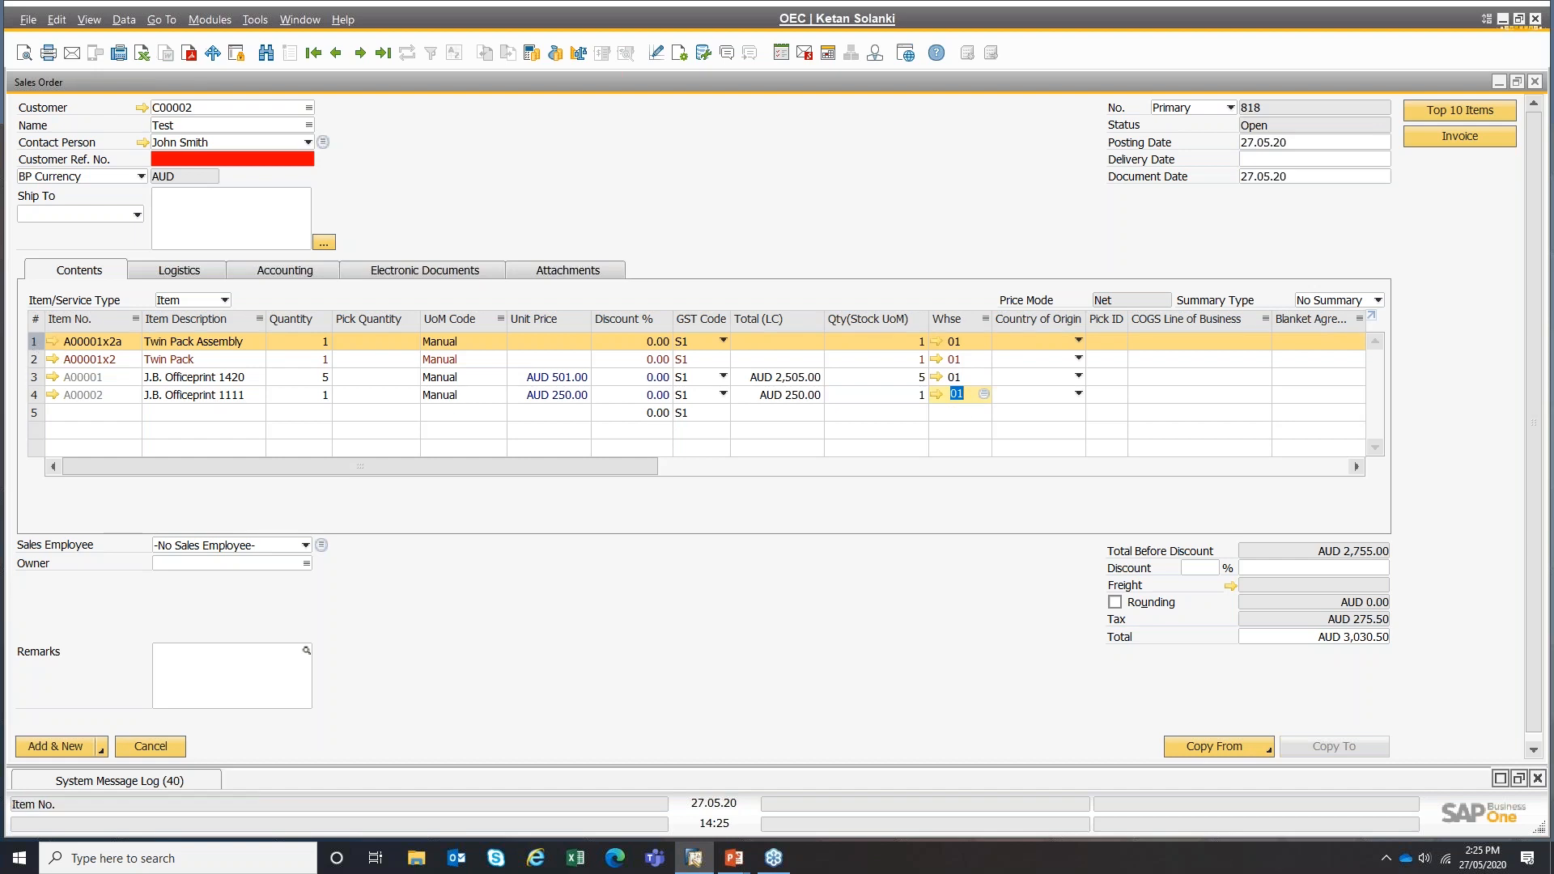
- View the item master data of Twin Pack Assembly, close it, and discard the sales order
{"action": "left_click", "coordinate": [53, 342]}
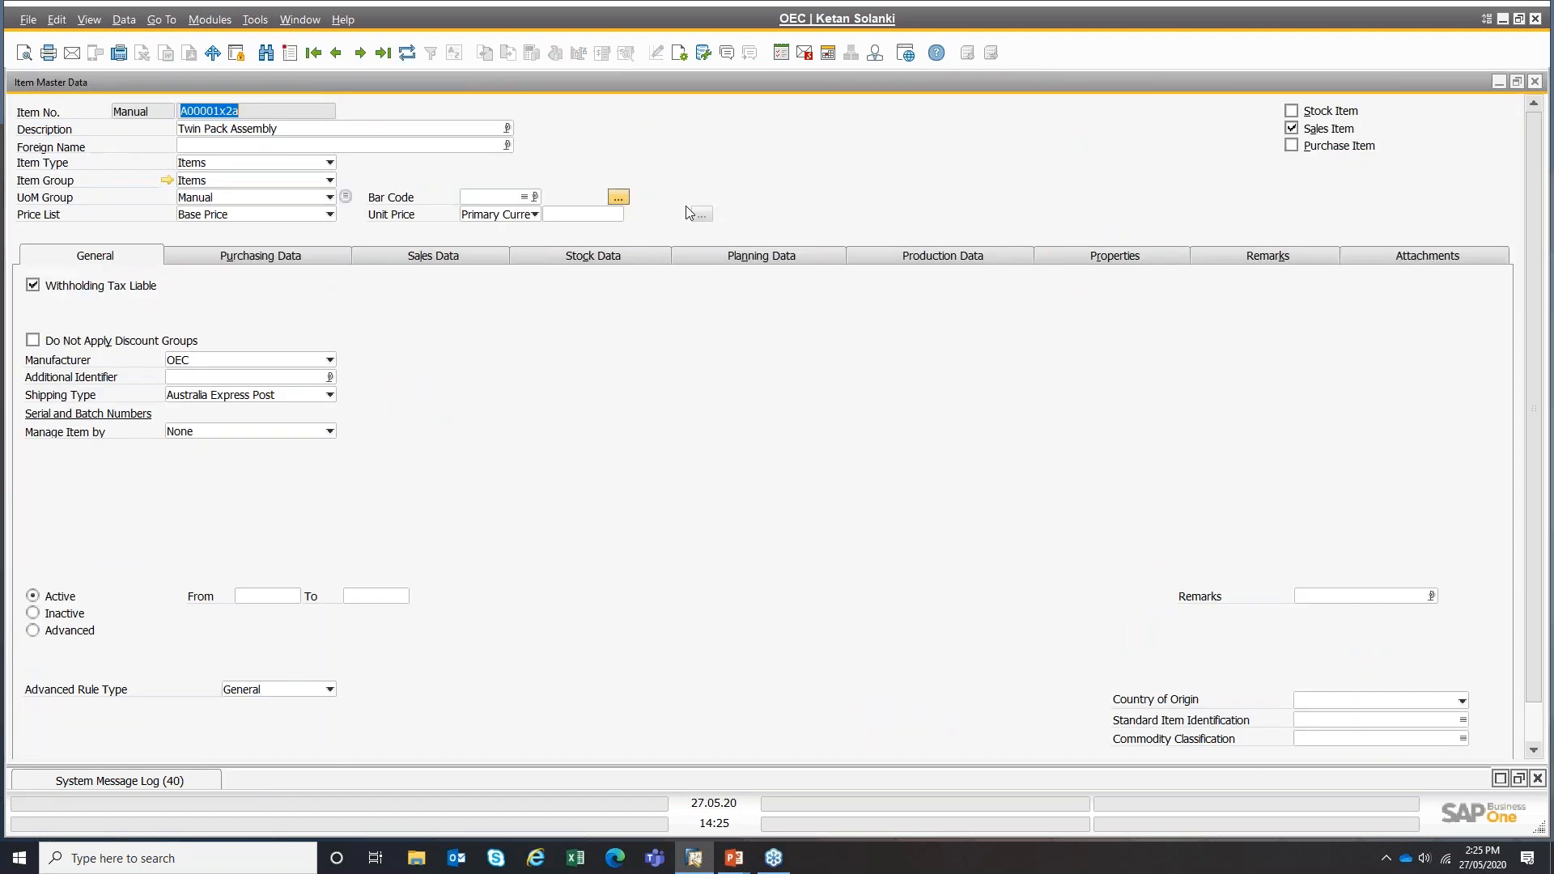
{"action": "double_click", "coordinate": [1457, 84]}
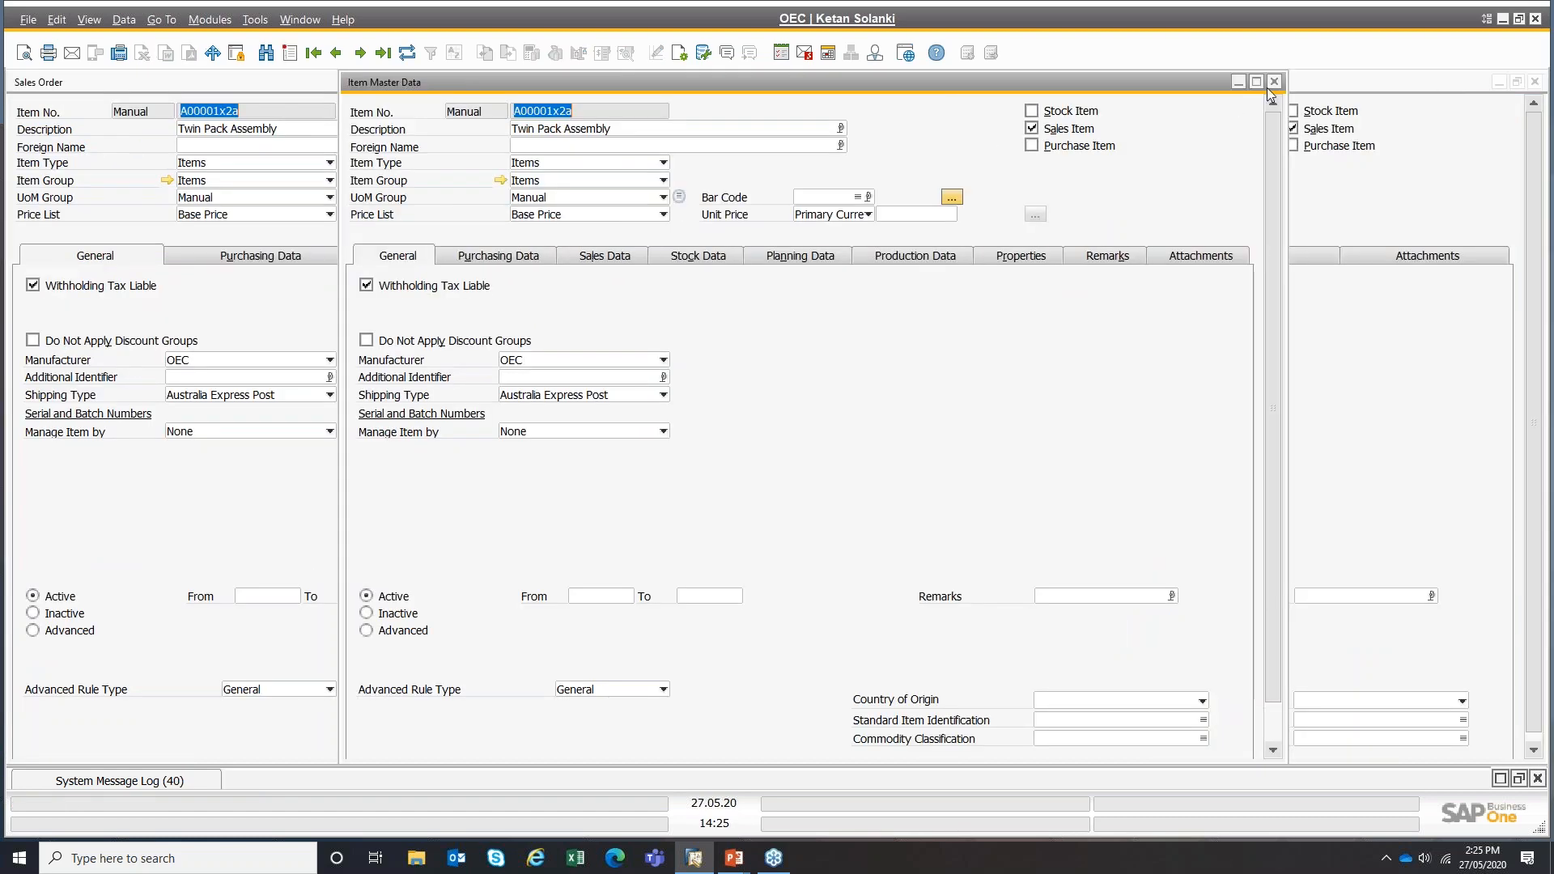
{"action": "left_click", "coordinate": [1274, 82]}
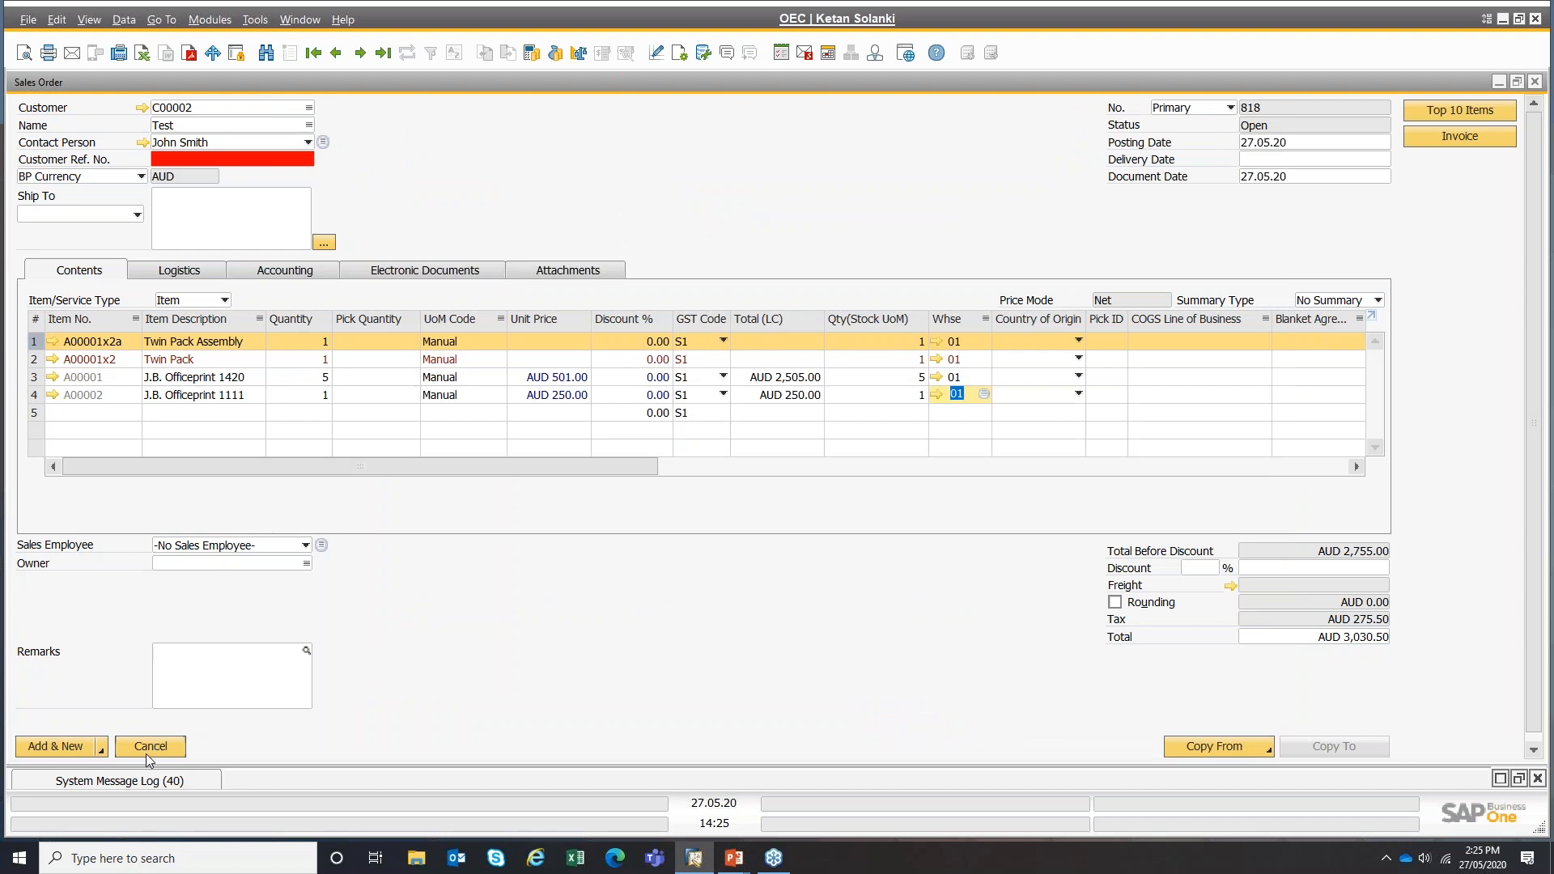
{"action": "left_click", "coordinate": [146, 752]}
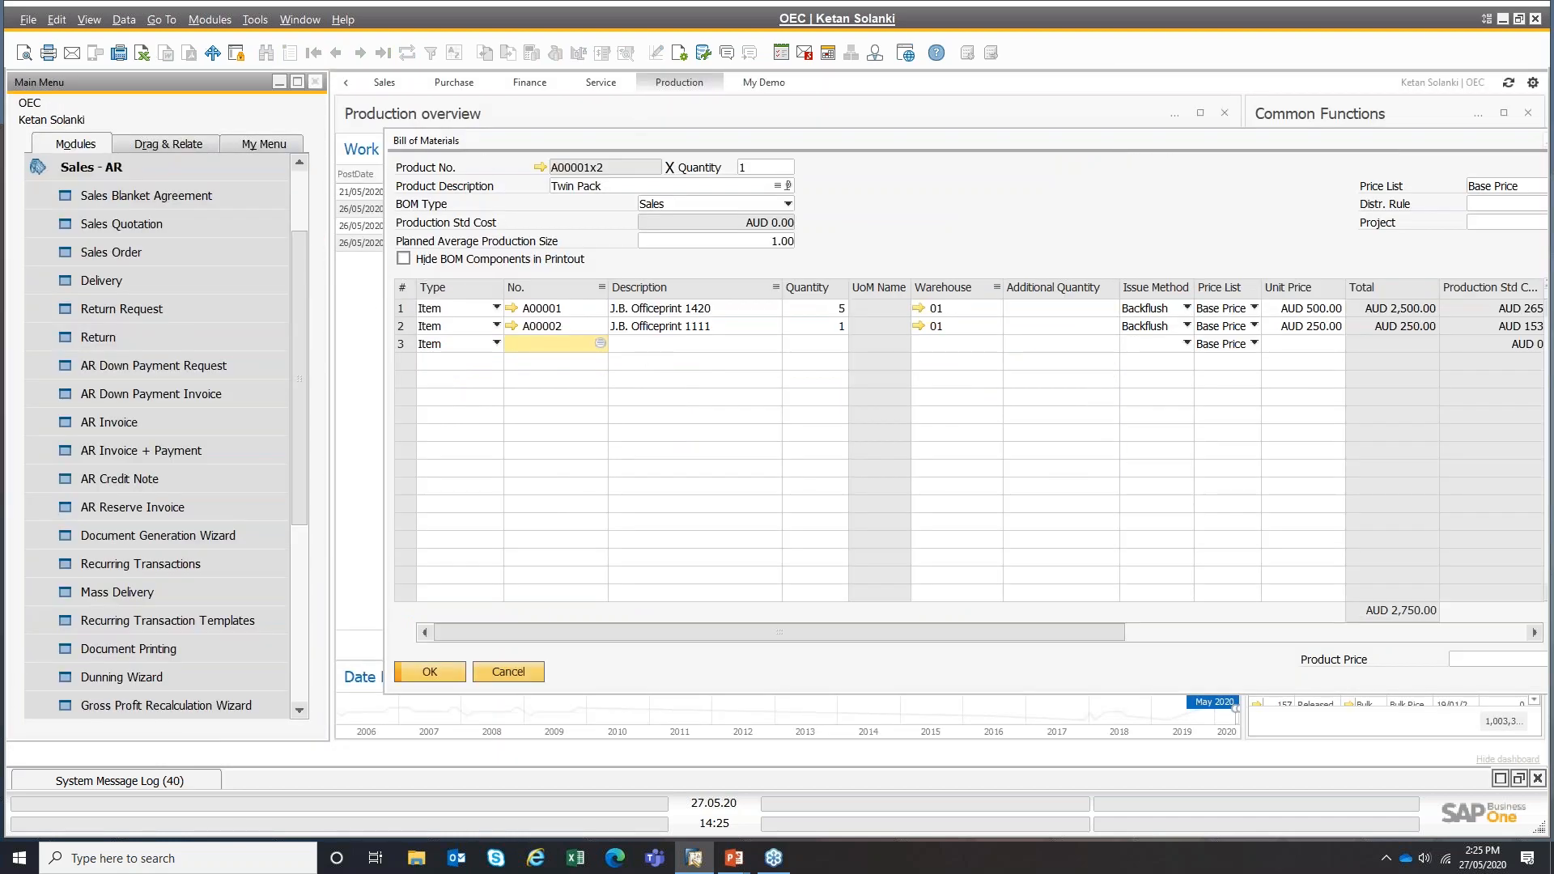
- Find the bill of materials whose BOM type is Template
{"action": "left_click", "coordinate": [449, 143]}
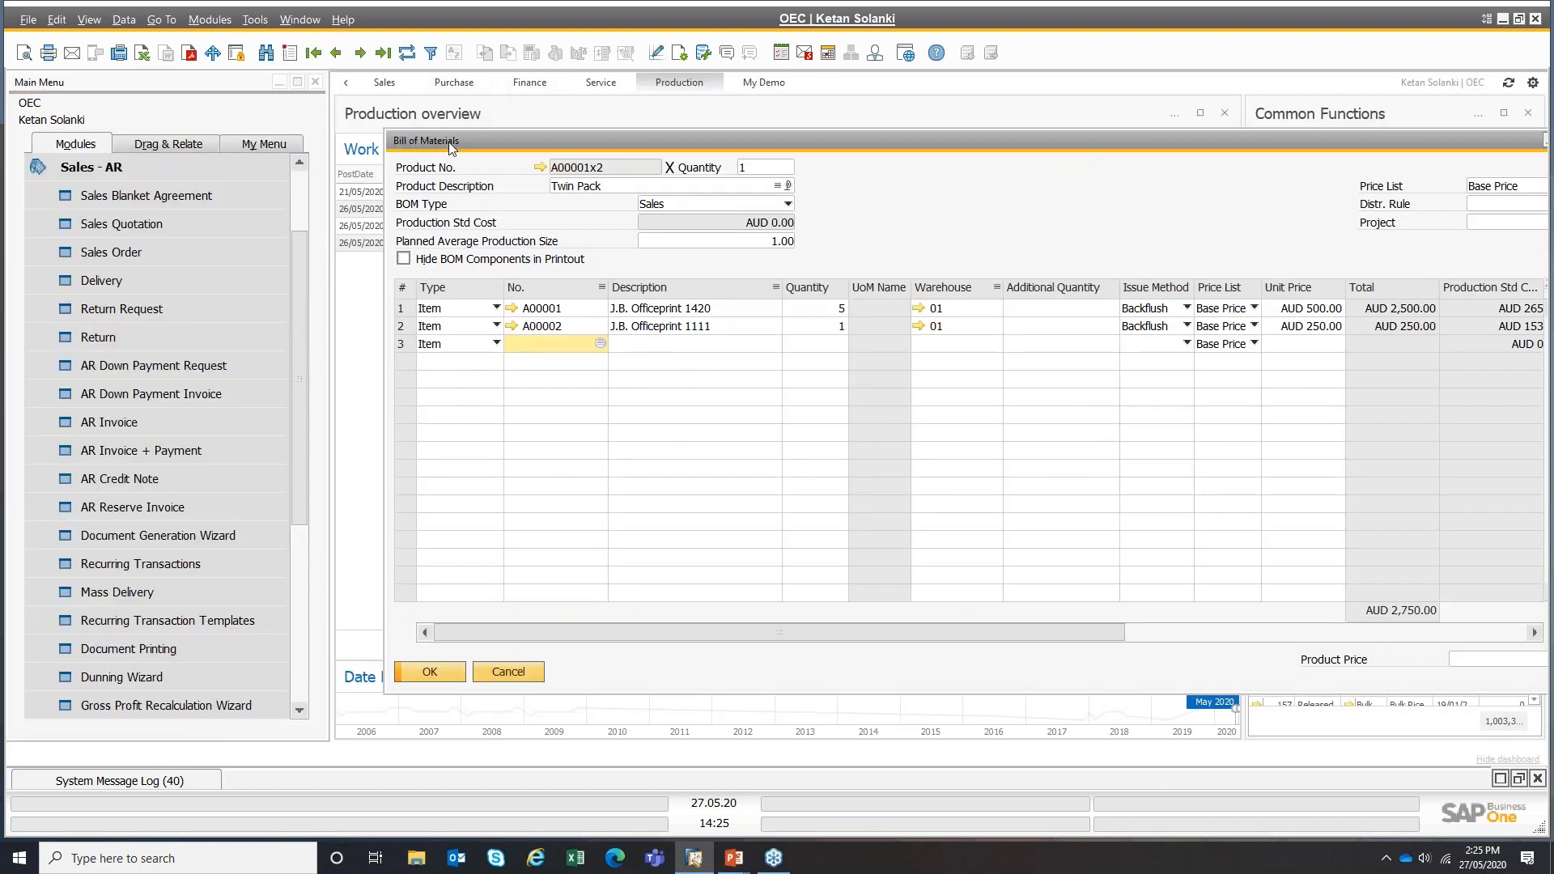
{"action": "key", "text": "ctrl+f"}
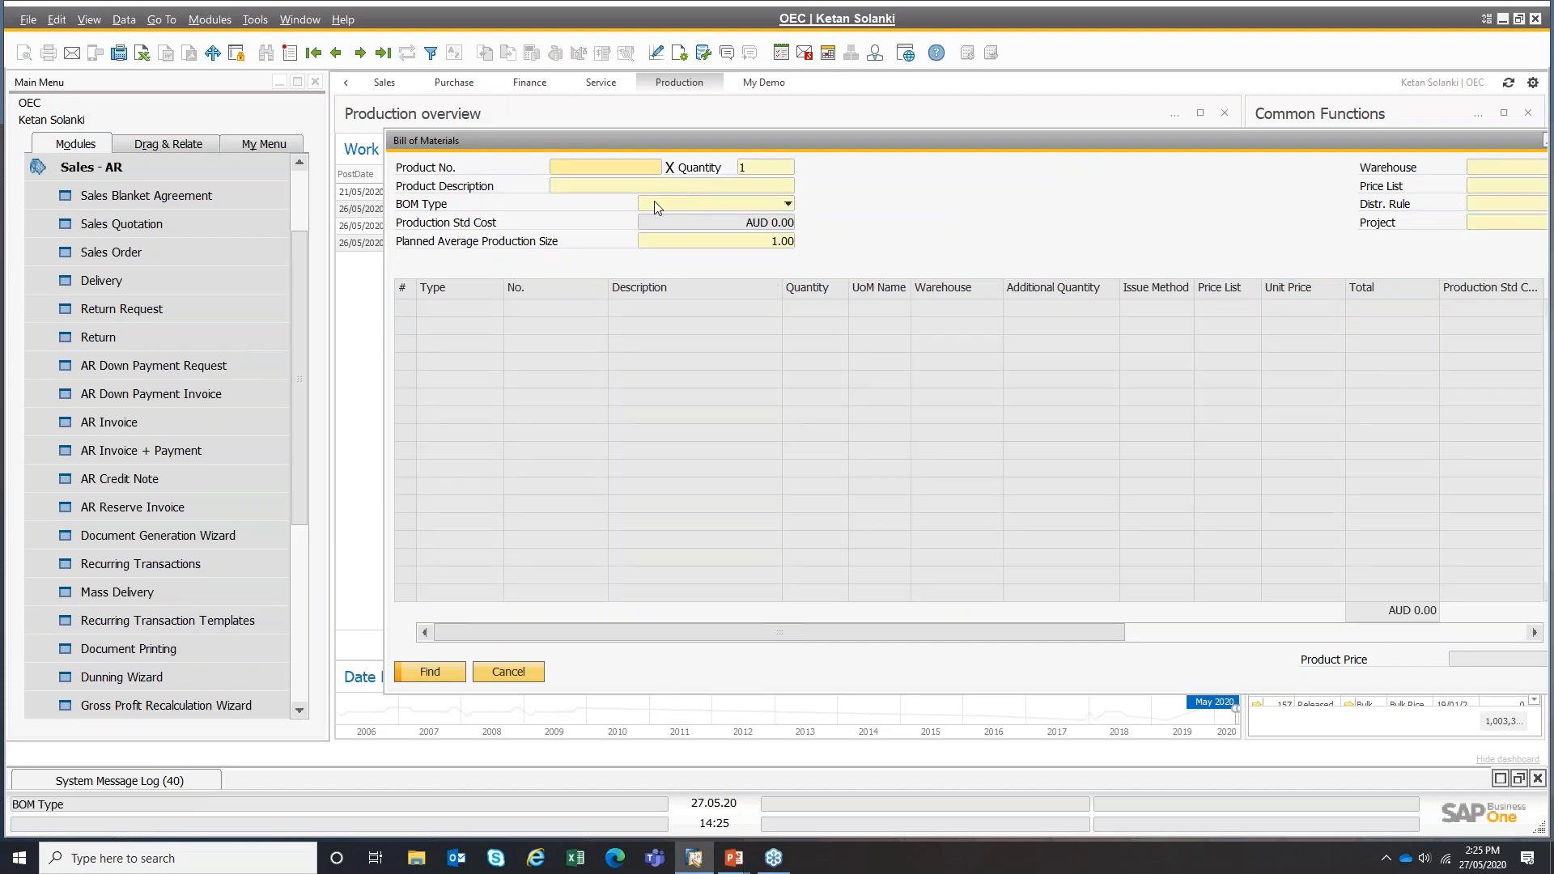
{"action": "left_click", "coordinate": [686, 206]}
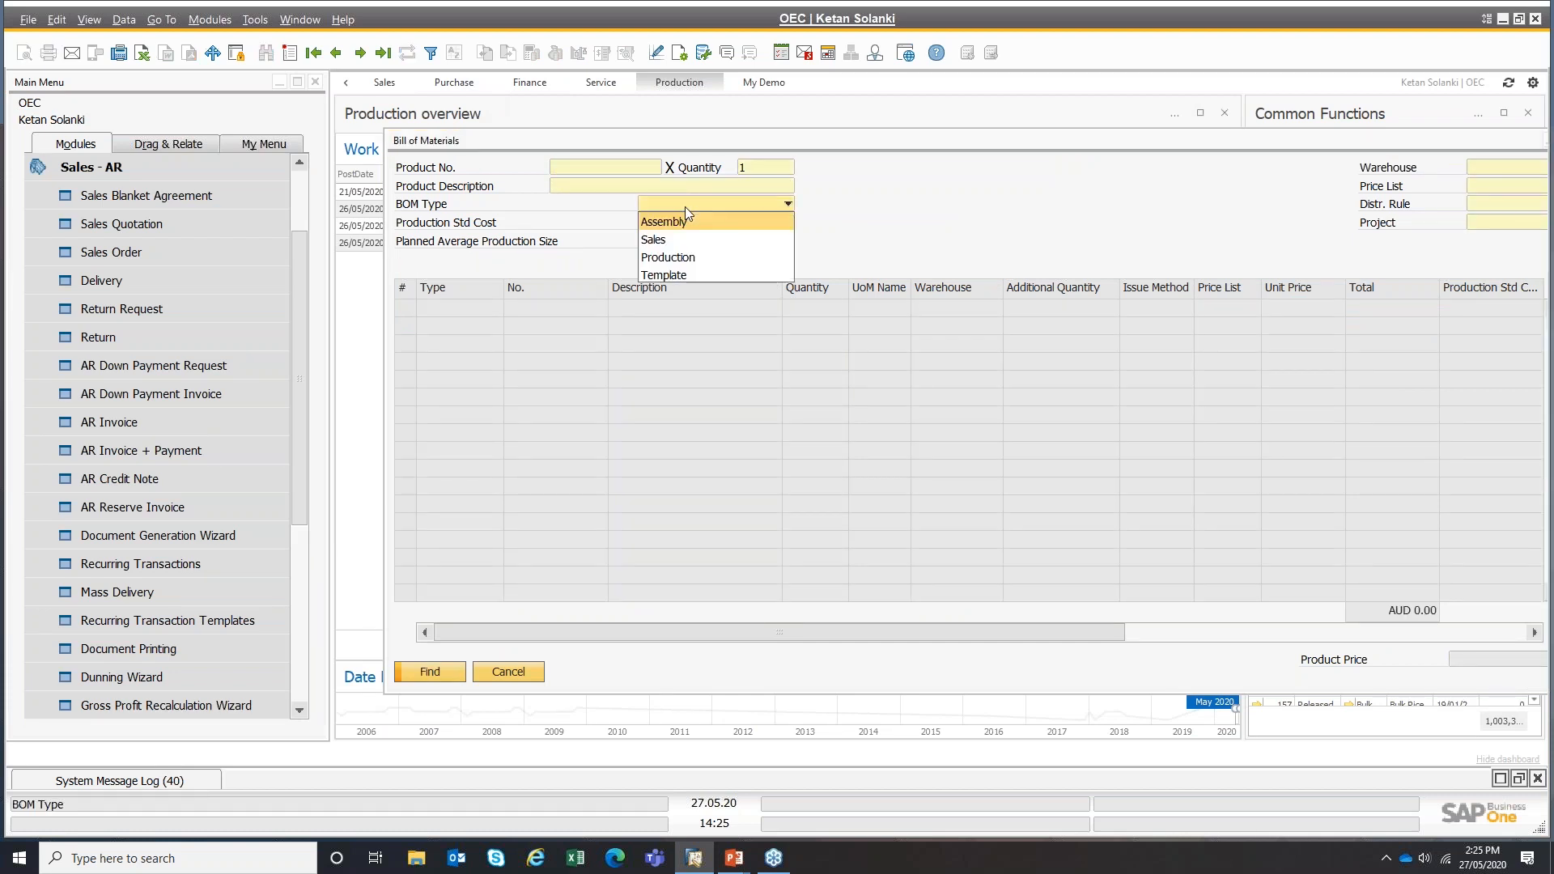
{"action": "left_click", "coordinate": [672, 275]}
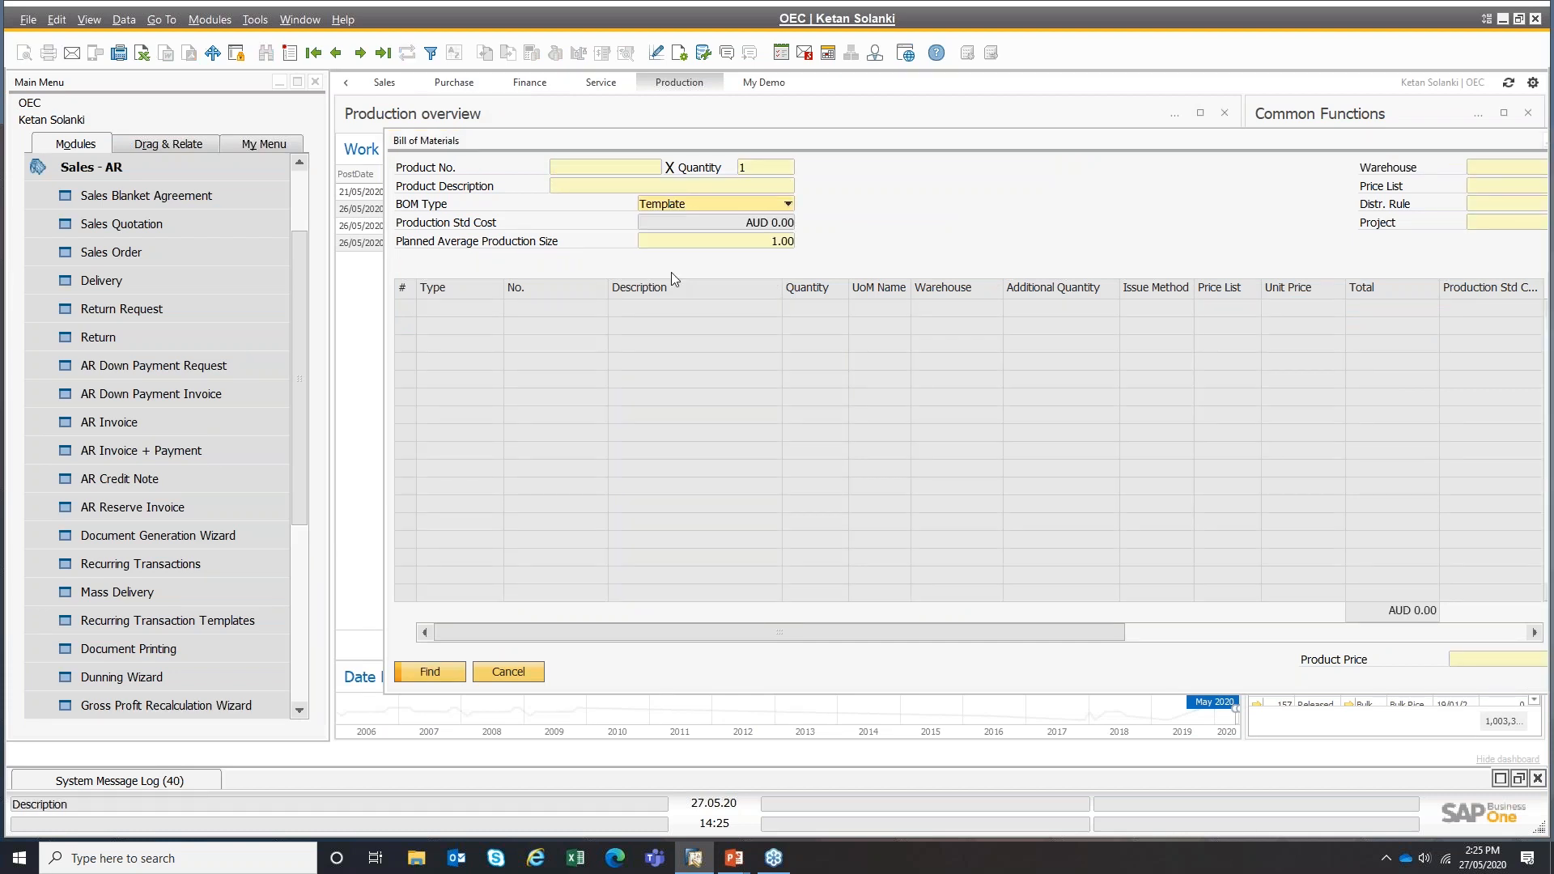
{"action": "left_click", "coordinate": [411, 672]}
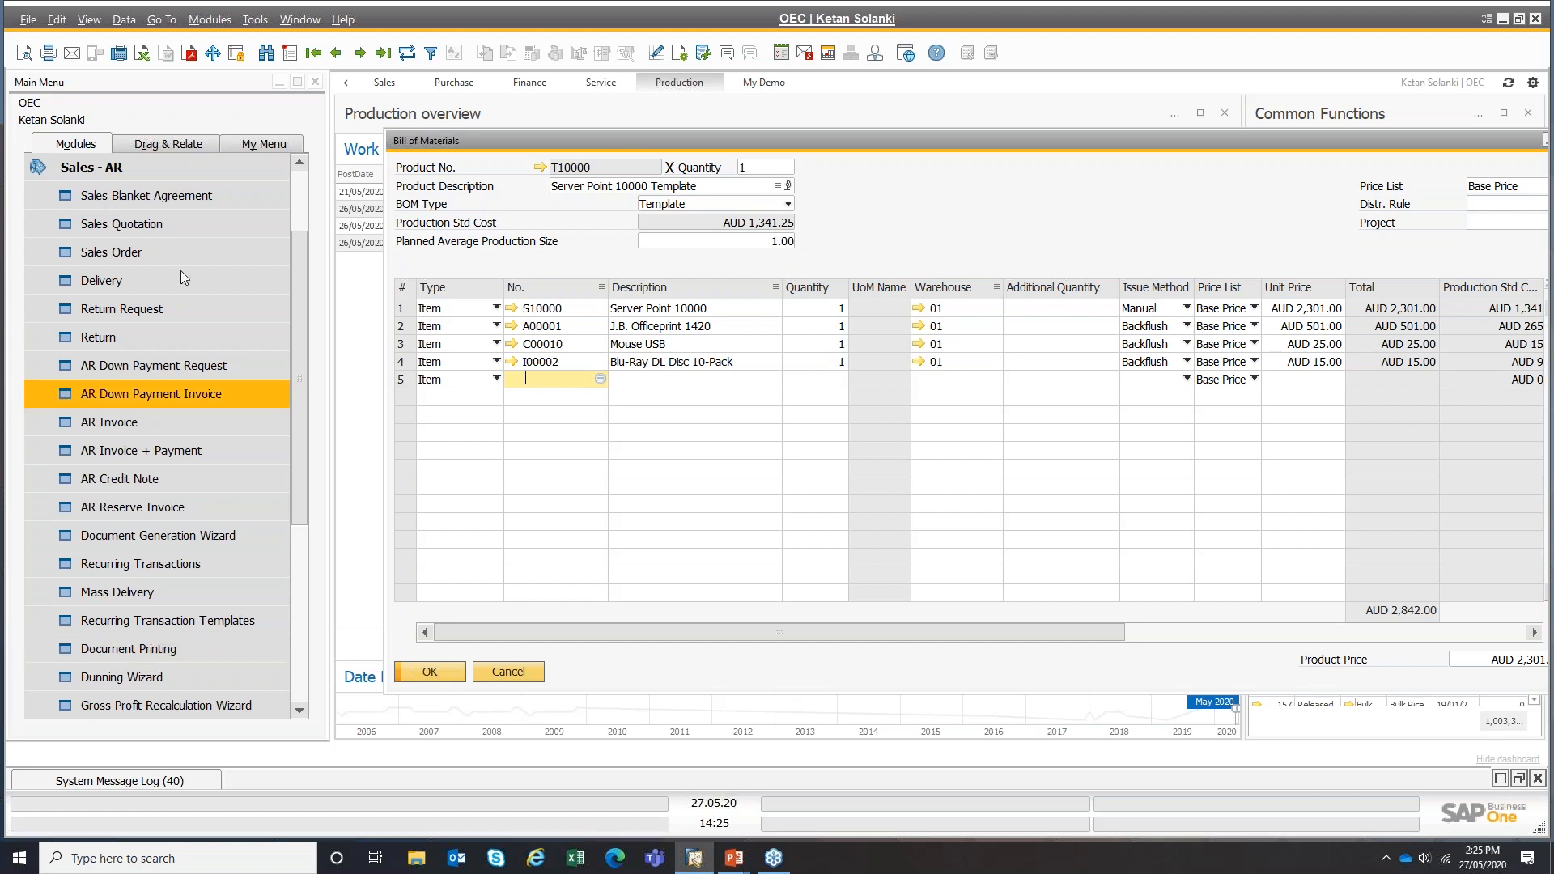
- Start another sales order in a full-size window for the customer Test
{"action": "left_click", "coordinate": [144, 252]}
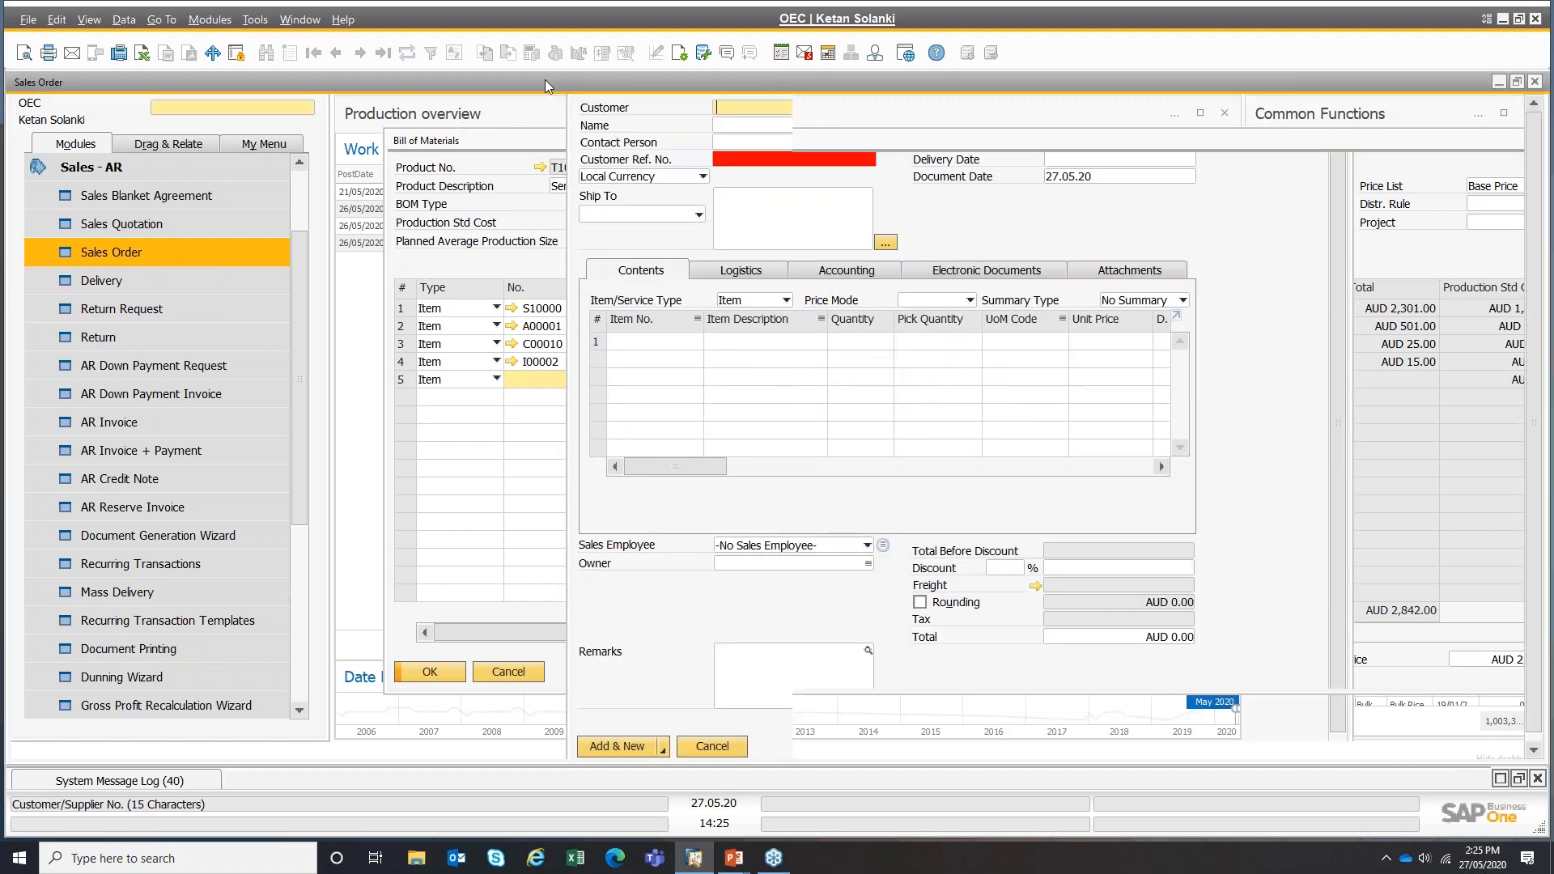
{"action": "double_click", "coordinate": [545, 80]}
{"action": "key", "text": "Tab"}
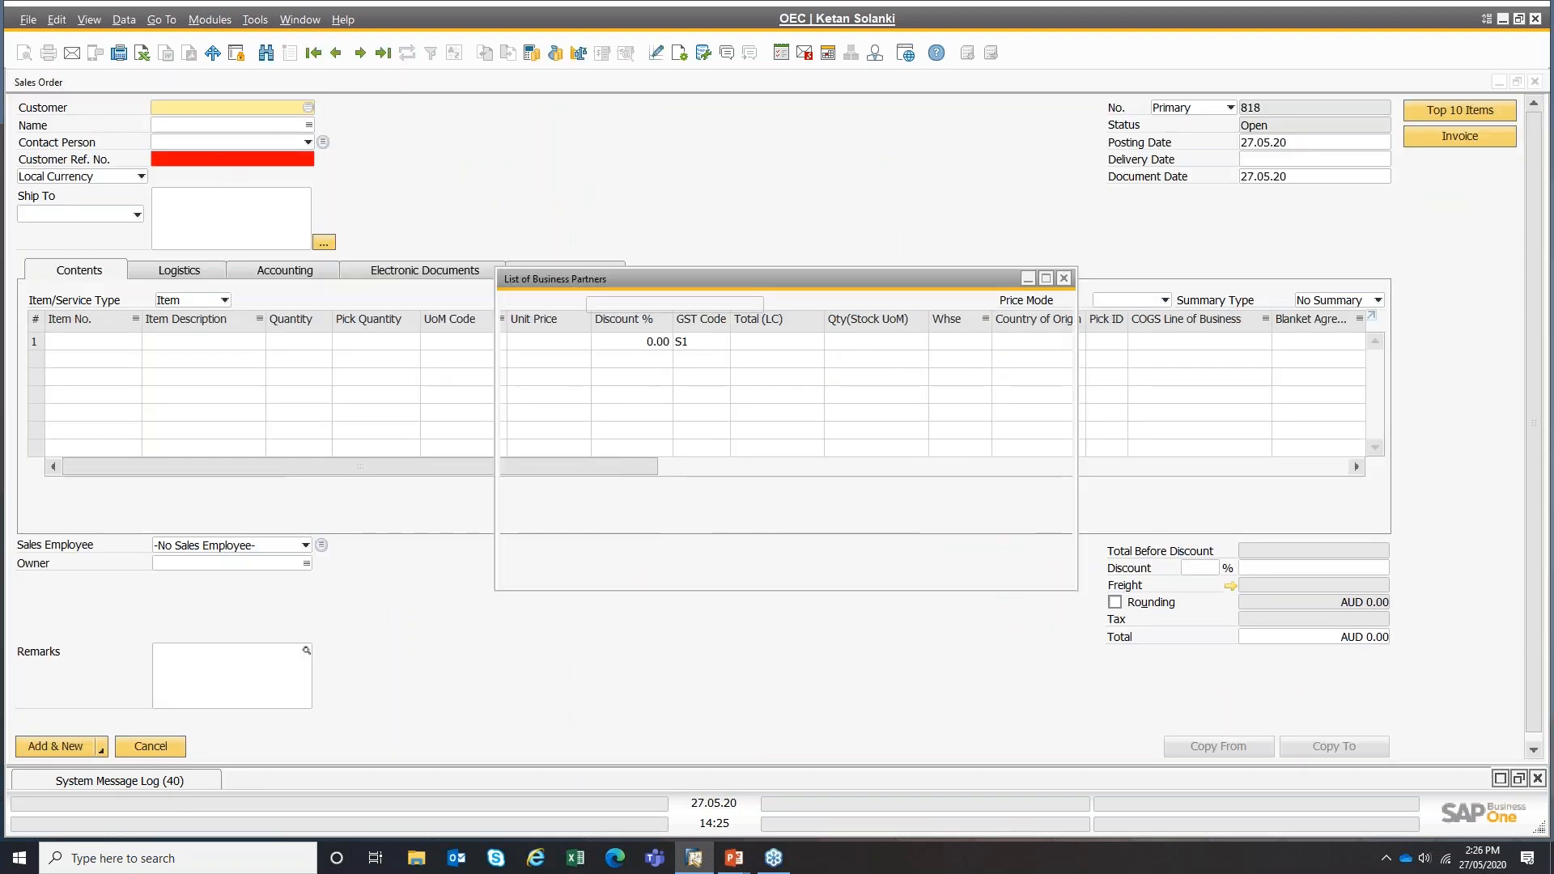
{"action": "double_click", "coordinate": [581, 359]}
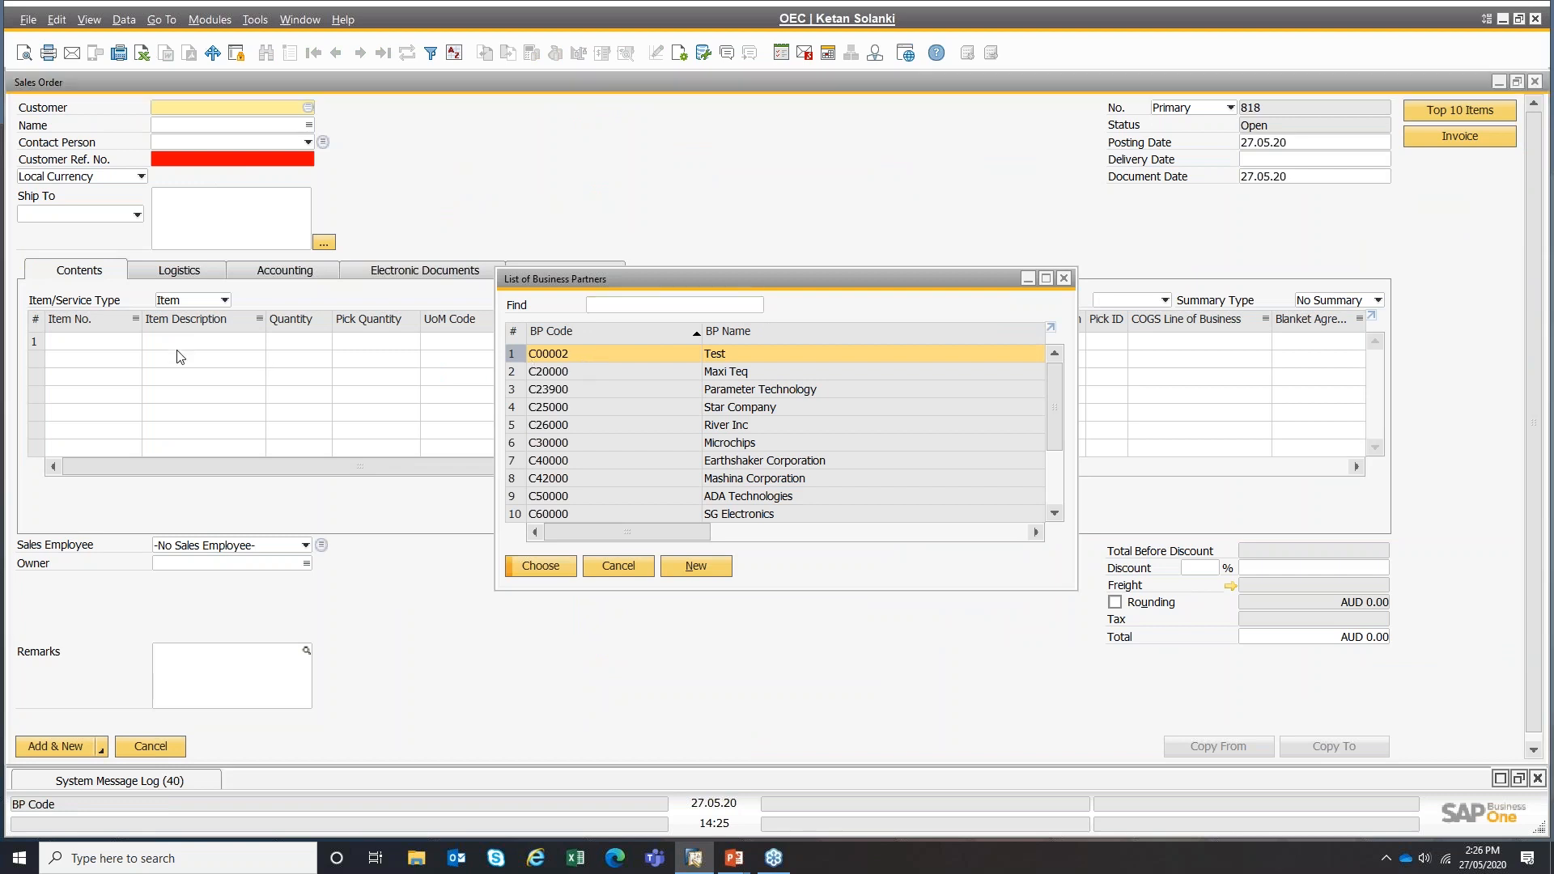
- Add the Template BOM item T10000, Server Point 10000 Template, with its components to the sales order
{"action": "type", "text": "t"}
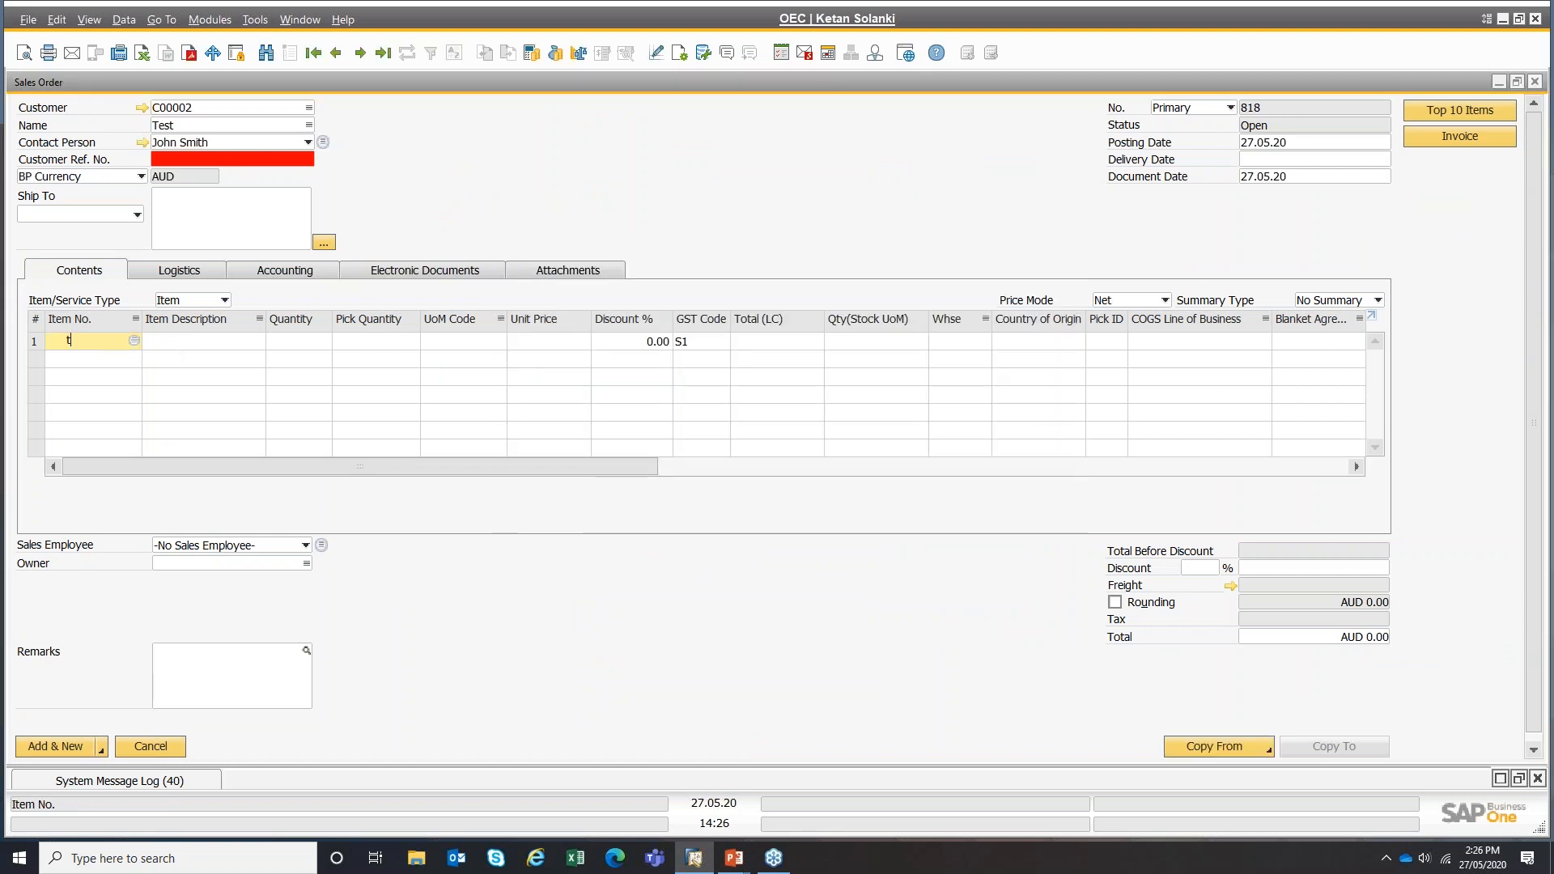
{"action": "key", "text": "Tab"}
{"action": "key", "text": "Return"}
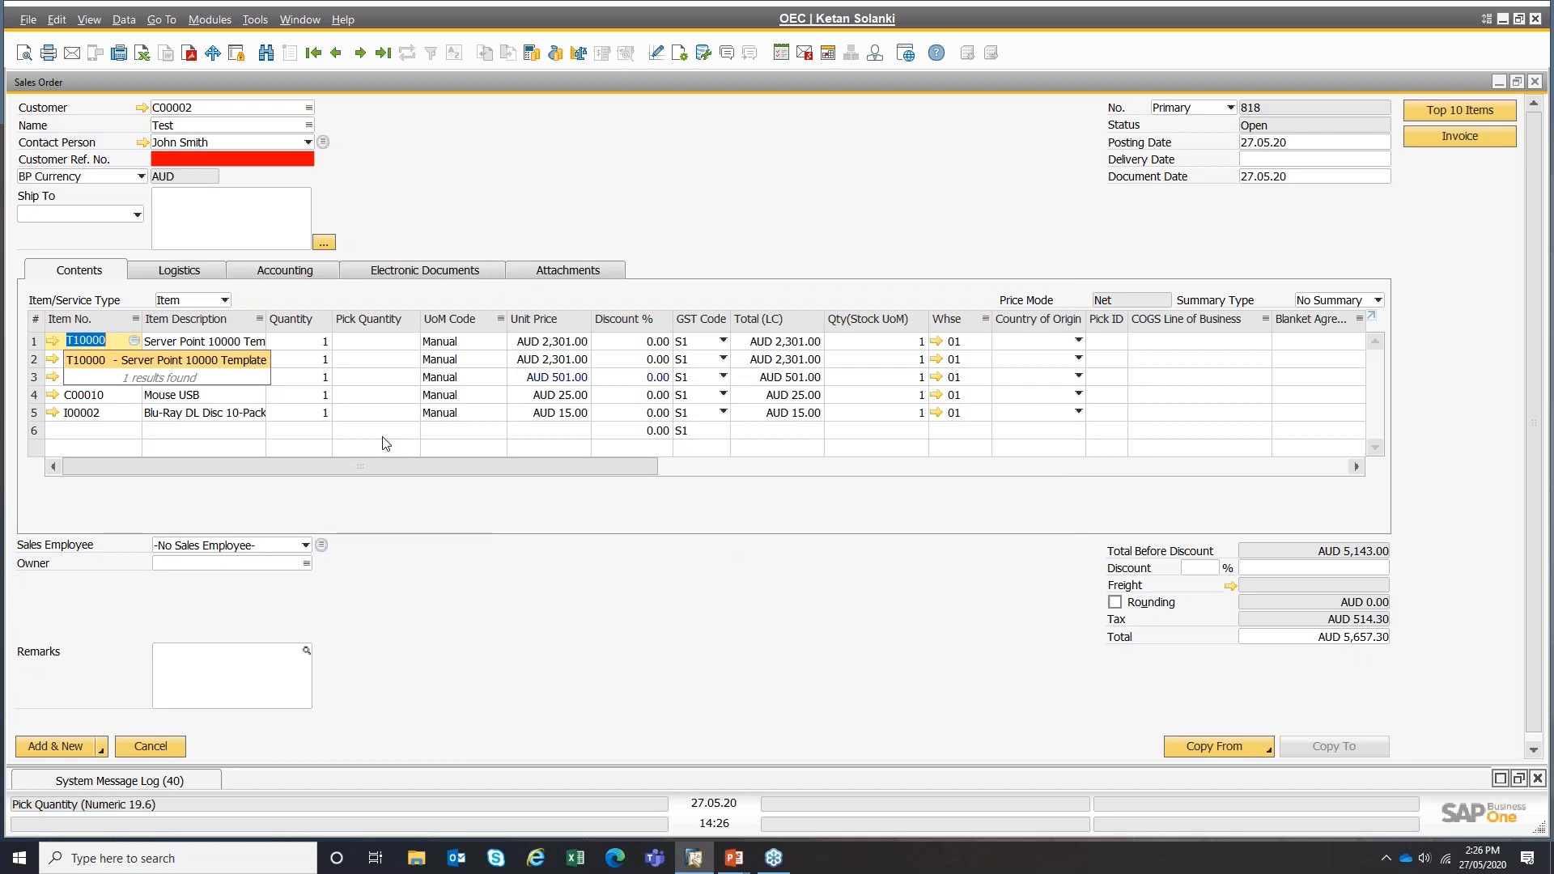
{"action": "key", "text": "Tab"}
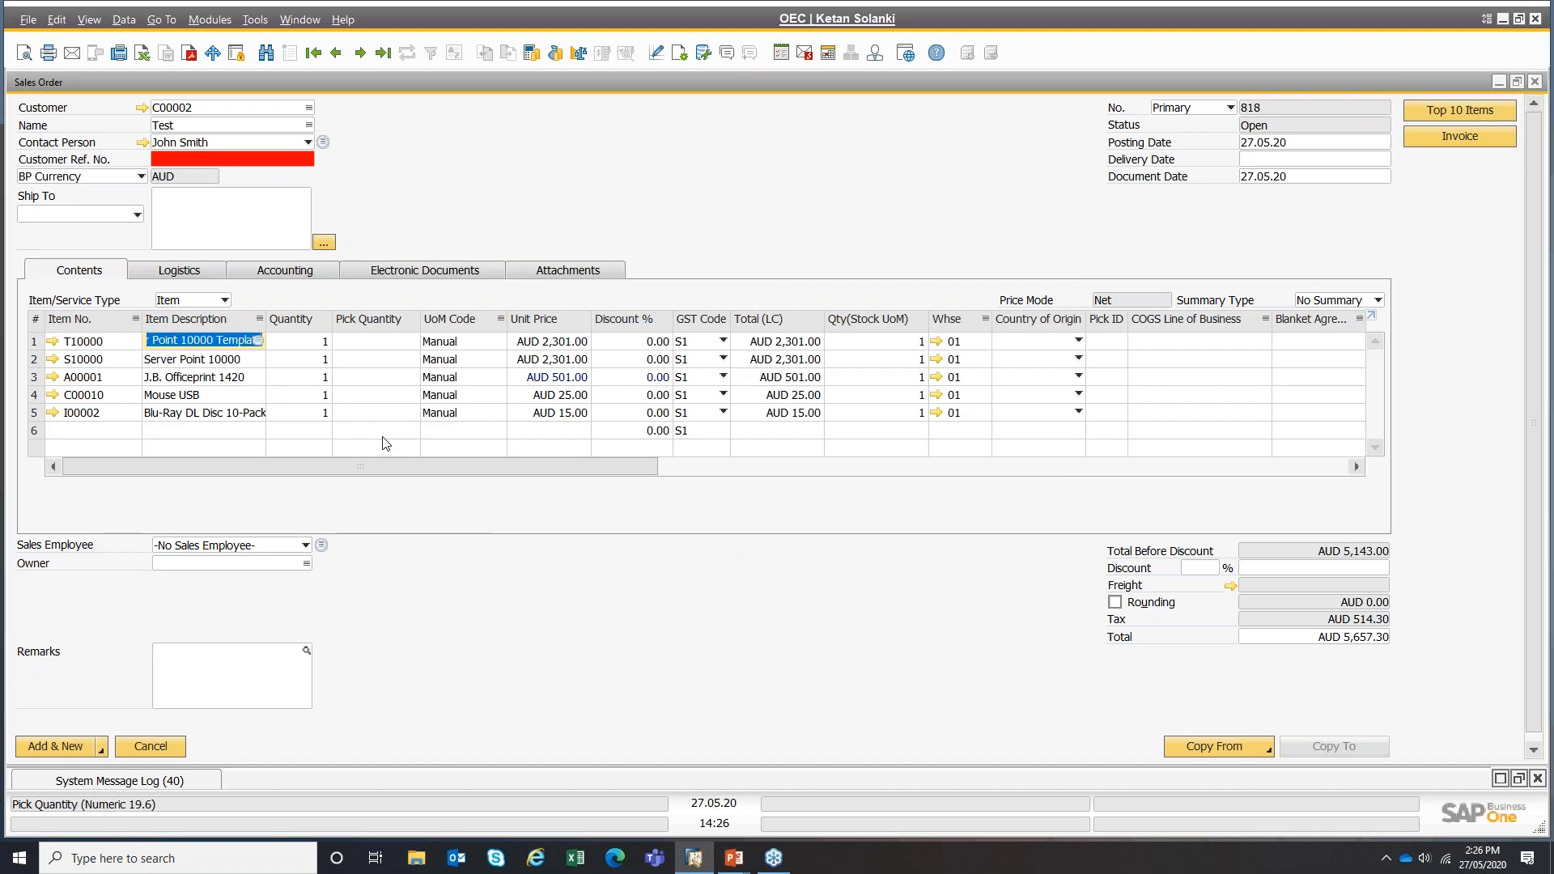
- Delete the T10000 parent line from the sales order, then discard the order without adding it
{"action": "key", "text": "ctrl+k"}
{"action": "left_click", "coordinate": [189, 362]}
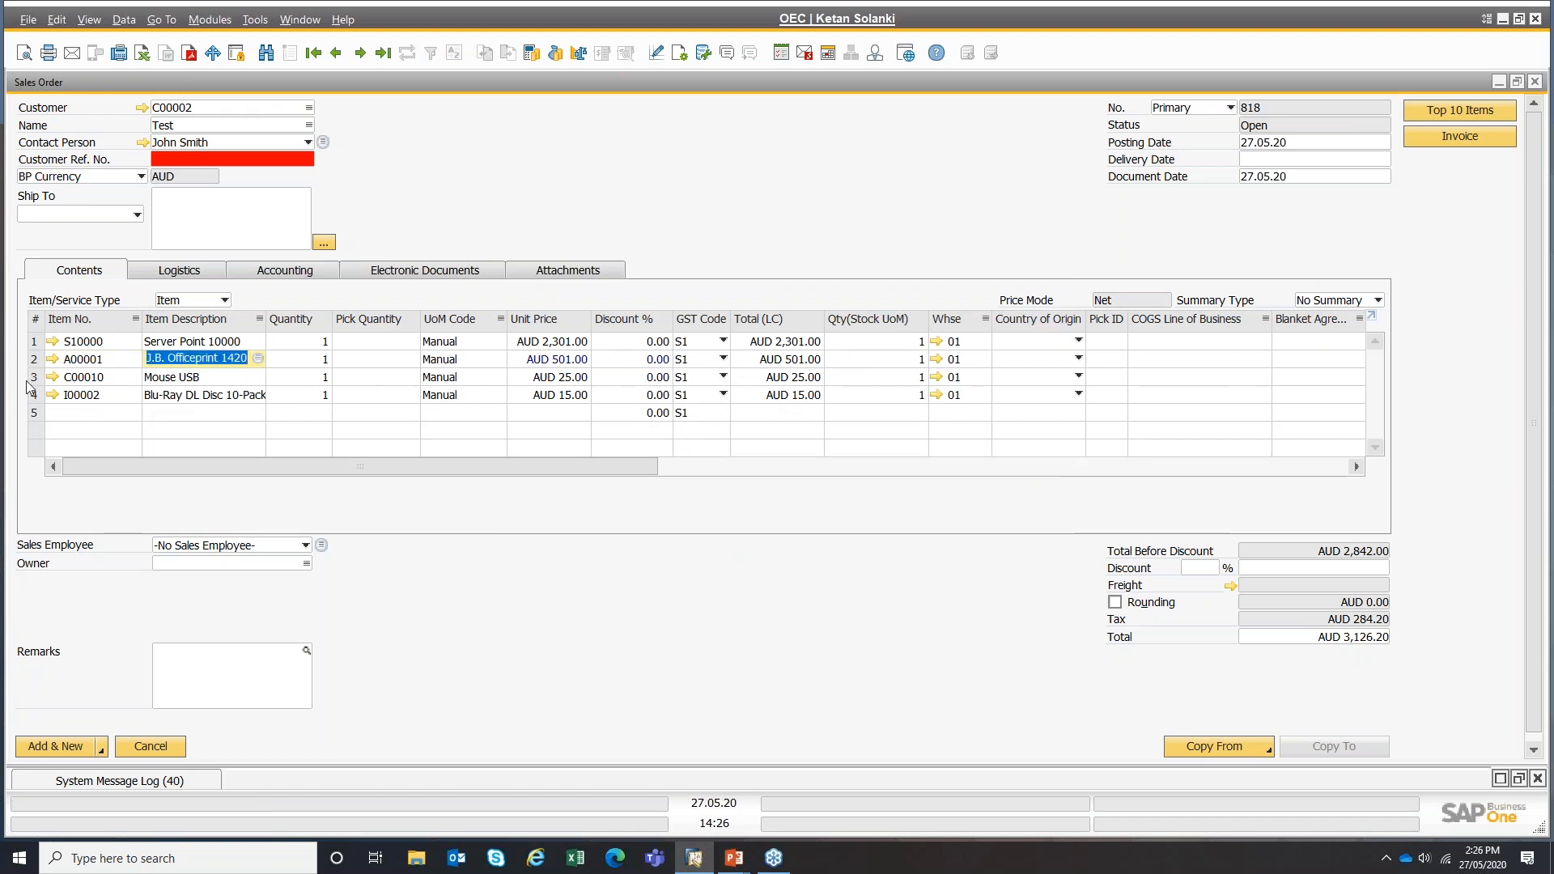
{"action": "left_click", "coordinate": [151, 746]}
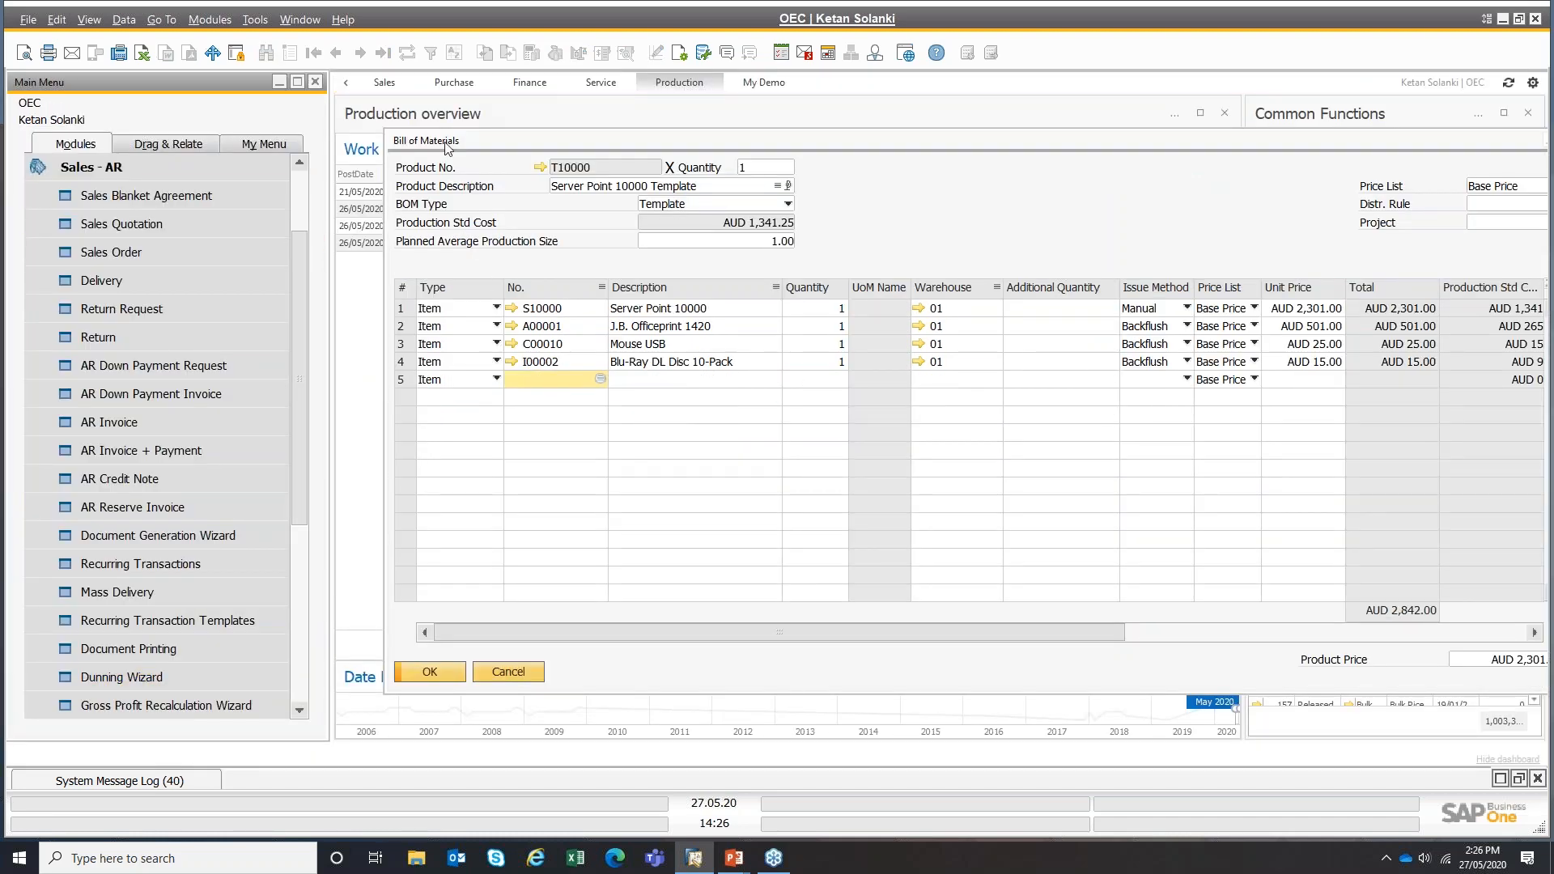
- Search bills of materials for product numbers starting with p and open P10001, PC - 8x core, DDR 32GB, 2TB HDD
{"action": "left_click_drag", "start_coordinate": [443, 141], "coordinate": [377, 128]}
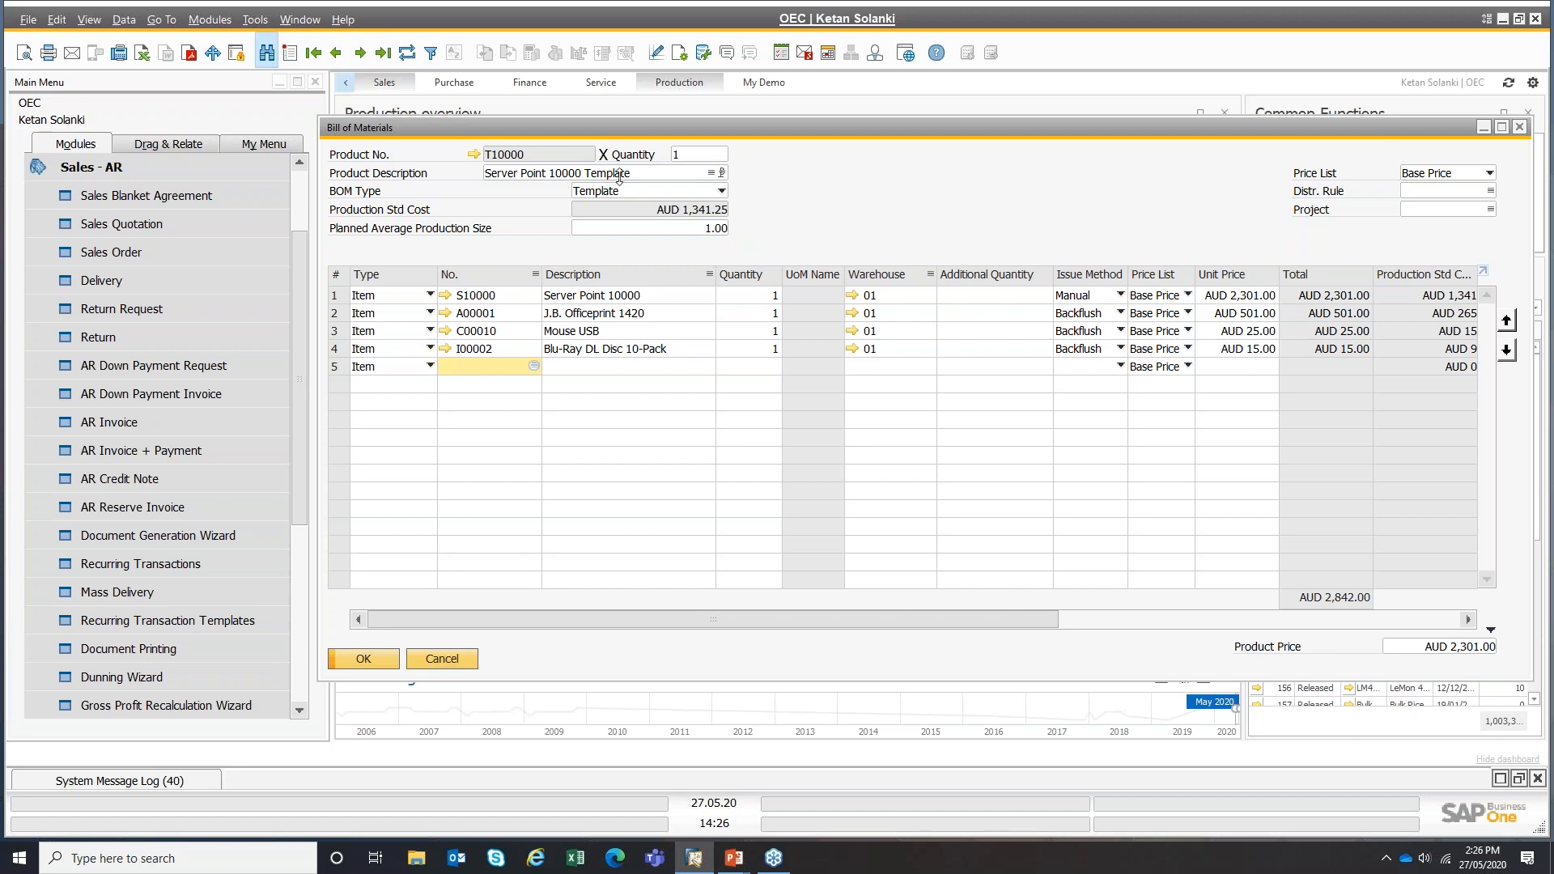
{"action": "left_click", "coordinate": [265, 53]}
{"action": "type", "text": "p"}
{"action": "key", "text": "Tab"}
{"action": "key", "text": "Return"}
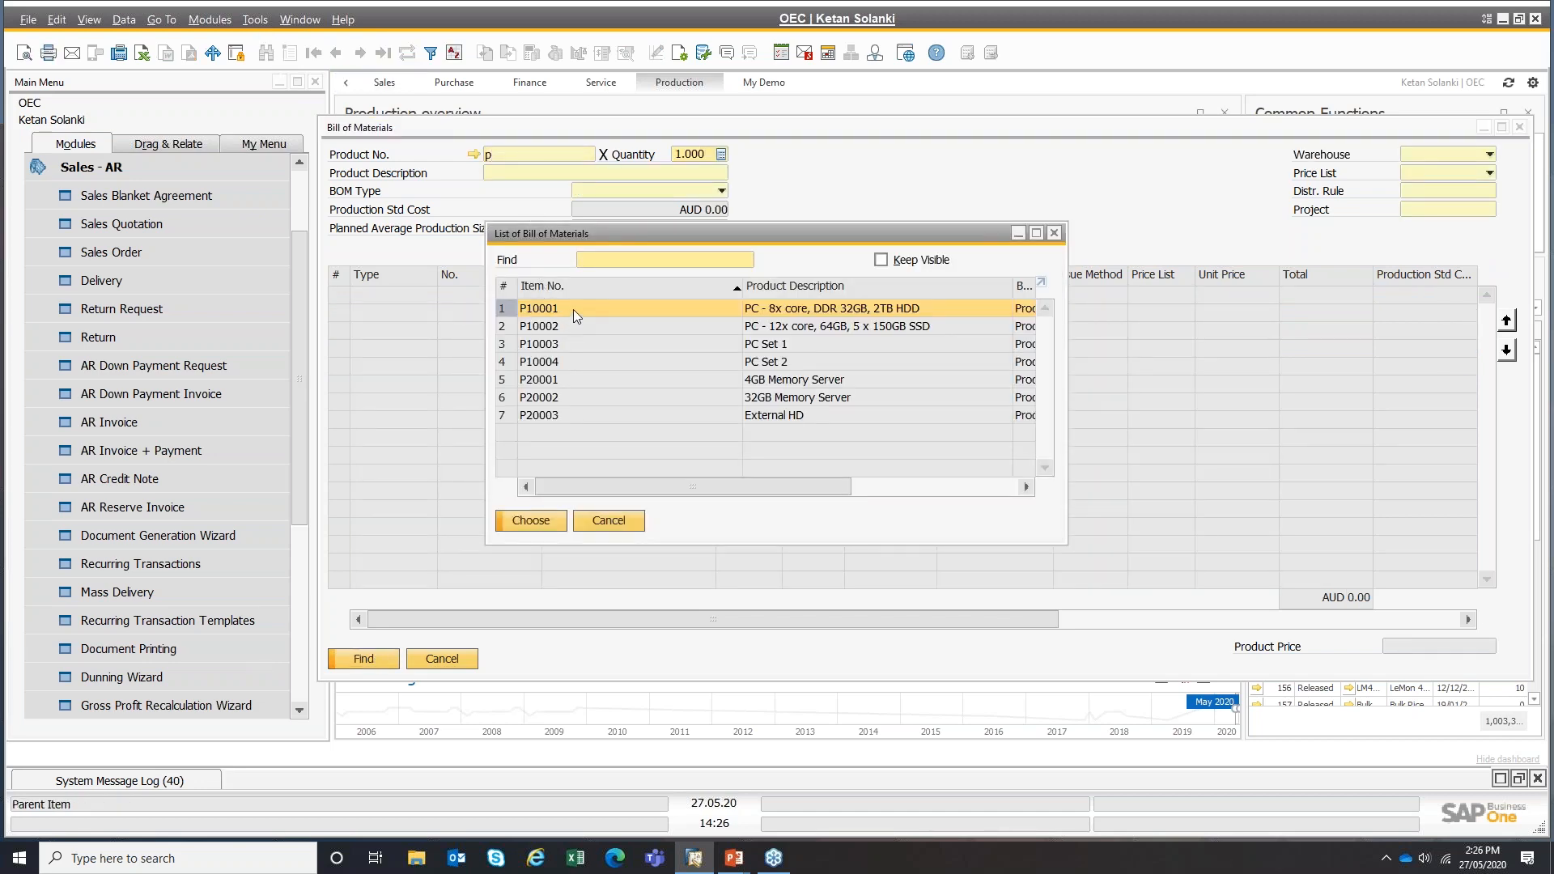
{"action": "double_click", "coordinate": [573, 309]}
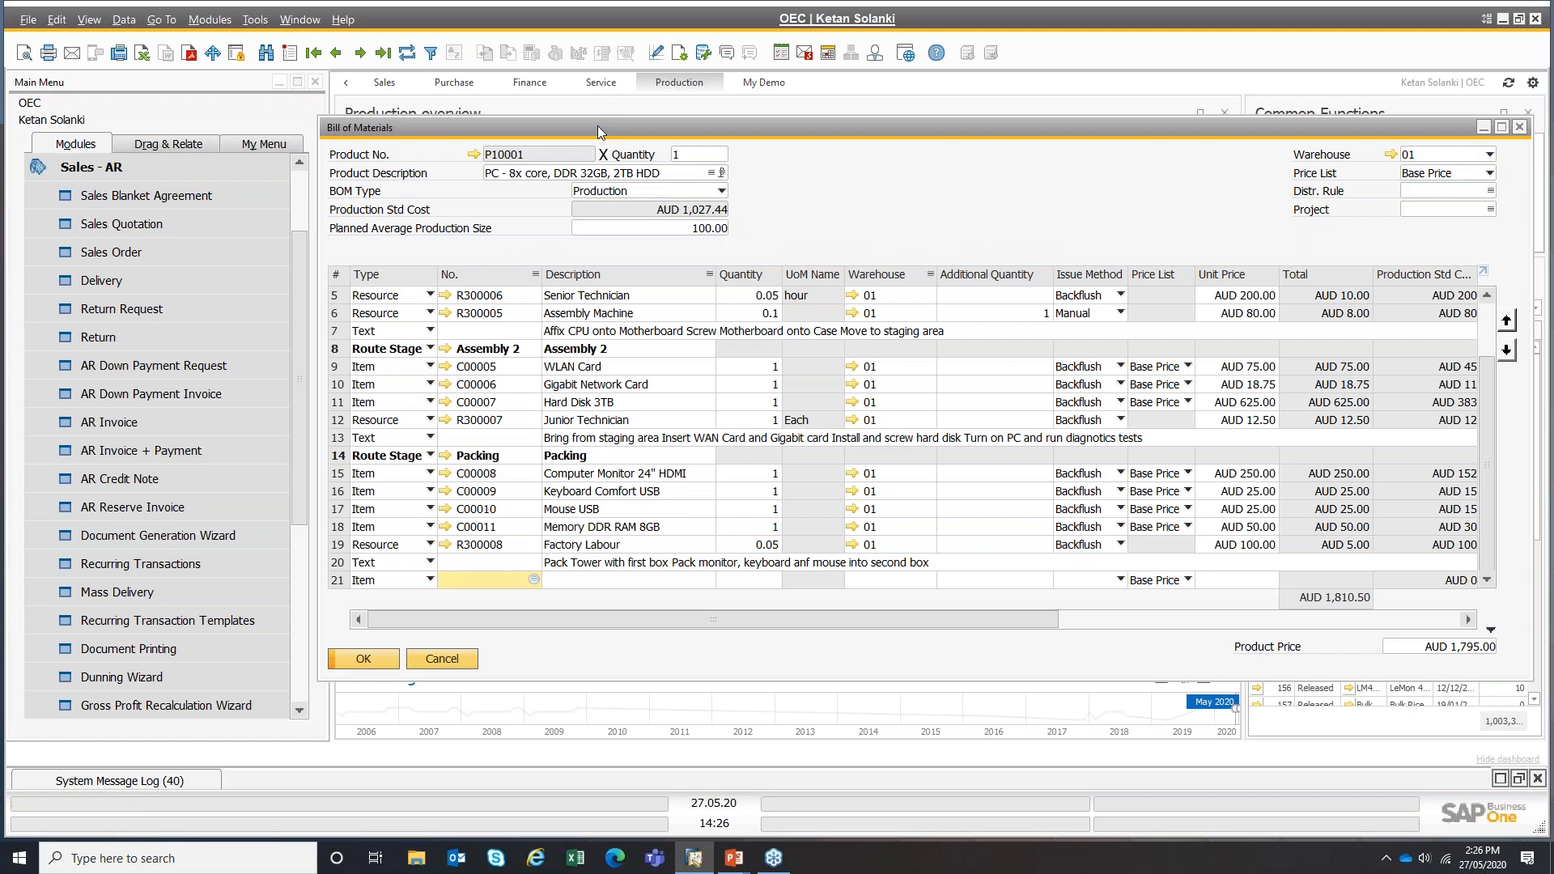
- Maximize the P10001 bill of materials and examine its Assembly 1, Assembly 2 and Packing route stages
{"action": "double_click", "coordinate": [598, 126]}
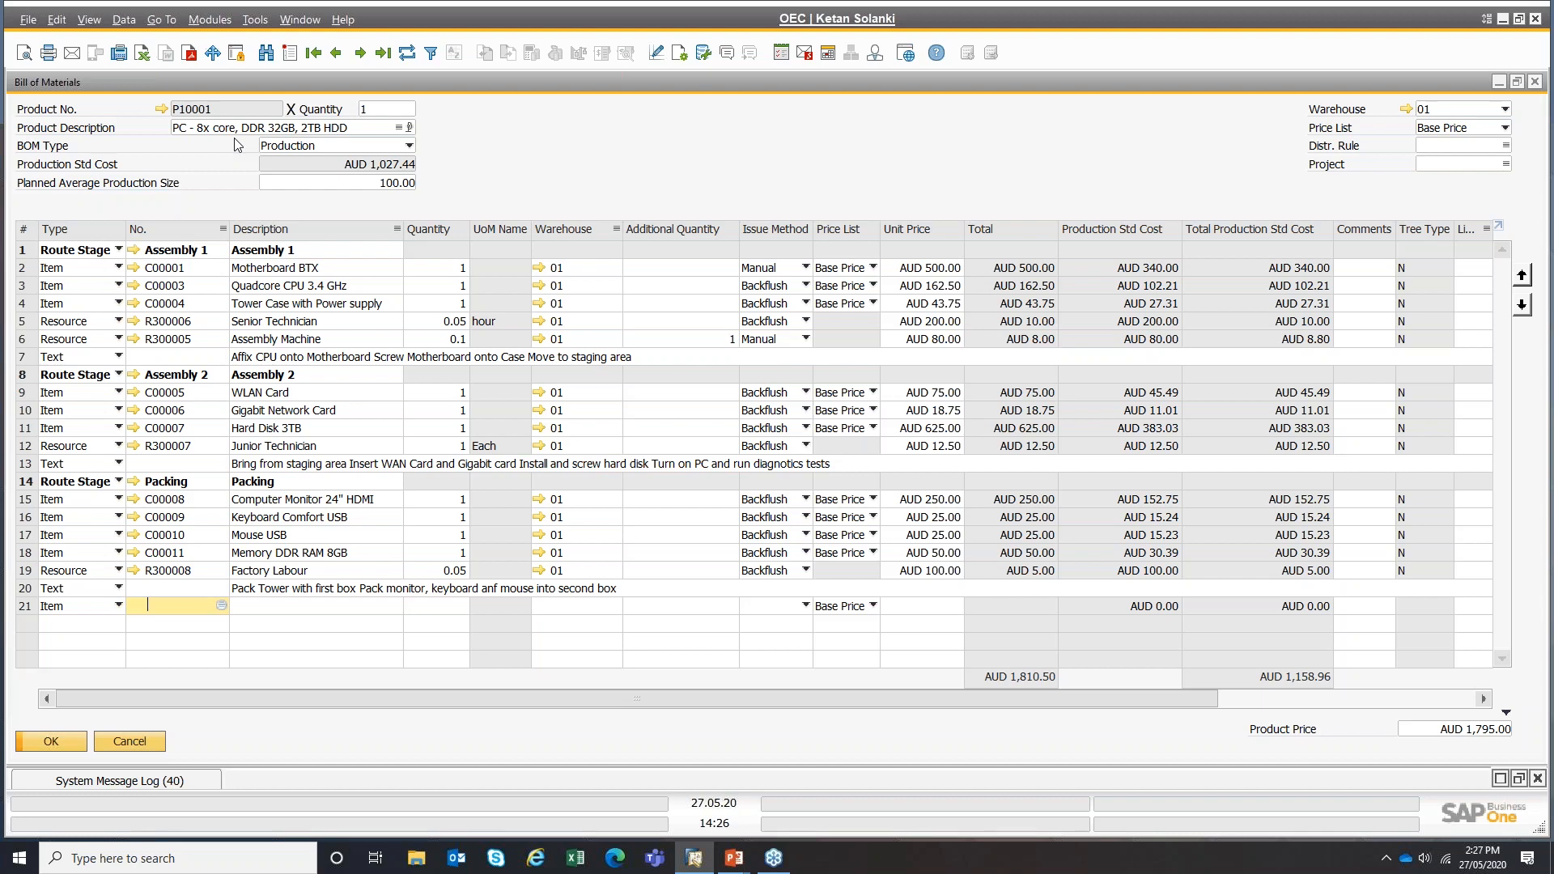
{"action": "left_click", "coordinate": [27, 251]}
{"action": "left_click", "coordinate": [22, 377]}
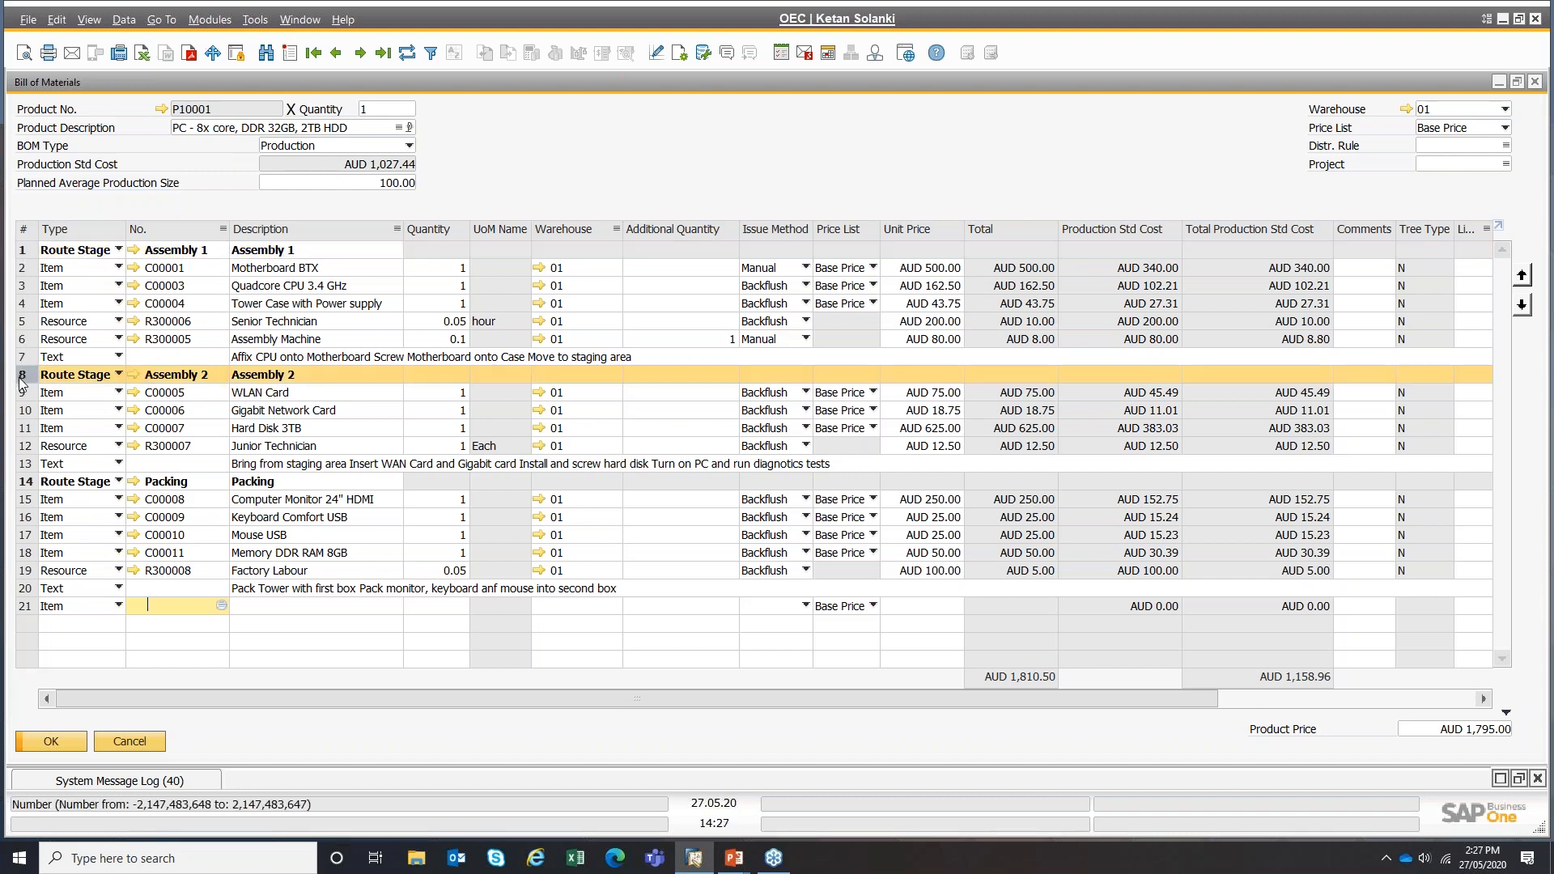
{"action": "left_click", "coordinate": [26, 482]}
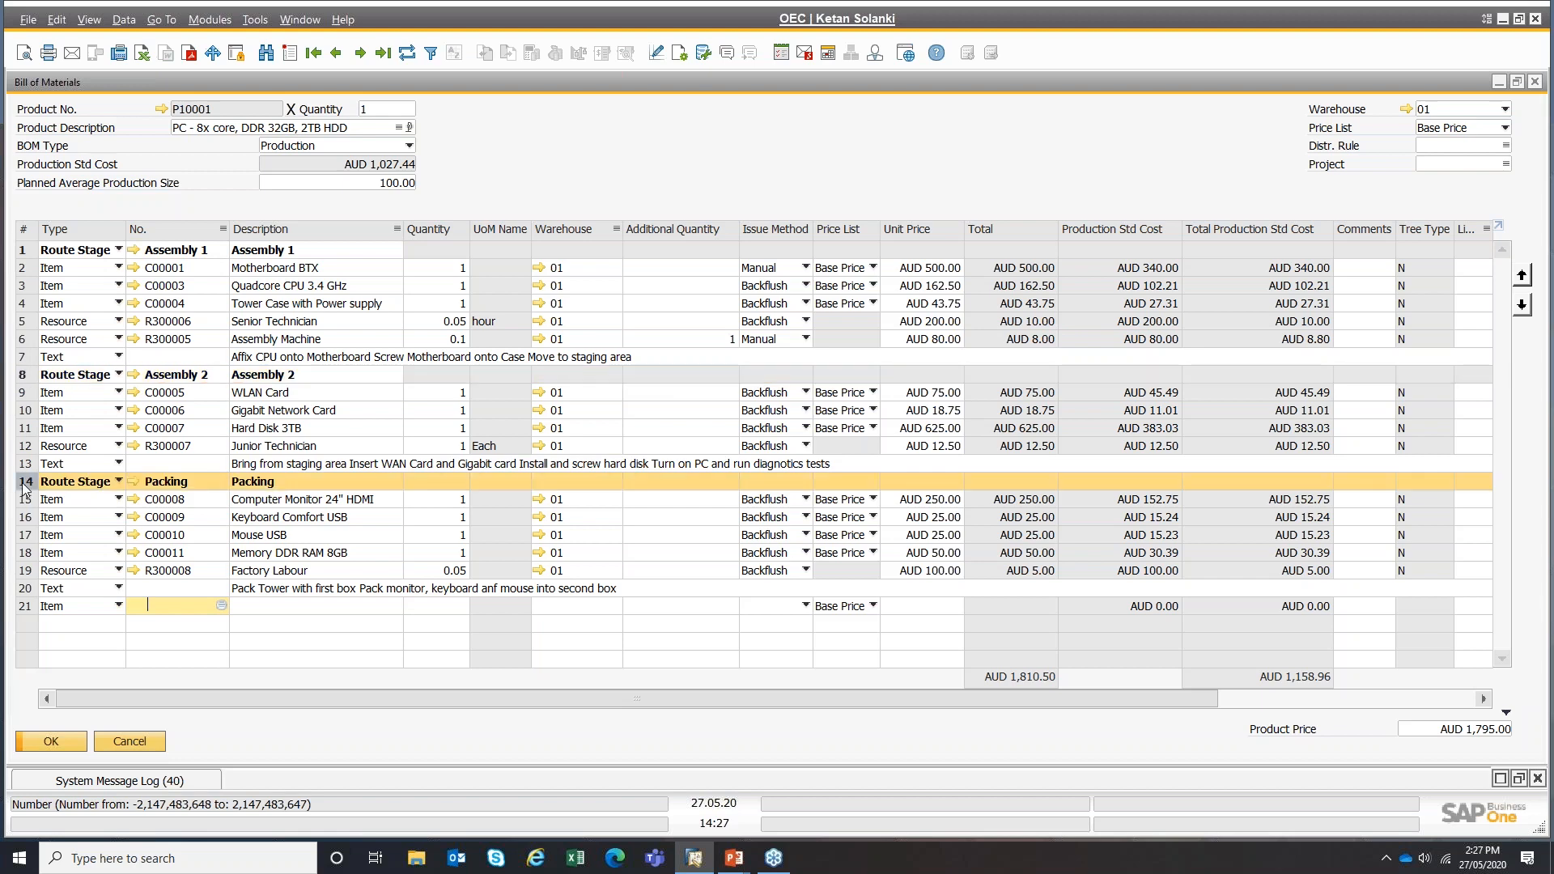
- Examine the item, resource and text lines of the Assembly 1 stage, from Motherboard BTX to the assembly instructions
{"action": "left_click", "coordinate": [27, 273]}
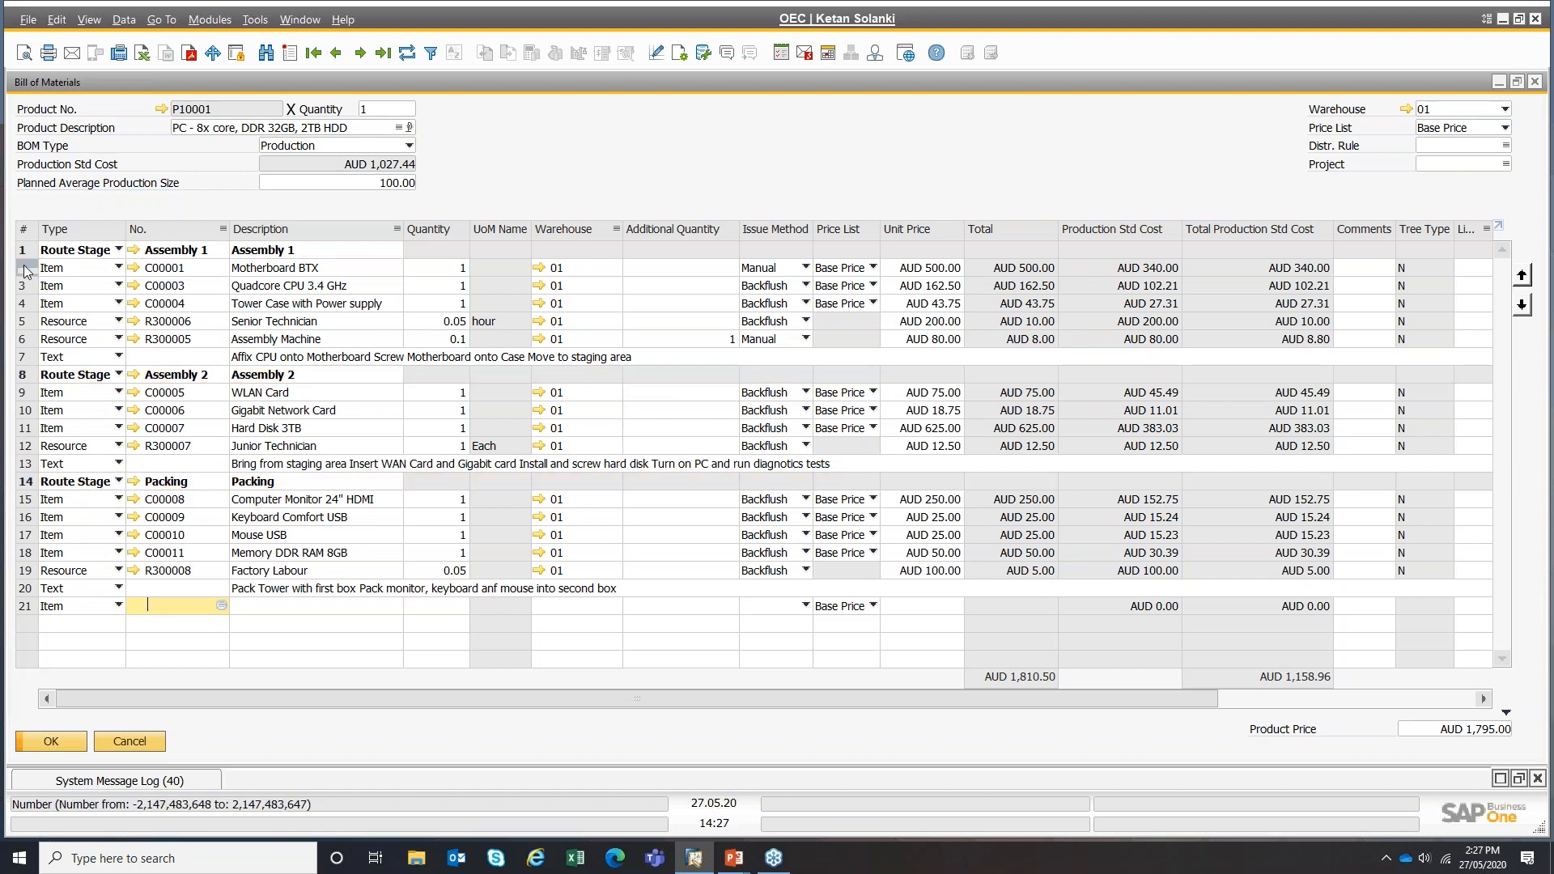
{"action": "left_click", "coordinate": [23, 289]}
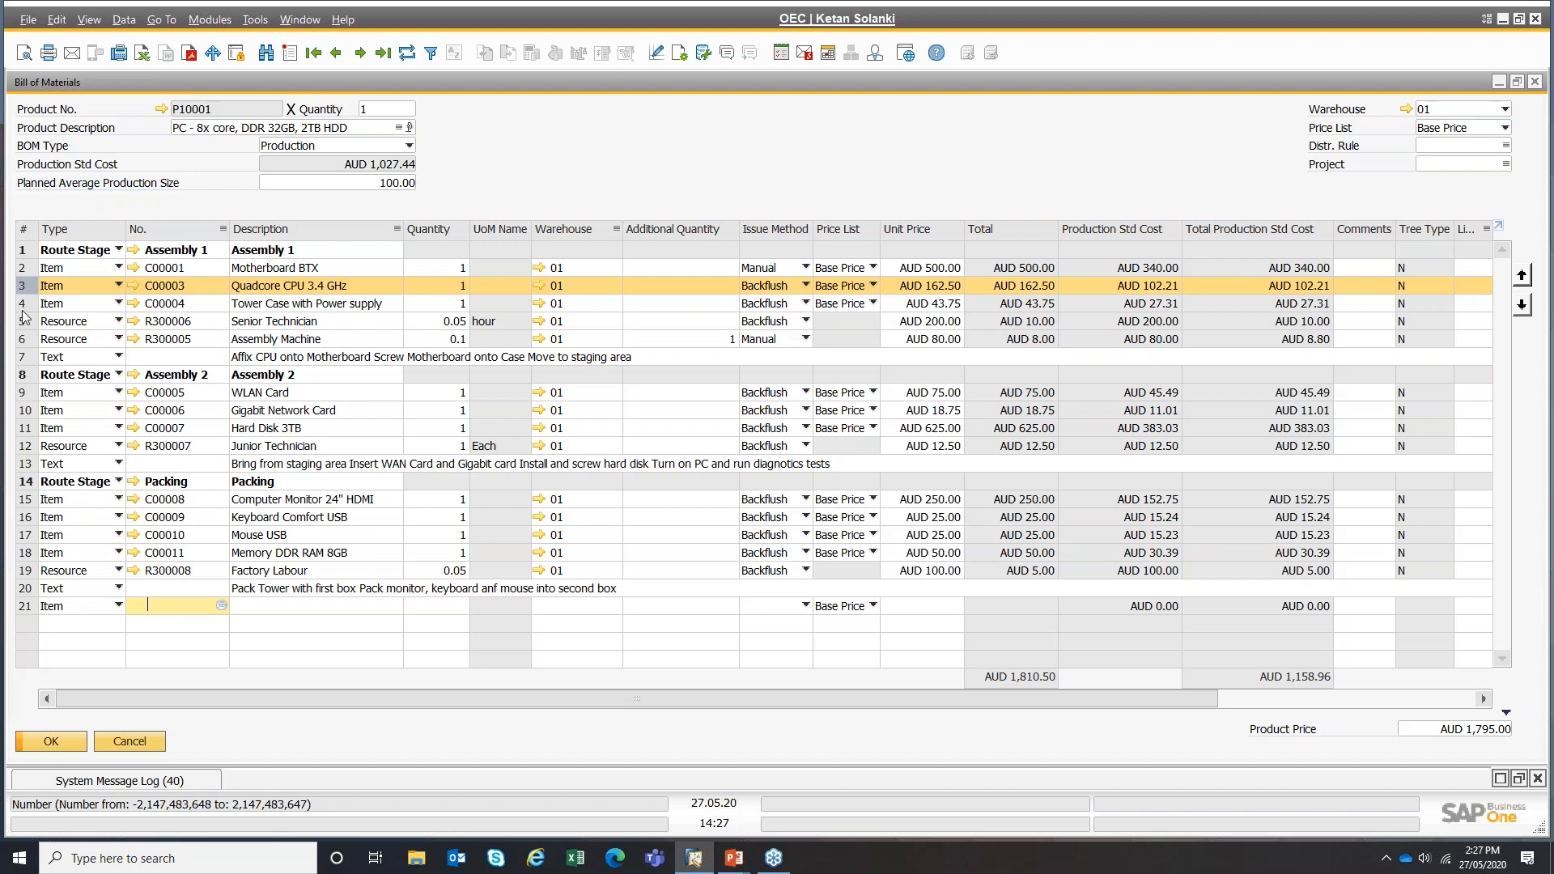
{"action": "left_click", "coordinate": [23, 310]}
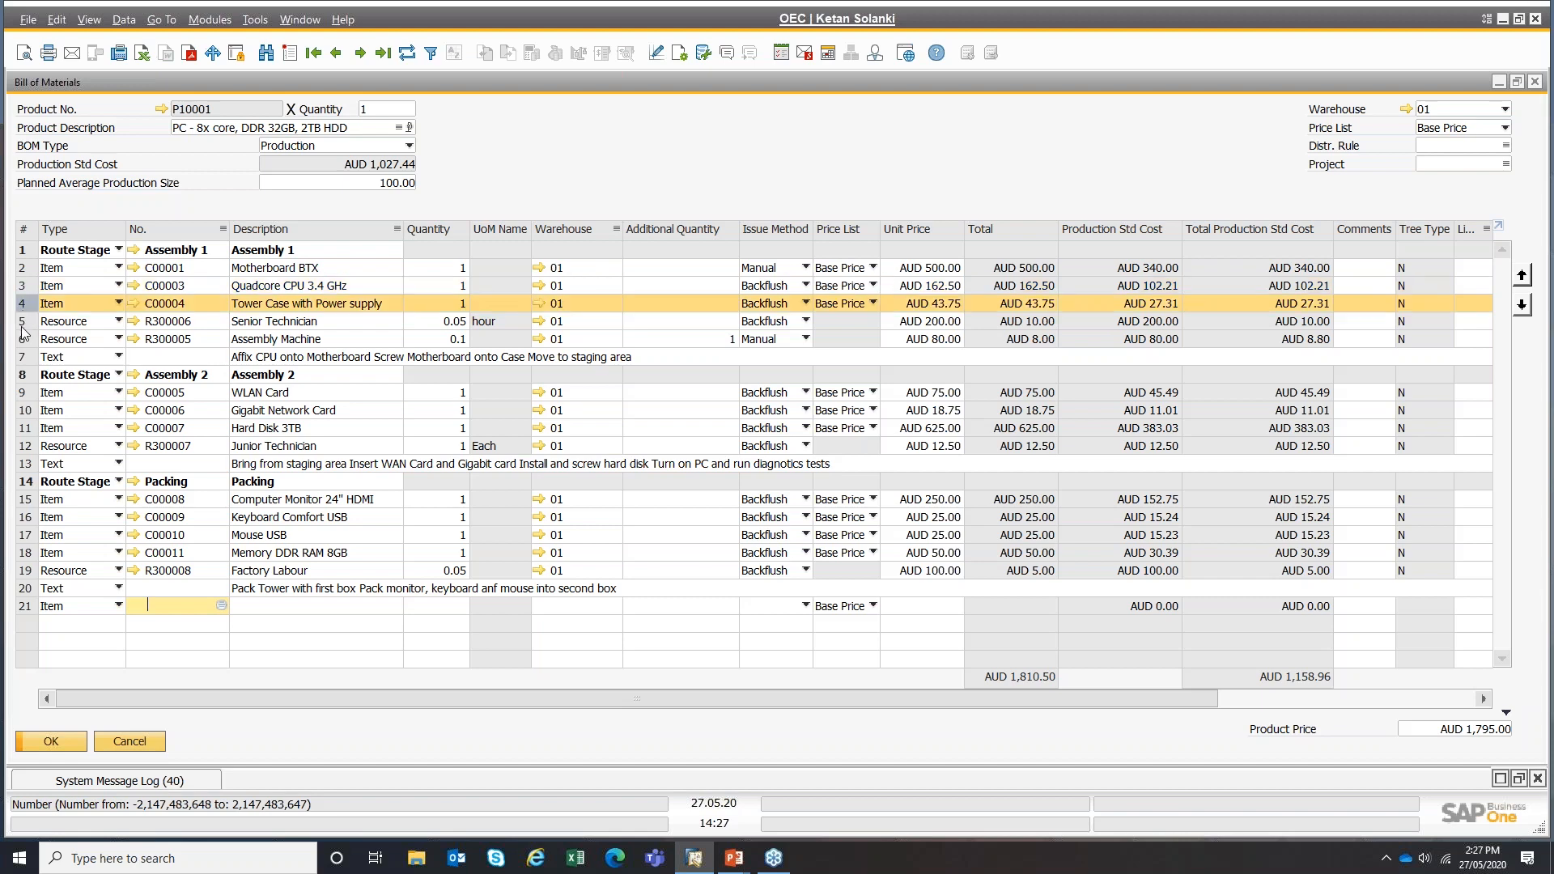
{"action": "left_click", "coordinate": [23, 327]}
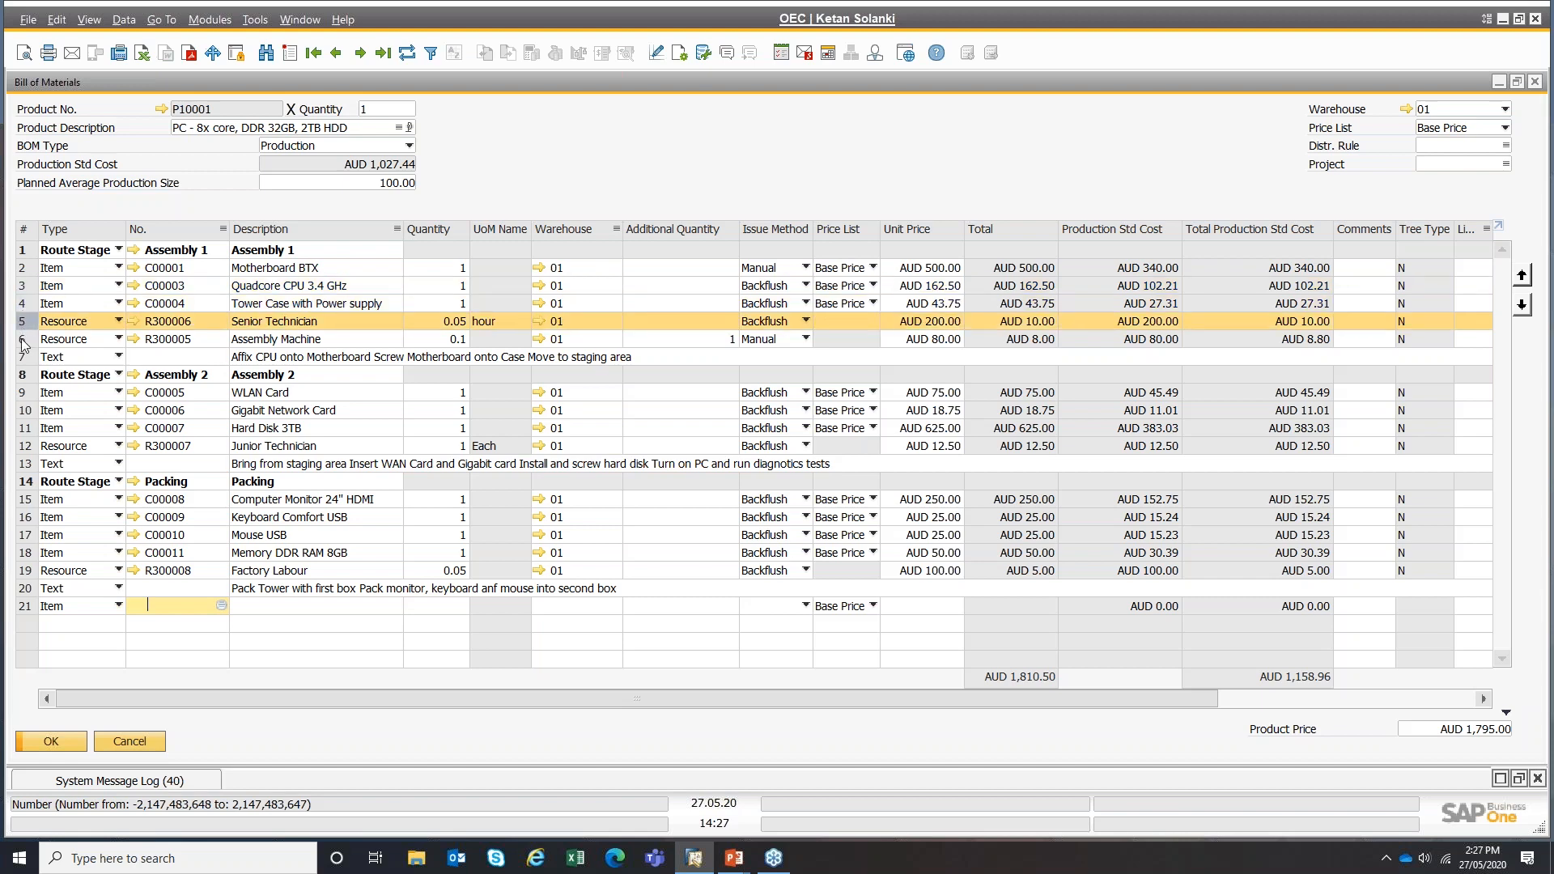
{"action": "left_click", "coordinate": [23, 341]}
{"action": "left_click", "coordinate": [25, 327]}
{"action": "left_click", "coordinate": [26, 340]}
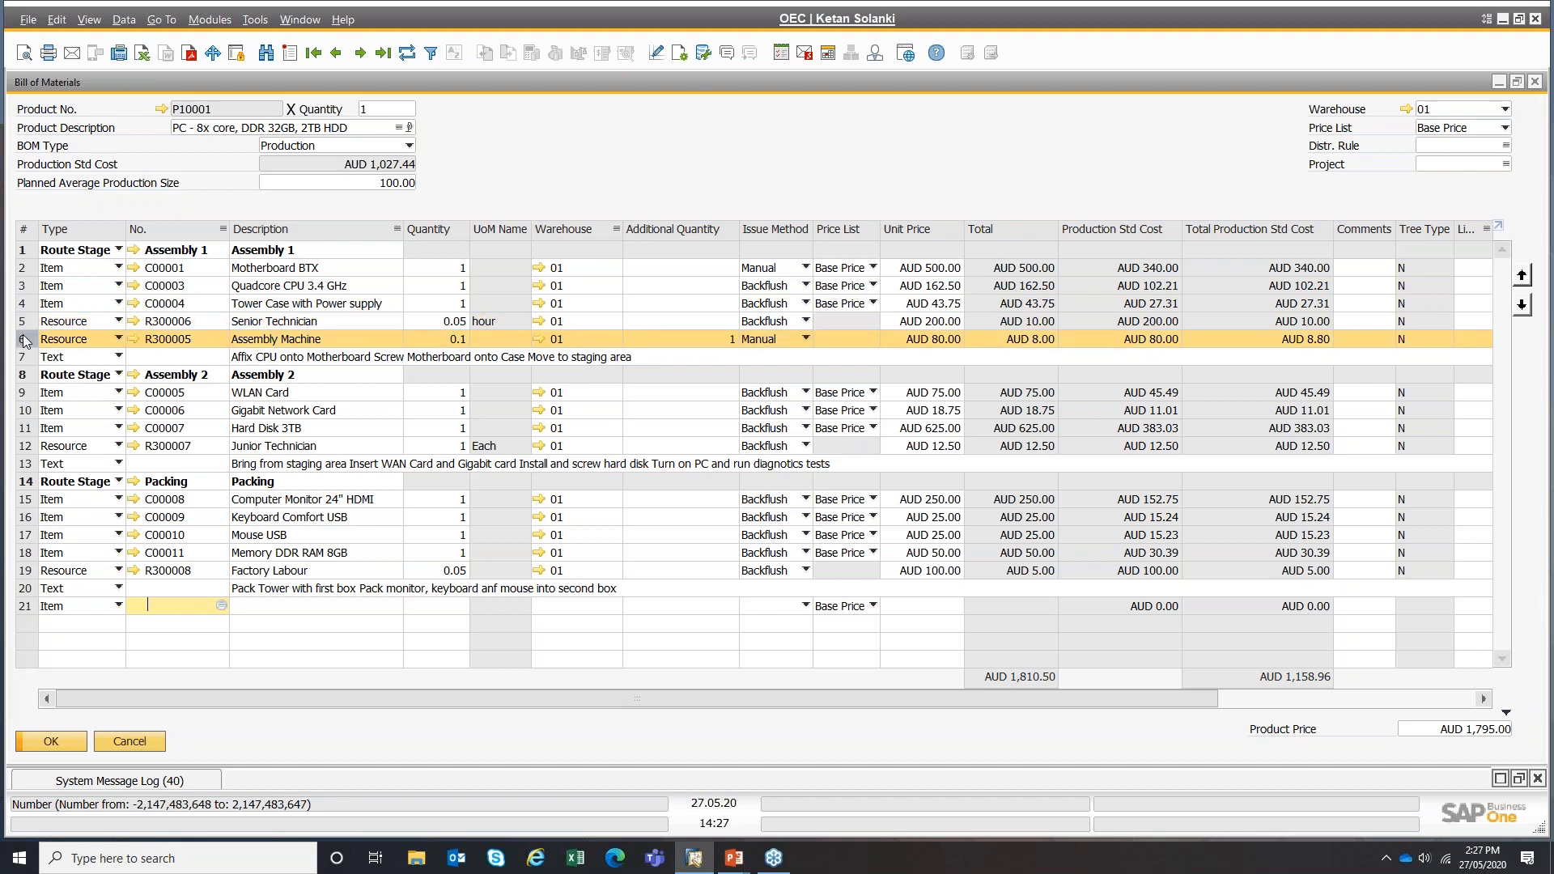
{"action": "left_click", "coordinate": [24, 361]}
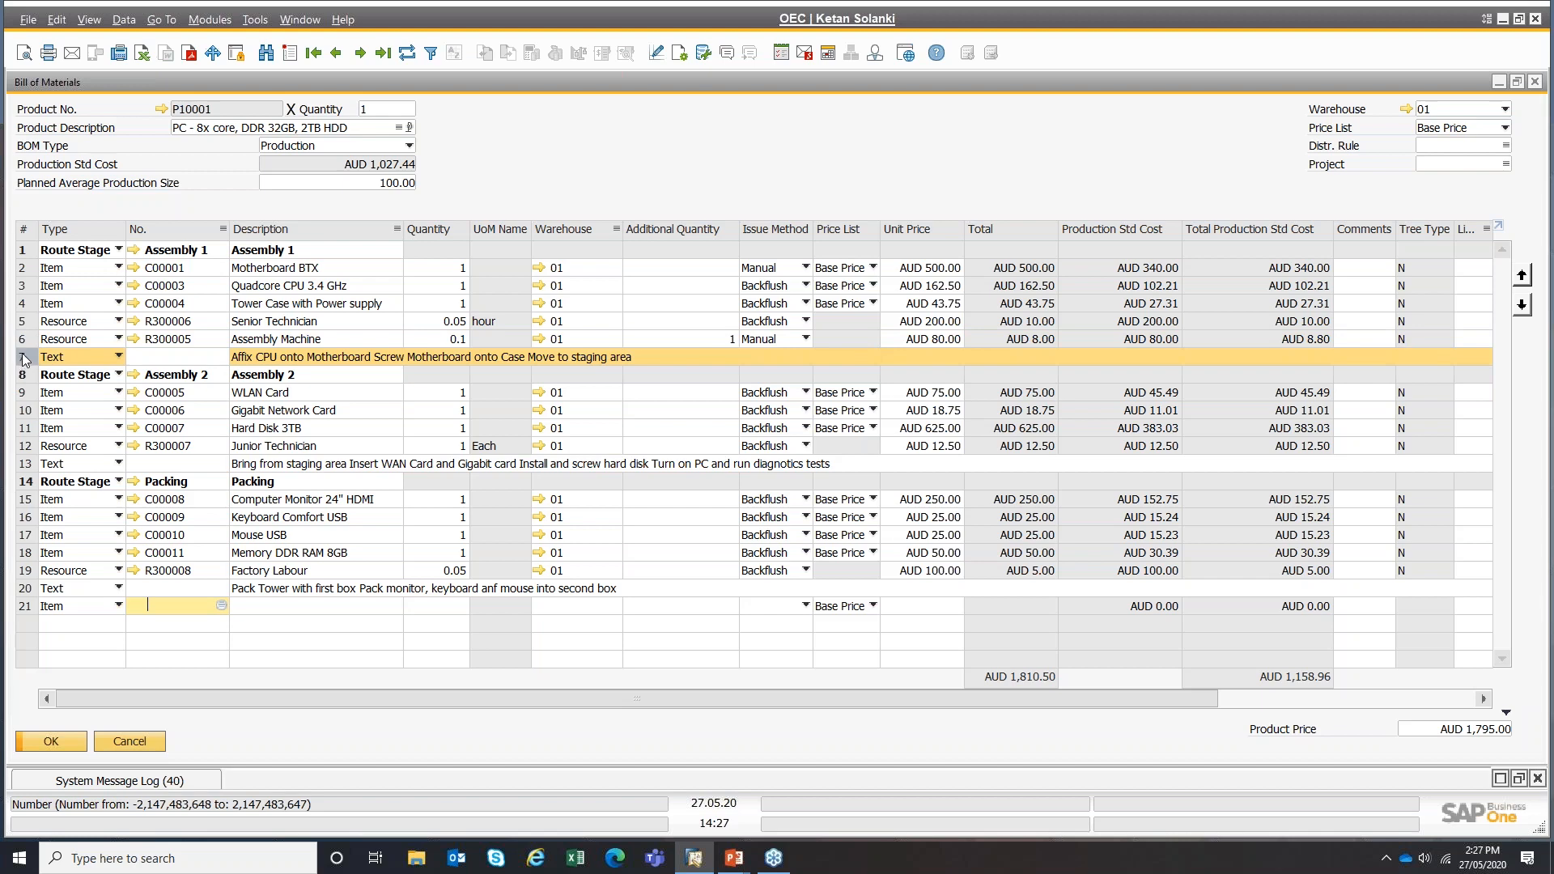
- Review the available row types and the product's header quantity, planned average production size and warehouse
{"action": "left_click", "coordinate": [73, 253]}
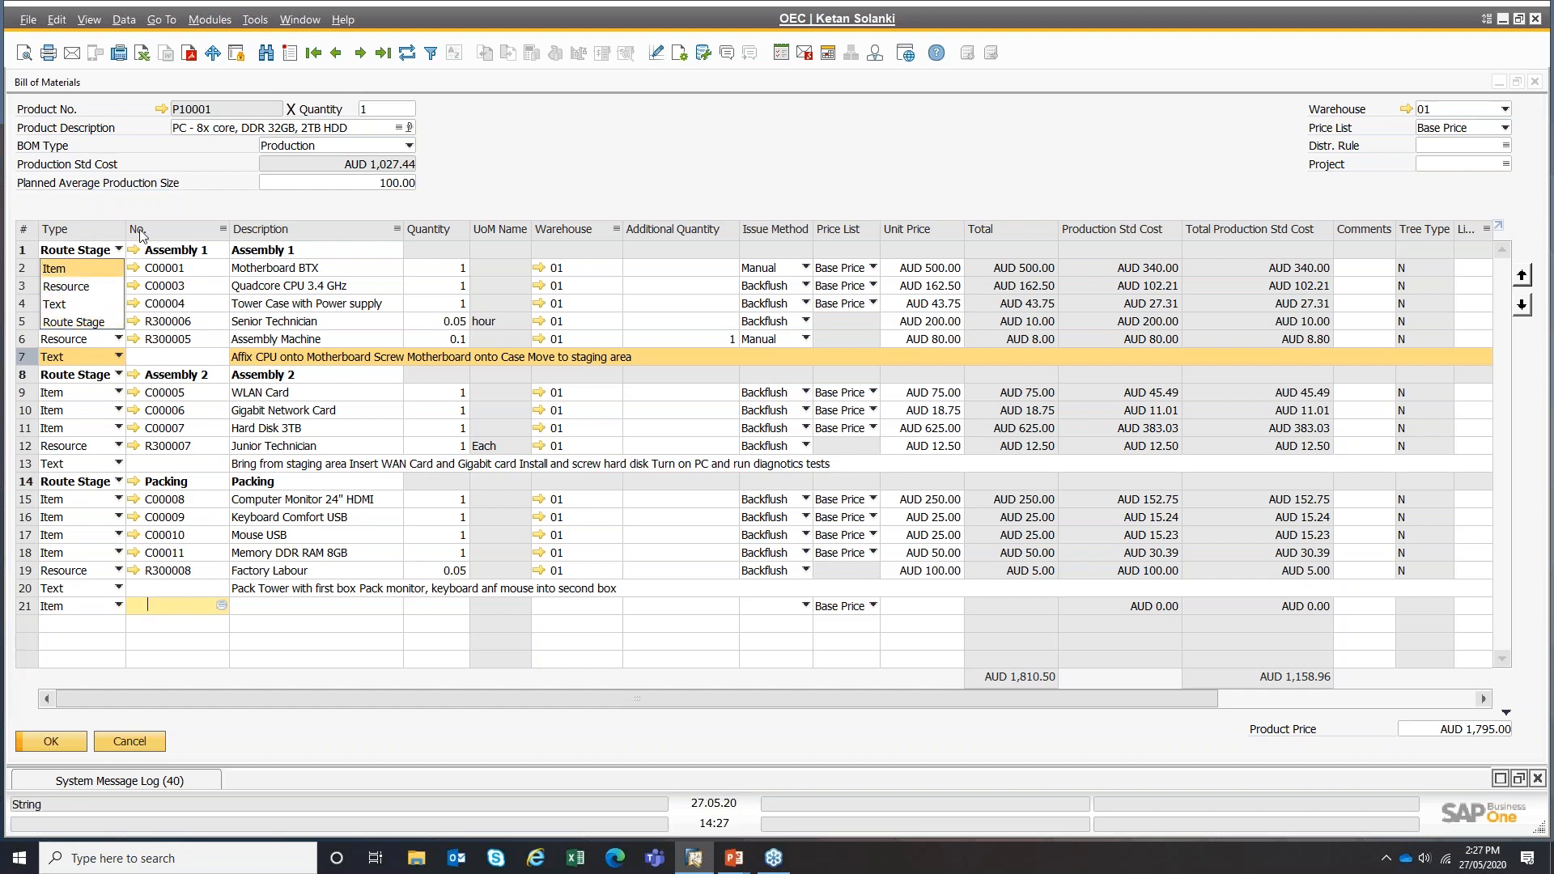
{"action": "left_click", "coordinate": [185, 204]}
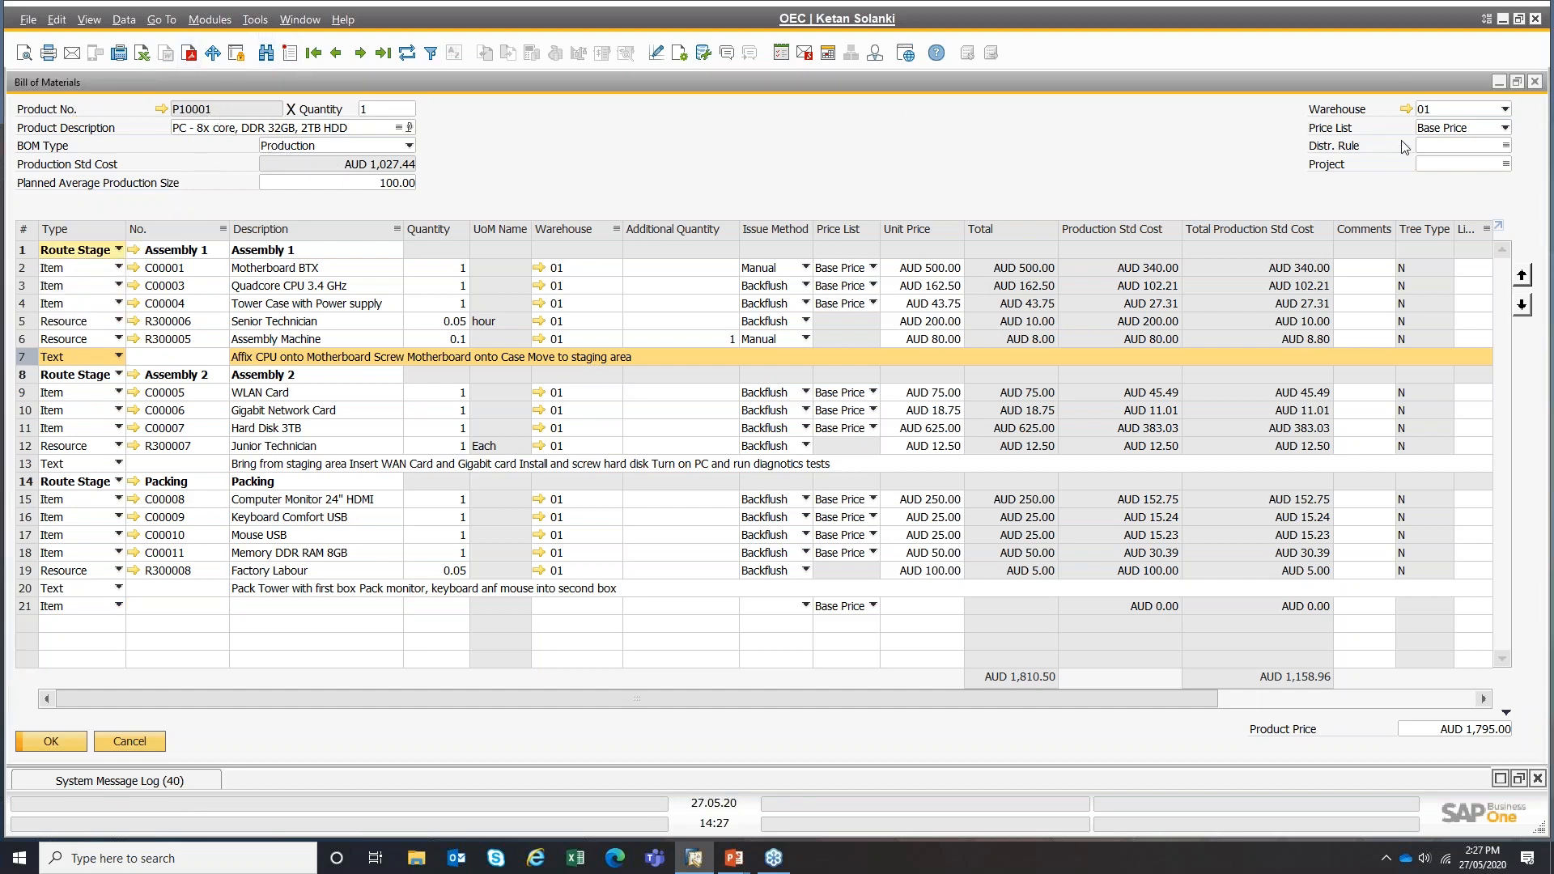
{"action": "left_click", "coordinate": [384, 108]}
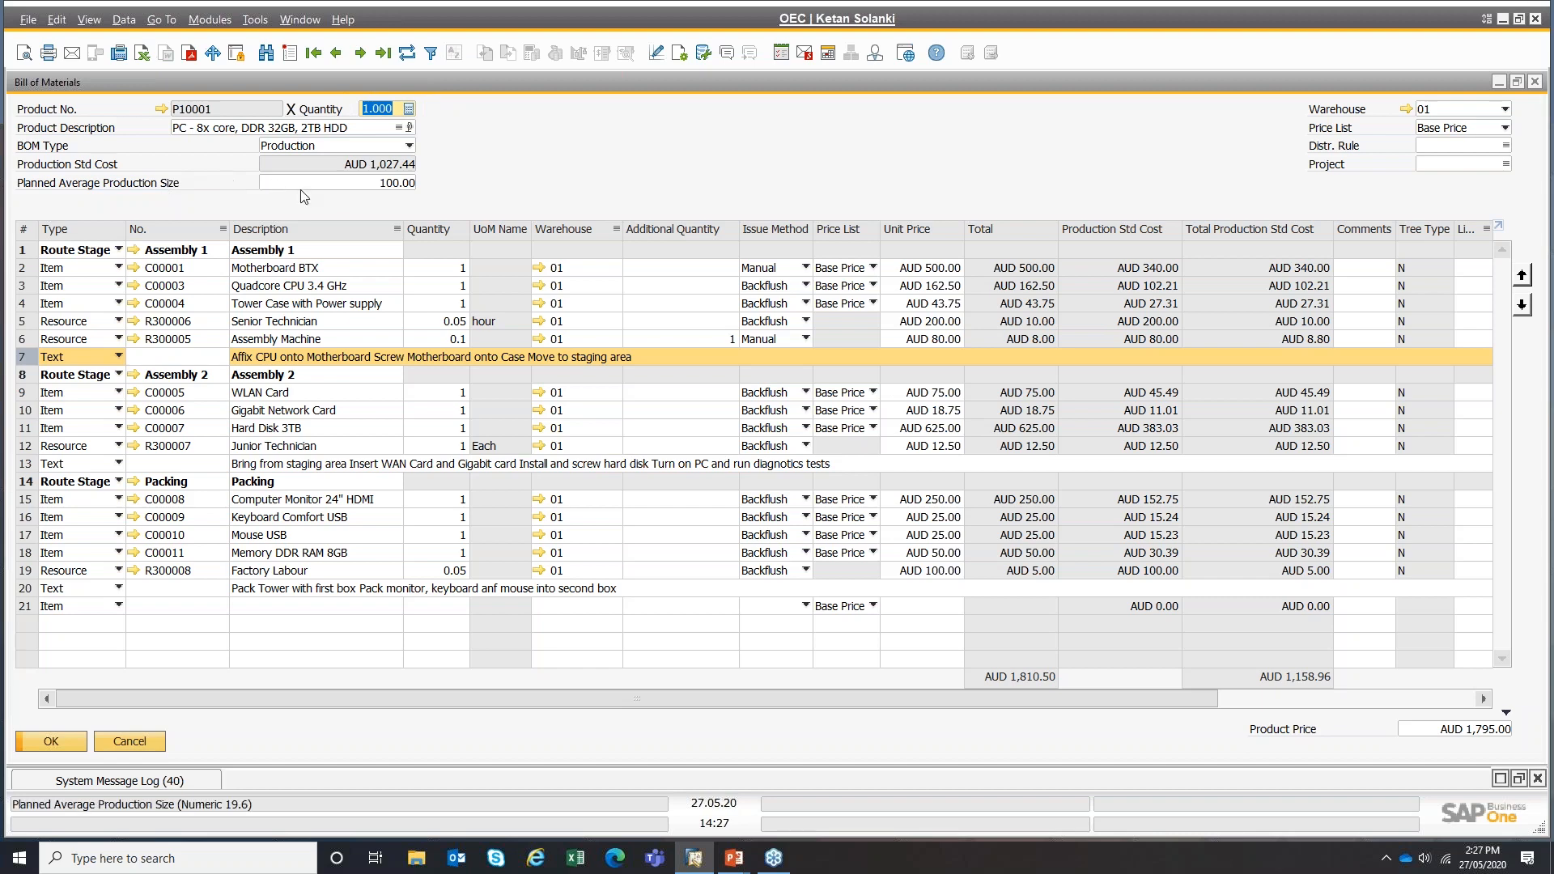
{"action": "left_click", "coordinate": [322, 185]}
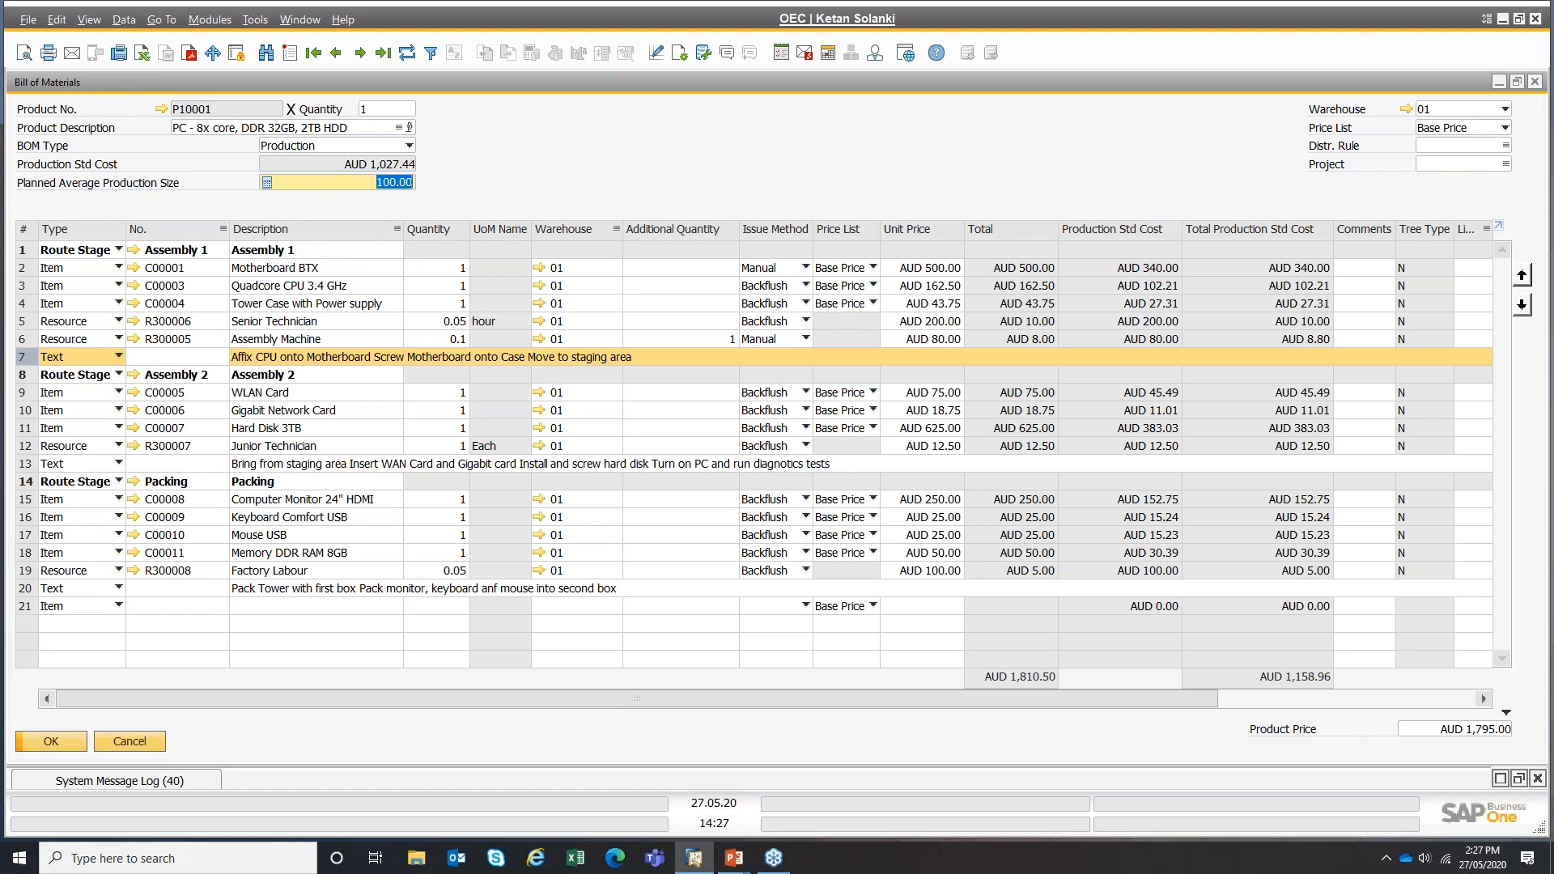
{"action": "left_click", "coordinate": [1467, 112]}
{"action": "left_click", "coordinate": [1467, 112]}
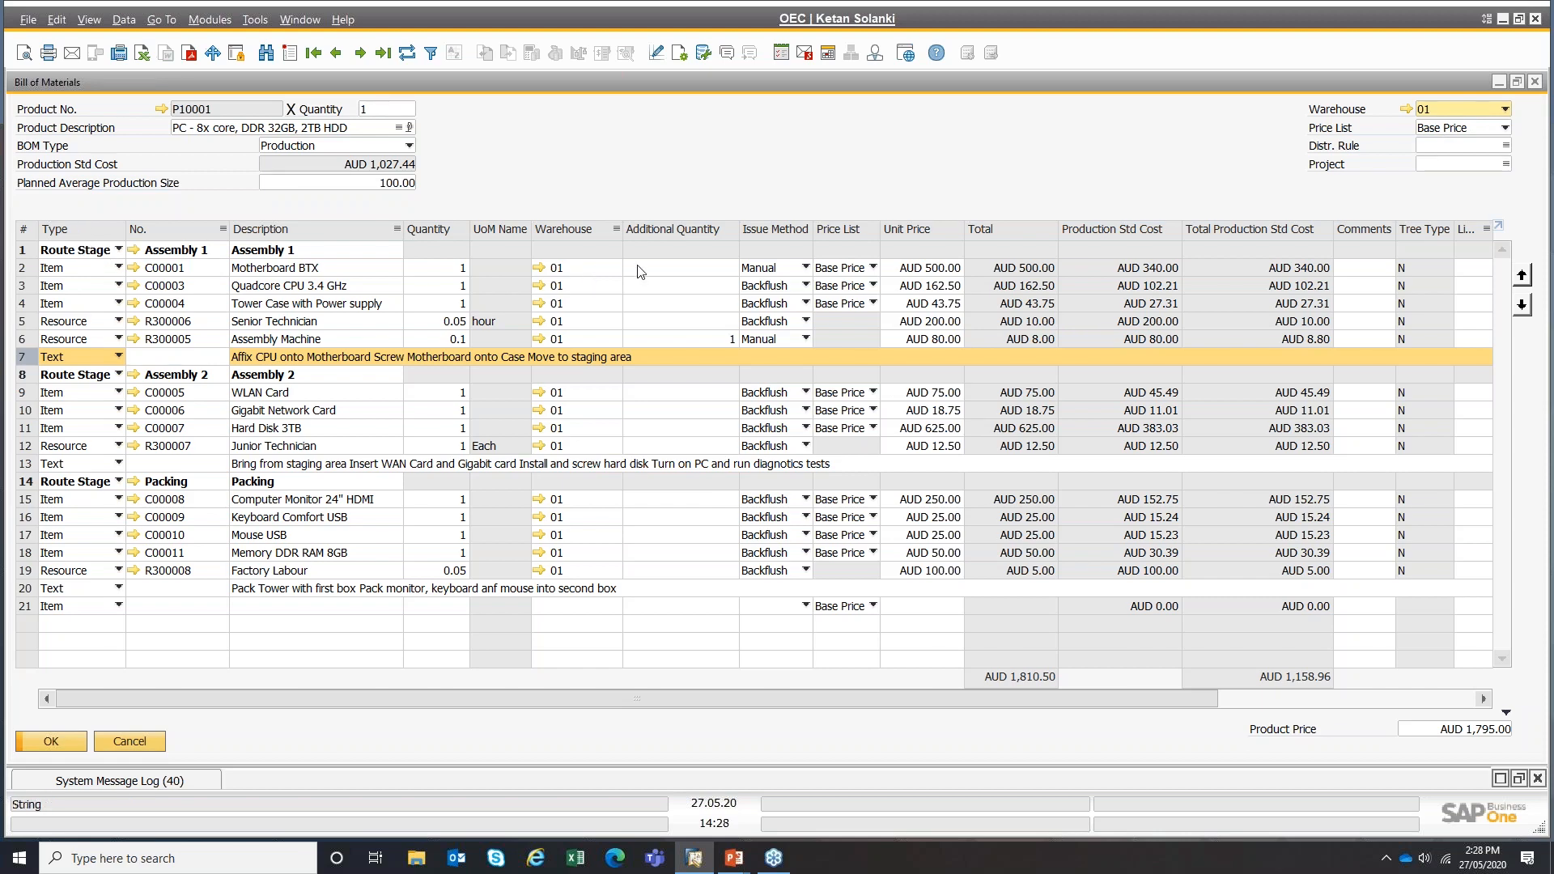
- Review the component numbers, descriptions, quantities and warehouses in the Assembly 1 stage
{"action": "left_click", "coordinate": [174, 285]}
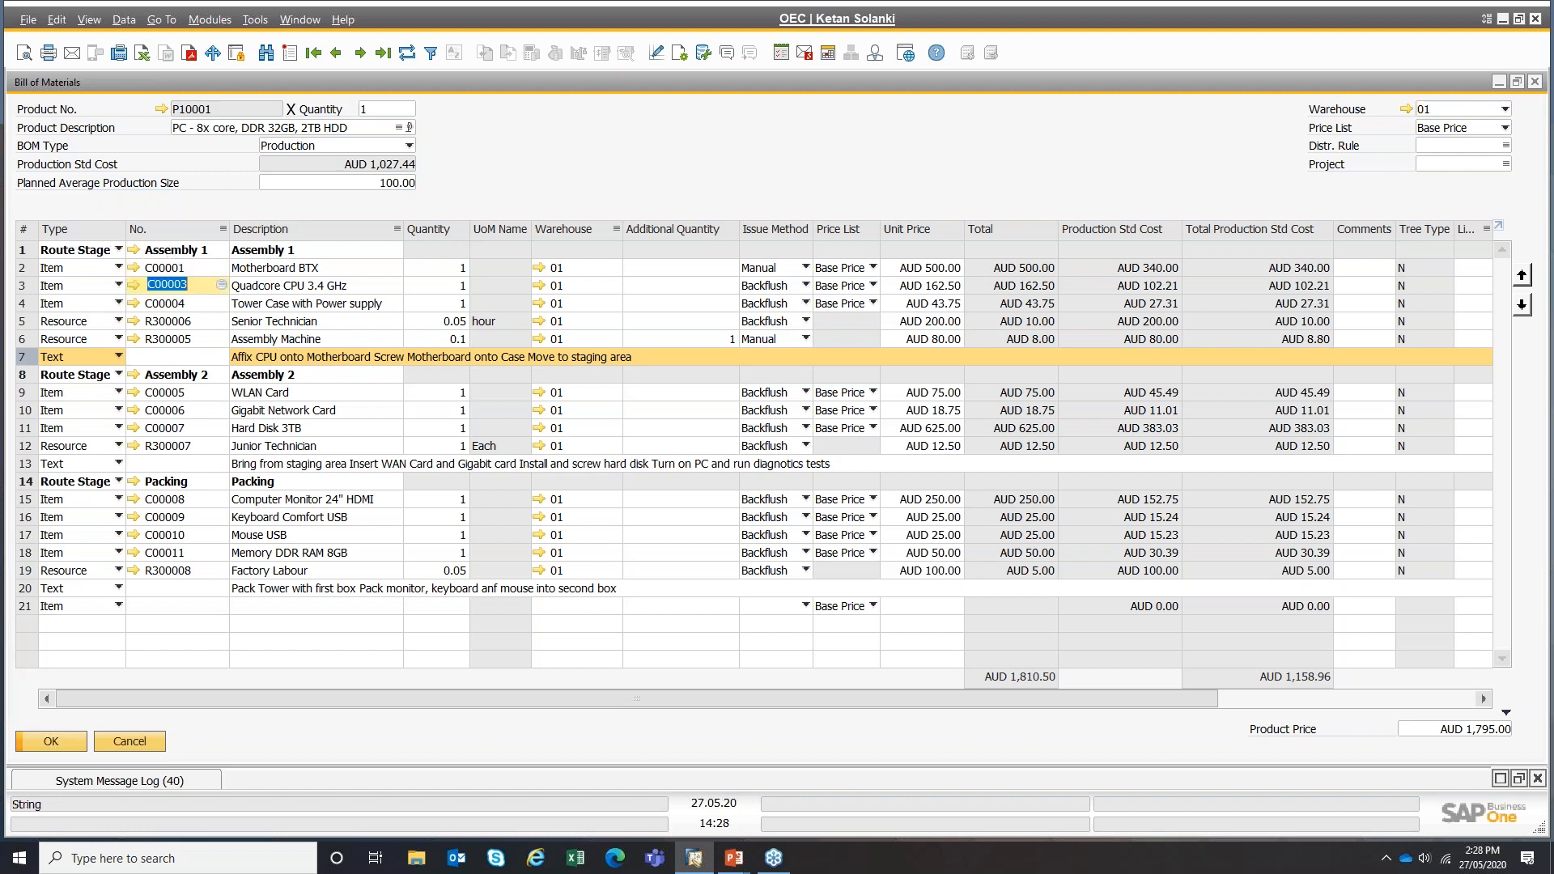
{"action": "left_click", "coordinate": [172, 304]}
{"action": "left_click", "coordinate": [310, 285]}
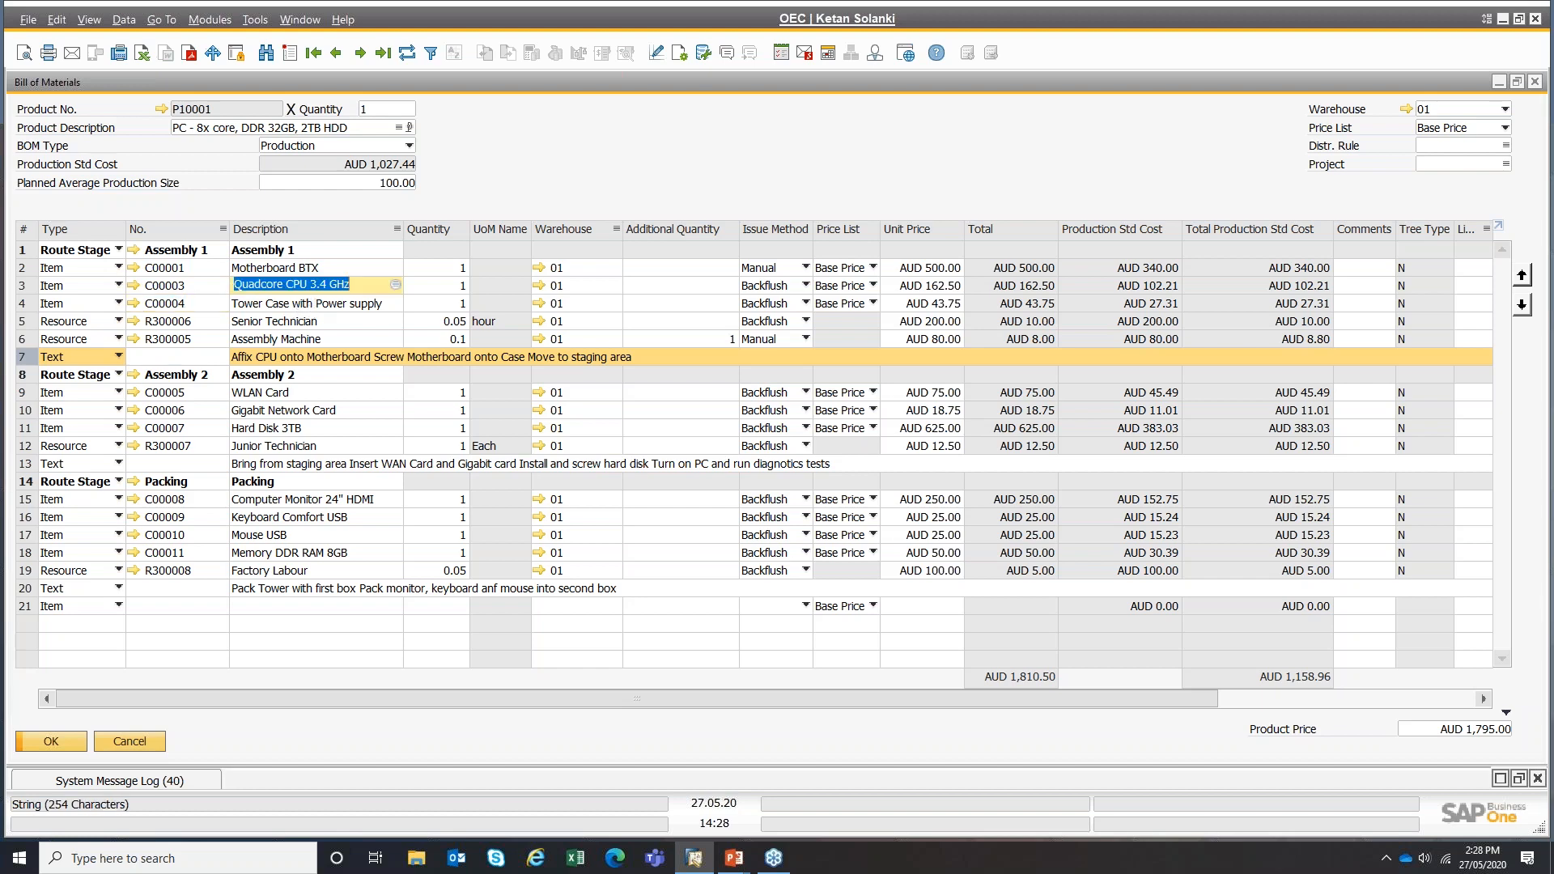
{"action": "left_click", "coordinate": [437, 304]}
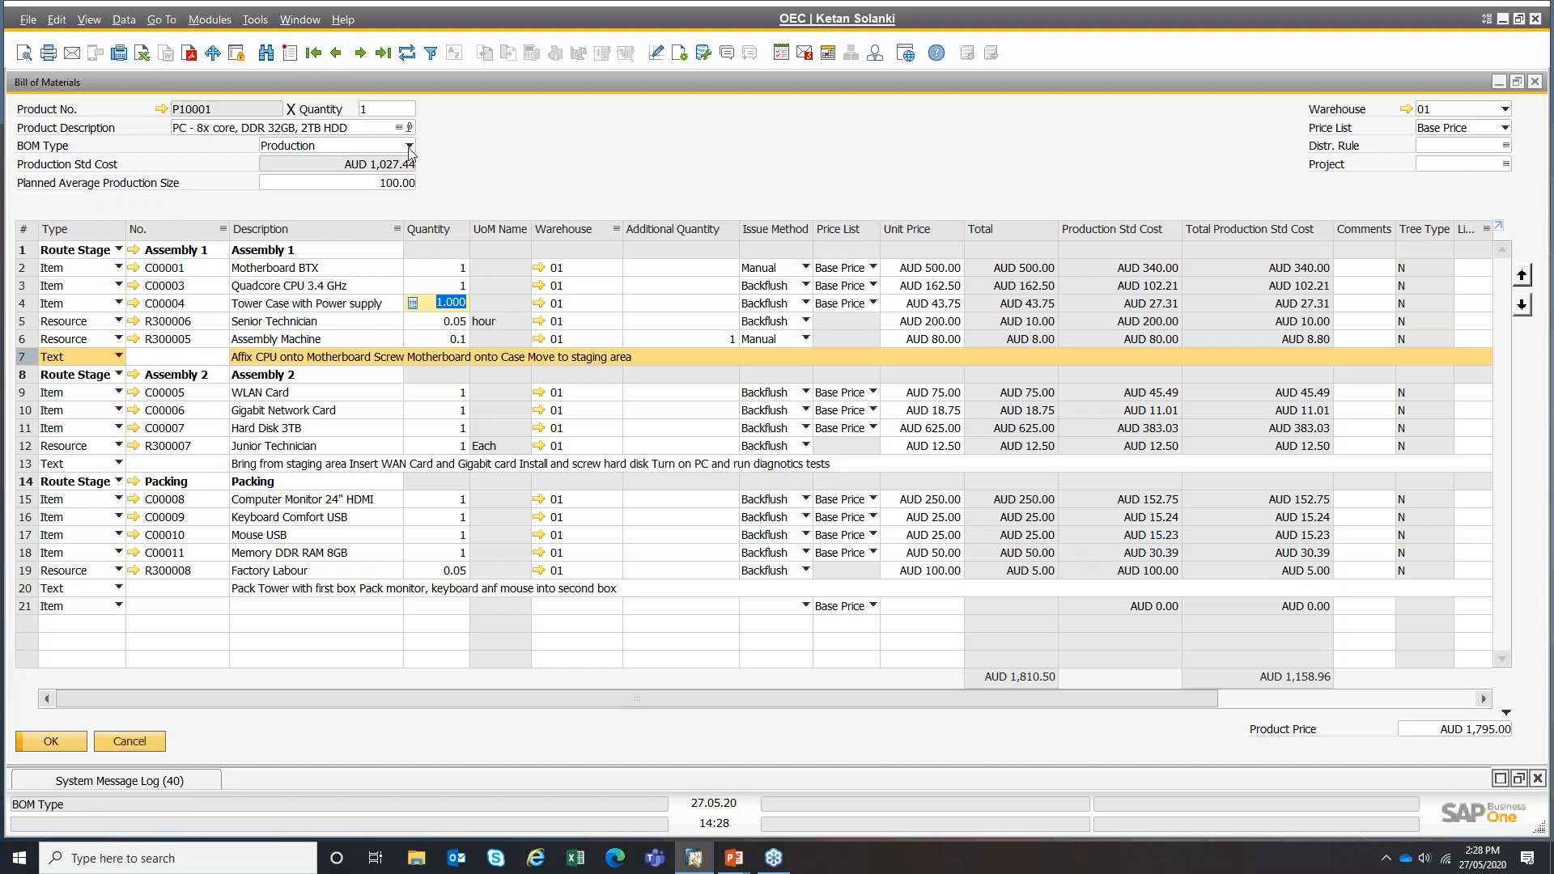
{"action": "left_click", "coordinate": [594, 321]}
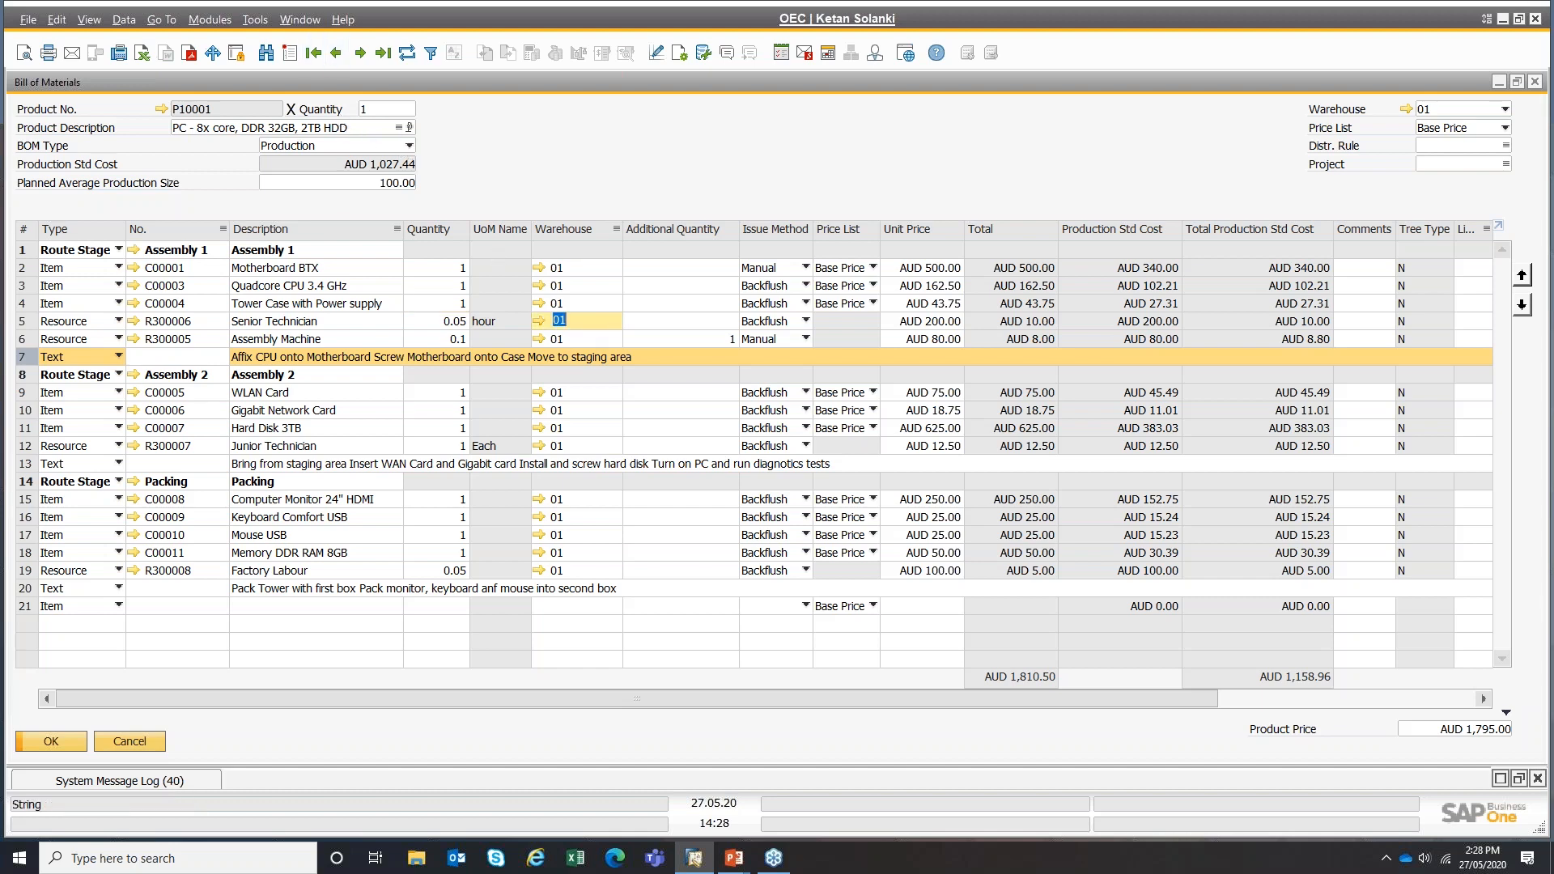
- Examine the Assembly 1 lines' additional quantities and issue methods, plus the motherboard's price list and unit price
{"action": "left_click", "coordinate": [698, 339]}
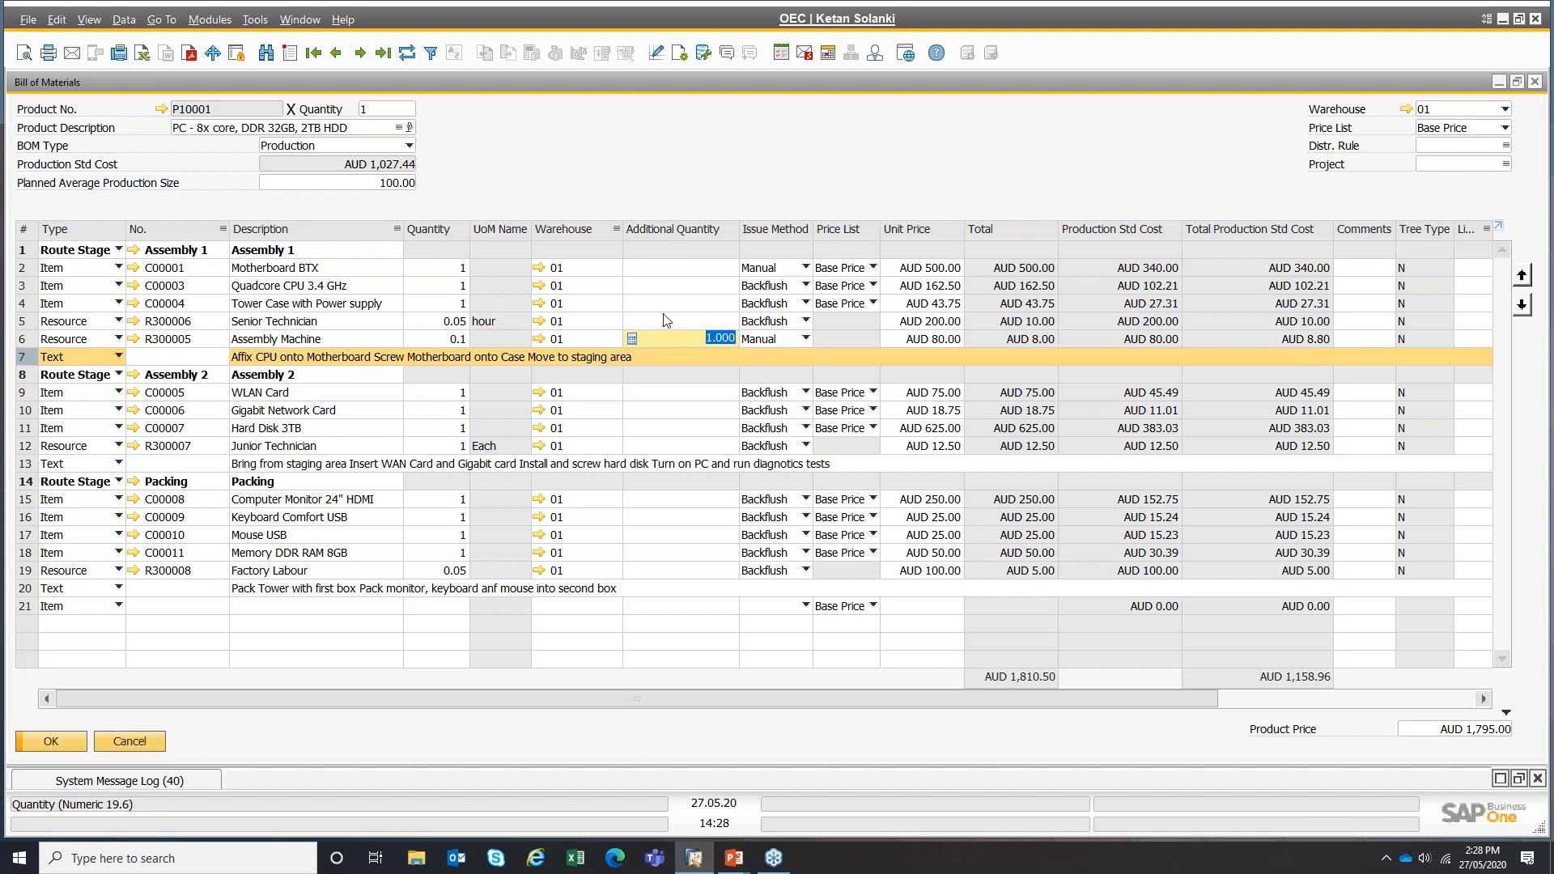
{"action": "left_click", "coordinate": [705, 302]}
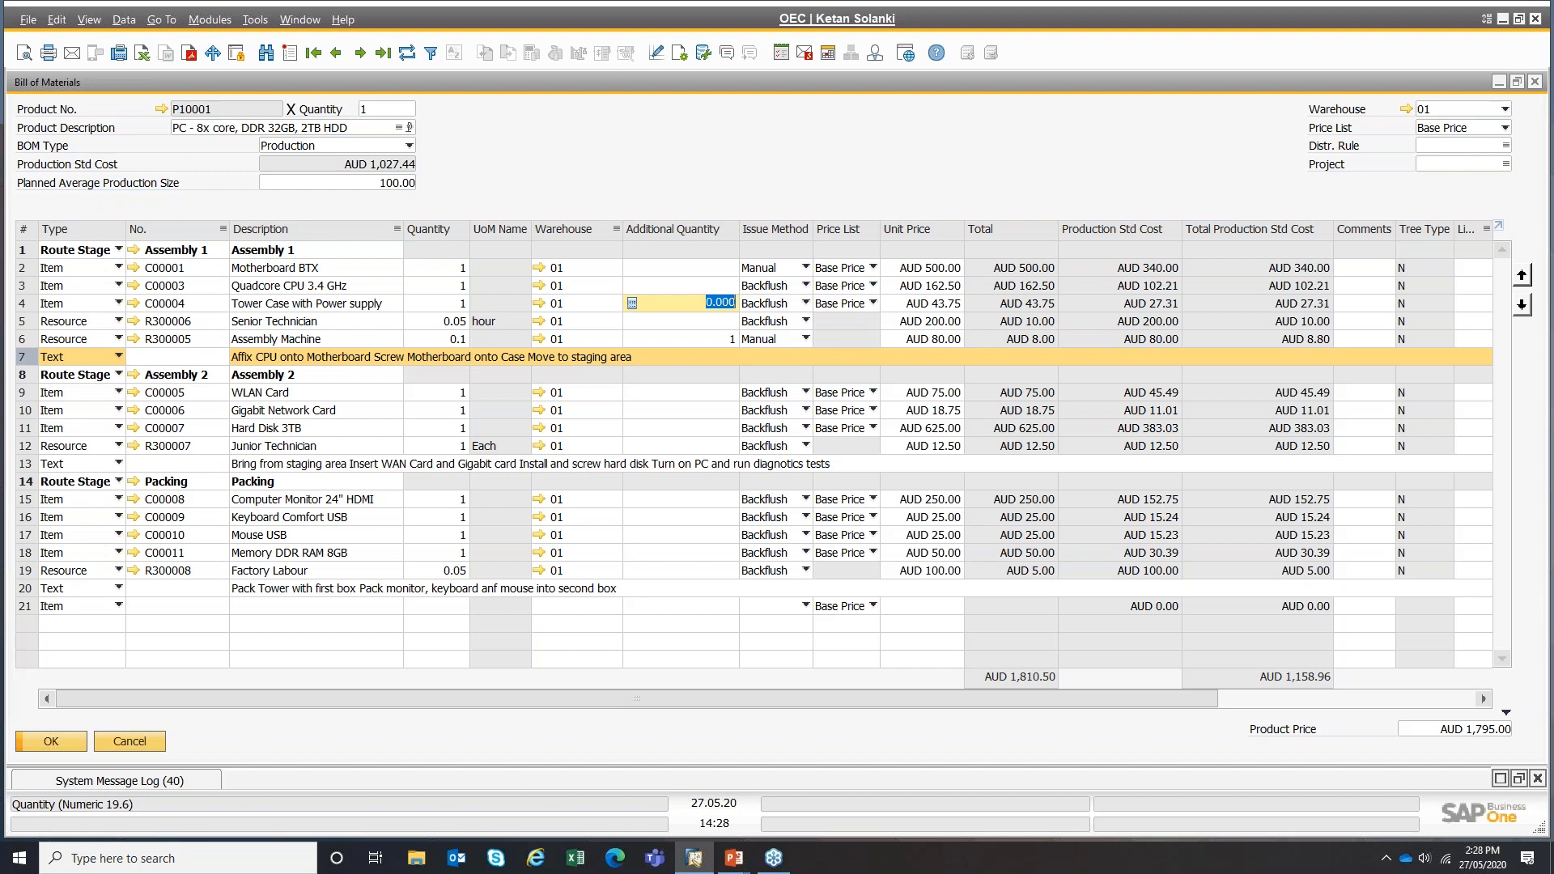
{"action": "left_click", "coordinate": [710, 338]}
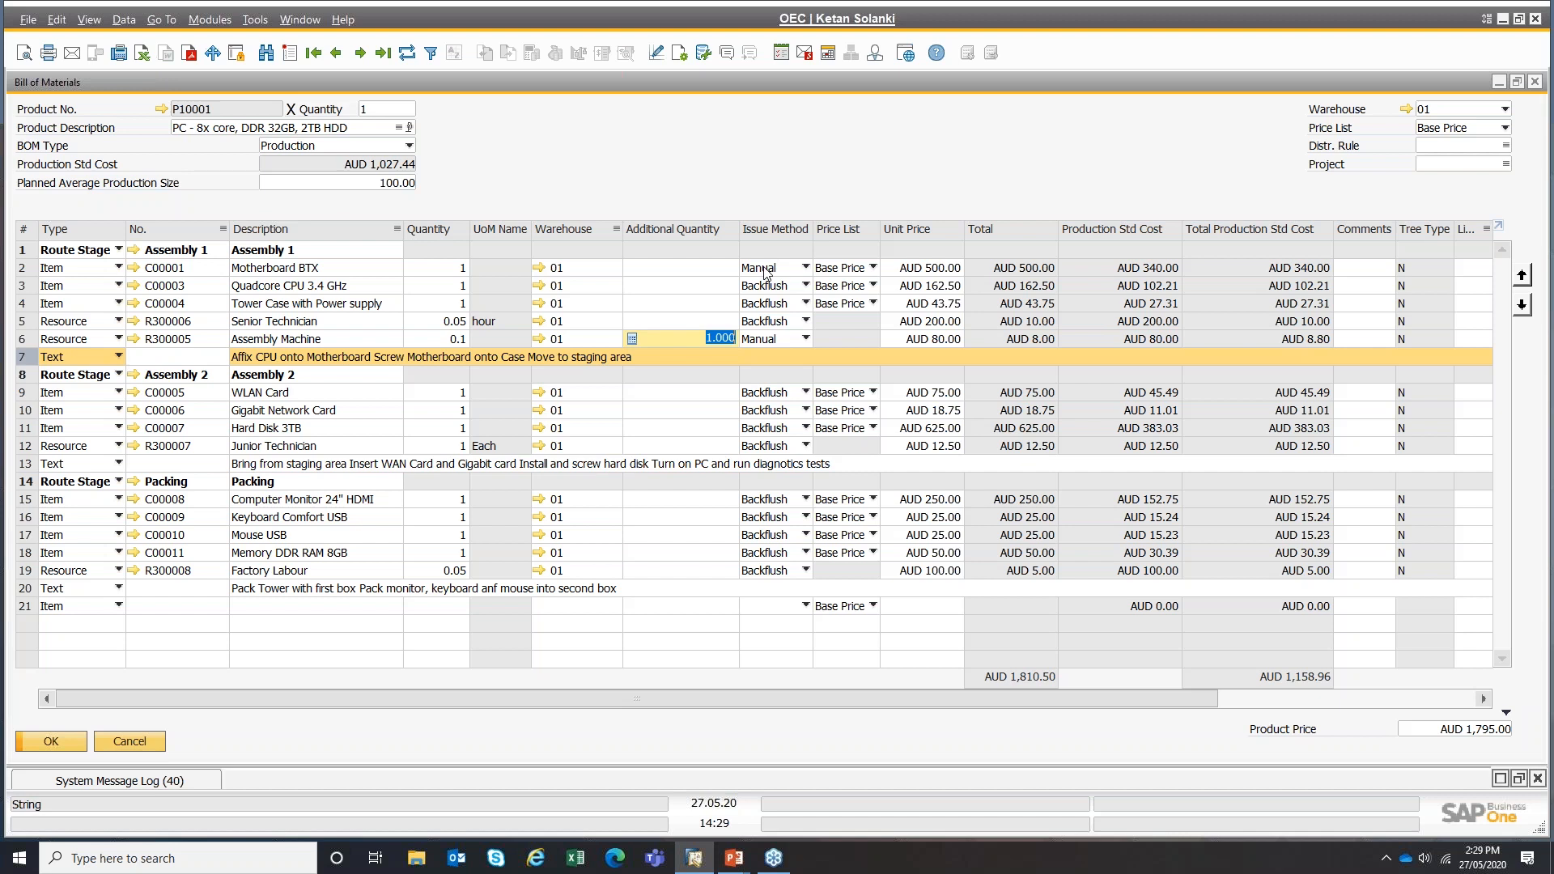
{"action": "left_click", "coordinate": [760, 307]}
{"action": "left_click", "coordinate": [760, 312]}
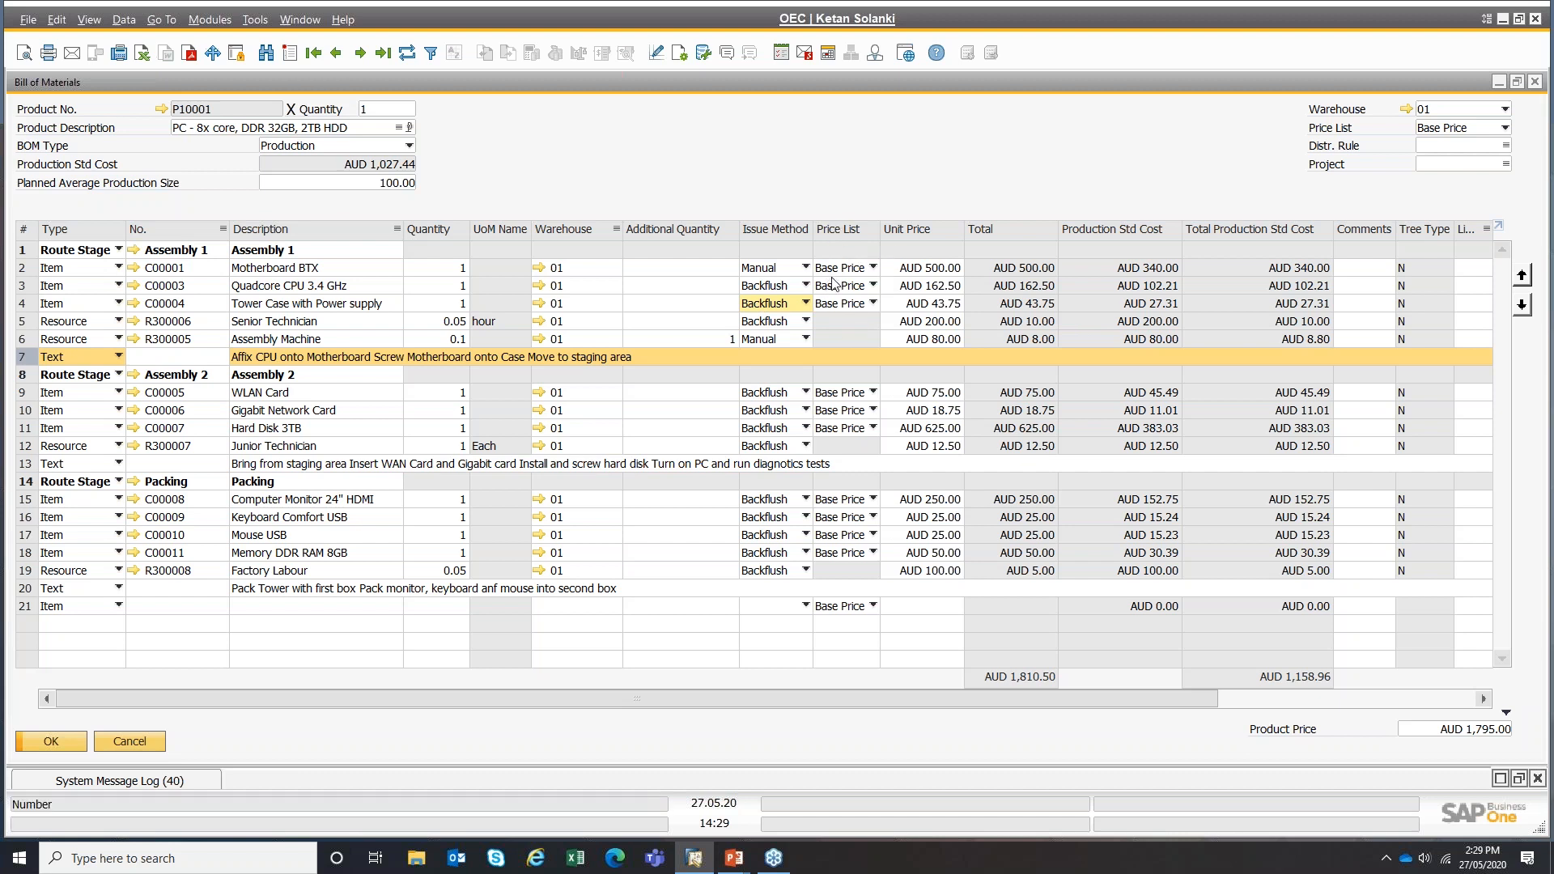
{"action": "left_click", "coordinate": [874, 268]}
{"action": "left_click", "coordinate": [918, 265]}
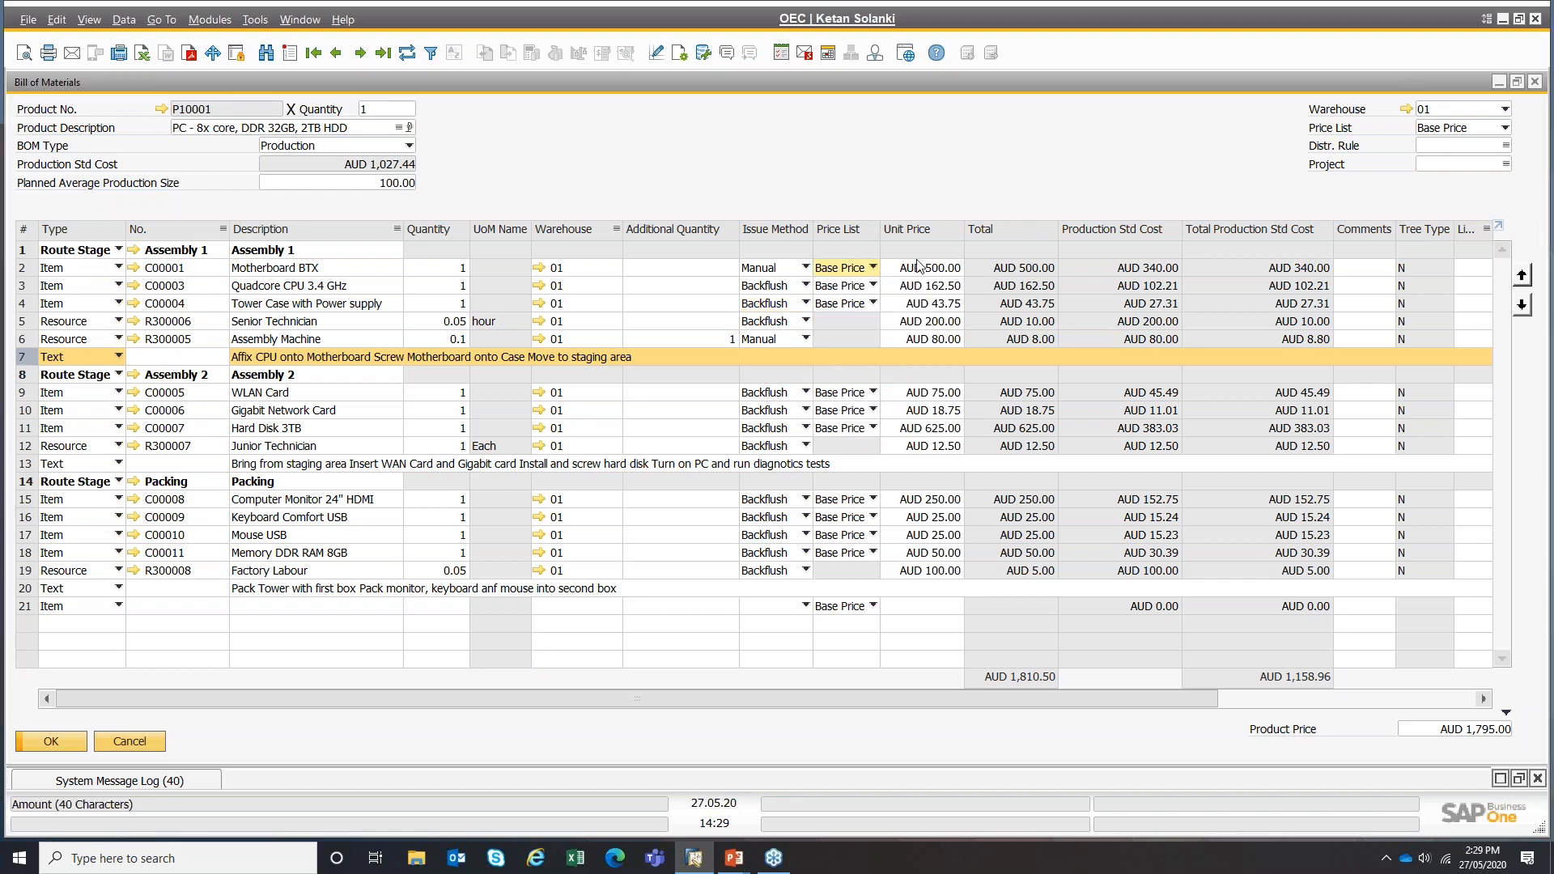
{"action": "left_click", "coordinate": [918, 265]}
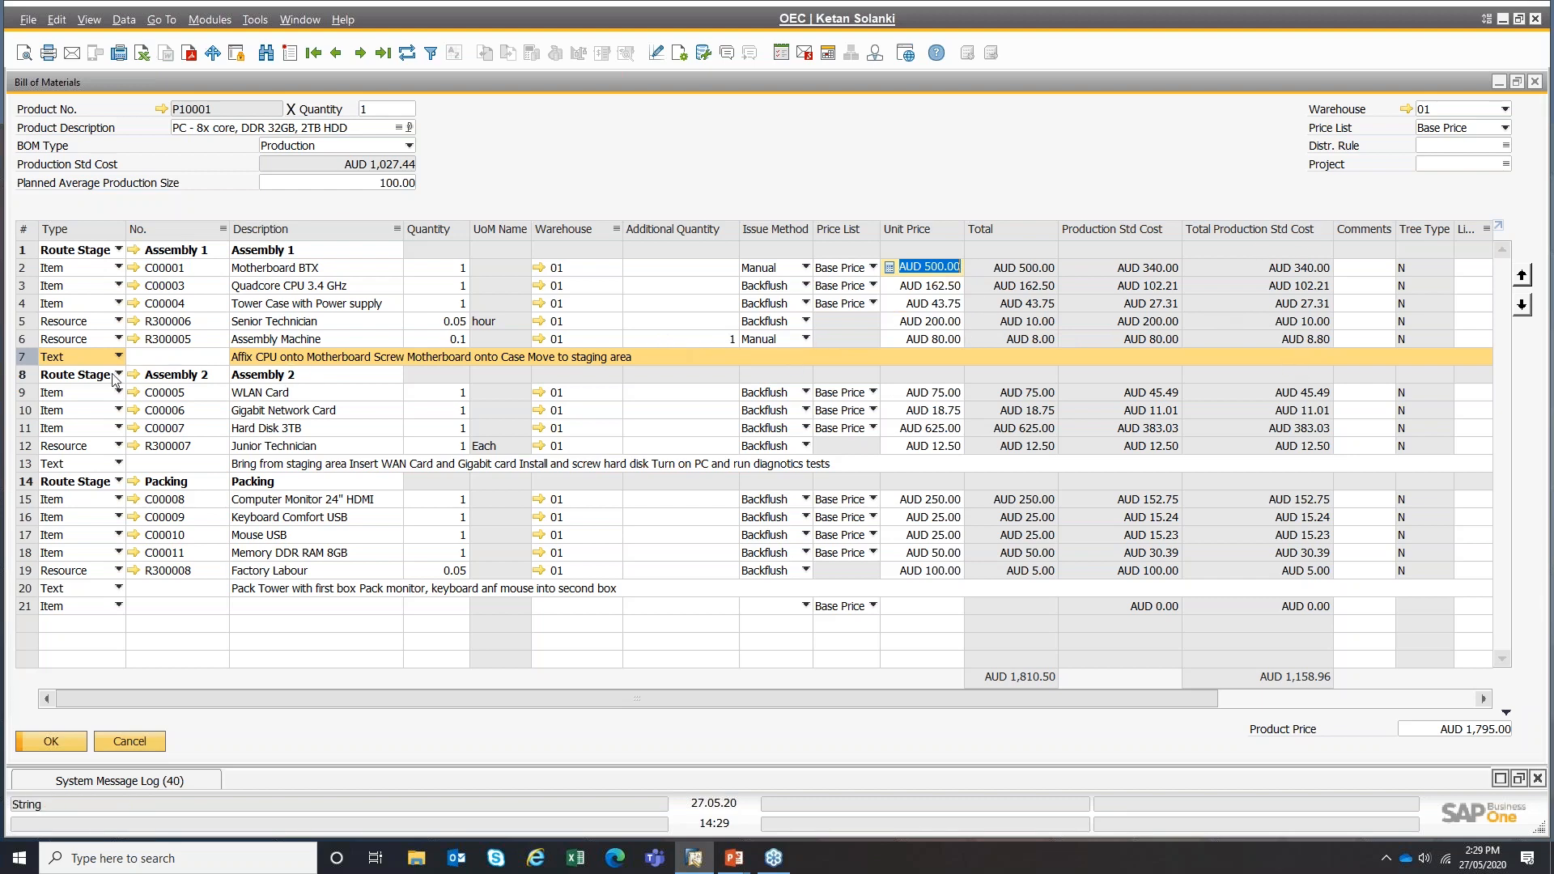
- Mark the Assembly Machine line and set the planned average production size to 1 to check its effect on standard cost
{"action": "left_click", "coordinate": [27, 342]}
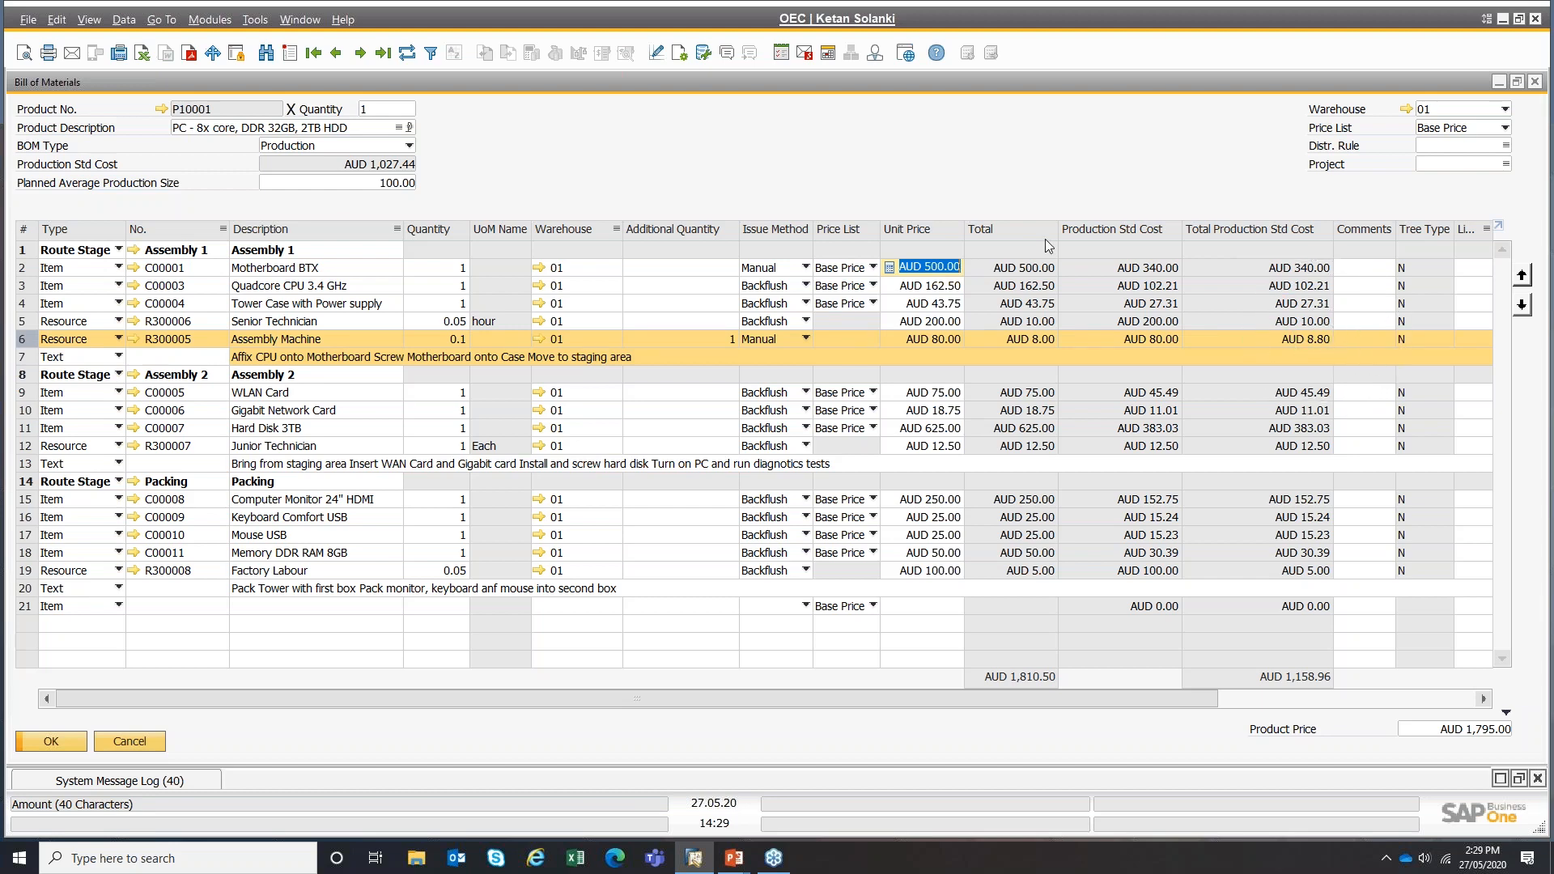
{"action": "left_click", "coordinate": [396, 183]}
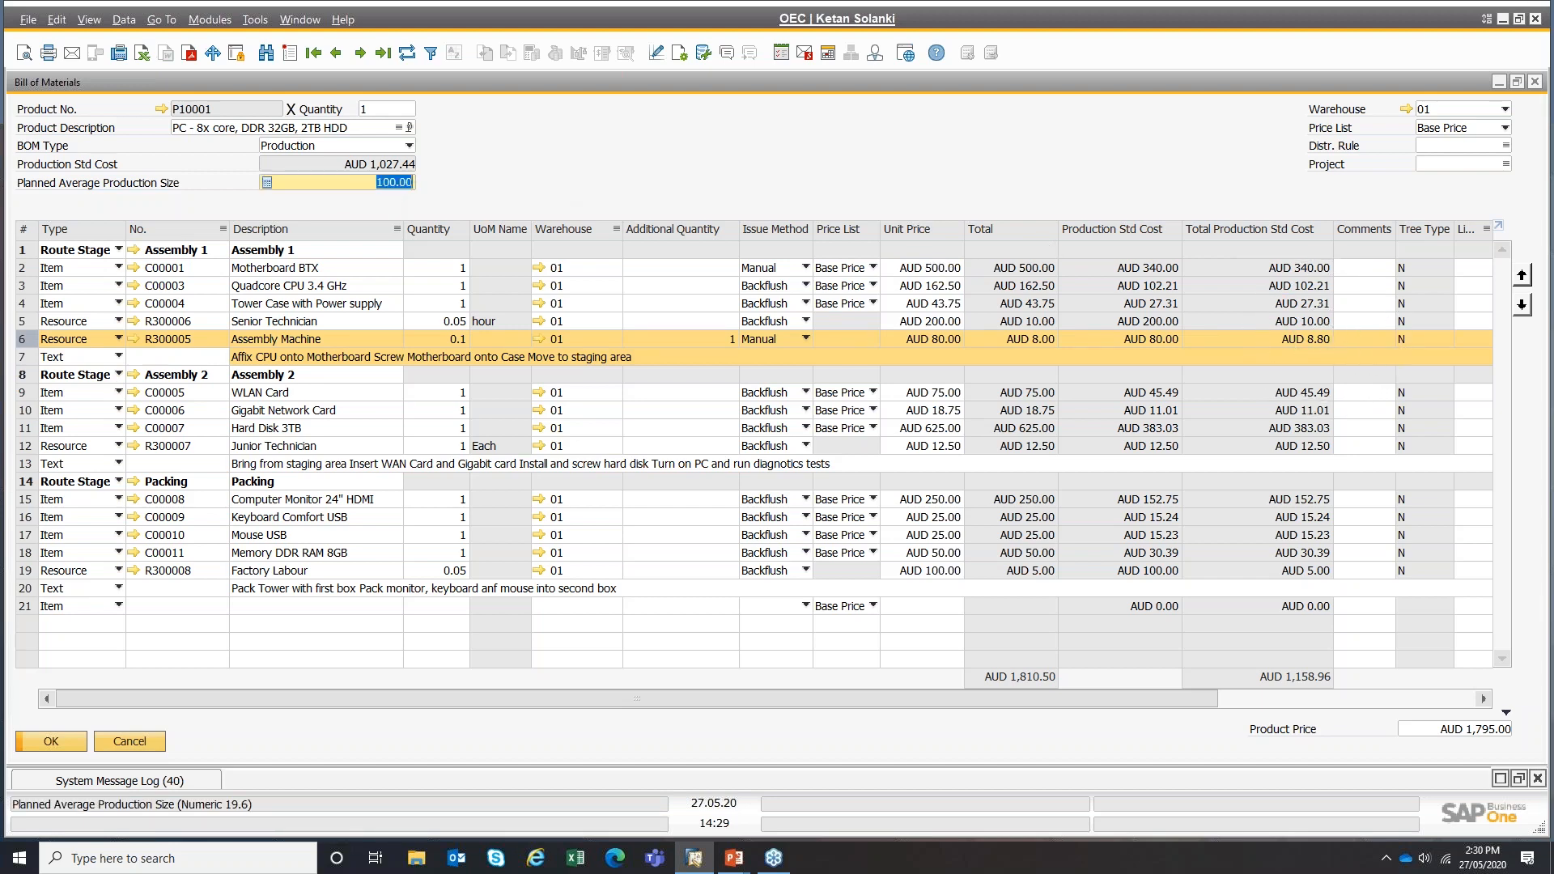
{"action": "type", "text": "1"}
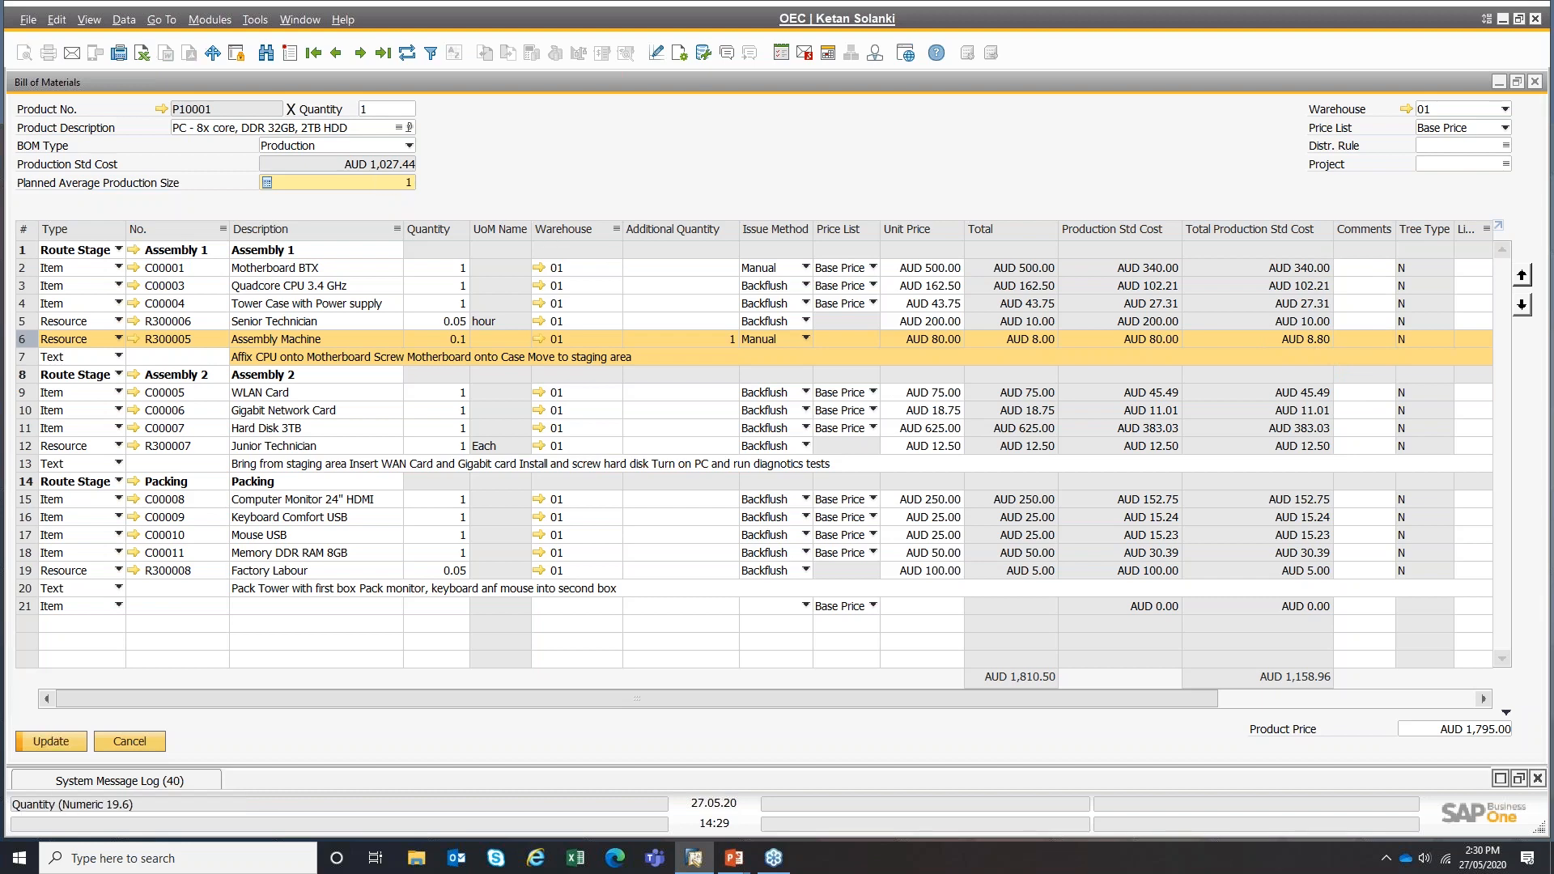
{"action": "key", "text": "Tab"}
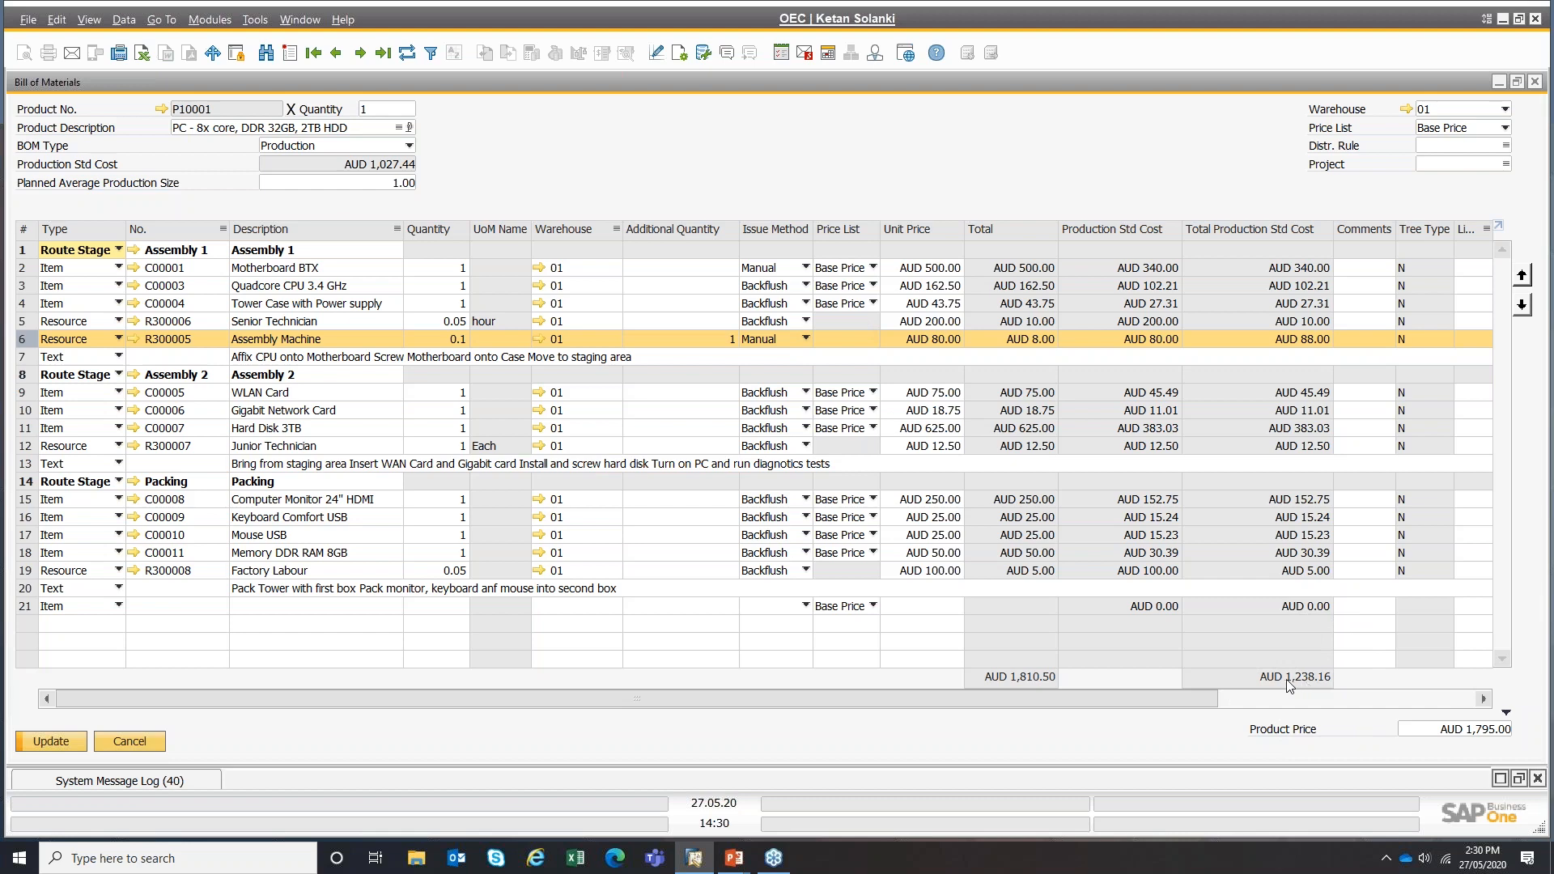
- Set the planned average production size back to 100
{"action": "left_click", "coordinate": [391, 182]}
{"action": "type", "text": "100"}
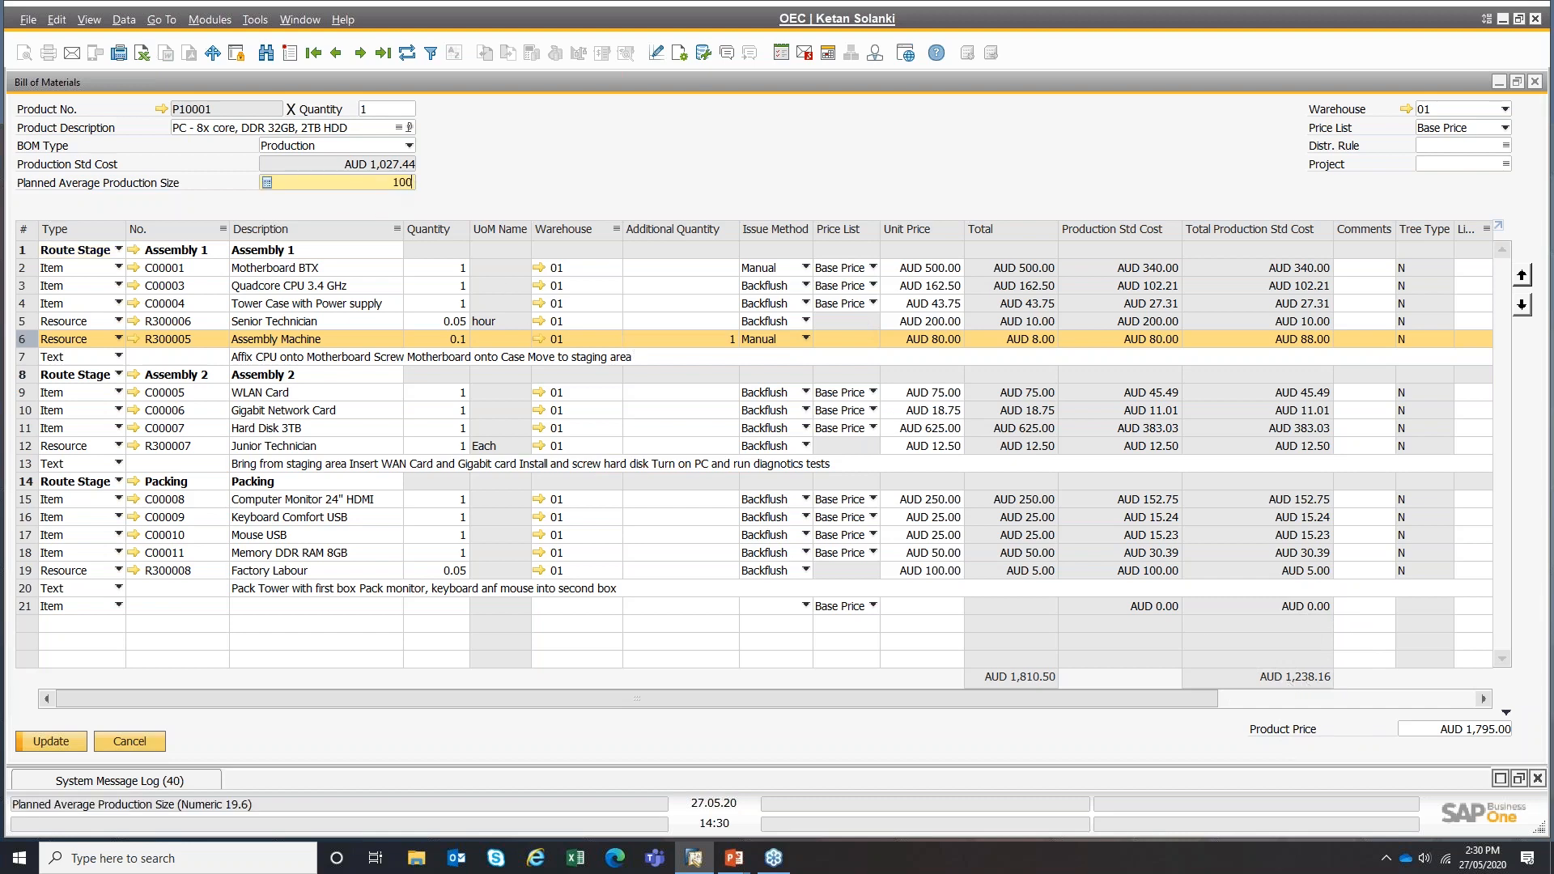
{"action": "key", "text": "Tab"}
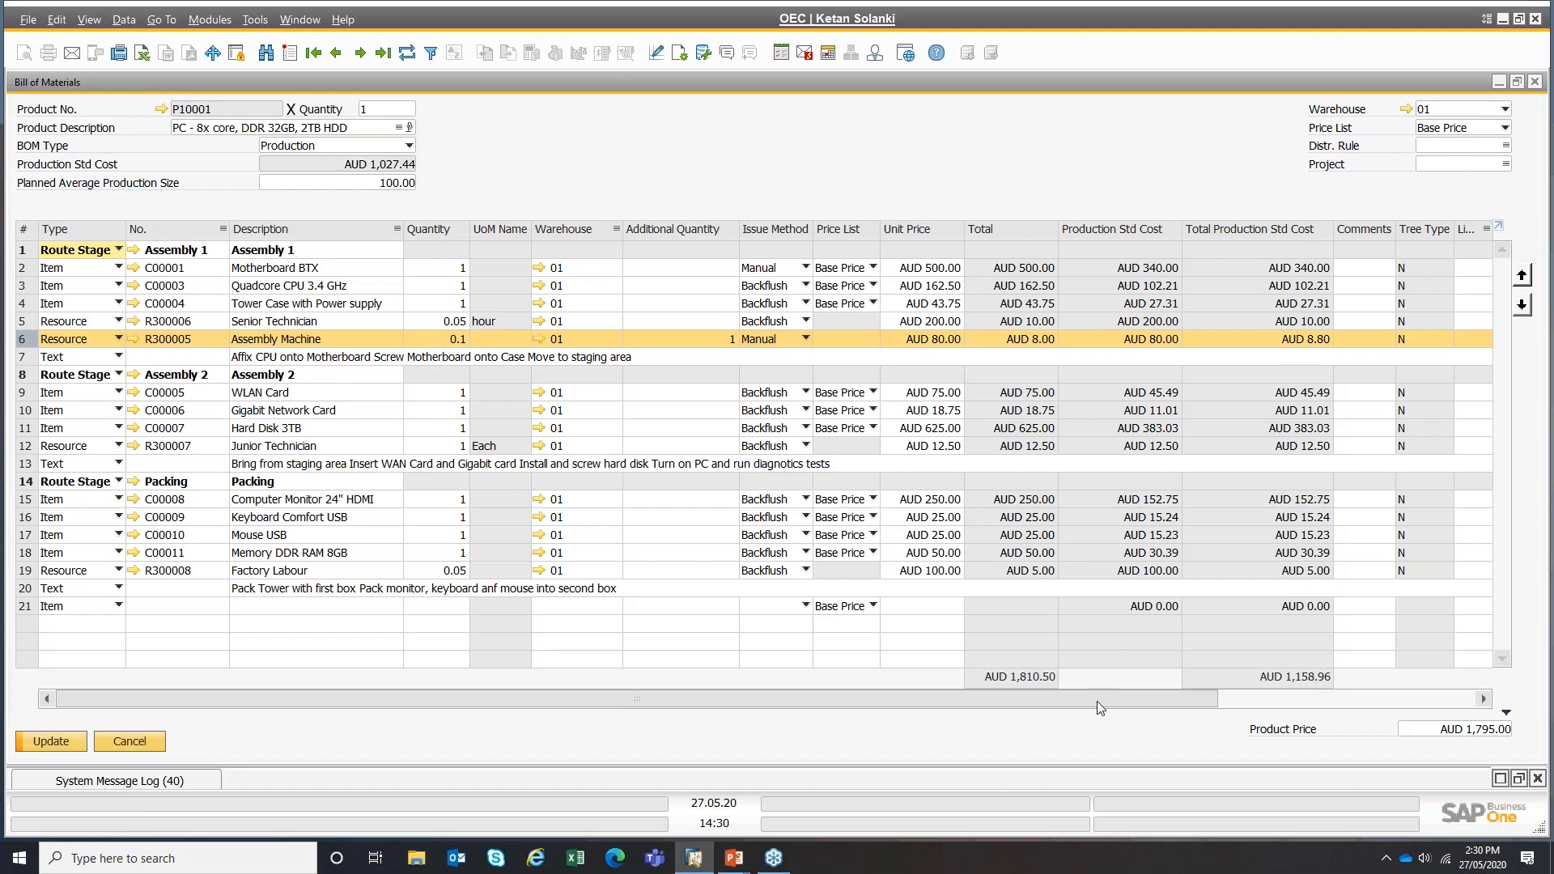
- Examine the WIP account, route sequence and waiting days columns, then return to the start of the component lines
{"action": "left_click_drag", "start_coordinate": [1106, 696], "coordinate": [1415, 688]}
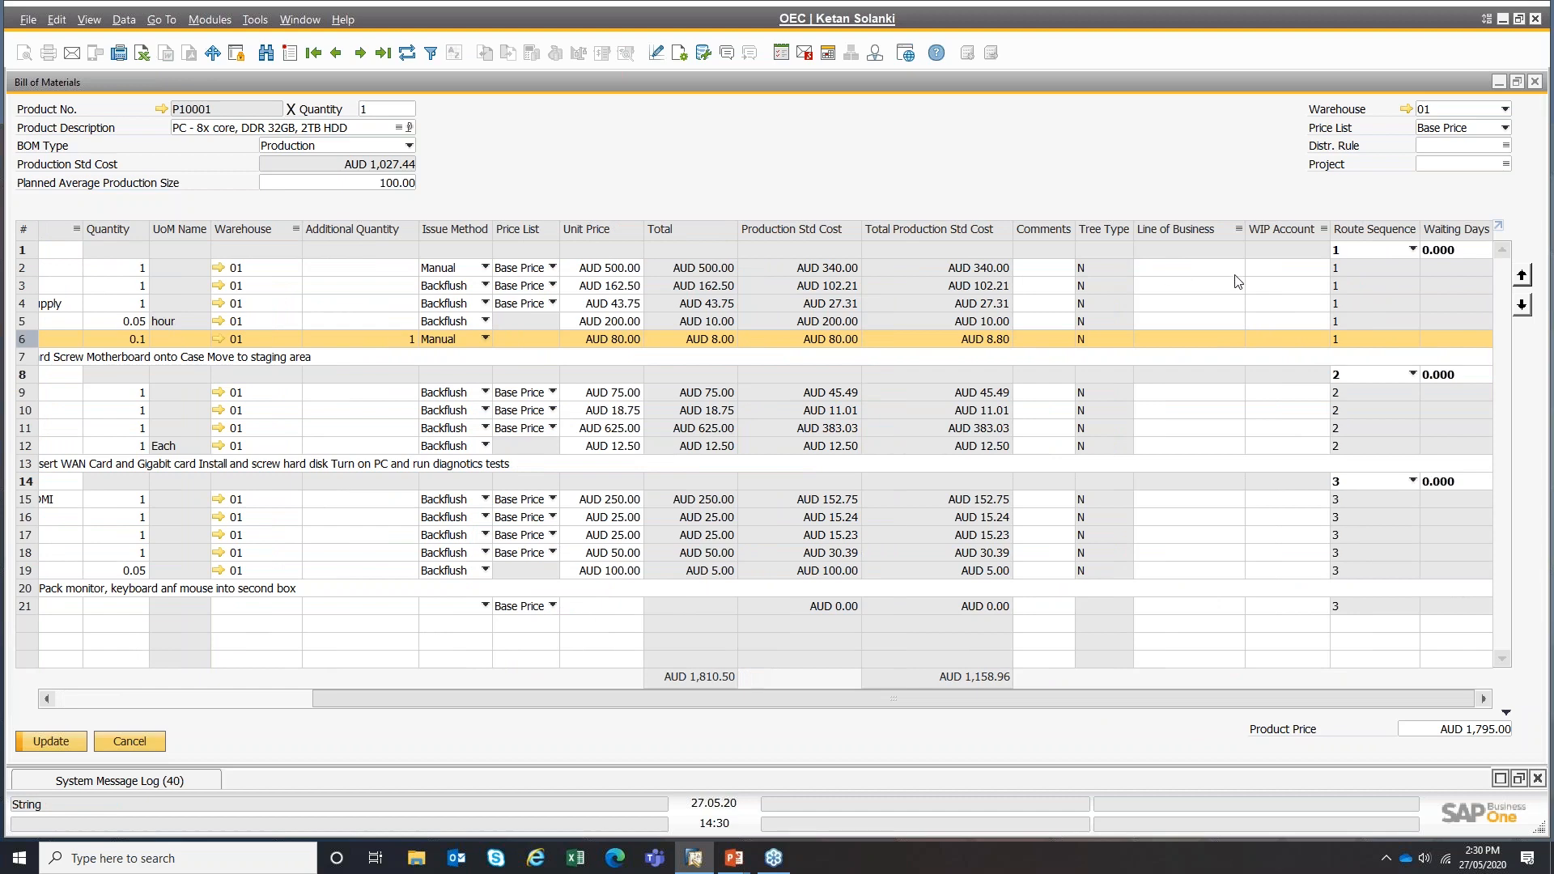
{"action": "left_click", "coordinate": [1269, 268]}
{"action": "left_click", "coordinate": [1413, 250]}
{"action": "left_click", "coordinate": [1412, 250]}
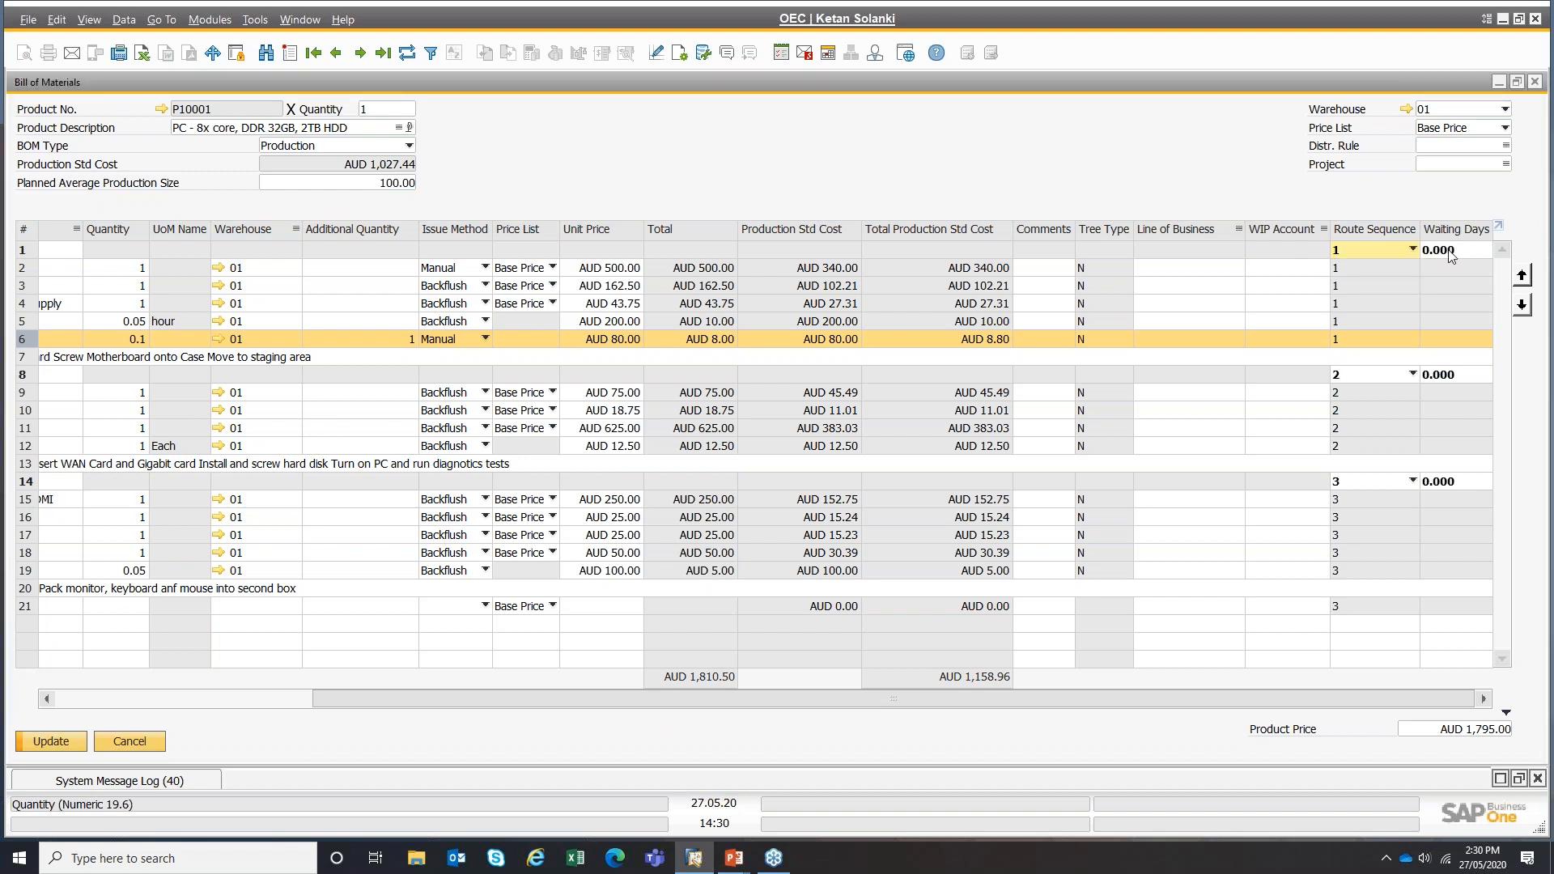
{"action": "left_click", "coordinate": [1449, 251]}
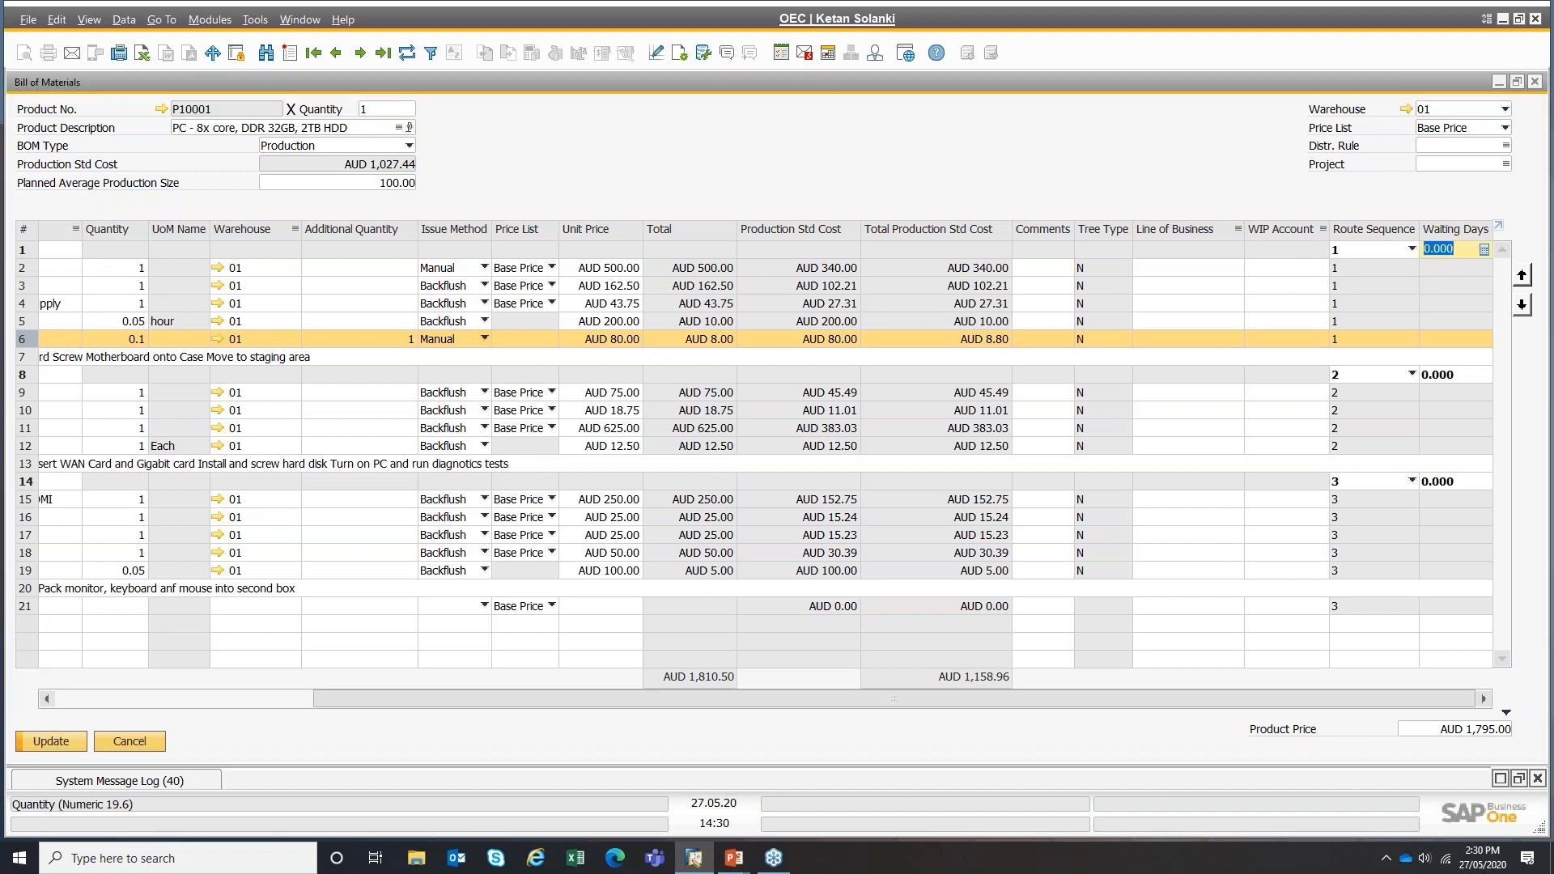
{"action": "left_click_drag", "start_coordinate": [444, 697], "coordinate": [556, 706]}
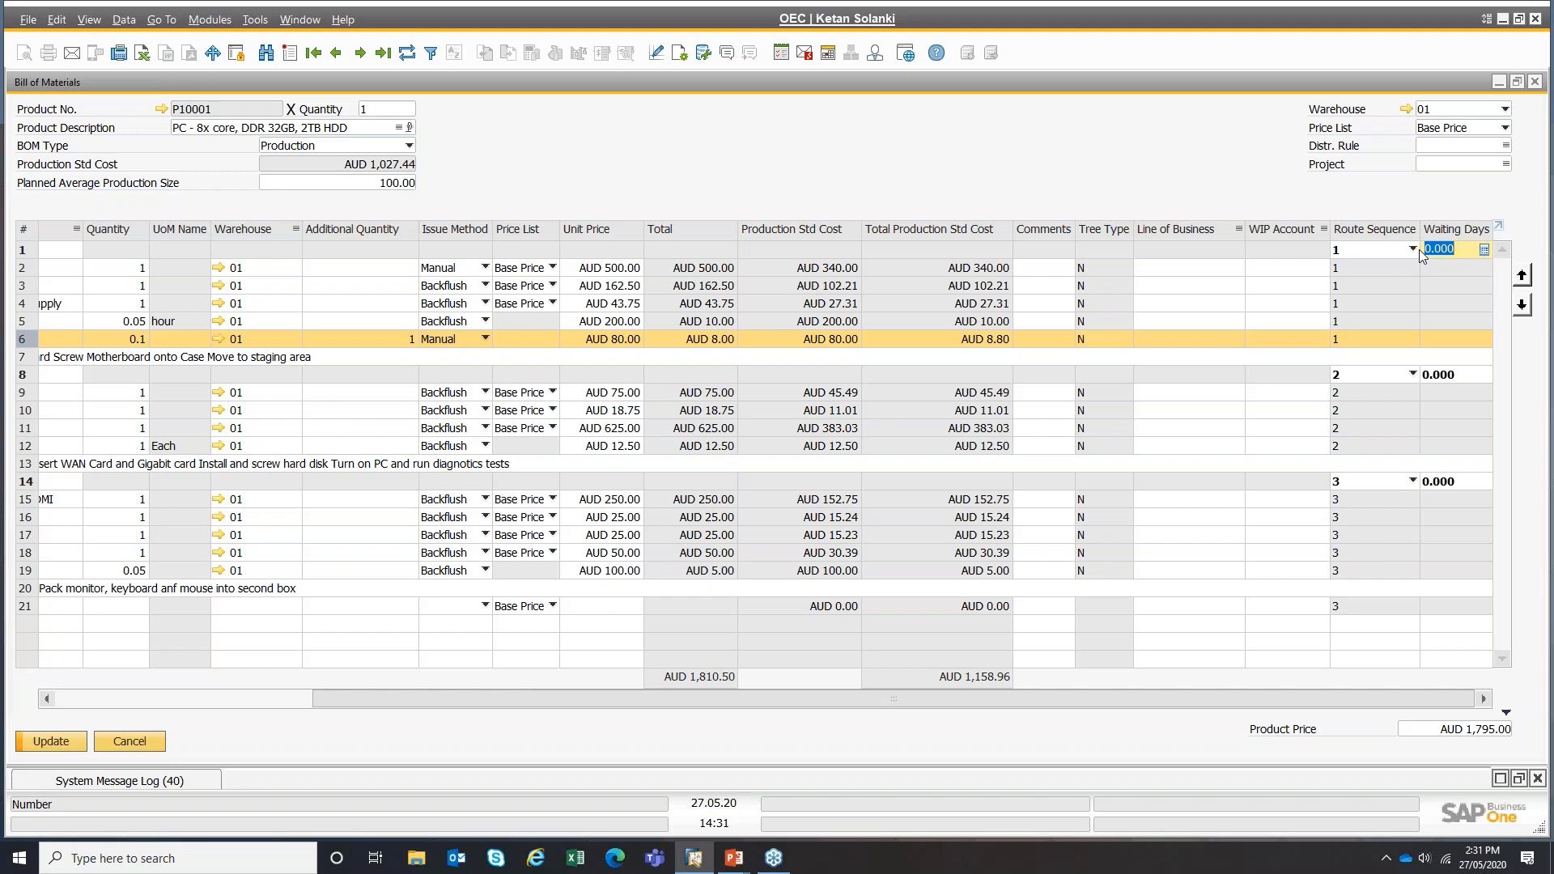
{"action": "left_click", "coordinate": [196, 697]}
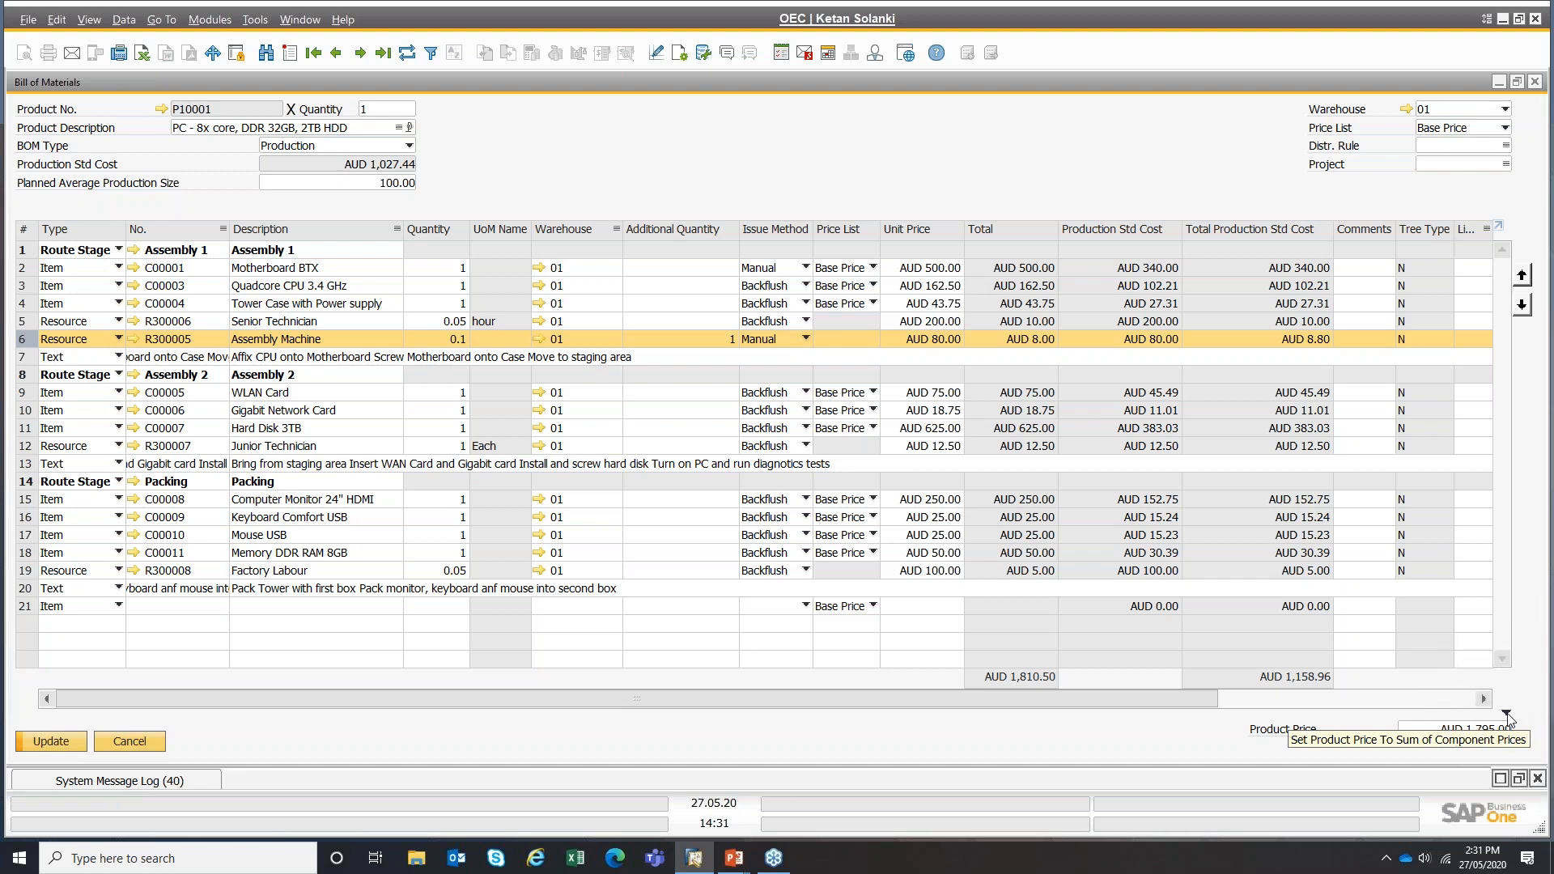
- Try setting the product price to the sum of component prices, and discard the unsaved BOM changes by refreshing the record
{"action": "key", "text": "ctrl"}
{"action": "key", "text": "ctrl"}
{"action": "key", "text": "ctrl"}
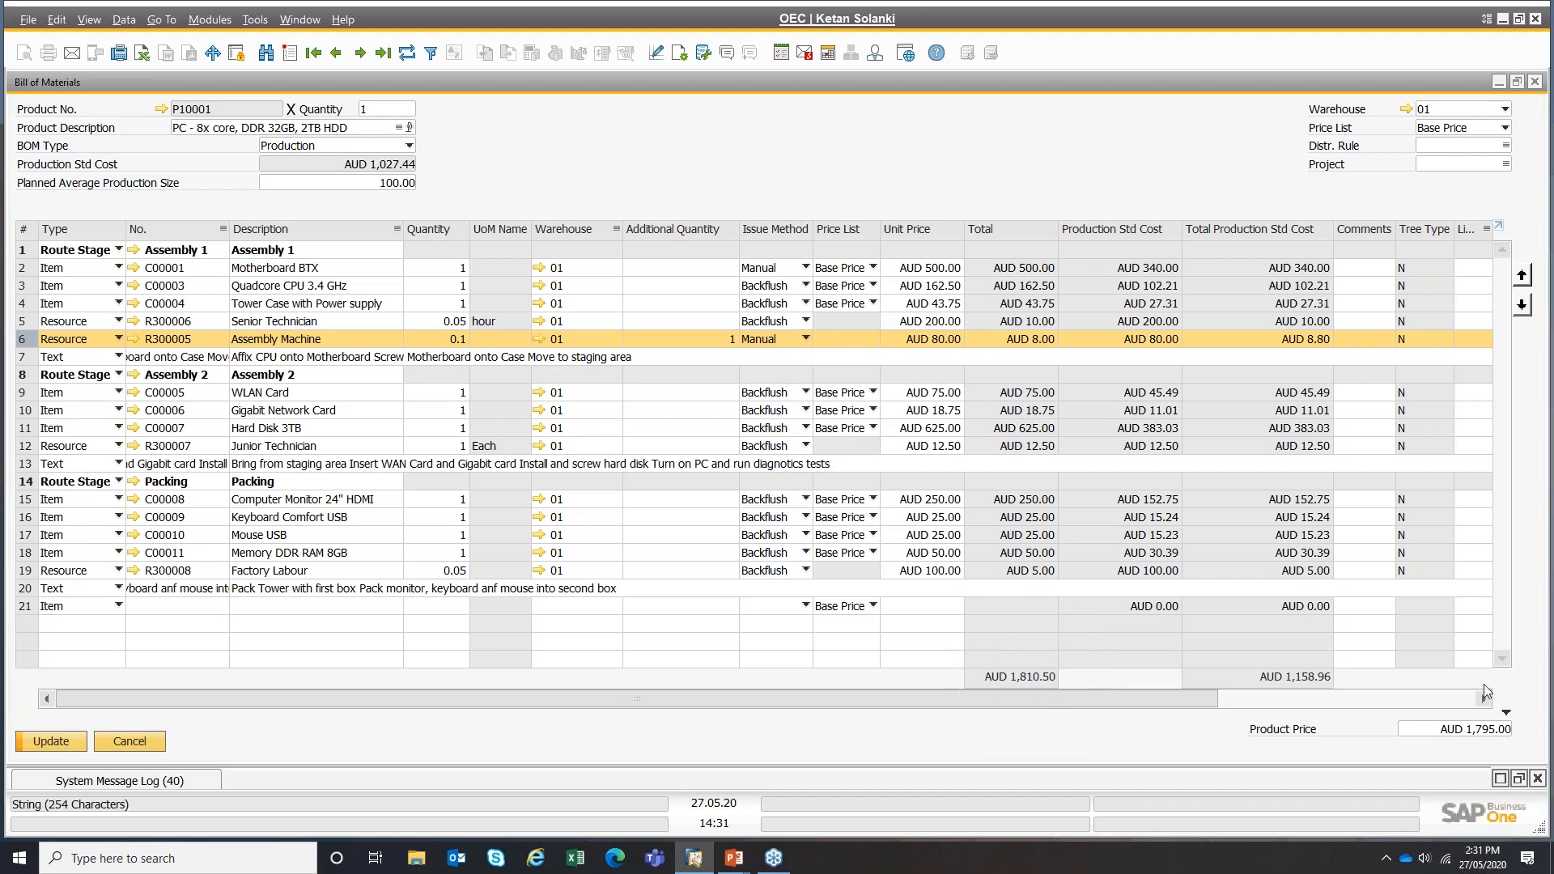
{"action": "left_click", "coordinate": [1507, 713]}
{"action": "left_click", "coordinate": [62, 741]}
{"action": "left_click", "coordinate": [407, 58]}
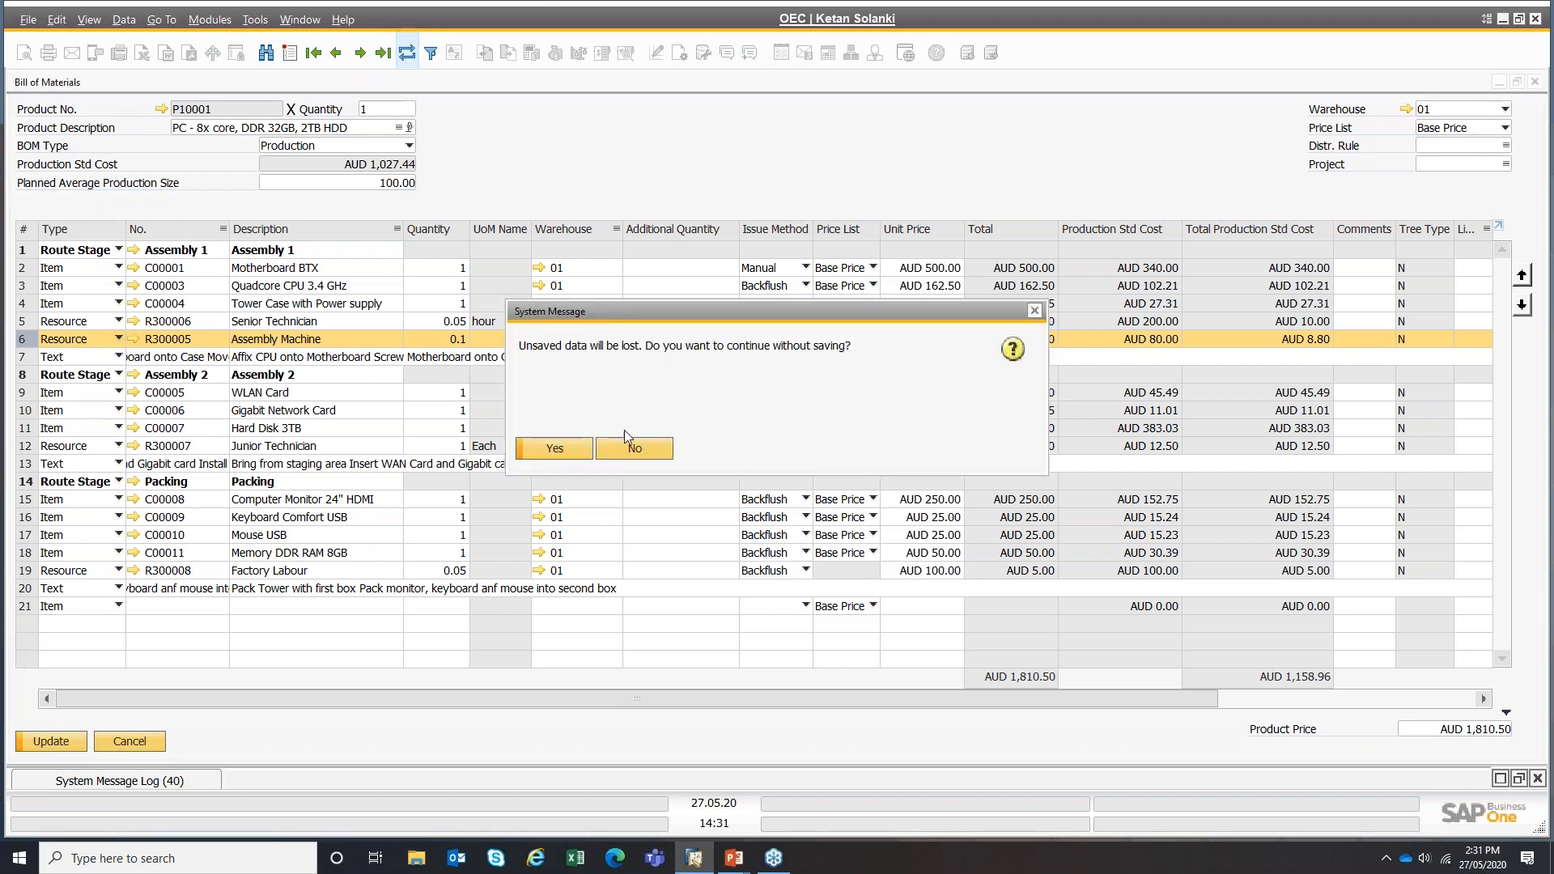
{"action": "left_click", "coordinate": [579, 450]}
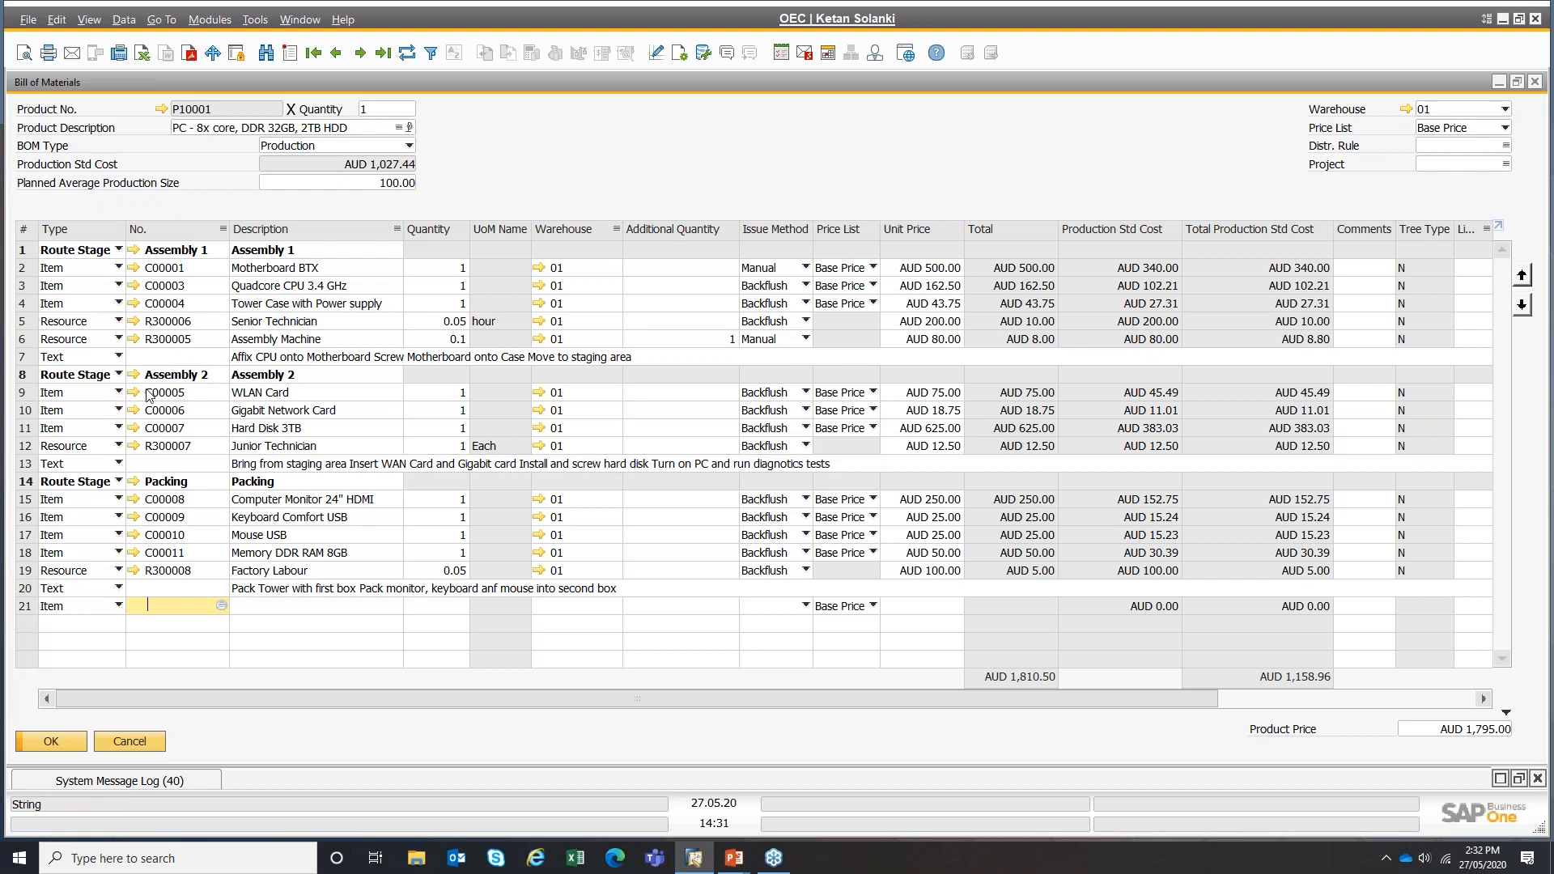
- Examine the production data of the WLAN Card component in its item master record, including phantom item and issue method, and close the record
{"action": "left_click", "coordinate": [134, 392]}
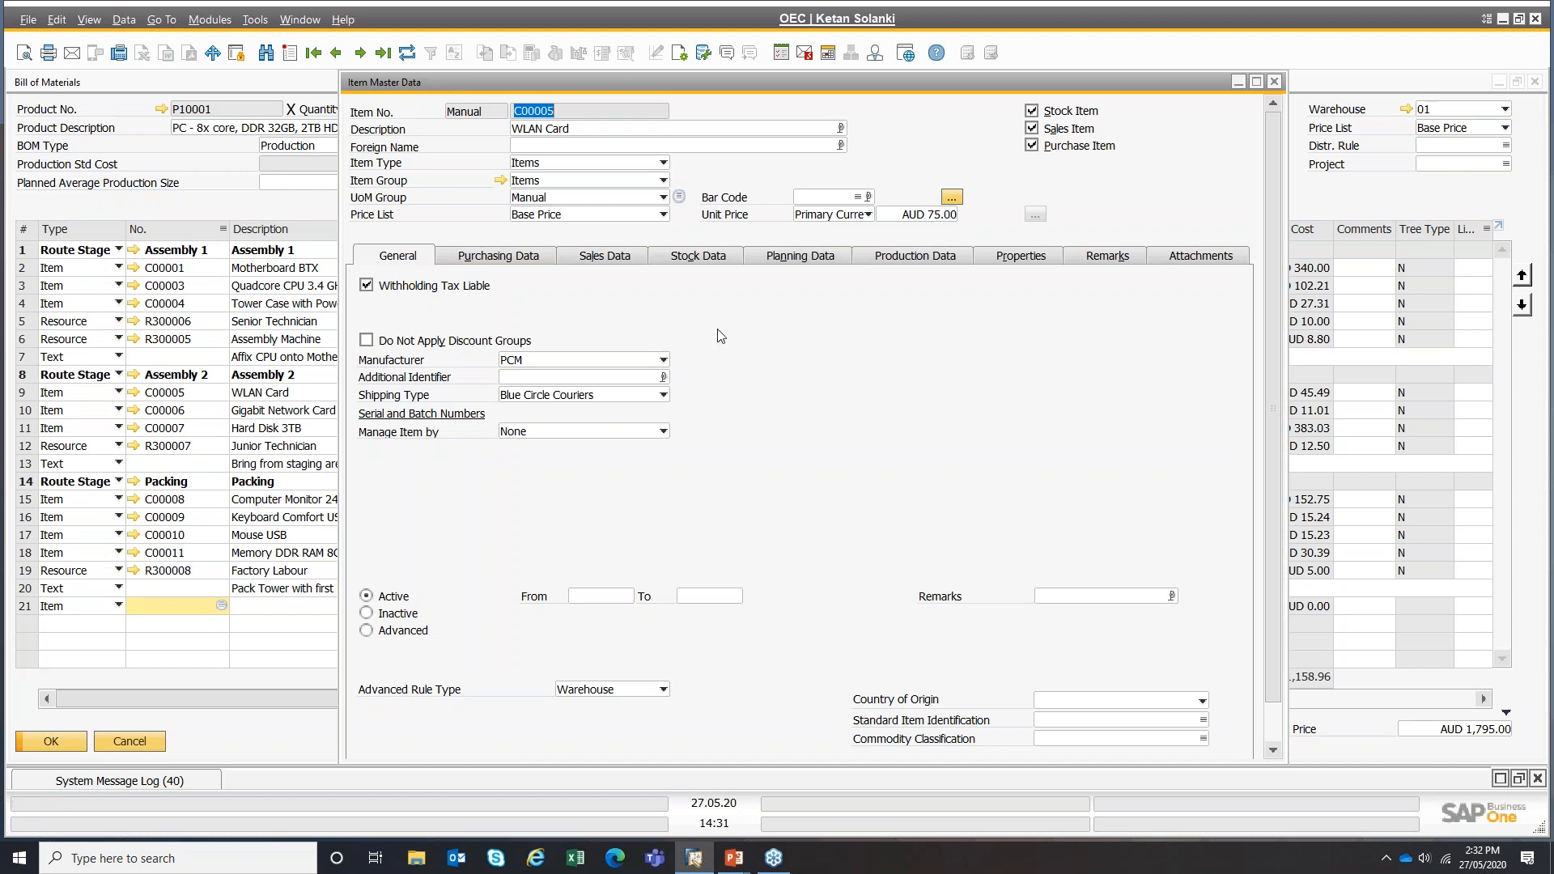
{"action": "left_click", "coordinate": [919, 259]}
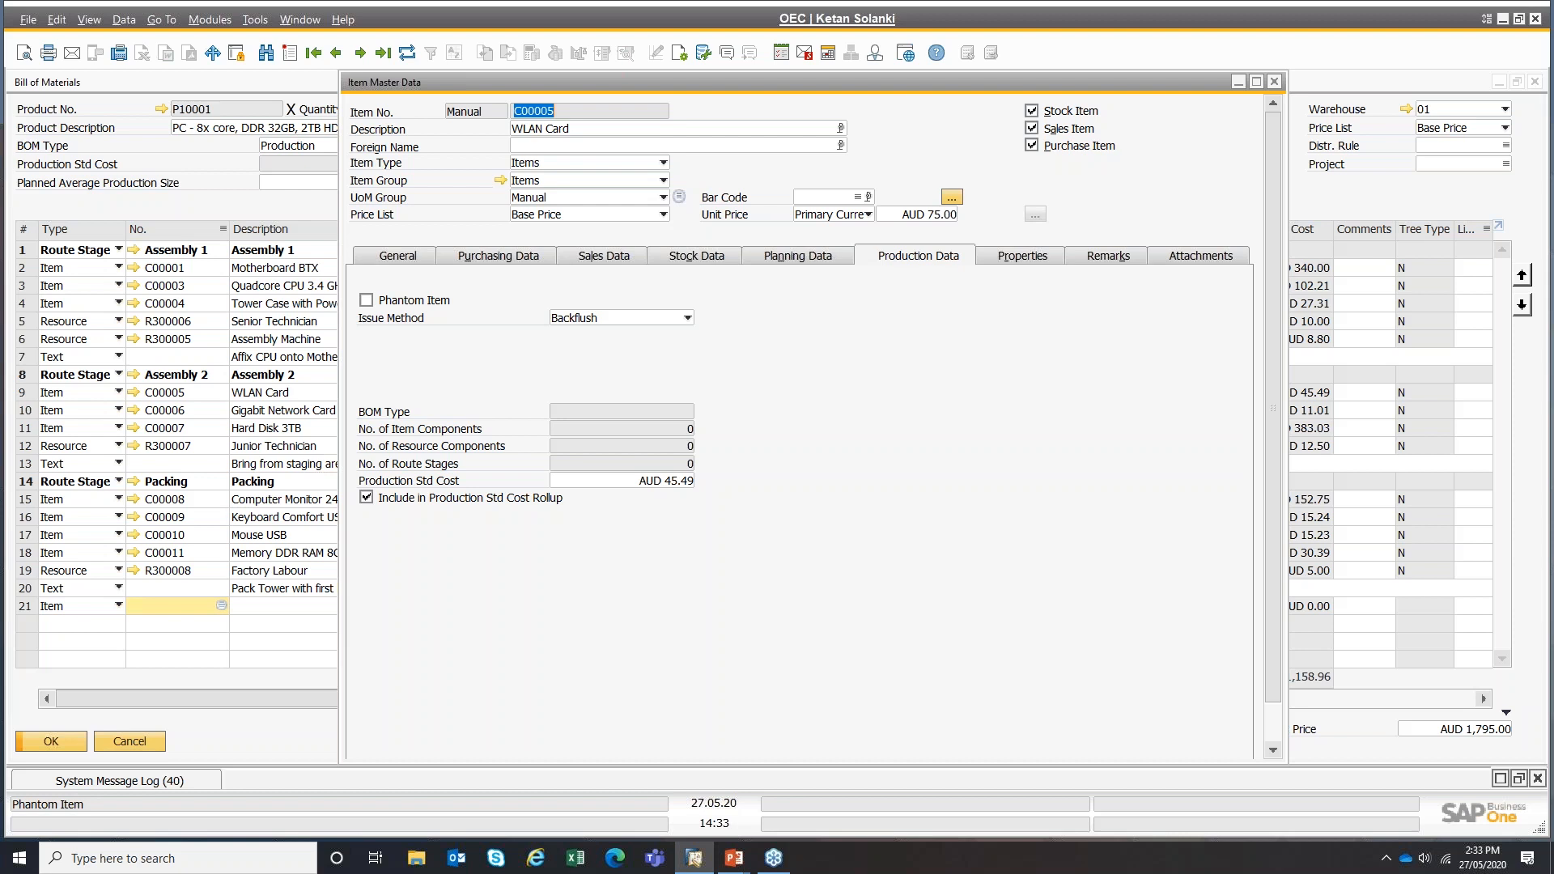
{"action": "left_click", "coordinate": [1276, 81]}
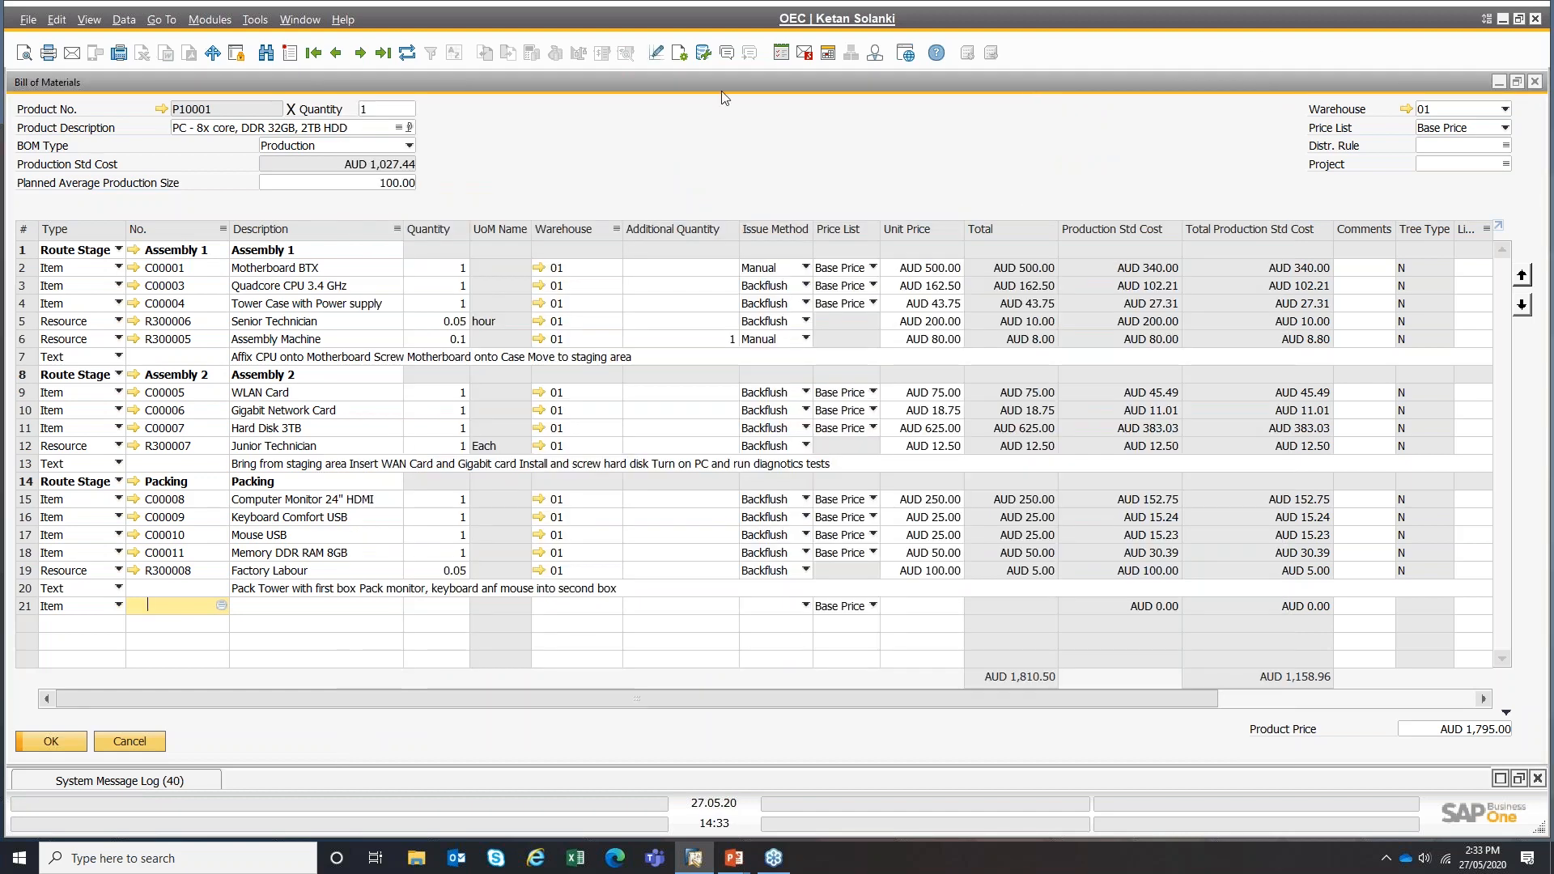
- Open the Bill of Materials - Component Management selection criteria and review the available management tasks, keeping Change BOM Lines
{"action": "double_click", "coordinate": [678, 81]}
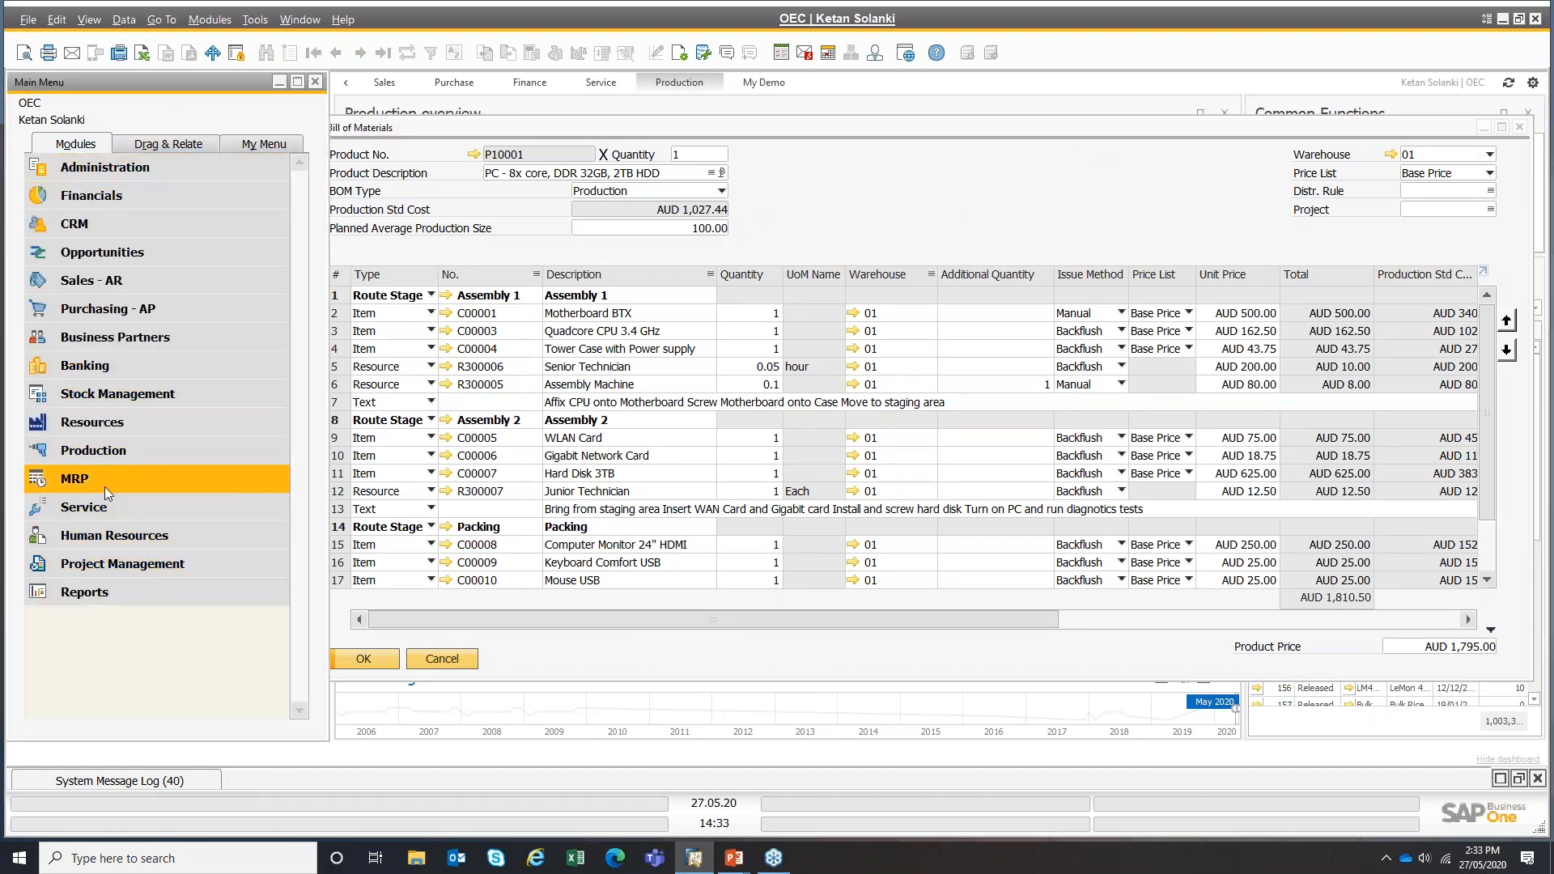
{"action": "left_click", "coordinate": [123, 448]}
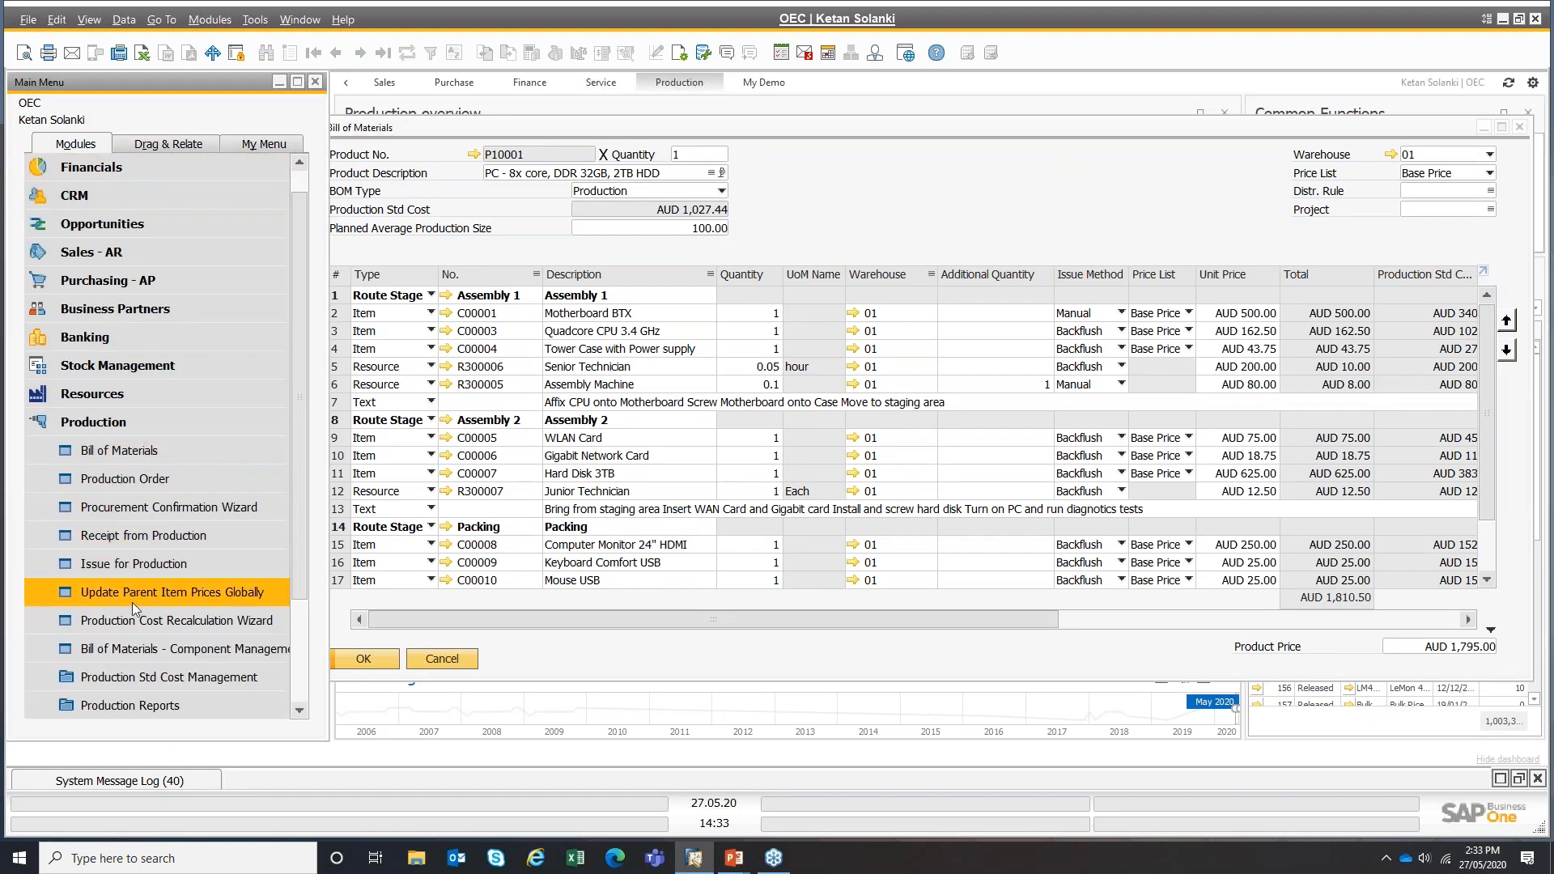
{"action": "scroll", "coordinate": [117, 677], "scroll_direction": "down", "scroll_amount": 1}
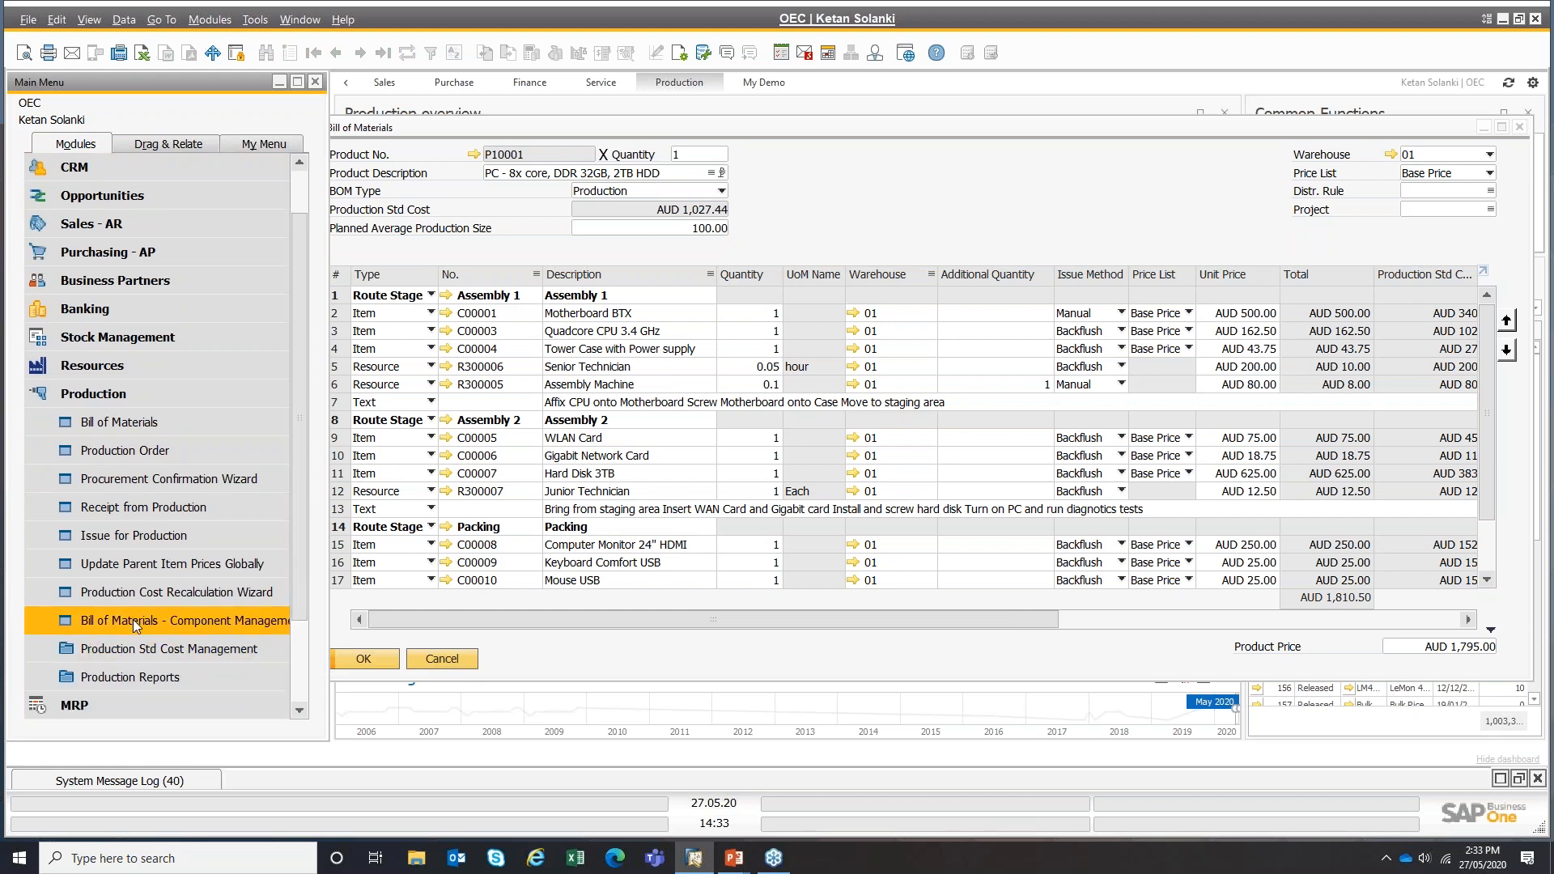
{"action": "left_click", "coordinate": [132, 619]}
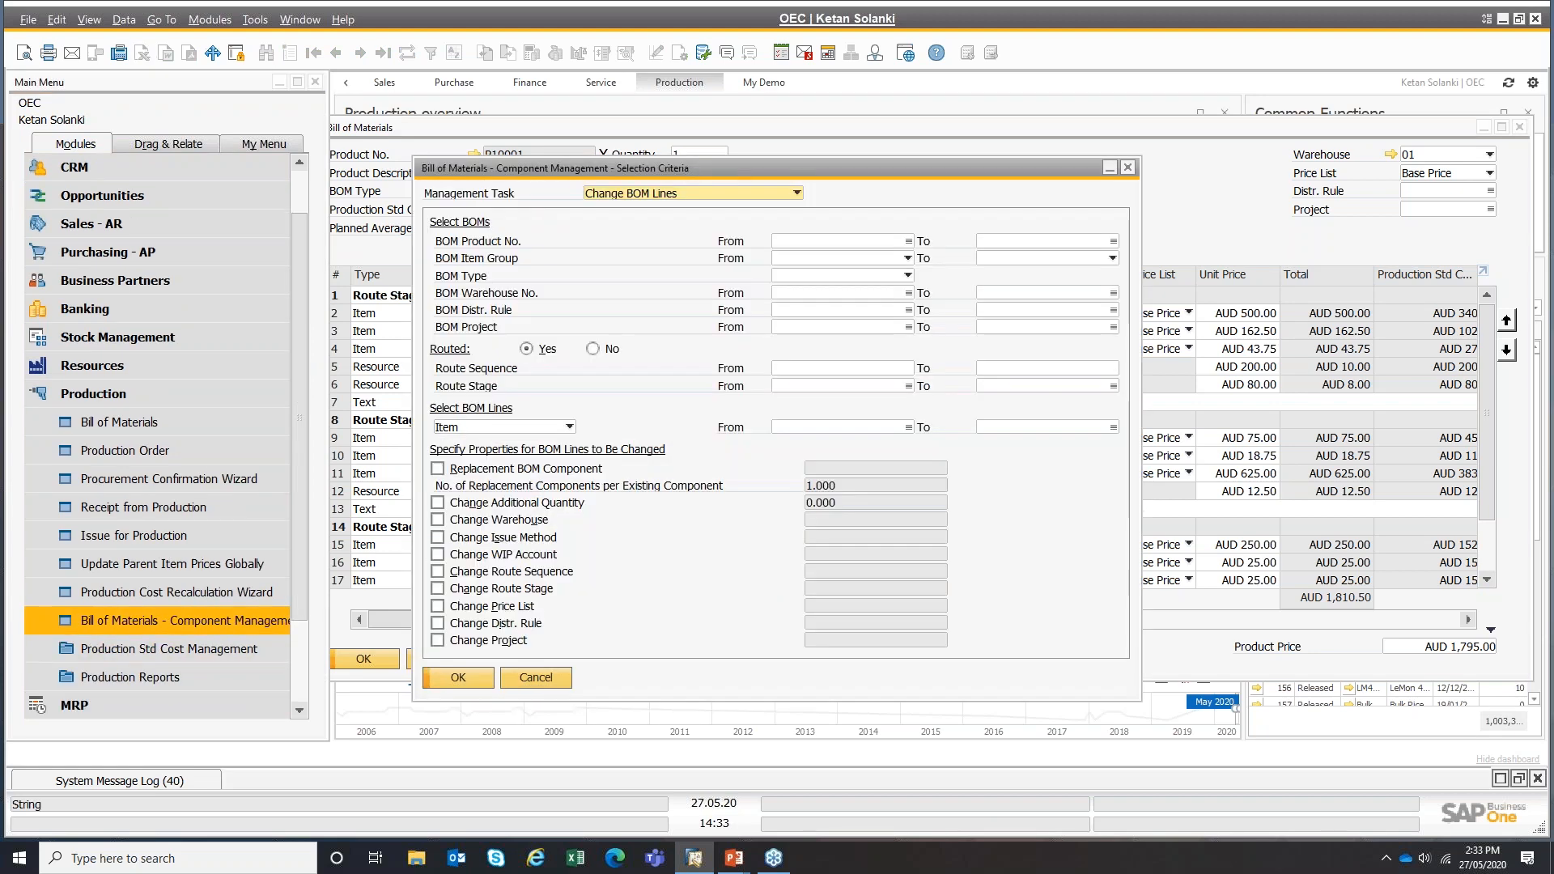
{"action": "left_click", "coordinate": [607, 196]}
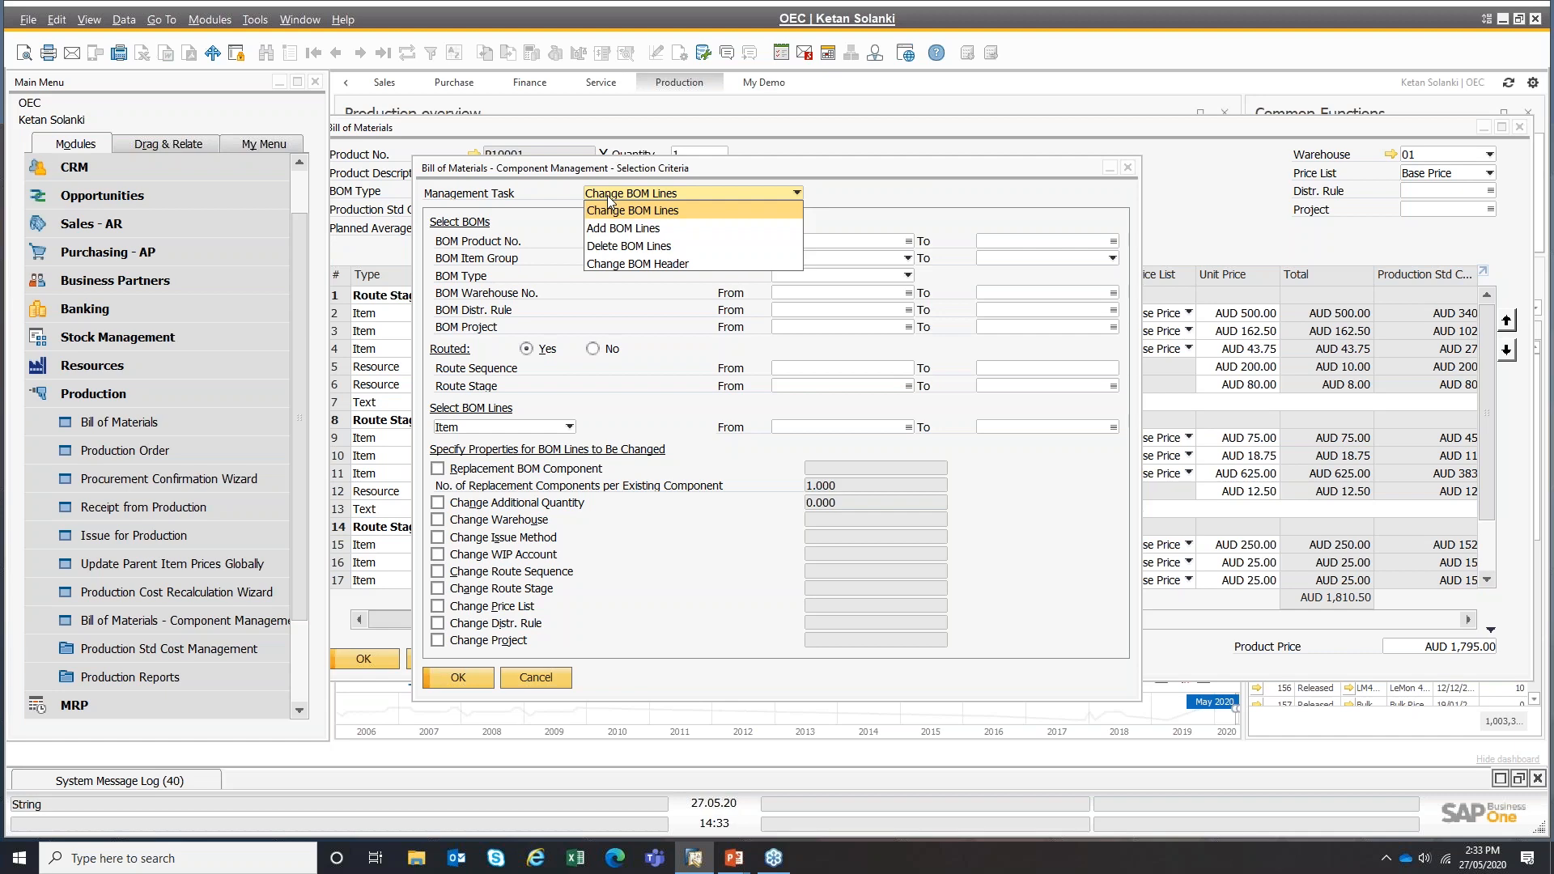
{"action": "left_click", "coordinate": [668, 219]}
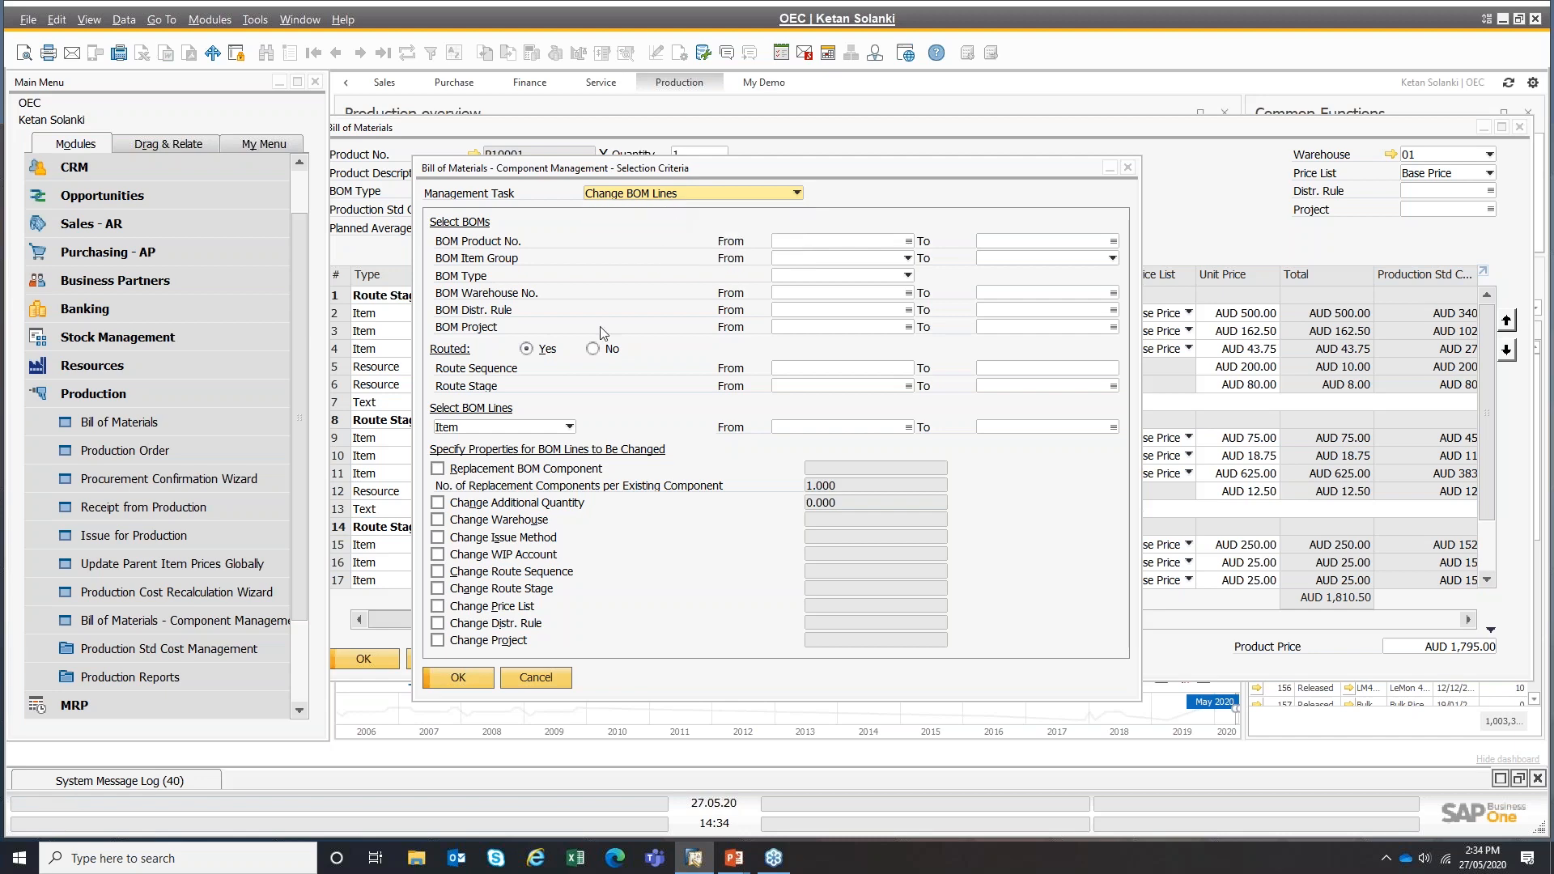
- Try the Replacement BOM Component, Change Additional Quantity and Change Issue Method options, and clear all three again
{"action": "left_click", "coordinate": [437, 469]}
{"action": "left_click", "coordinate": [438, 503]}
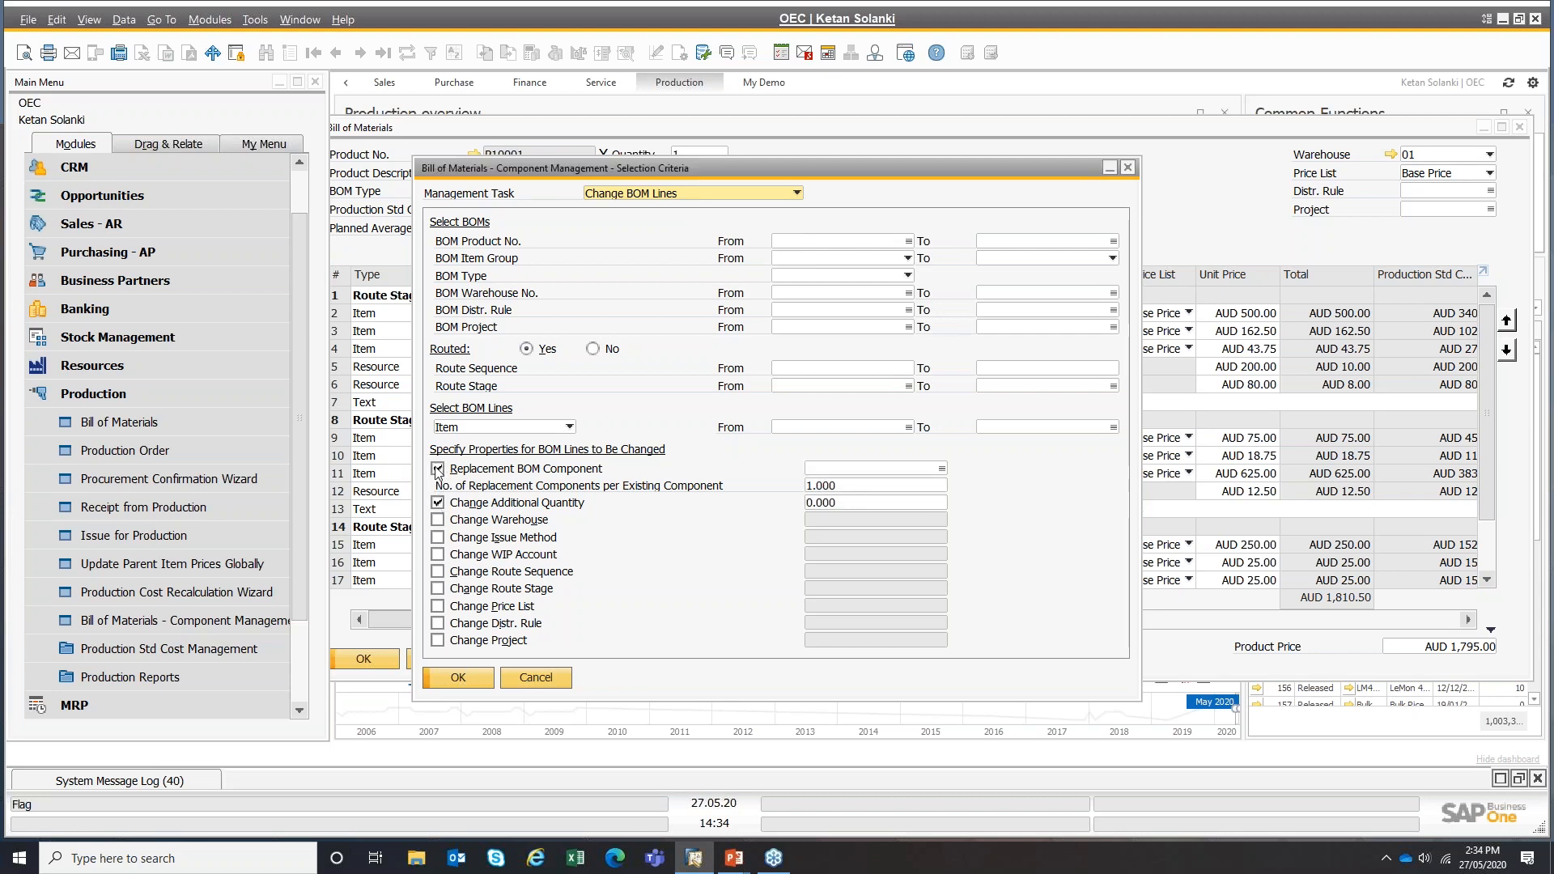
{"action": "left_click", "coordinate": [437, 538]}
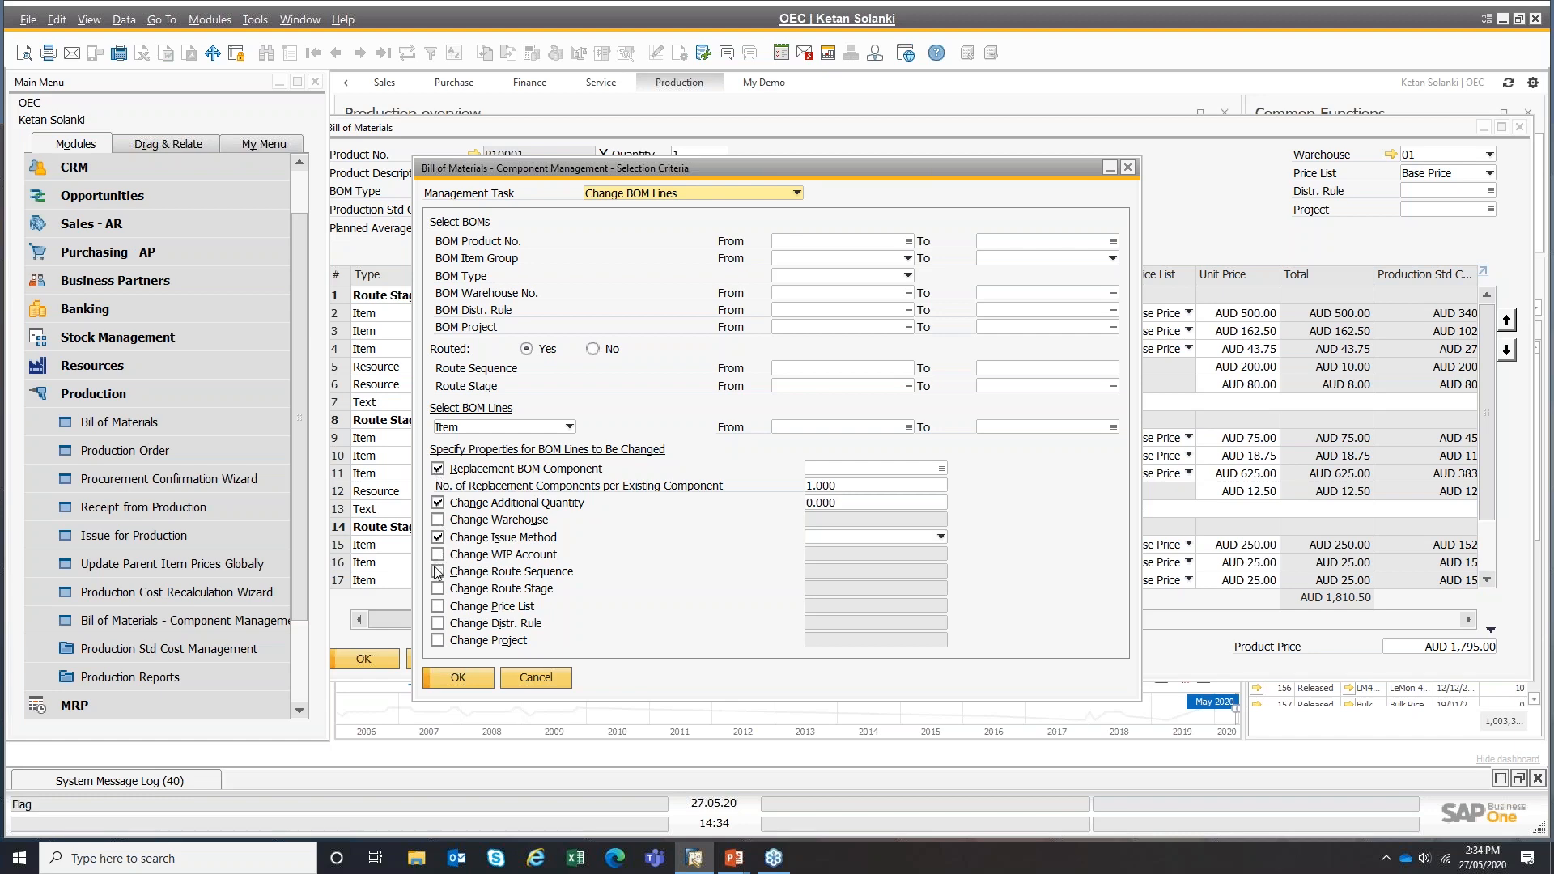
{"action": "left_click", "coordinate": [438, 539]}
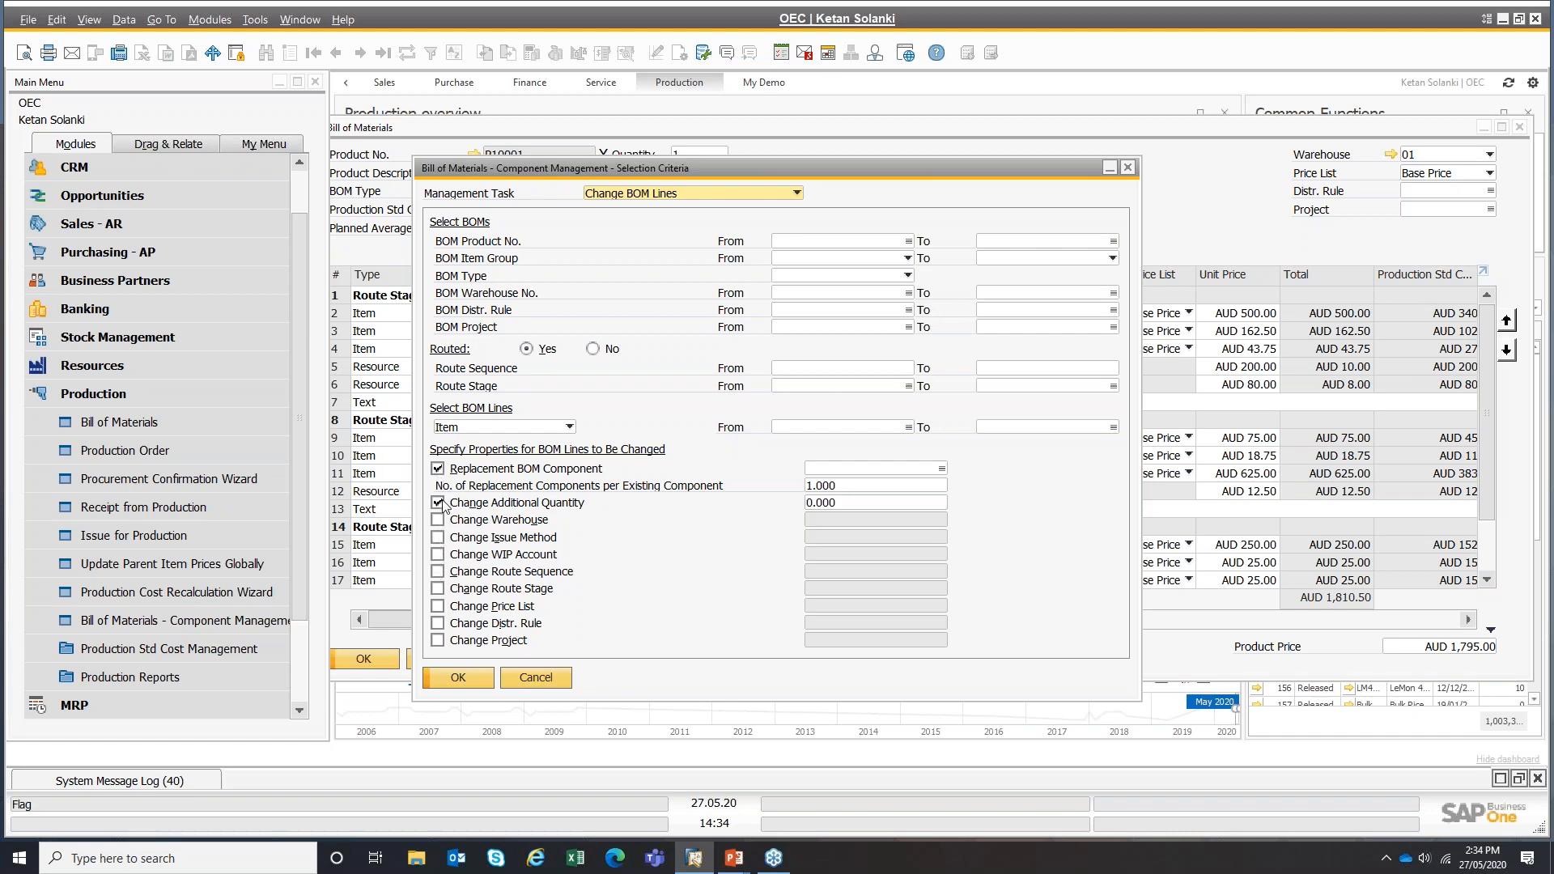
{"action": "left_click", "coordinate": [438, 503]}
{"action": "left_click", "coordinate": [438, 469]}
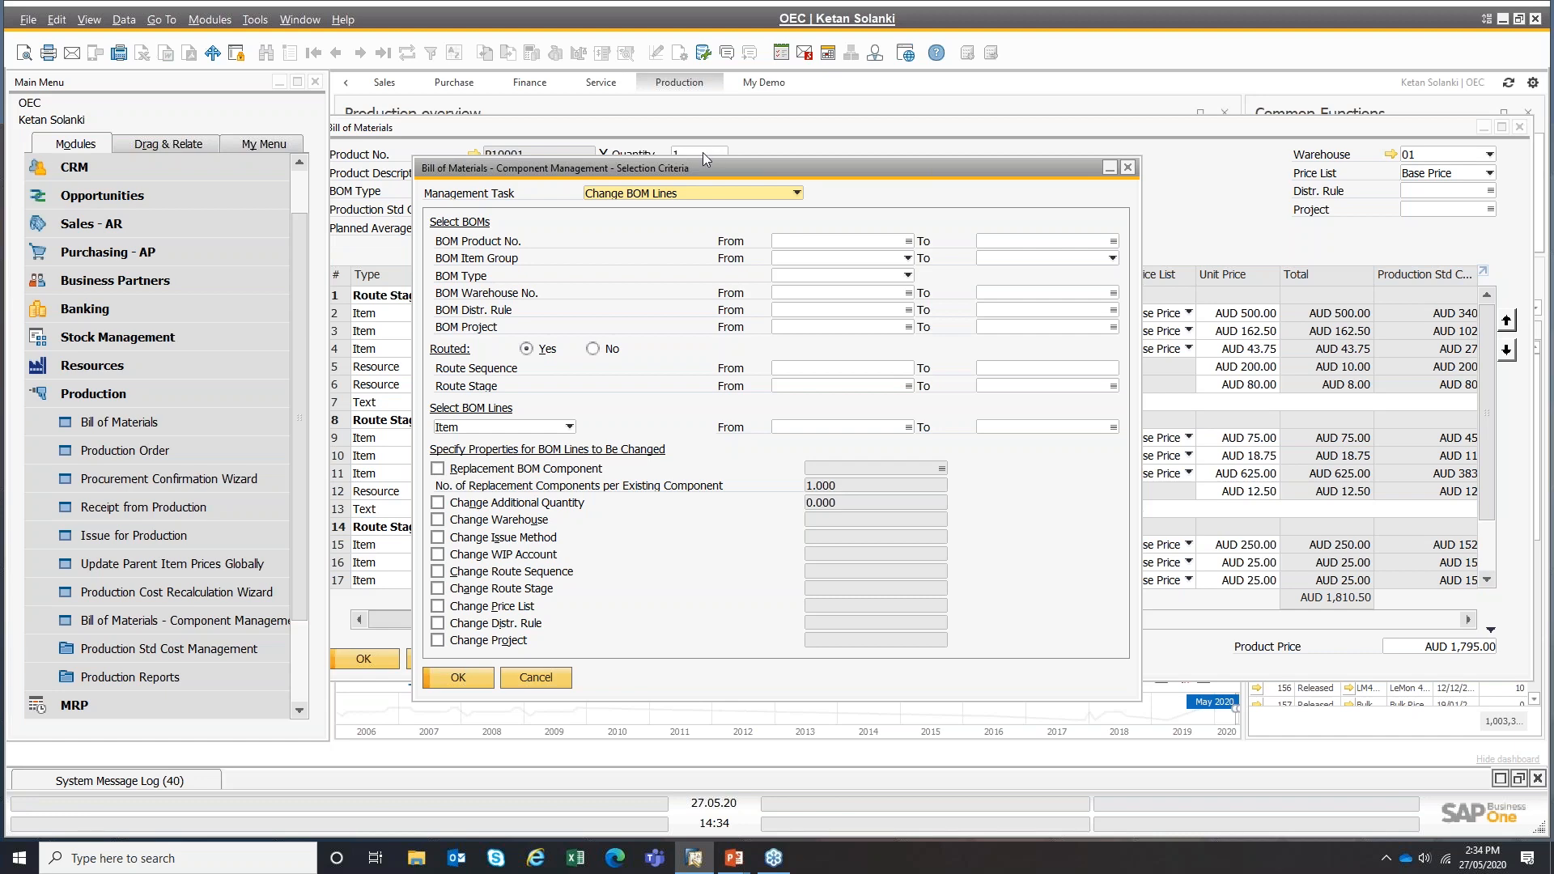
- Review the Delete BOM Lines criteria and the Change BOM Header task choice, and cancel the component management
{"action": "left_click", "coordinate": [669, 195]}
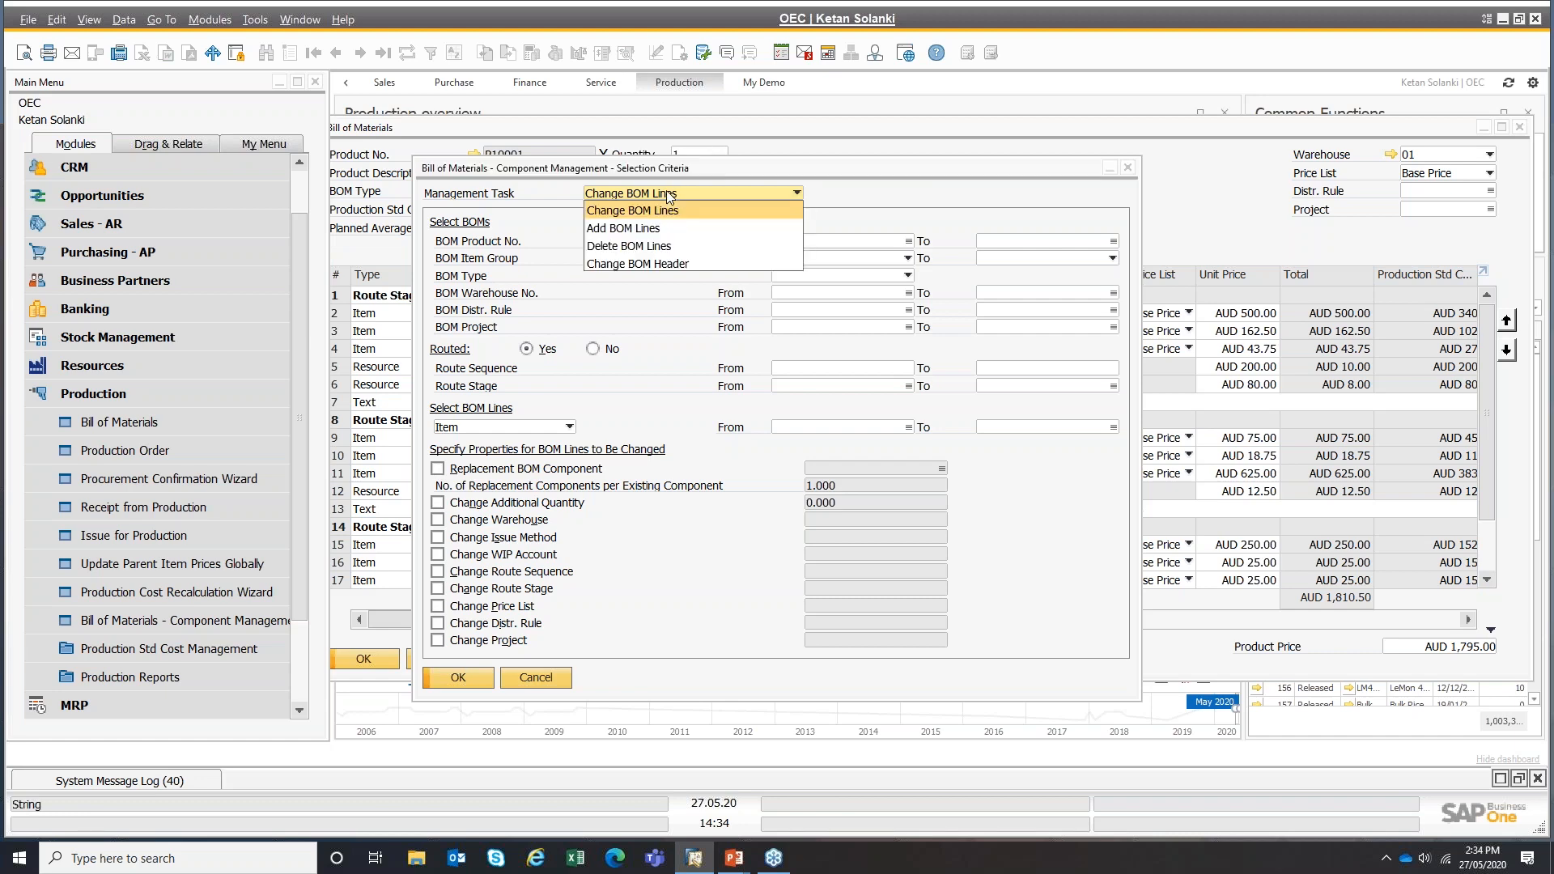
{"action": "left_click", "coordinate": [646, 247]}
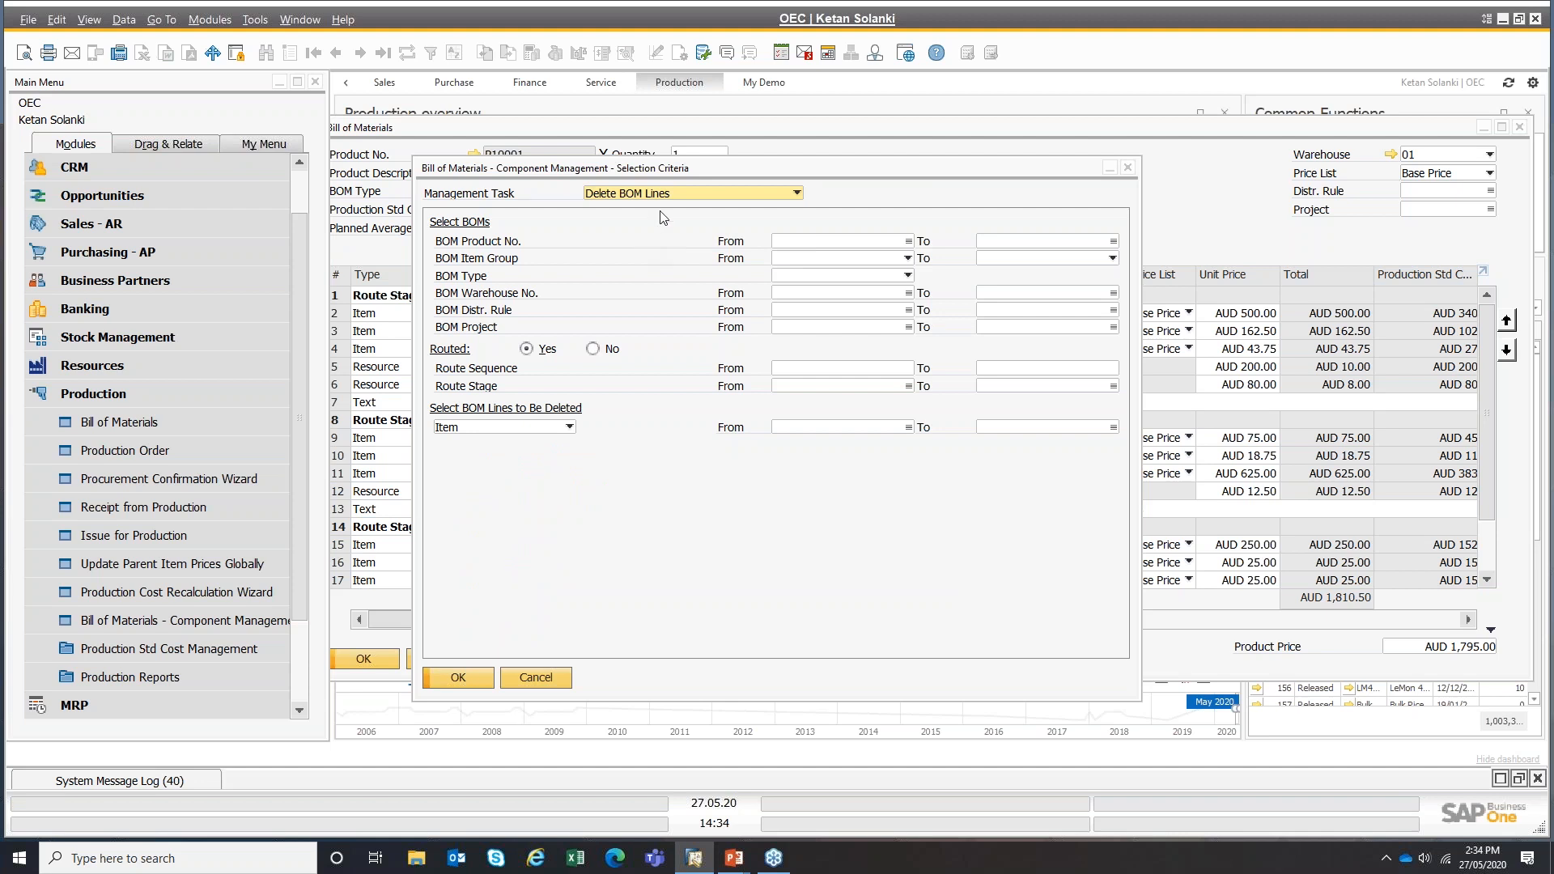
{"action": "left_click", "coordinate": [678, 196]}
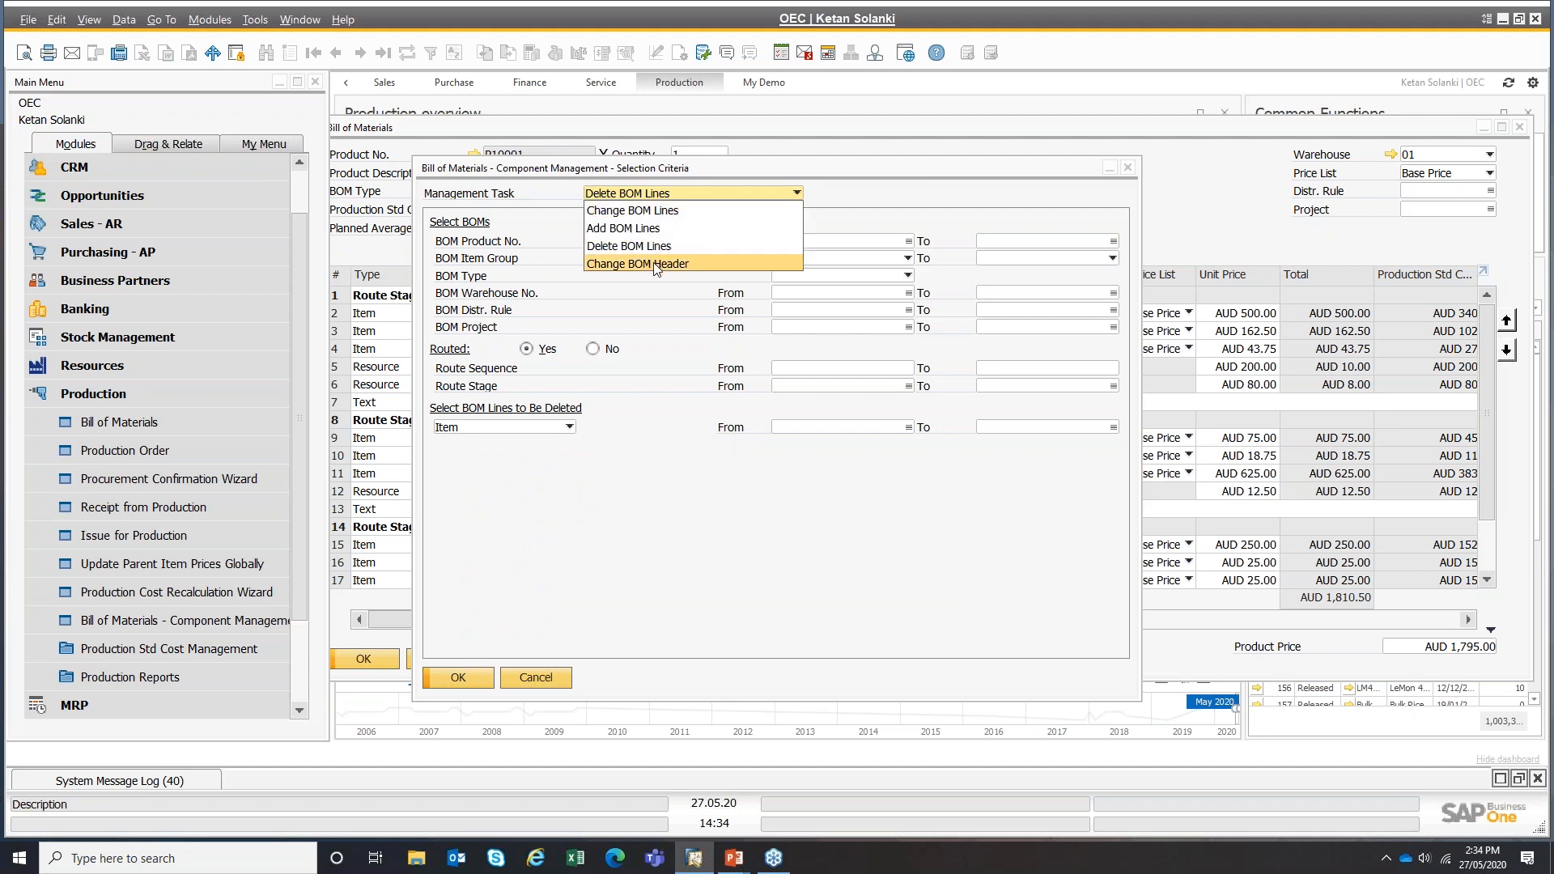
{"action": "left_click", "coordinate": [674, 171]}
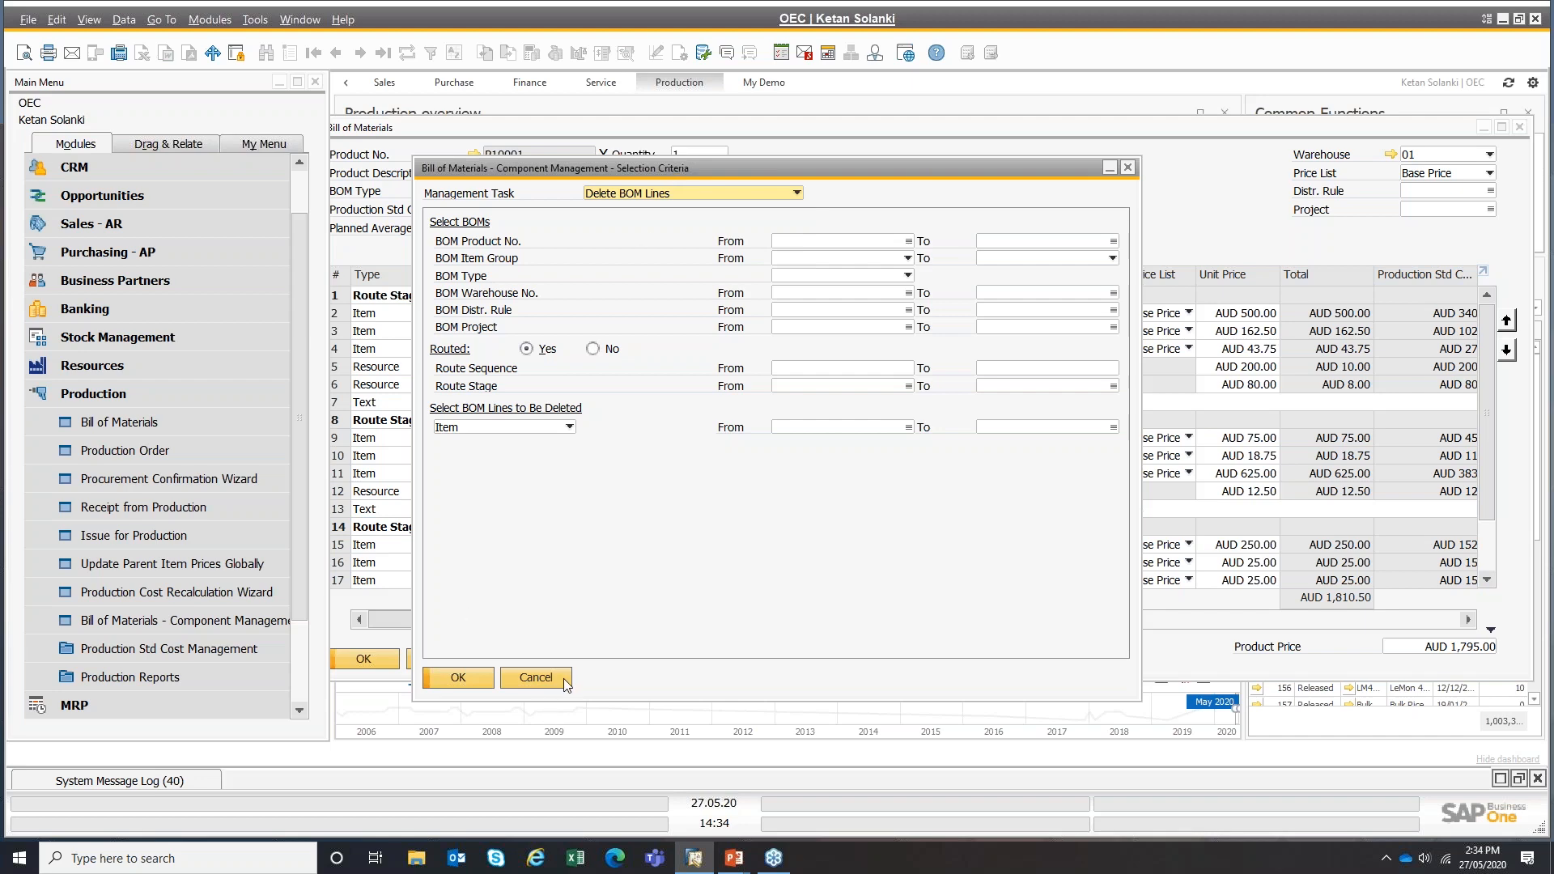
{"action": "left_click", "coordinate": [536, 677]}
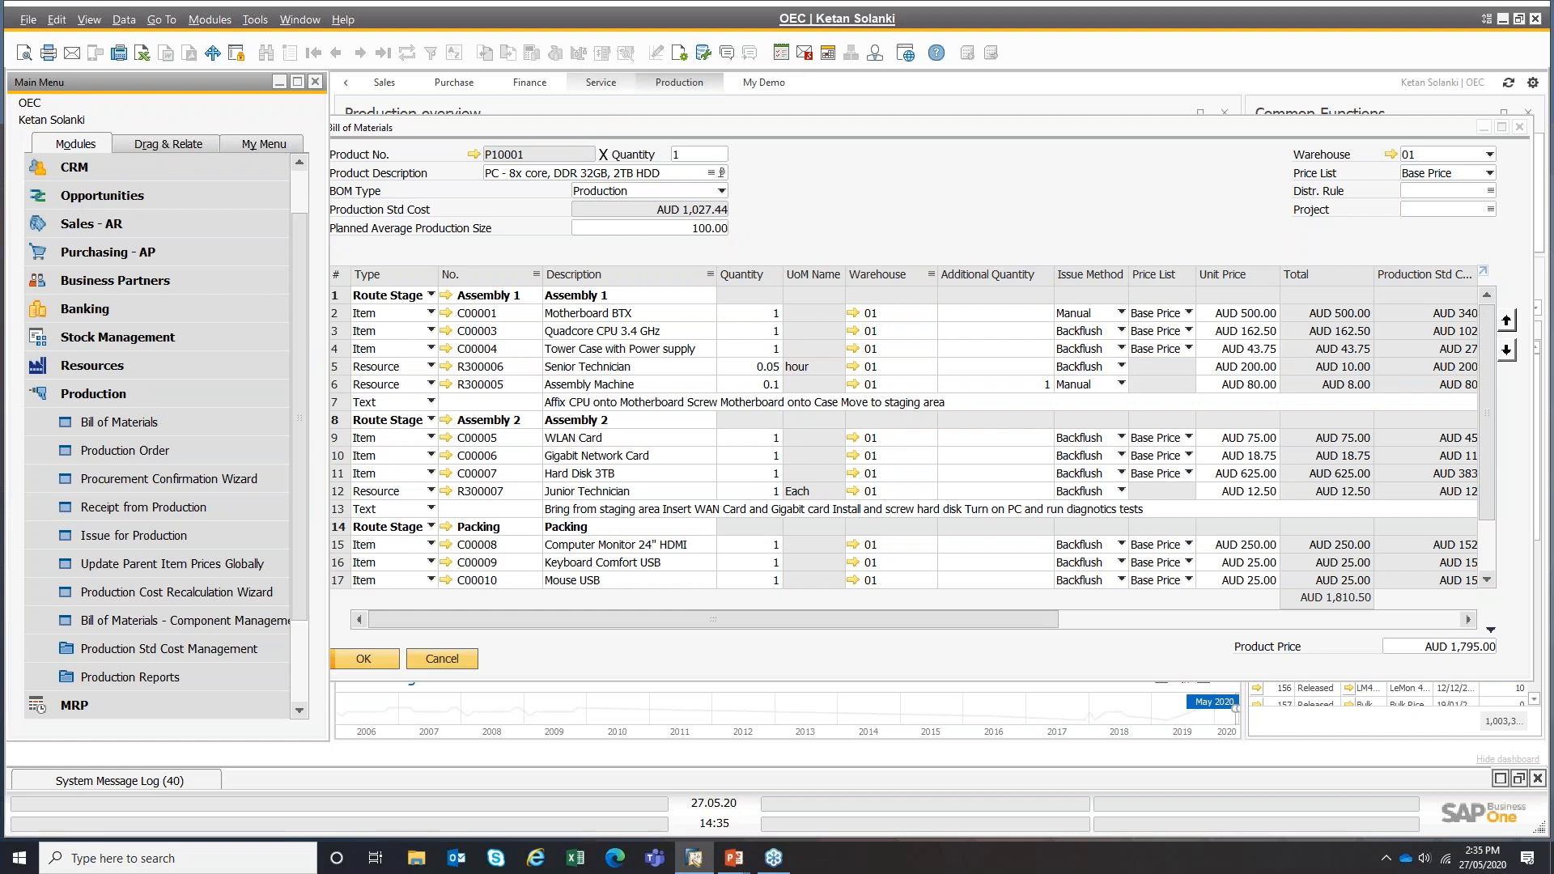
- Maximise the P10001 bill of materials and examine the Production Std Cost field in the Motherboard BTX item's production data
{"action": "double_click", "coordinate": [593, 128]}
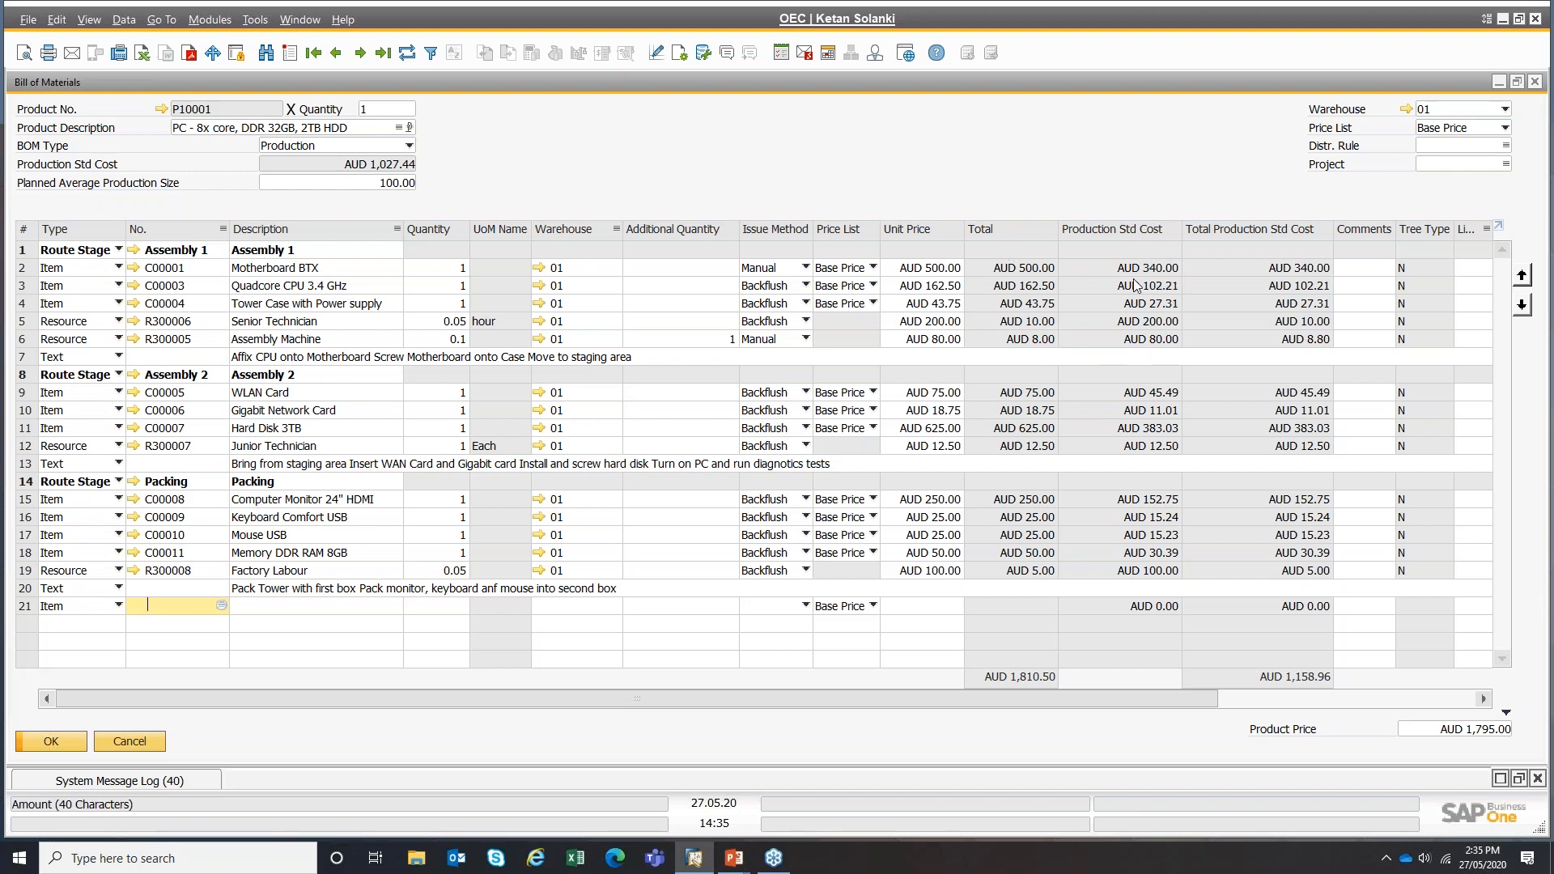
{"action": "left_click", "coordinate": [132, 270]}
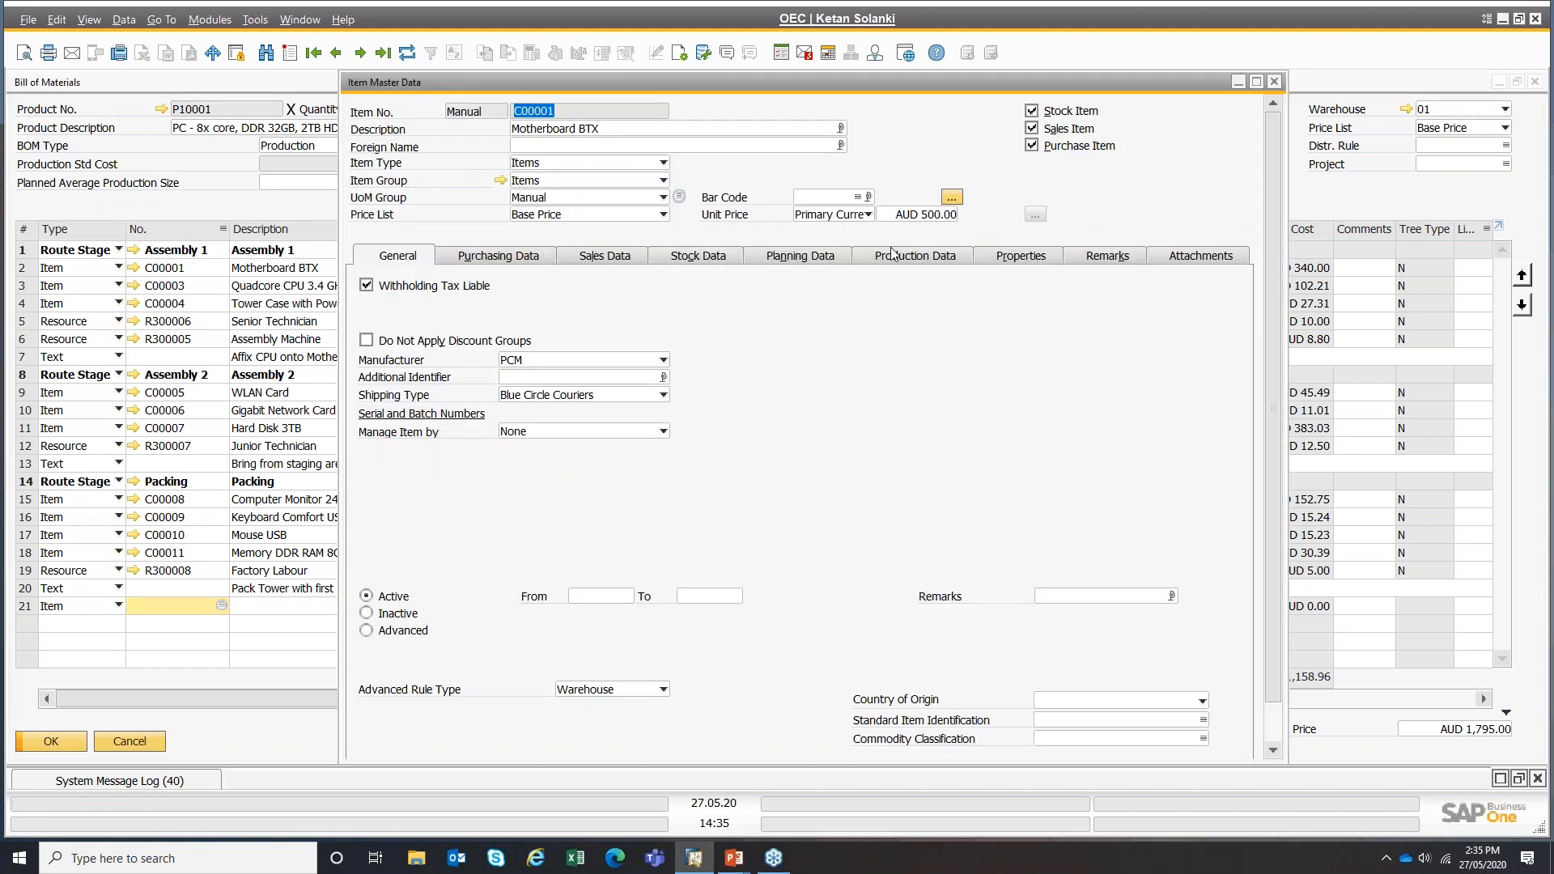
{"action": "left_click", "coordinate": [893, 255]}
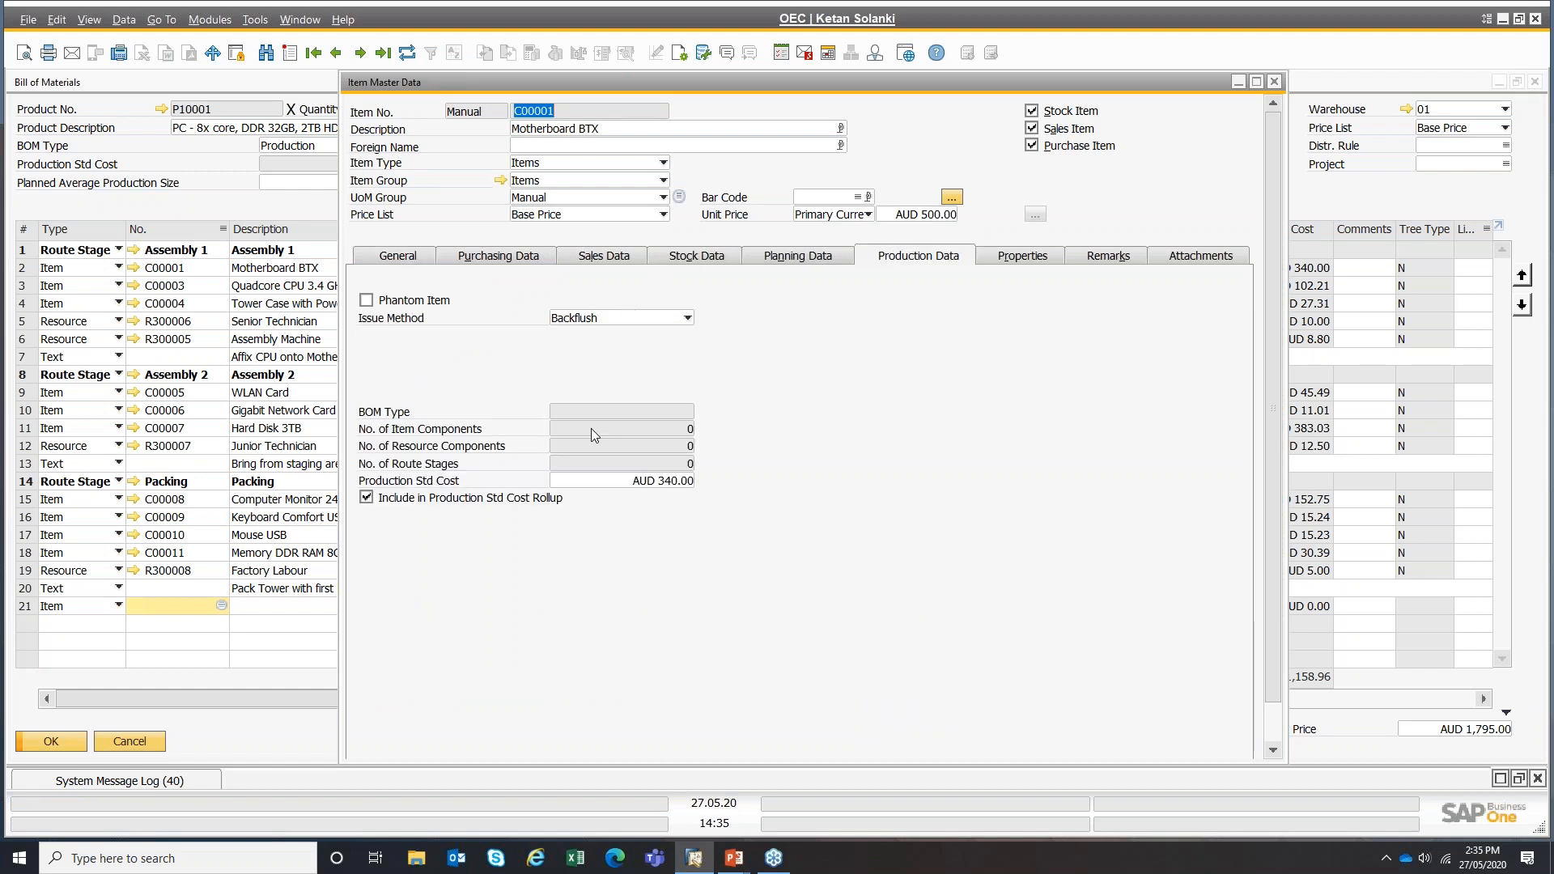
{"action": "left_click", "coordinate": [592, 483]}
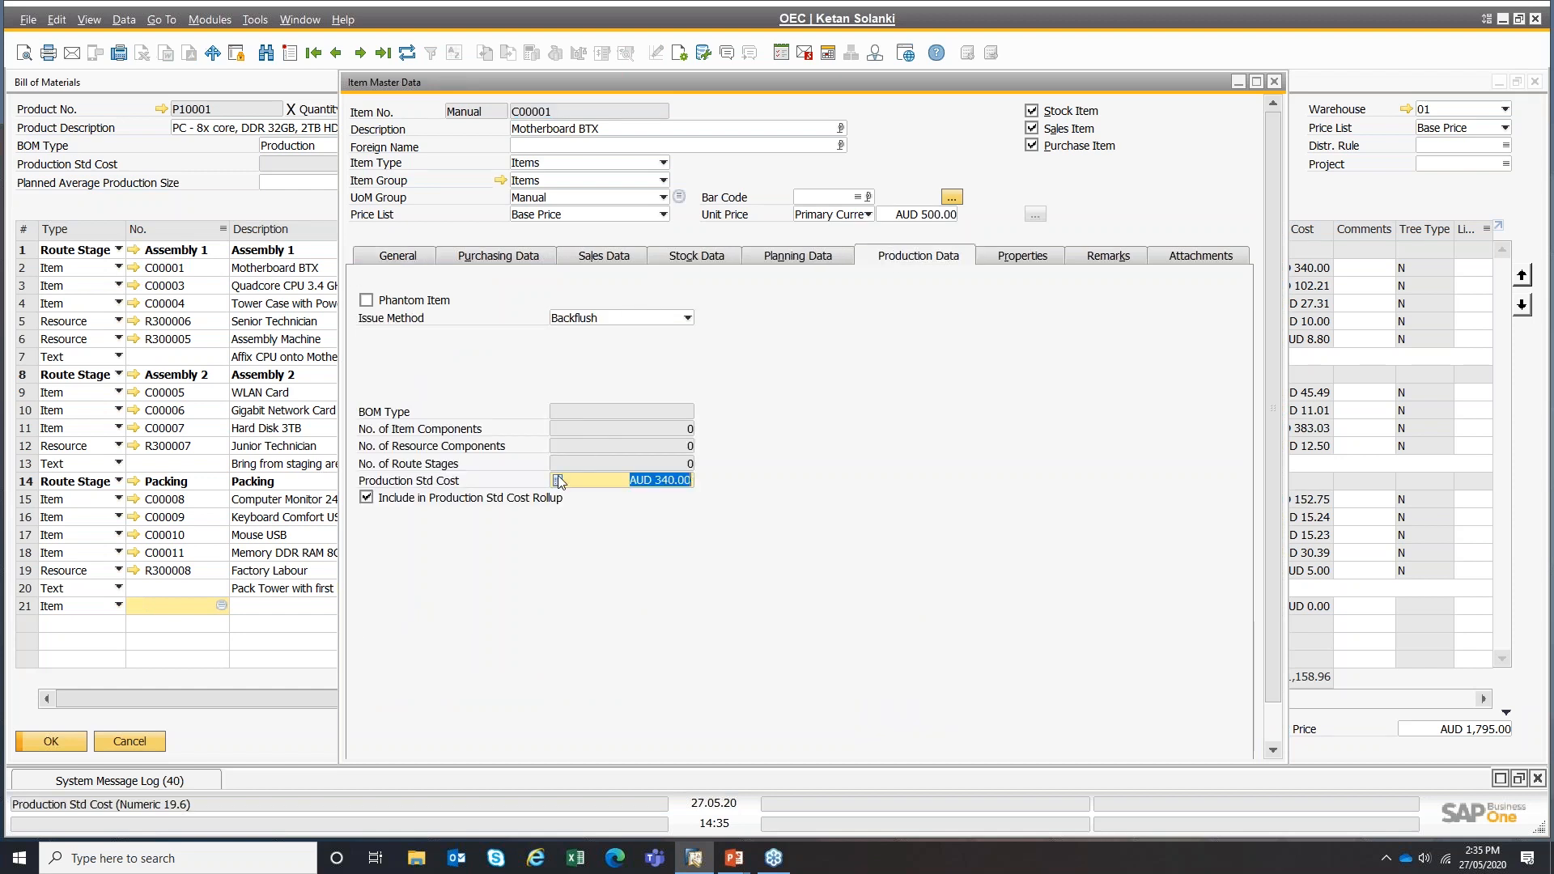
{"action": "left_click", "coordinate": [594, 479]}
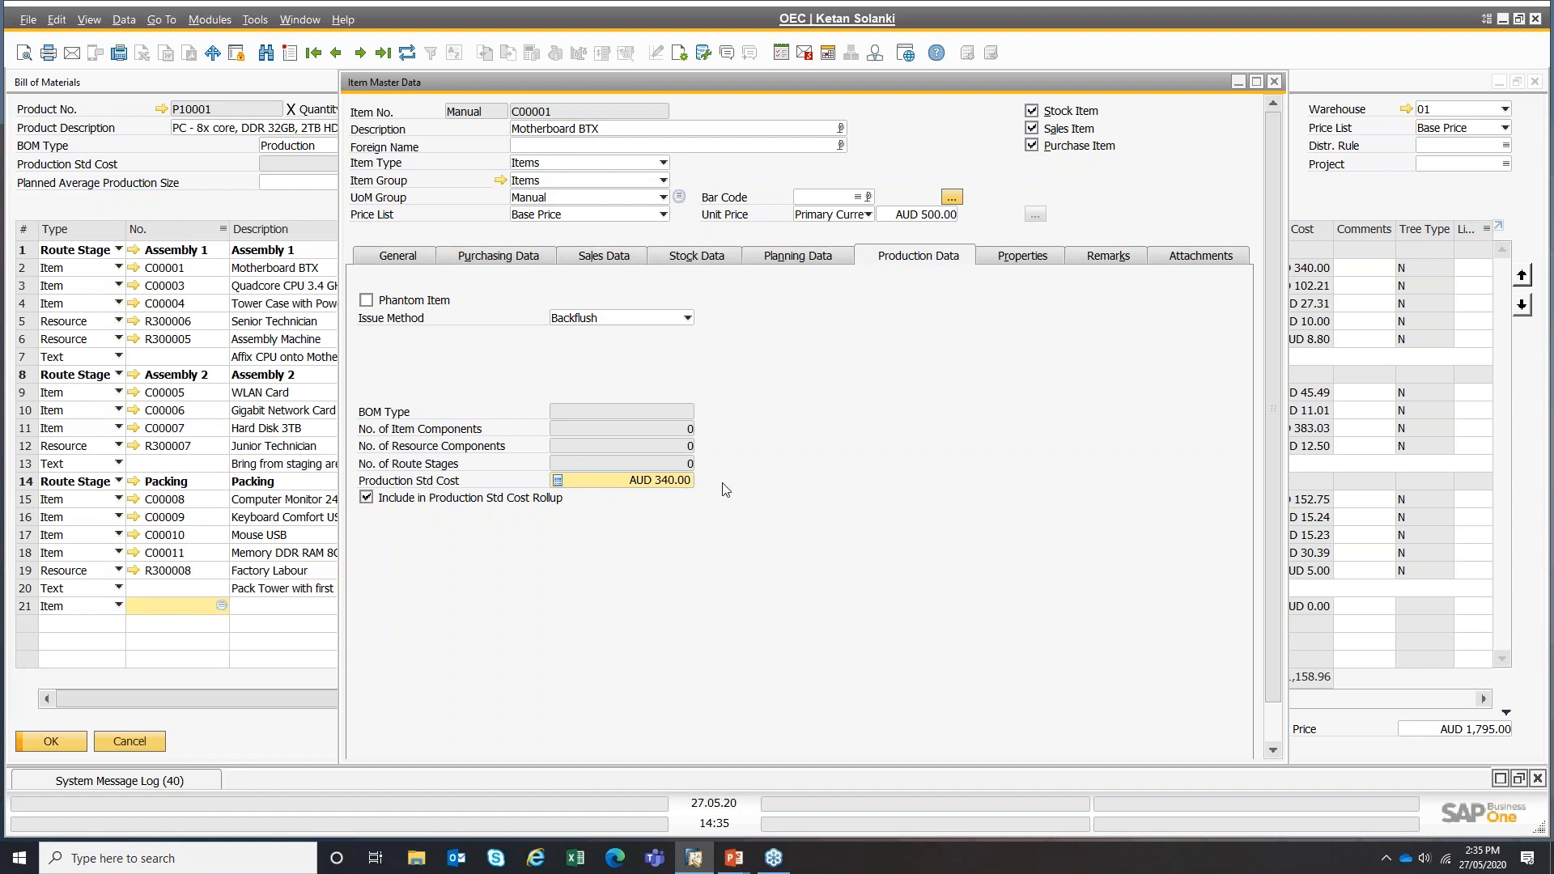
- Compare the production standard cost of item C00001 with its item cost by warehouse, and close the item record
{"action": "left_click_drag", "start_coordinate": [617, 481], "coordinate": [713, 486]}
{"action": "left_click", "coordinate": [662, 481]}
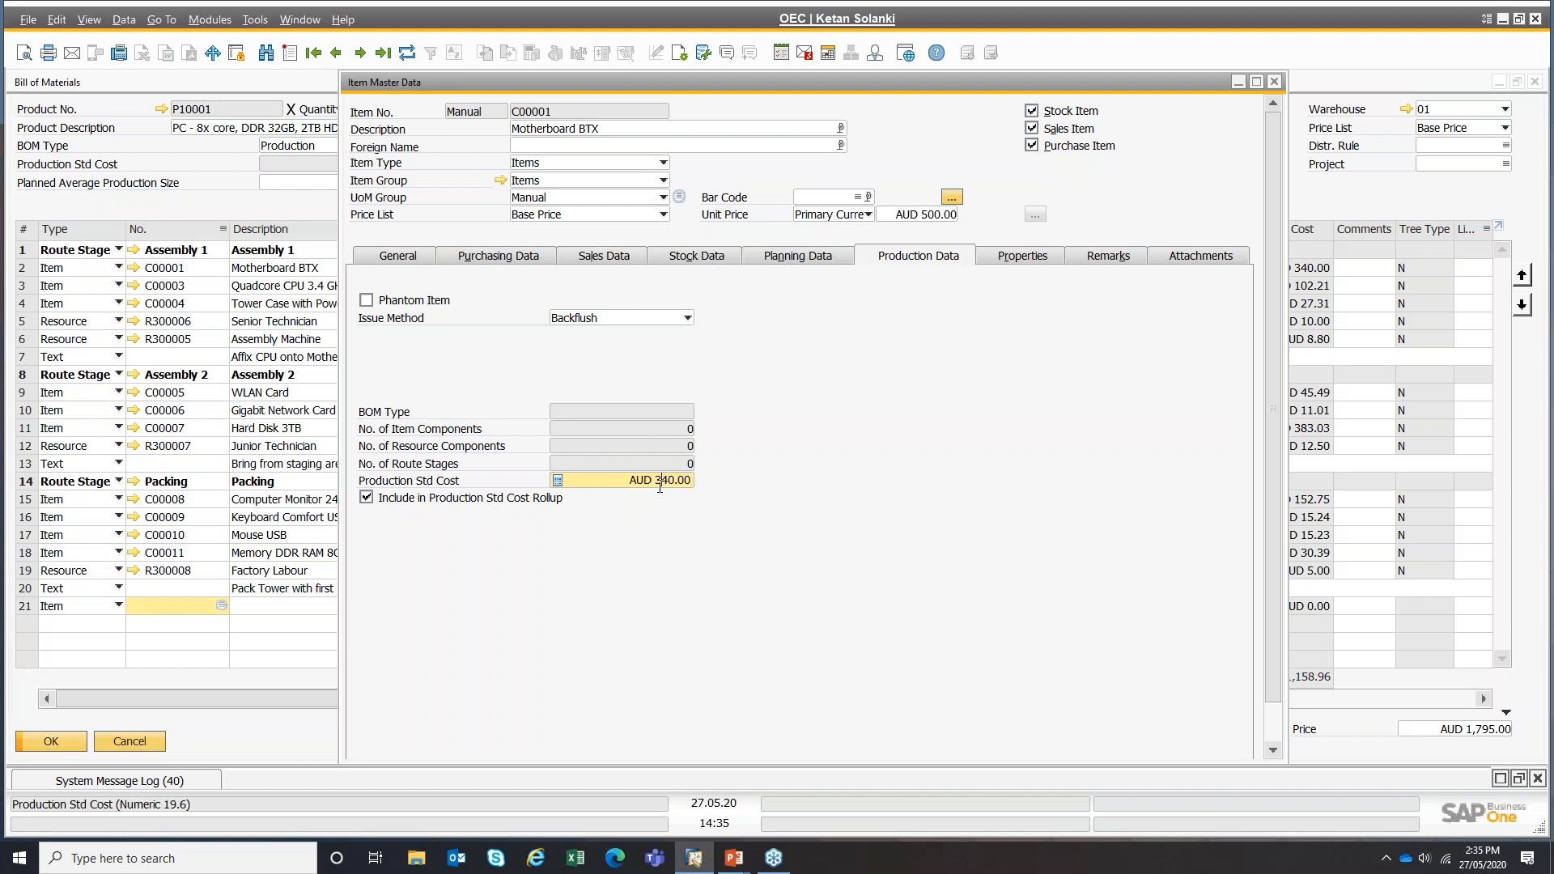
{"action": "left_click", "coordinate": [700, 255]}
{"action": "left_click_drag", "start_coordinate": [759, 612], "coordinate": [1082, 586]}
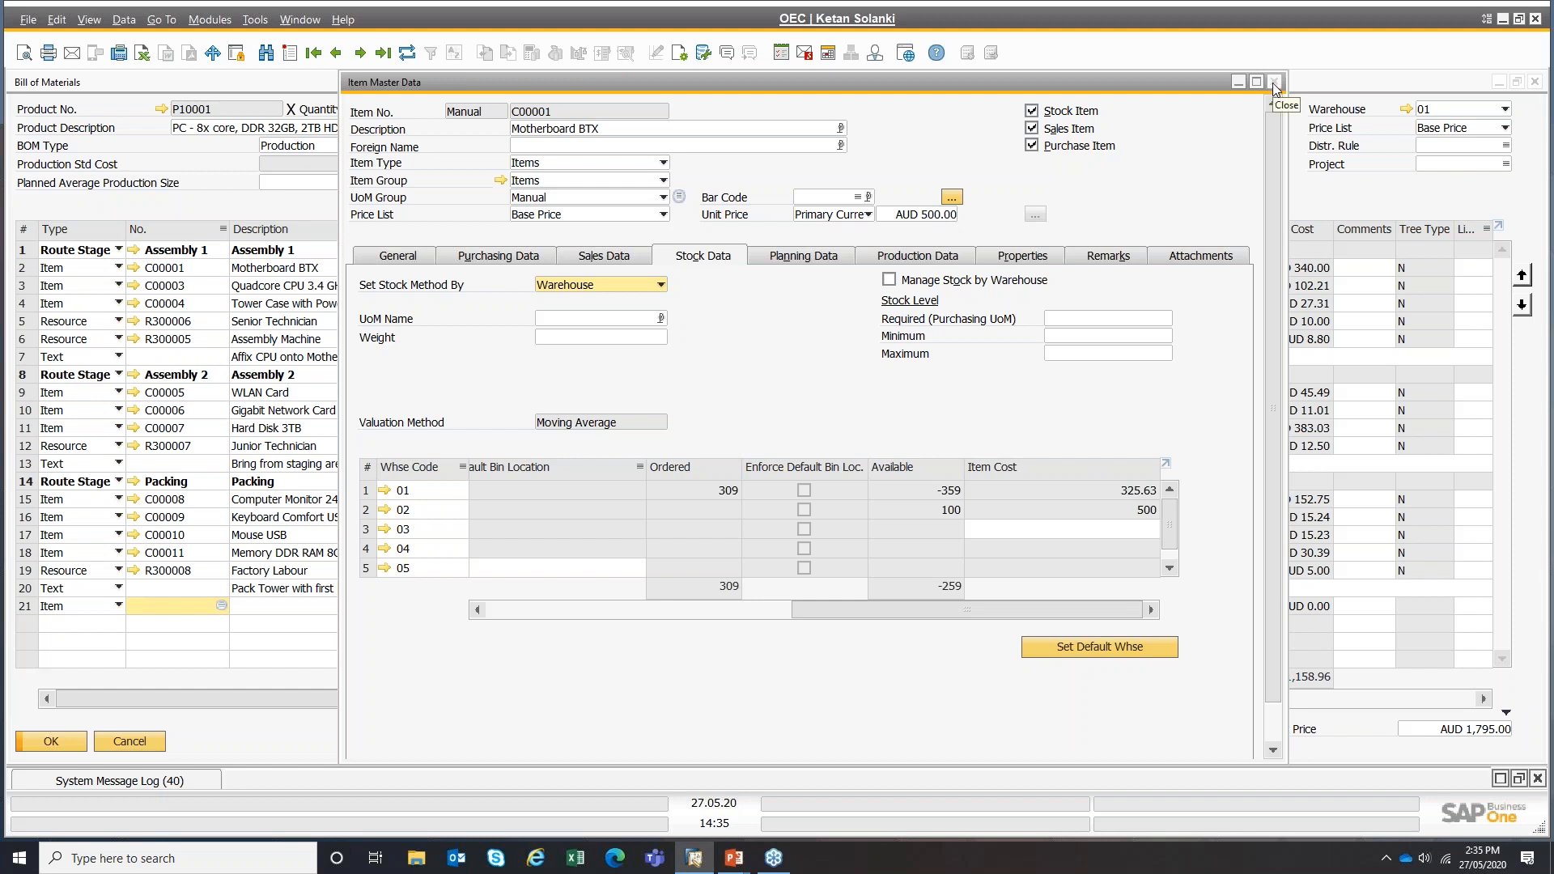
{"action": "left_click", "coordinate": [914, 257]}
{"action": "left_click", "coordinate": [633, 482]}
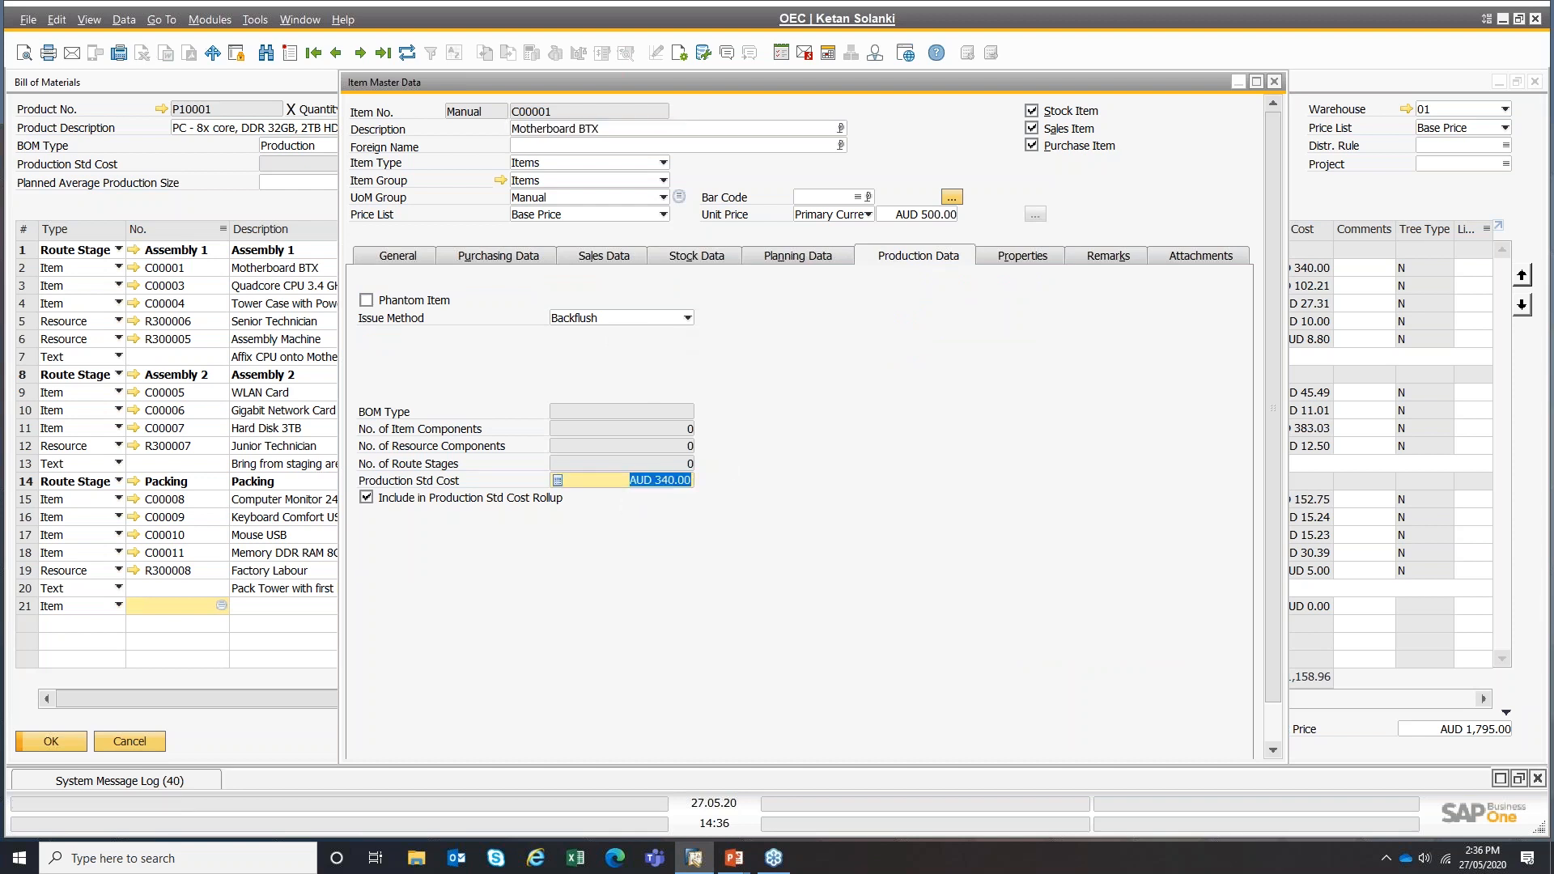
{"action": "left_click", "coordinate": [1275, 82]}
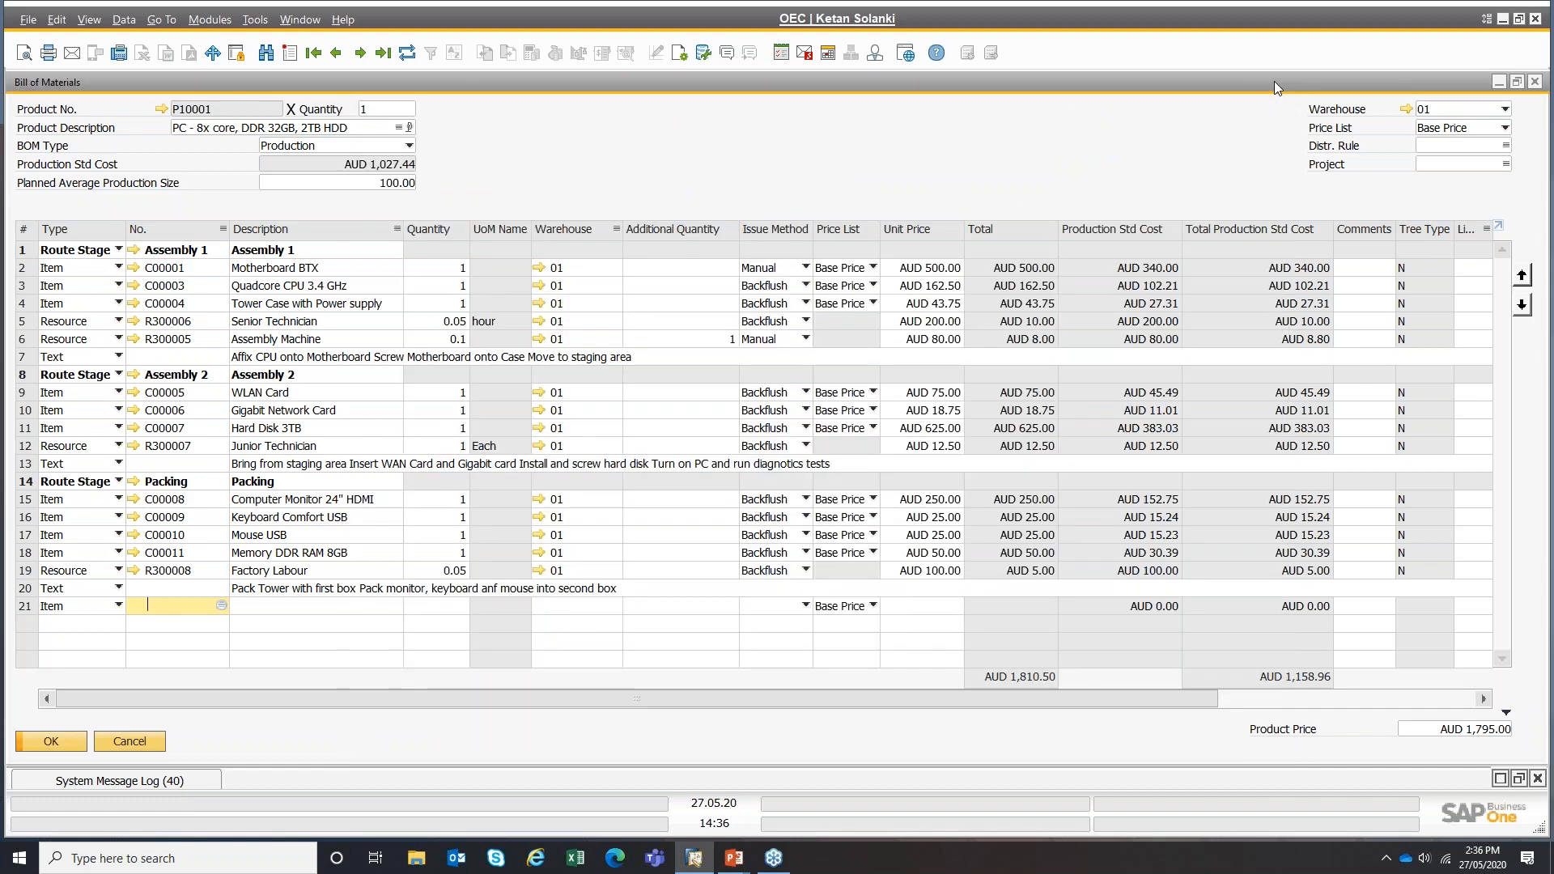
- Run the Production Std Cost Update from current valuation cost for all items and item groups
{"action": "double_click", "coordinate": [1196, 87]}
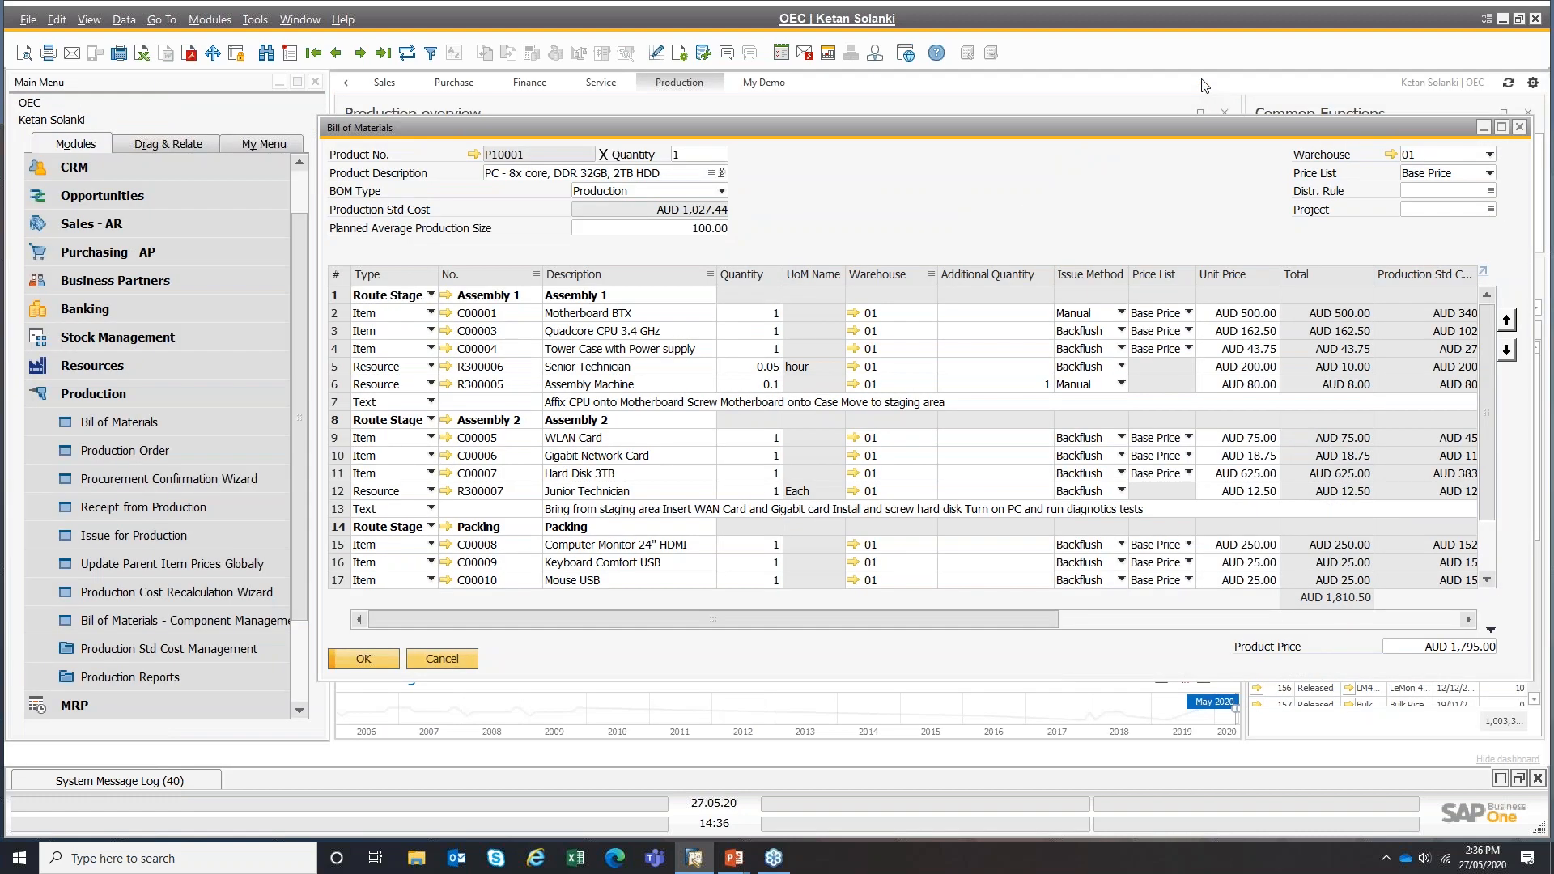
{"action": "left_click", "coordinate": [163, 649]}
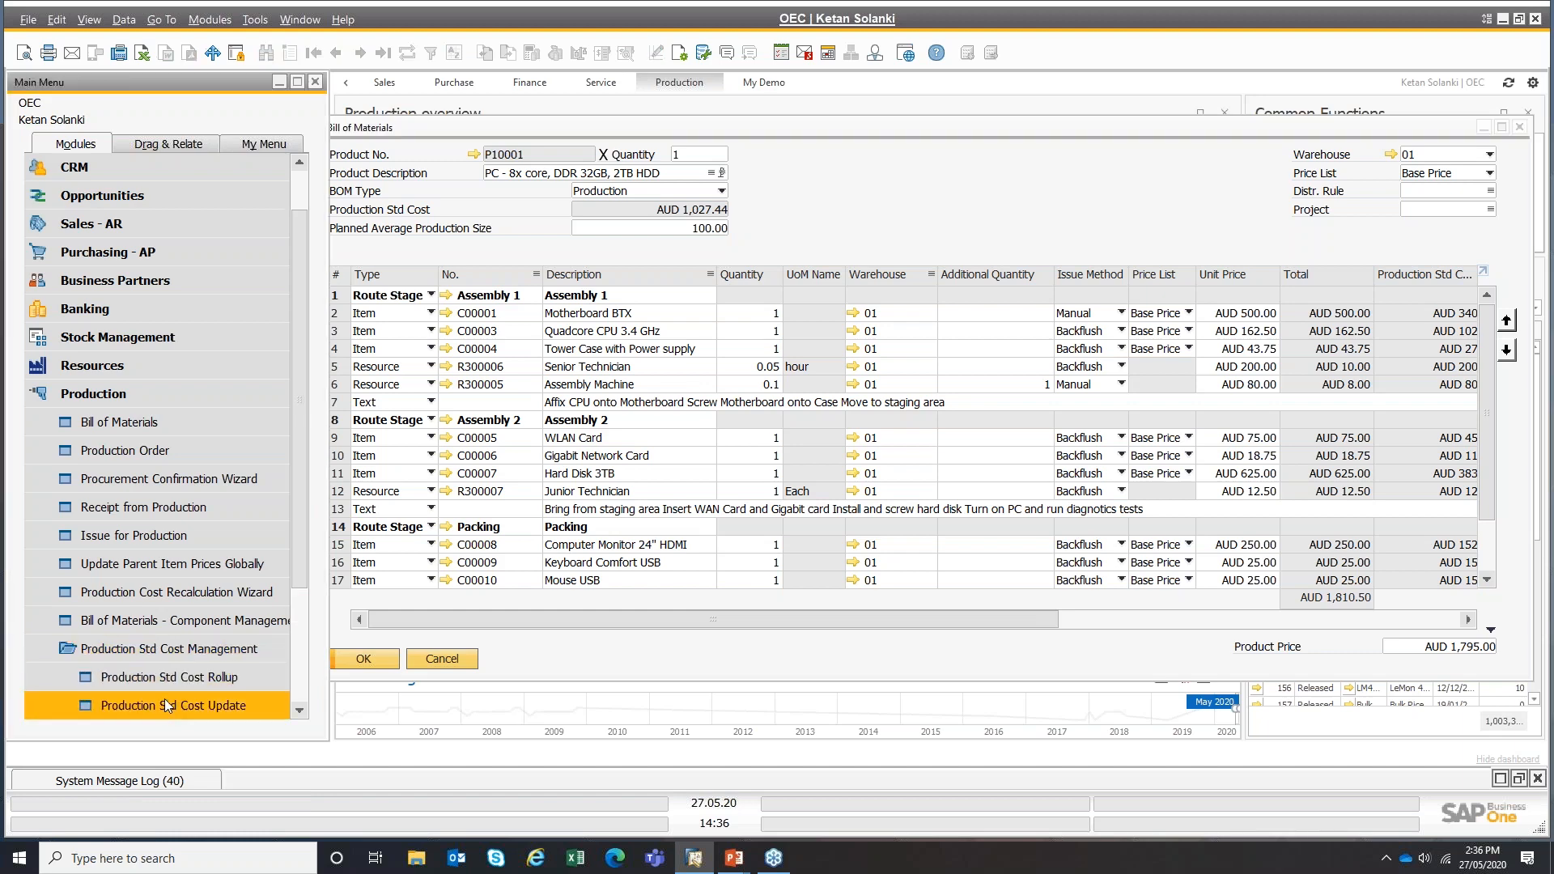
{"action": "left_click", "coordinate": [210, 704]}
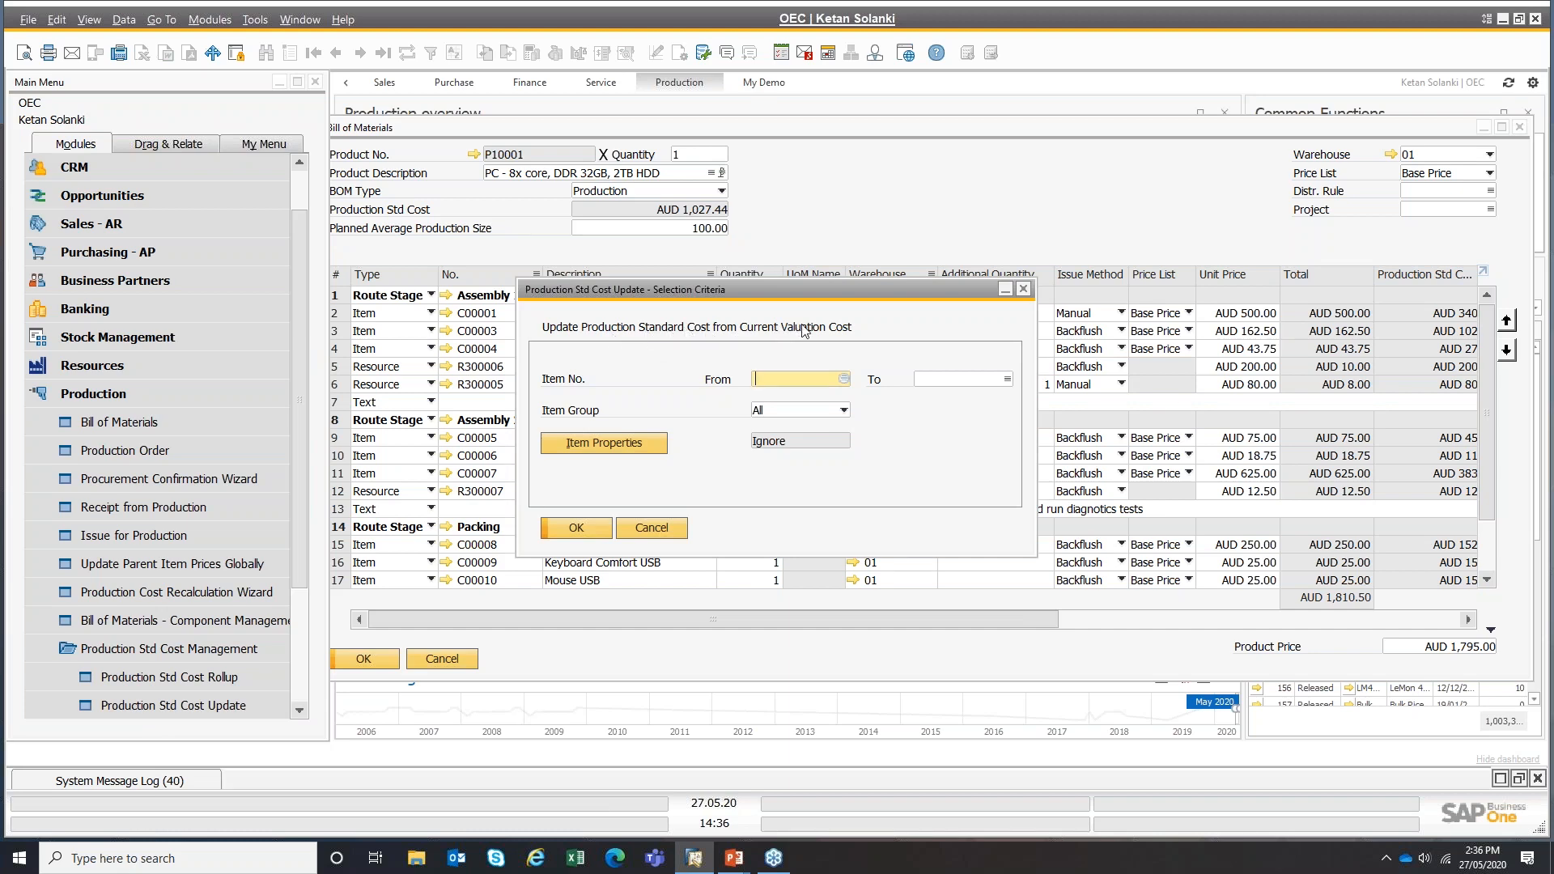
{"action": "left_click_drag", "start_coordinate": [862, 288], "coordinate": [871, 335]}
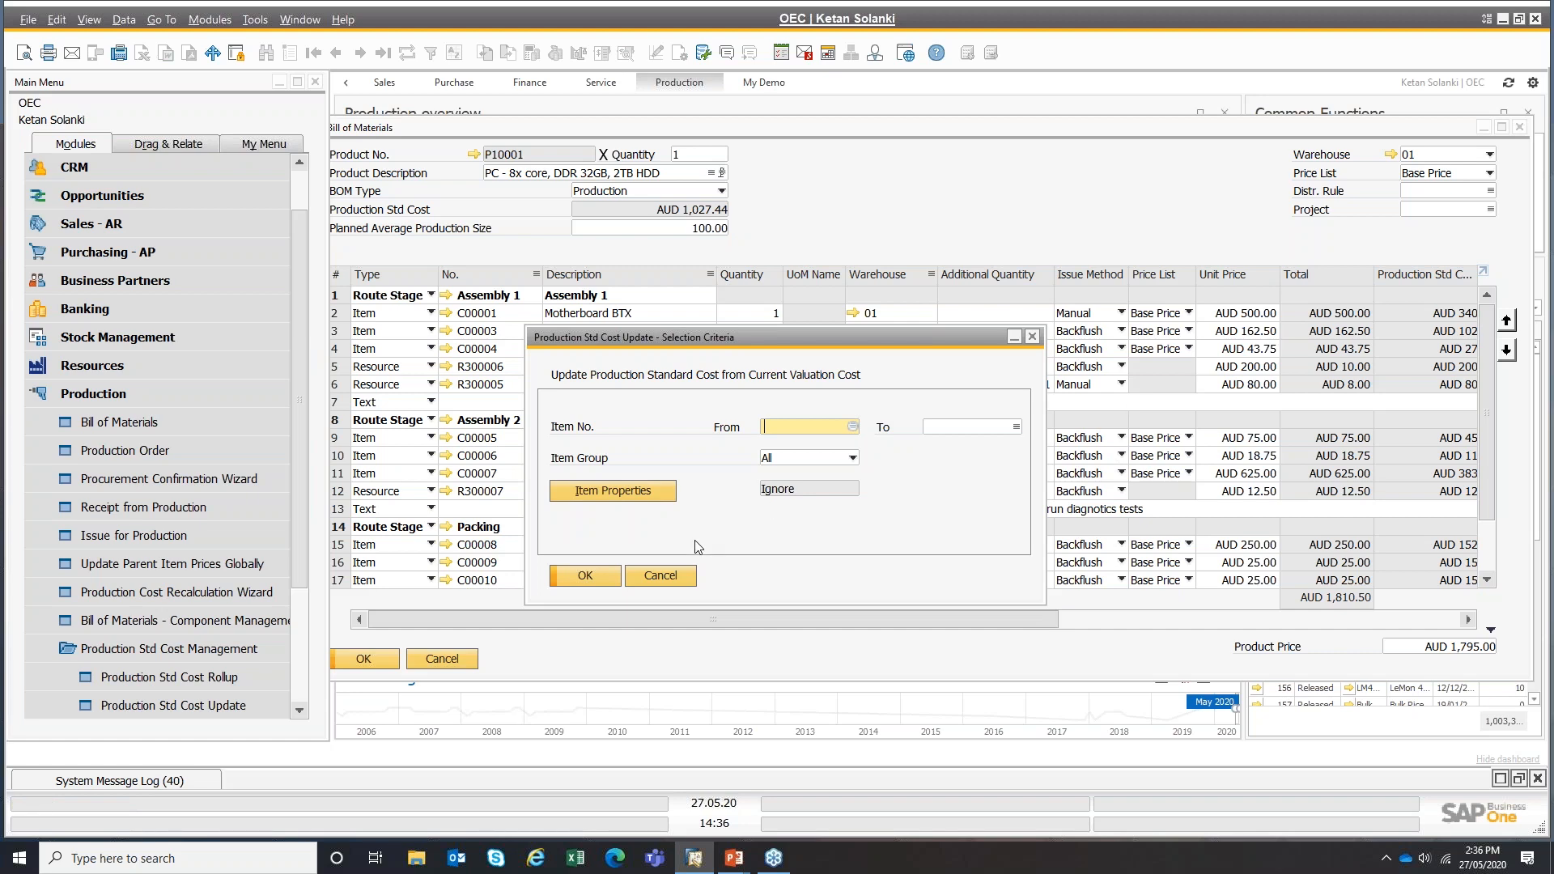
{"action": "left_click", "coordinate": [583, 576]}
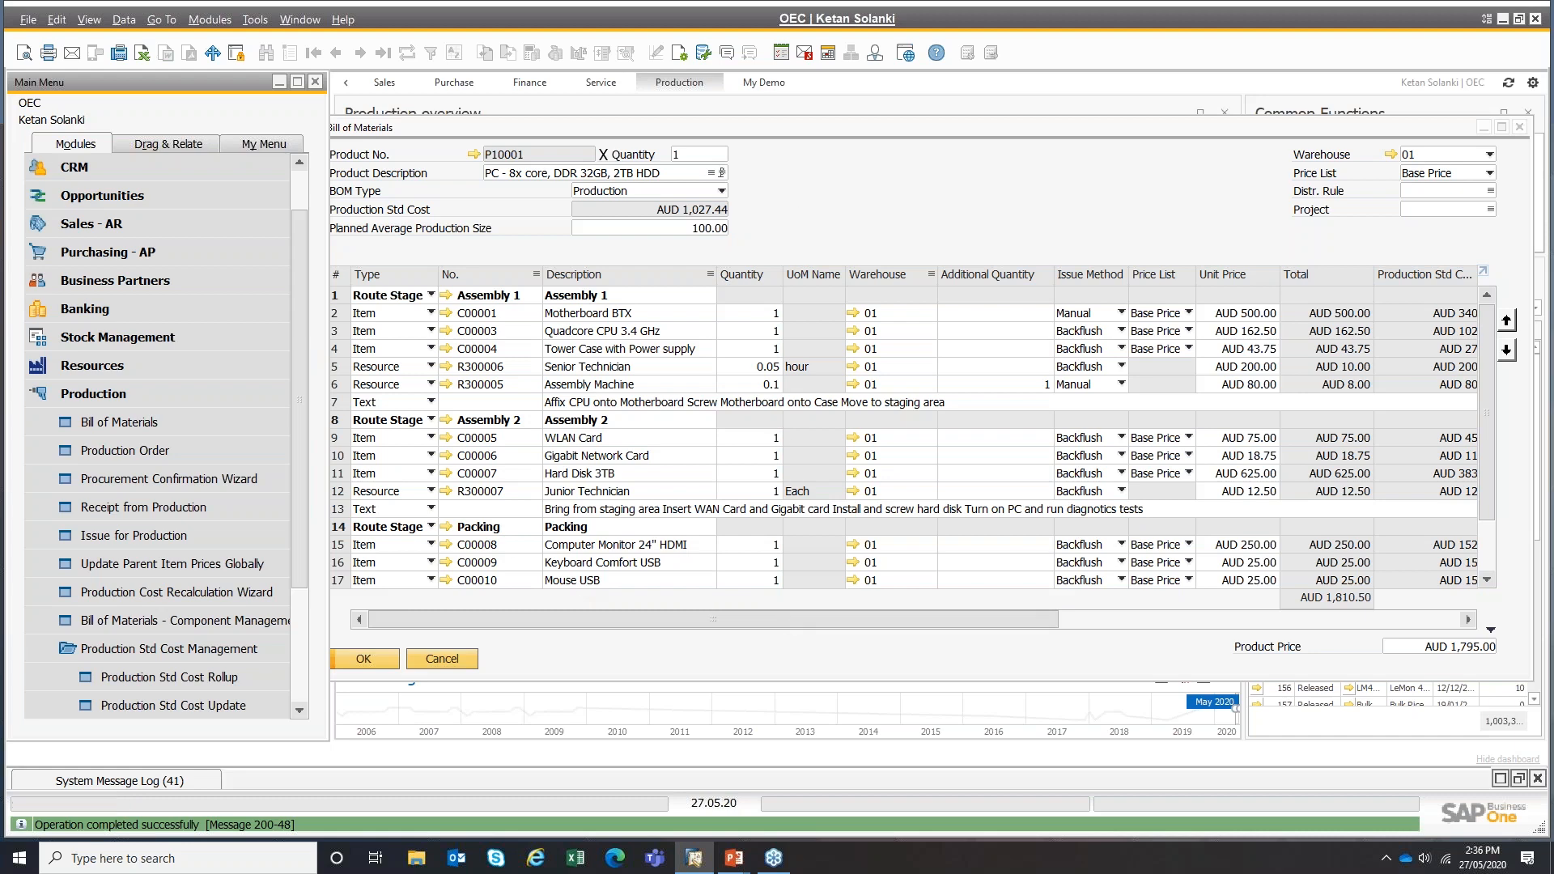
- Refresh the P10001 bill of materials and check the production standard cost in the parent item's master data
{"action": "double_click", "coordinate": [802, 127]}
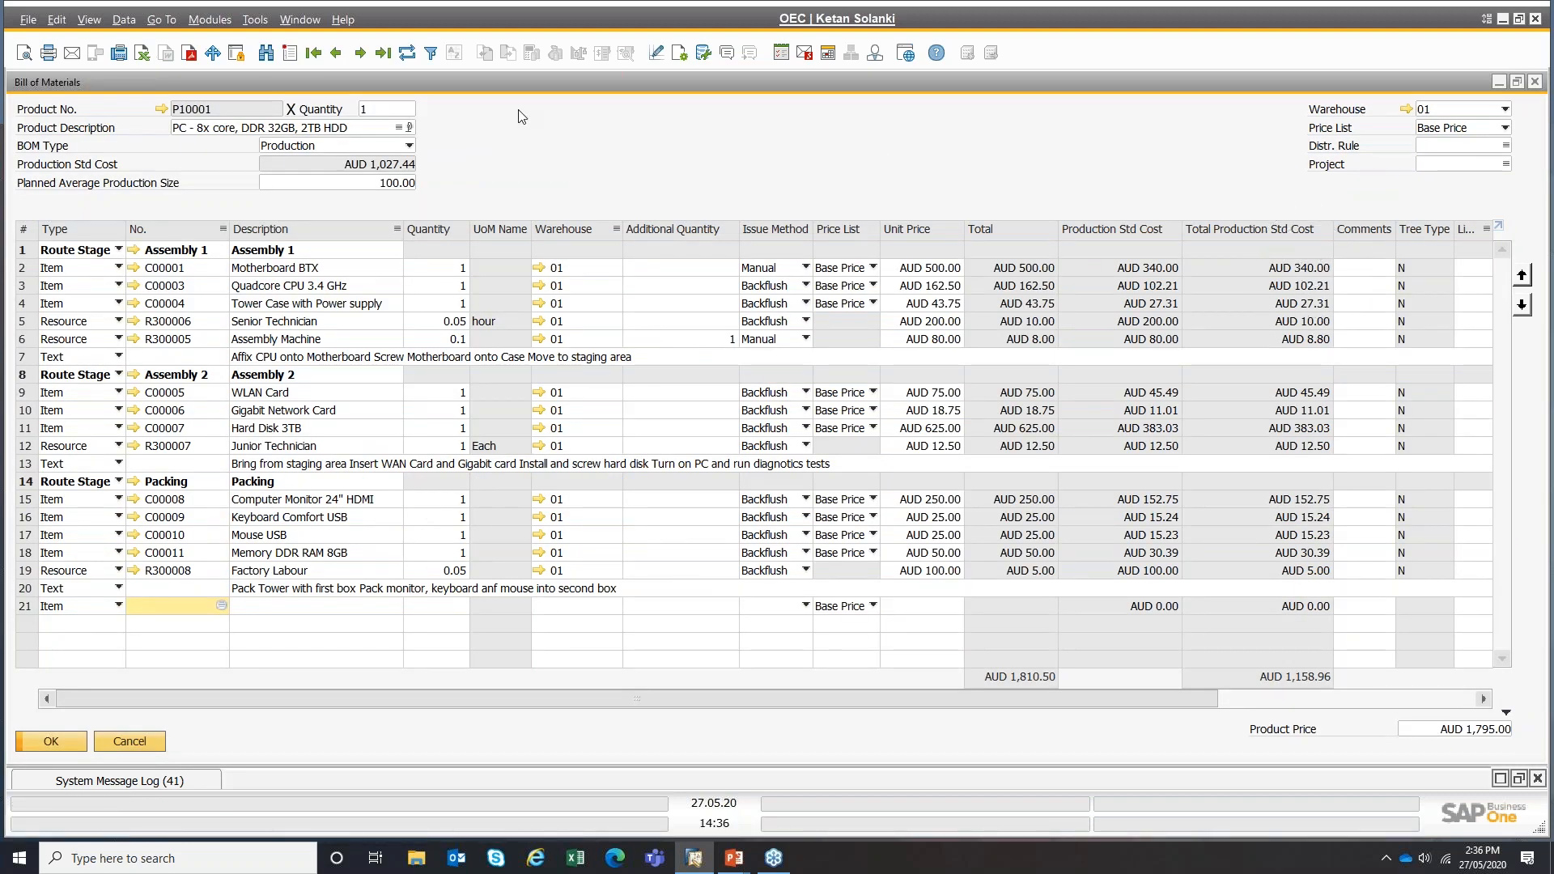
{"action": "left_click", "coordinate": [408, 54]}
{"action": "key", "text": "ctrl"}
{"action": "key", "text": "ctrl"}
{"action": "key", "text": "ctrl"}
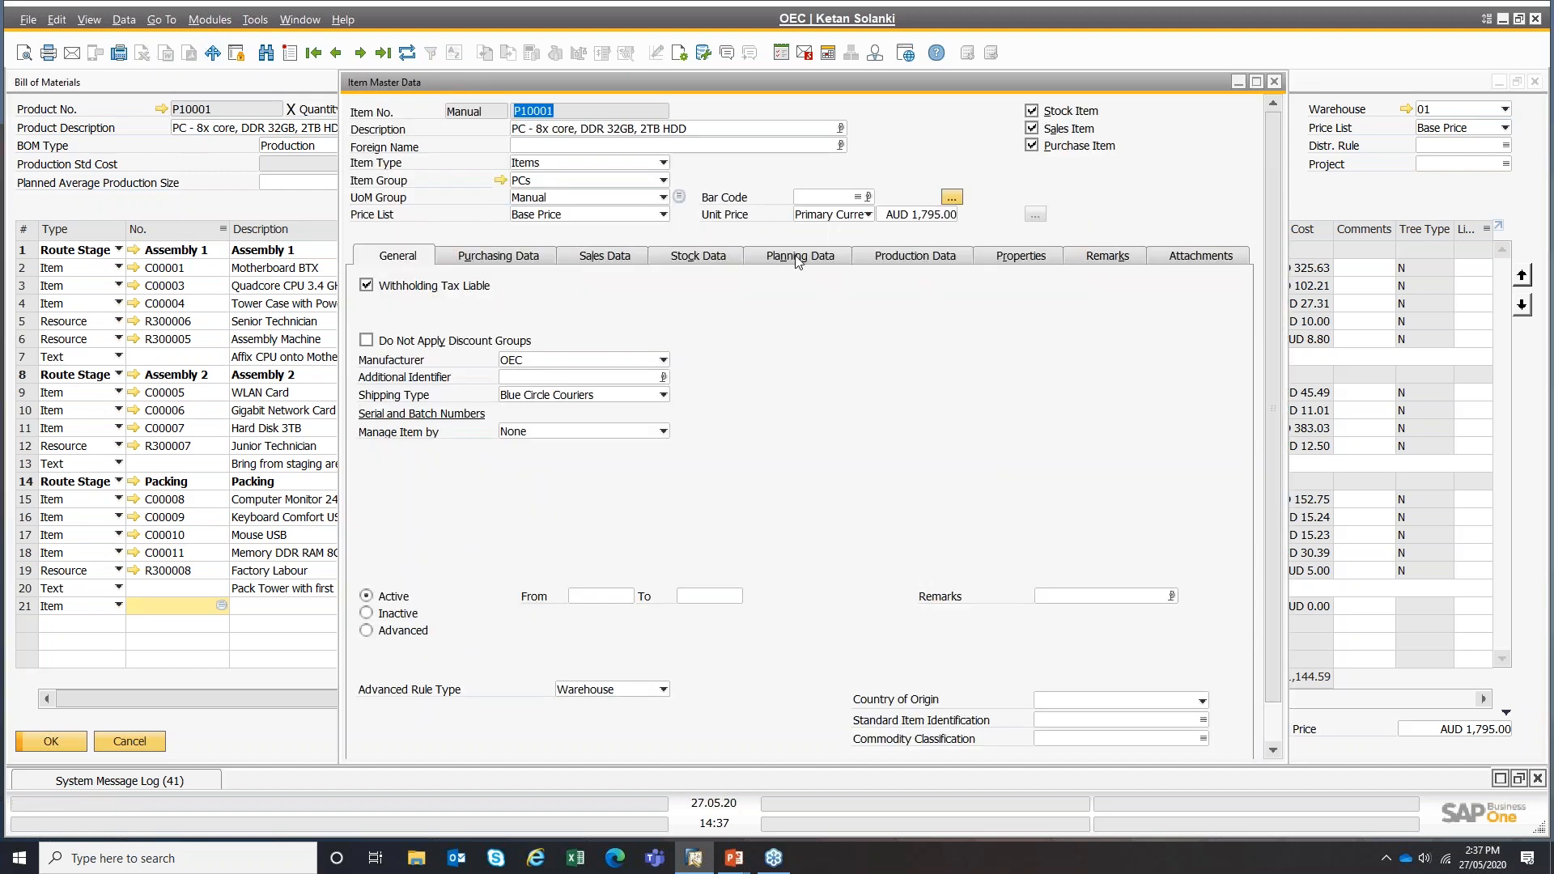
{"action": "left_click", "coordinate": [873, 255]}
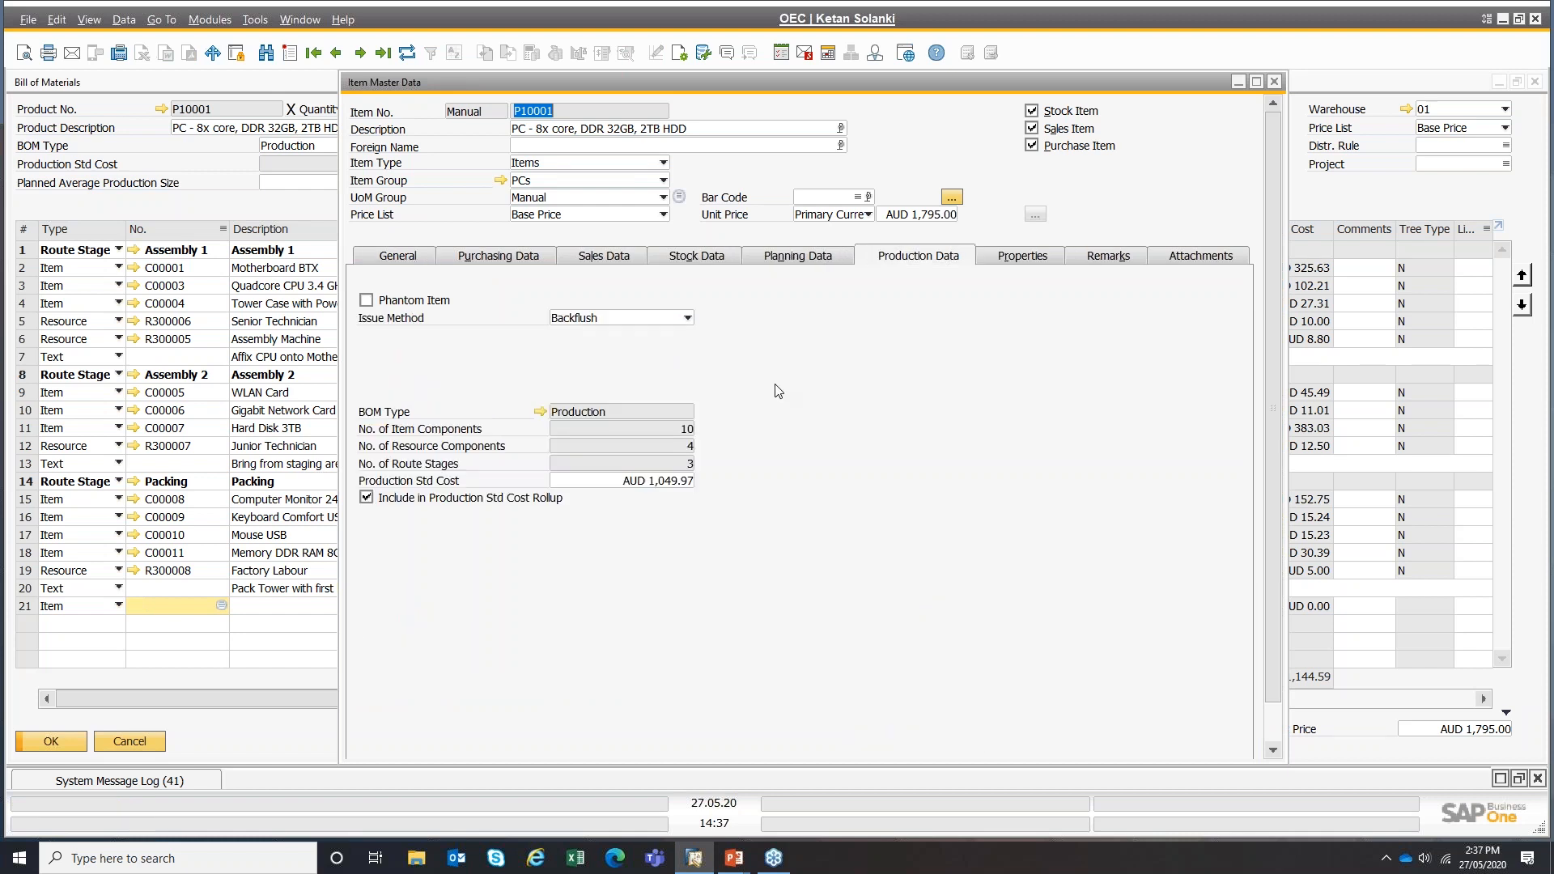
{"action": "left_click", "coordinate": [687, 479]}
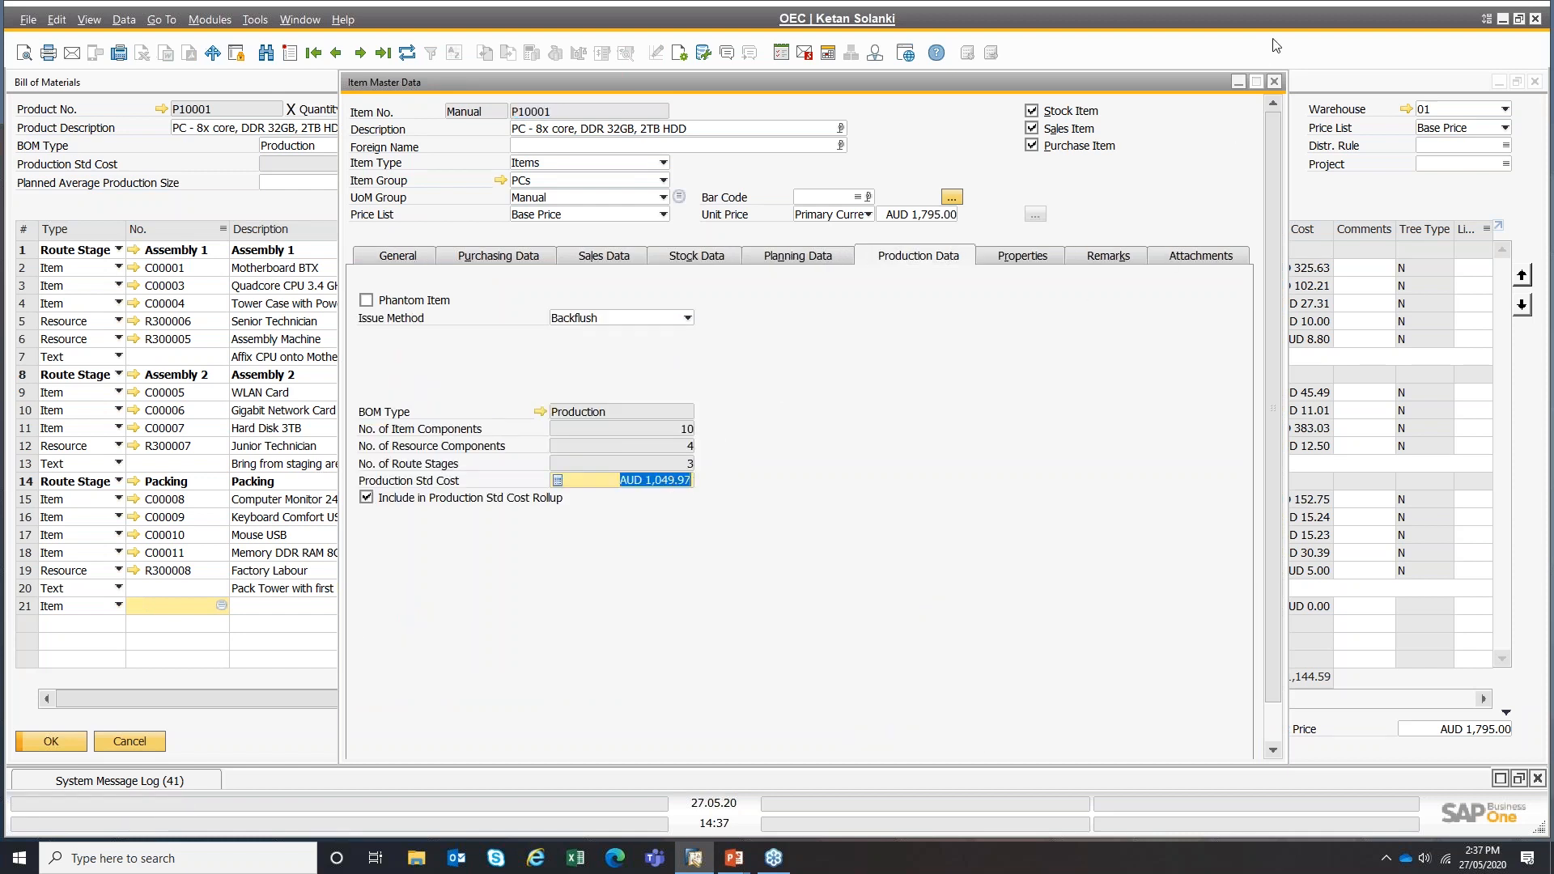
{"action": "left_click", "coordinate": [1274, 81]}
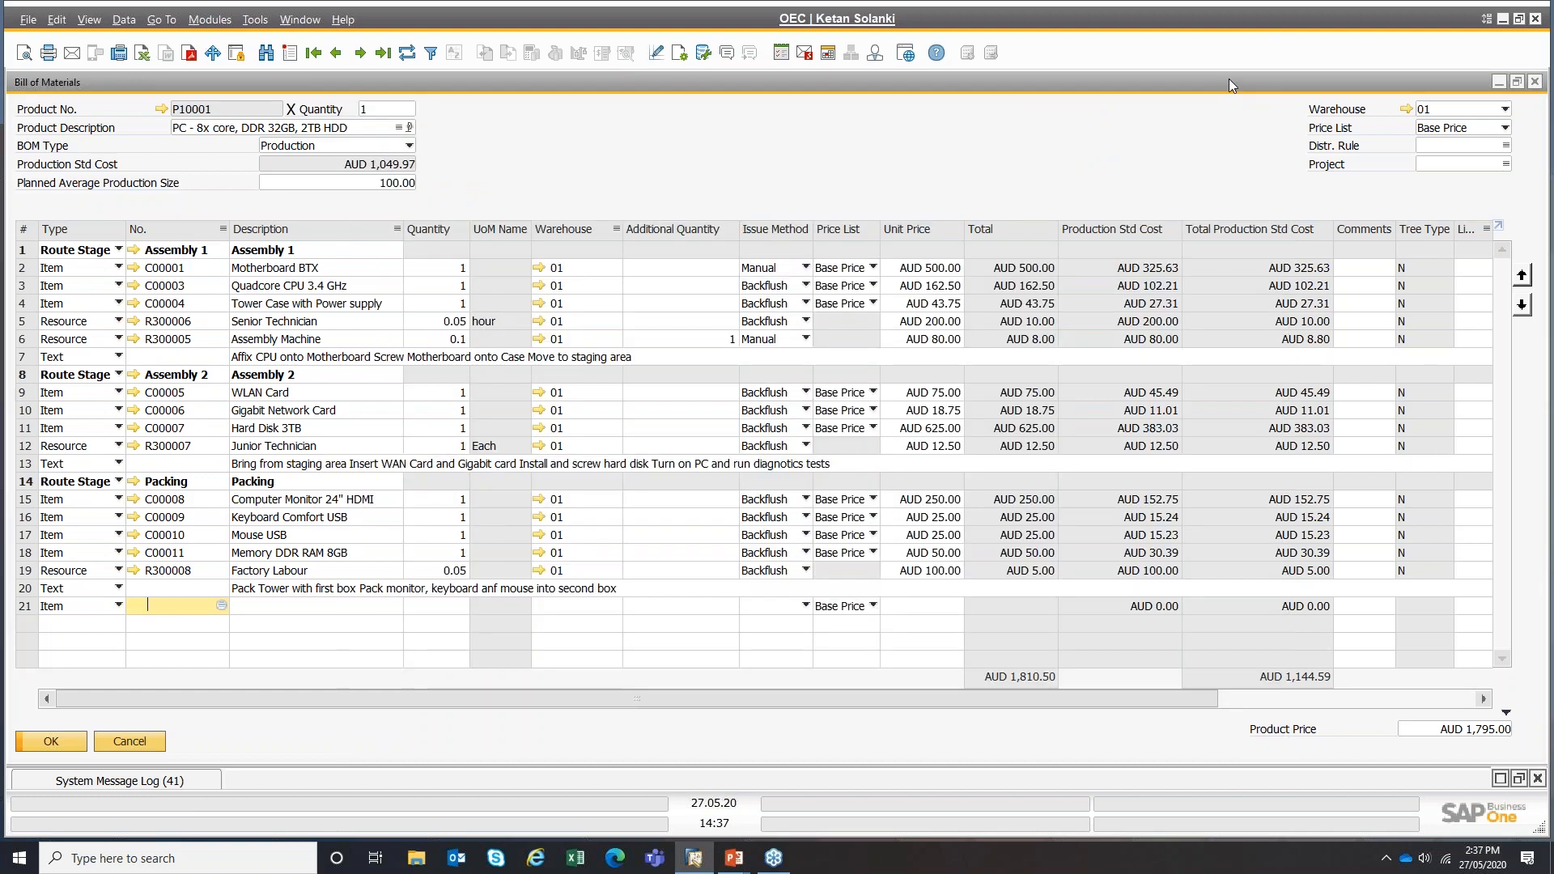
- Run the Production Std Cost Rollup for all parent items and refresh the P10001 bill of materials
{"action": "double_click", "coordinate": [1228, 79]}
{"action": "left_click", "coordinate": [196, 687]}
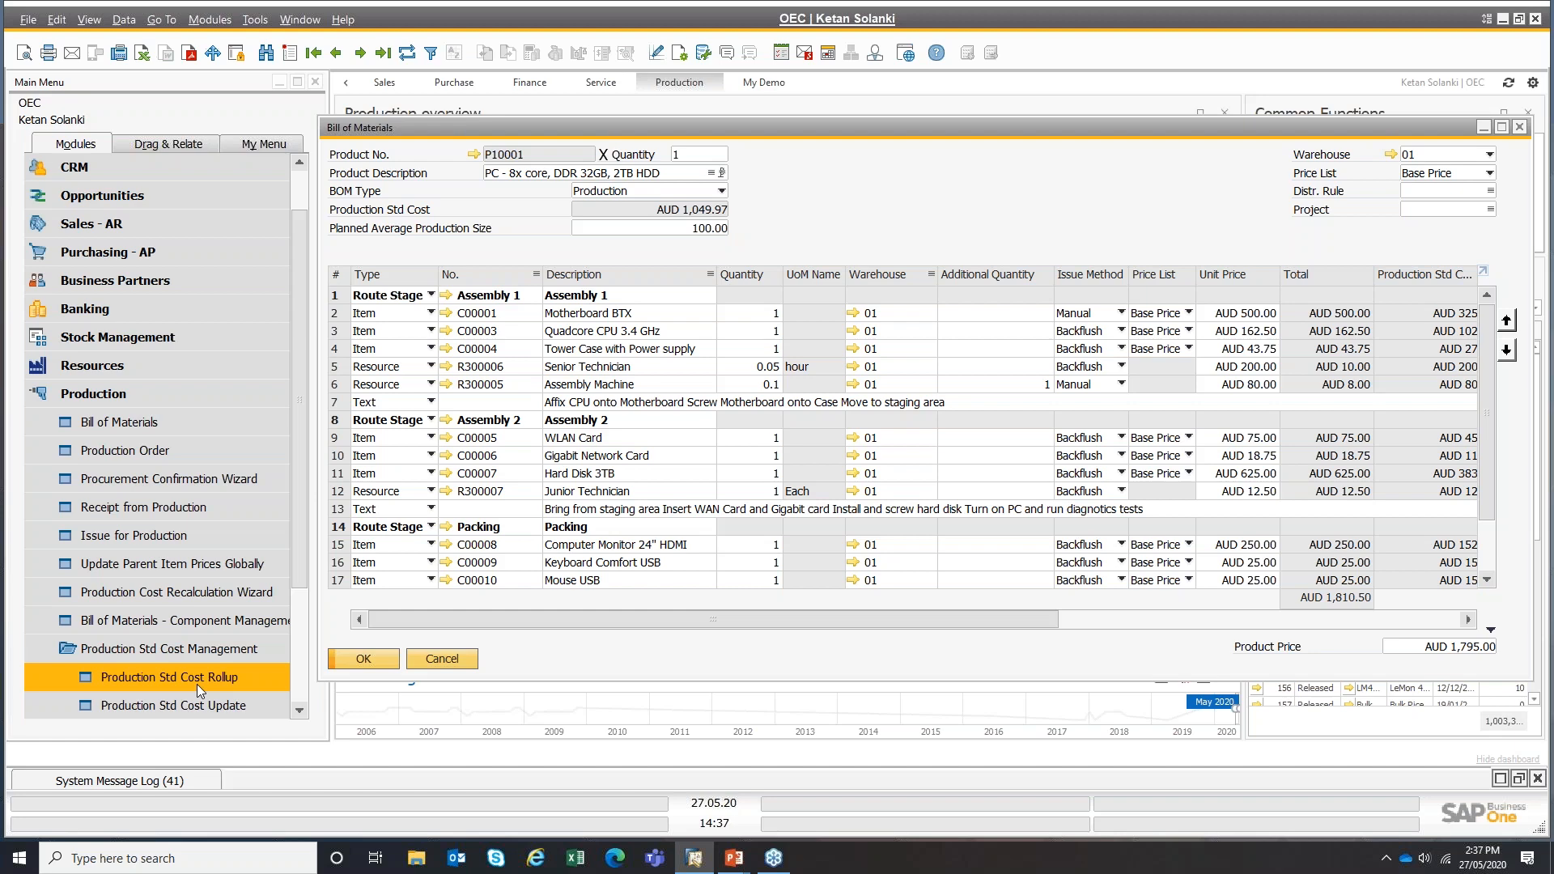
{"action": "left_click", "coordinate": [197, 683]}
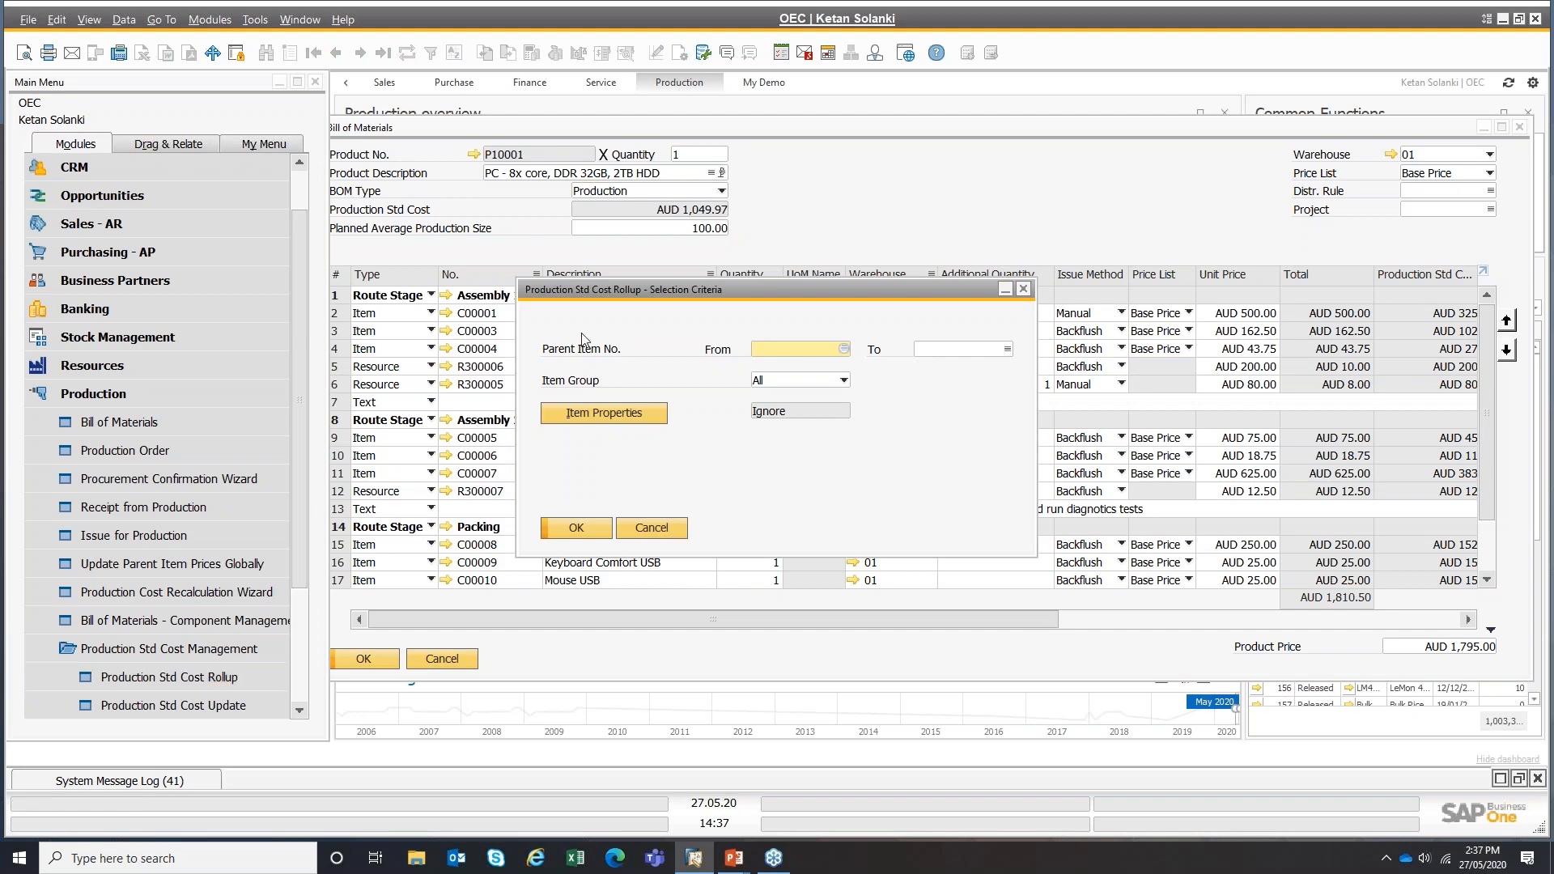
{"action": "left_click", "coordinate": [574, 533]}
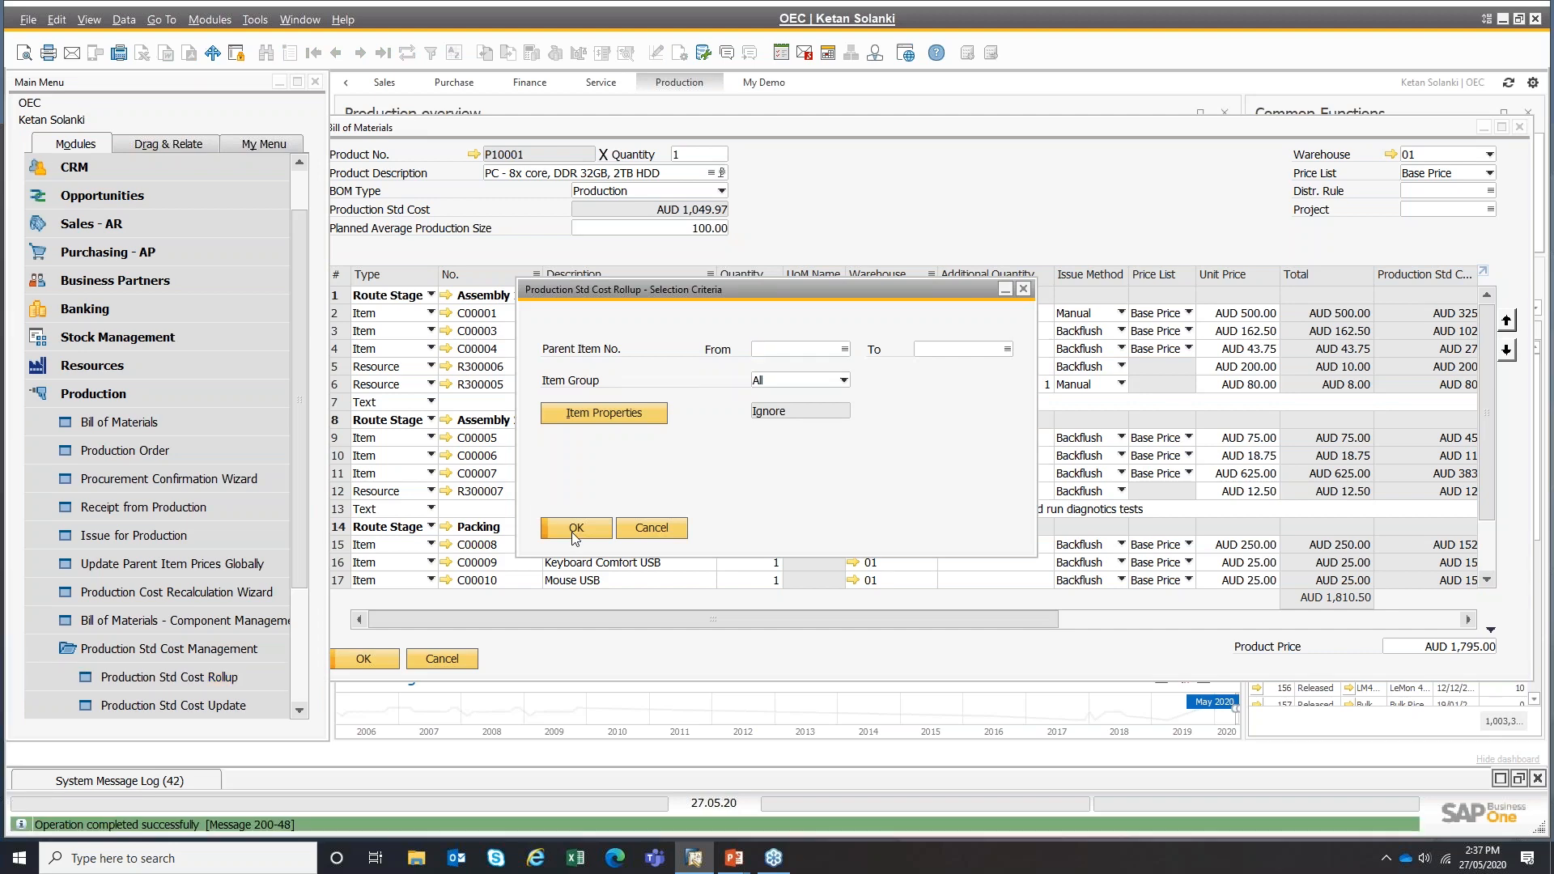
{"action": "left_click", "coordinate": [936, 197]}
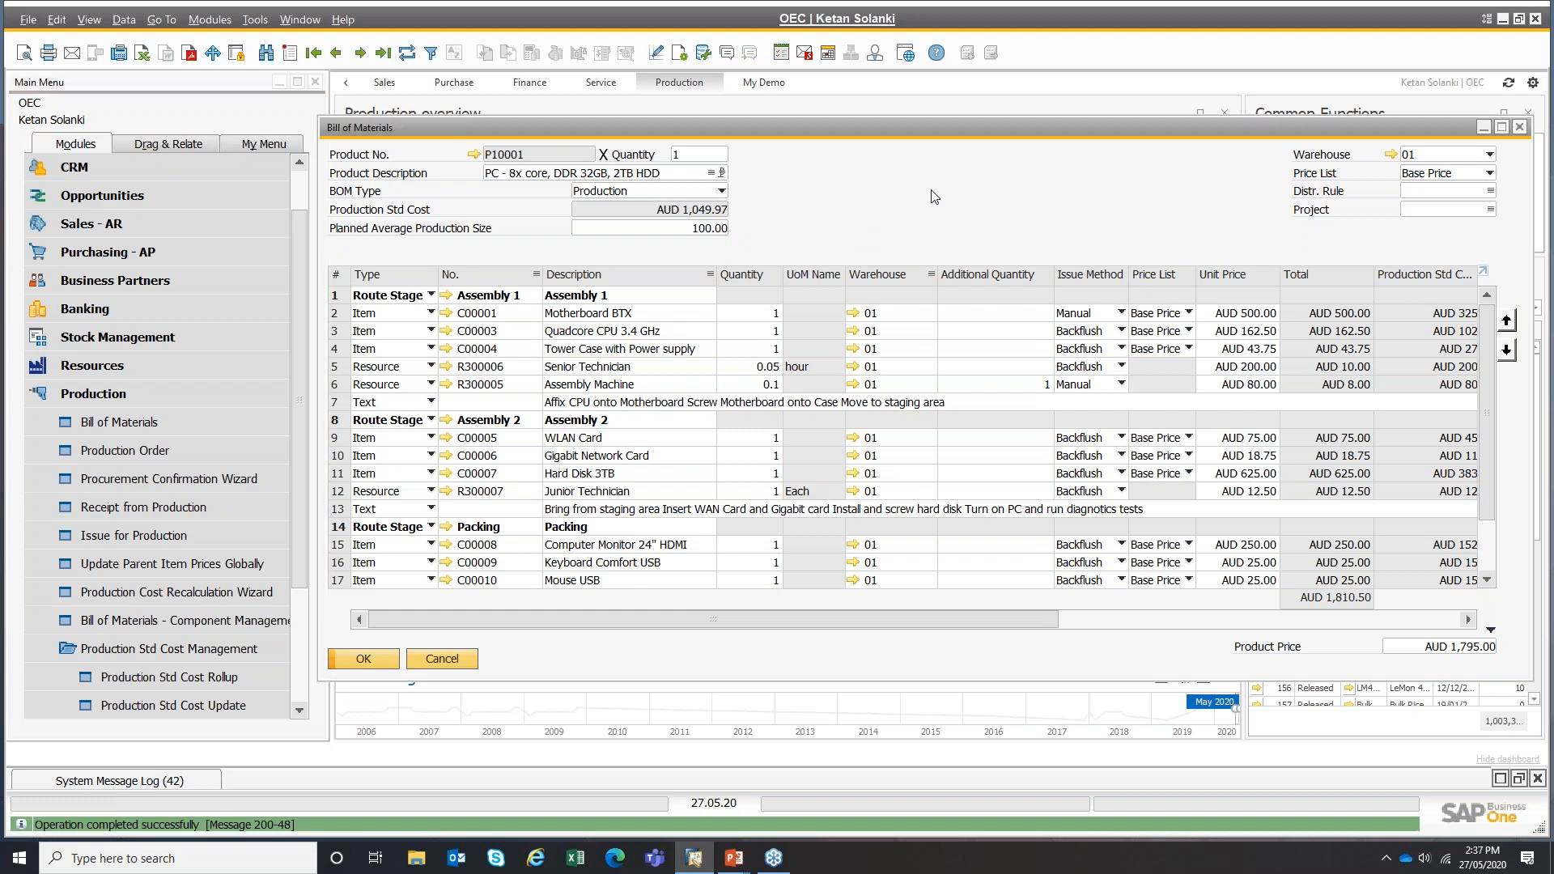
{"action": "left_click", "coordinate": [408, 58]}
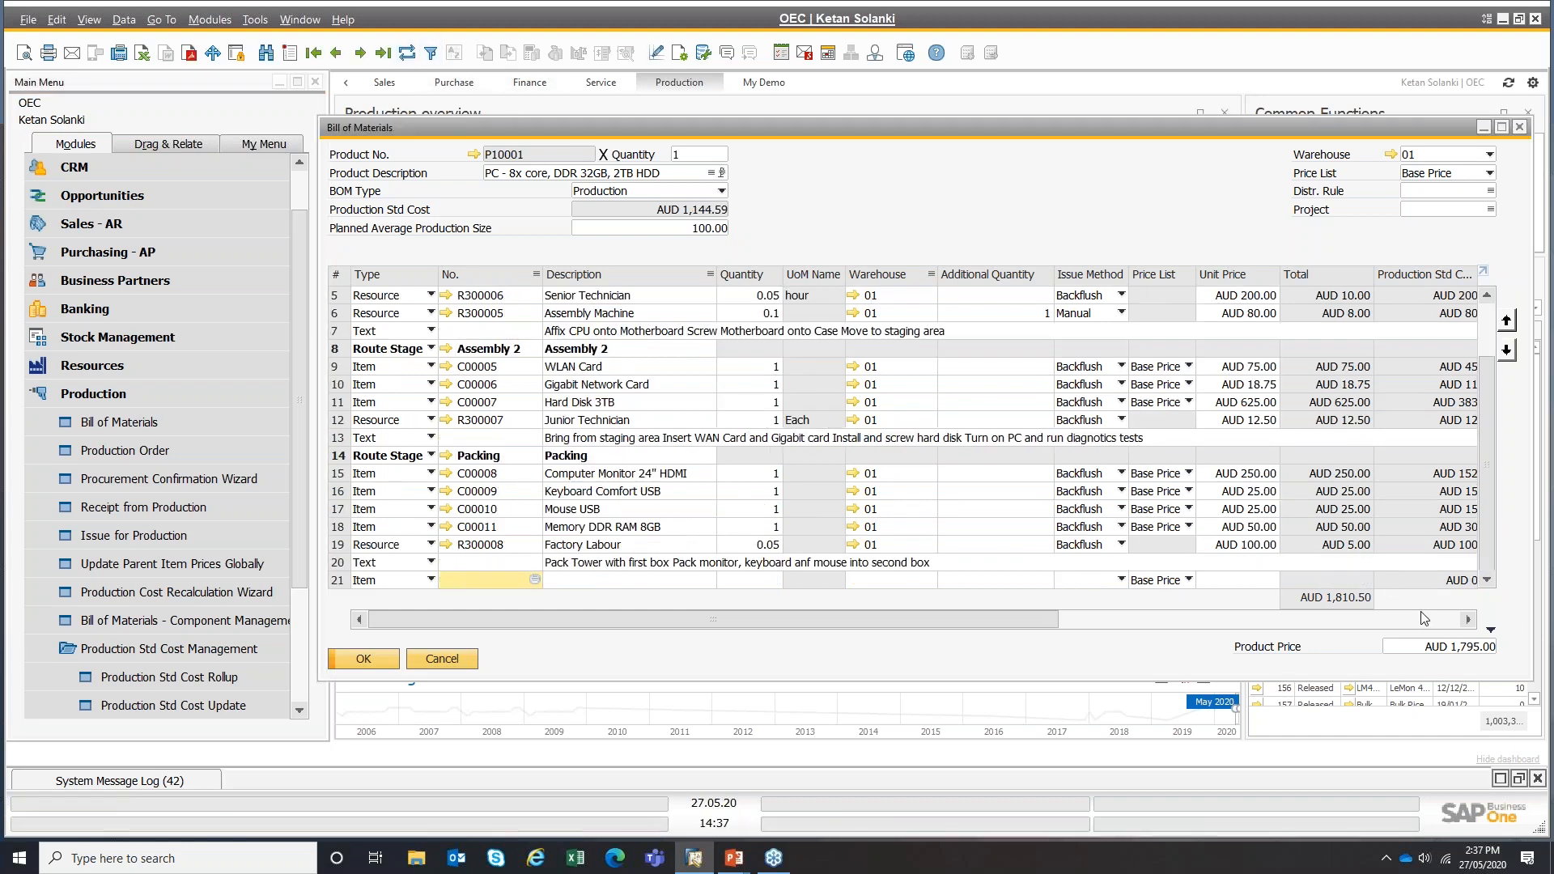
{"action": "double_click", "coordinate": [1164, 130]}
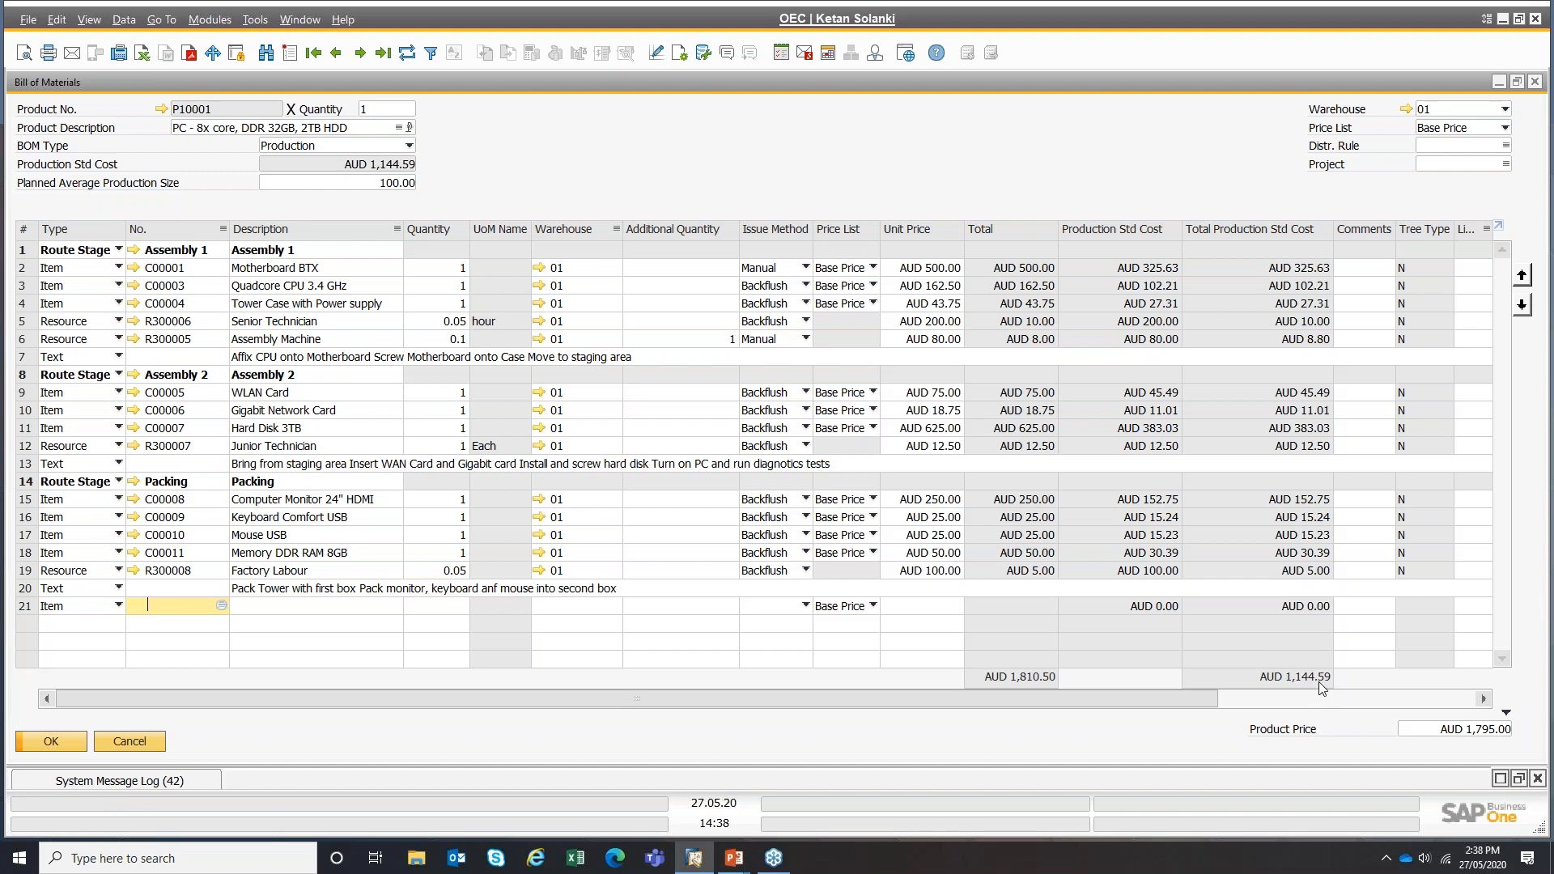
{"action": "key", "text": "ctrl"}
{"action": "key", "text": "ctrl"}
{"action": "double_click", "coordinate": [991, 78]}
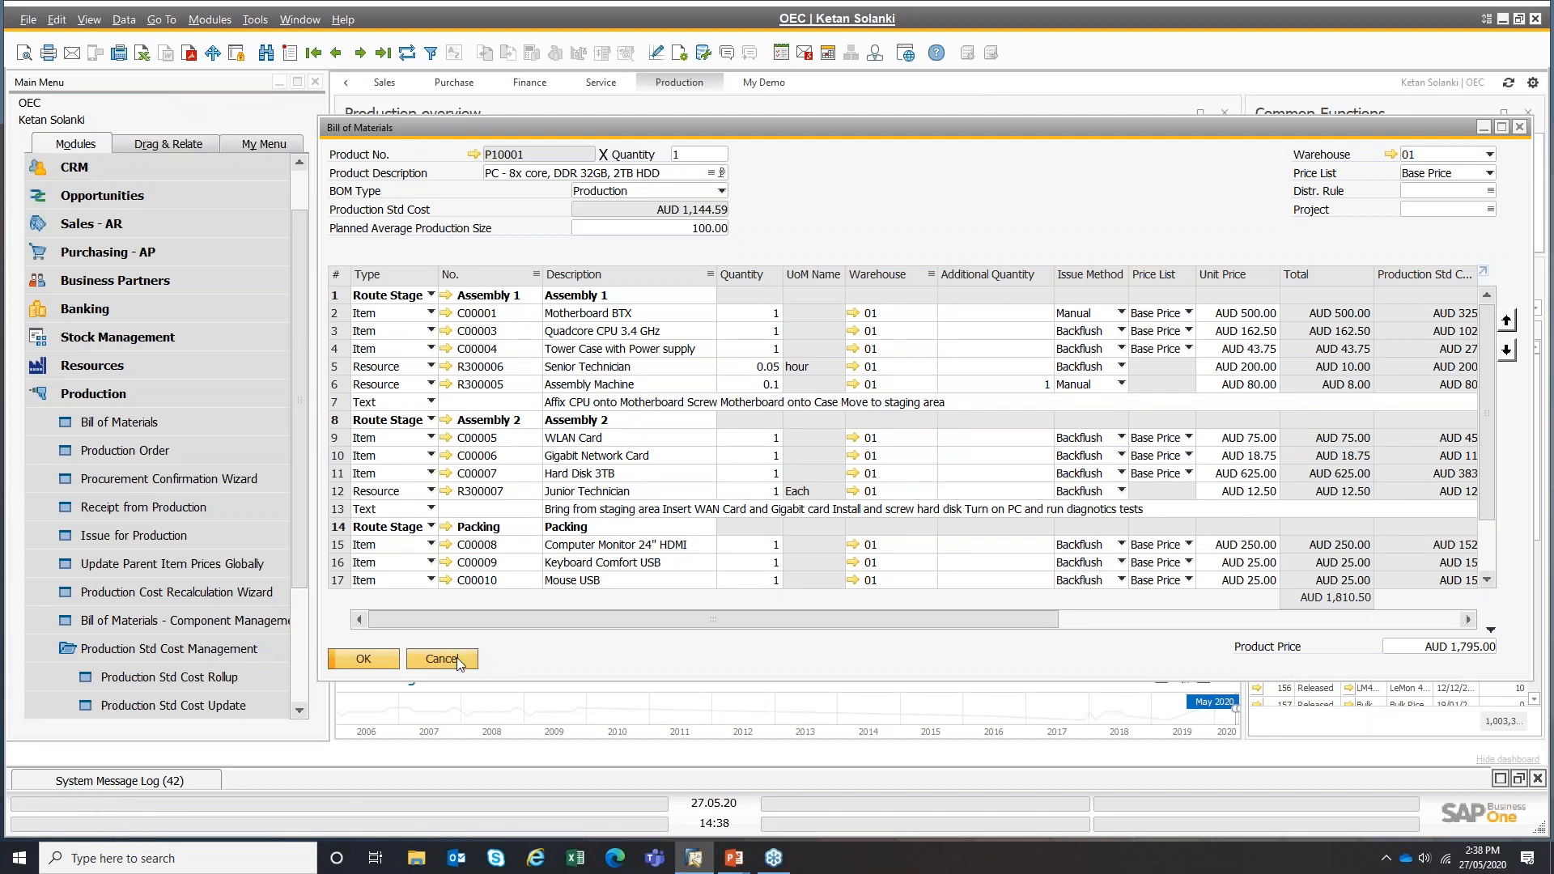
- Try adding item A00003 with quantity -1 as a new bill of materials line, and discard the unsaved change
{"action": "double_click", "coordinate": [487, 129]}
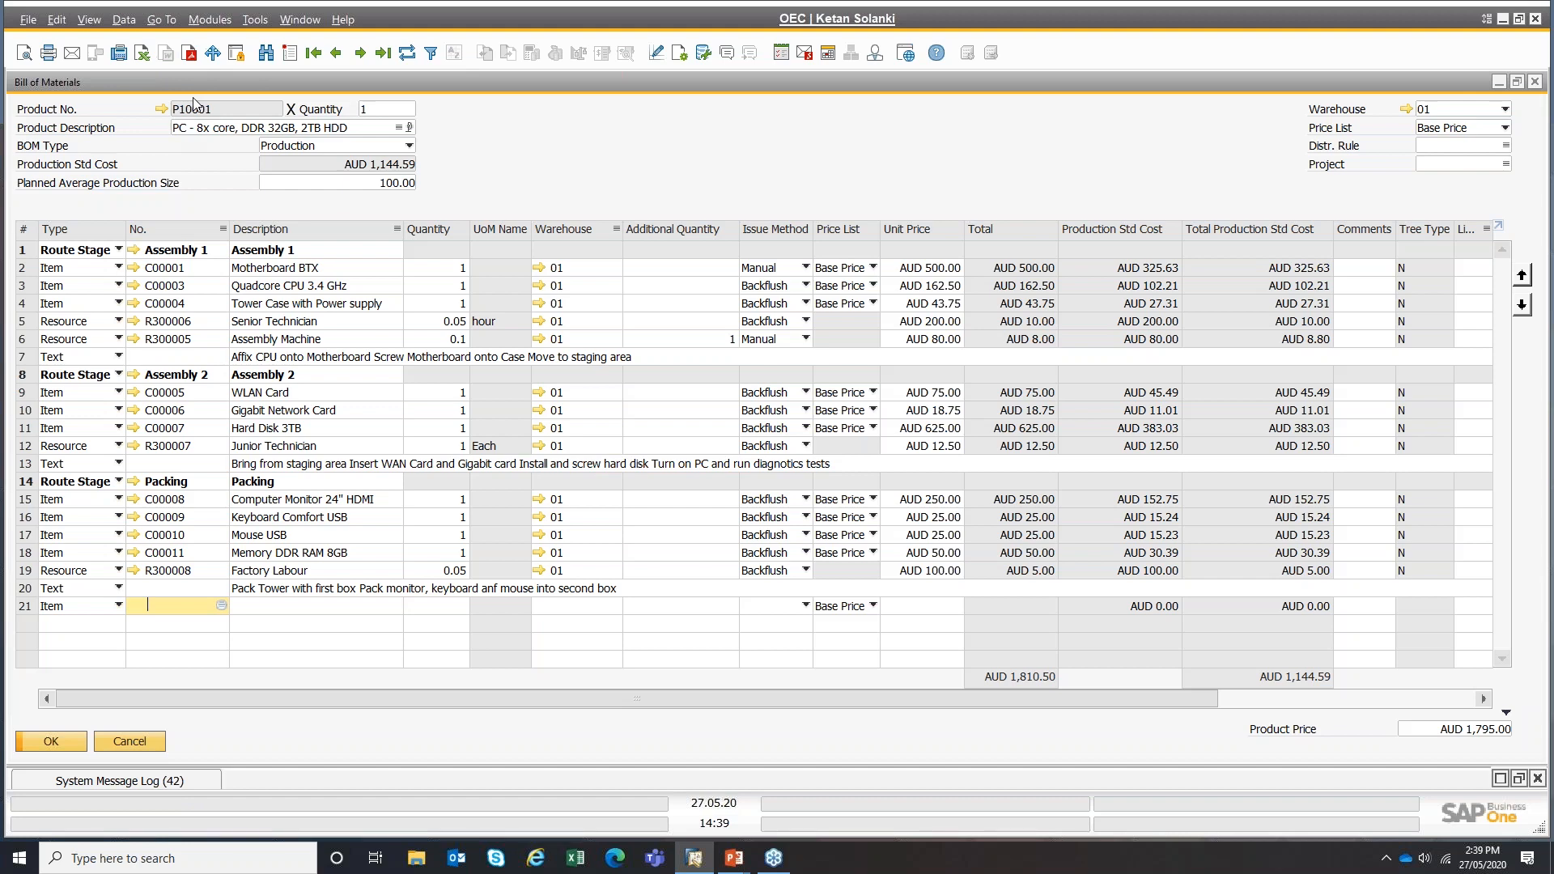
{"action": "key", "text": "Tab"}
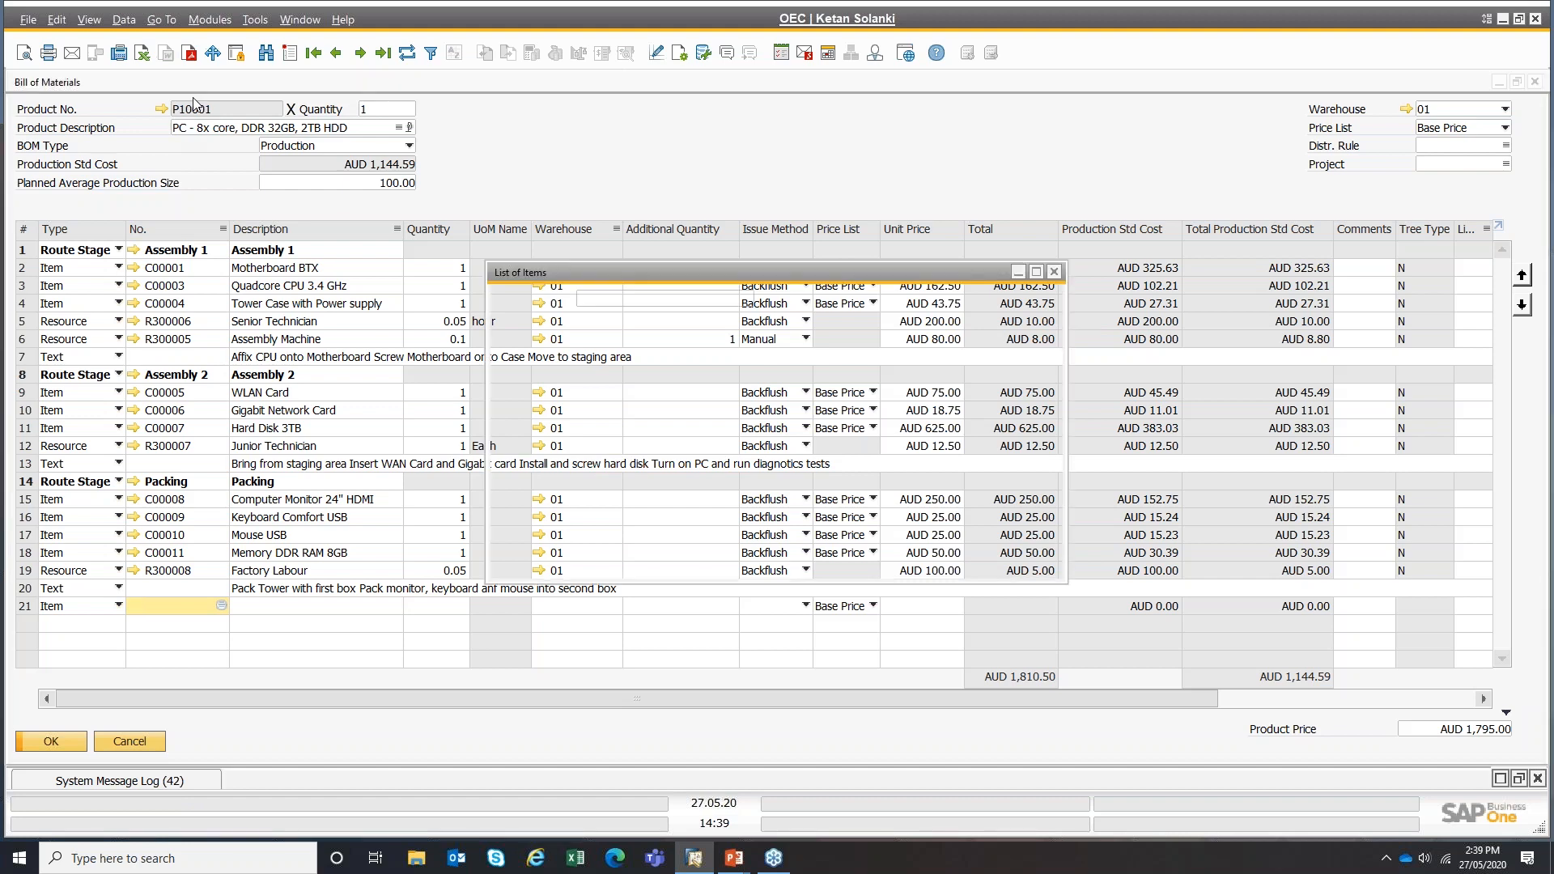
{"action": "key", "text": "Down"}
{"action": "key", "text": "Down"}
{"action": "key", "text": "Down"}
{"action": "key", "text": "Down"}
{"action": "key", "text": "Return"}
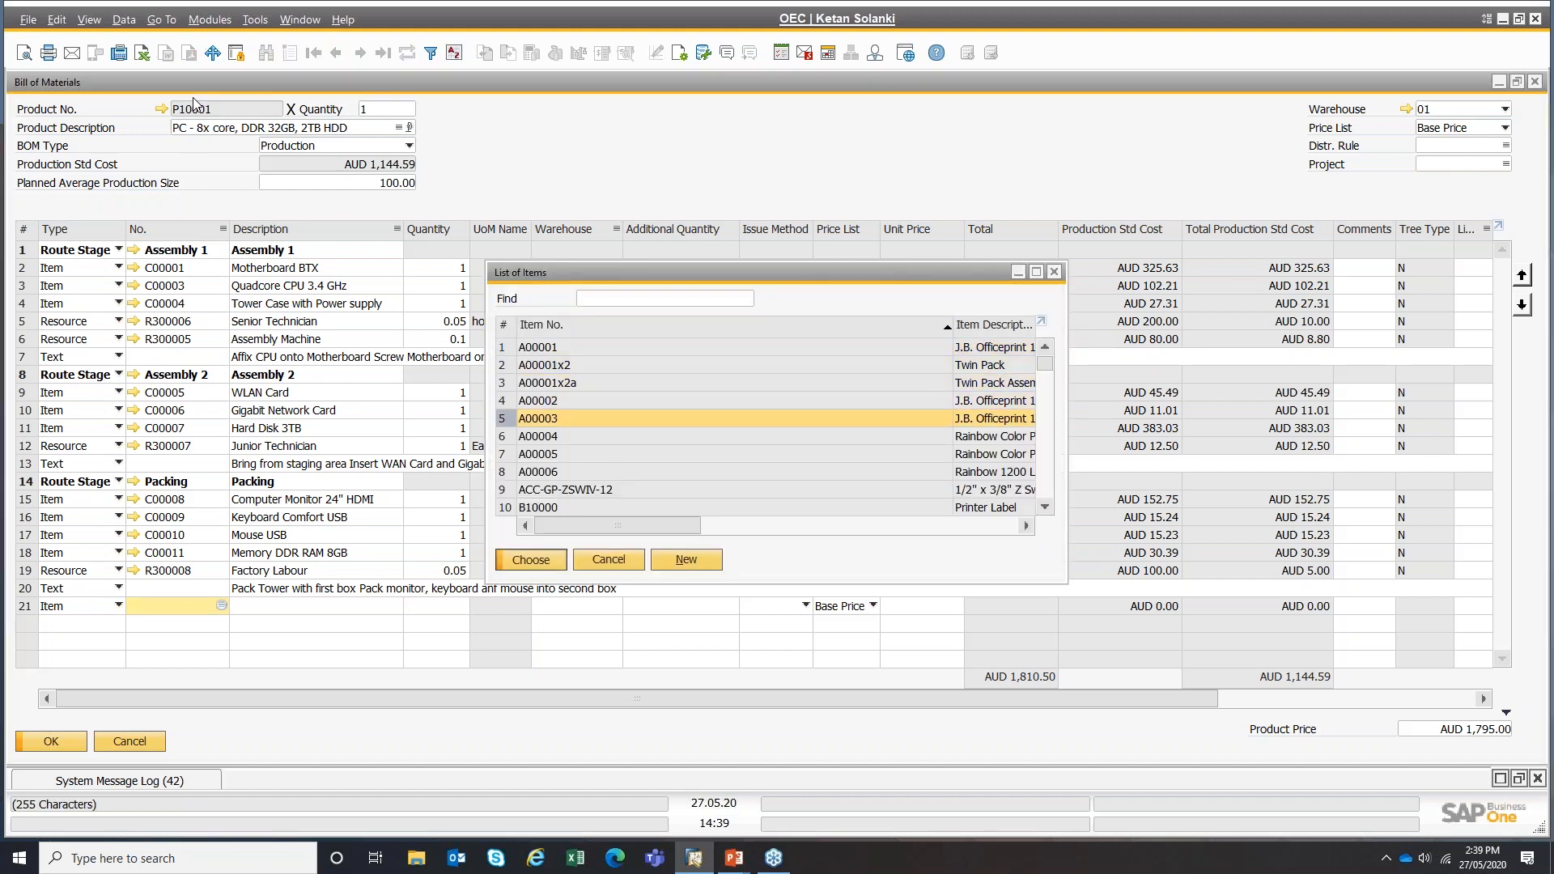
{"action": "key", "text": "Tab"}
{"action": "type", "text": "-1"}
{"action": "key", "text": "Tab"}
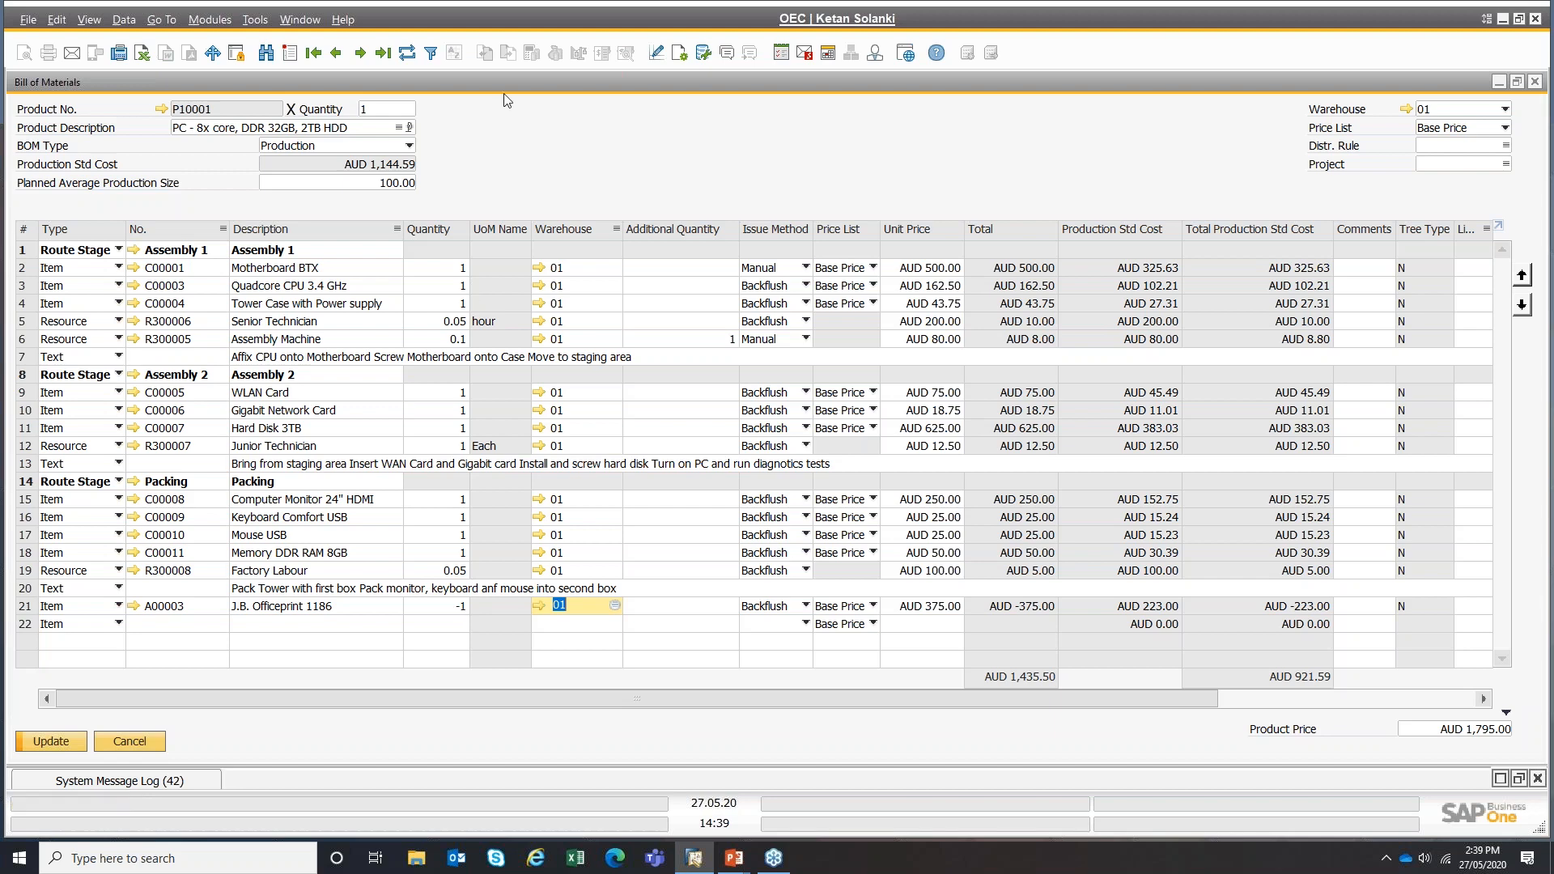
{"action": "left_click", "coordinate": [408, 59]}
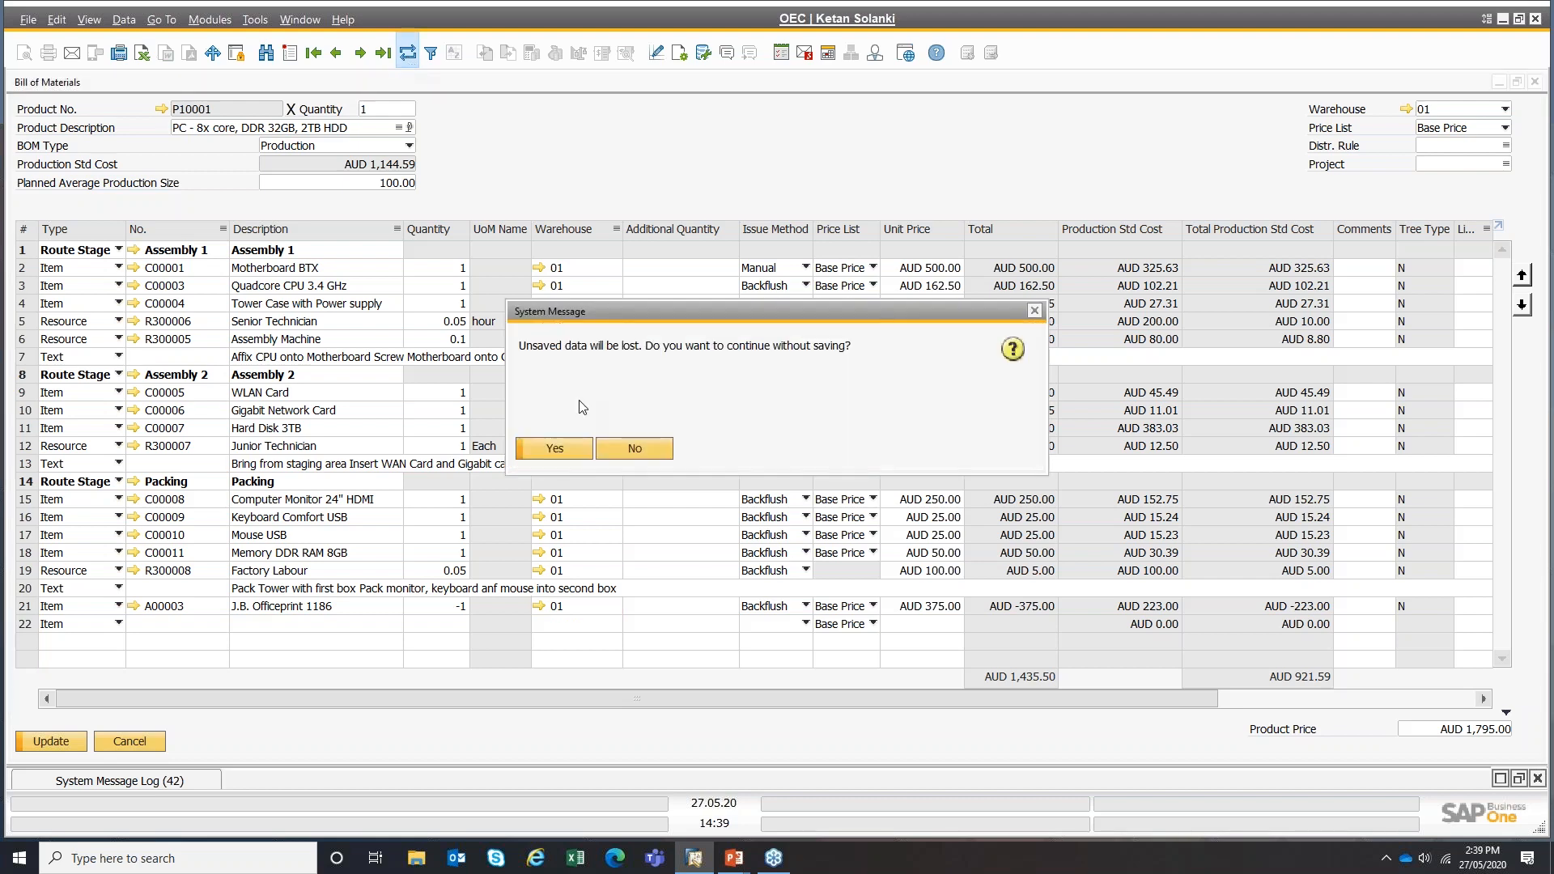
{"action": "left_click", "coordinate": [557, 450]}
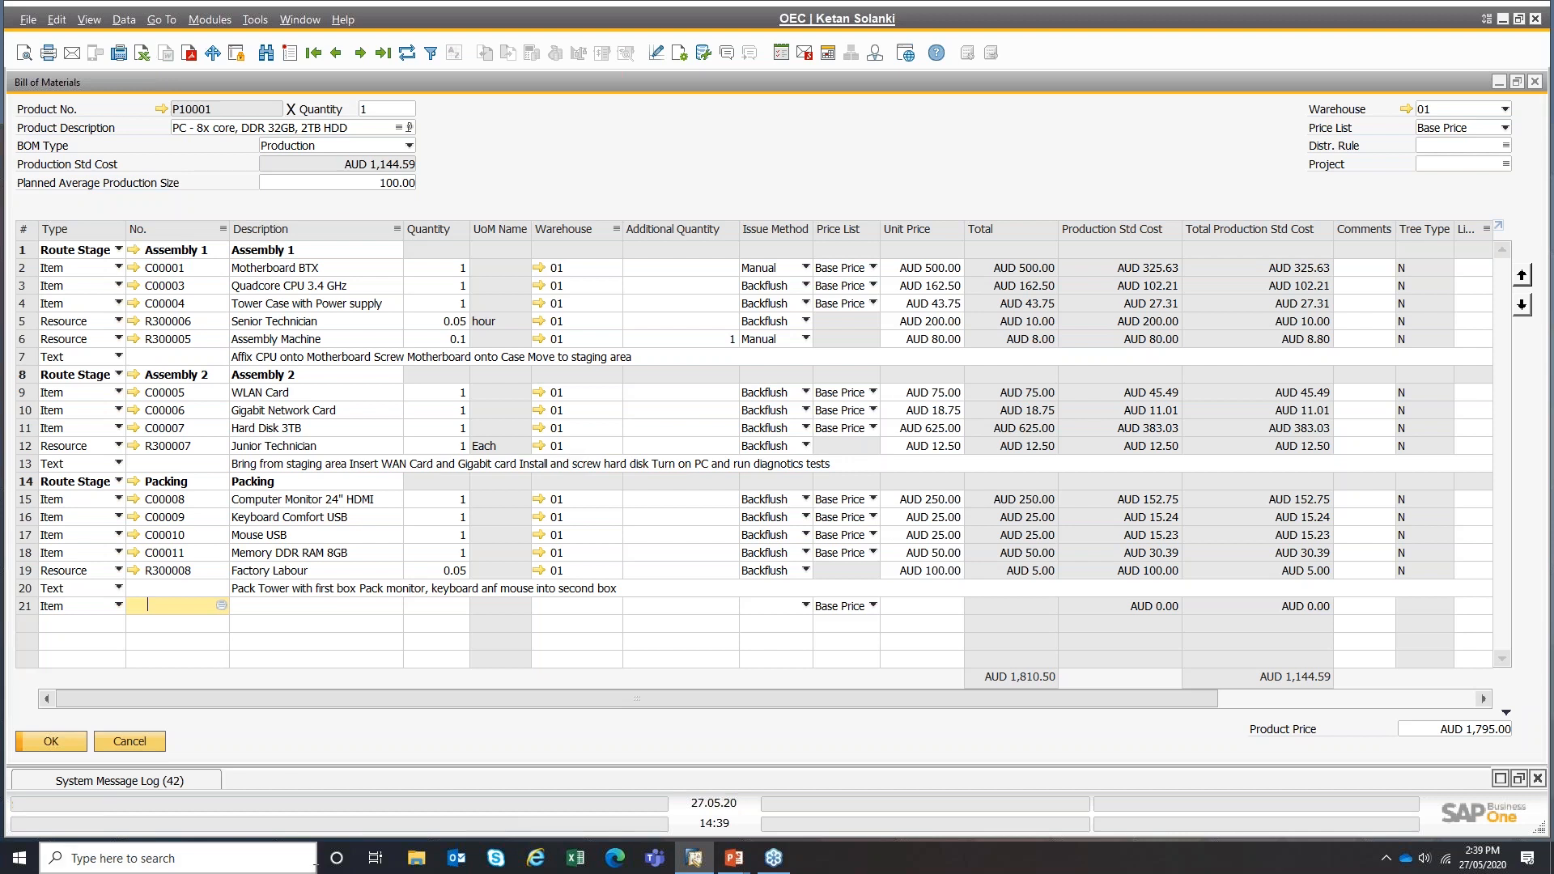
- Close the bill of materials and start a new standard production order for product P10001
{"action": "left_click", "coordinate": [143, 743]}
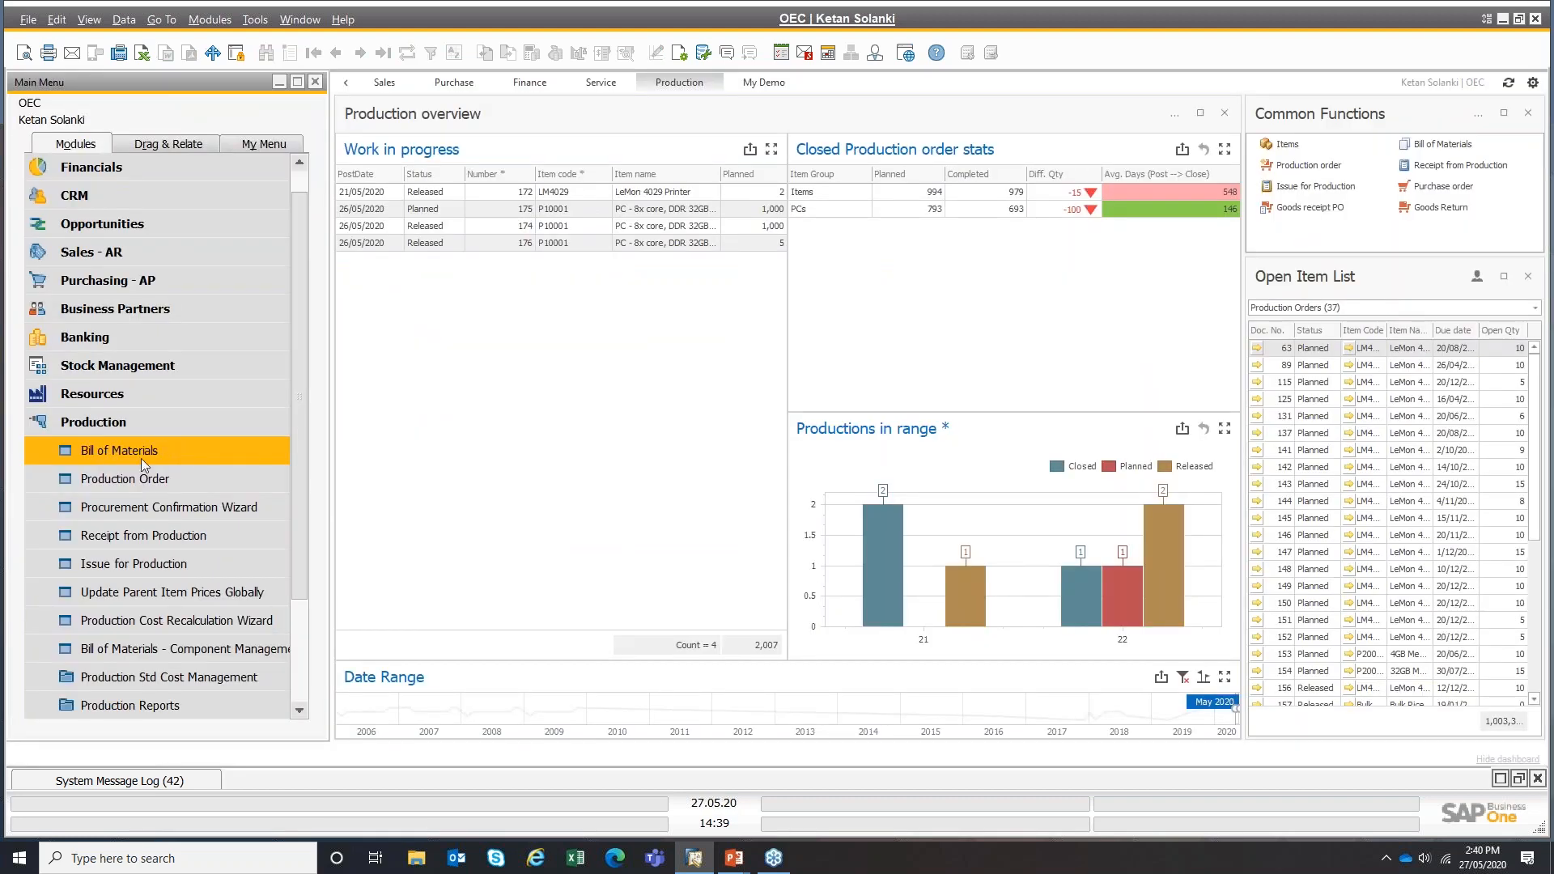
{"action": "left_click", "coordinate": [123, 480]}
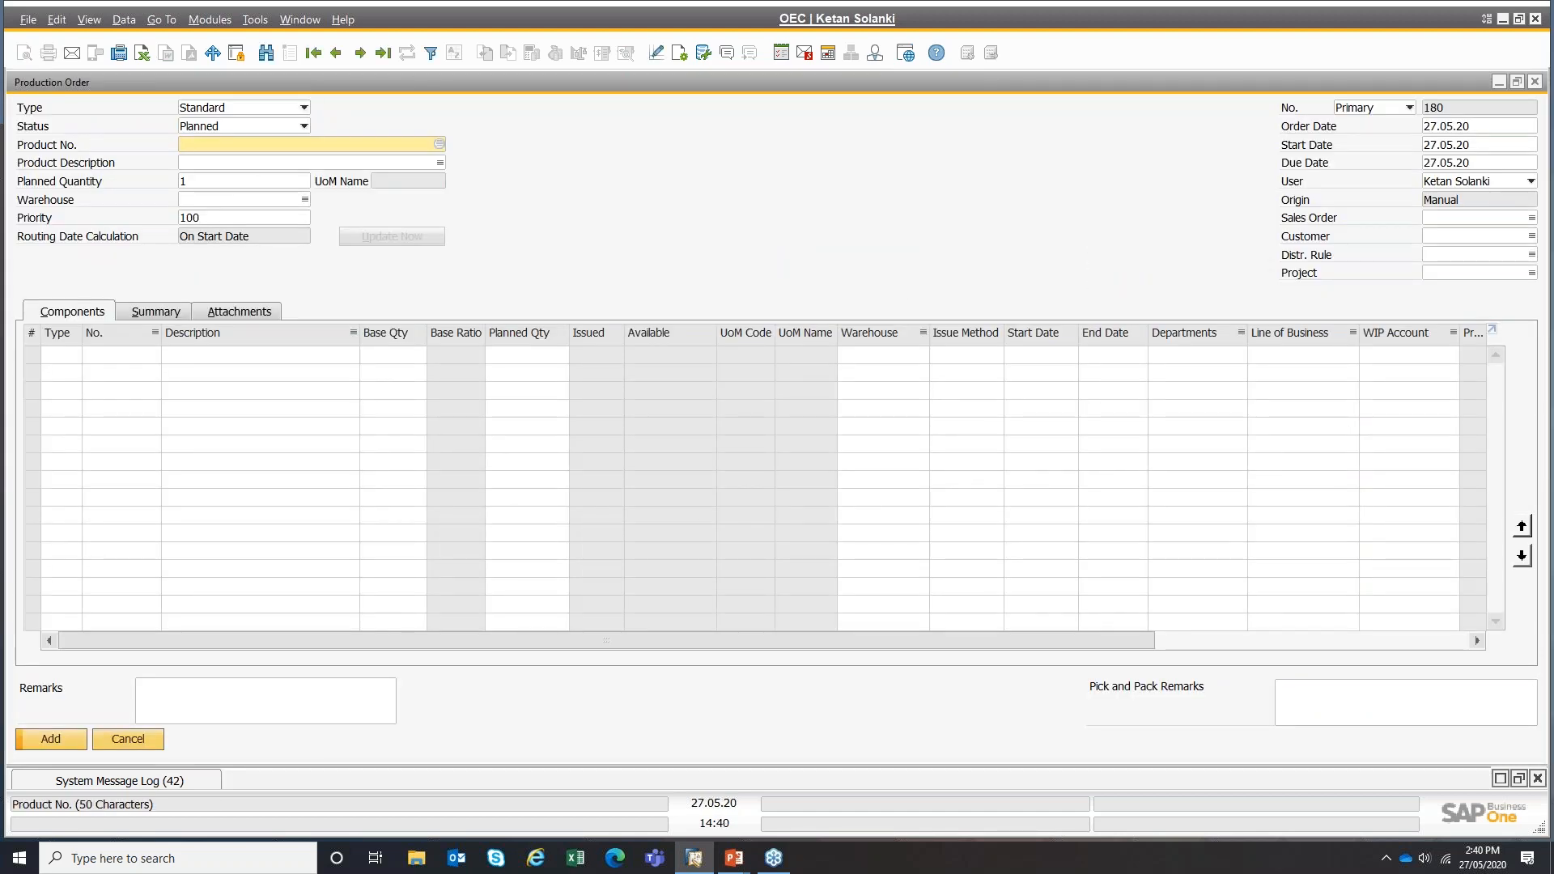
{"action": "type", "text": "p"}
{"action": "key", "text": "Tab"}
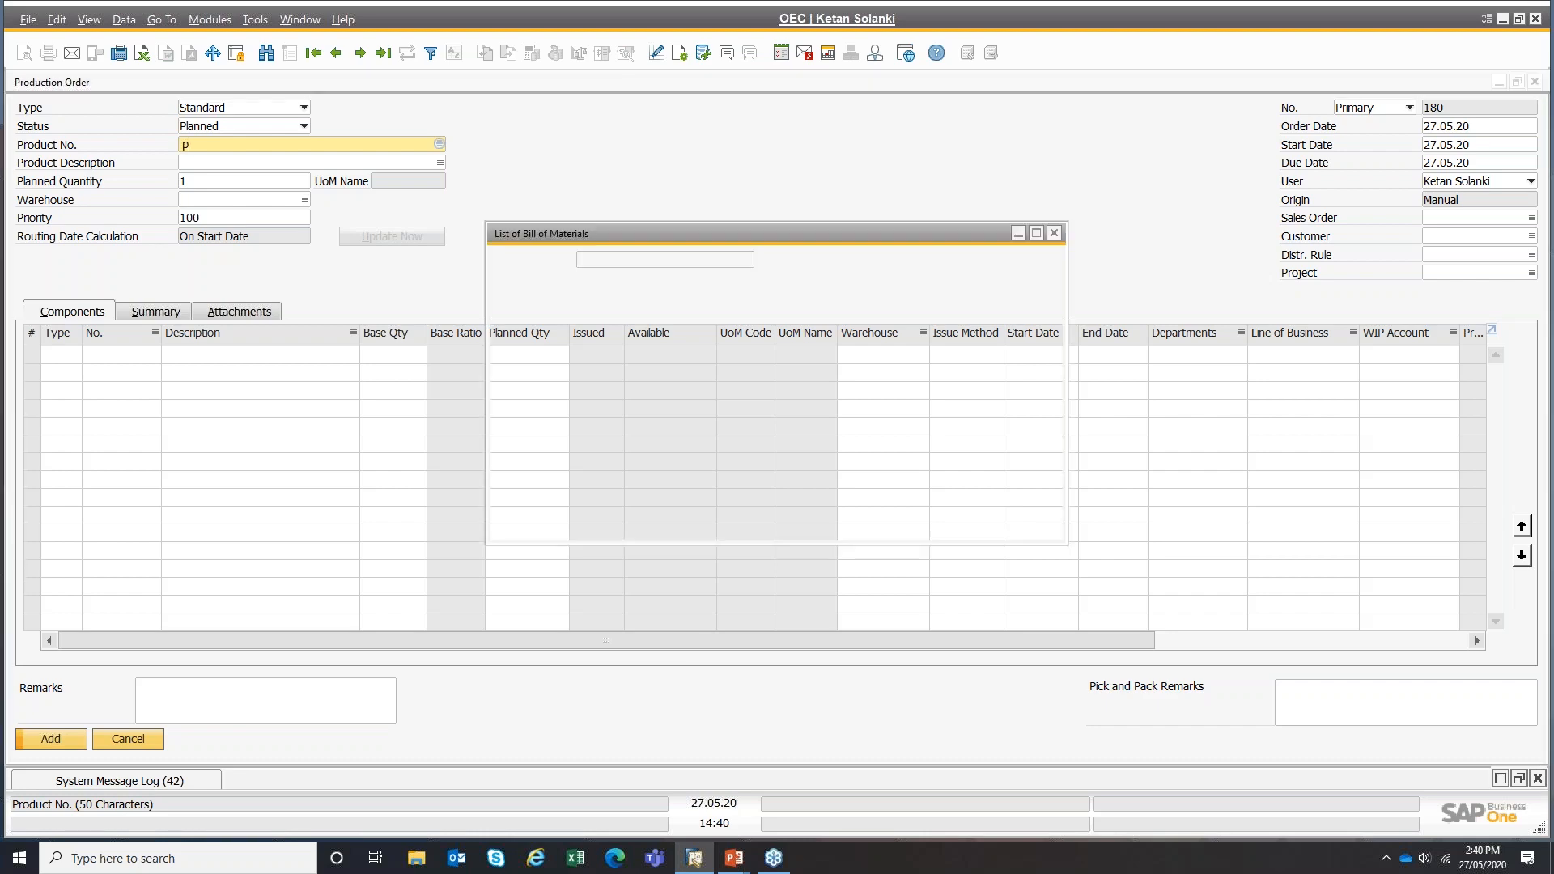
{"action": "key", "text": "Return"}
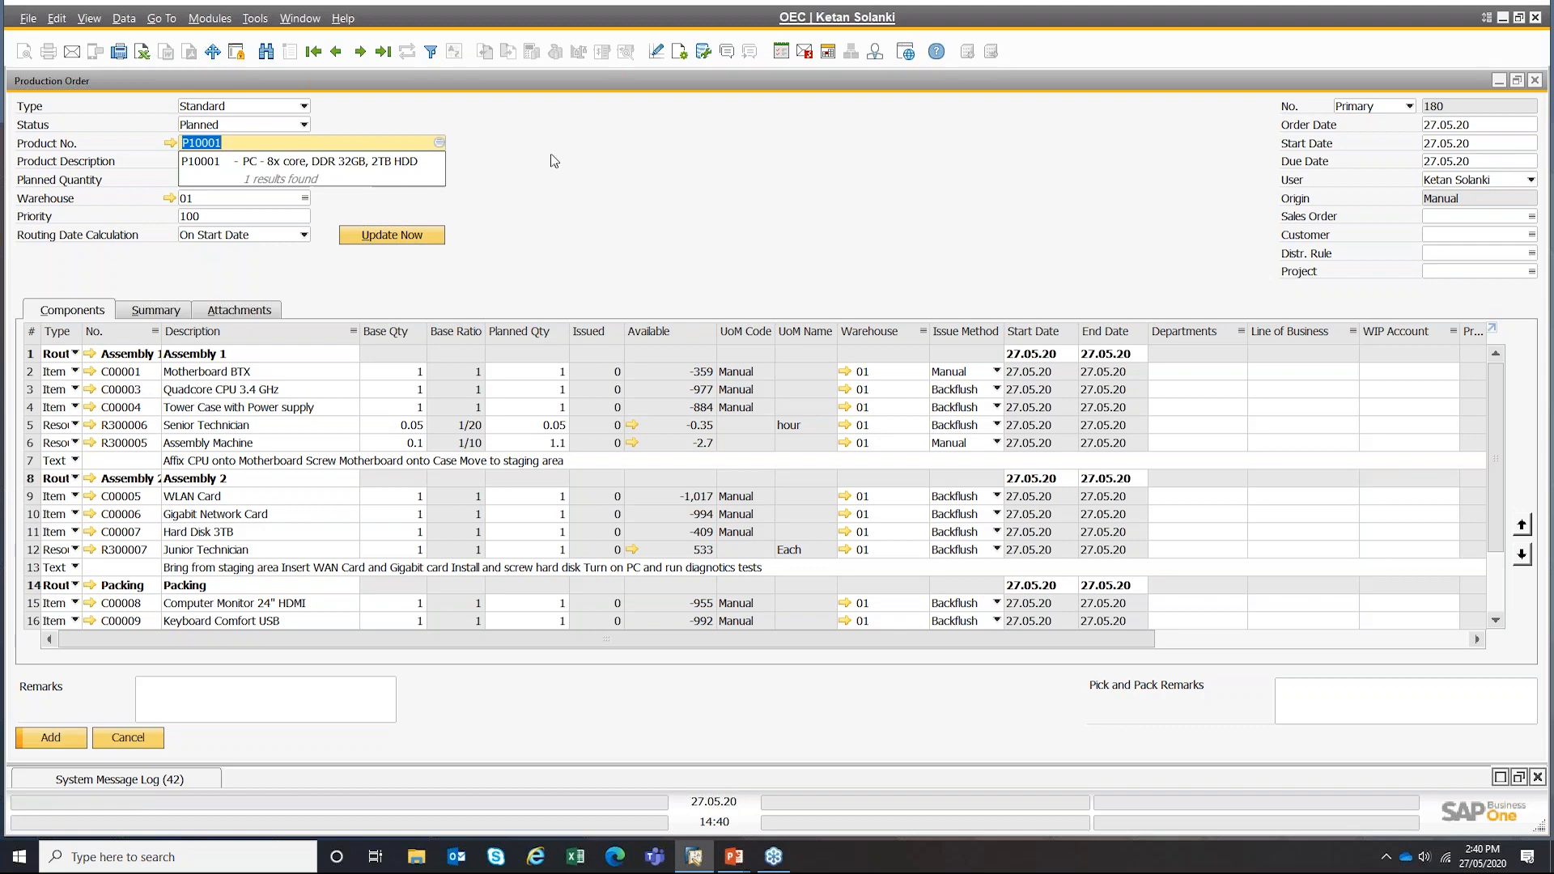
- Set the production order's planned quantity to 10
{"action": "left_click", "coordinate": [590, 181]}
{"action": "left_click", "coordinate": [196, 181]}
{"action": "type", "text": "0"}
{"action": "key", "text": "Tab"}
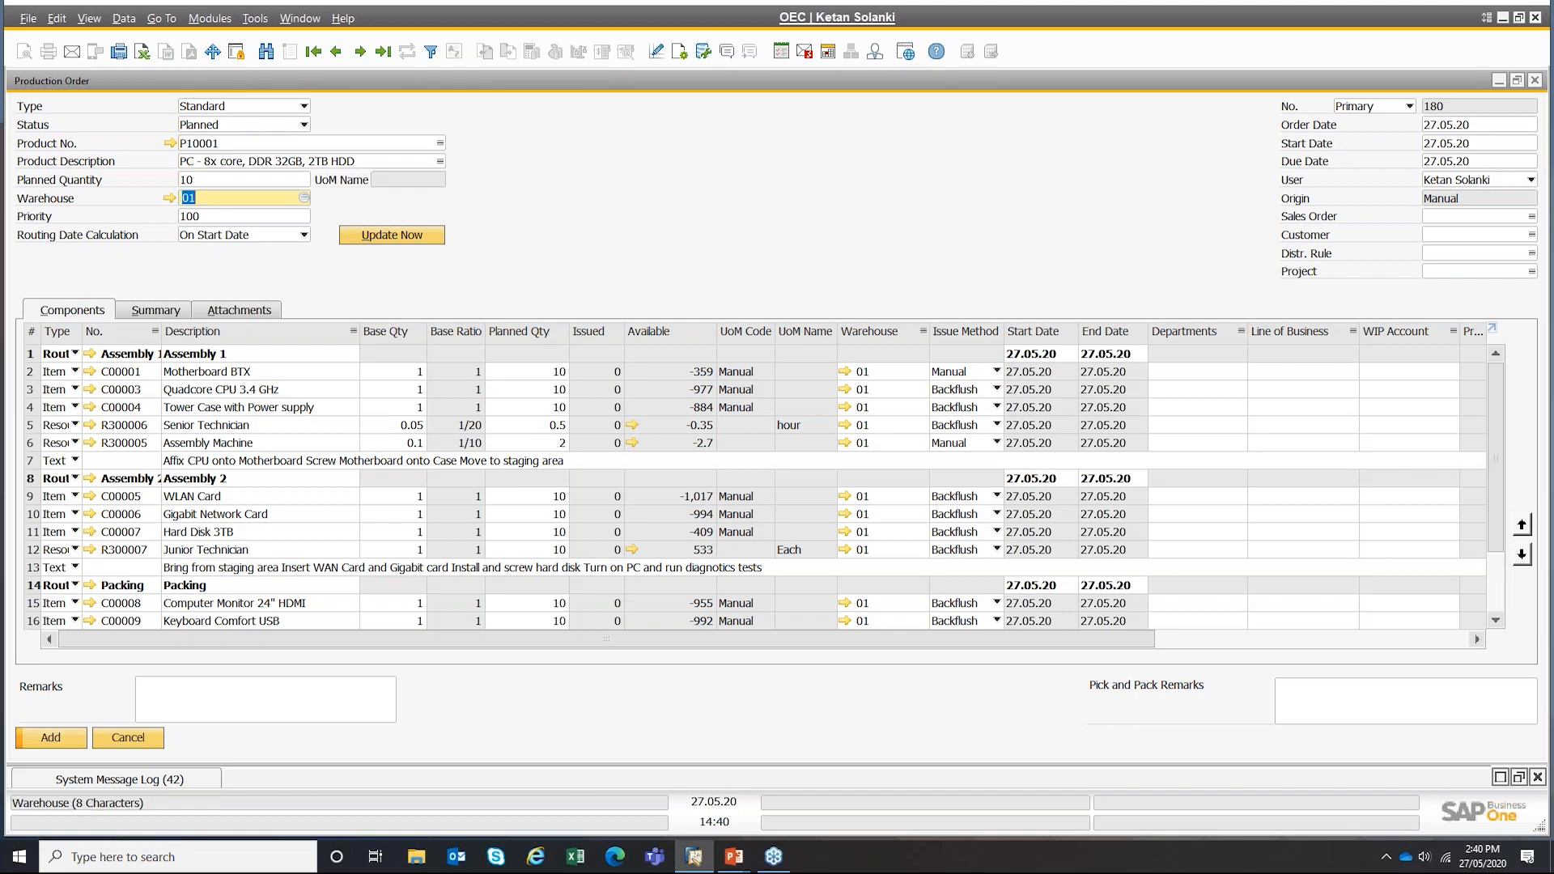
- Examine the planned quantities of the Assembly 1 components and the available production order types
{"action": "left_click", "coordinate": [207, 183]}
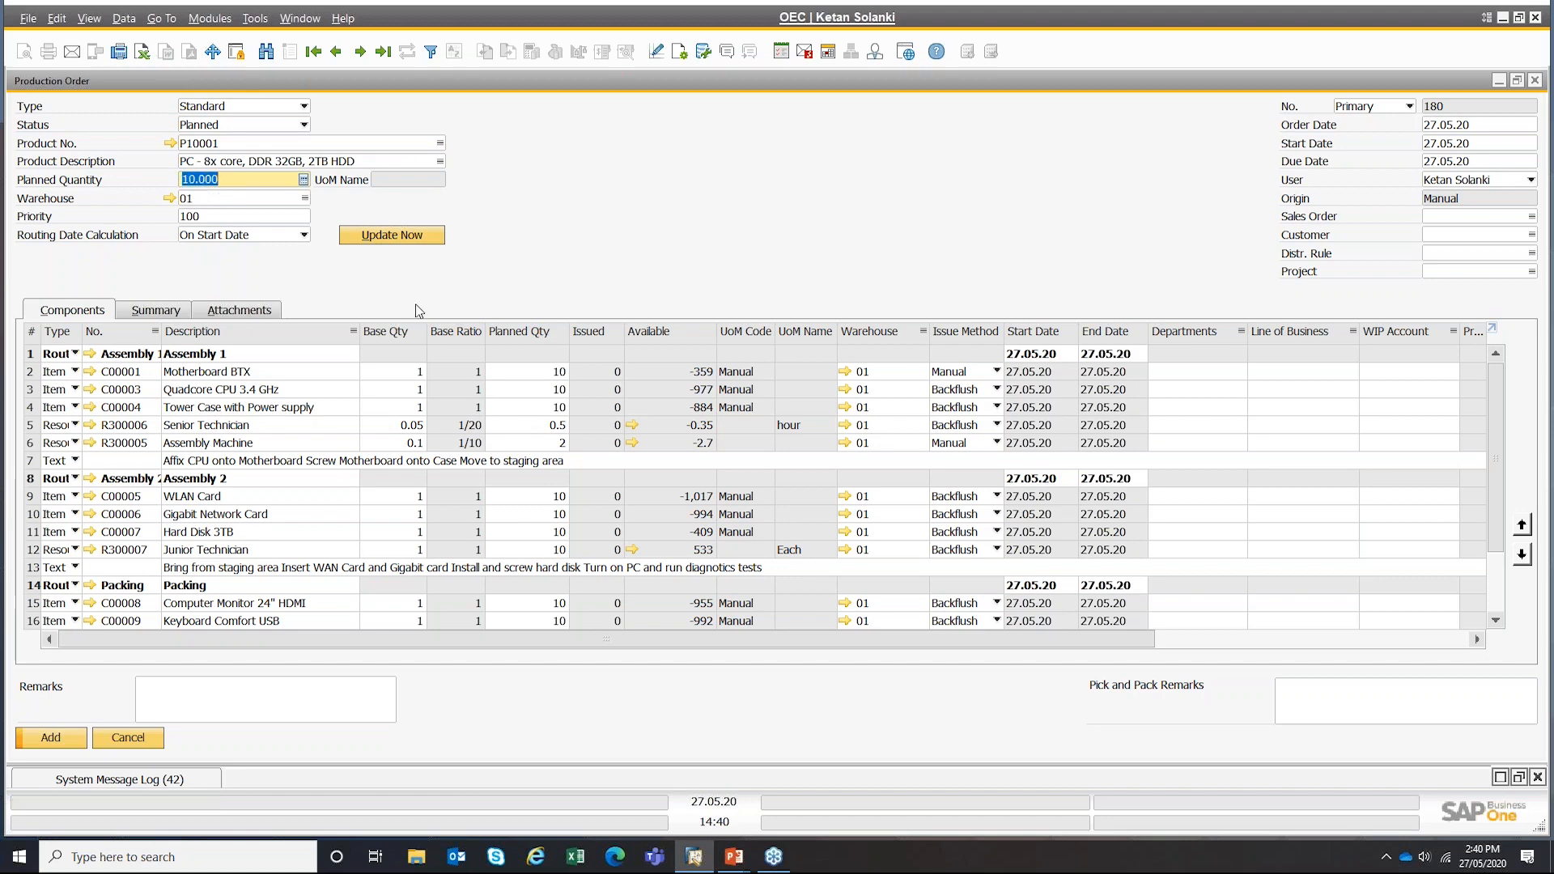
{"action": "left_click", "coordinate": [535, 372]}
{"action": "left_click", "coordinate": [535, 390]}
{"action": "left_click", "coordinate": [538, 407]}
{"action": "left_click", "coordinate": [539, 426]}
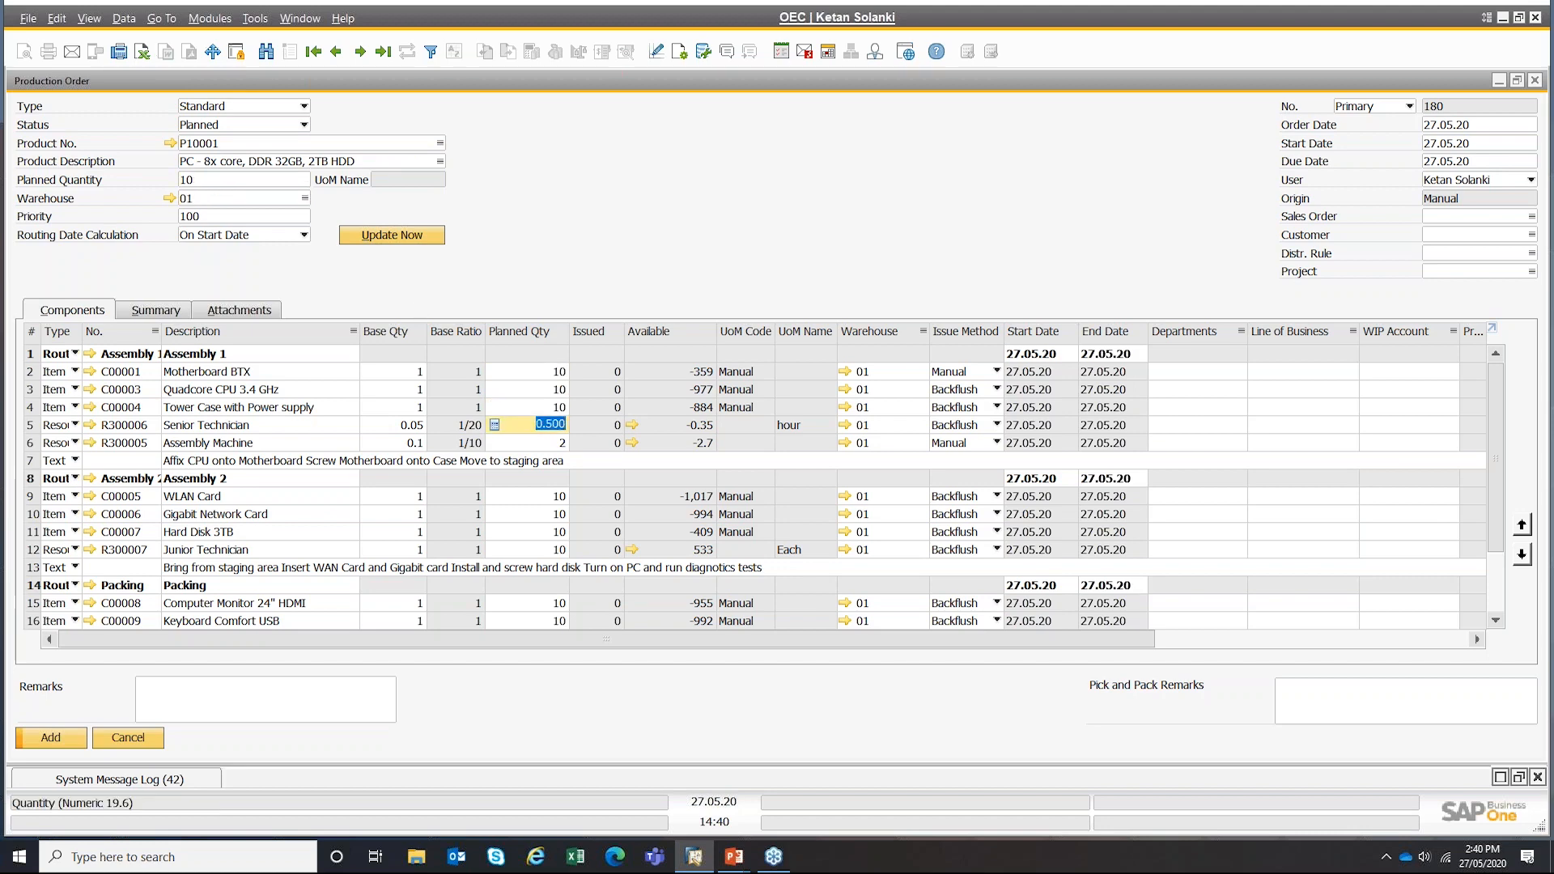
{"action": "left_click", "coordinate": [210, 109]}
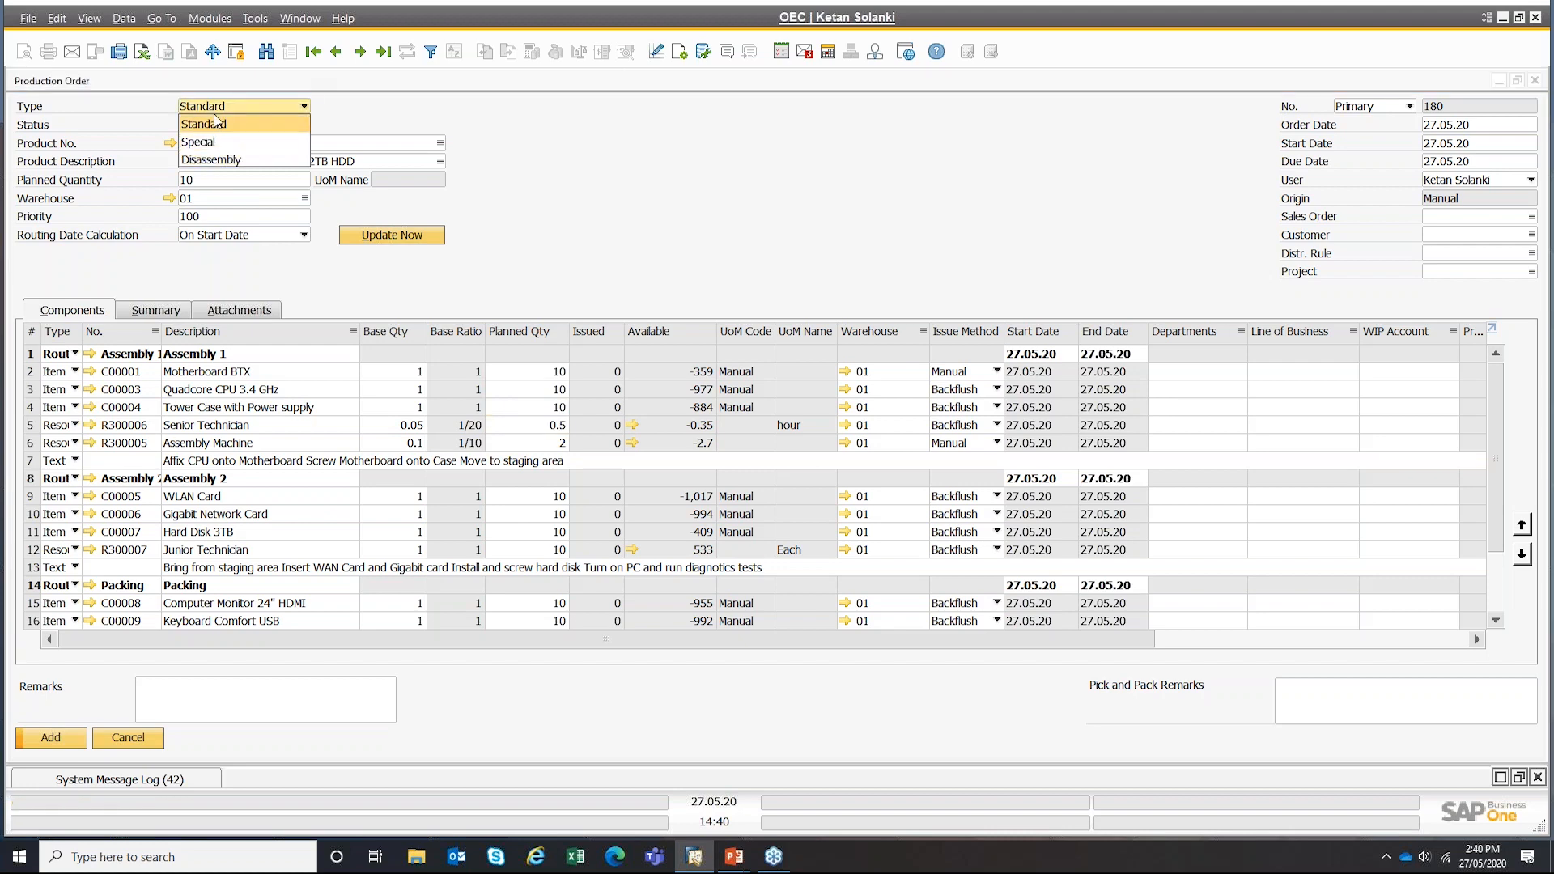
{"action": "left_click", "coordinate": [445, 114]}
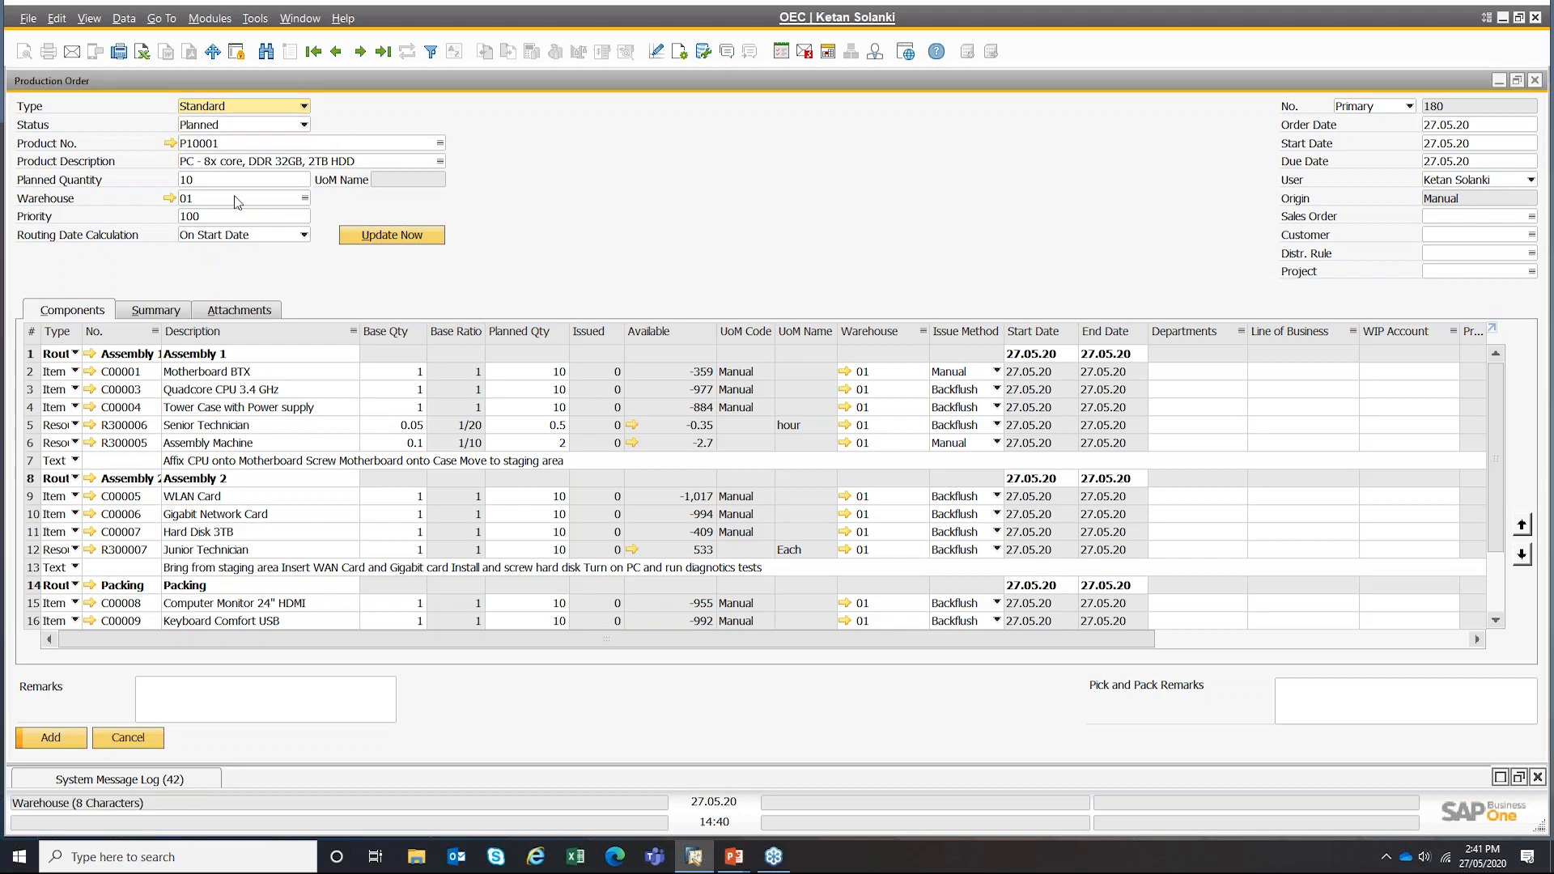
- Add the production order with status Planned and reopen the saved order
{"action": "left_click", "coordinate": [215, 127]}
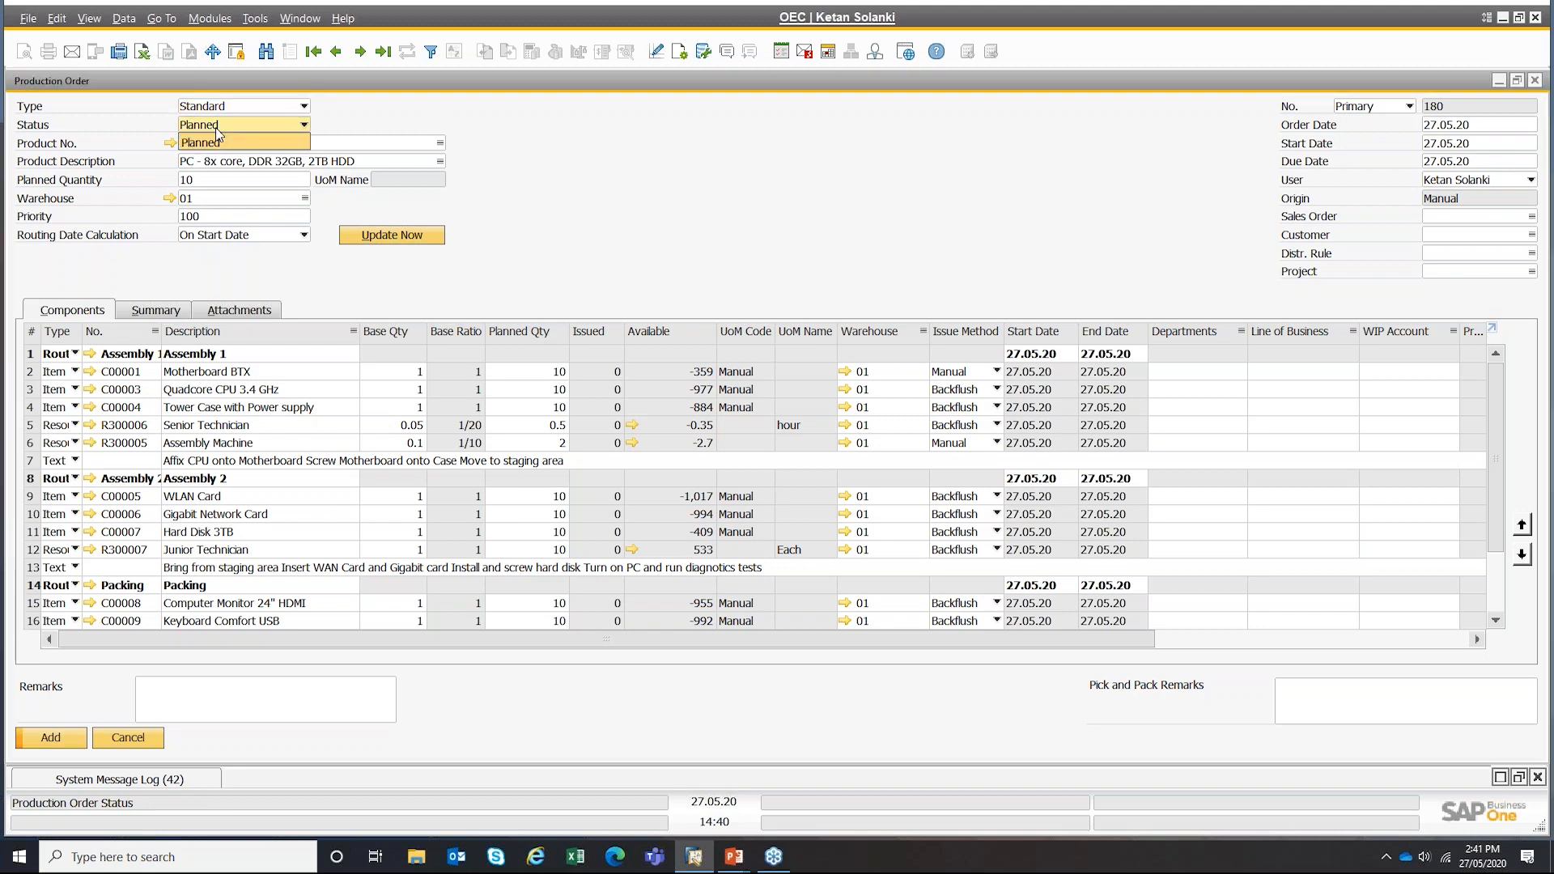
{"action": "left_click", "coordinate": [38, 743]}
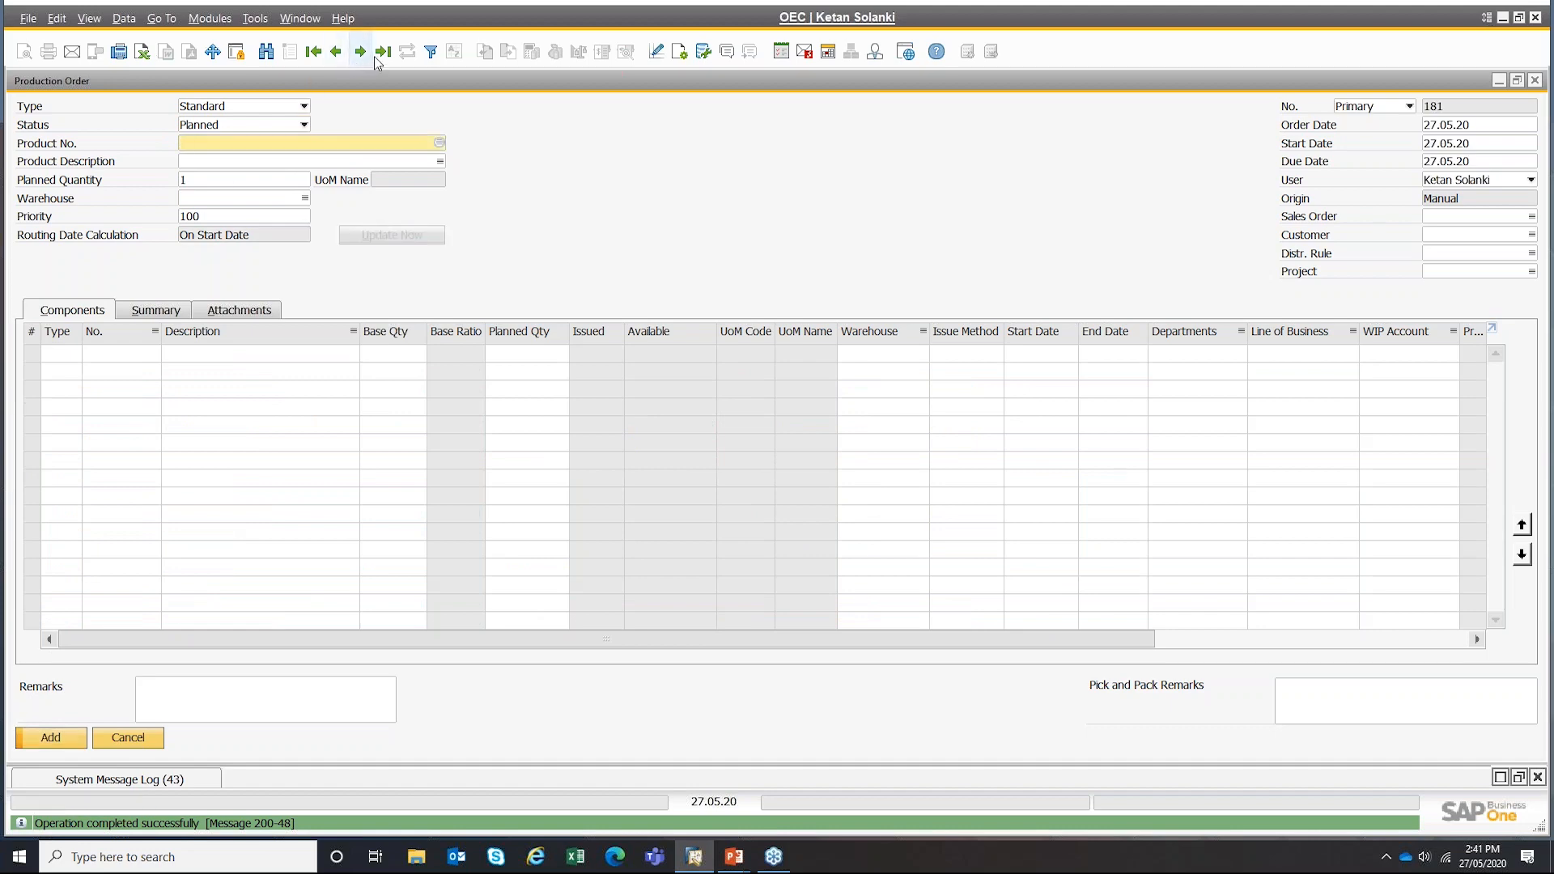
{"action": "left_click", "coordinate": [336, 51]}
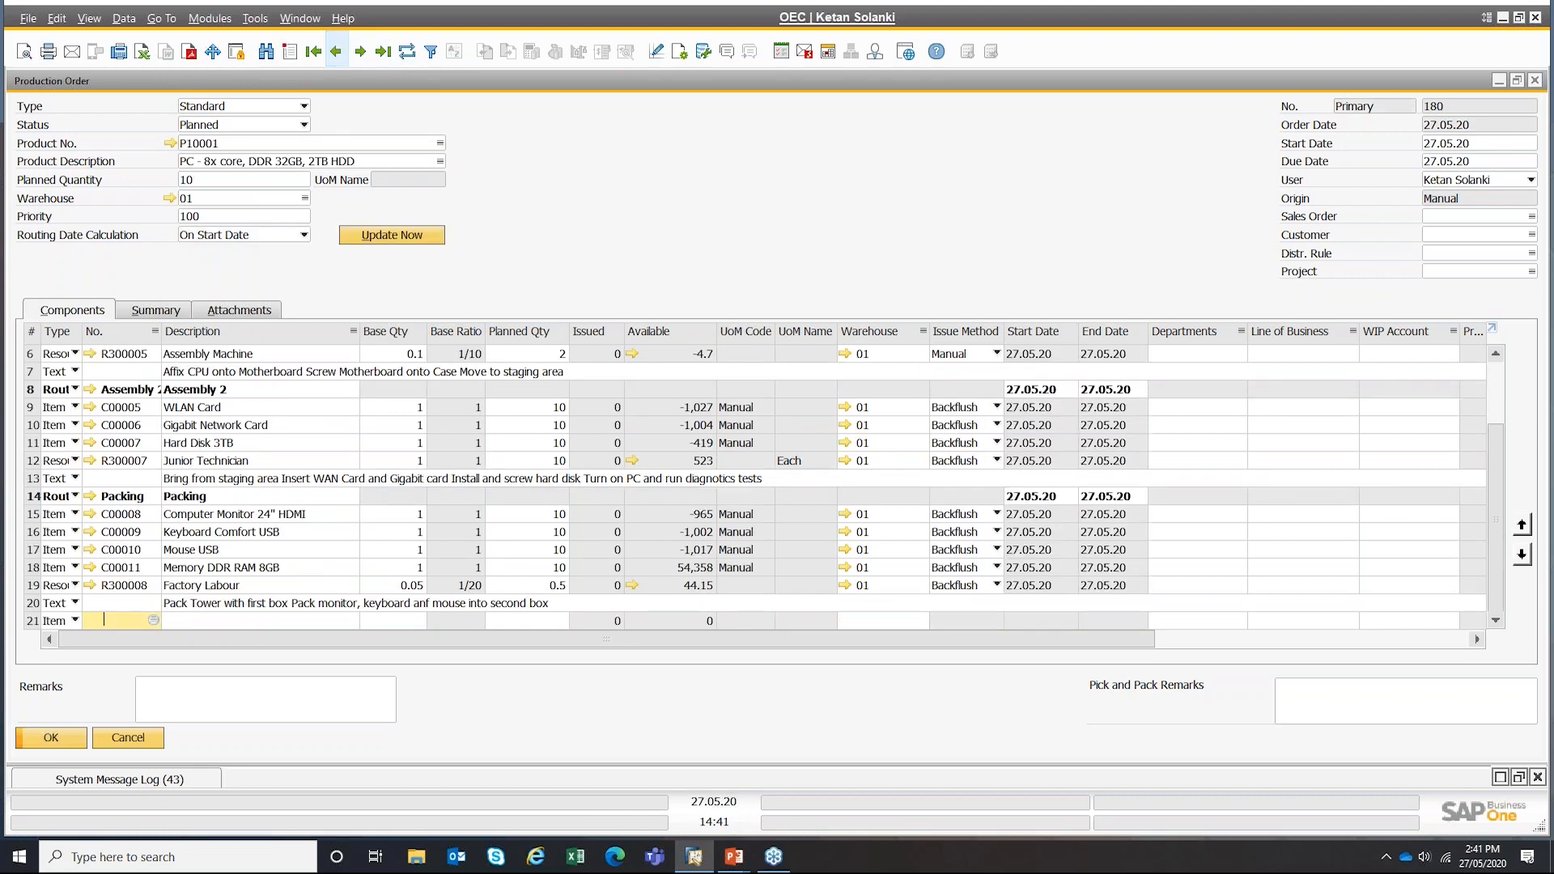
- Change the production order's status to Released and save the update
{"action": "left_click", "coordinate": [230, 127]}
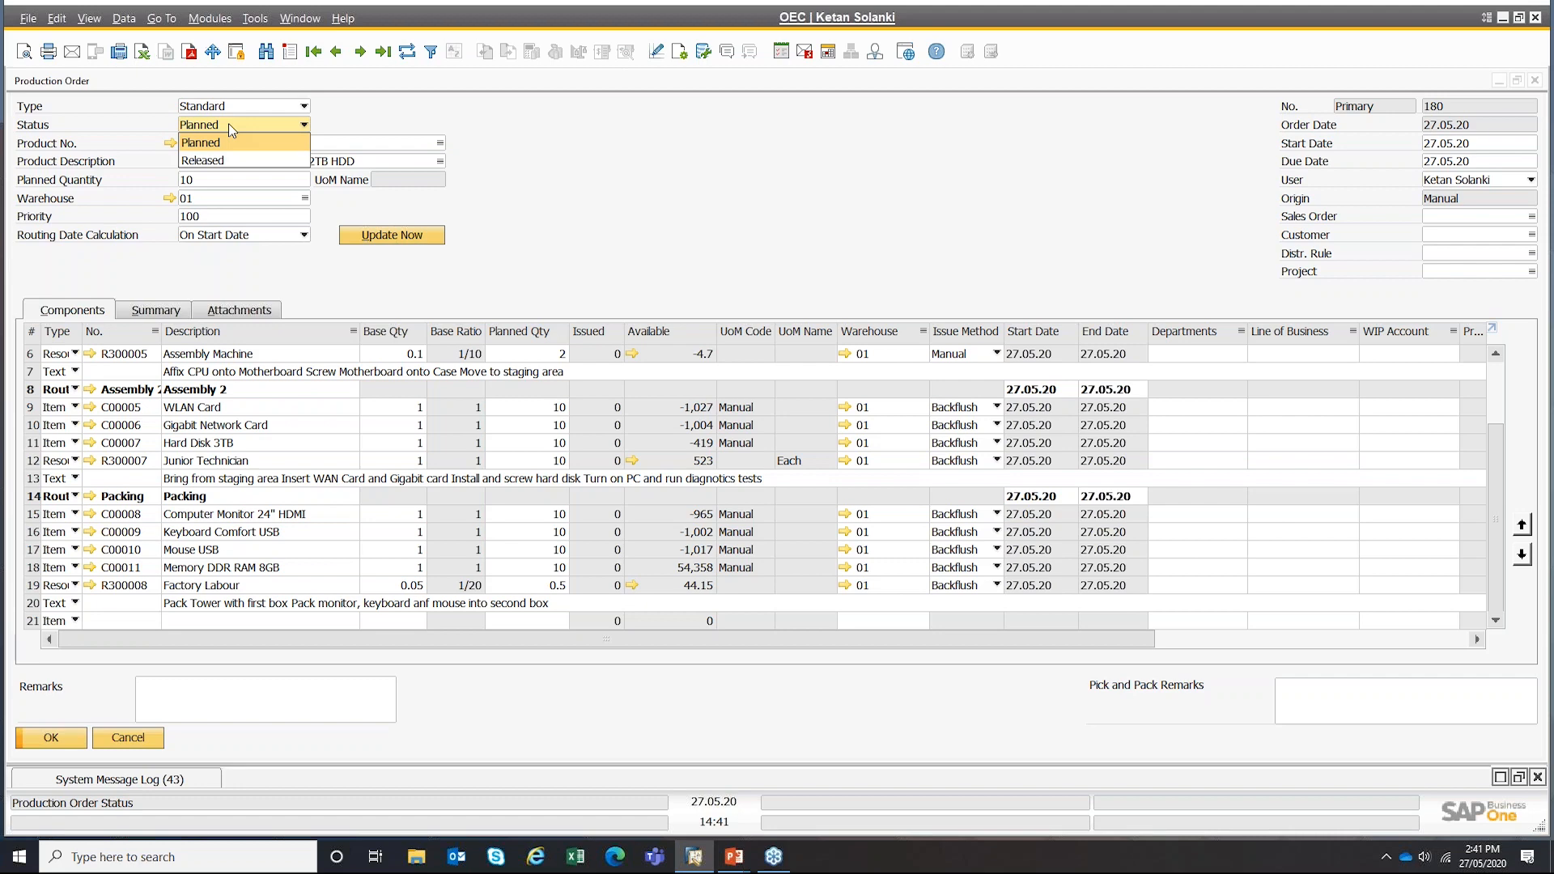
{"action": "left_click", "coordinate": [216, 160]}
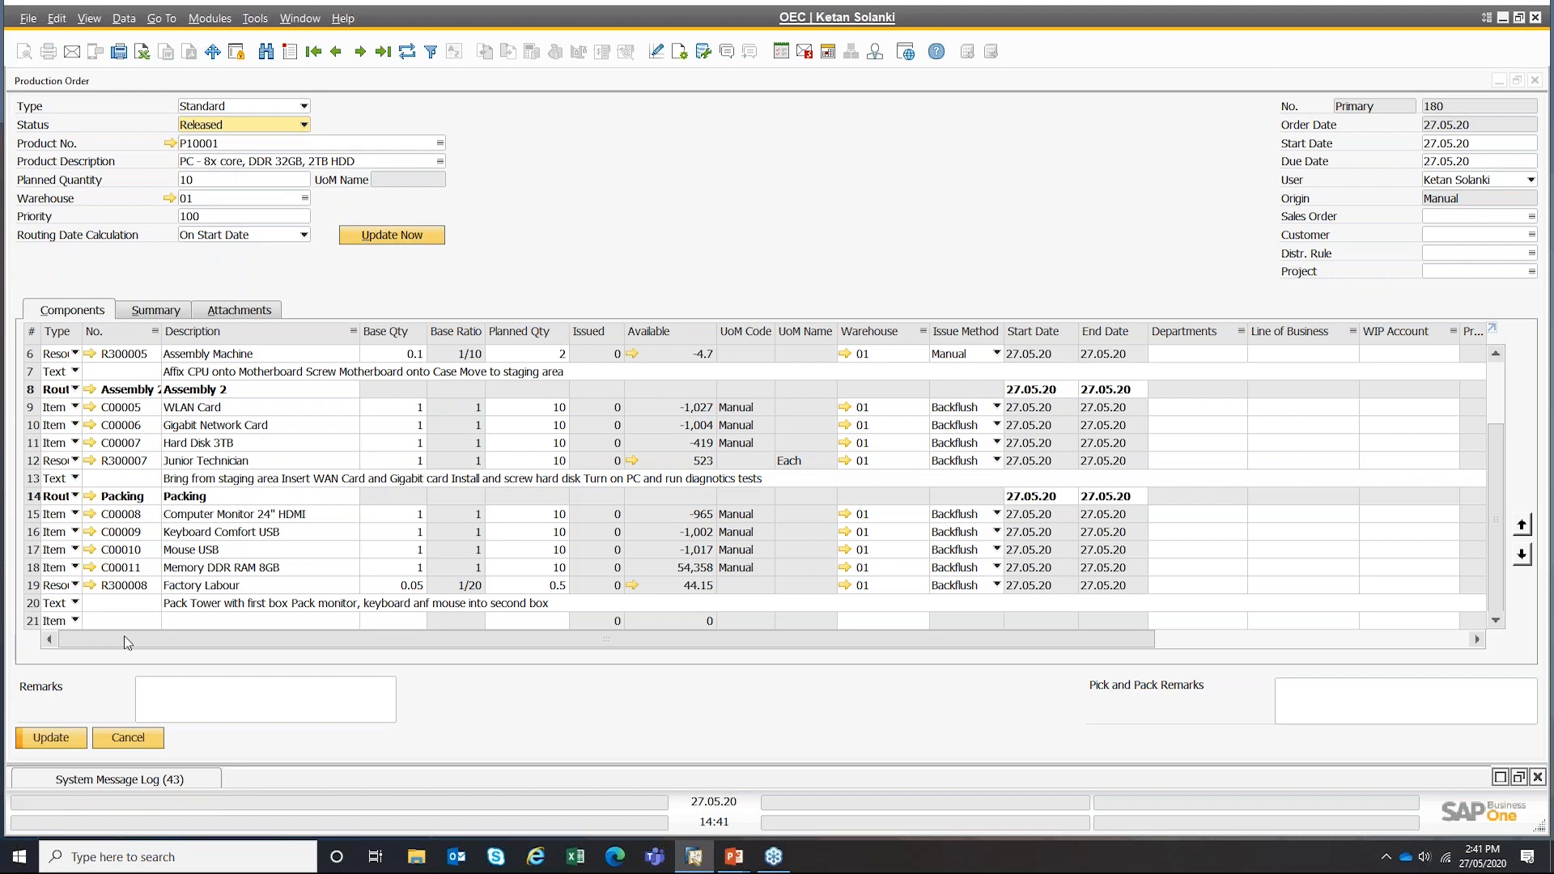
{"action": "left_click", "coordinate": [50, 737]}
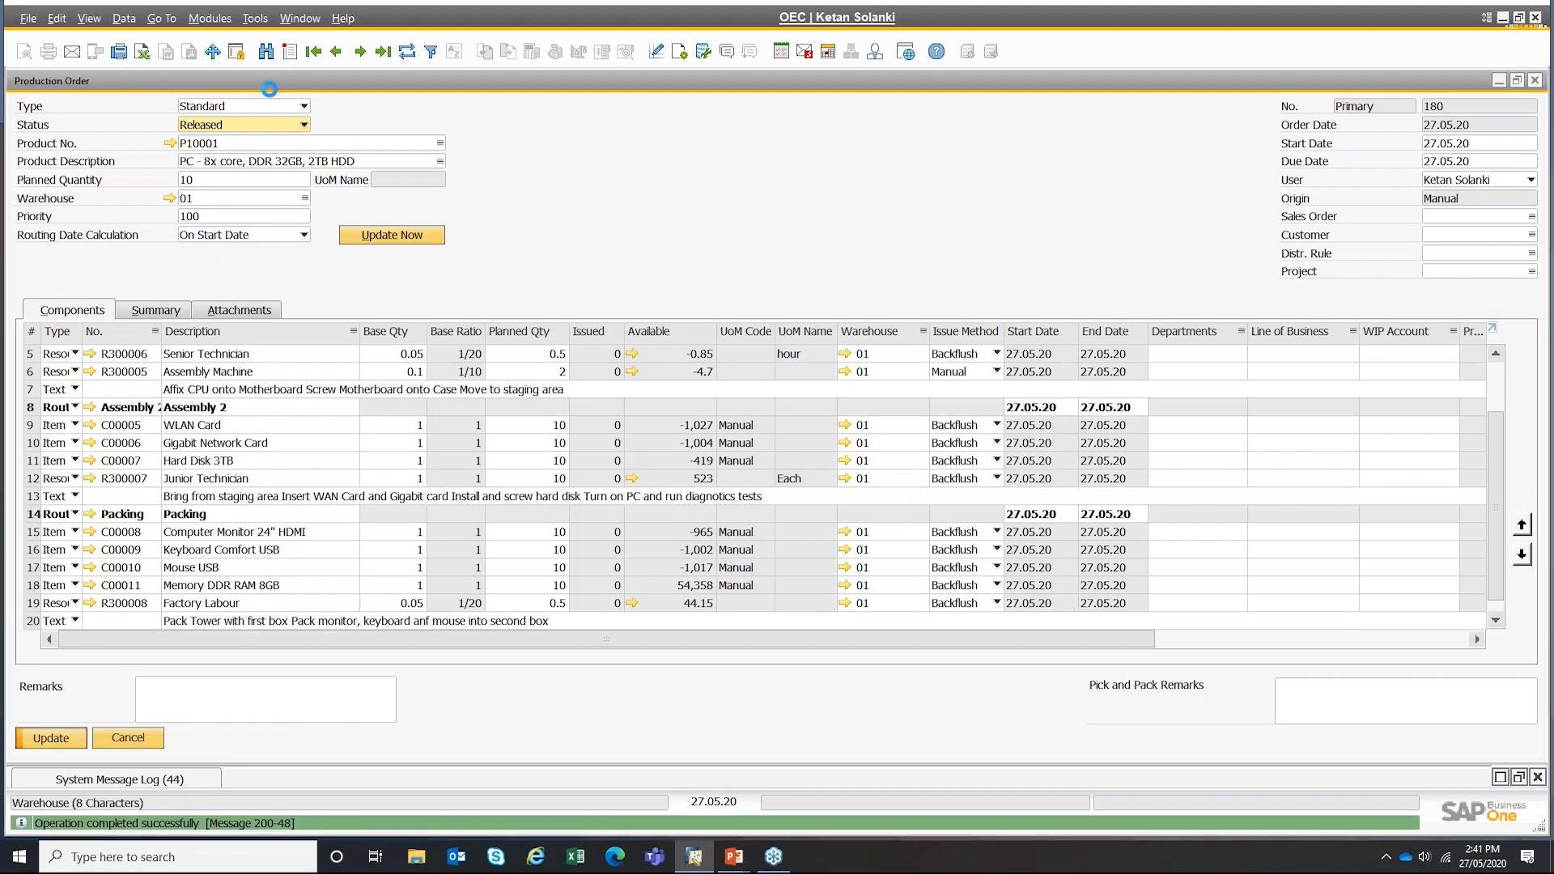
- Examine the status options of the released order and its component lines from Senior Technician to Junior Technician
{"action": "left_click", "coordinate": [227, 125]}
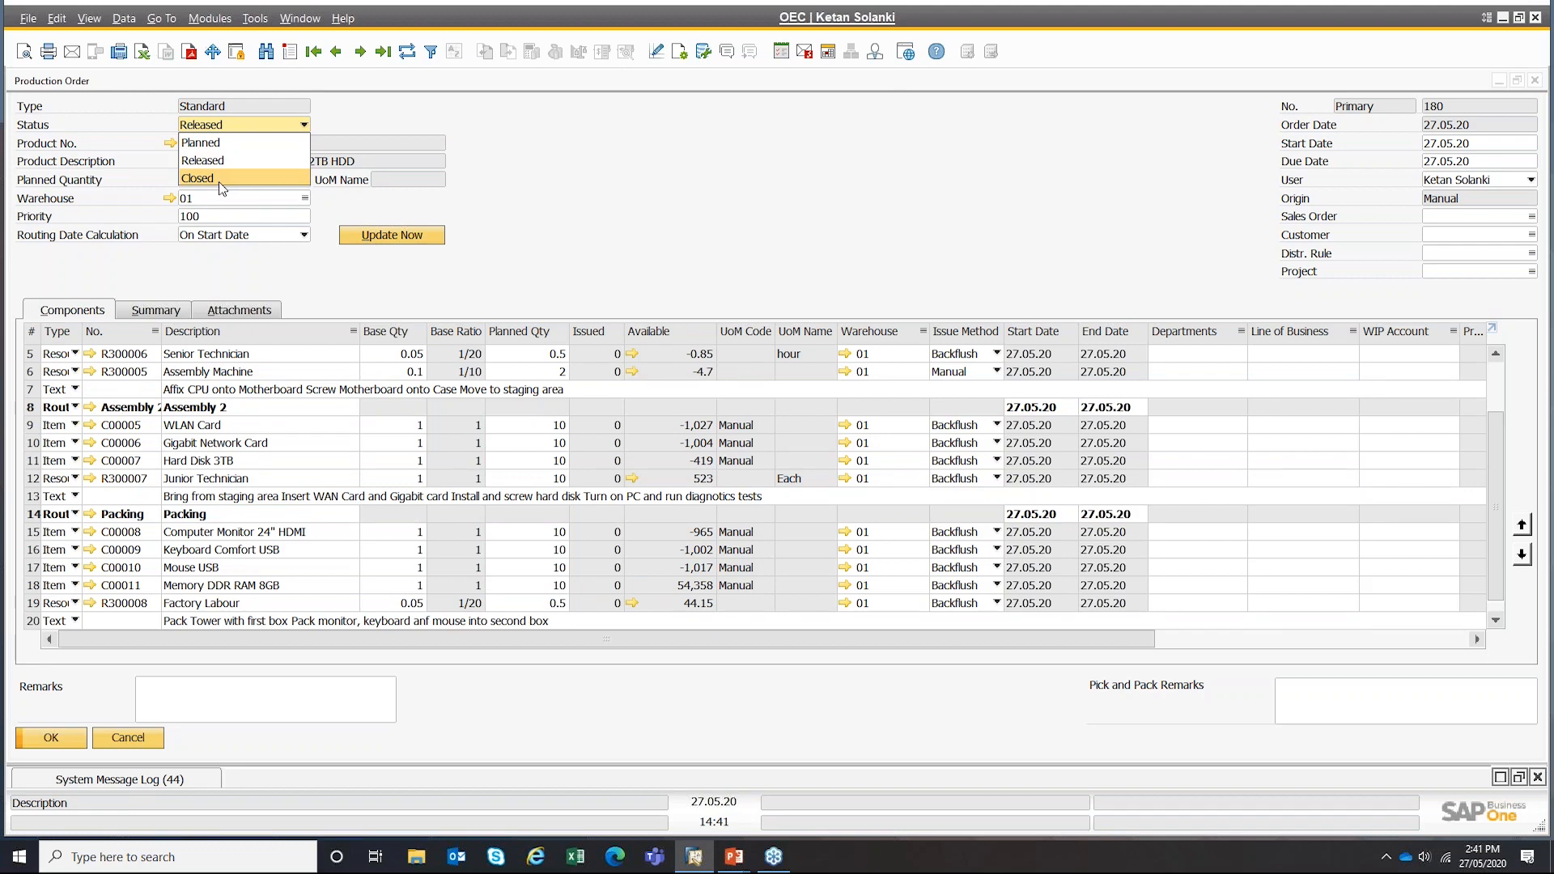
{"action": "left_click", "coordinate": [496, 125]}
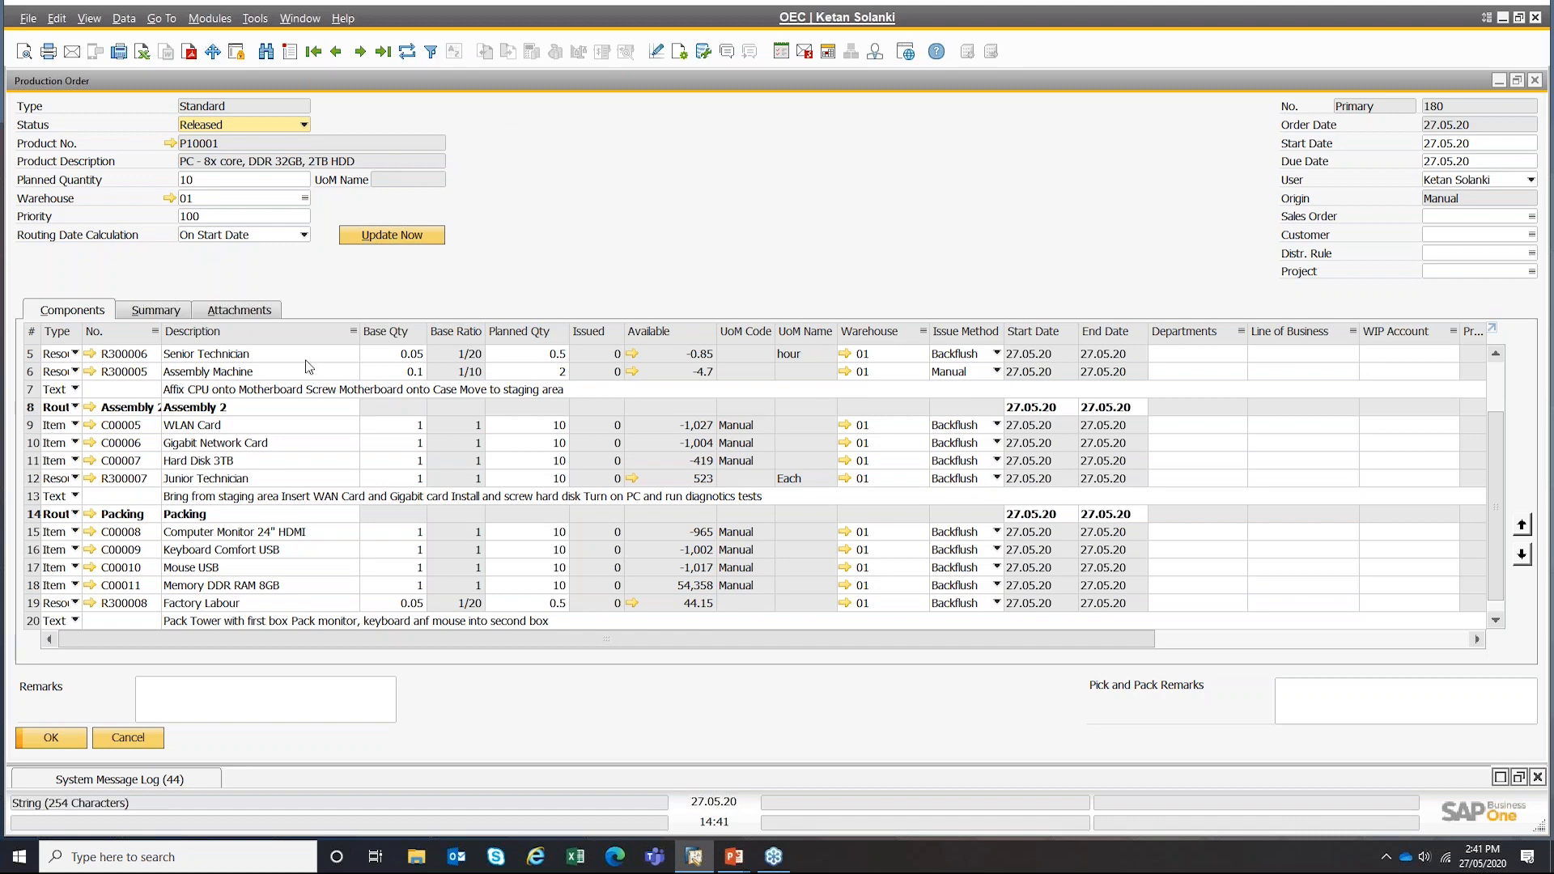
{"action": "left_click", "coordinate": [221, 356]}
{"action": "left_click", "coordinate": [220, 372]}
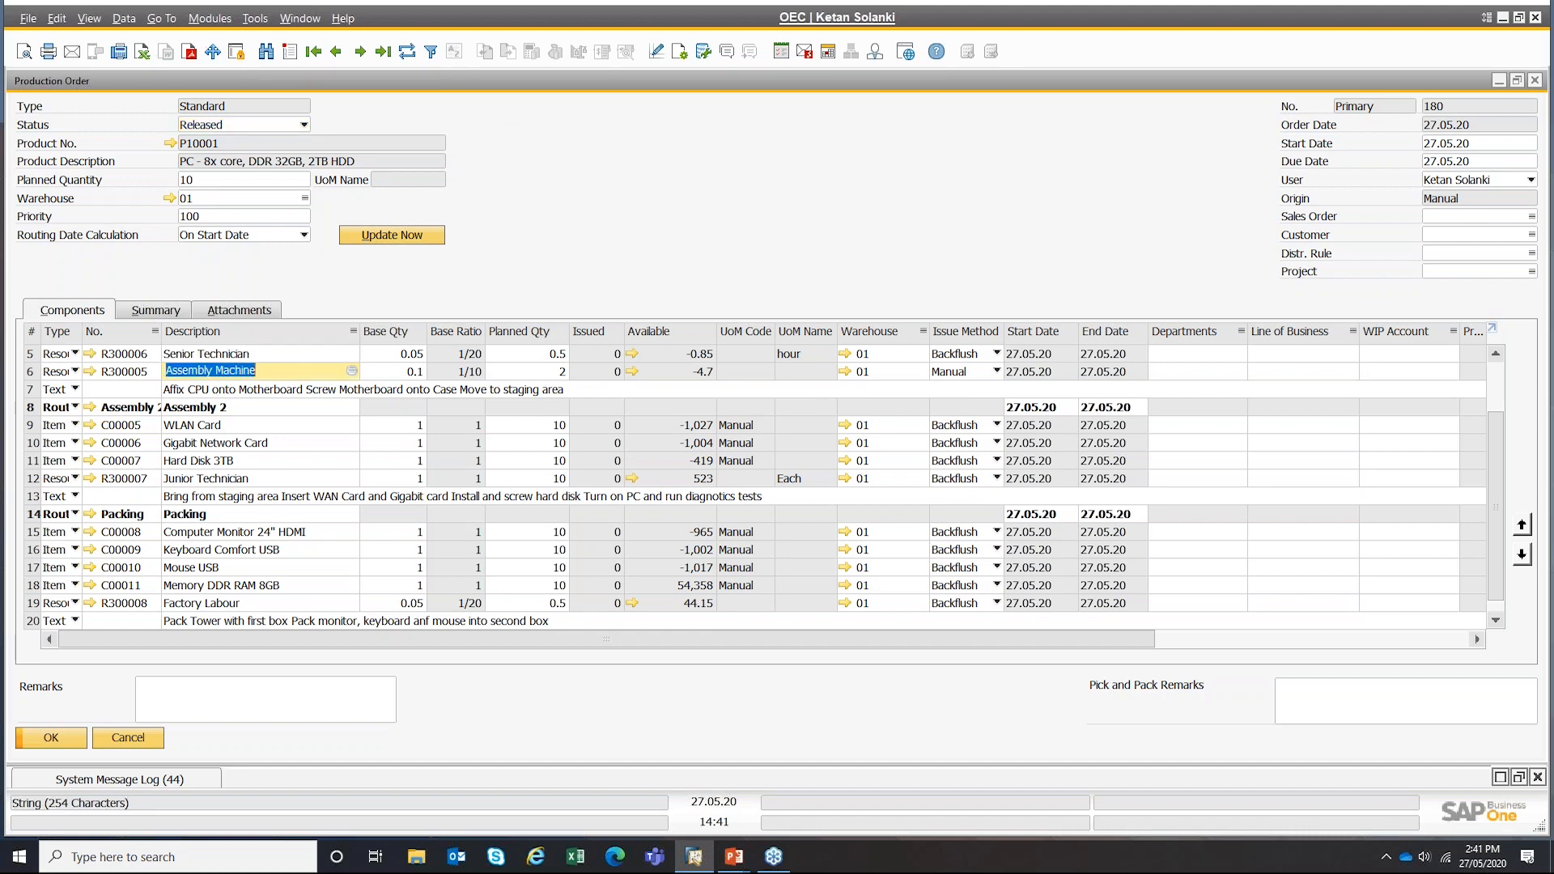
{"action": "left_click", "coordinate": [211, 427]}
{"action": "left_click", "coordinate": [204, 444]}
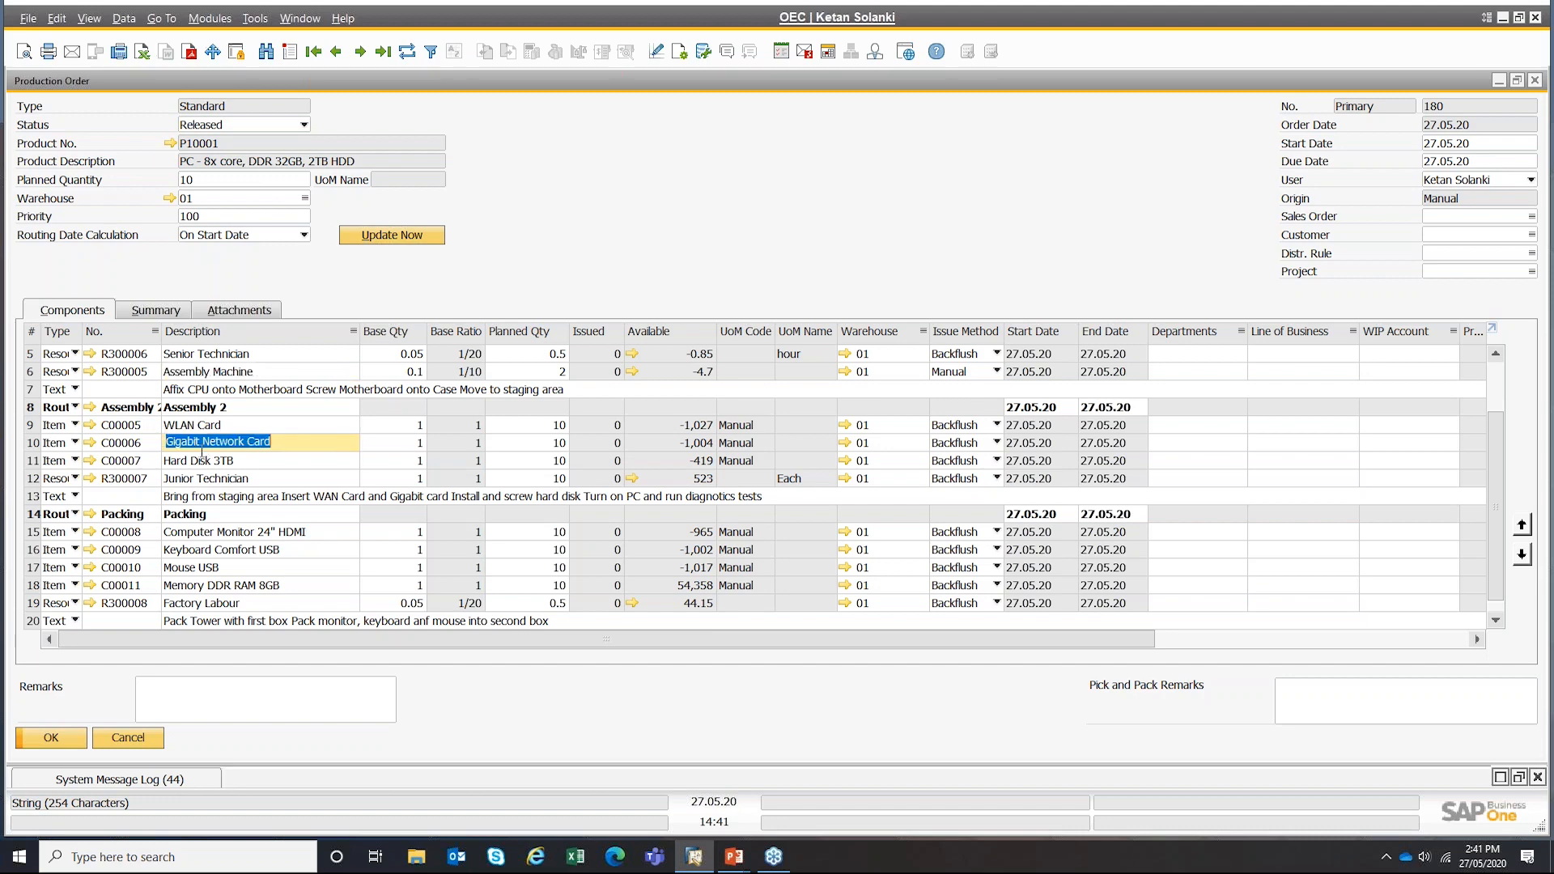
{"action": "left_click", "coordinate": [200, 461]}
{"action": "left_click", "coordinate": [201, 479]}
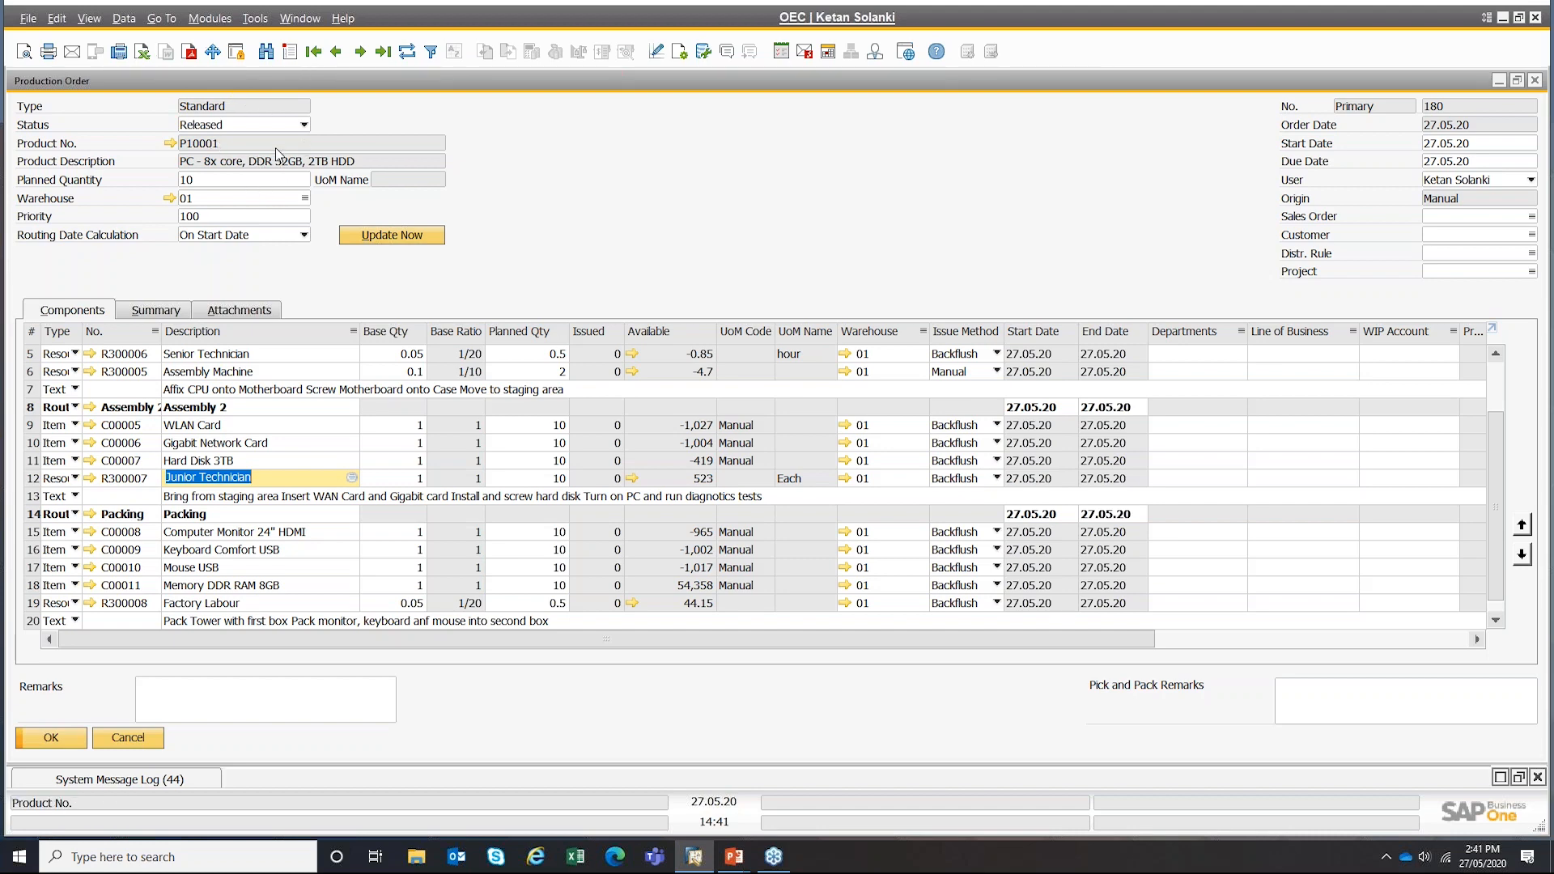
- Restore the production order window's size and open the bill of materials for product P10001
{"action": "double_click", "coordinate": [361, 81]}
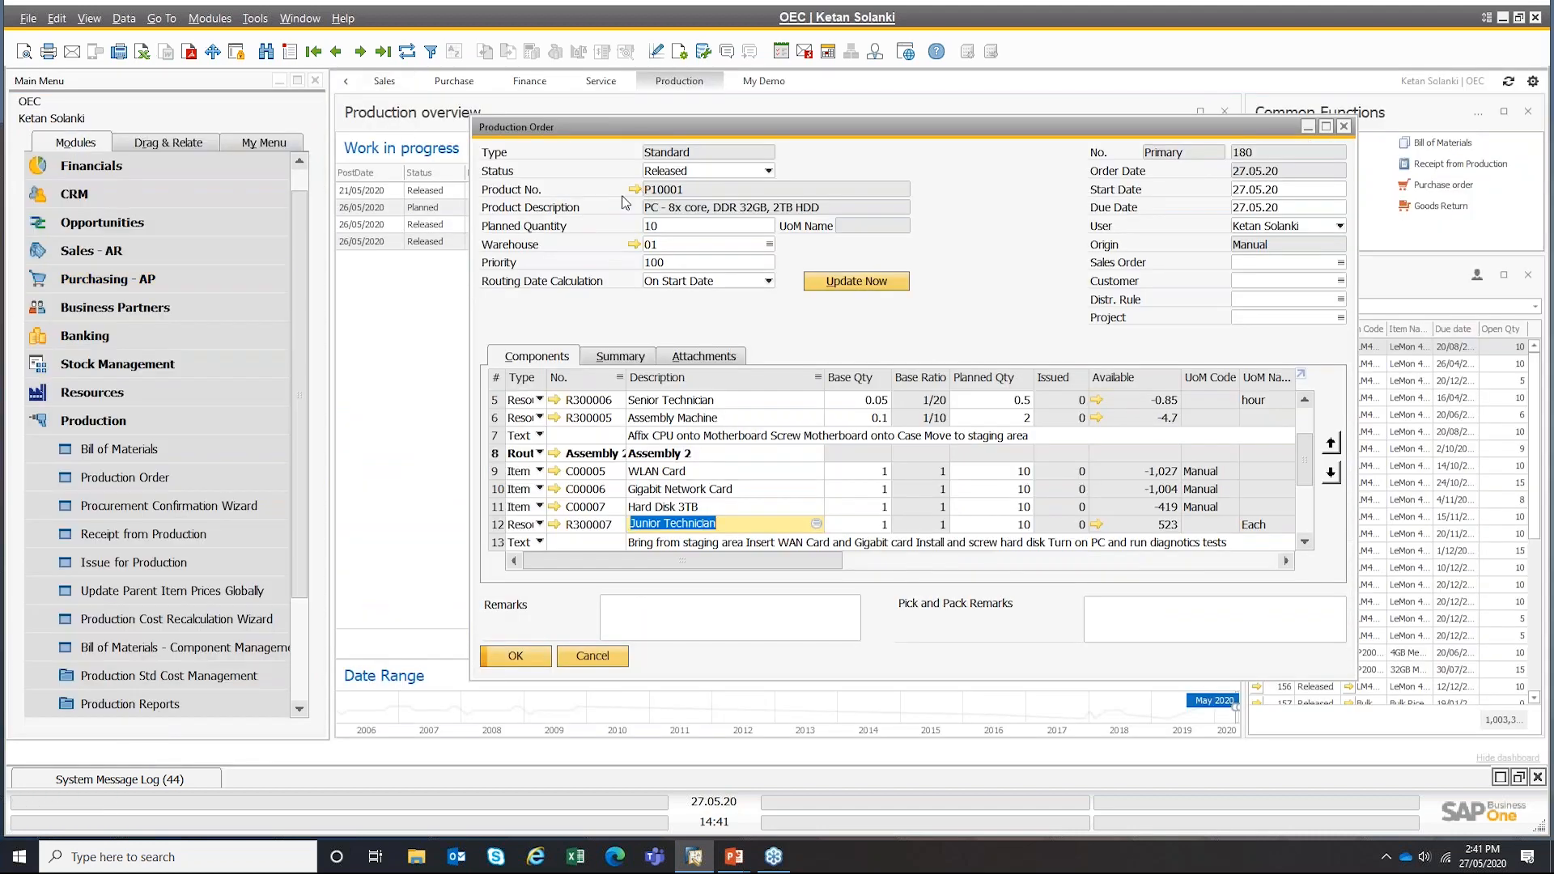
{"action": "left_click", "coordinate": [124, 447]}
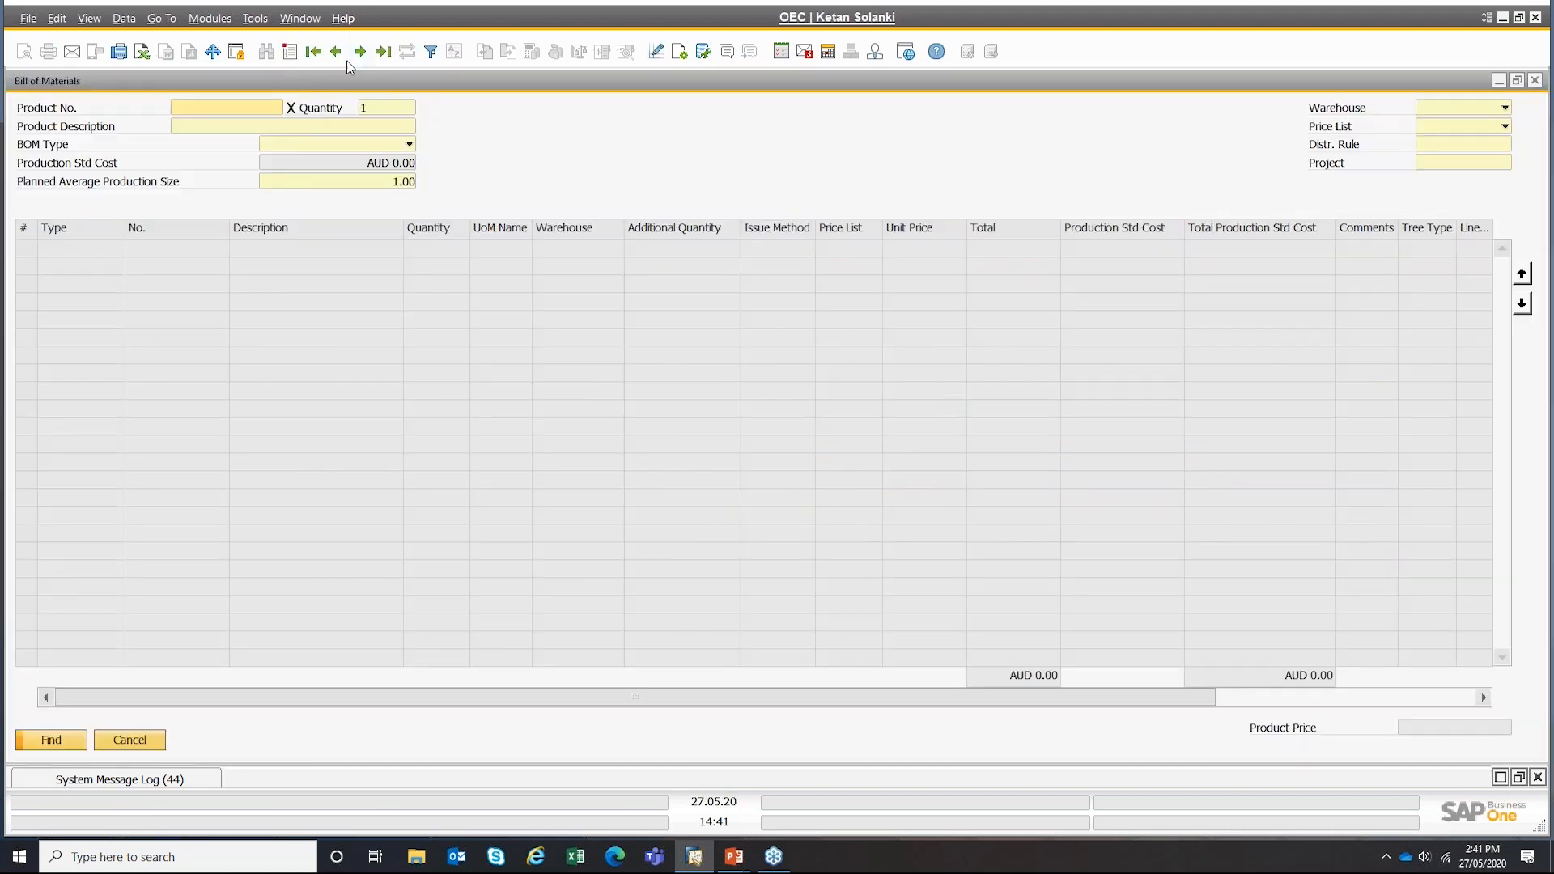
{"action": "type", "text": "p1"}
{"action": "key", "text": "Tab"}
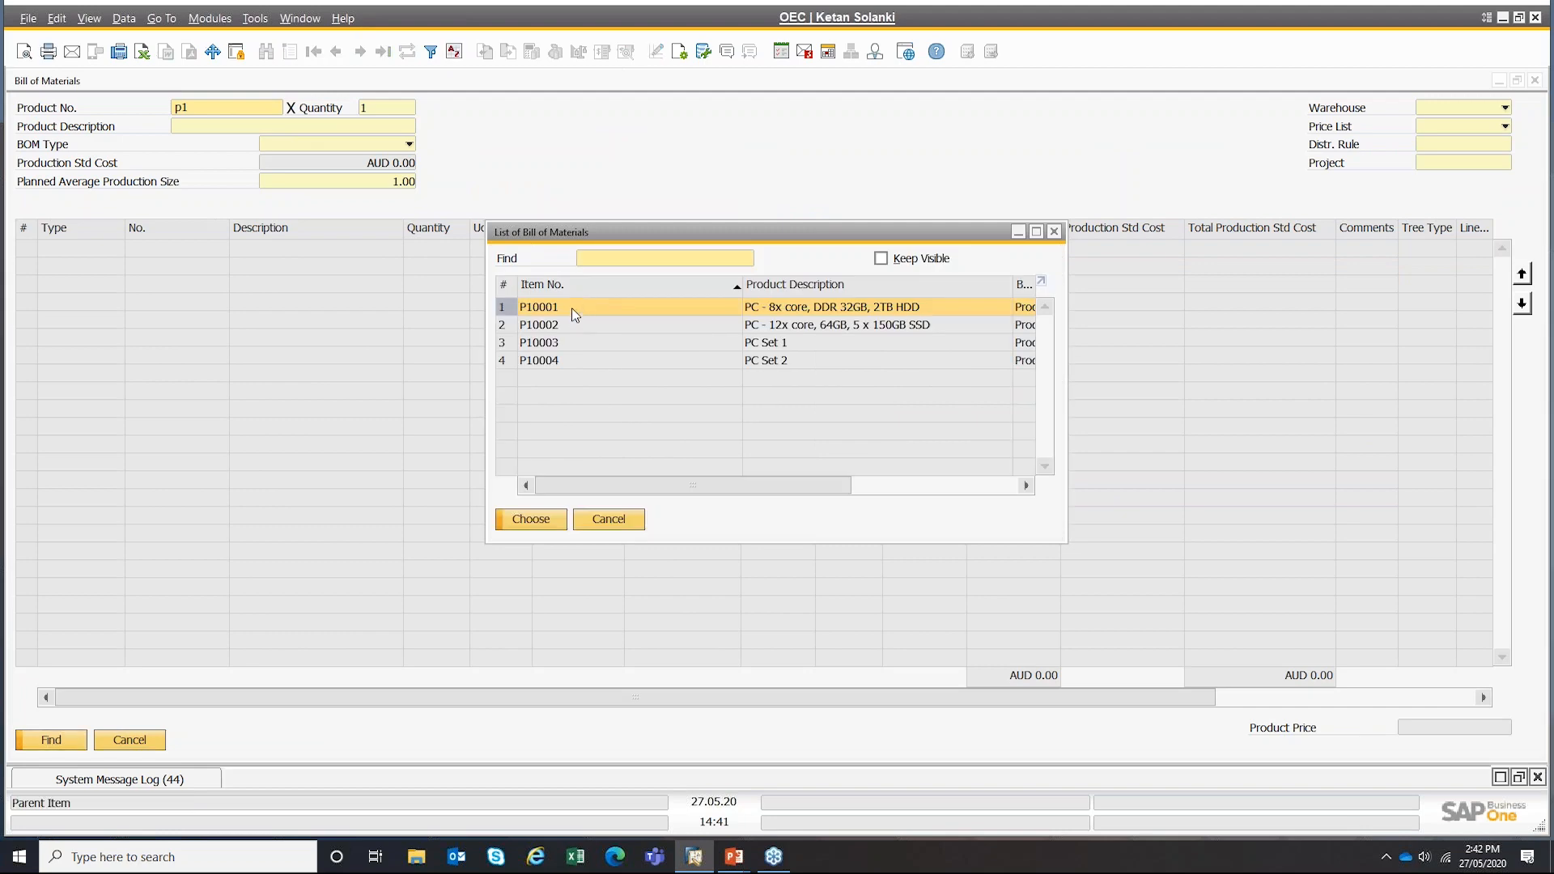
{"action": "double_click", "coordinate": [572, 308]}
- Try changing the Motherboard BTX line's description to "Motherboard BTXv2", and close the bill of materials without saving
{"action": "left_click", "coordinate": [338, 266]}
{"action": "left_click", "coordinate": [337, 266]}
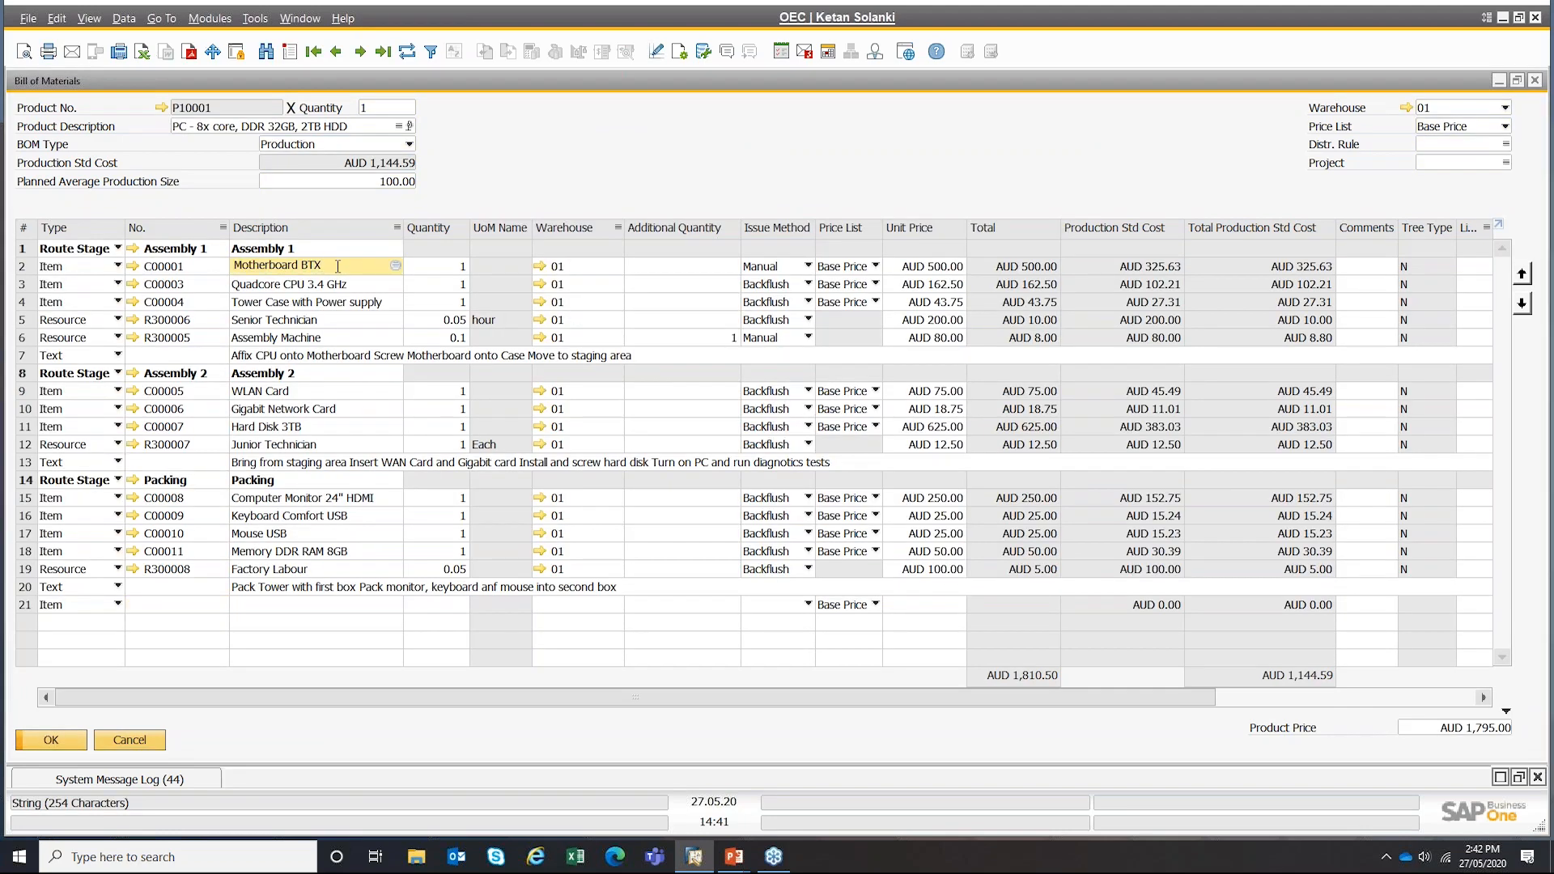
{"action": "type", "text": "v2"}
{"action": "key", "text": "Tab"}
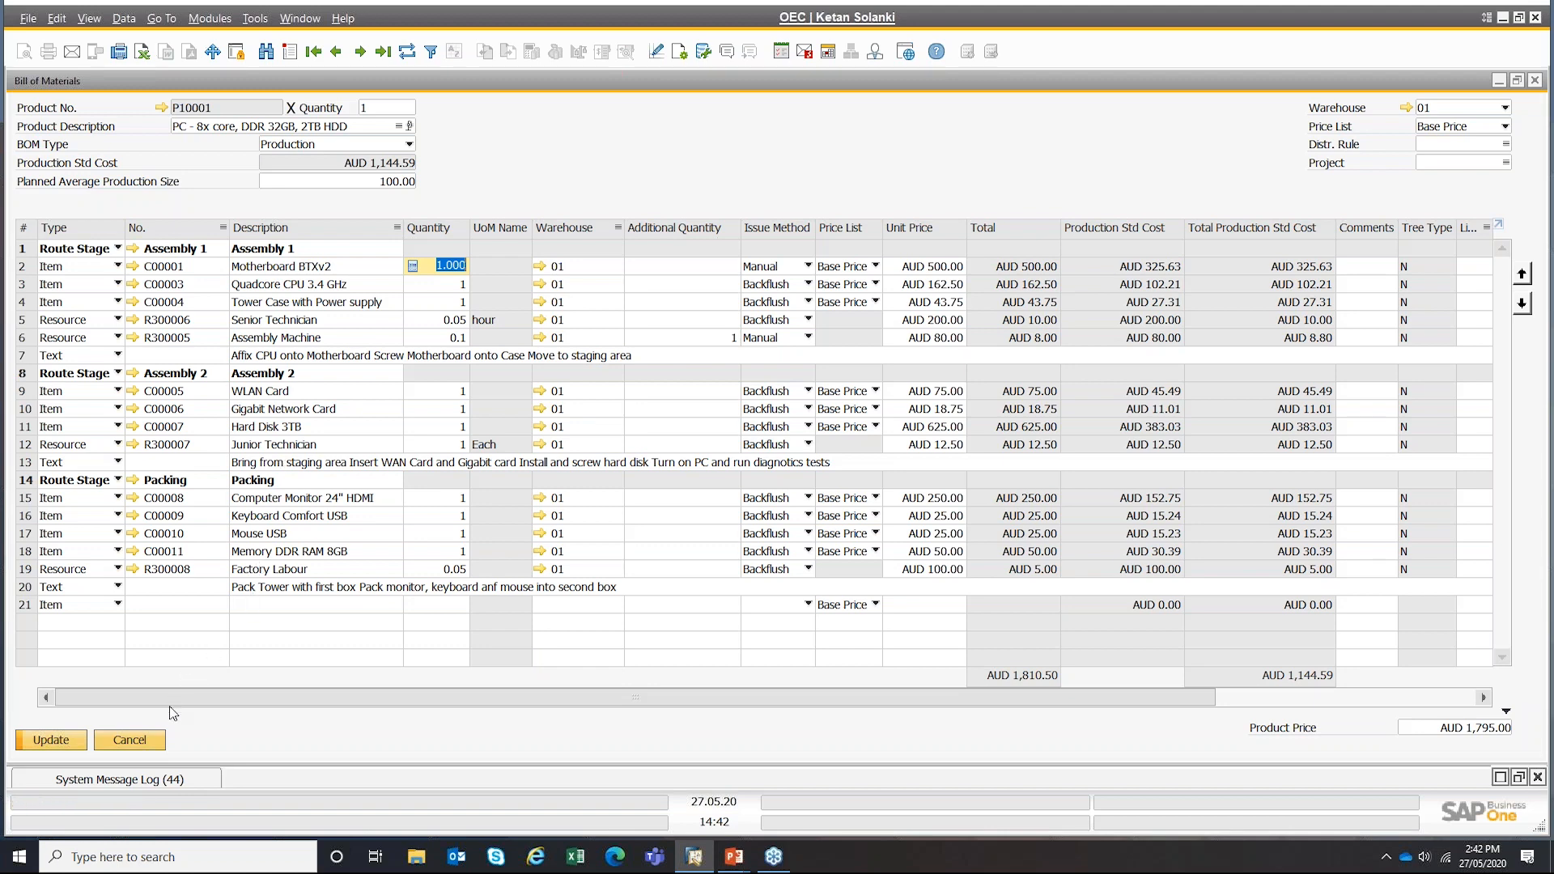
{"action": "left_click", "coordinate": [142, 740]}
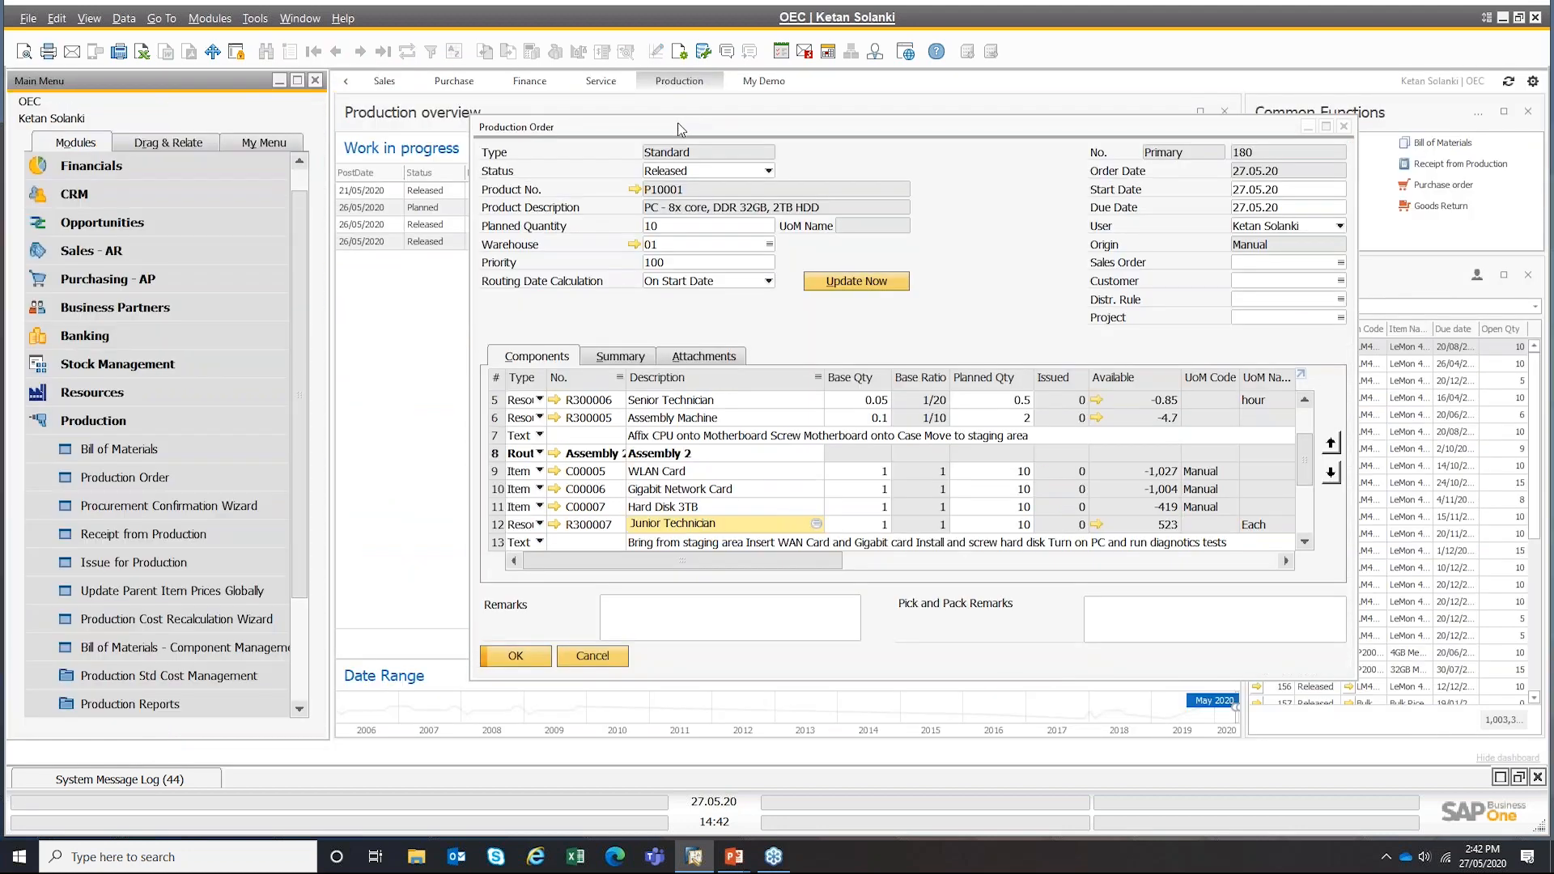
- Examine the production order's production times, resource allocation, and base and planned quantities for Senior Technician and Assembly Machine
{"action": "double_click", "coordinate": [678, 127]}
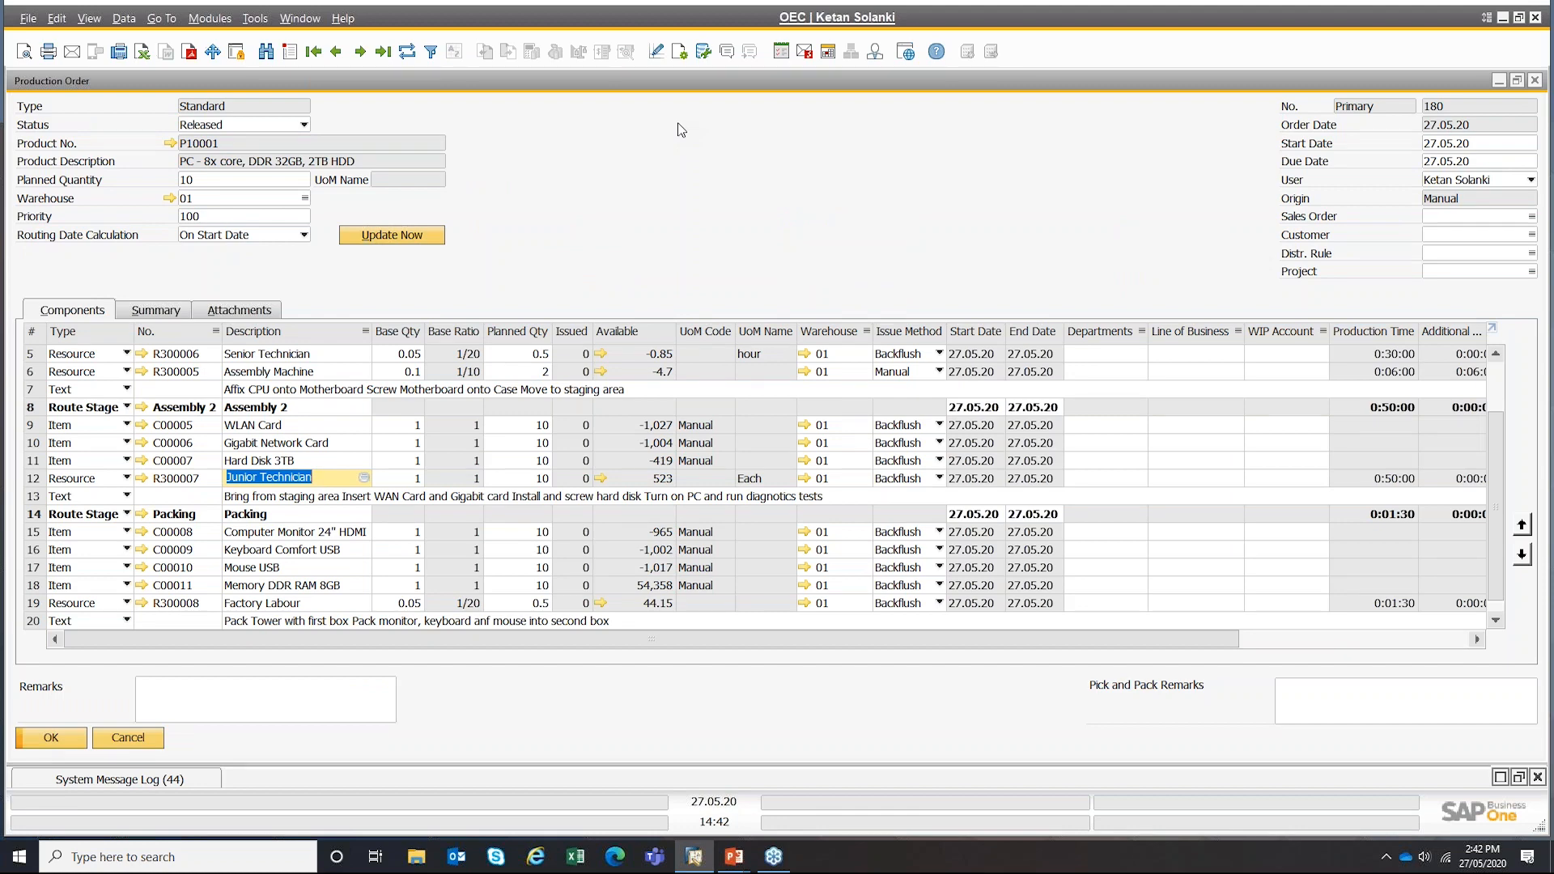
{"action": "left_click_drag", "start_coordinate": [340, 636], "coordinate": [473, 641]}
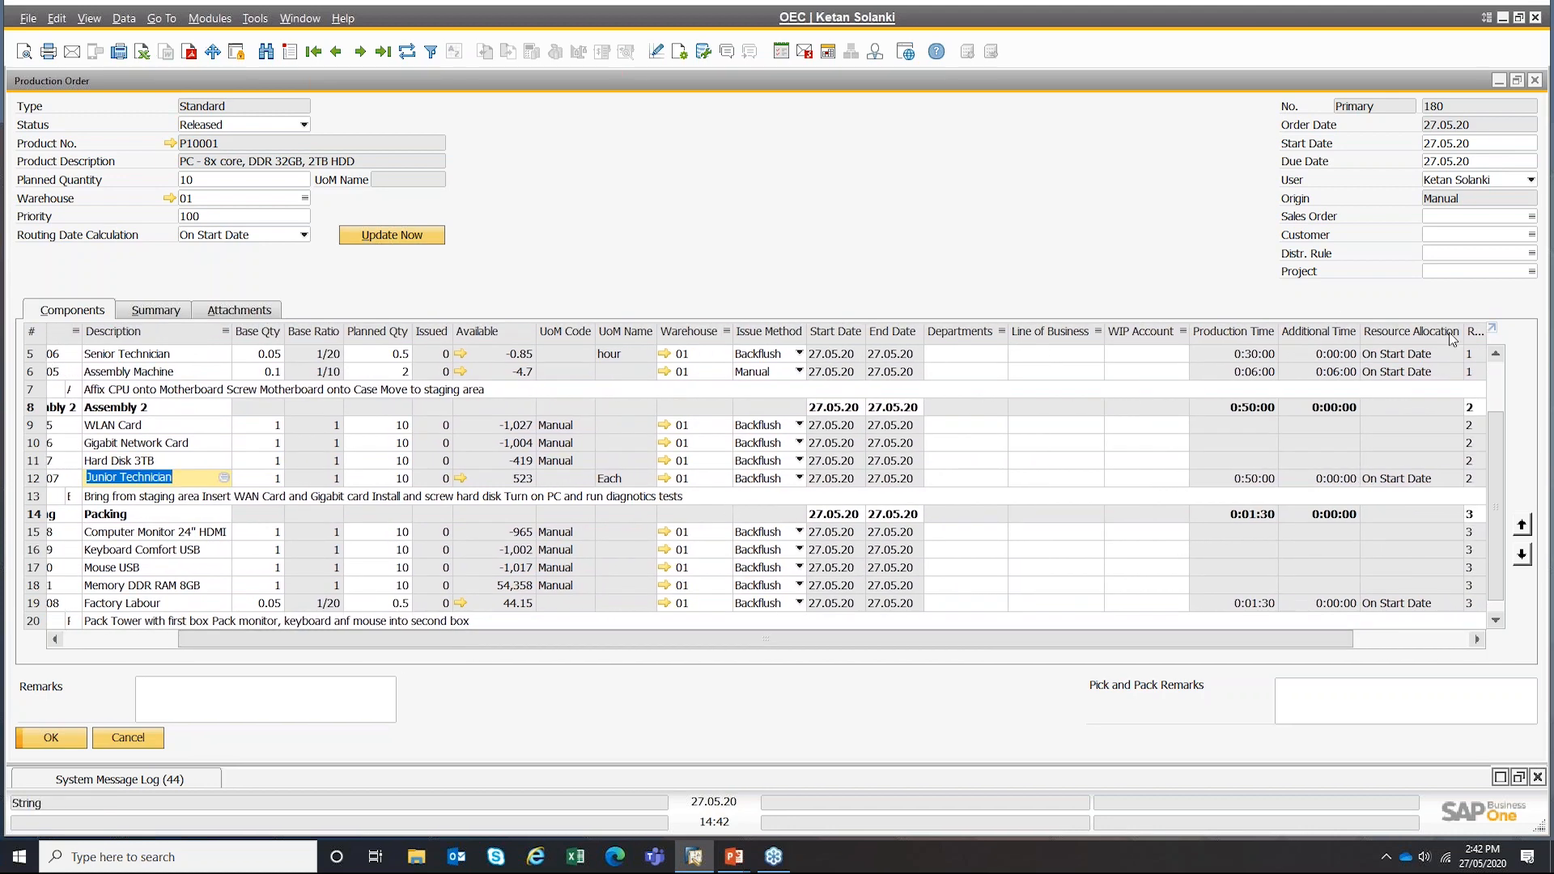
{"action": "left_click", "coordinate": [1494, 372]}
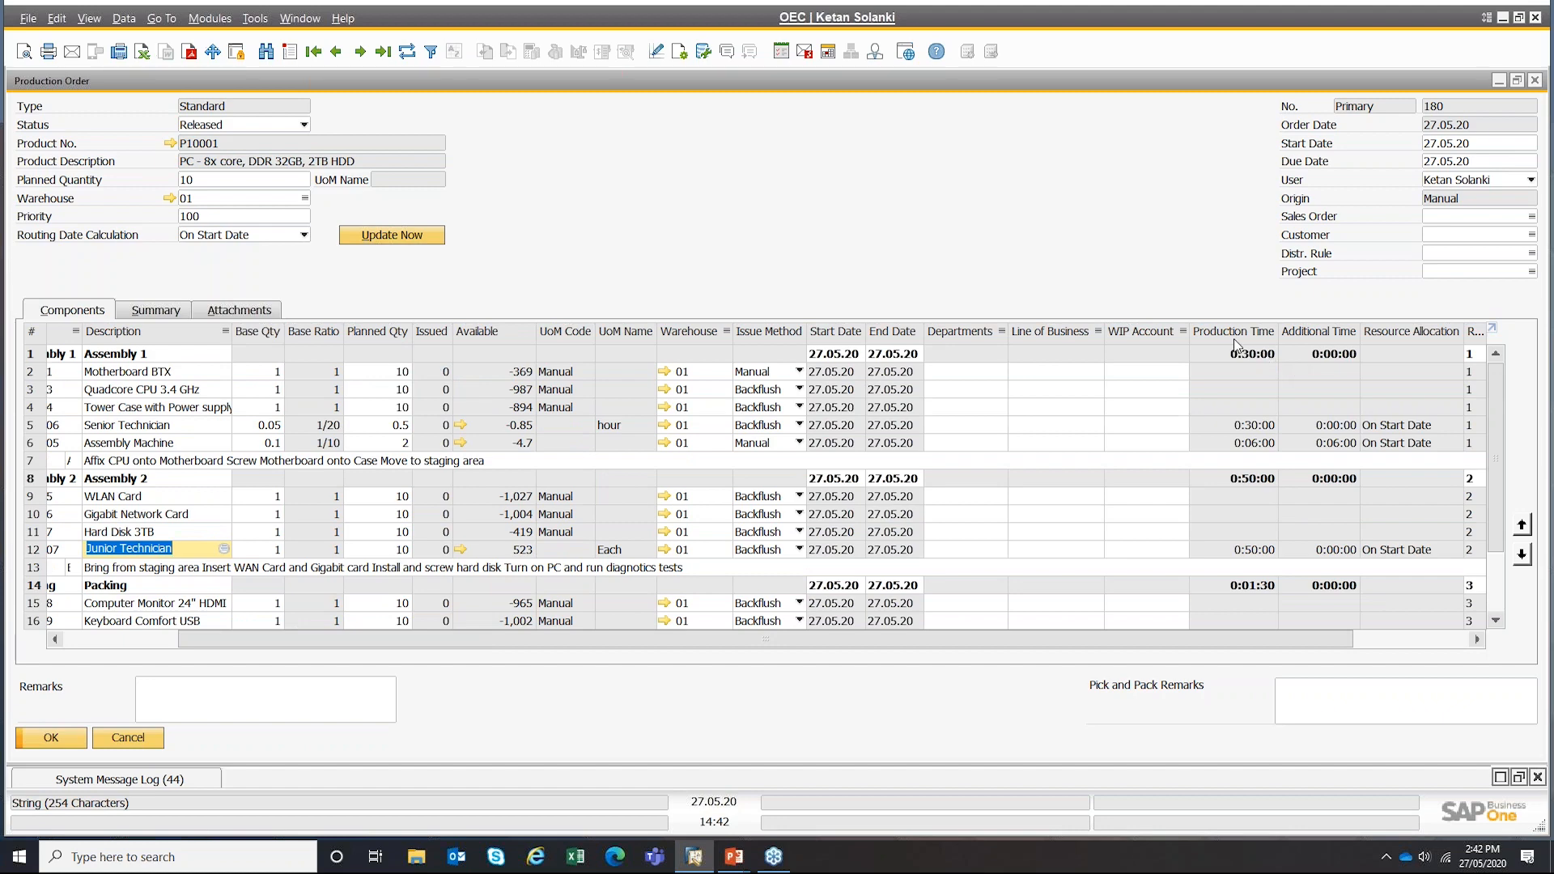
{"action": "left_click", "coordinate": [258, 426]}
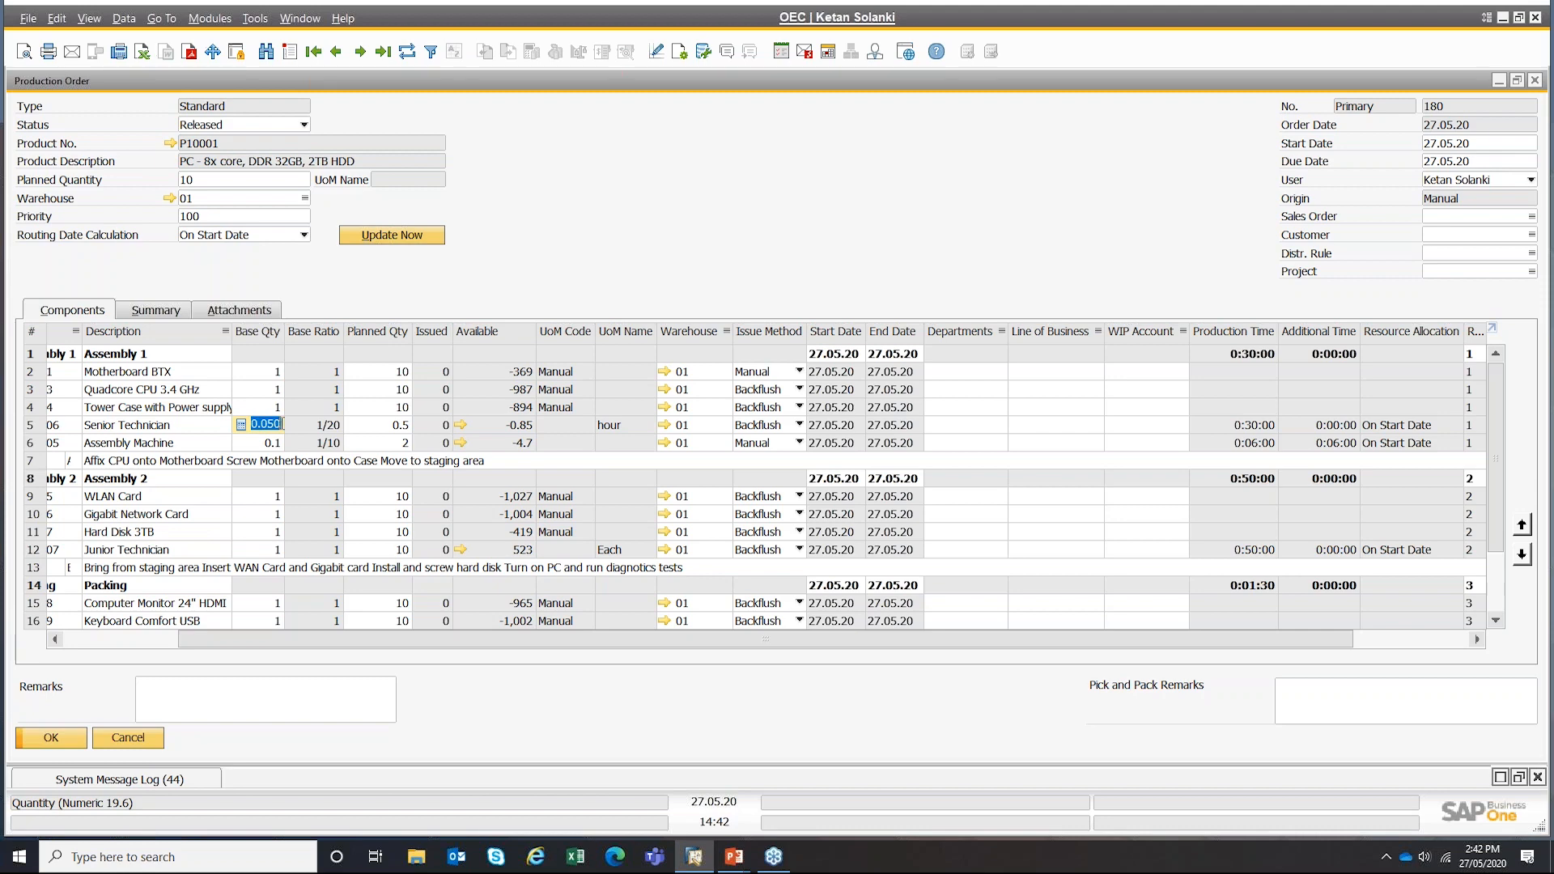
{"action": "key", "text": "Tab"}
{"action": "key", "text": "Tab"}
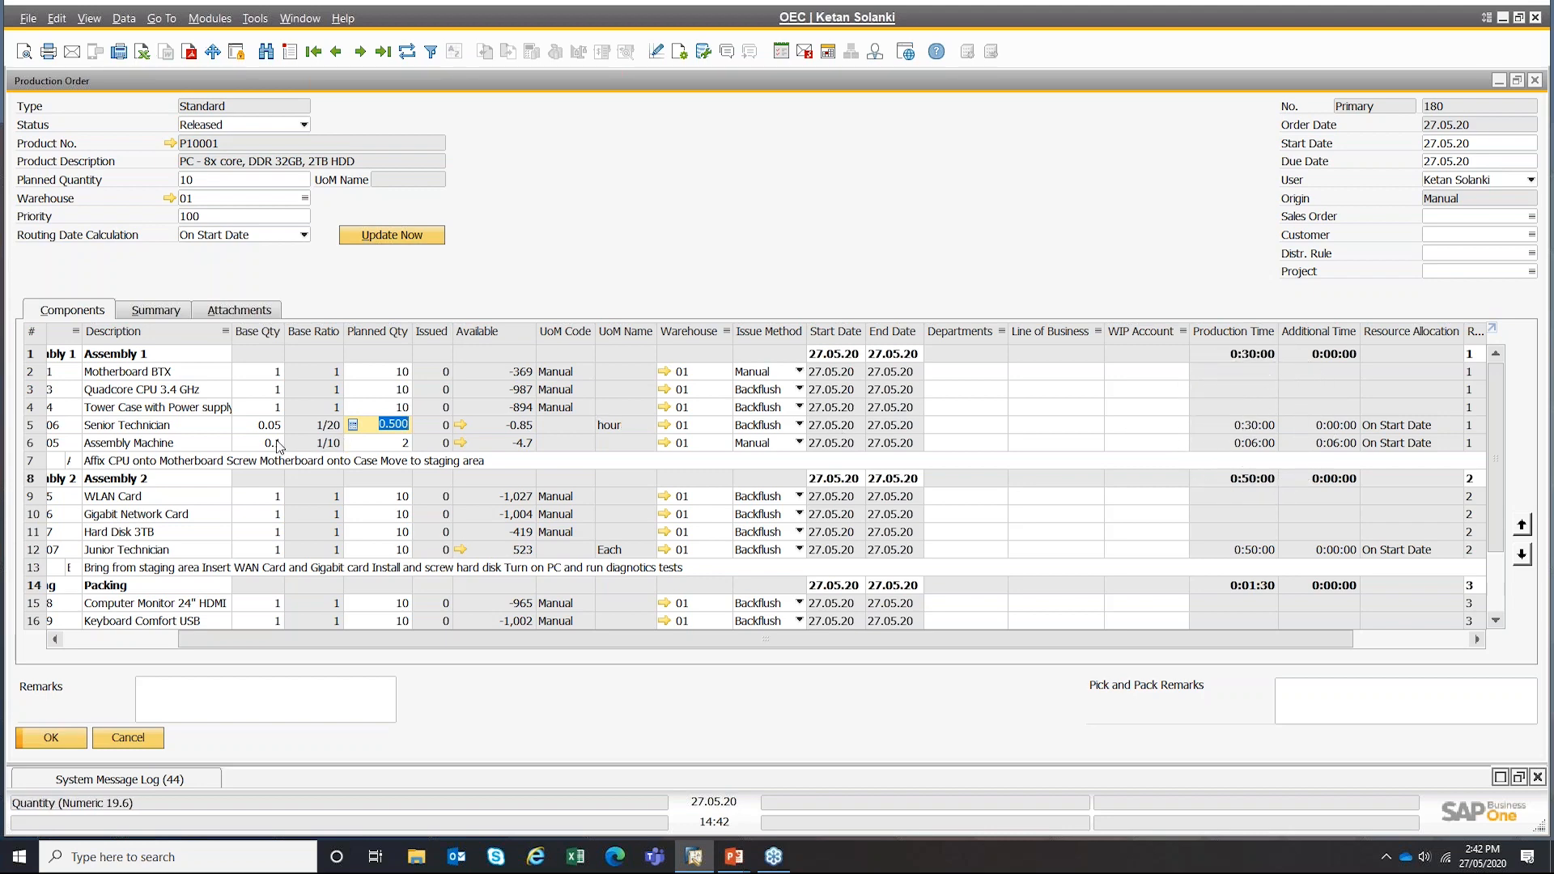
{"action": "left_click", "coordinate": [406, 444]}
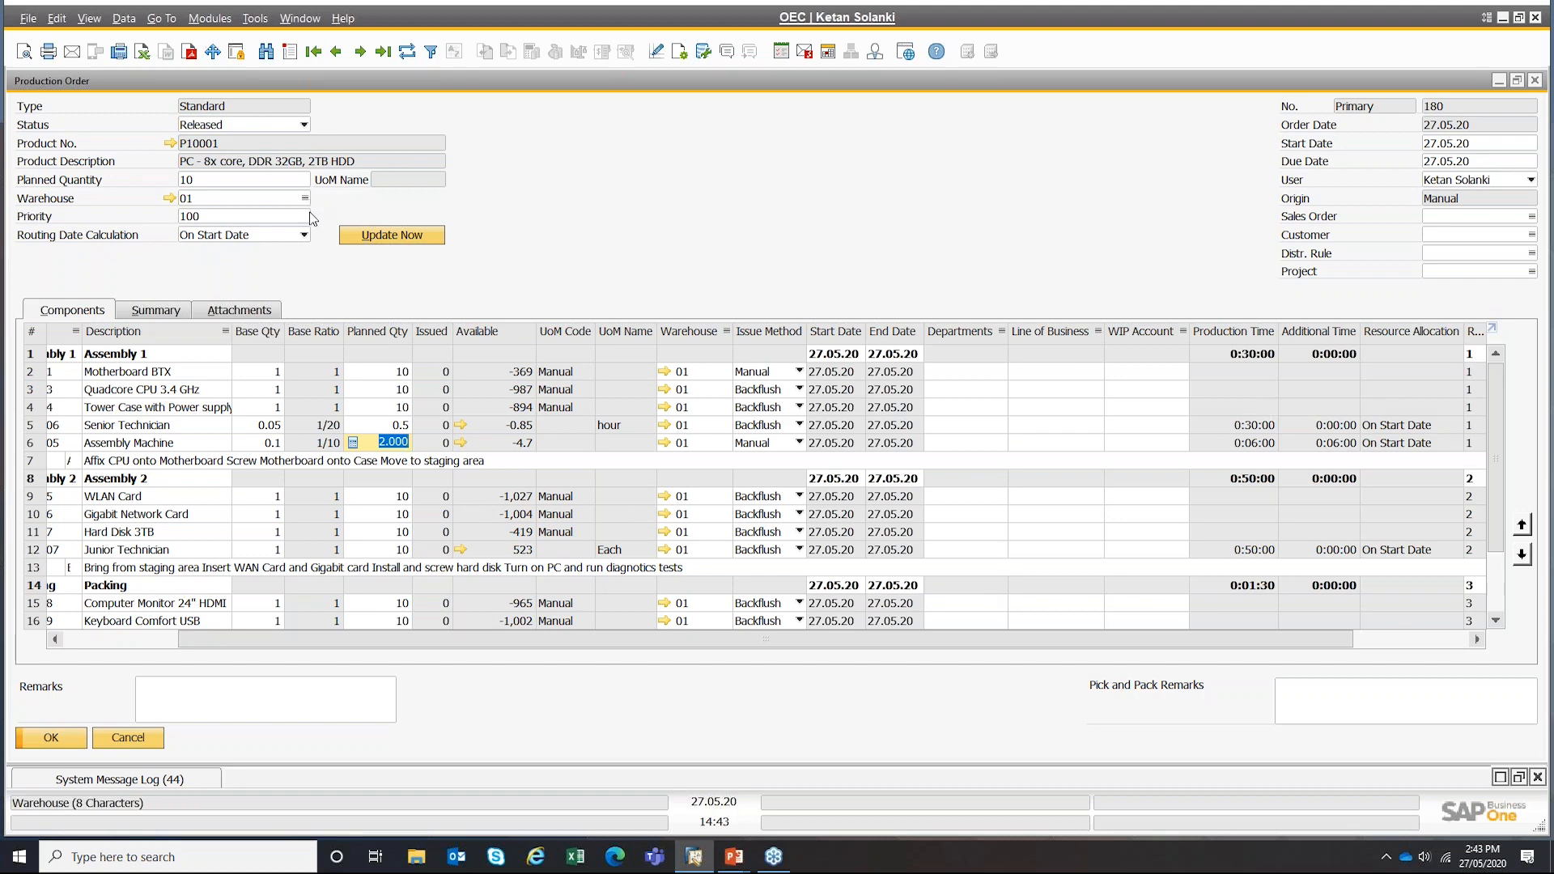
{"action": "left_click_drag", "start_coordinate": [406, 635], "coordinate": [430, 656]}
{"action": "left_click", "coordinate": [237, 443]}
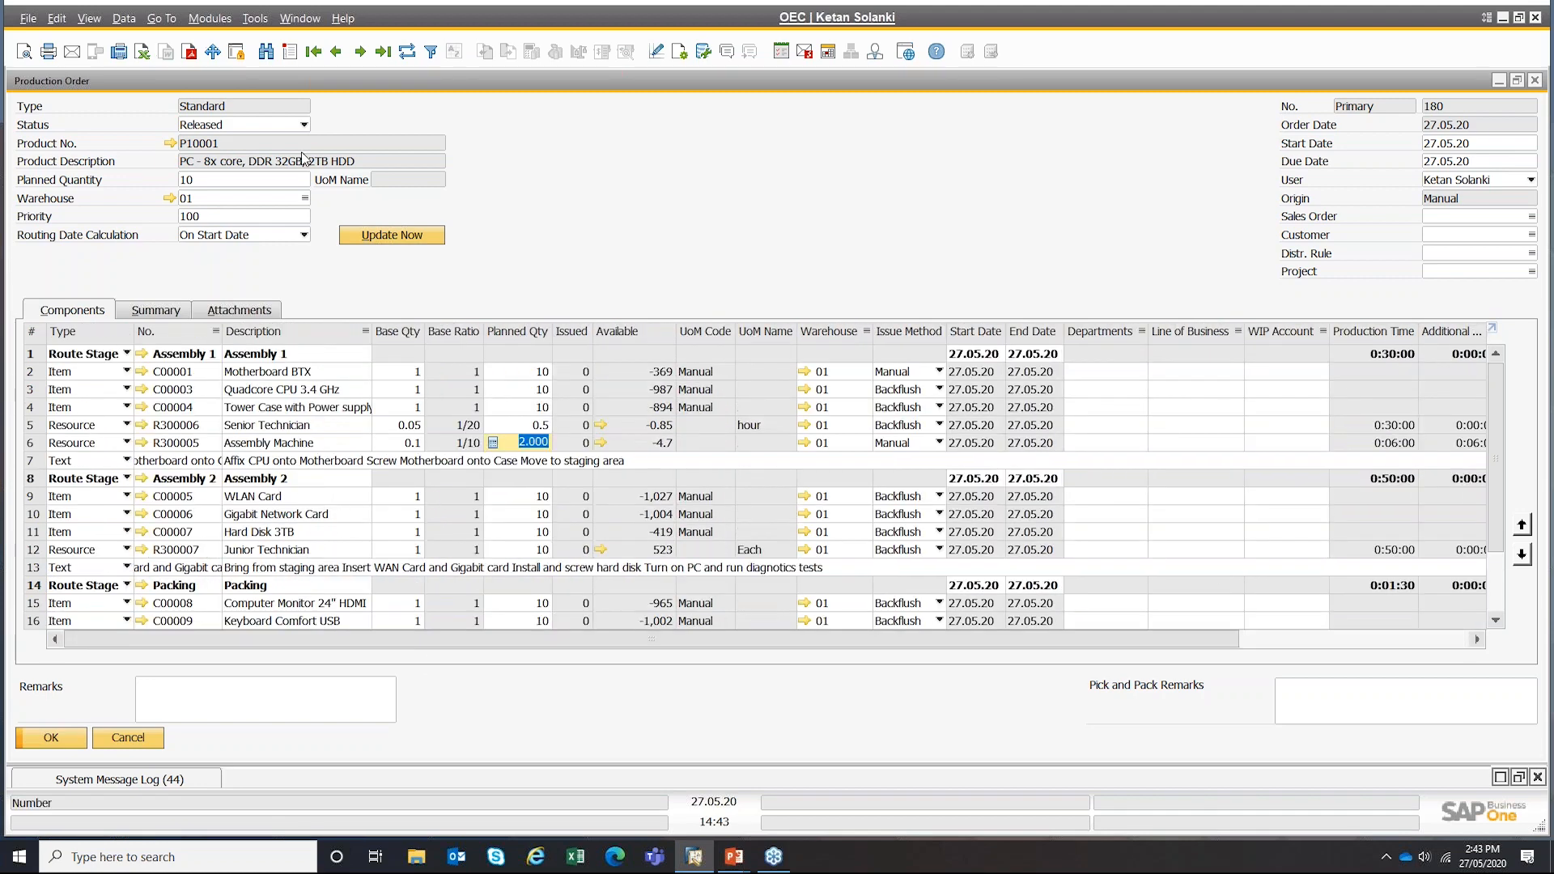
- Set the routing date calculation to Start Date Forwards and update the start and end dates and resource allocation
{"action": "left_click", "coordinate": [274, 236]}
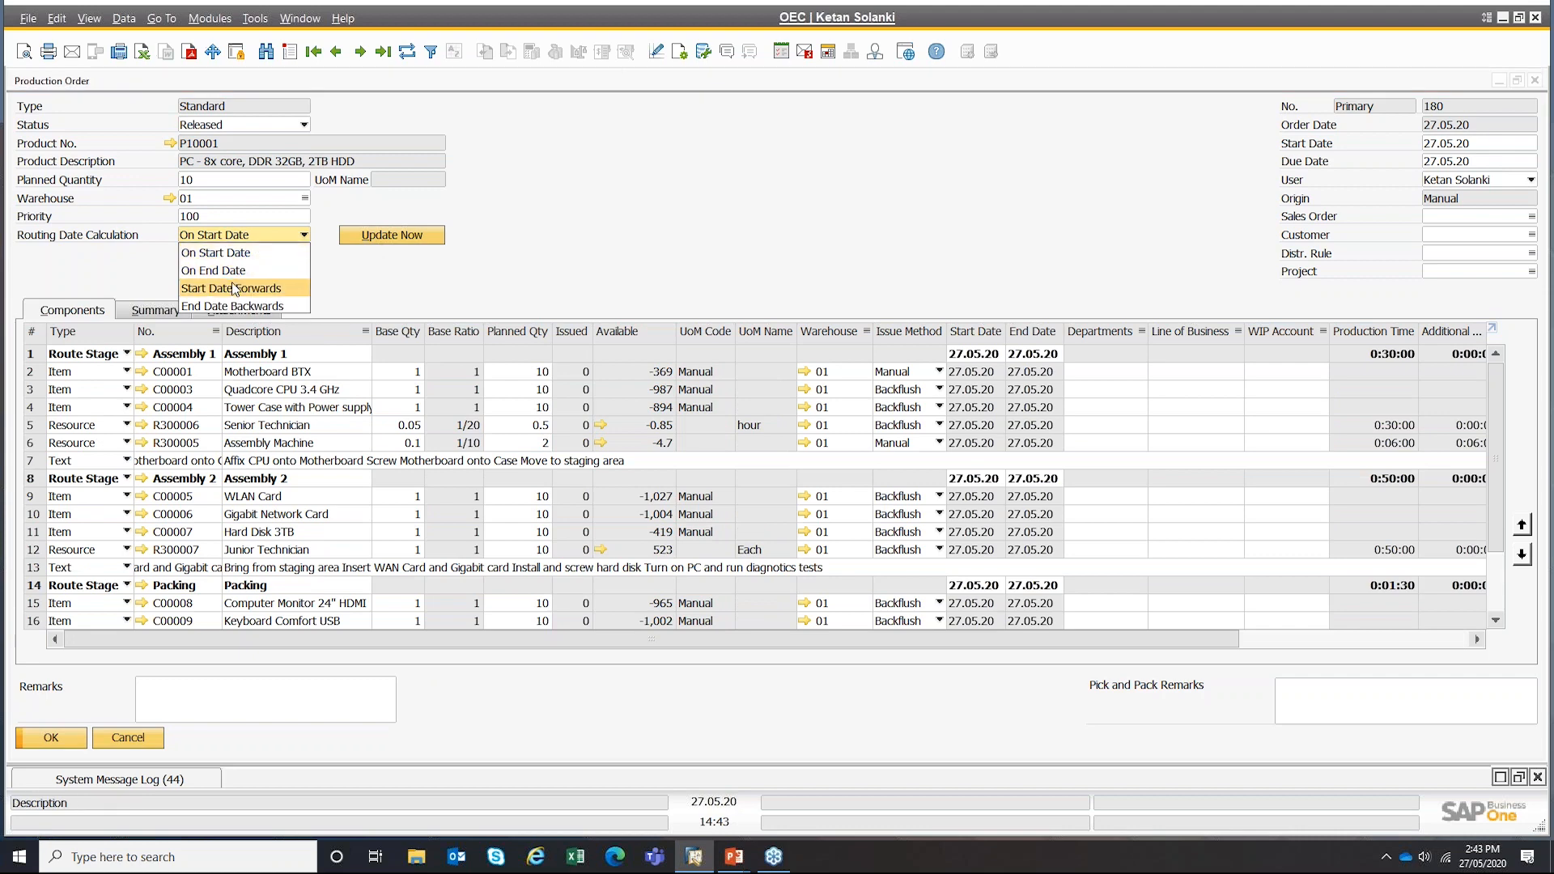
{"action": "left_click", "coordinate": [234, 288]}
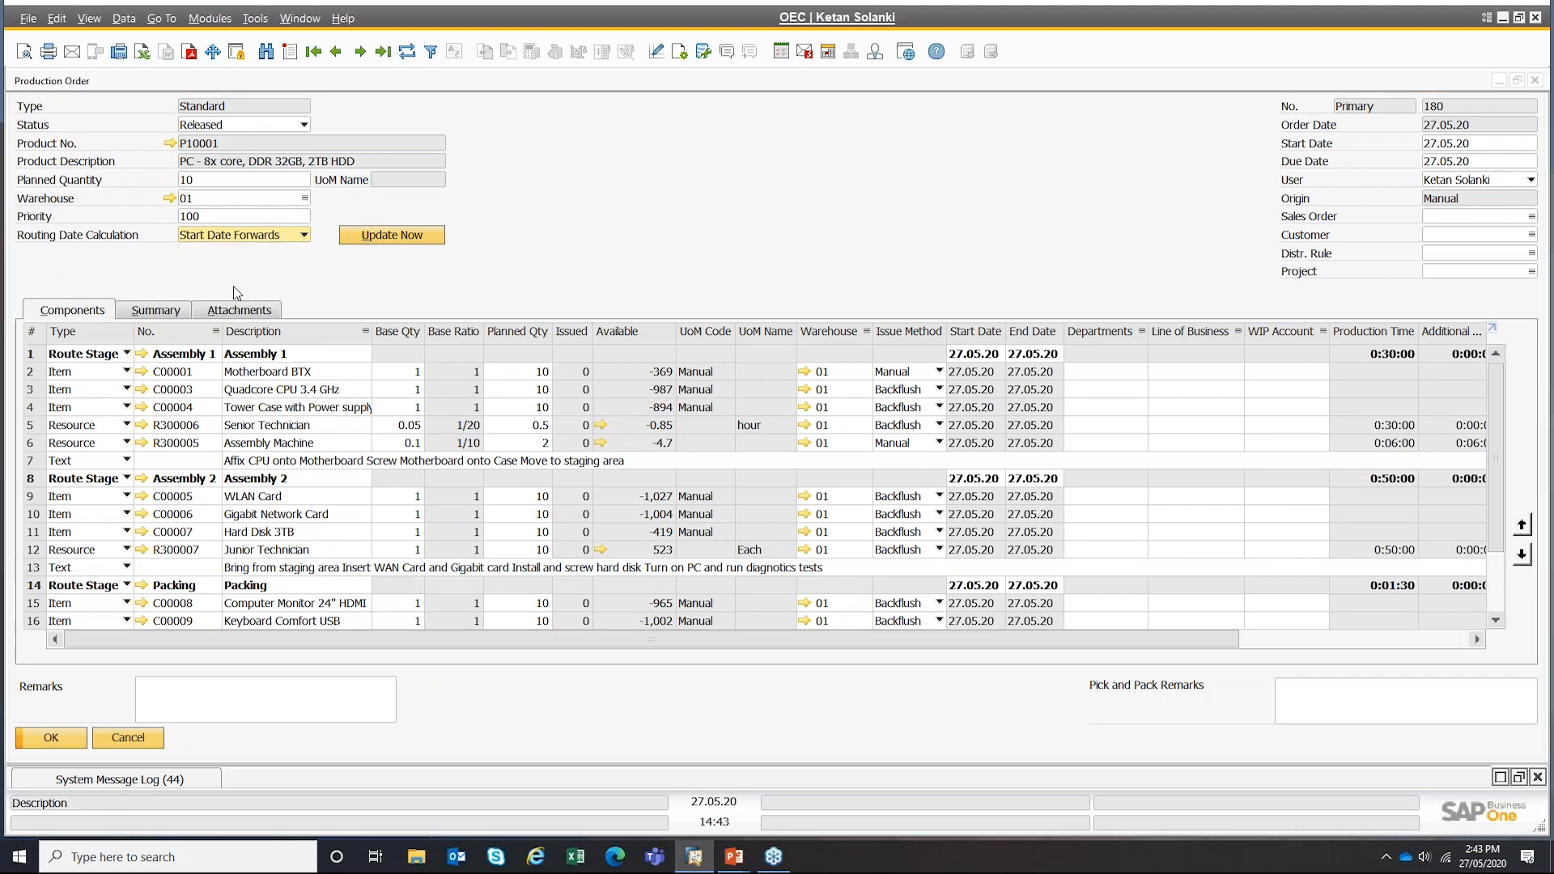
{"action": "left_click", "coordinate": [410, 234]}
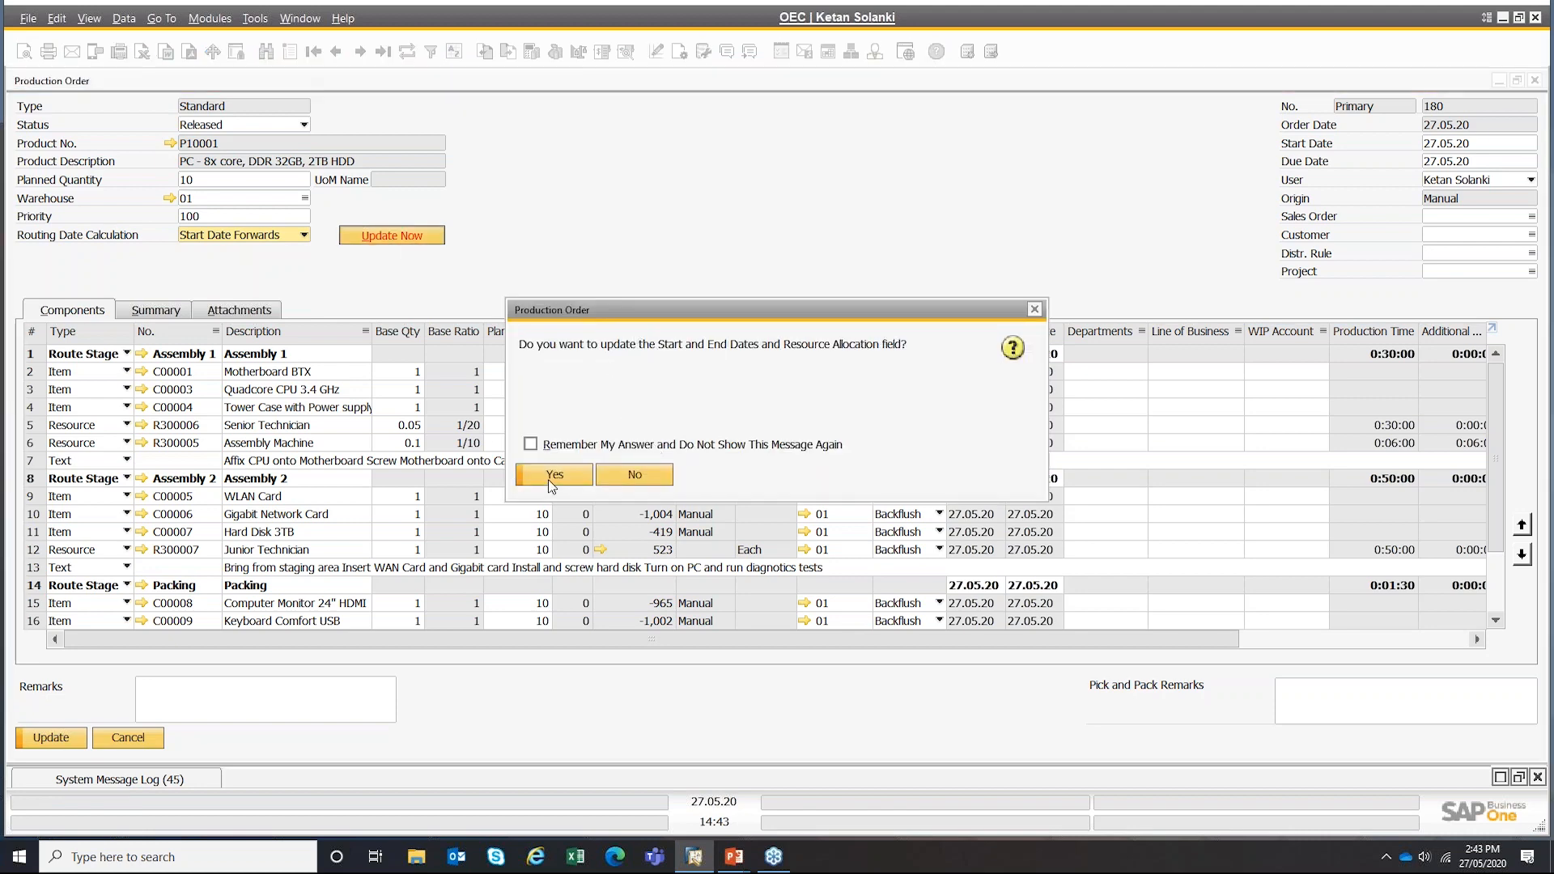
{"action": "left_click", "coordinate": [549, 477]}
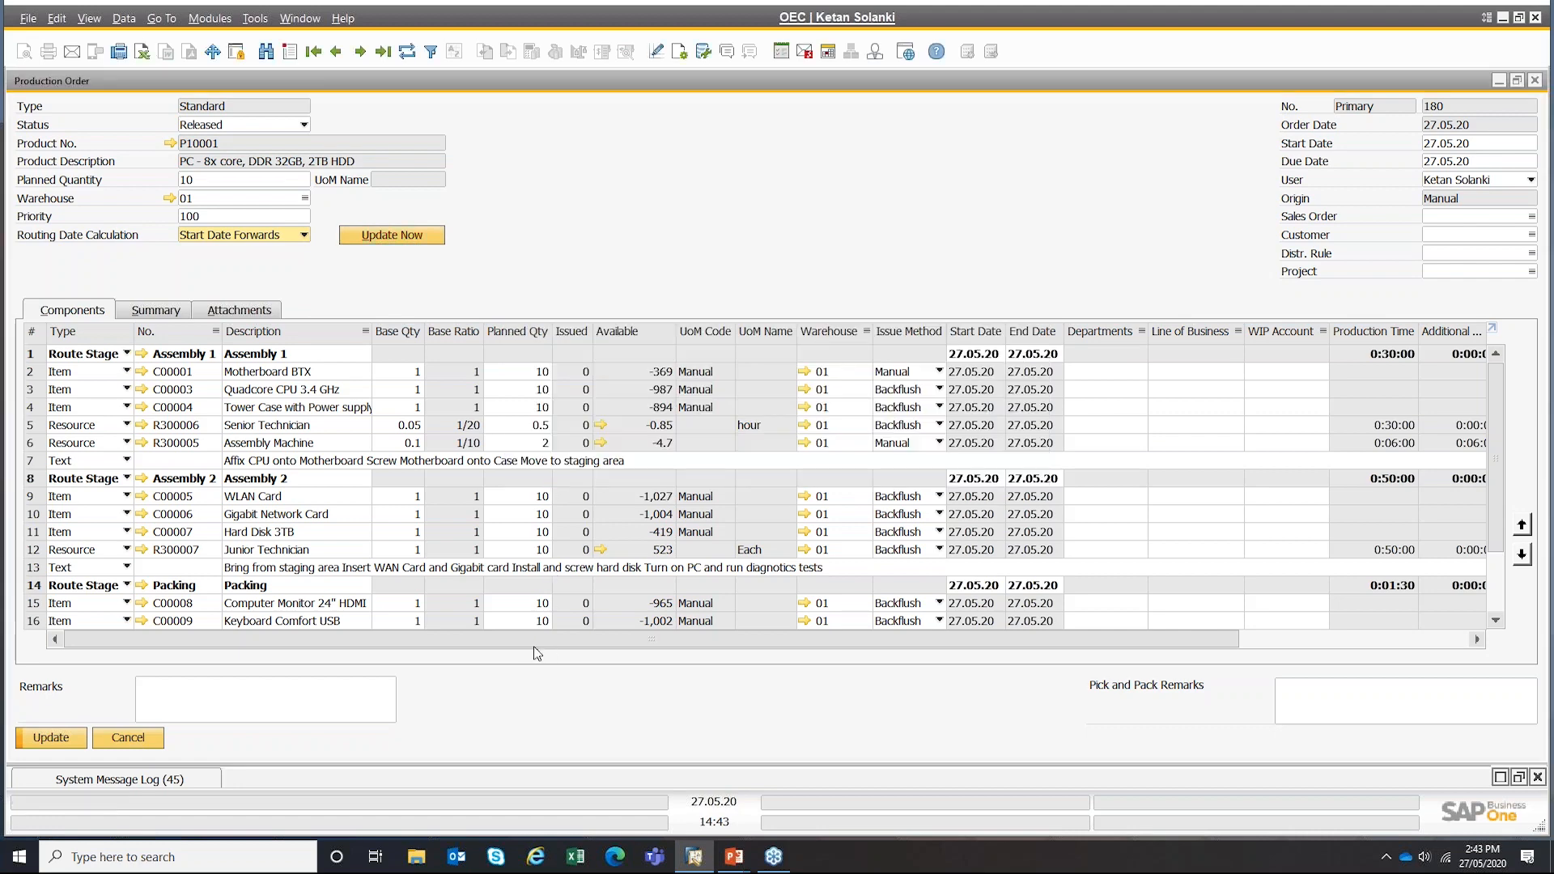
- Check the start and end dates of the Assembly 1 route stage
{"action": "left_click_drag", "start_coordinate": [387, 638], "coordinate": [395, 575]}
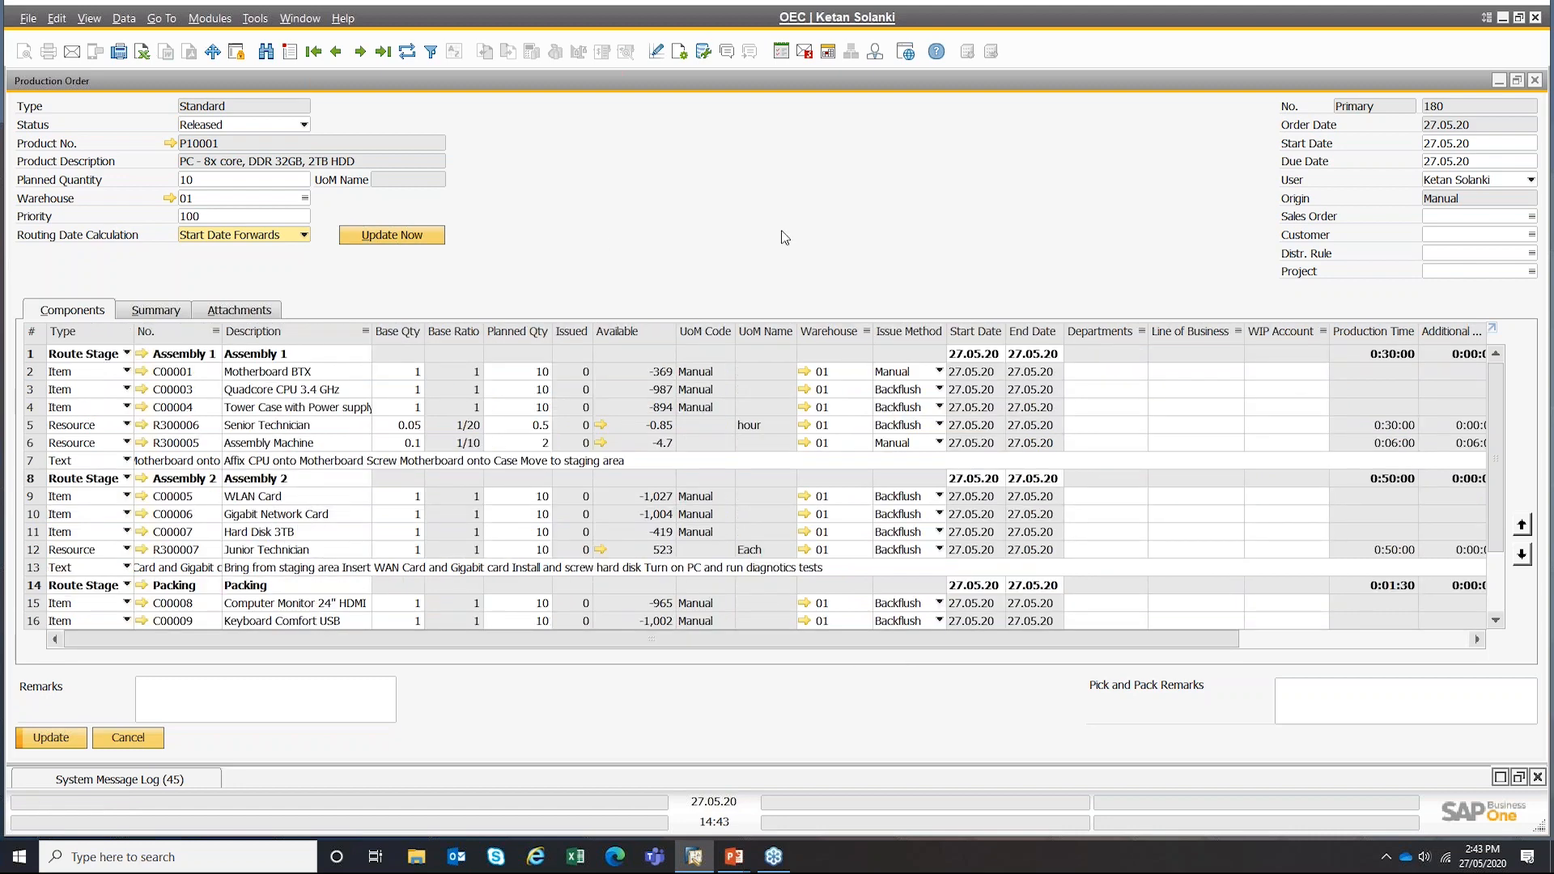
{"action": "left_click", "coordinate": [993, 353]}
{"action": "left_click", "coordinate": [1014, 356]}
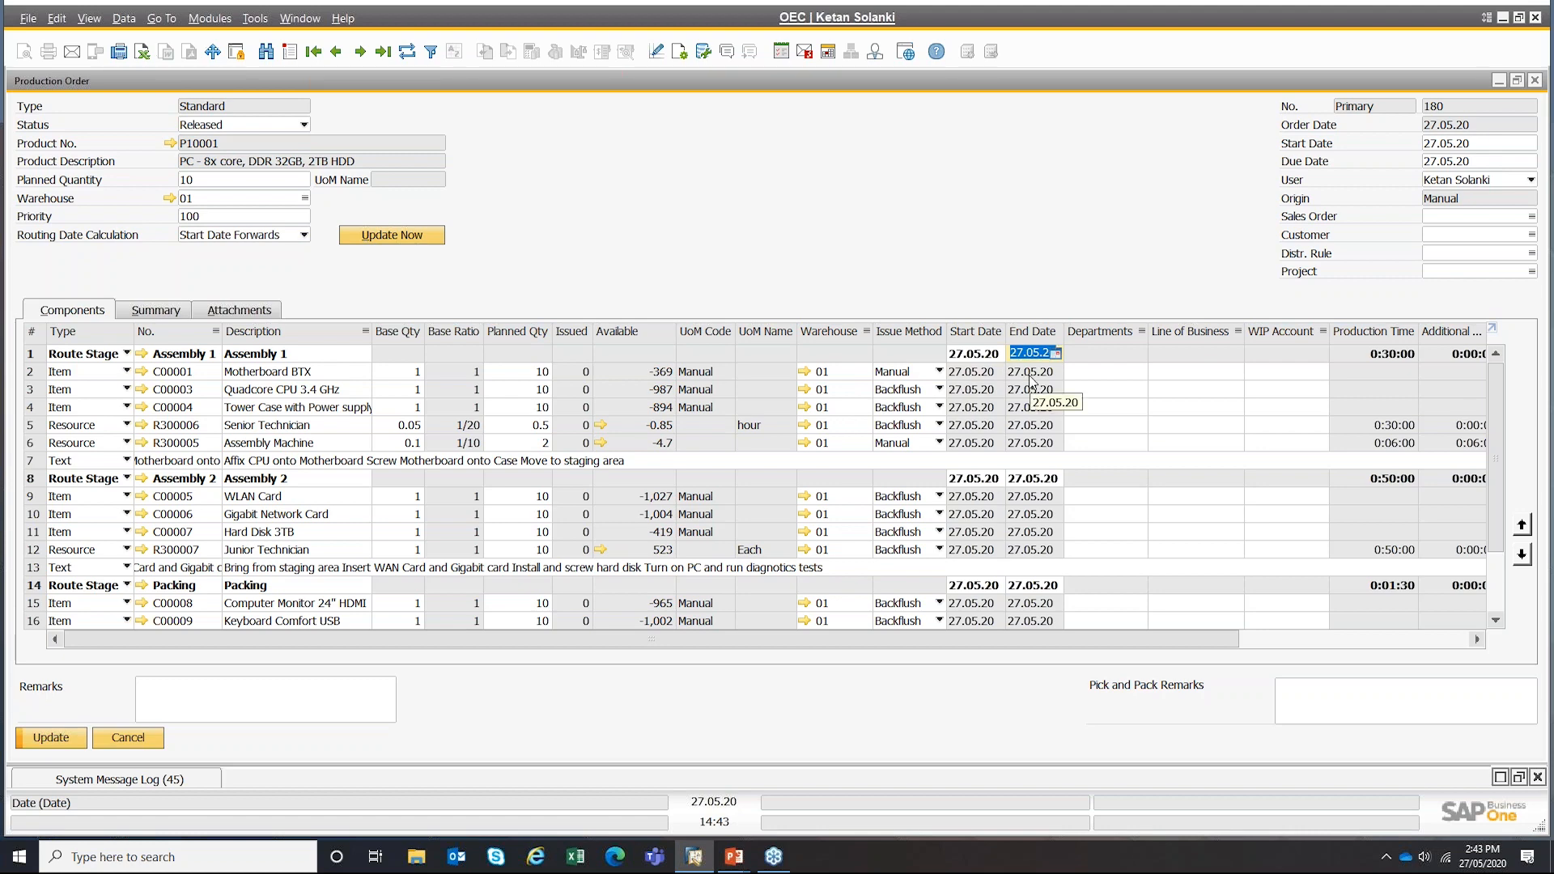
- Set the production order's planned quantity to 1,000 and update the start and end dates and resource allocation
{"action": "left_click", "coordinate": [235, 179]}
{"action": "type", "text": "1,00"}
{"action": "type", "text": "0"}
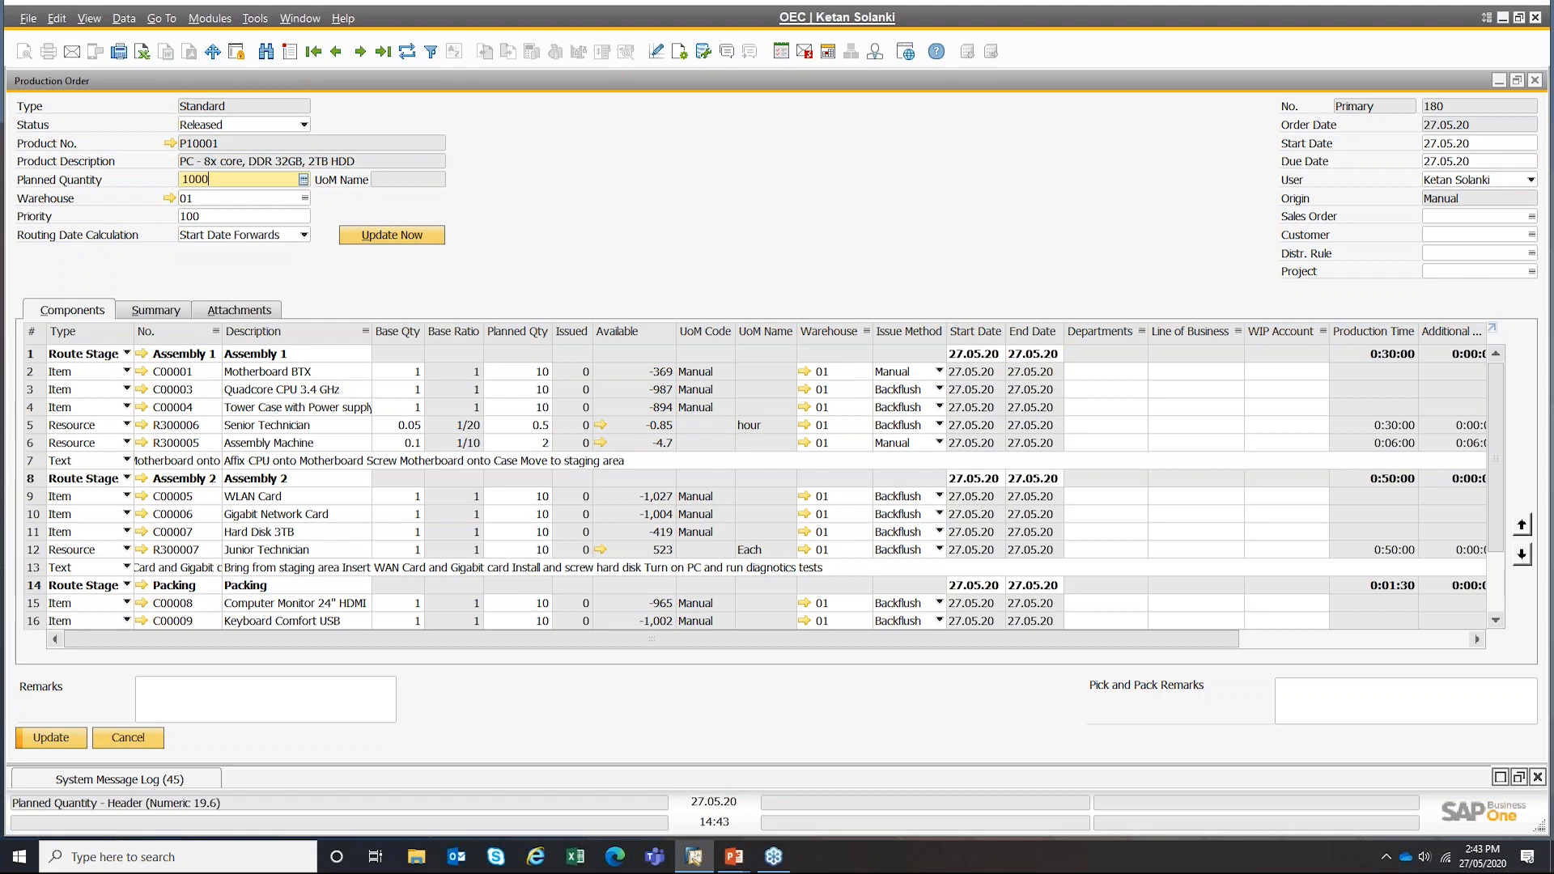
{"action": "key", "text": "Tab"}
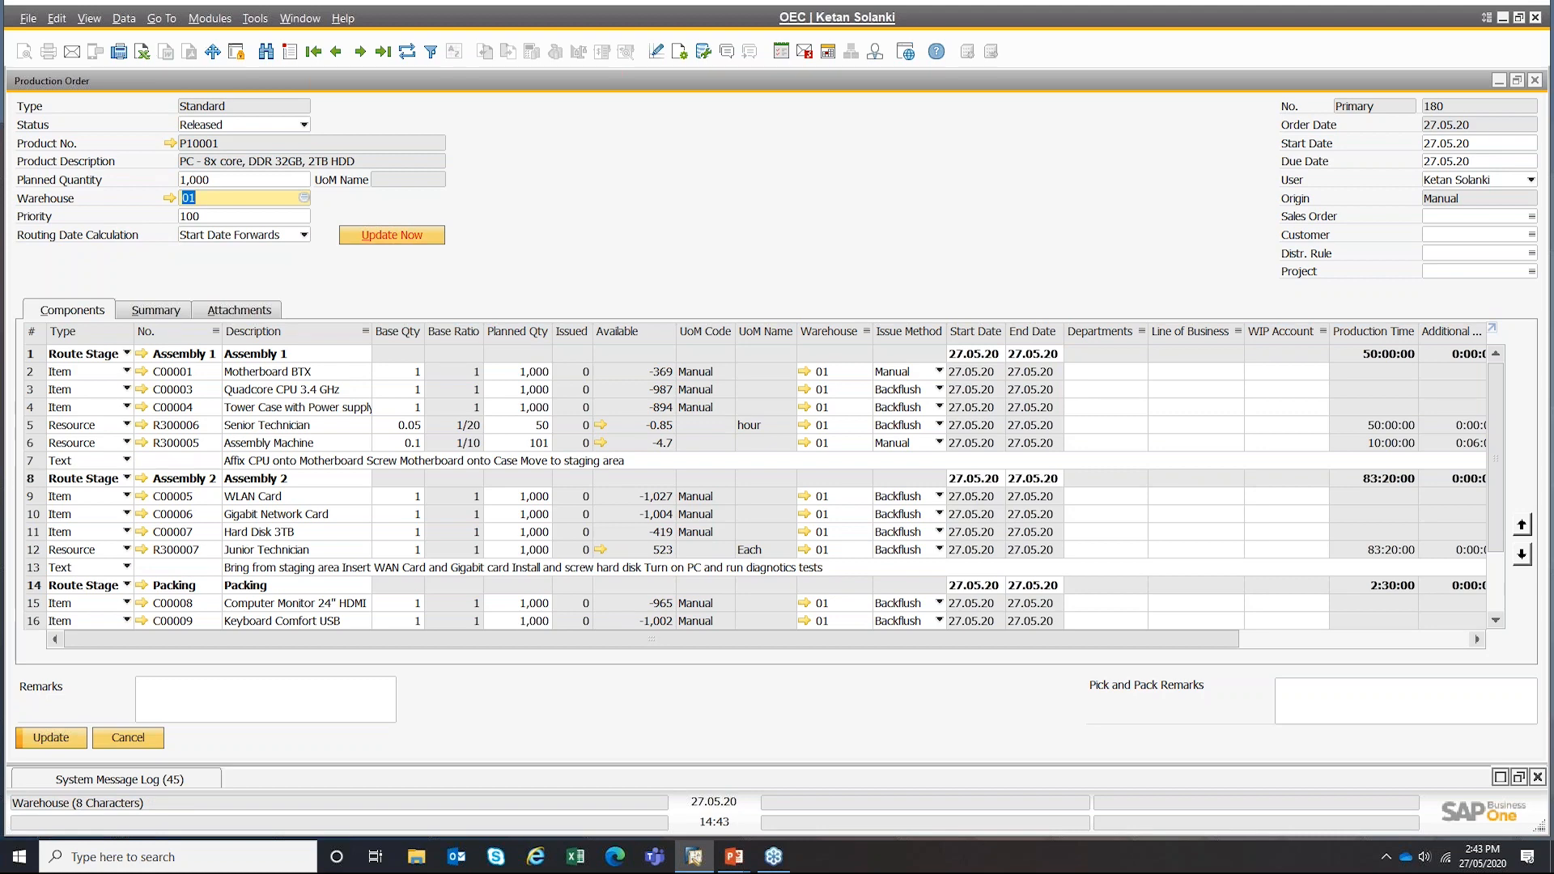
{"action": "left_click", "coordinate": [382, 235]}
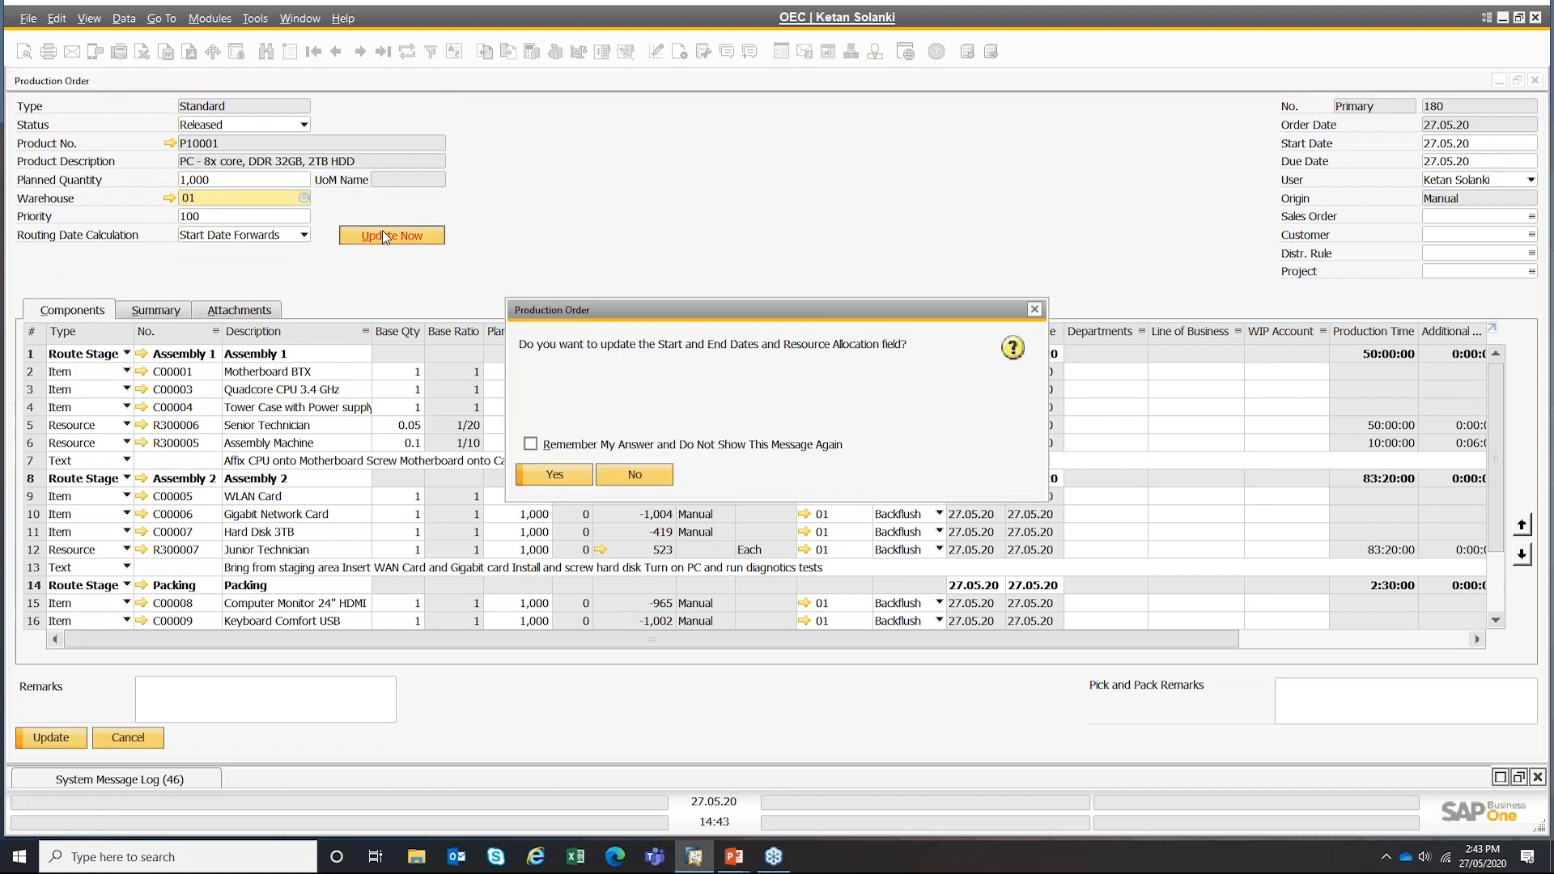
{"action": "left_click", "coordinate": [554, 474]}
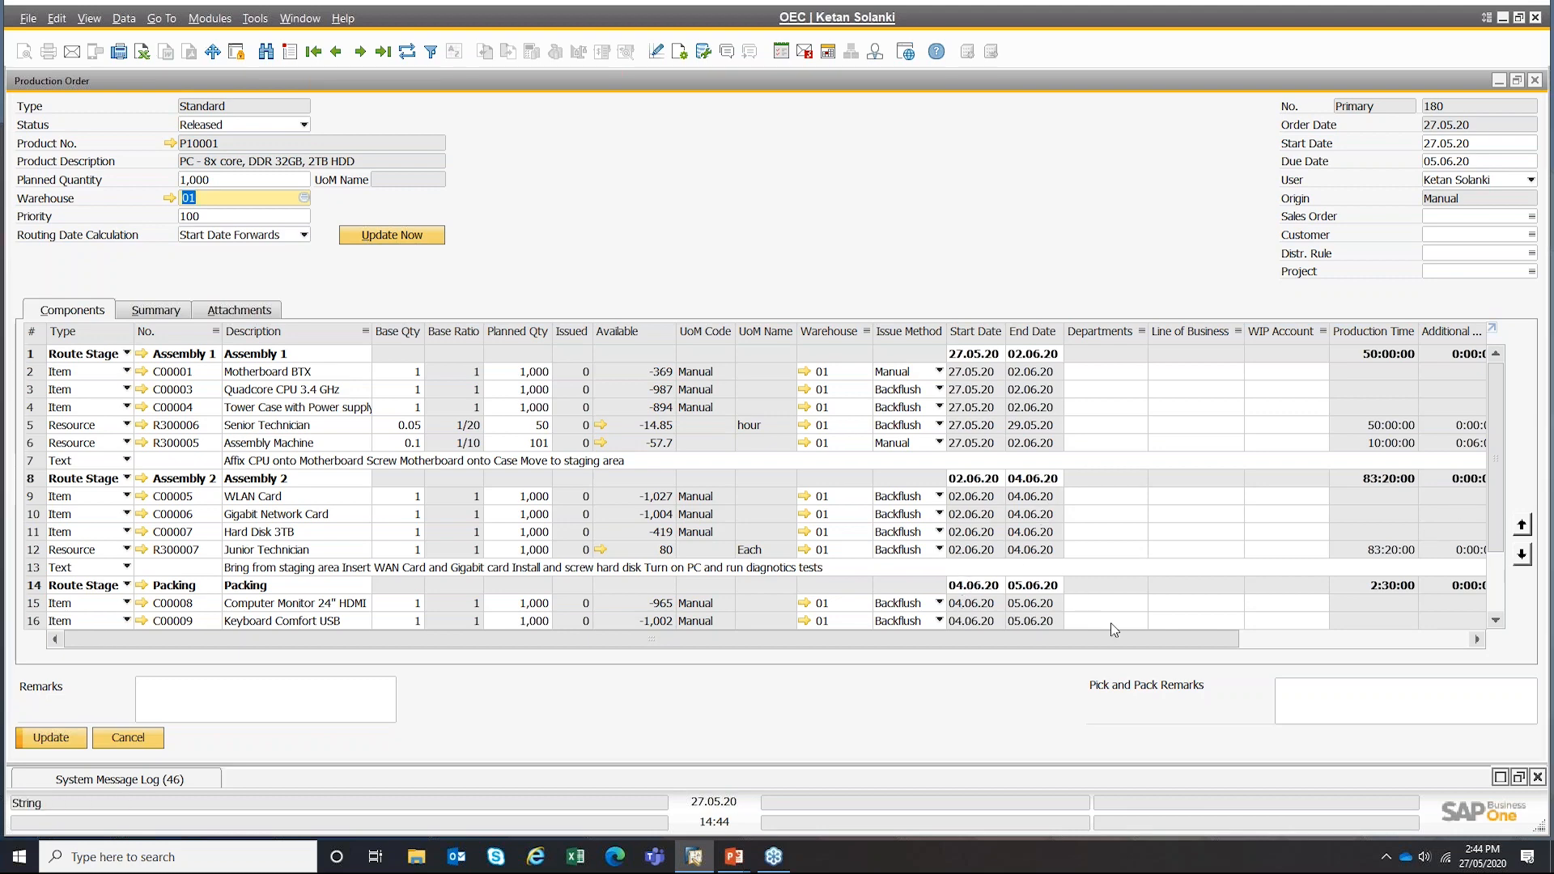
{"action": "left_click_drag", "start_coordinate": [1119, 645], "coordinate": [624, 631]}
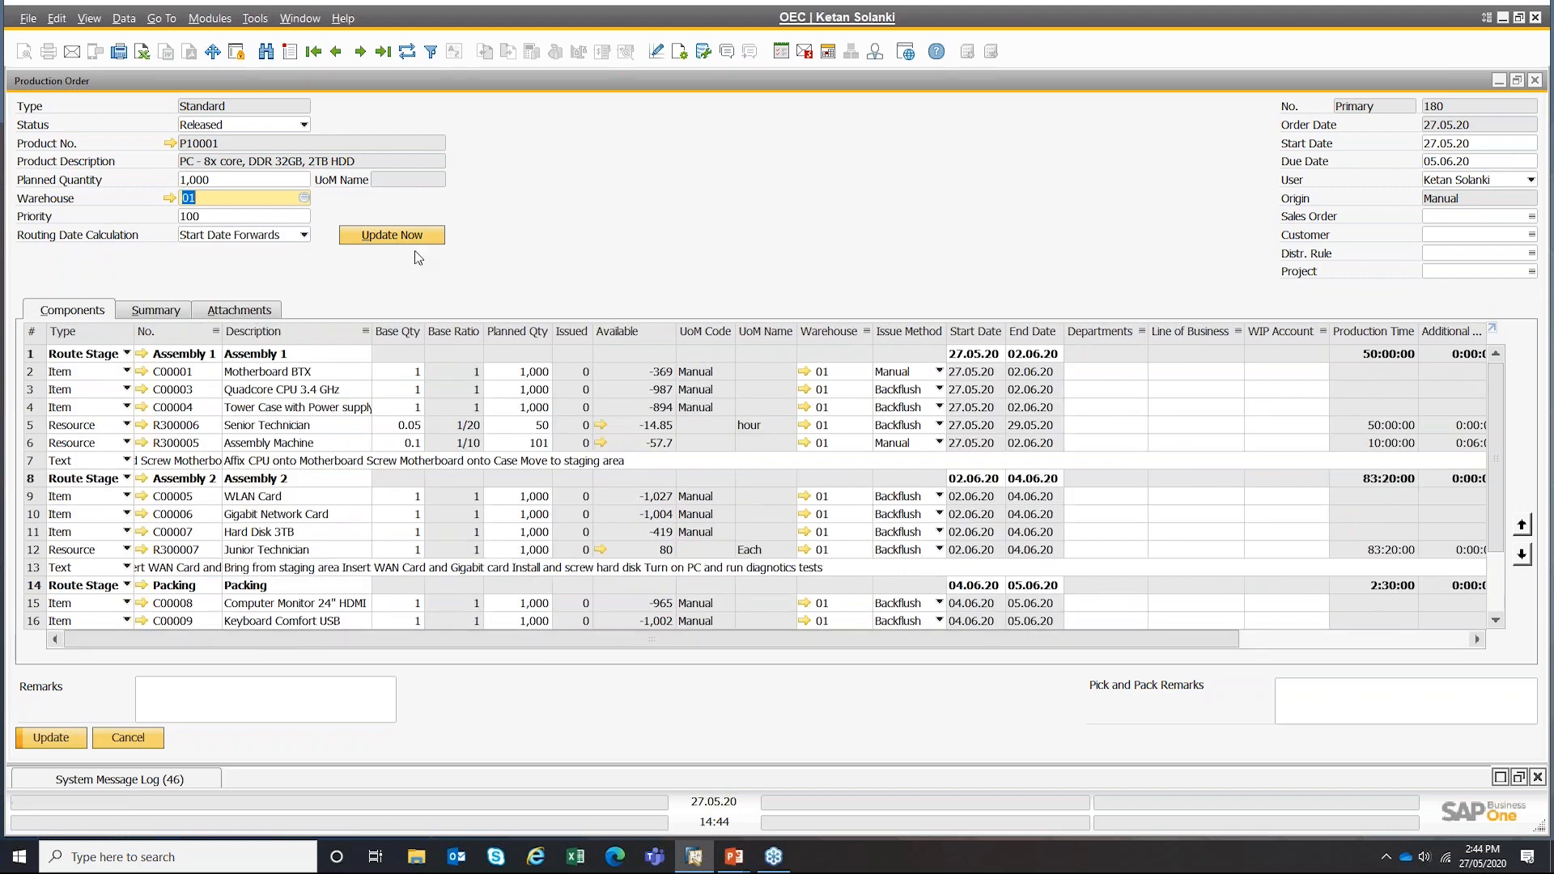
- Set the production order's priority to 10 and update the start and end dates and resource allocation
{"action": "left_click", "coordinate": [208, 219]}
{"action": "type", "text": "10"}
{"action": "key", "text": "Tab"}
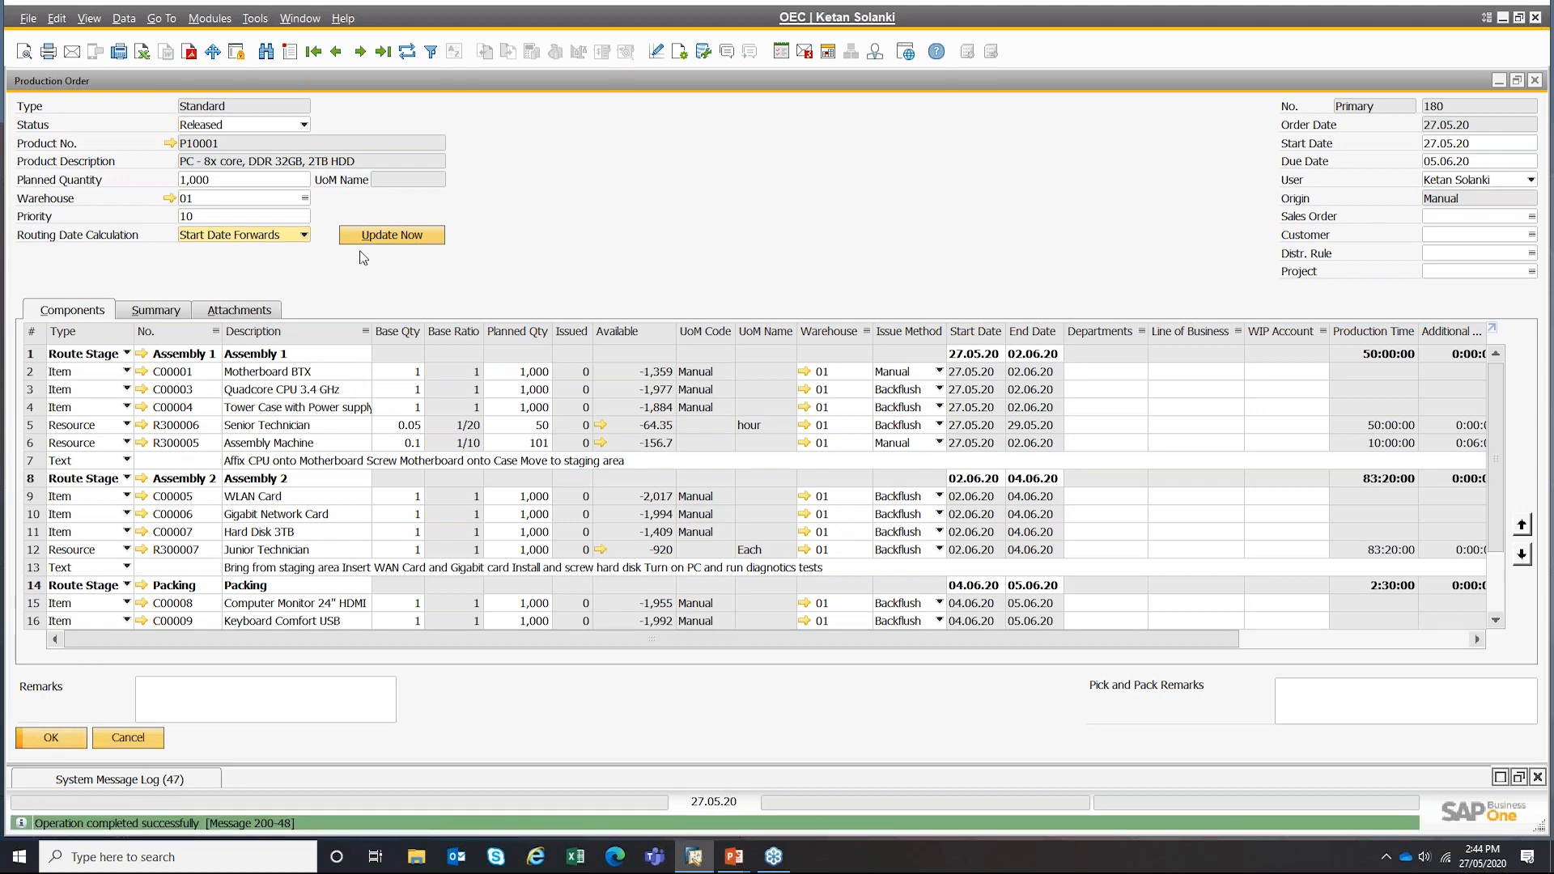
{"action": "left_click", "coordinate": [403, 236]}
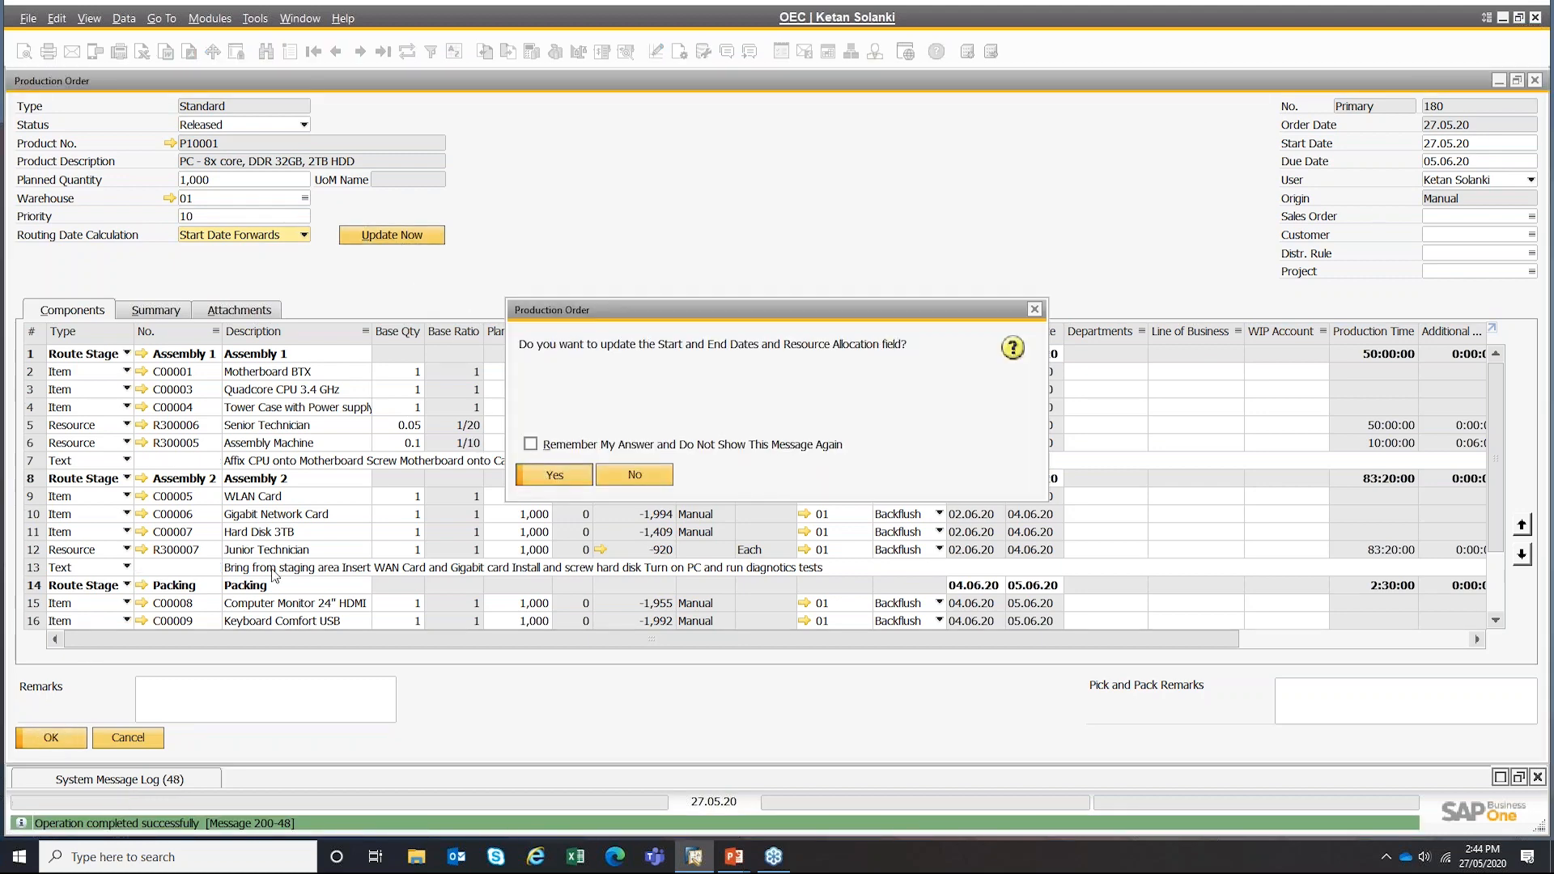
{"action": "left_click", "coordinate": [555, 474]}
{"action": "left_click", "coordinate": [37, 737]}
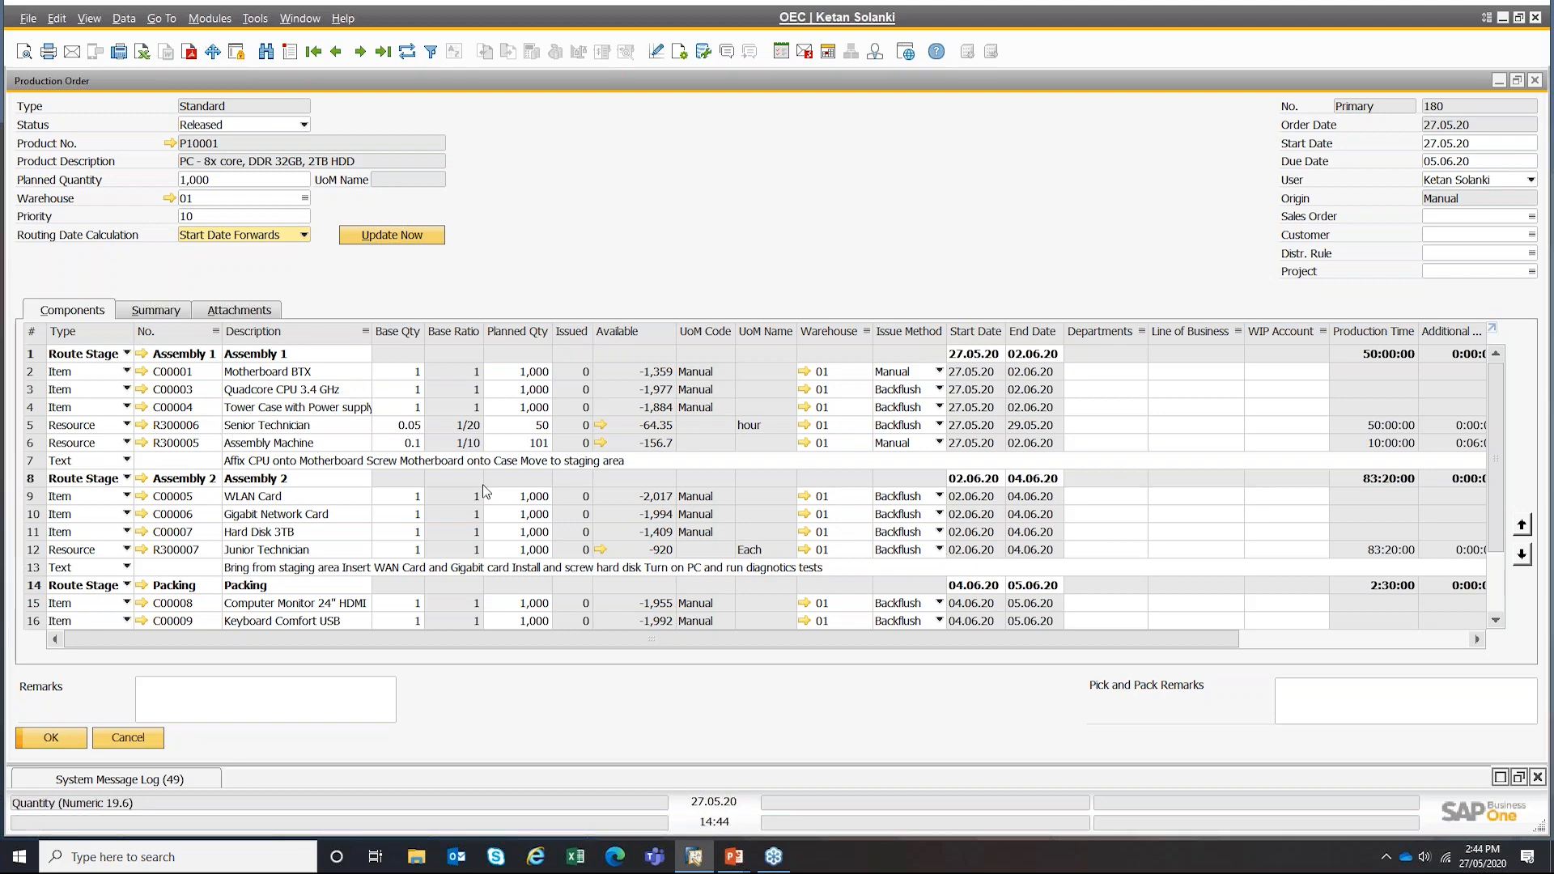
- Set the order's planned quantity to 1 and check the Assembly Machine's base and planned quantities
{"action": "left_click", "coordinate": [241, 443]}
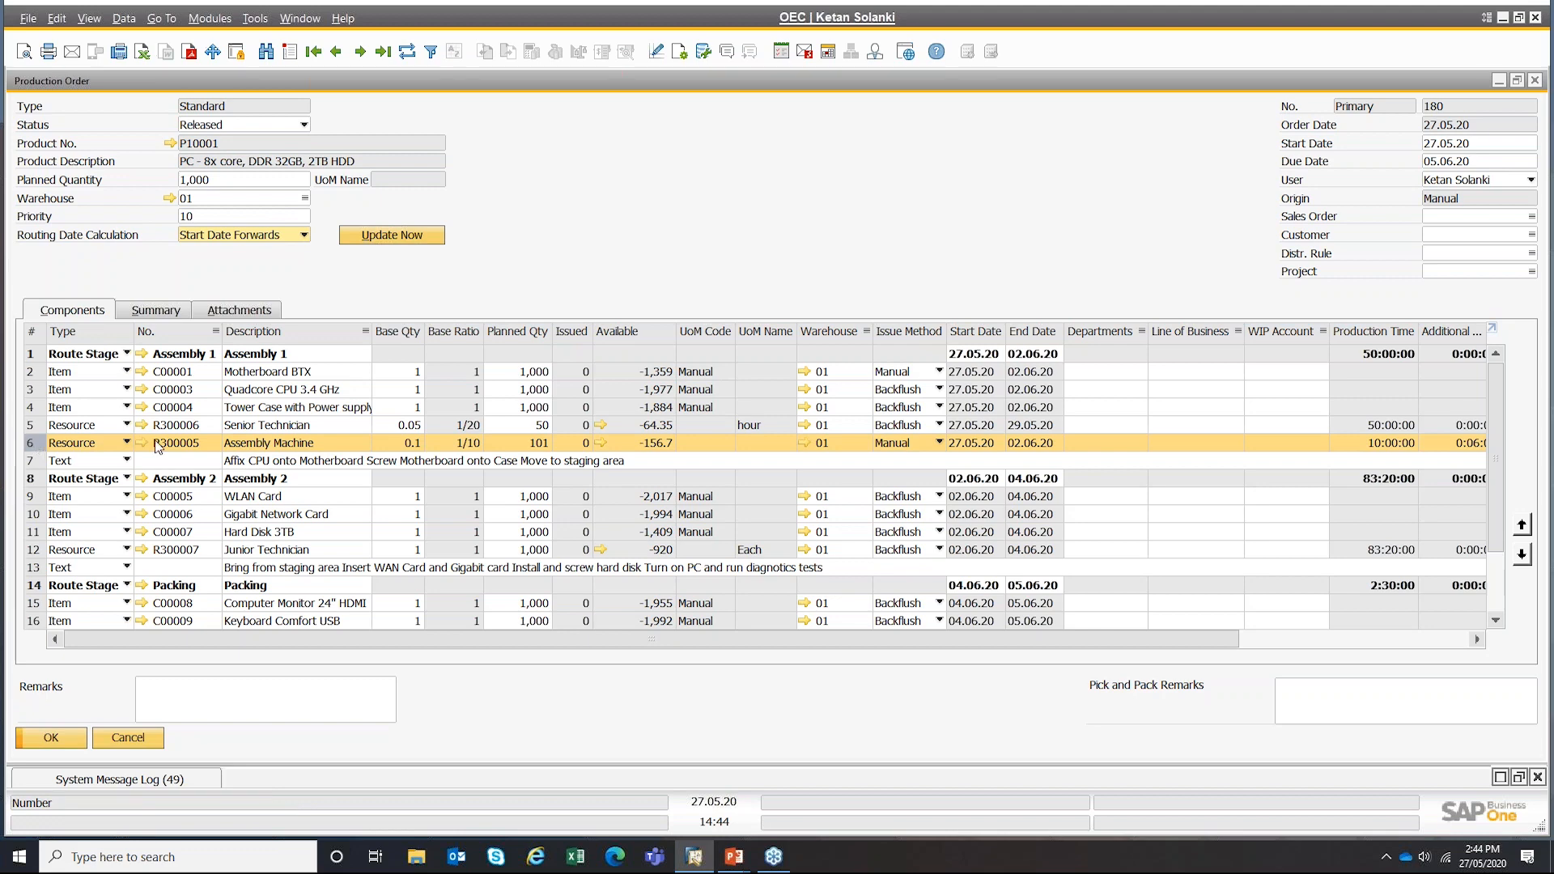
{"action": "left_click", "coordinate": [521, 445]}
{"action": "left_click", "coordinate": [519, 442]}
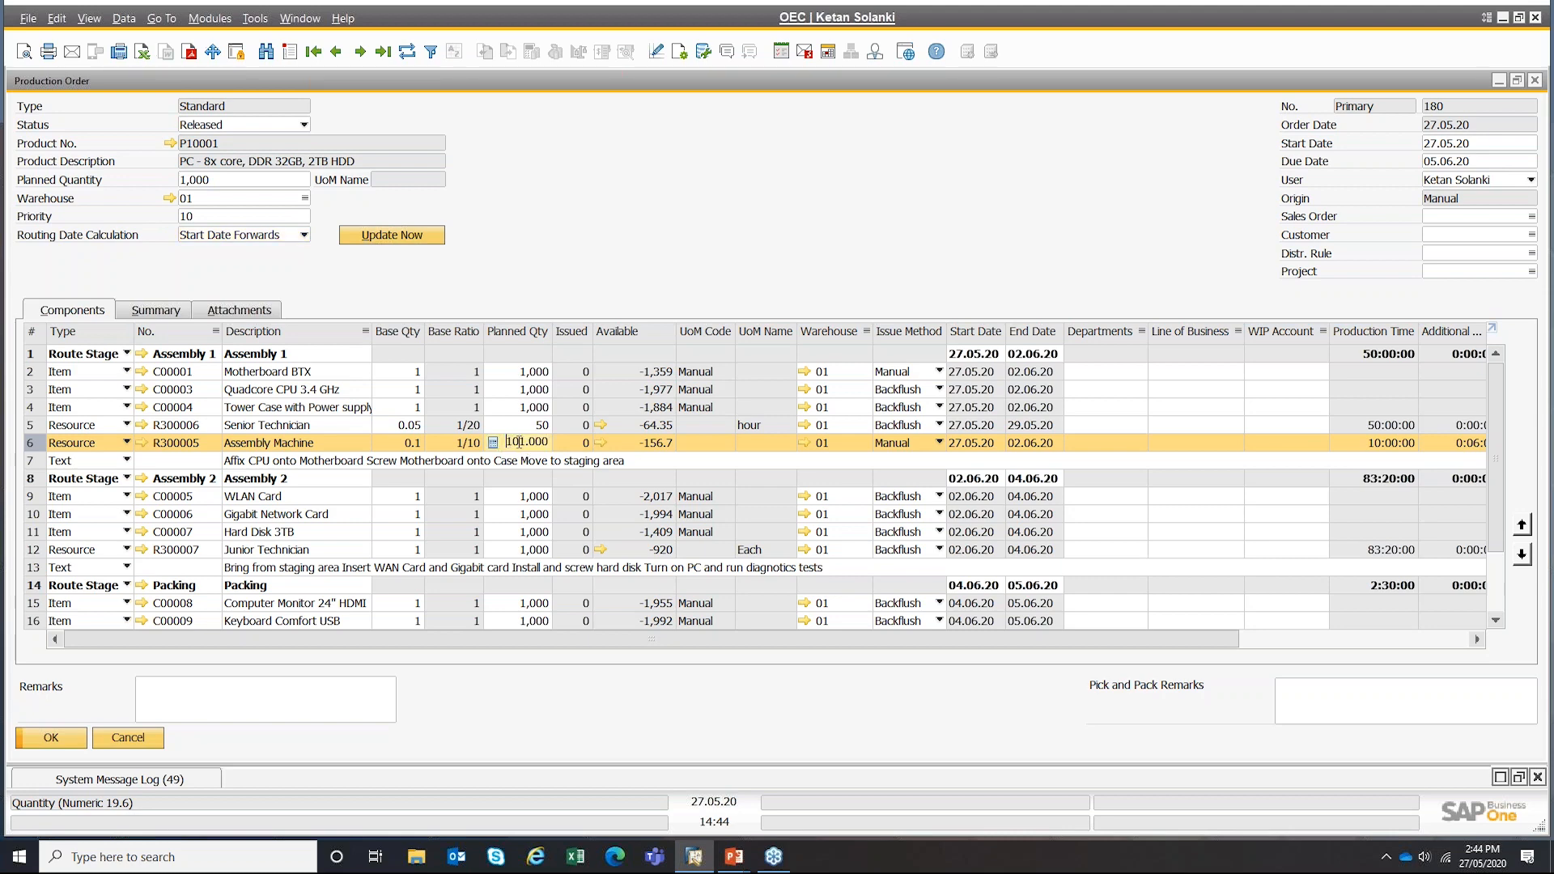
{"action": "left_click", "coordinate": [212, 179]}
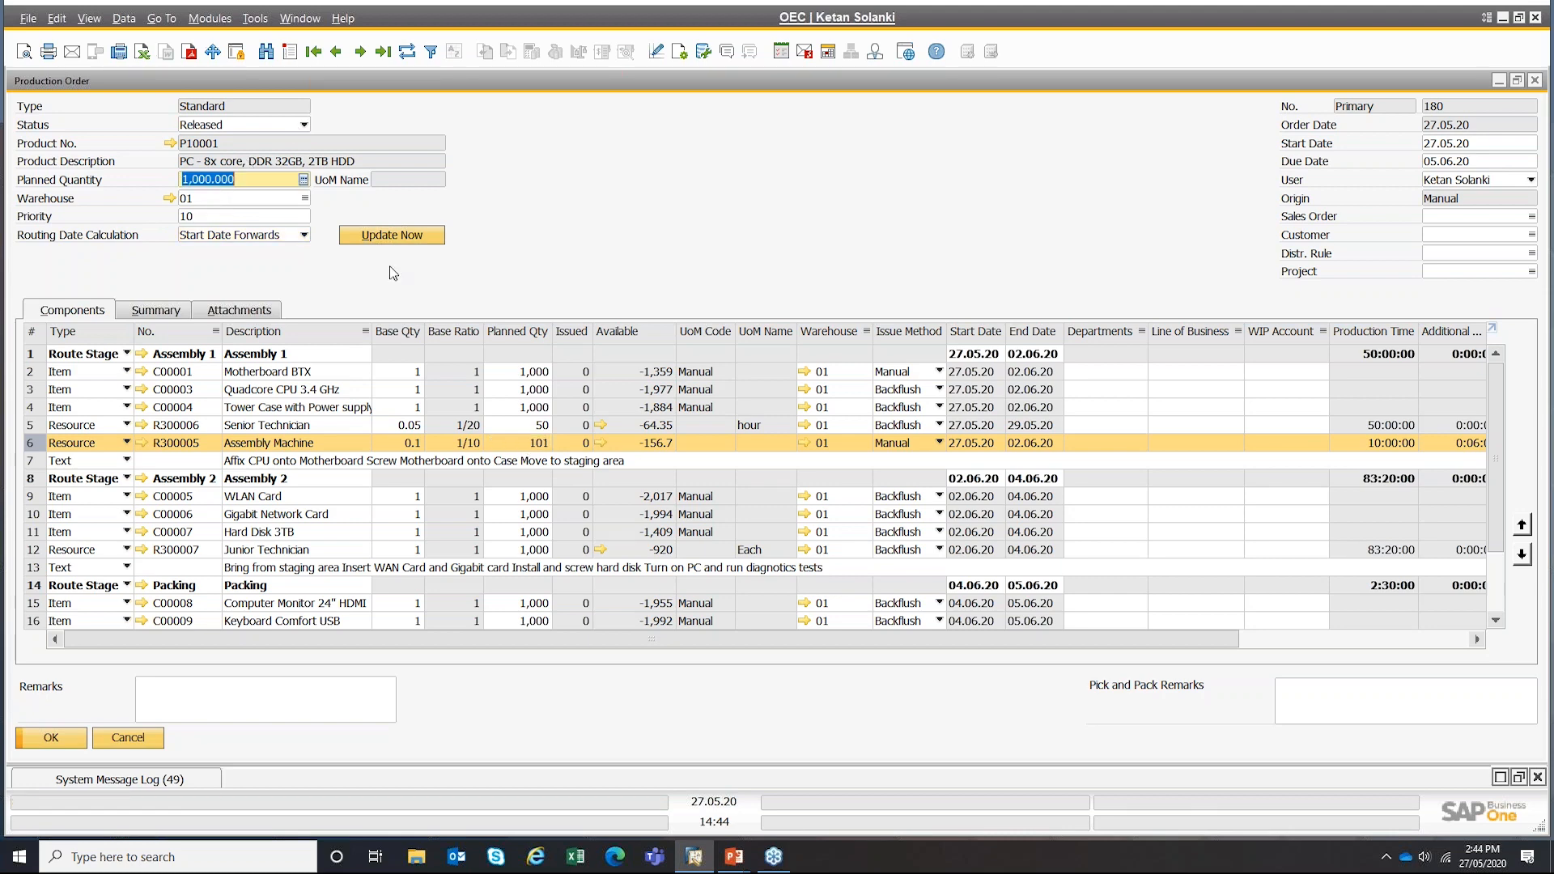
{"action": "type", "text": "1"}
{"action": "key", "text": "Tab"}
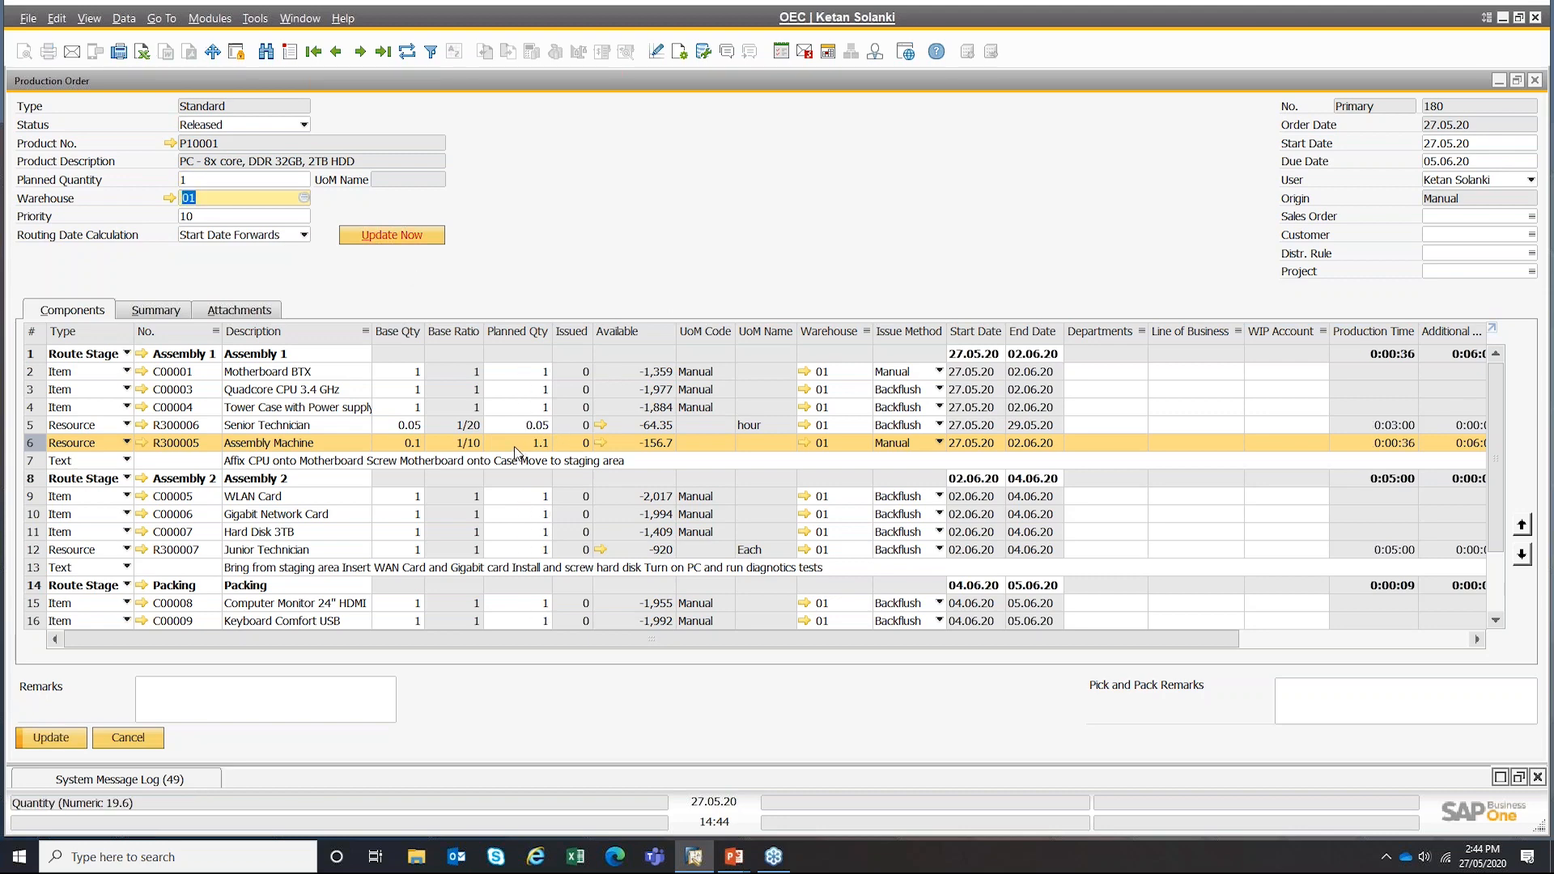
{"action": "left_click", "coordinate": [402, 444]}
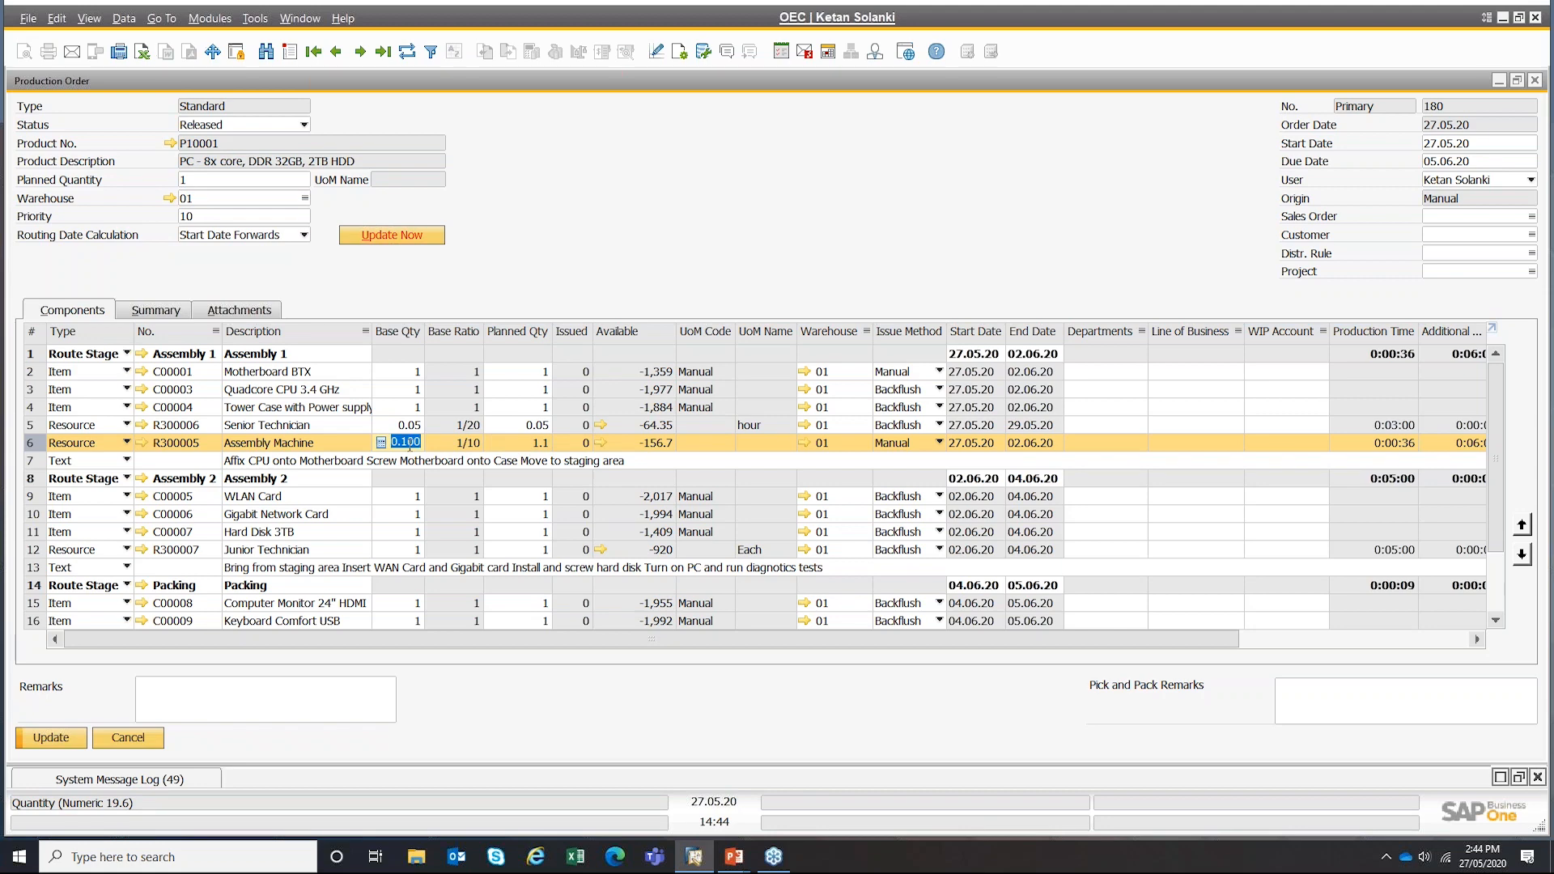
{"action": "left_click", "coordinate": [534, 445]}
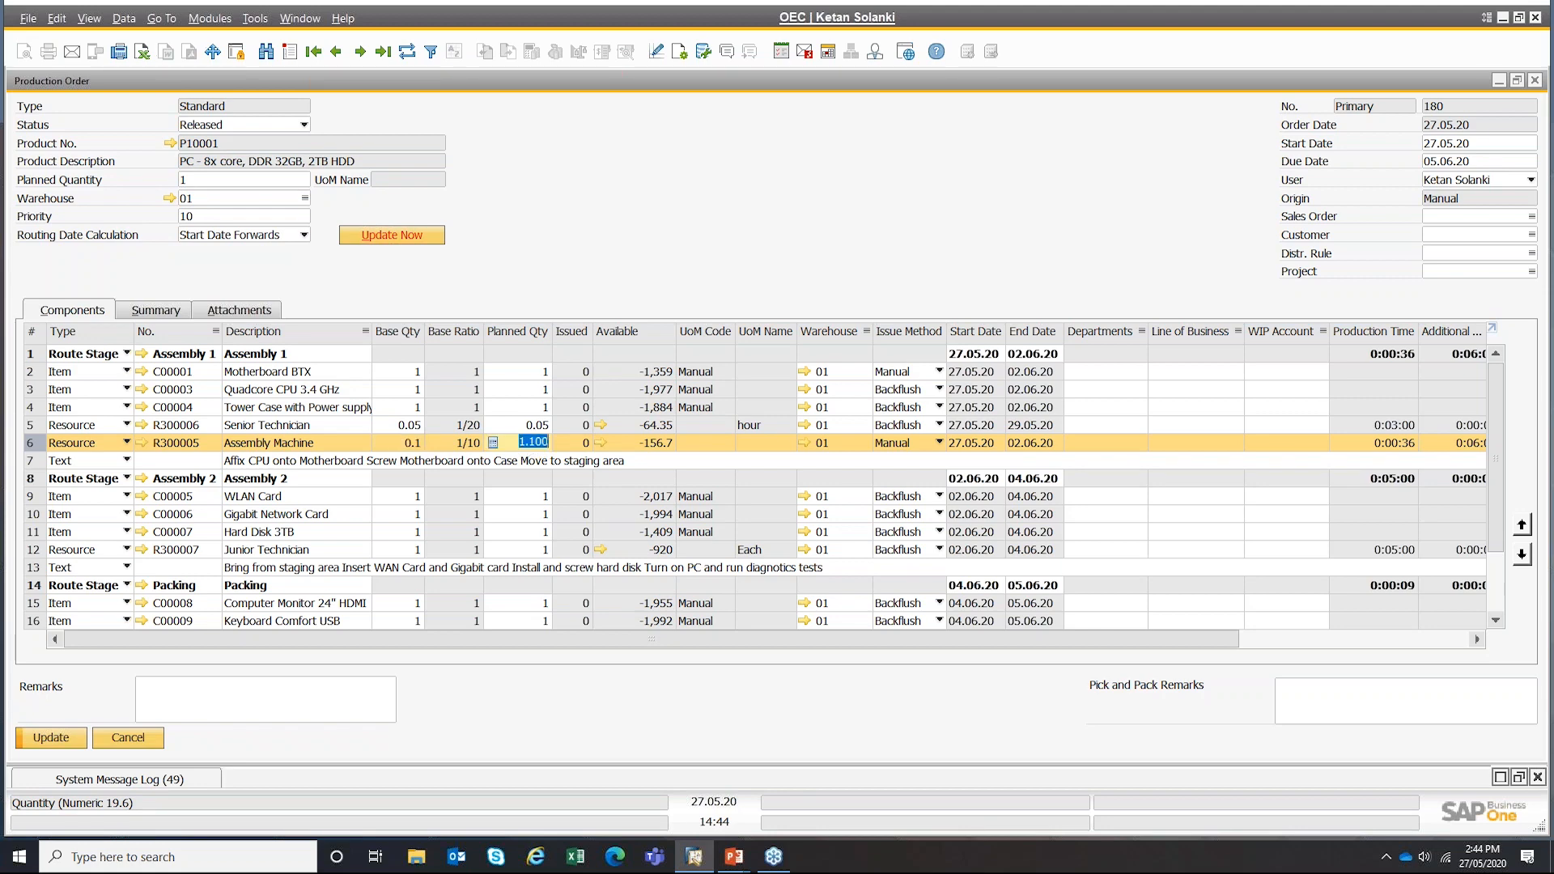
- Set the order's planned quantity to 10 and save it with updated start and end dates and resource allocation
{"action": "left_click", "coordinate": [212, 181]}
{"action": "type", "text": "0"}
{"action": "key", "text": "Tab"}
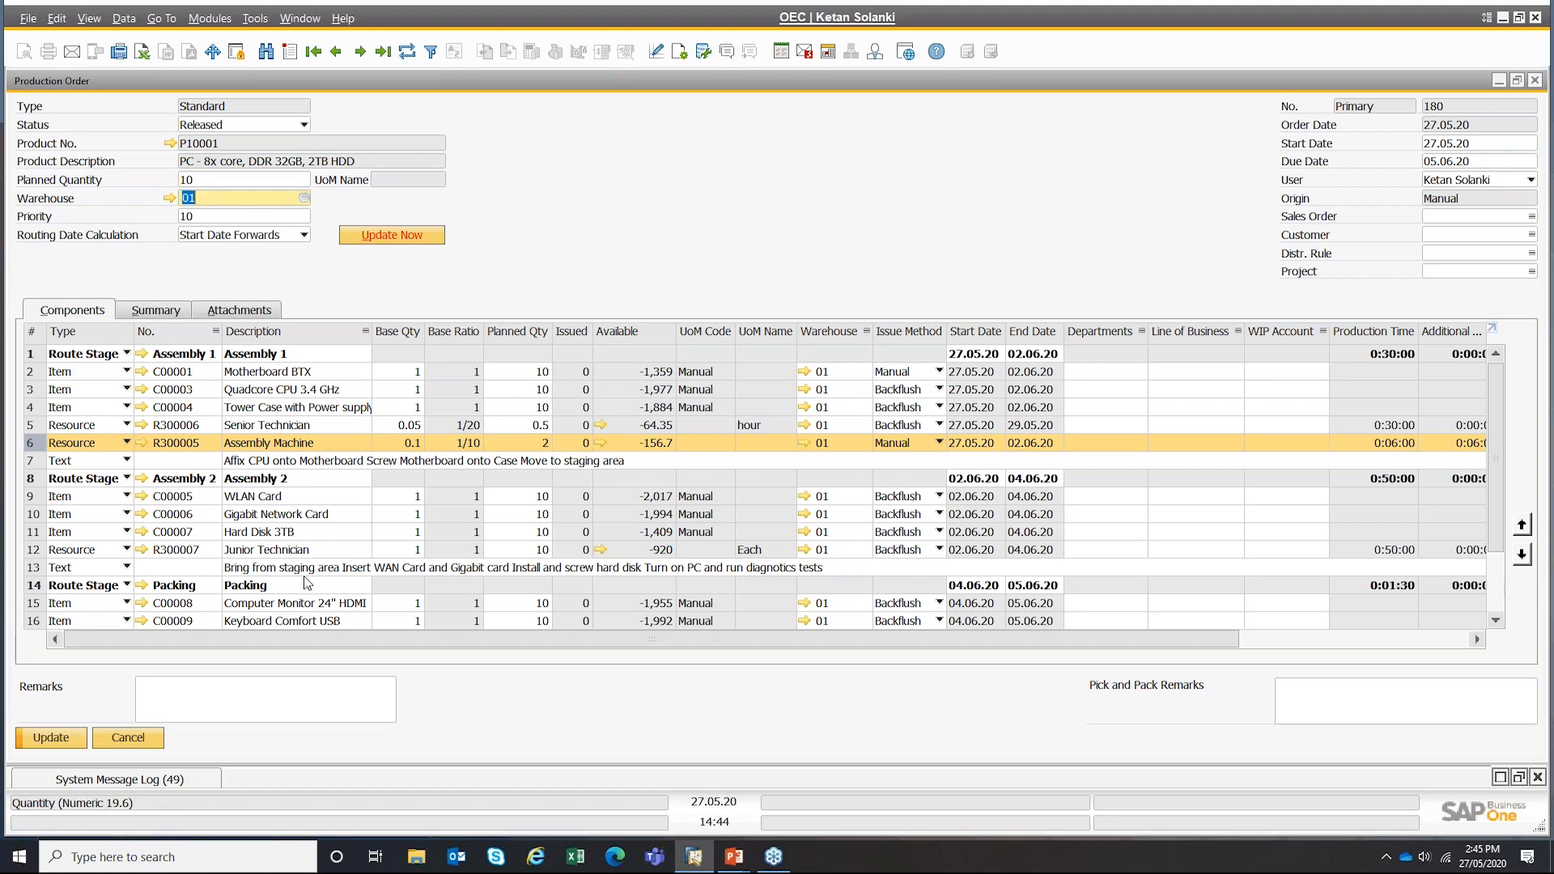
{"action": "left_click", "coordinate": [528, 444]}
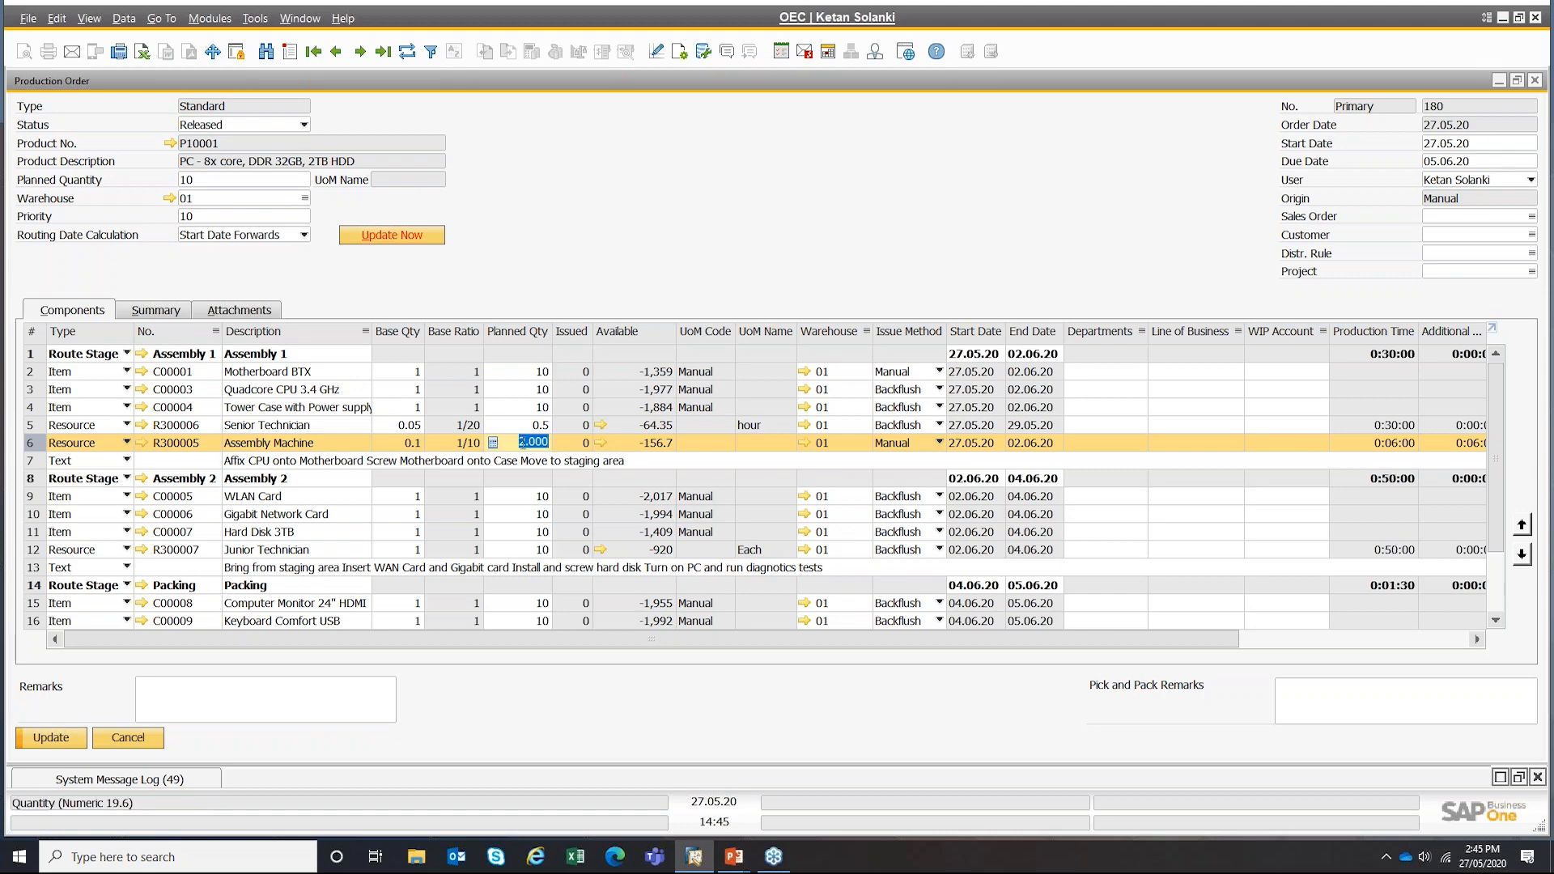
{"action": "left_click", "coordinate": [50, 742]}
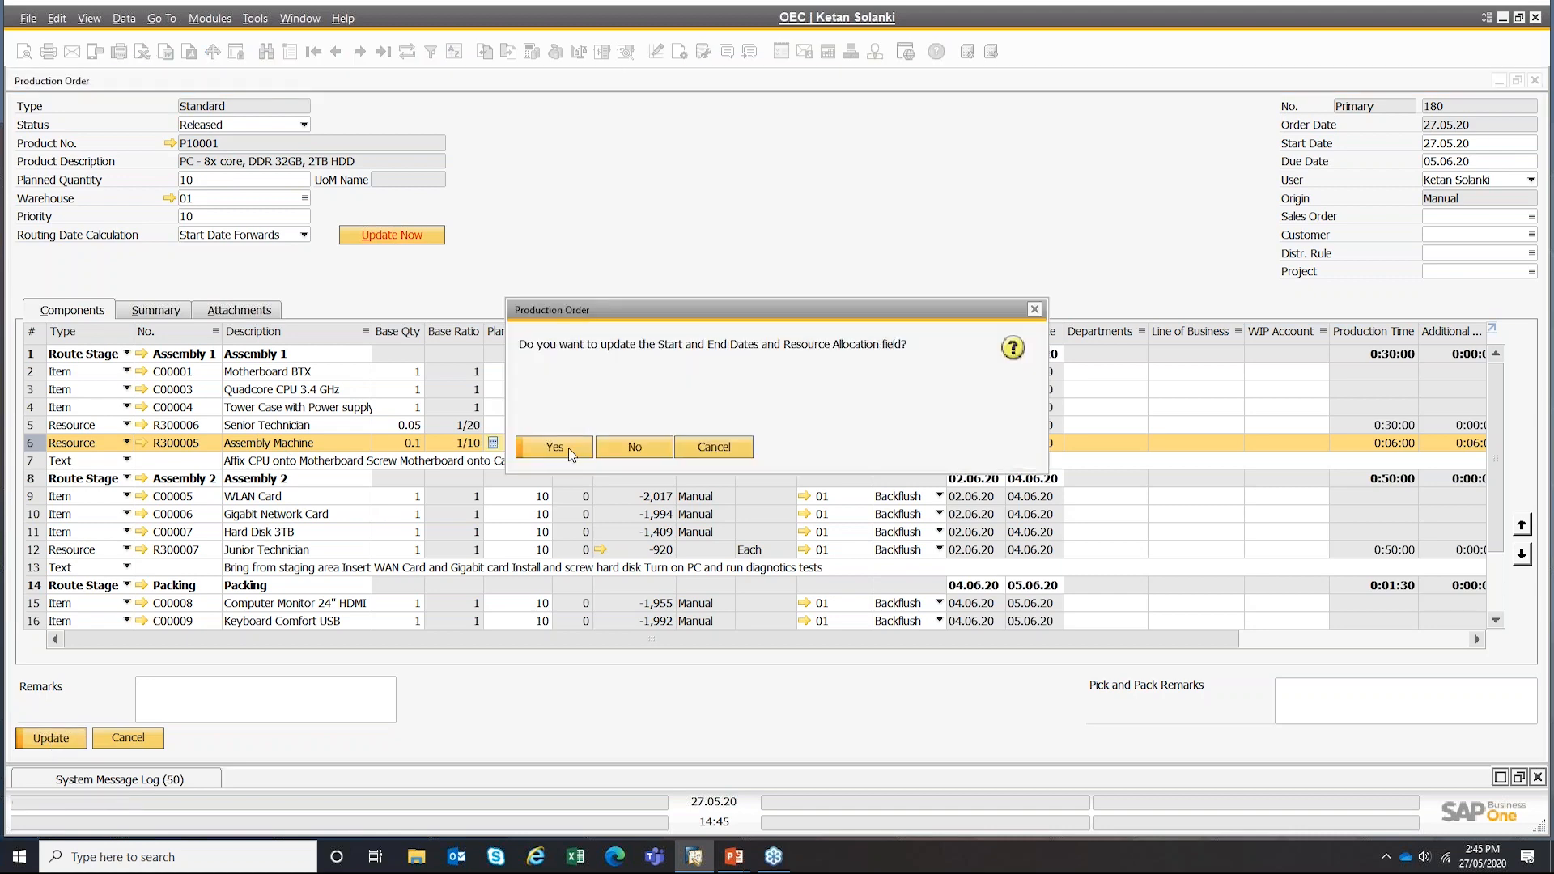
{"action": "left_click", "coordinate": [553, 447]}
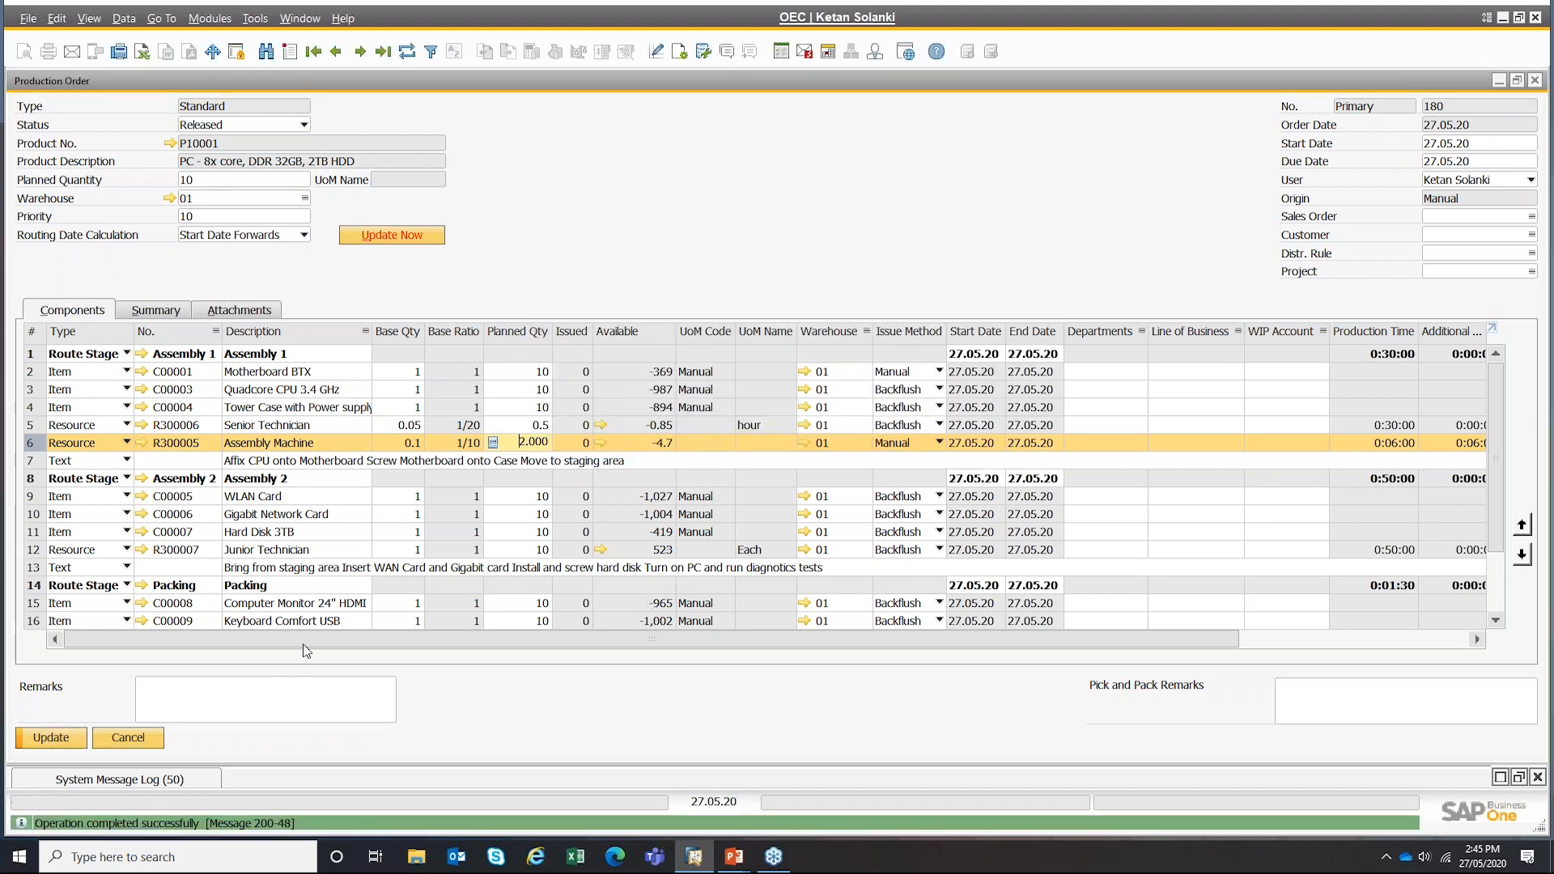
{"action": "left_click_drag", "start_coordinate": [304, 640], "coordinate": [480, 635]}
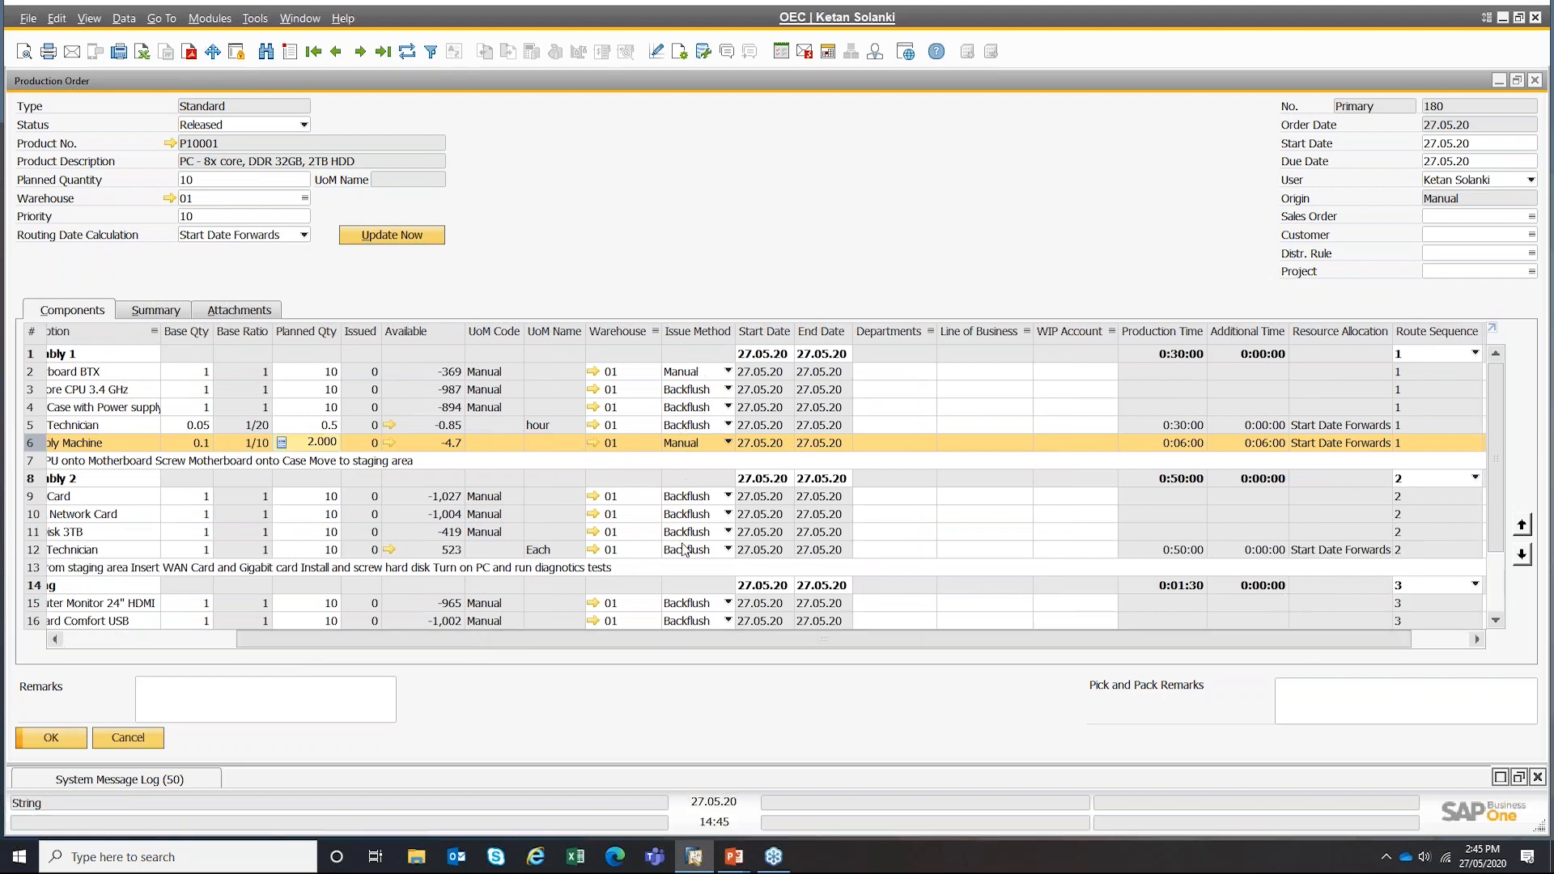
{"action": "left_click_drag", "start_coordinate": [780, 644], "coordinate": [425, 623]}
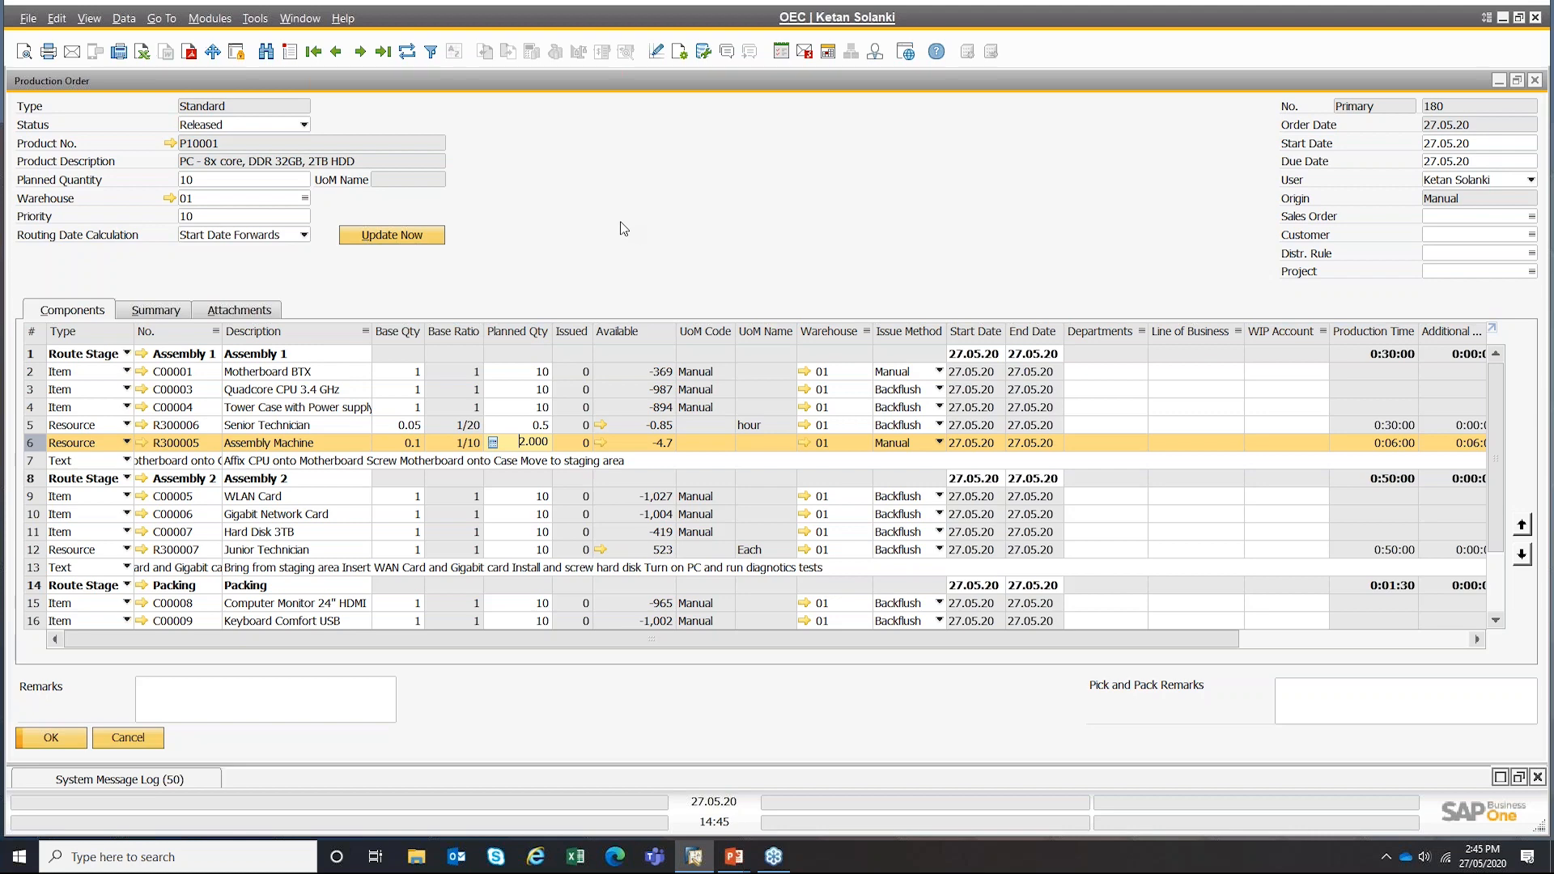
- Prepare an issue for production with the current P10001 order's Motherboard BTX and Assembly Machine lines, and close it without adding
{"action": "double_click", "coordinate": [573, 85]}
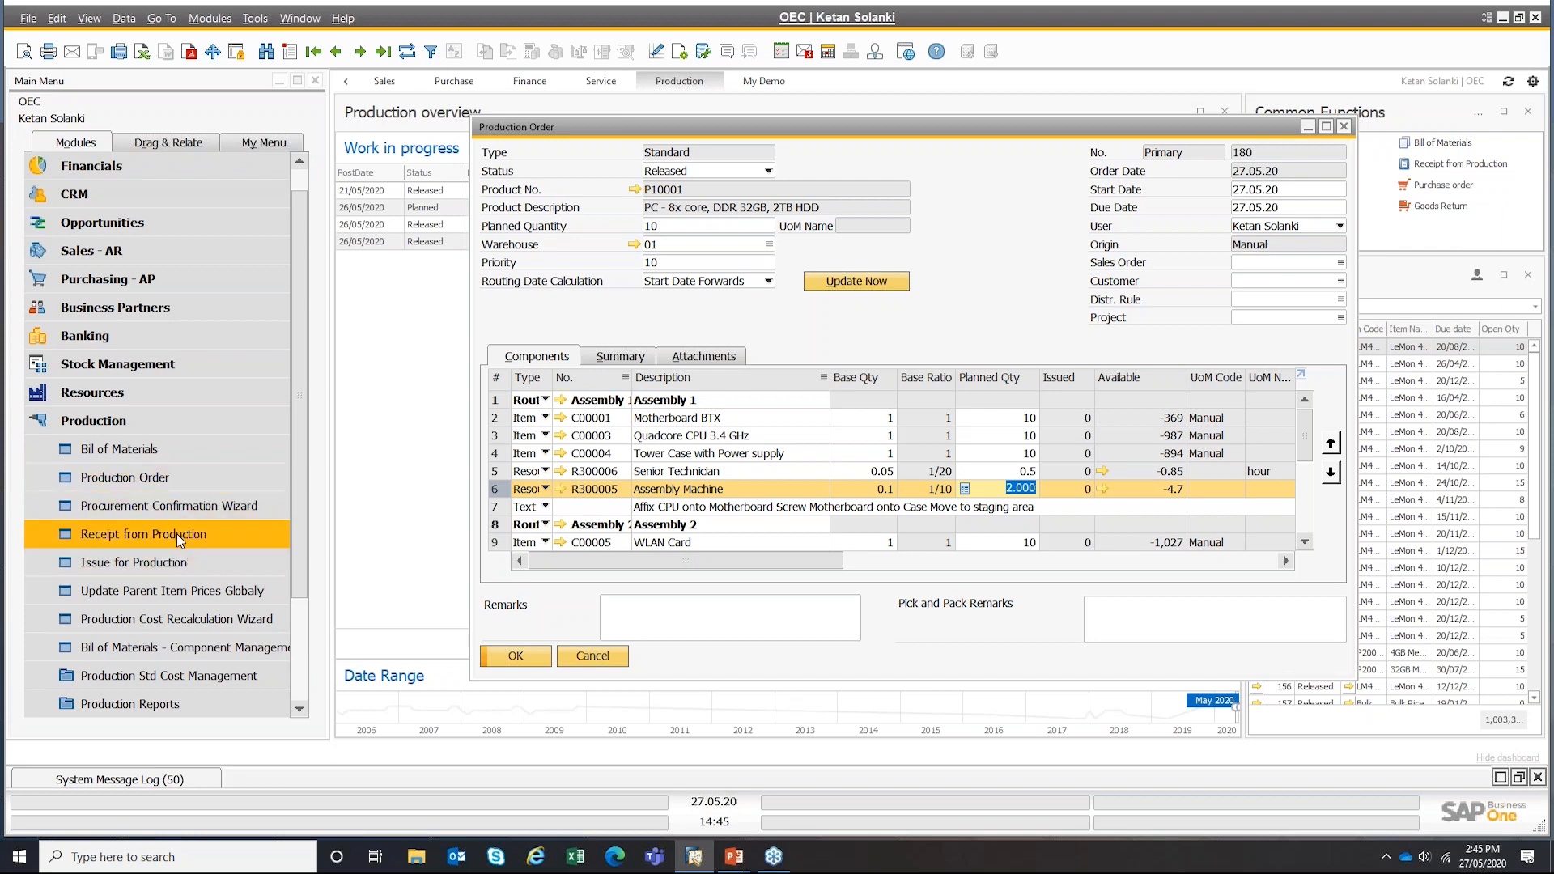
{"action": "left_click", "coordinate": [144, 570]}
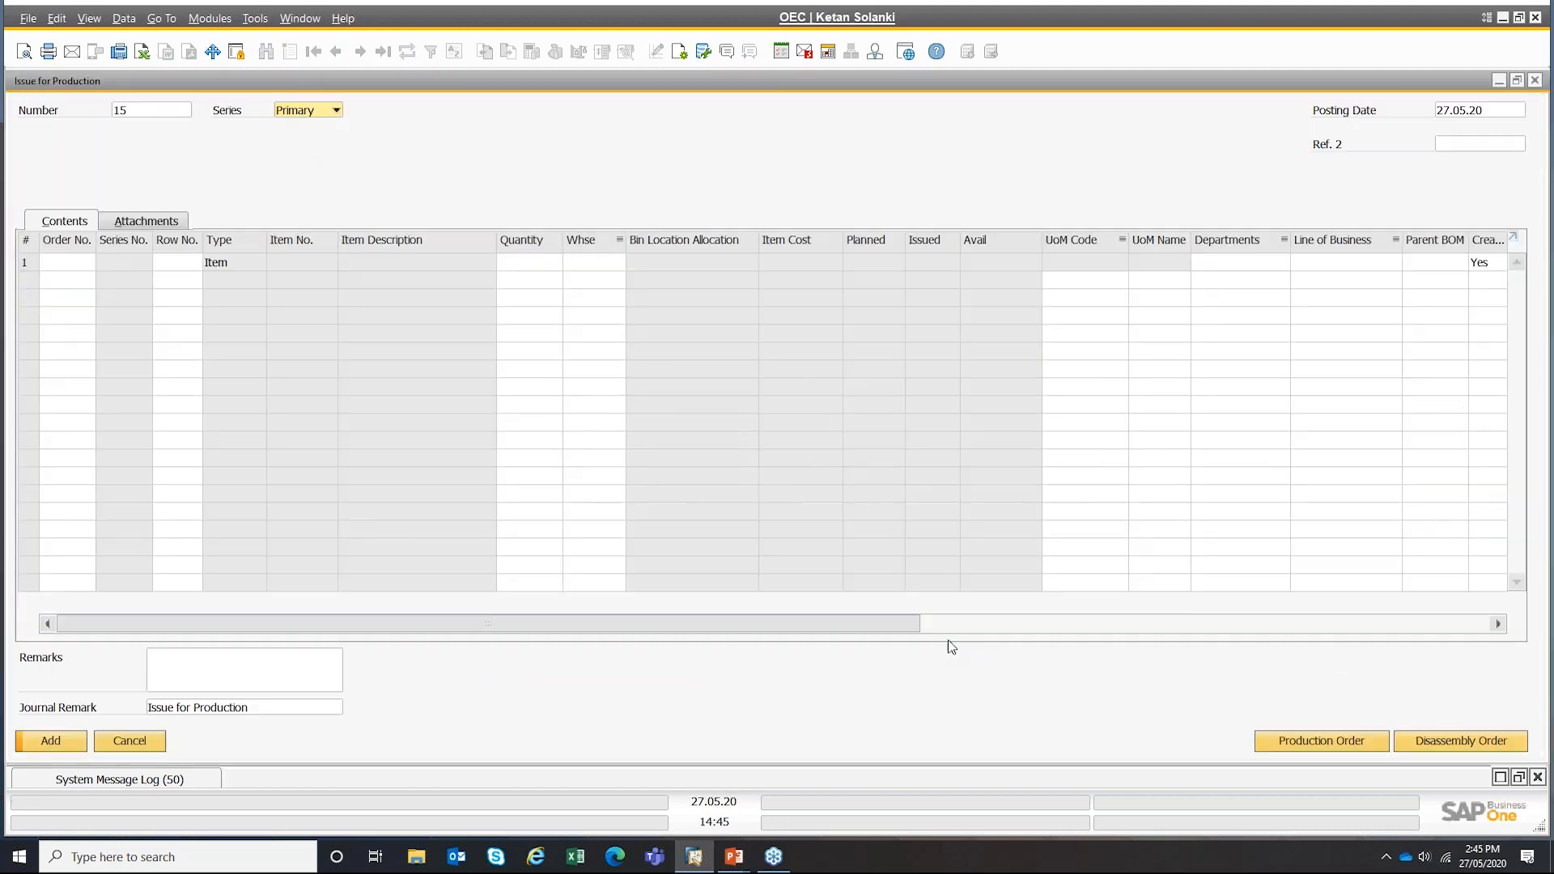
{"action": "left_click", "coordinate": [1323, 742]}
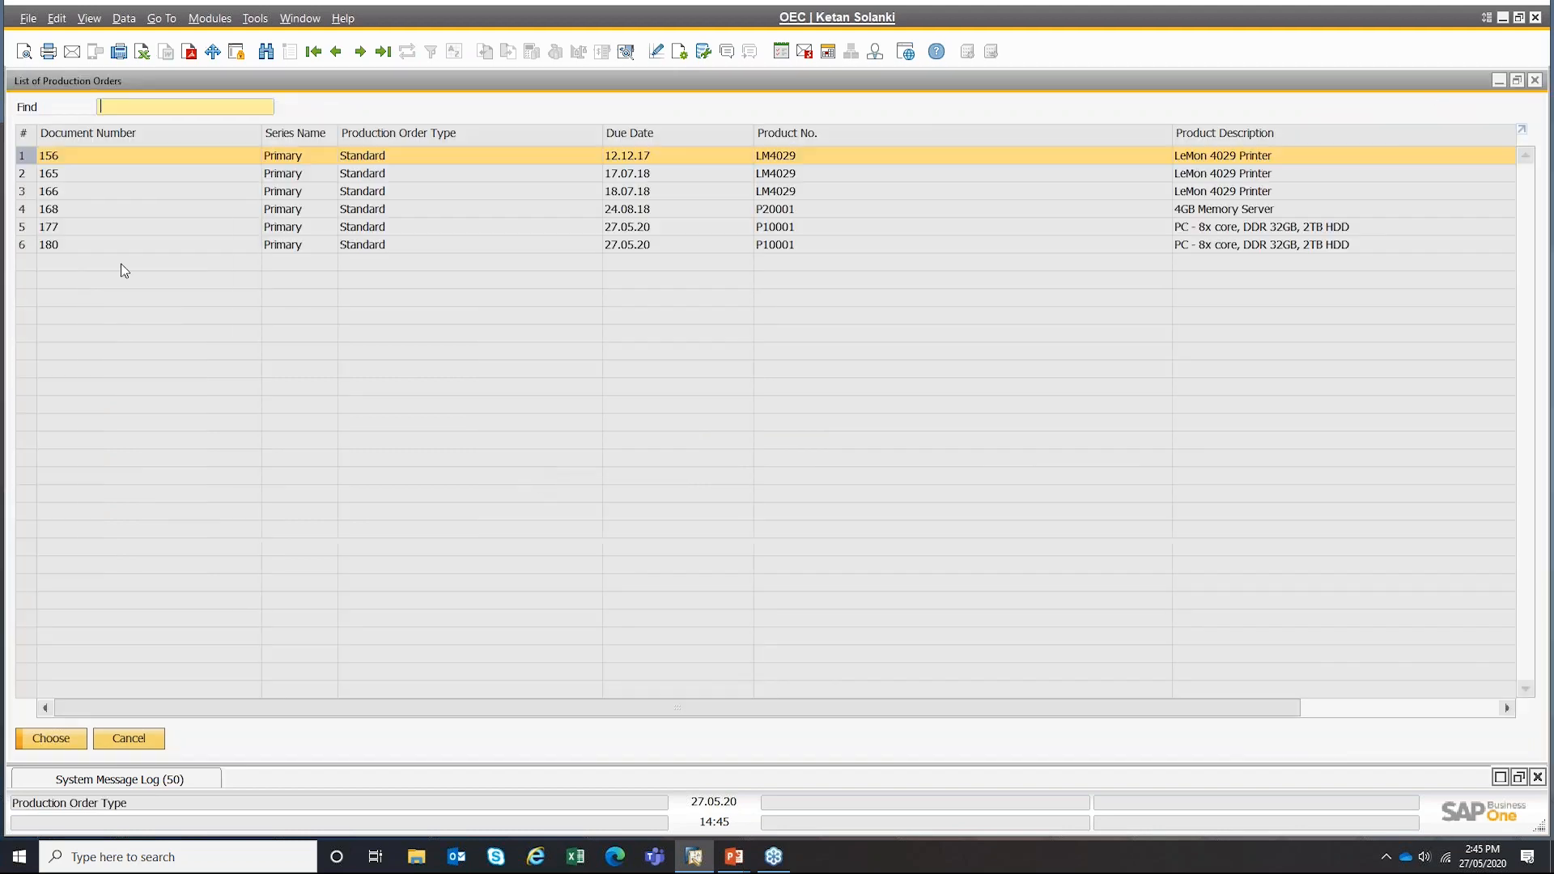
{"action": "left_click", "coordinate": [65, 228]}
{"action": "left_click", "coordinate": [60, 243]}
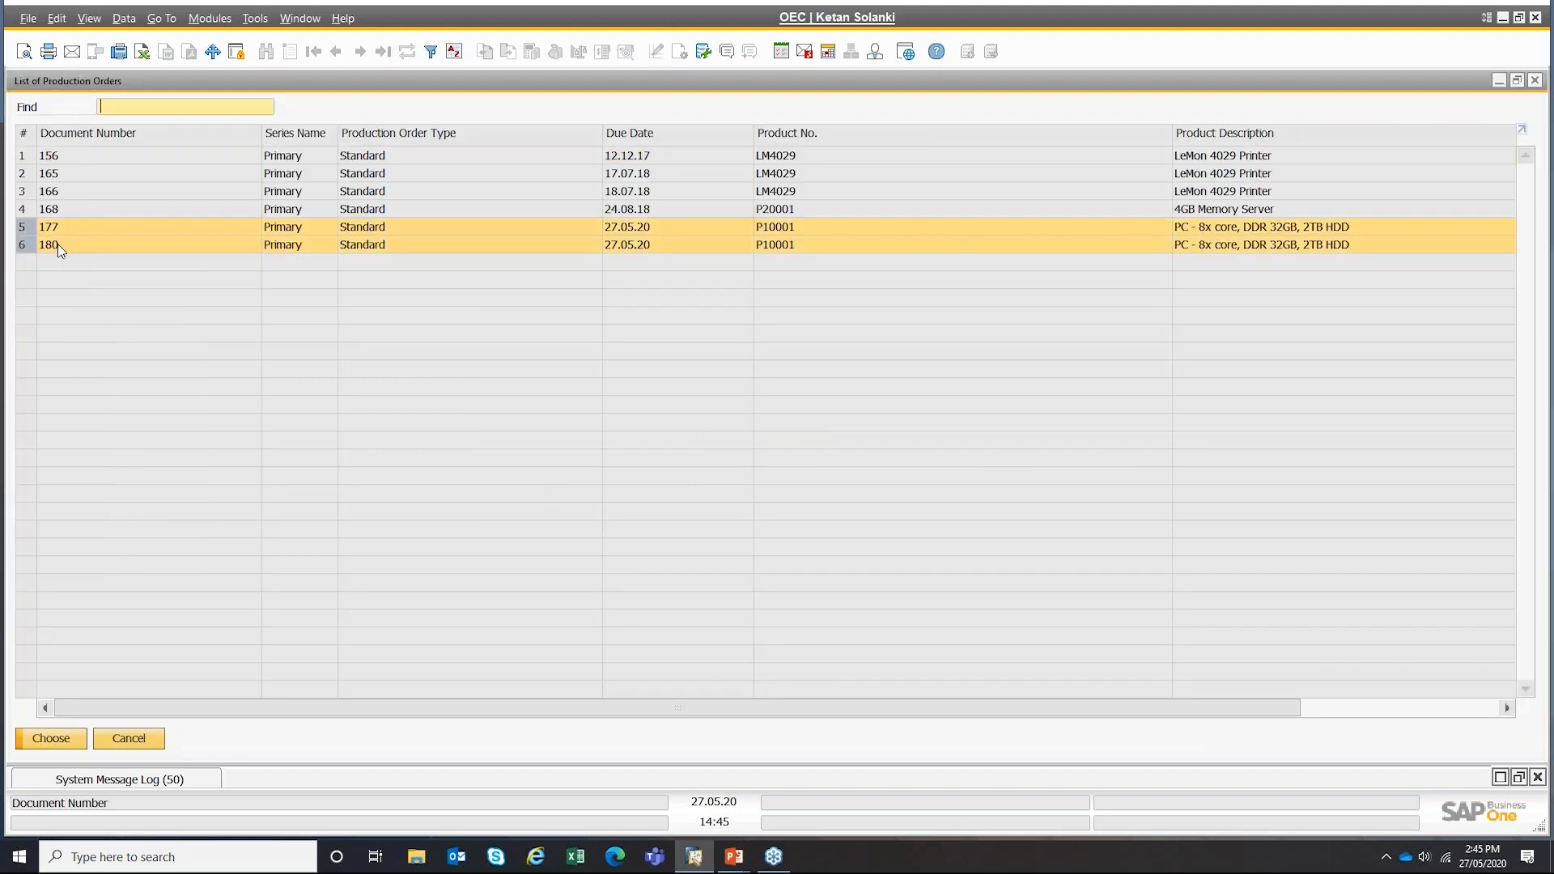
{"action": "left_click", "coordinate": [55, 740]}
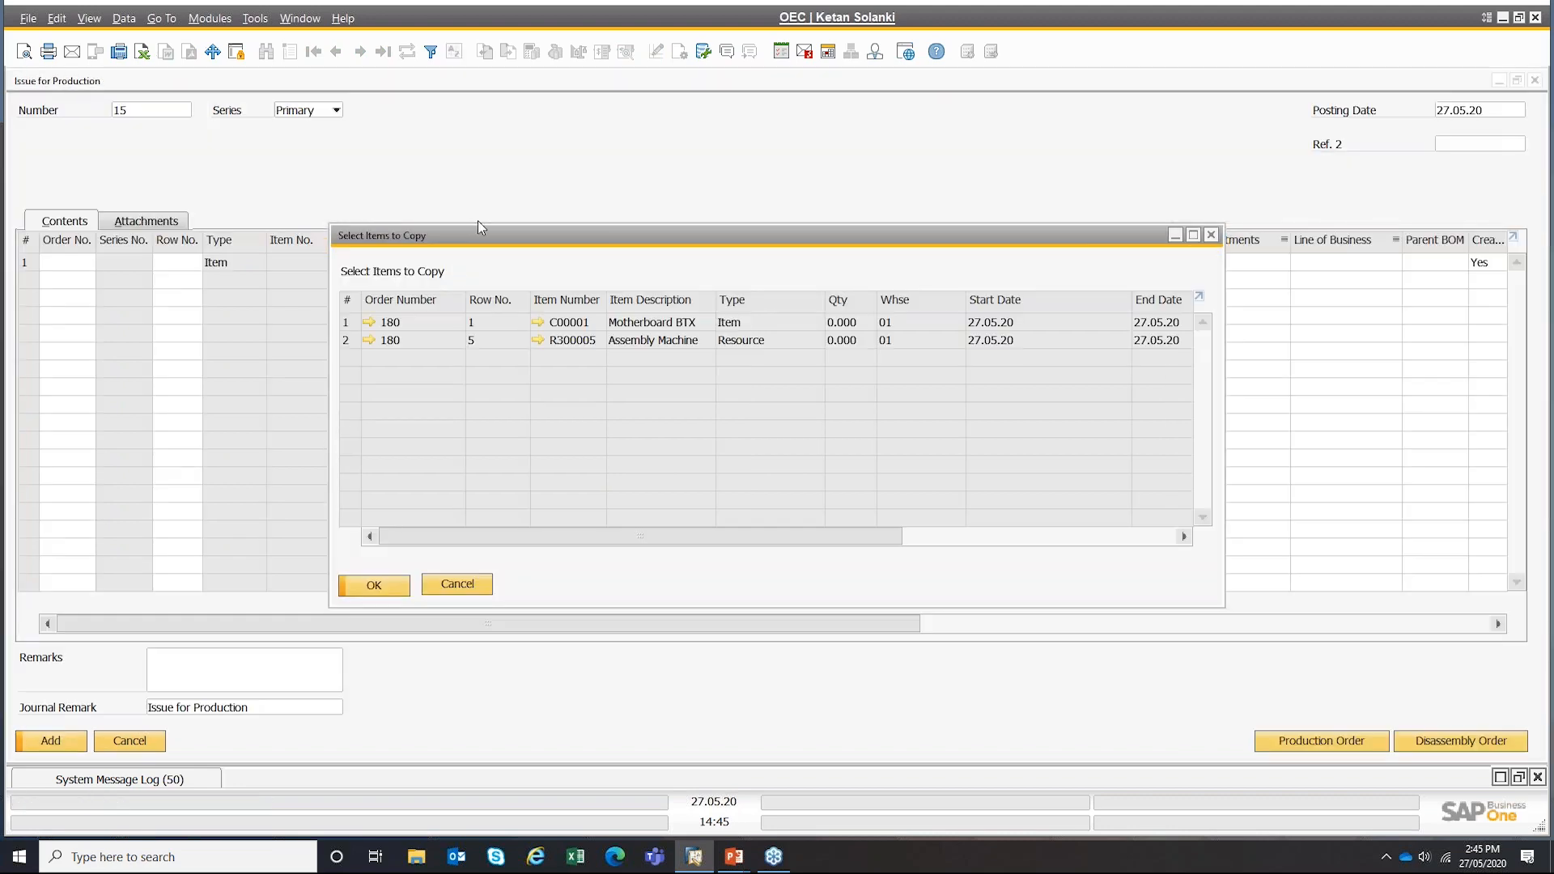
{"action": "left_click", "coordinate": [432, 327]}
{"action": "left_click", "coordinate": [424, 339], "text": "ctrl"}
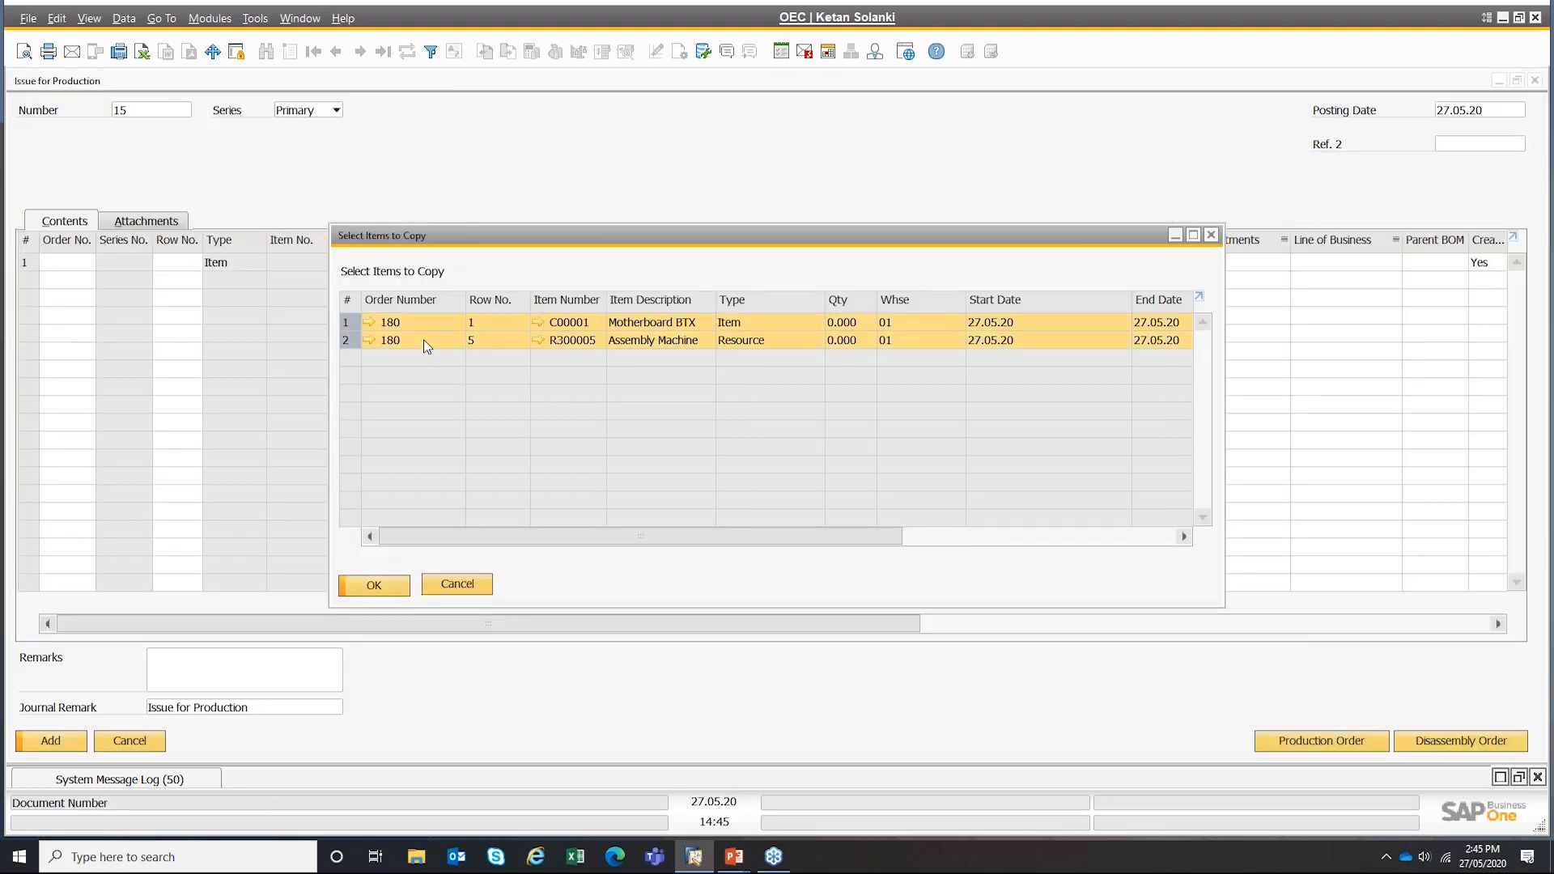
{"action": "left_click", "coordinate": [374, 586]}
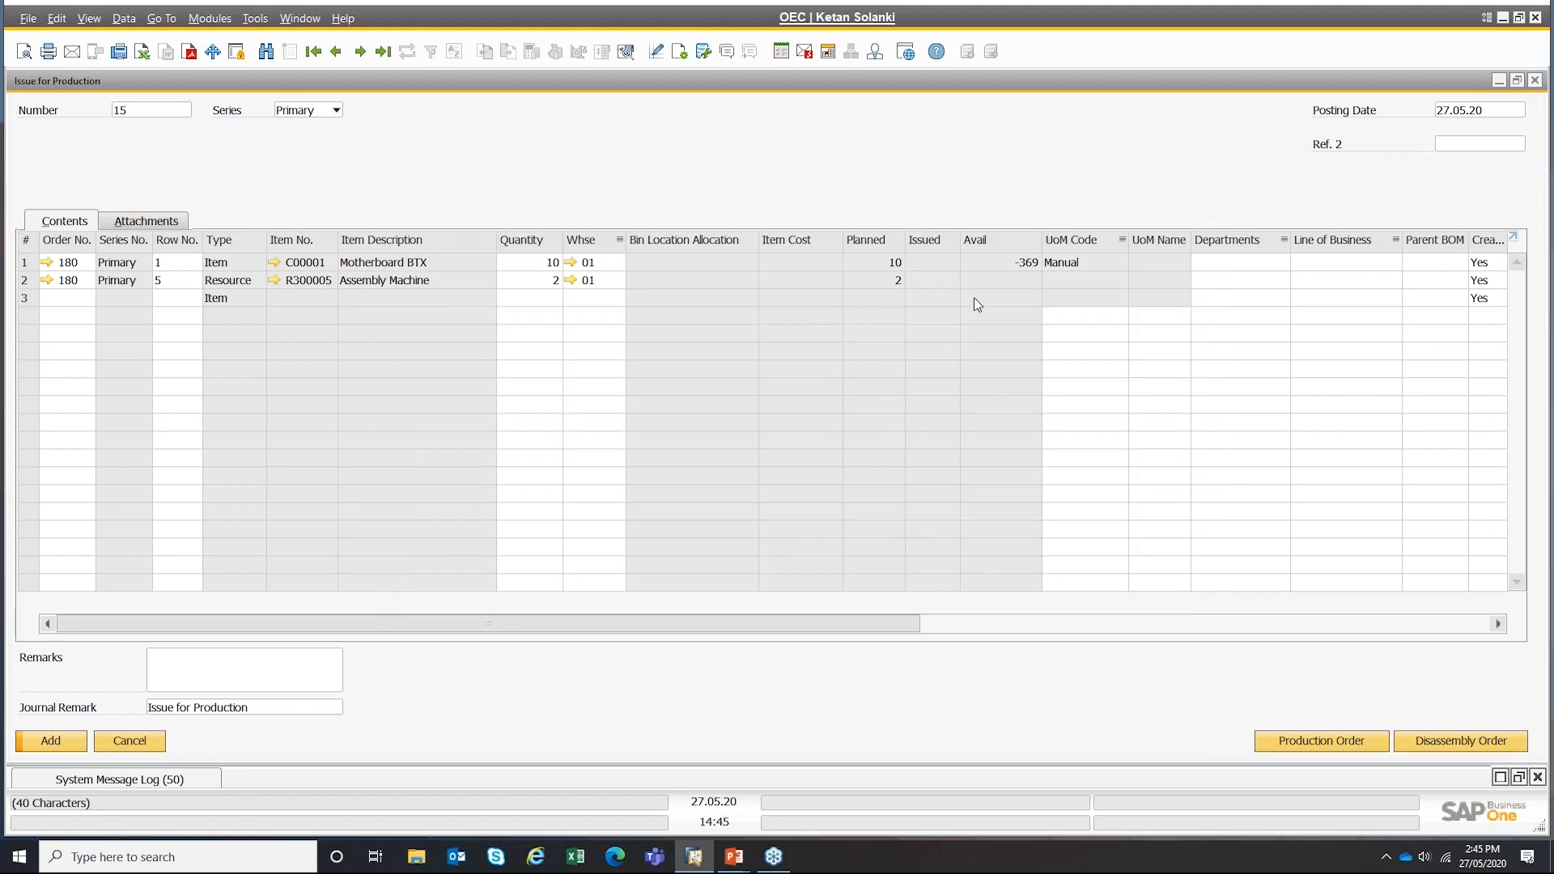
{"action": "left_click", "coordinate": [129, 741]}
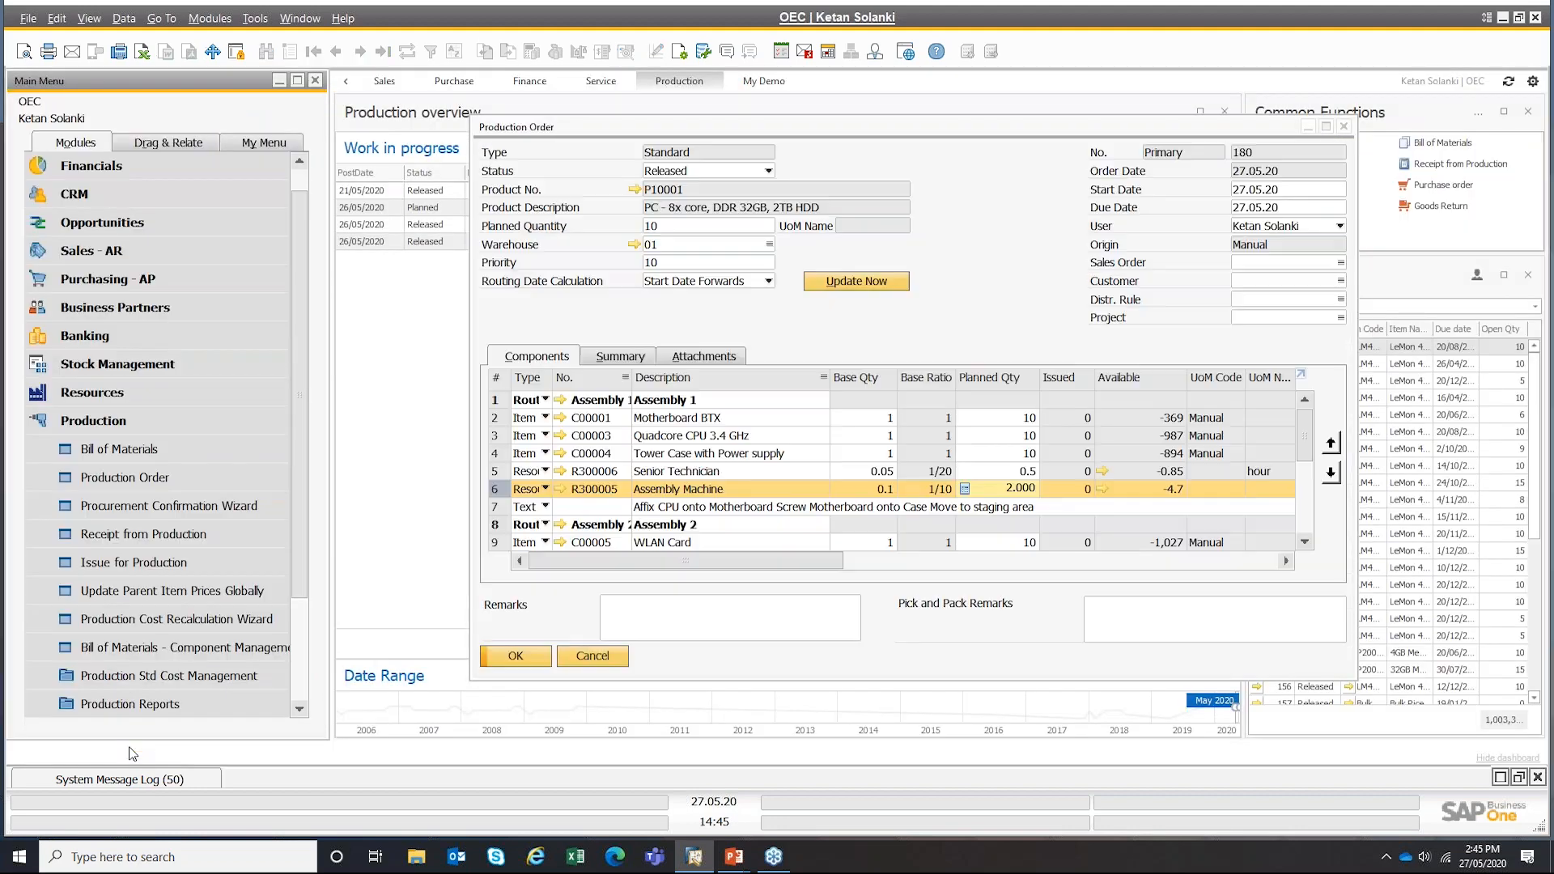
- Start a receipt from production for the current P10001 production order and maximize the receipt
{"action": "left_click", "coordinate": [150, 536]}
{"action": "left_click", "coordinate": [838, 629]}
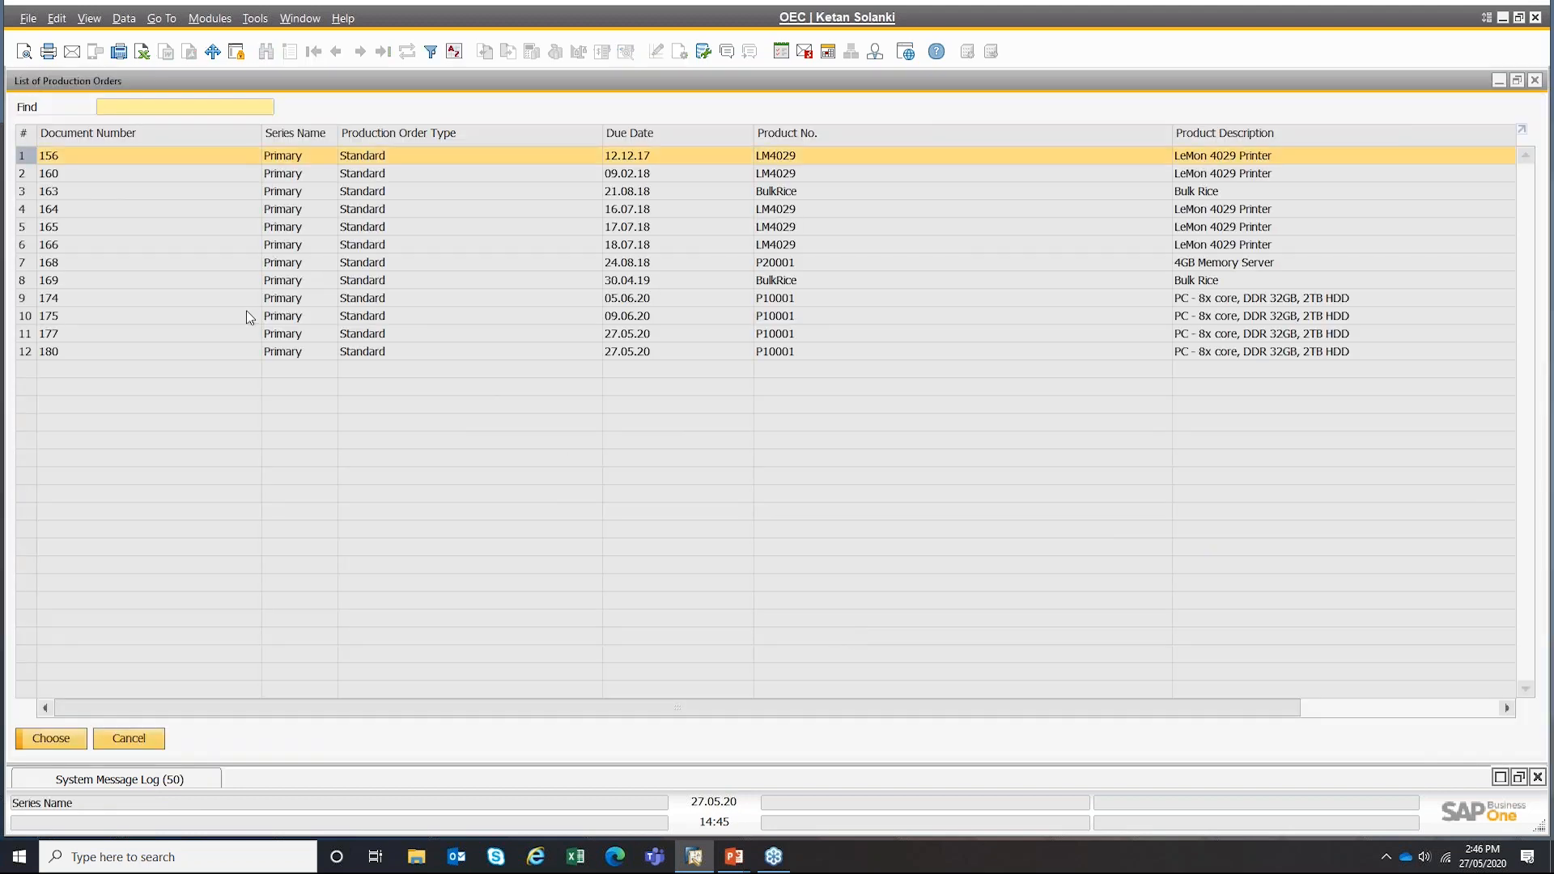
{"action": "left_click", "coordinate": [128, 339]}
{"action": "left_click", "coordinate": [125, 349]}
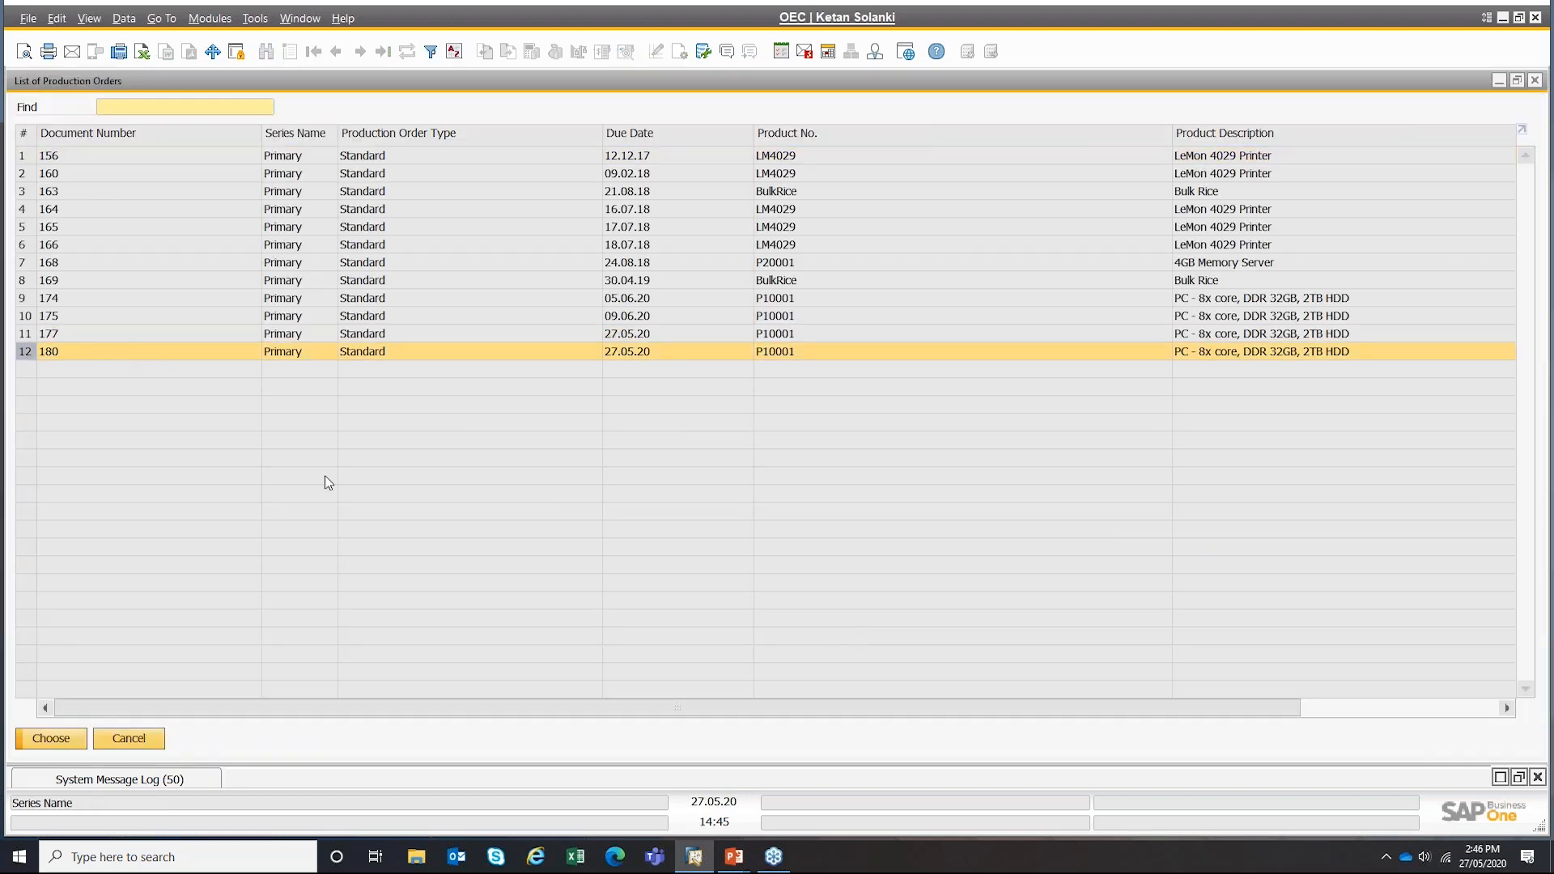
{"action": "left_click", "coordinate": [49, 738]}
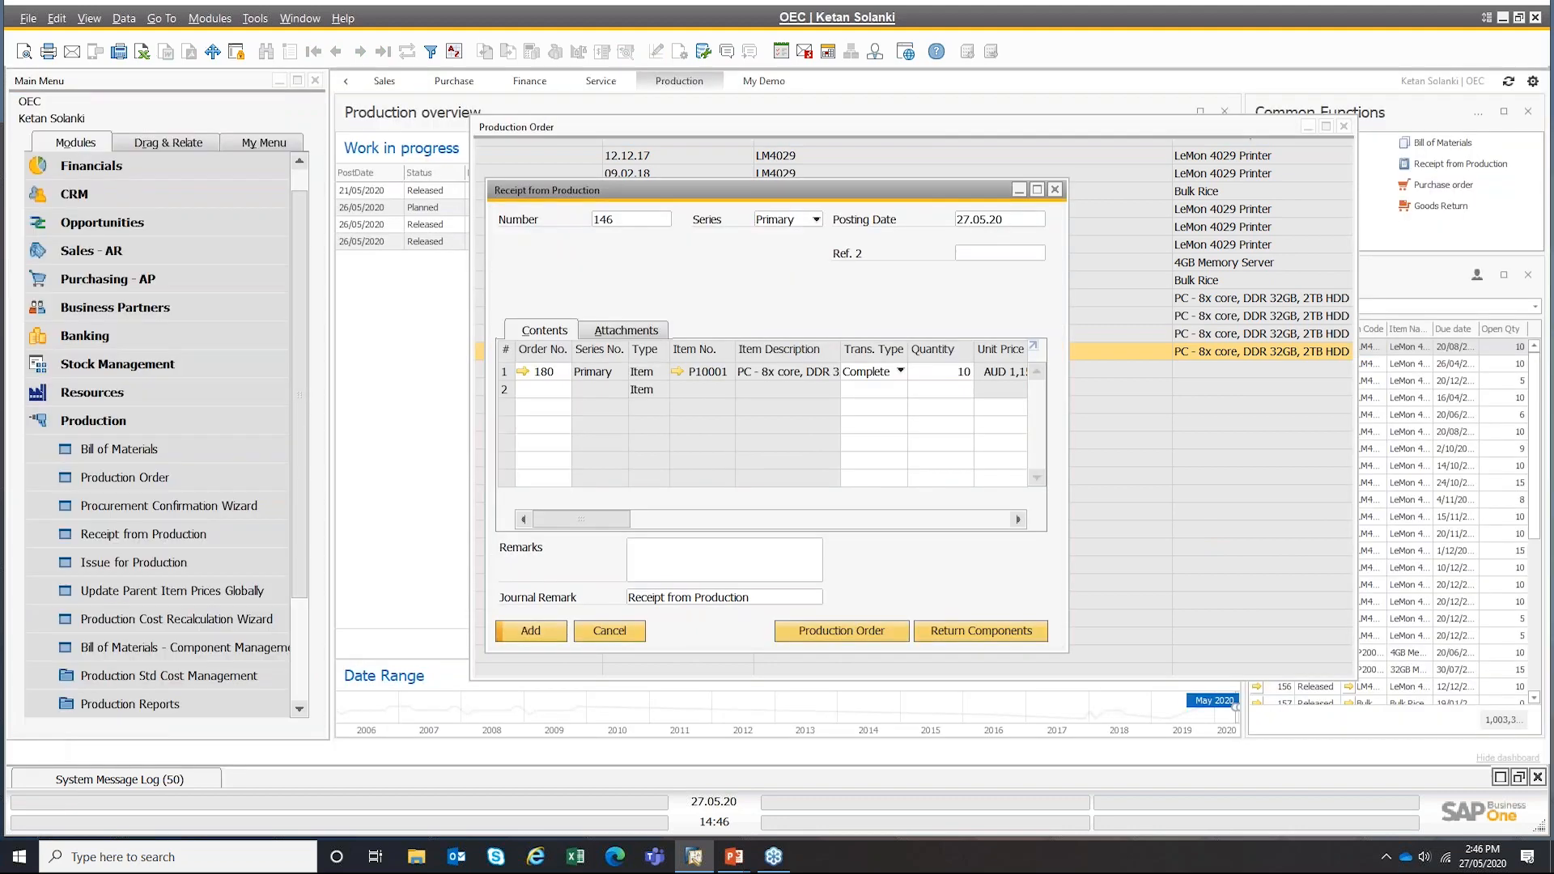
{"action": "double_click", "coordinate": [809, 190]}
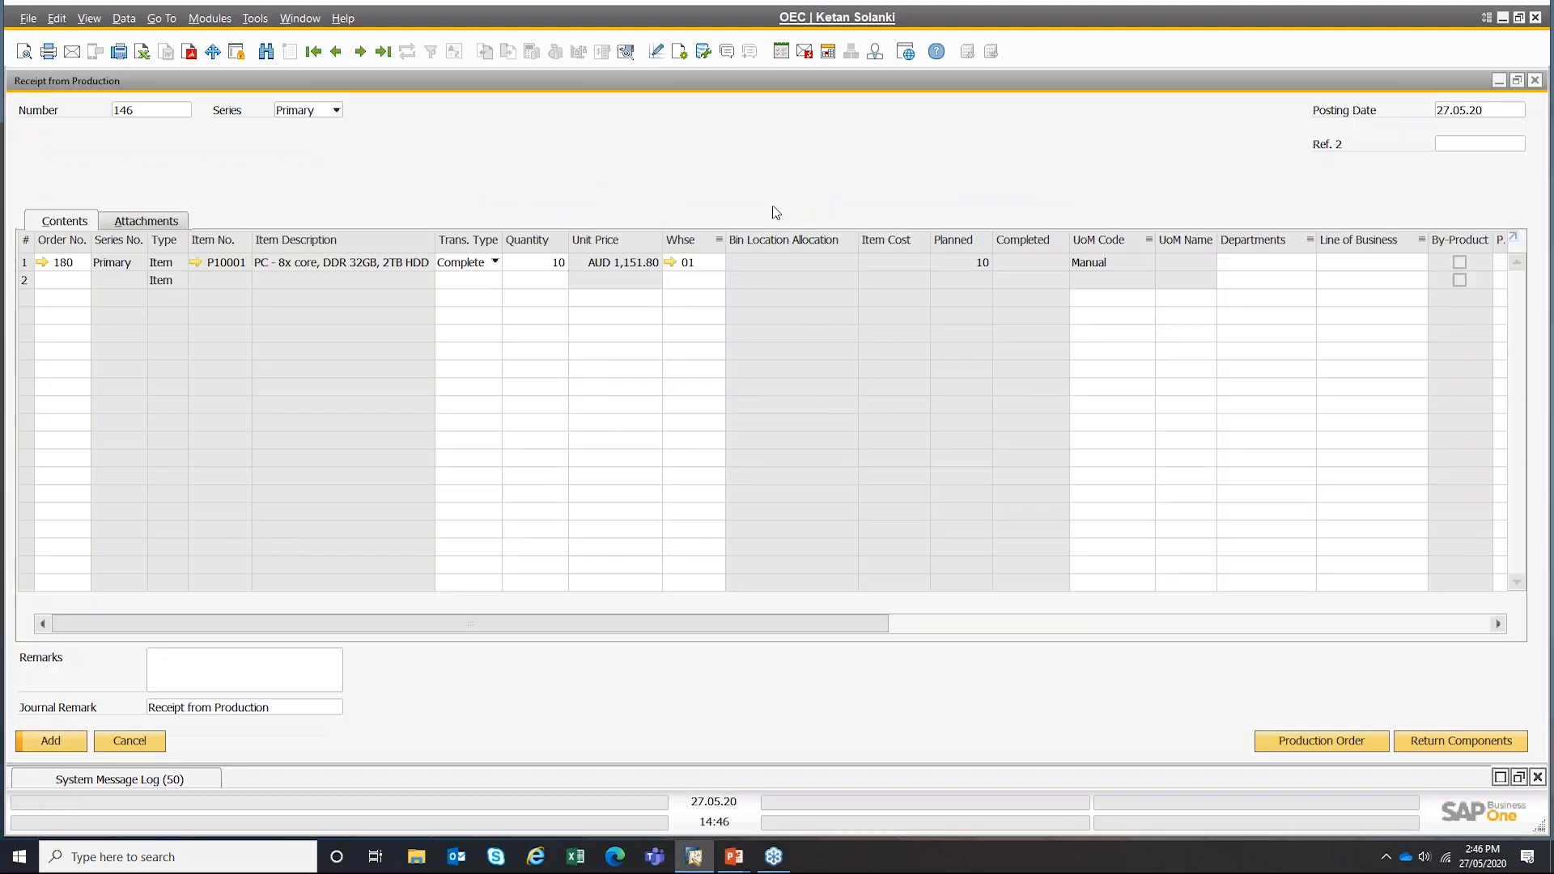
- Set the transaction type of the P10001 receipt line to Reject
{"action": "left_click", "coordinate": [555, 262]}
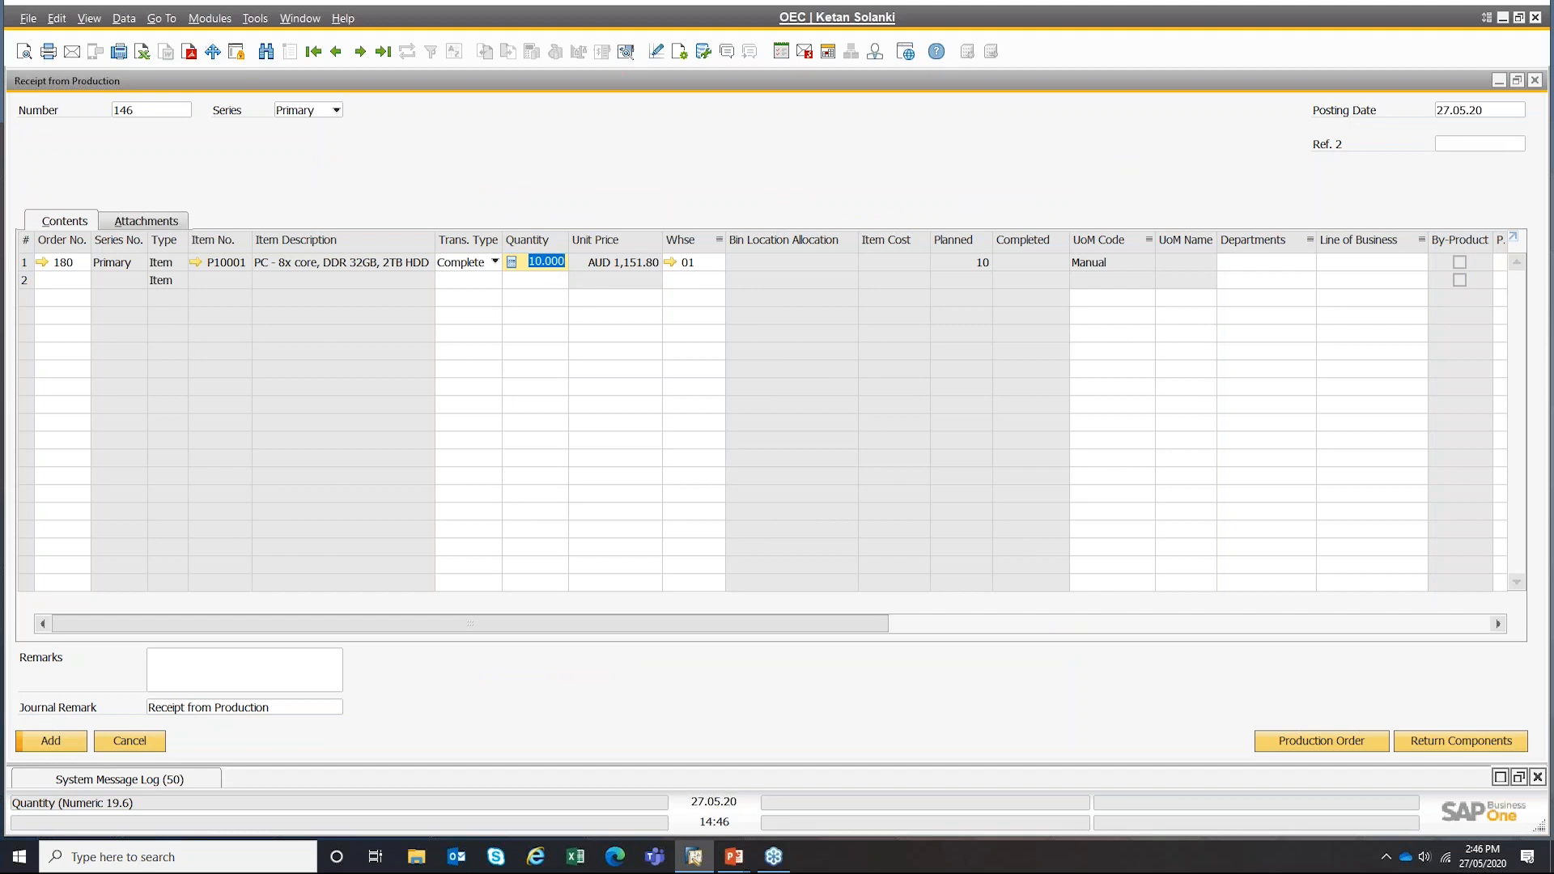
{"action": "left_click", "coordinate": [471, 264]}
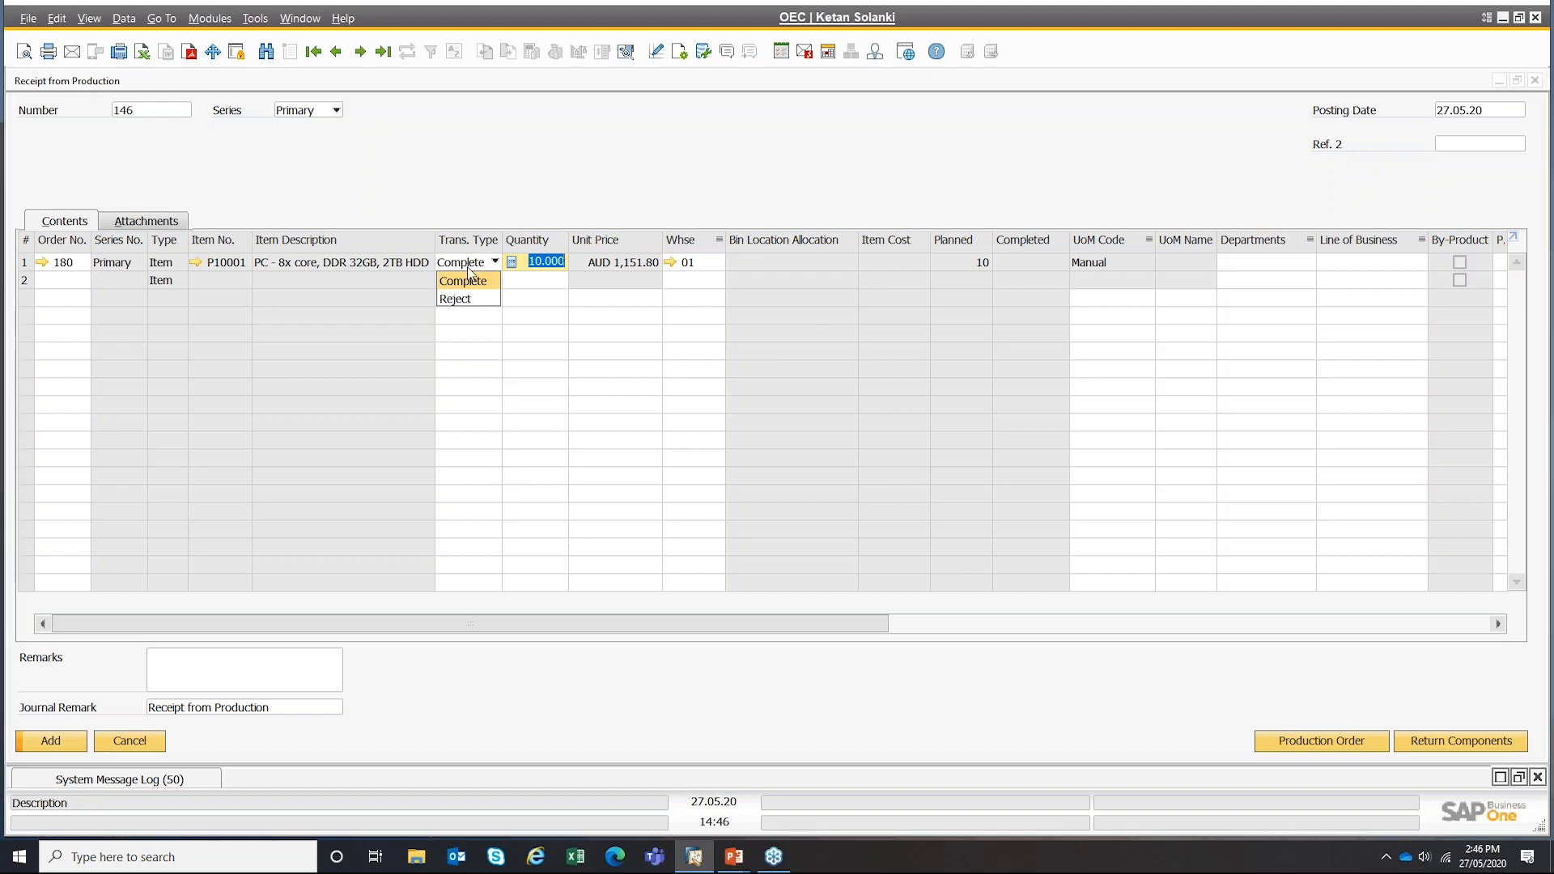
{"action": "left_click", "coordinate": [471, 275]}
{"action": "left_click", "coordinate": [474, 261]}
{"action": "left_click", "coordinate": [458, 298]}
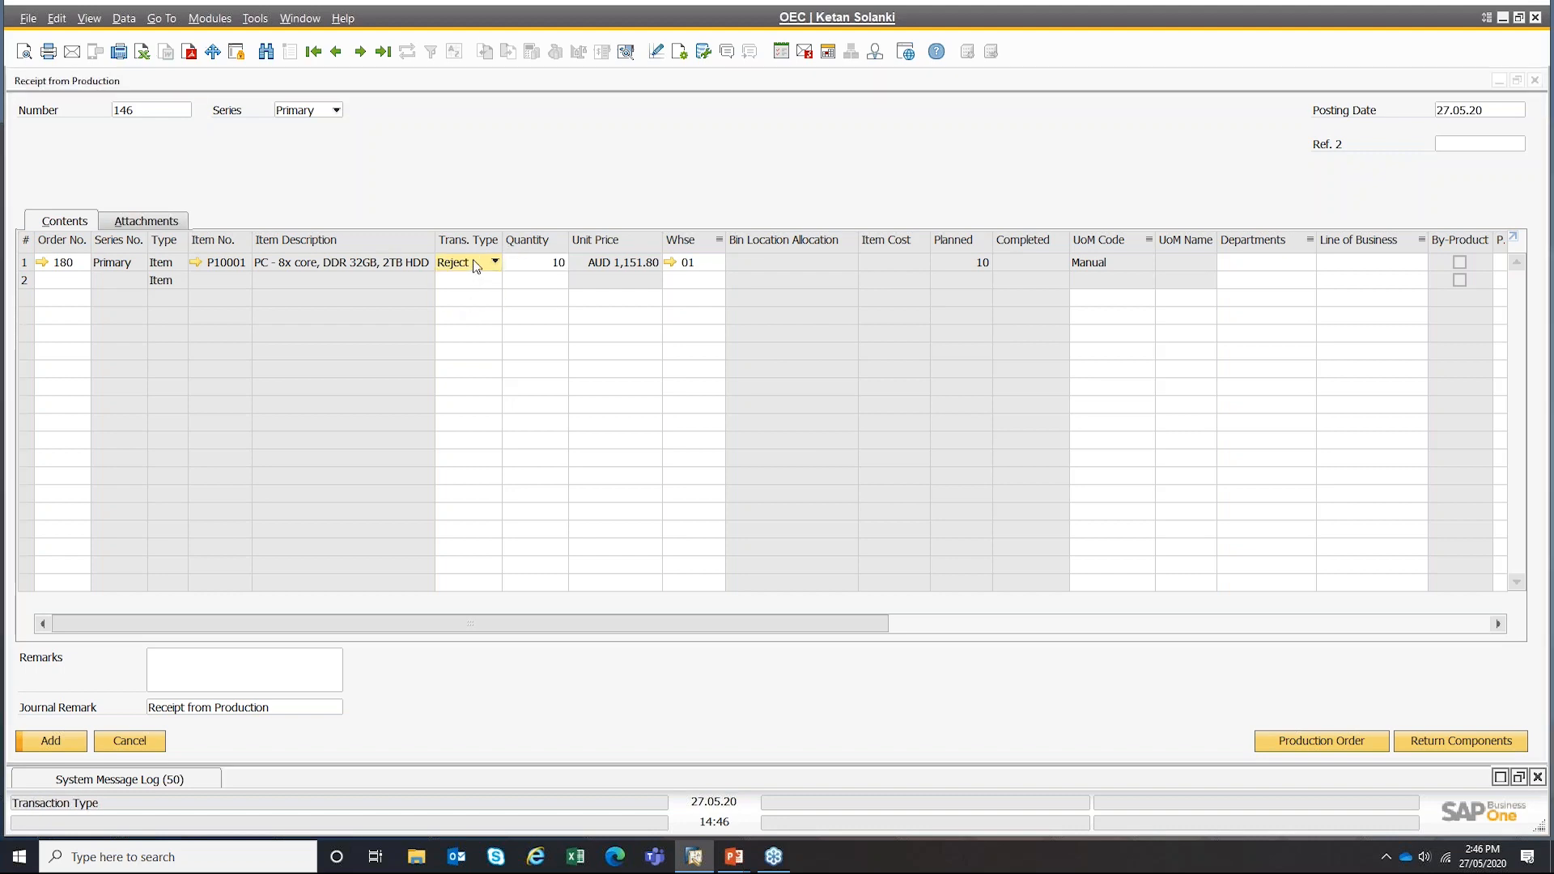
- Set the P10001 receipt line's transaction type to Complete and close the receipt from production without adding it
{"action": "left_click", "coordinate": [473, 261]}
{"action": "left_click", "coordinate": [471, 276]}
{"action": "left_click", "coordinate": [479, 264]}
{"action": "left_click", "coordinate": [521, 164]}
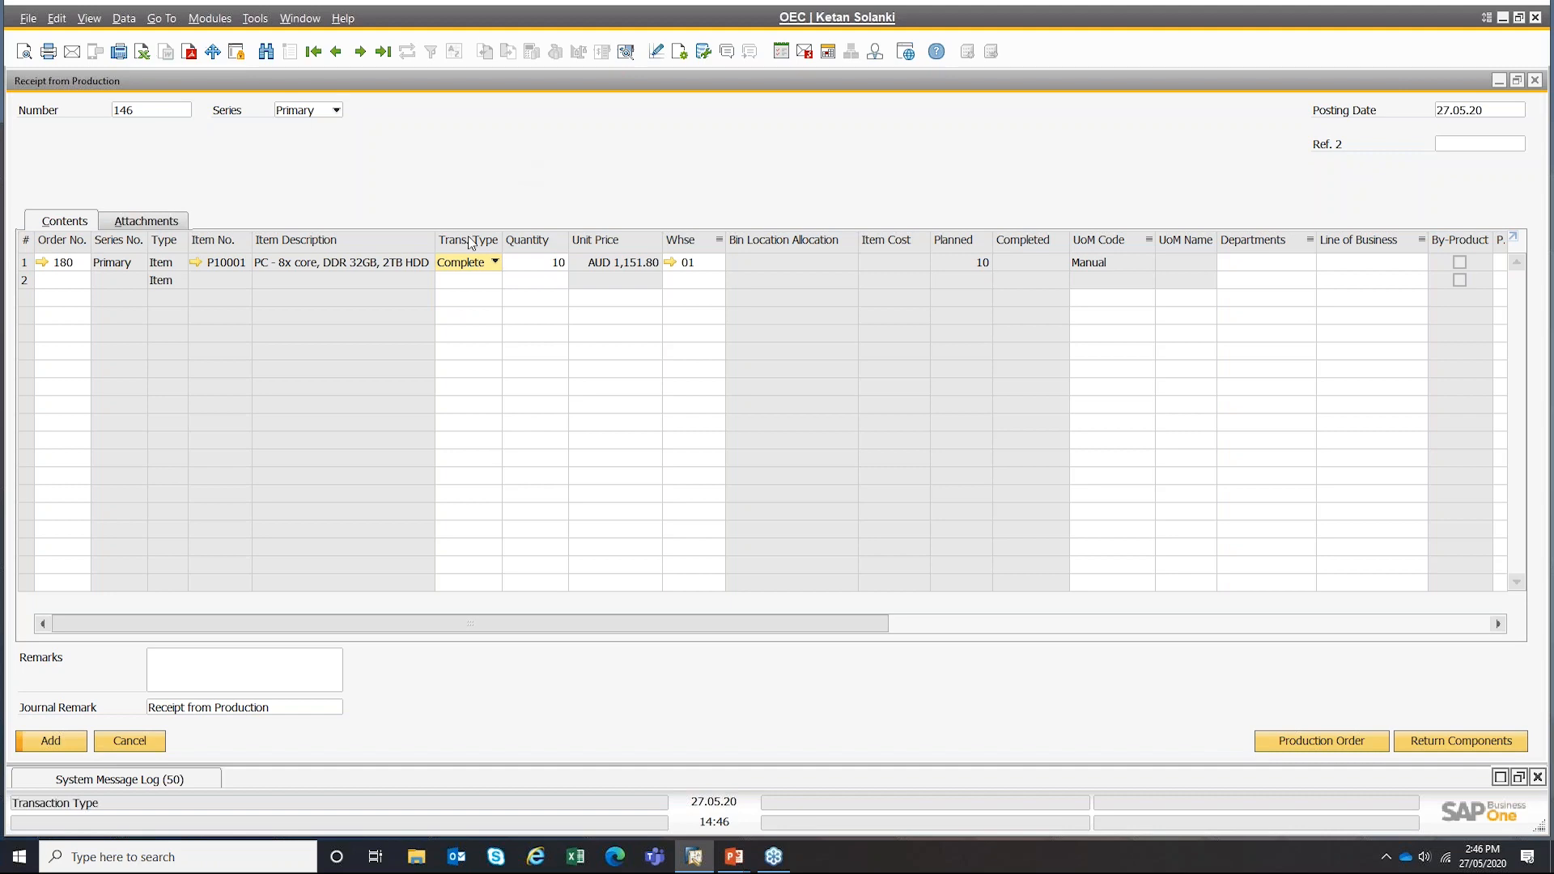
{"action": "left_click", "coordinate": [698, 264]}
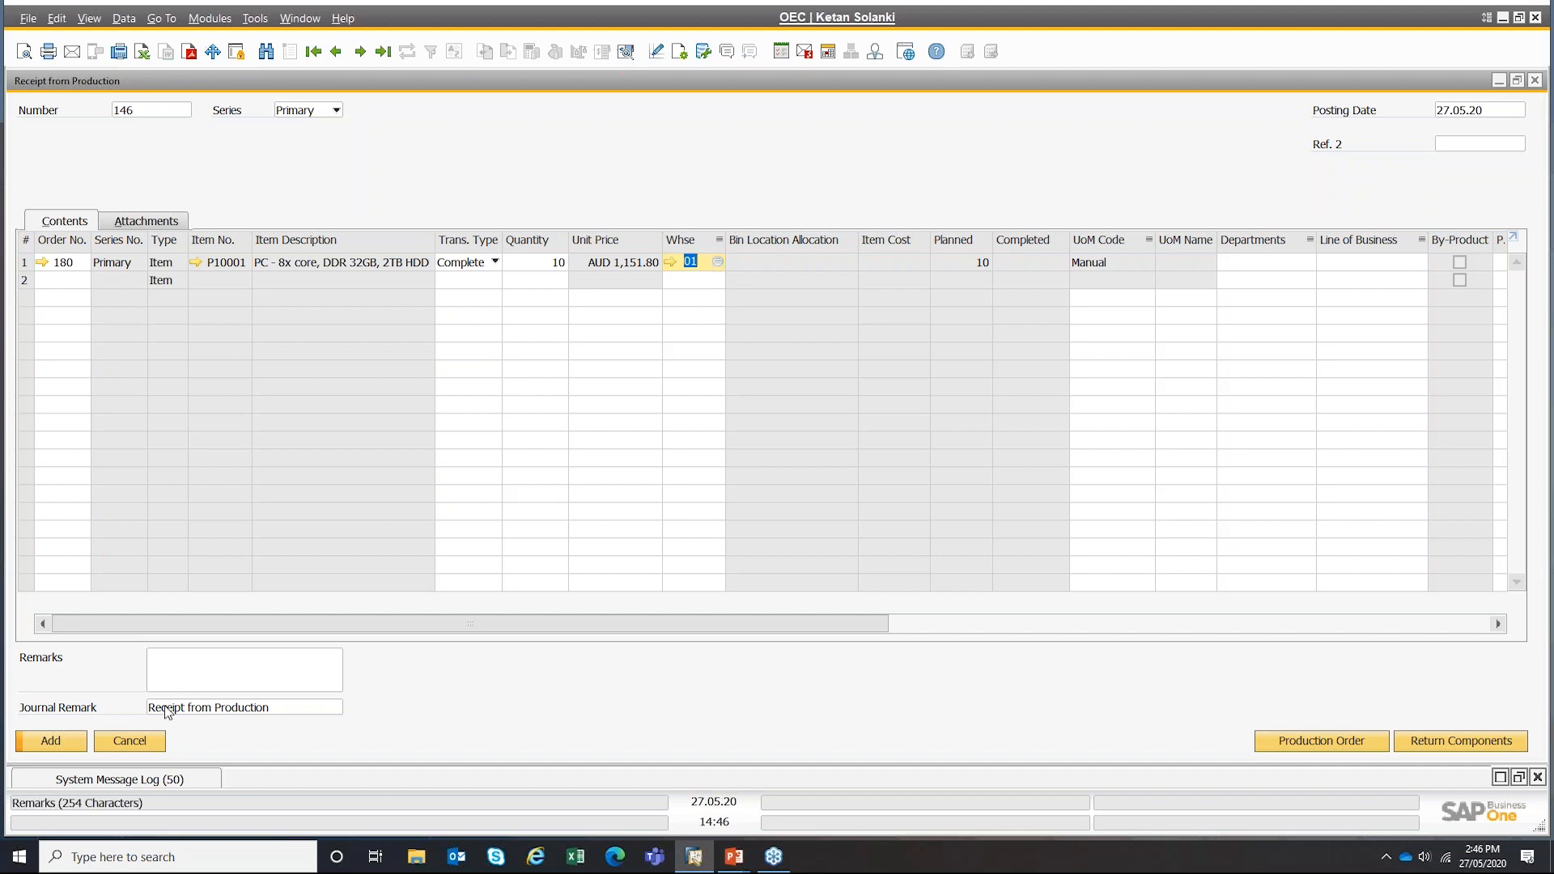
{"action": "left_click", "coordinate": [144, 746]}
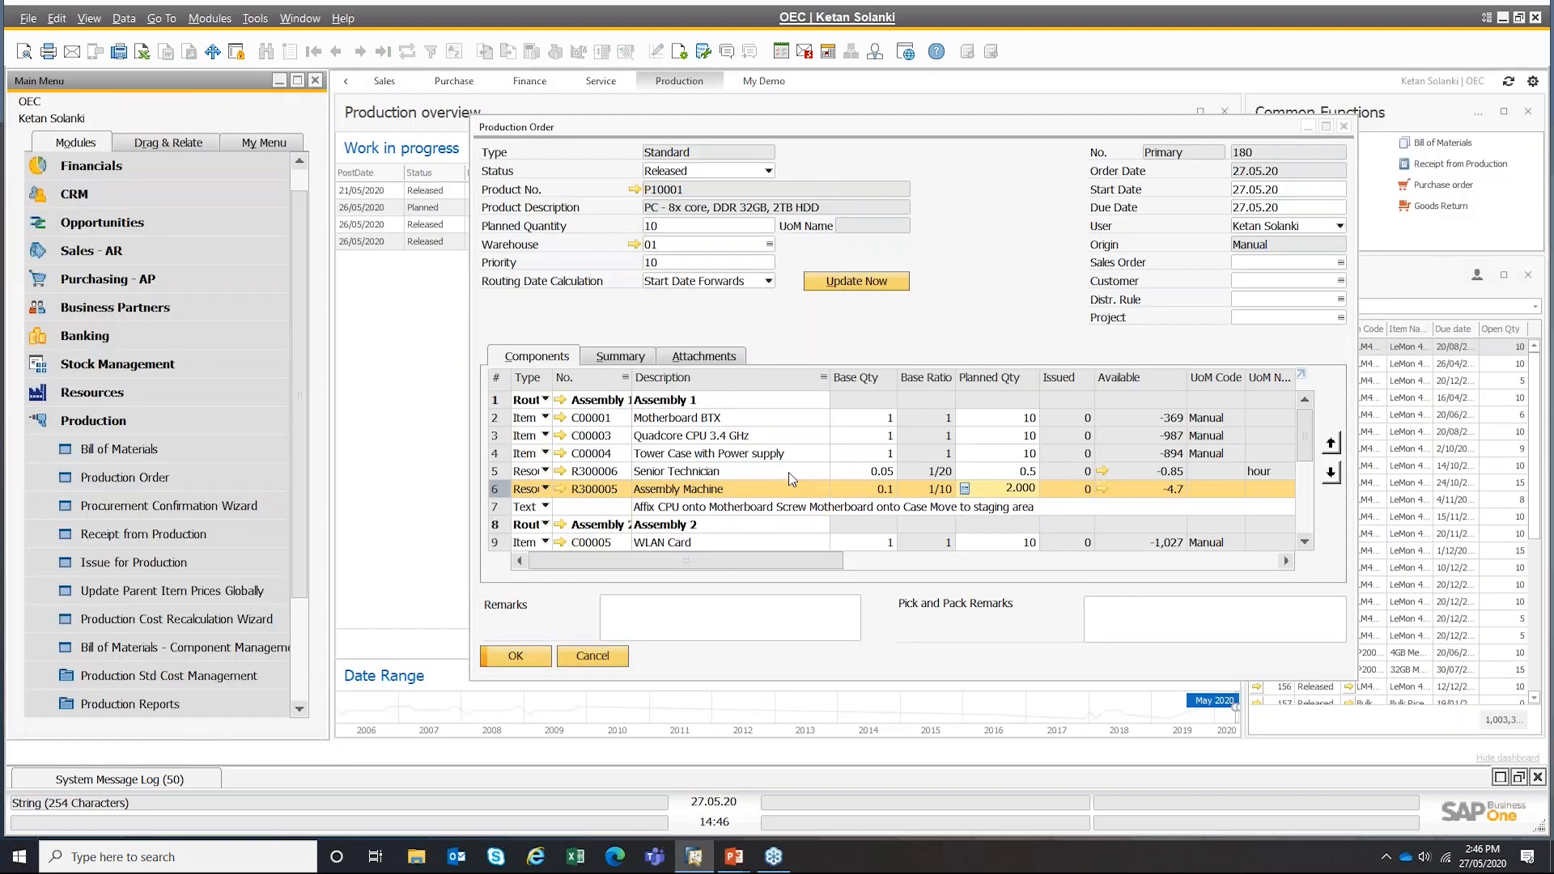
- Maximize the P10001 production order, start issuing its components and review the available route sequences in the selection criteria
{"action": "double_click", "coordinate": [895, 128]}
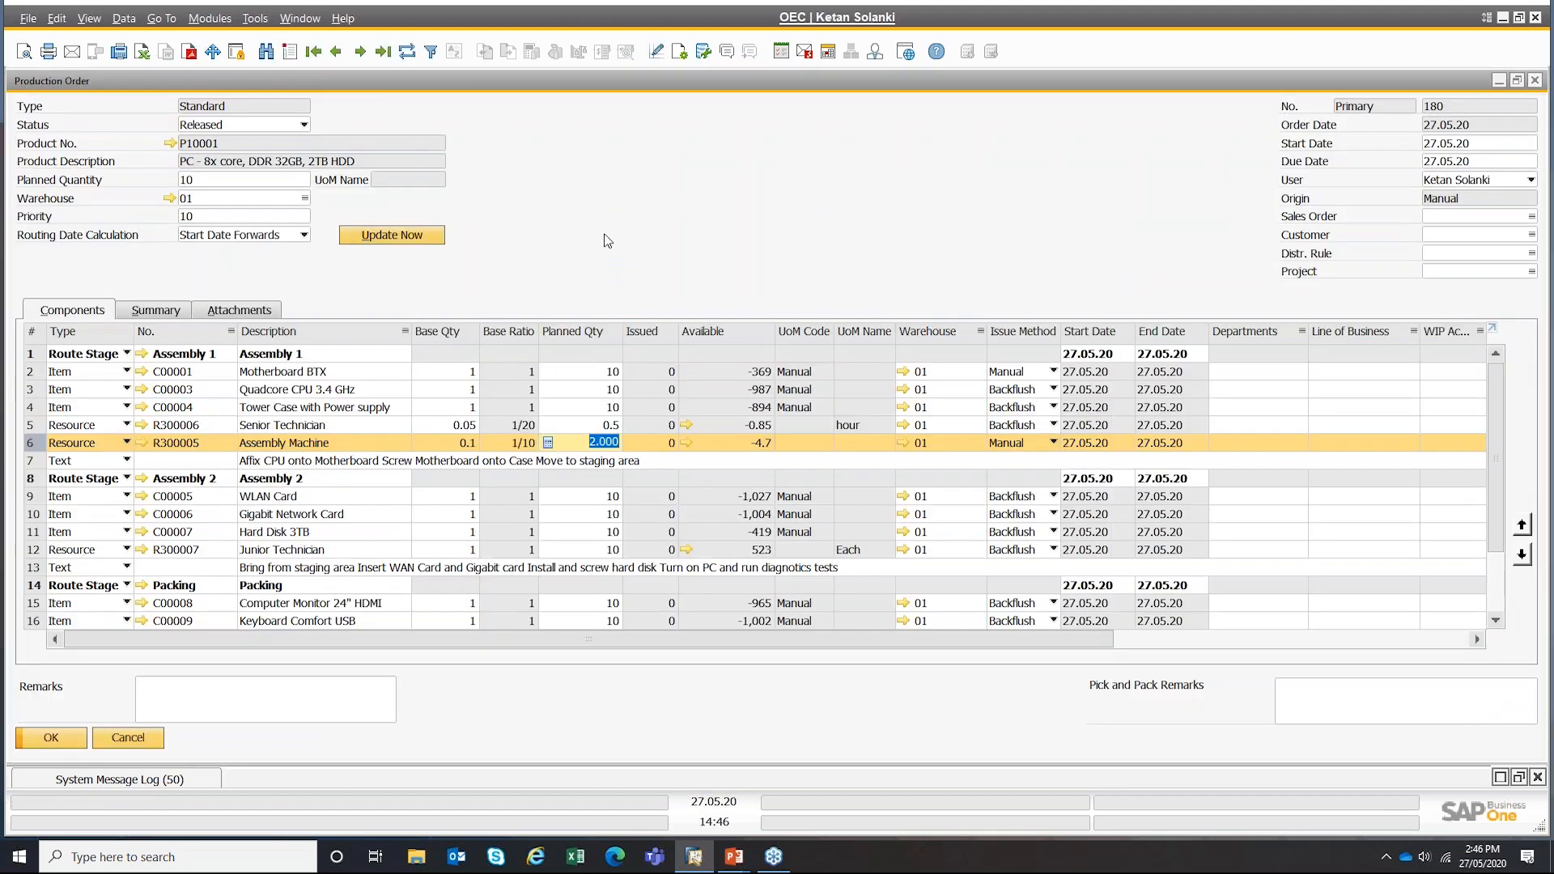
{"action": "right_click", "coordinate": [608, 241]}
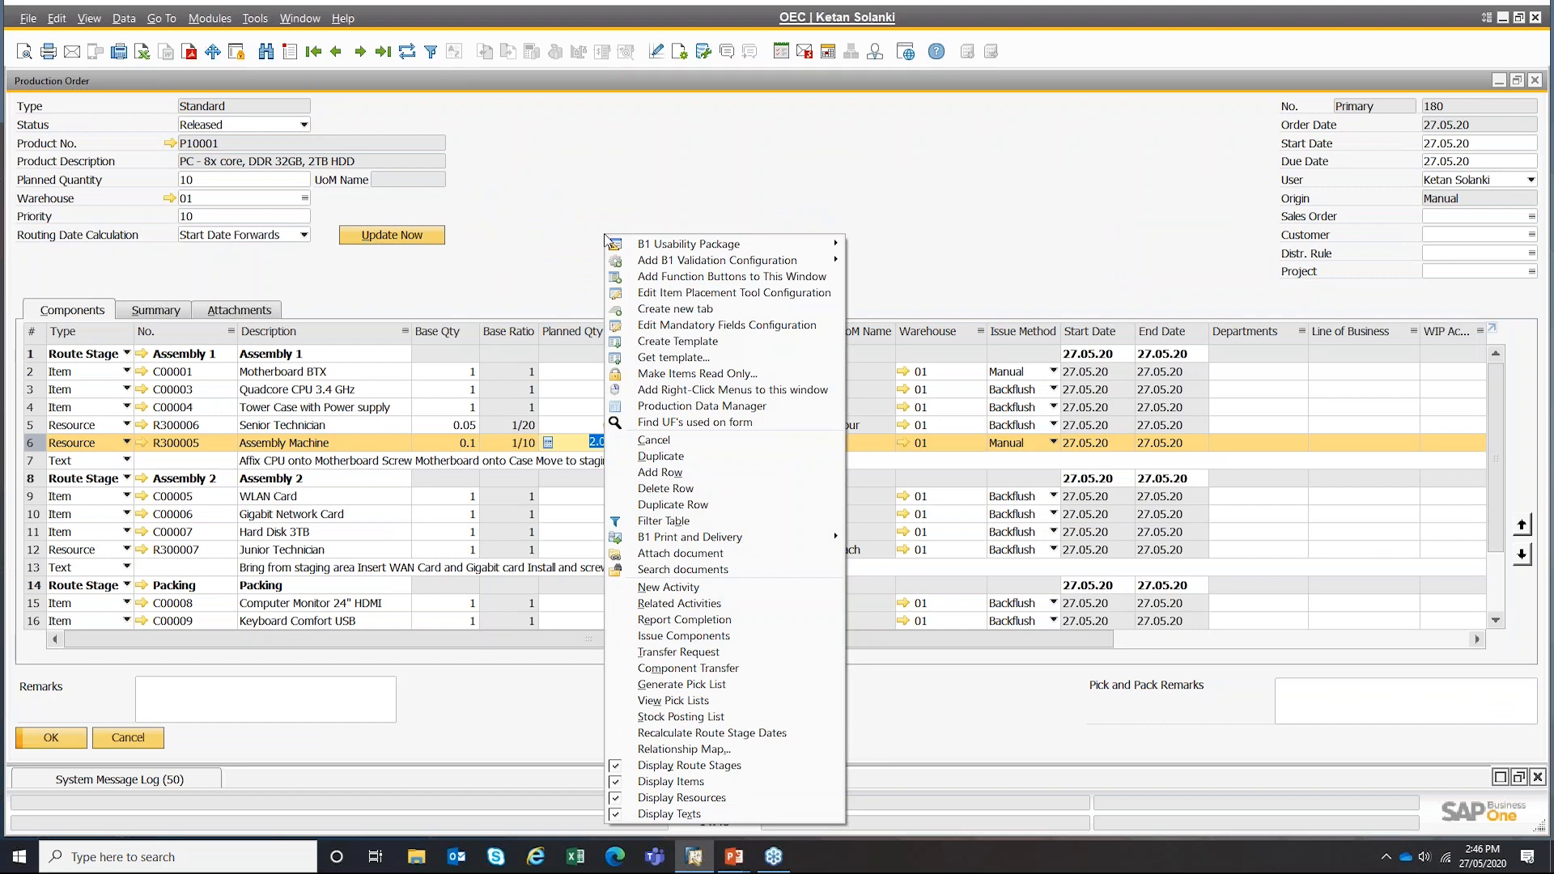
{"action": "left_click", "coordinate": [664, 637]}
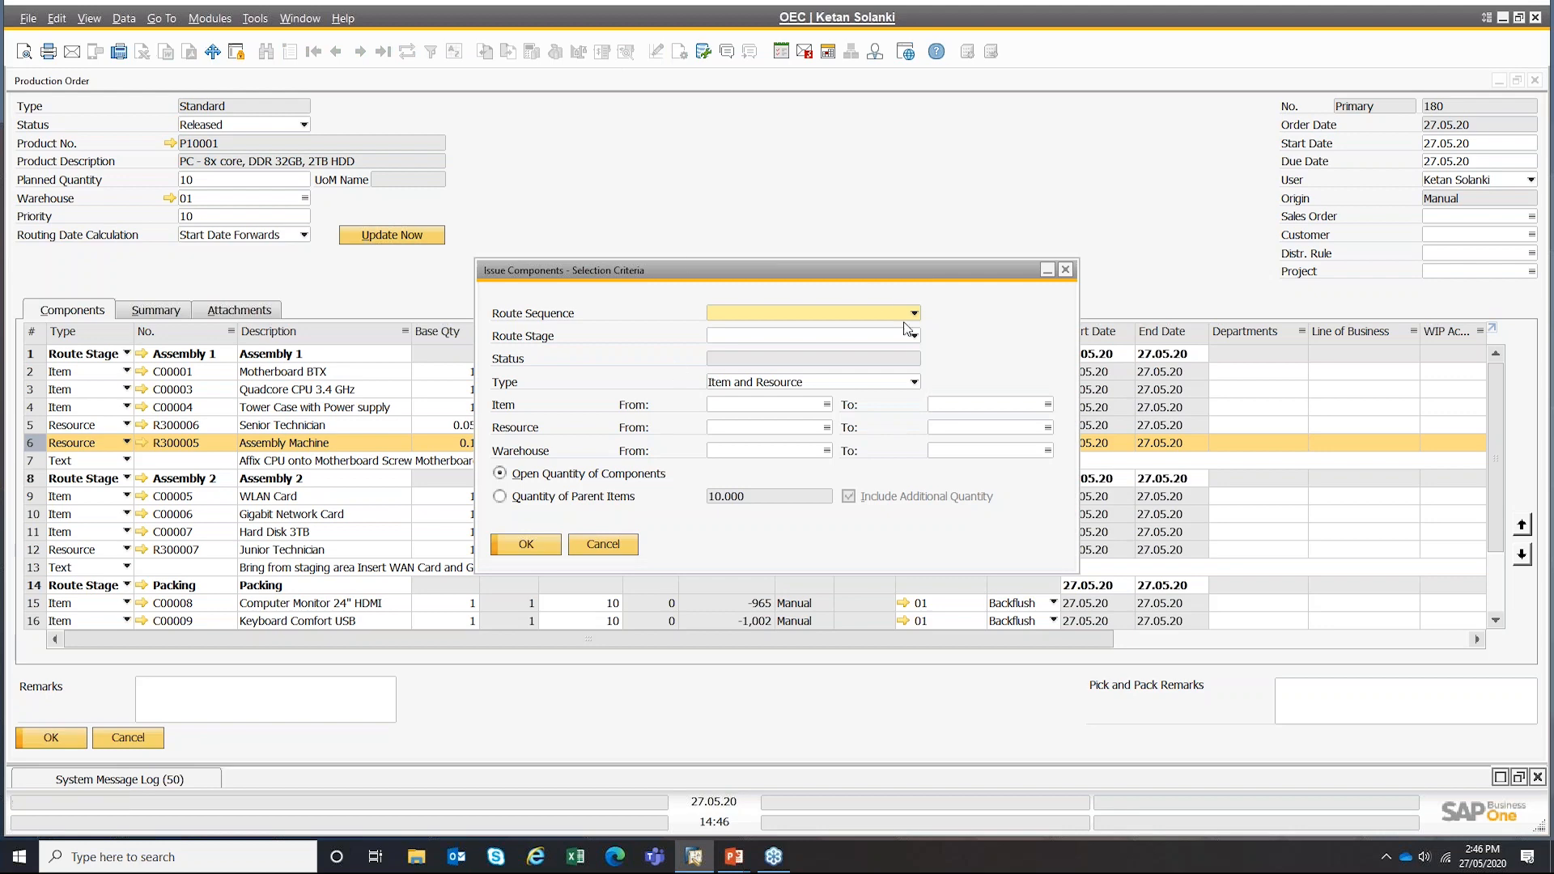
{"action": "left_click", "coordinate": [819, 311]}
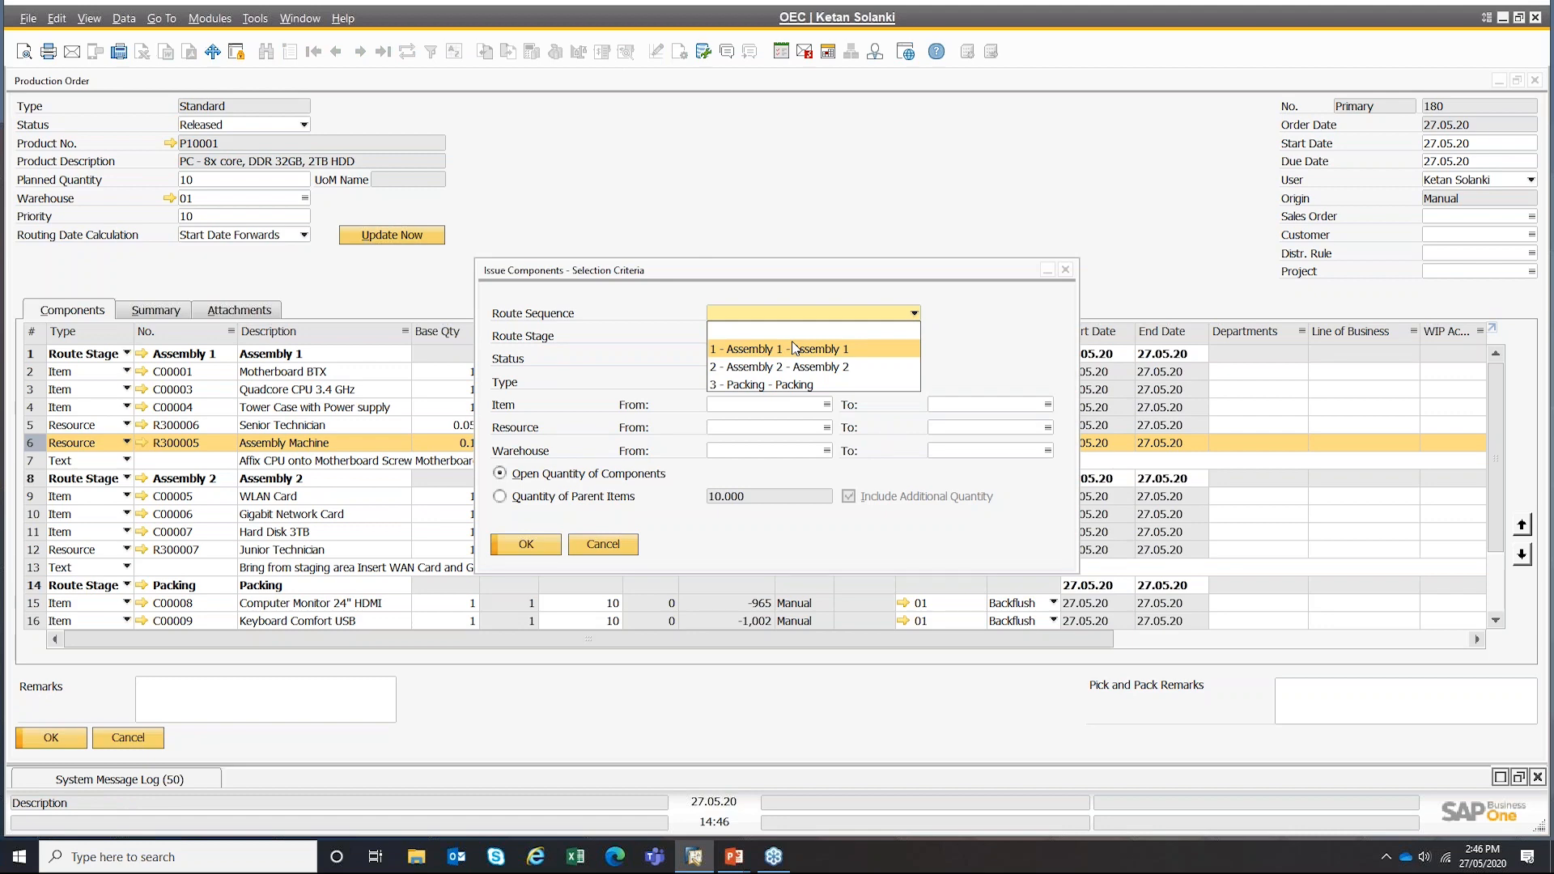
{"action": "left_click", "coordinate": [653, 290]}
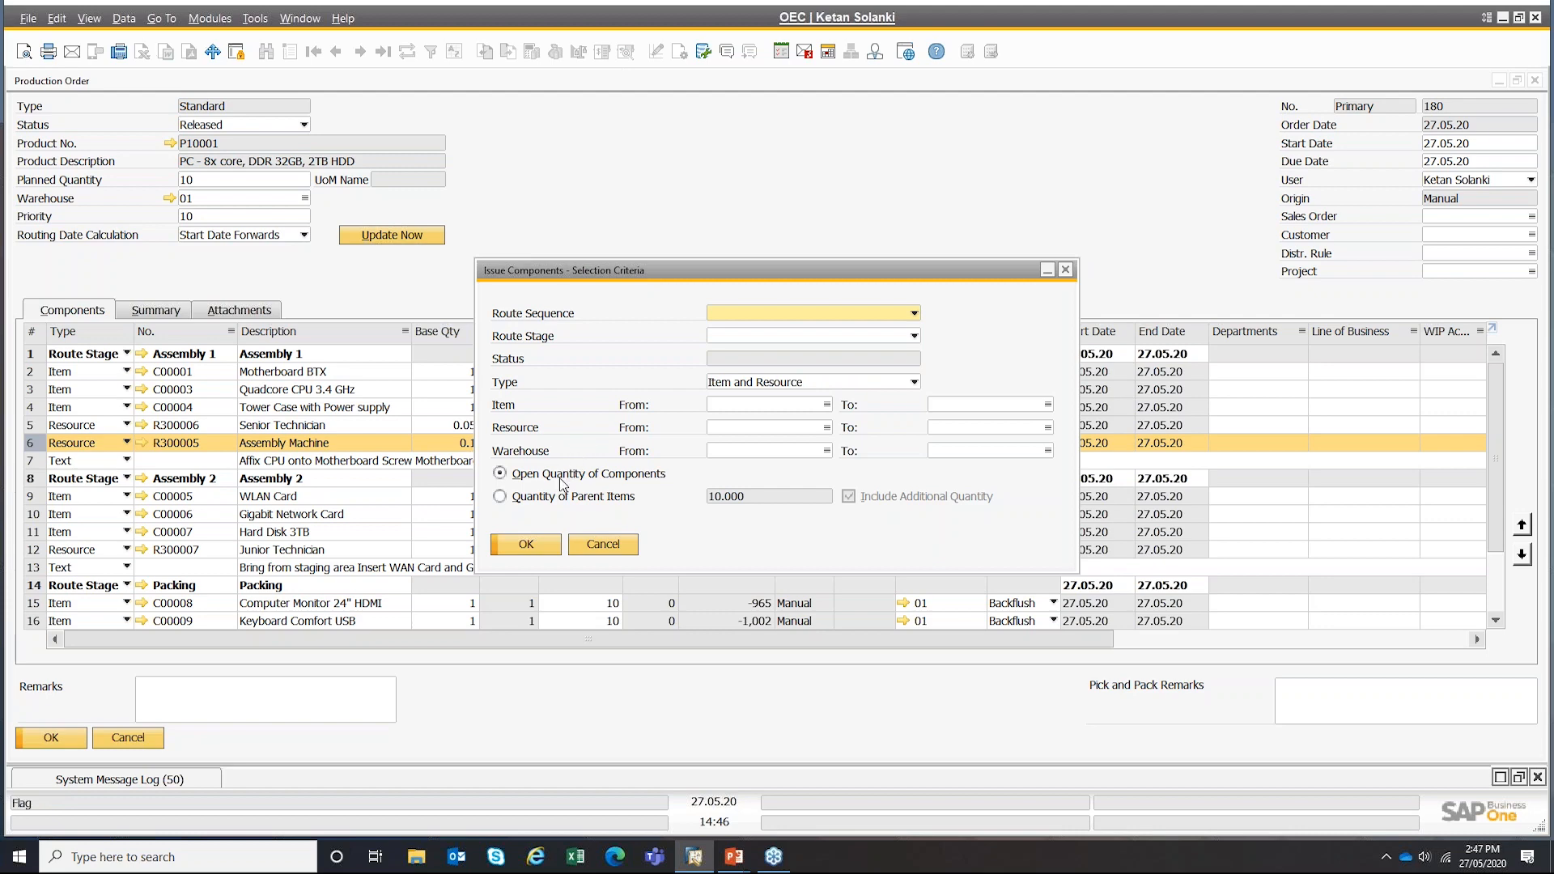
- Prepare a component issue based on a parent item quantity of 5 and close the issue without adding it
{"action": "left_click", "coordinate": [499, 497]}
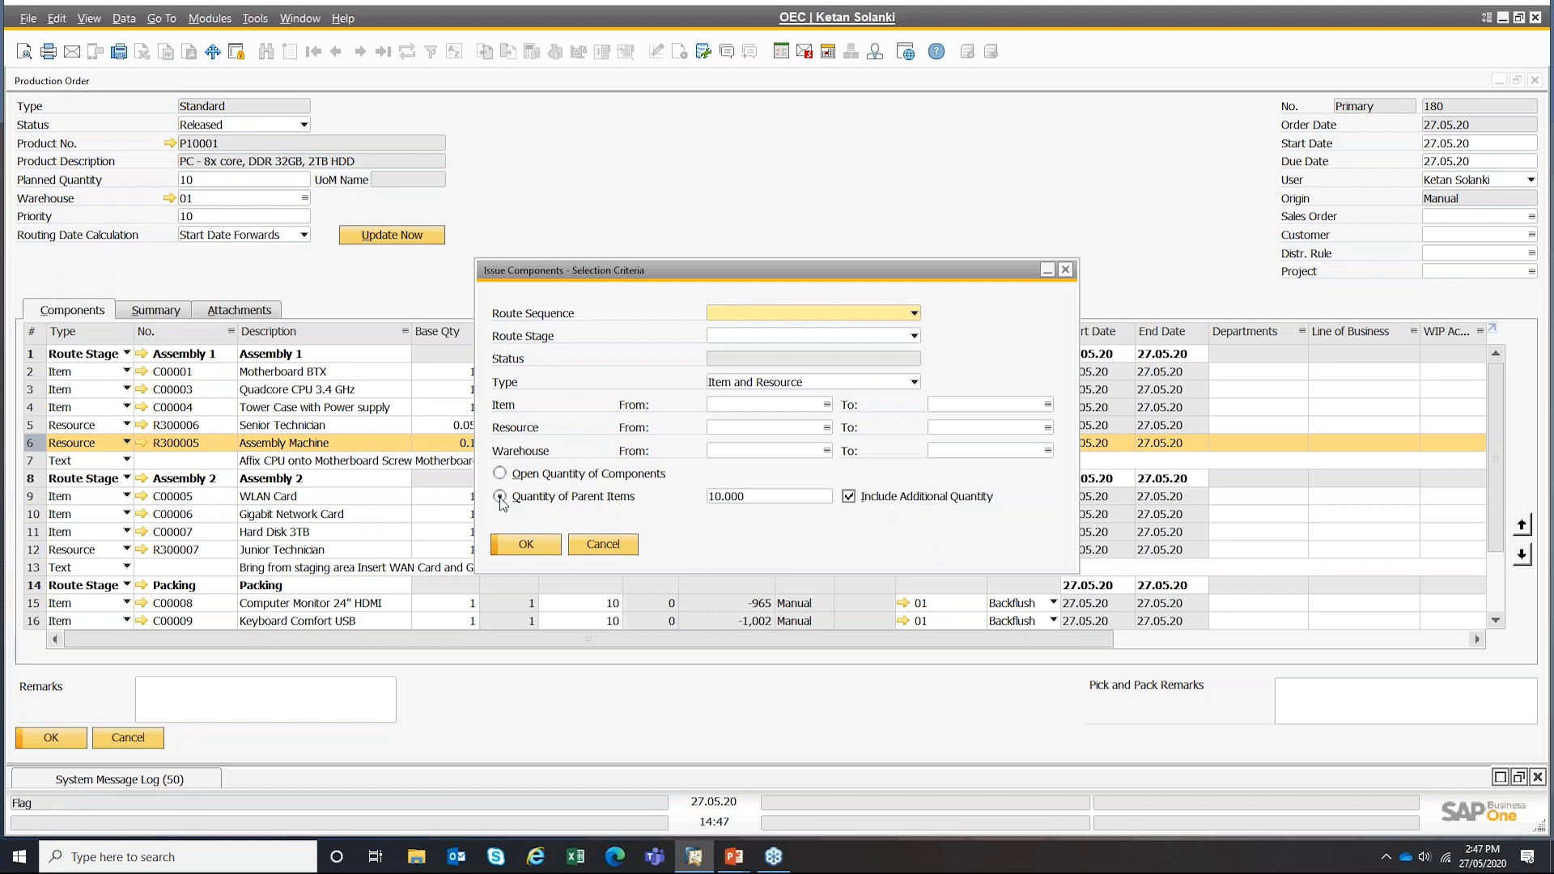
{"action": "left_click", "coordinate": [754, 497]}
{"action": "type", "text": "5"}
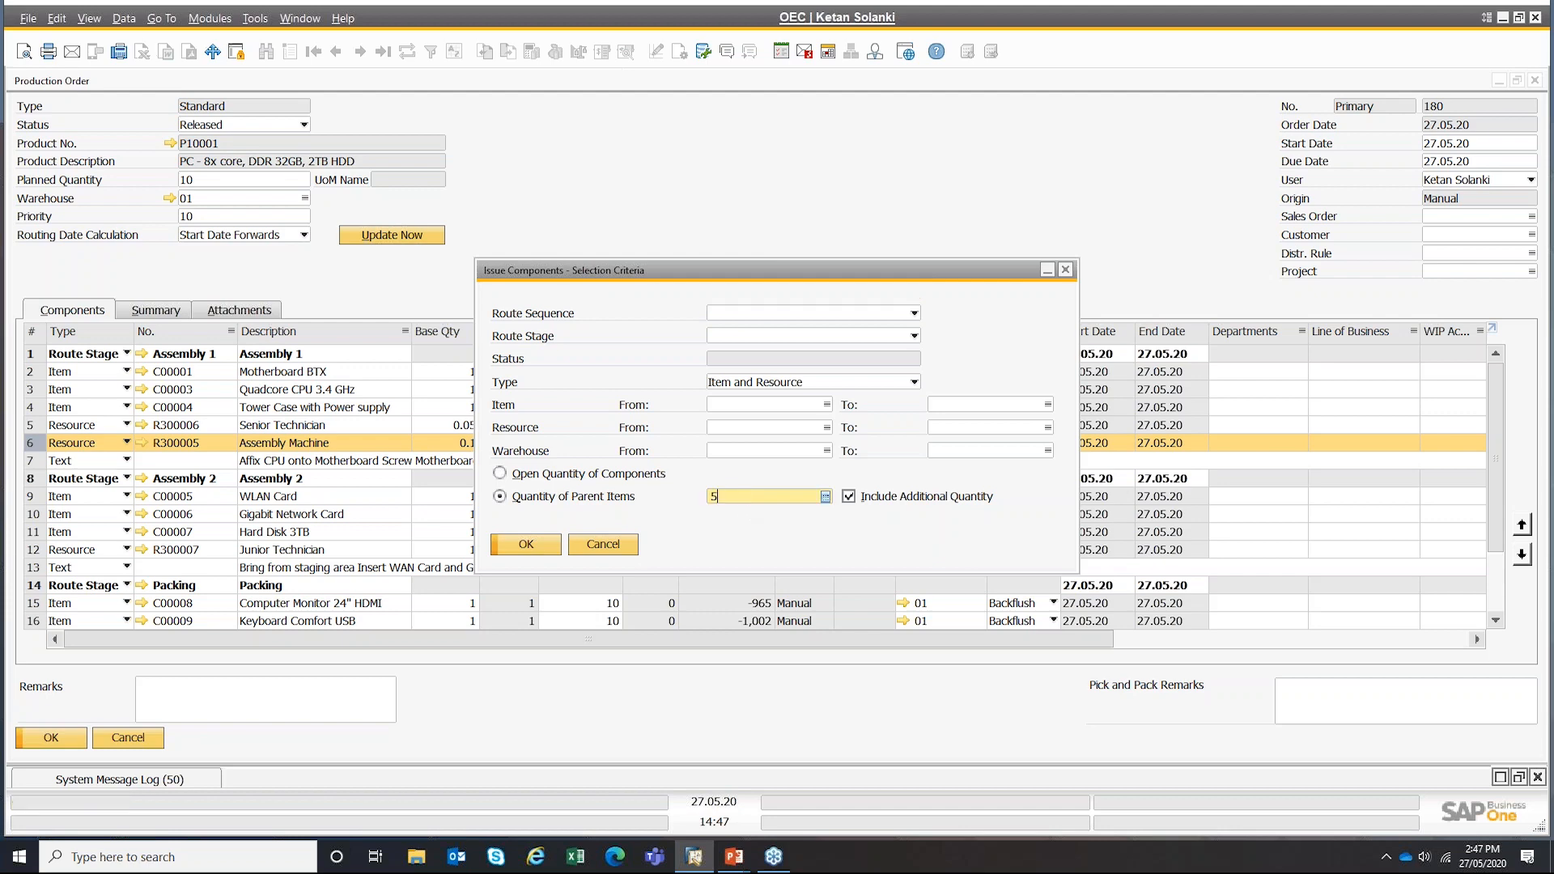
{"action": "key", "text": "Tab"}
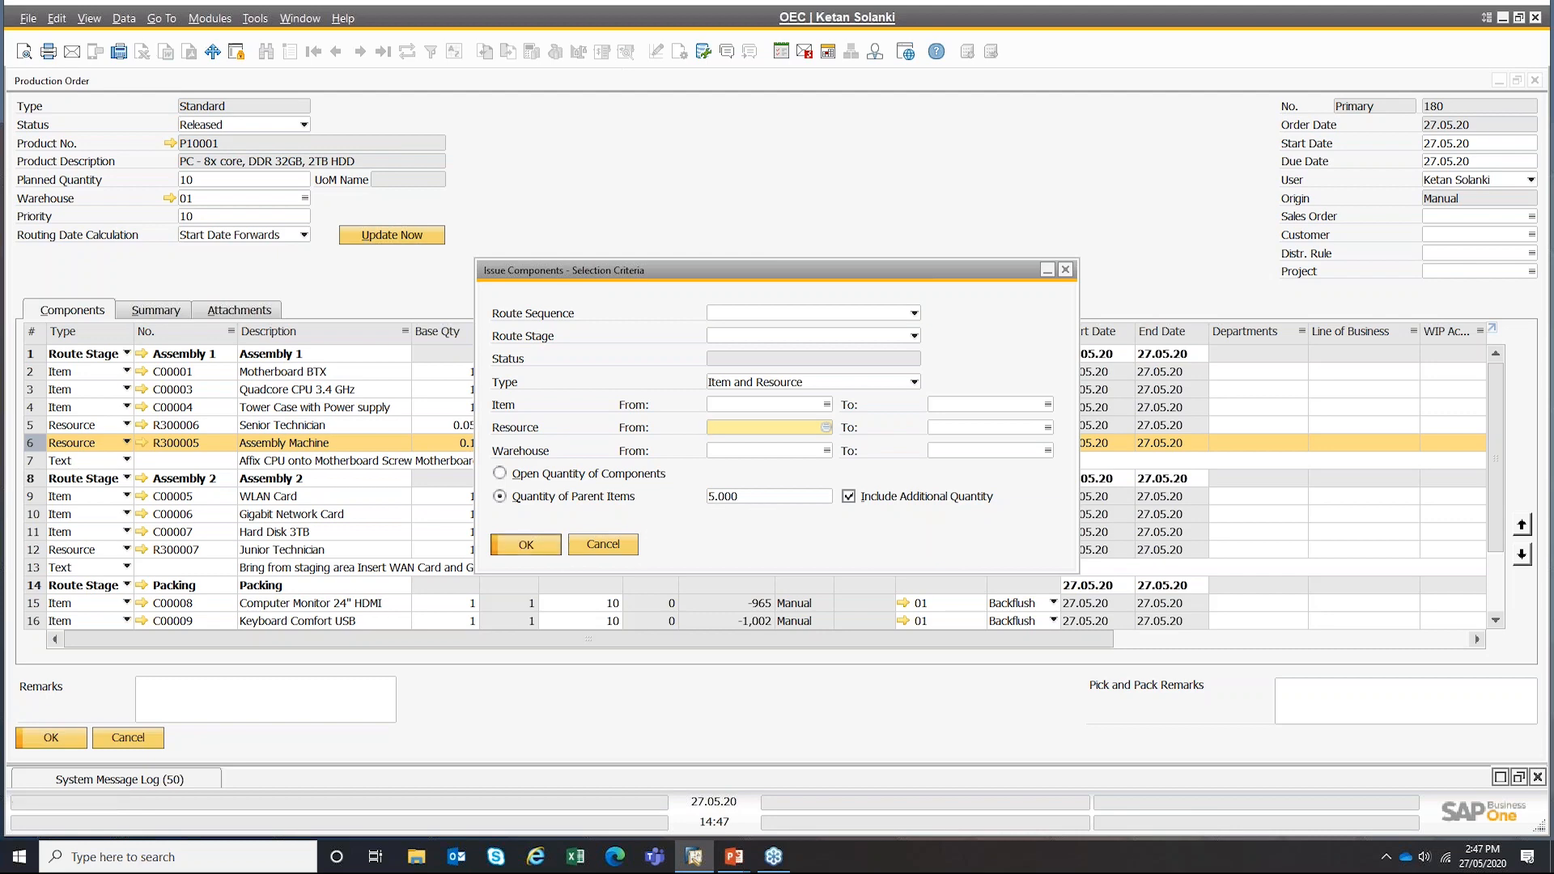
{"action": "left_click", "coordinate": [526, 544]}
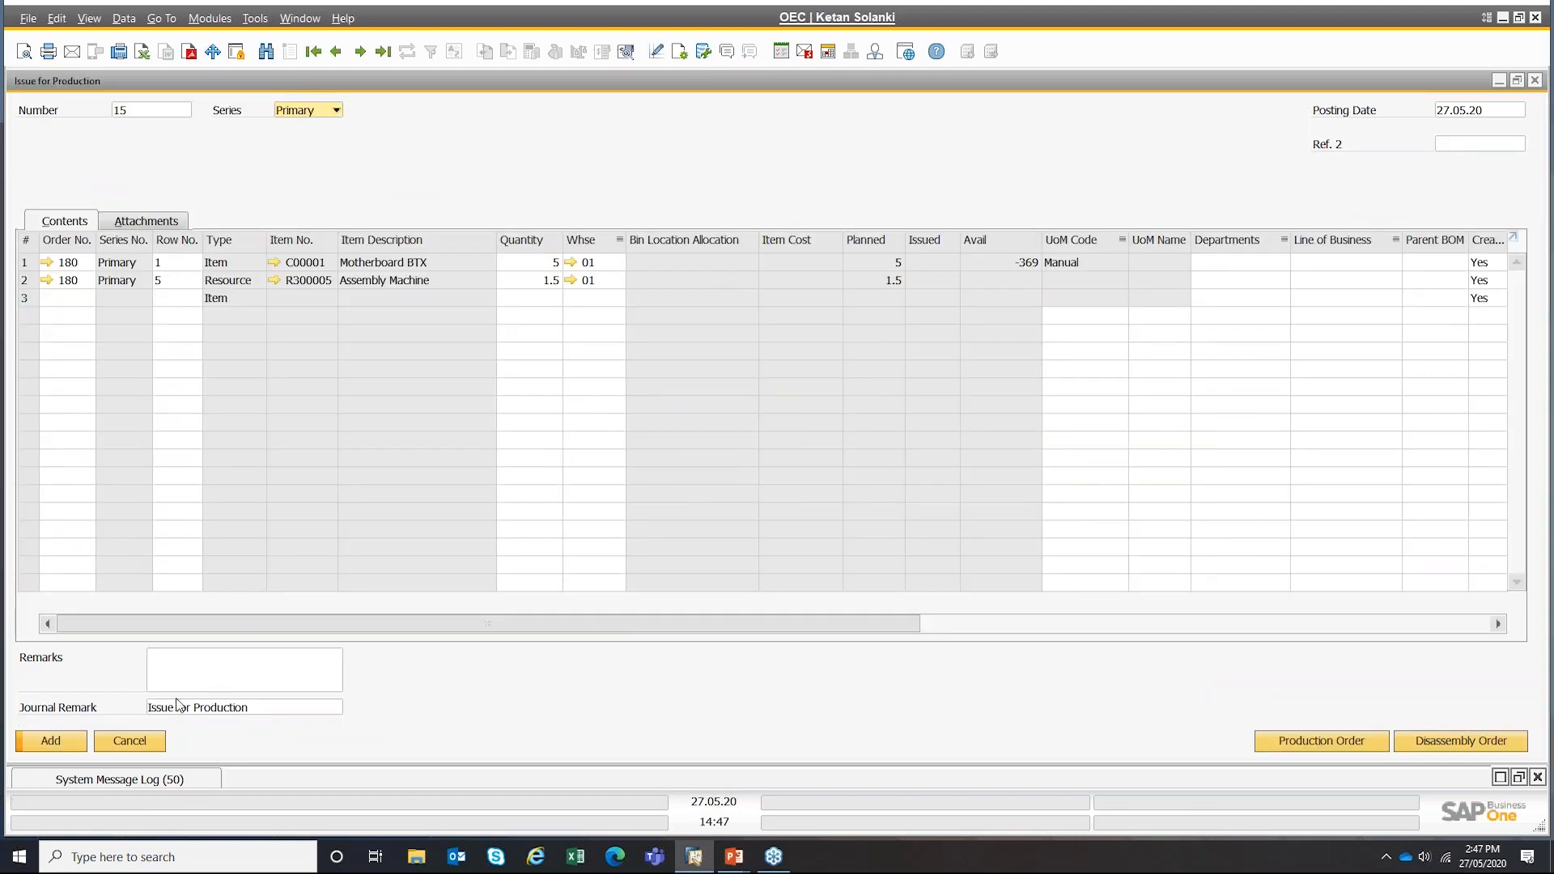
{"action": "left_click", "coordinate": [129, 740]}
- Prepare a stock transfer request for the order's open component quantities with a reference to the production order, and close it without adding
{"action": "right_click", "coordinate": [702, 150]}
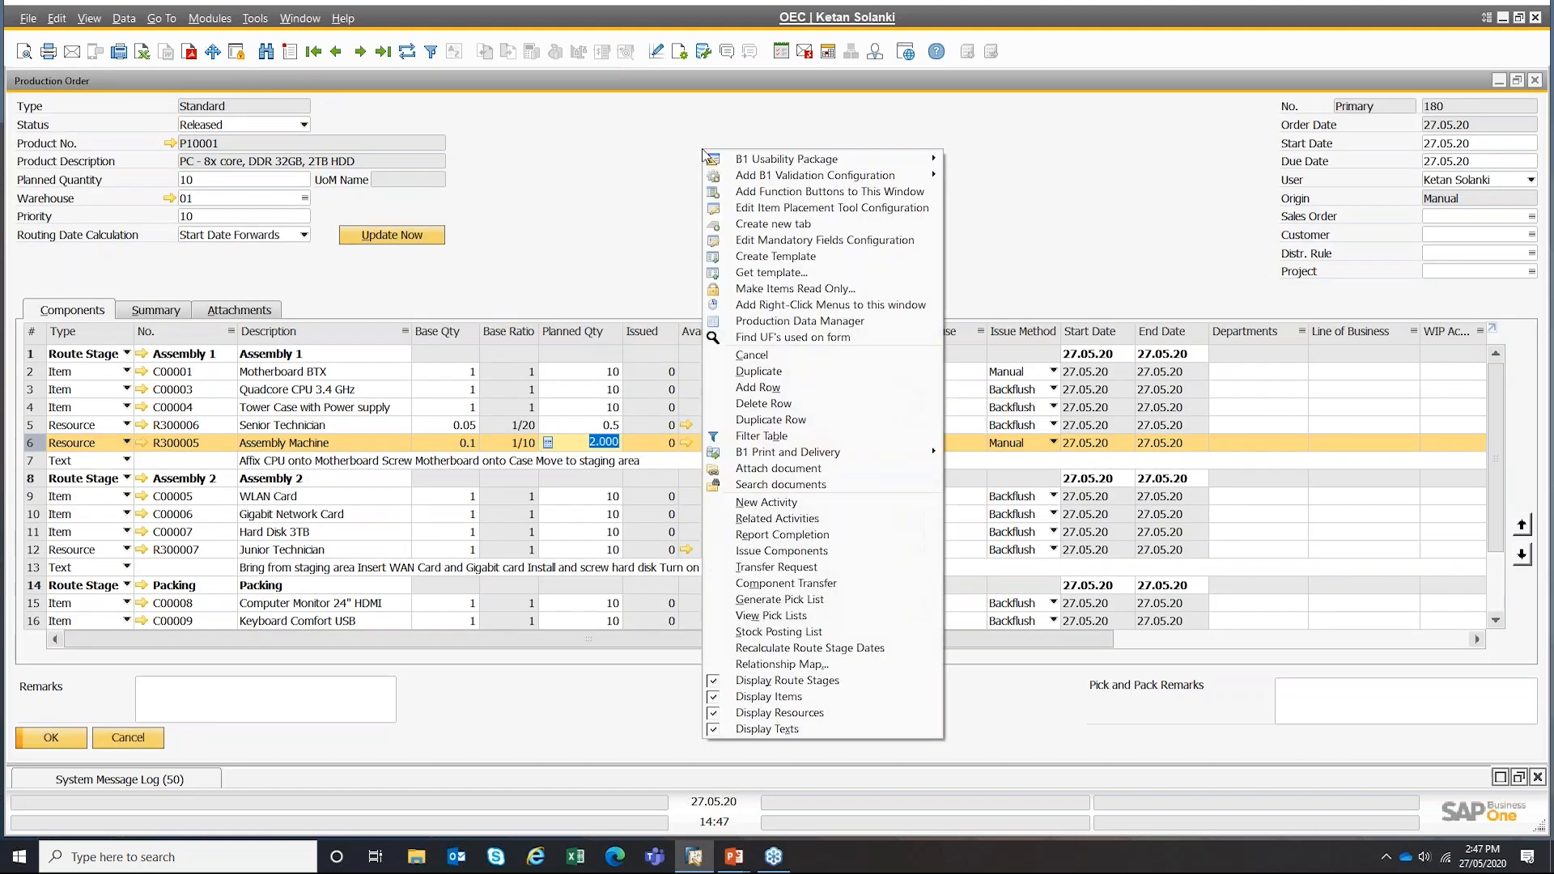
{"action": "left_click", "coordinate": [787, 572]}
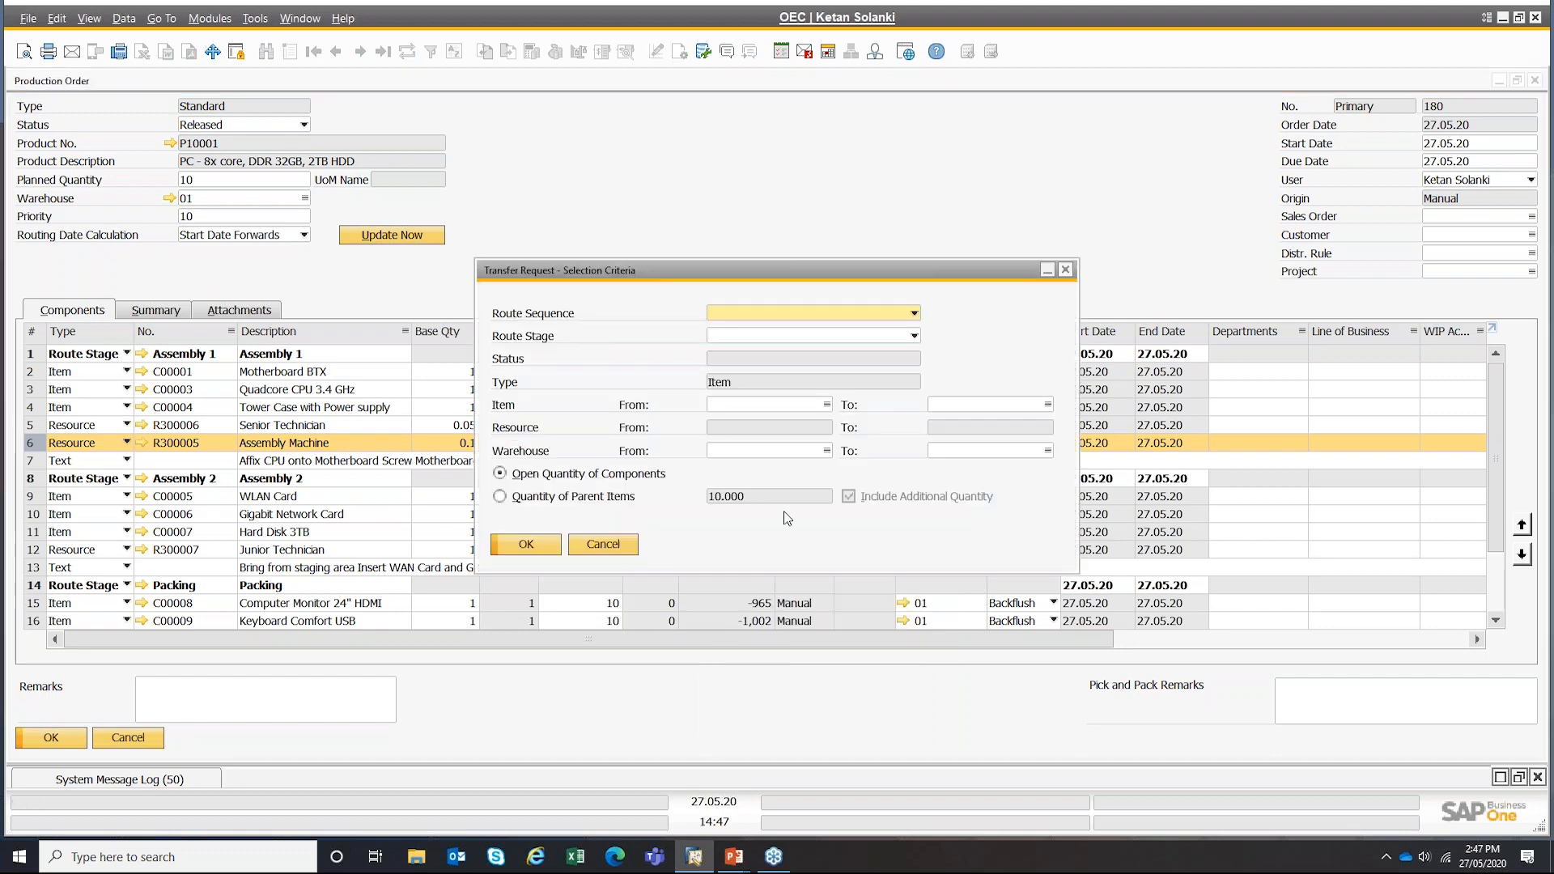
{"action": "left_click", "coordinate": [518, 545]}
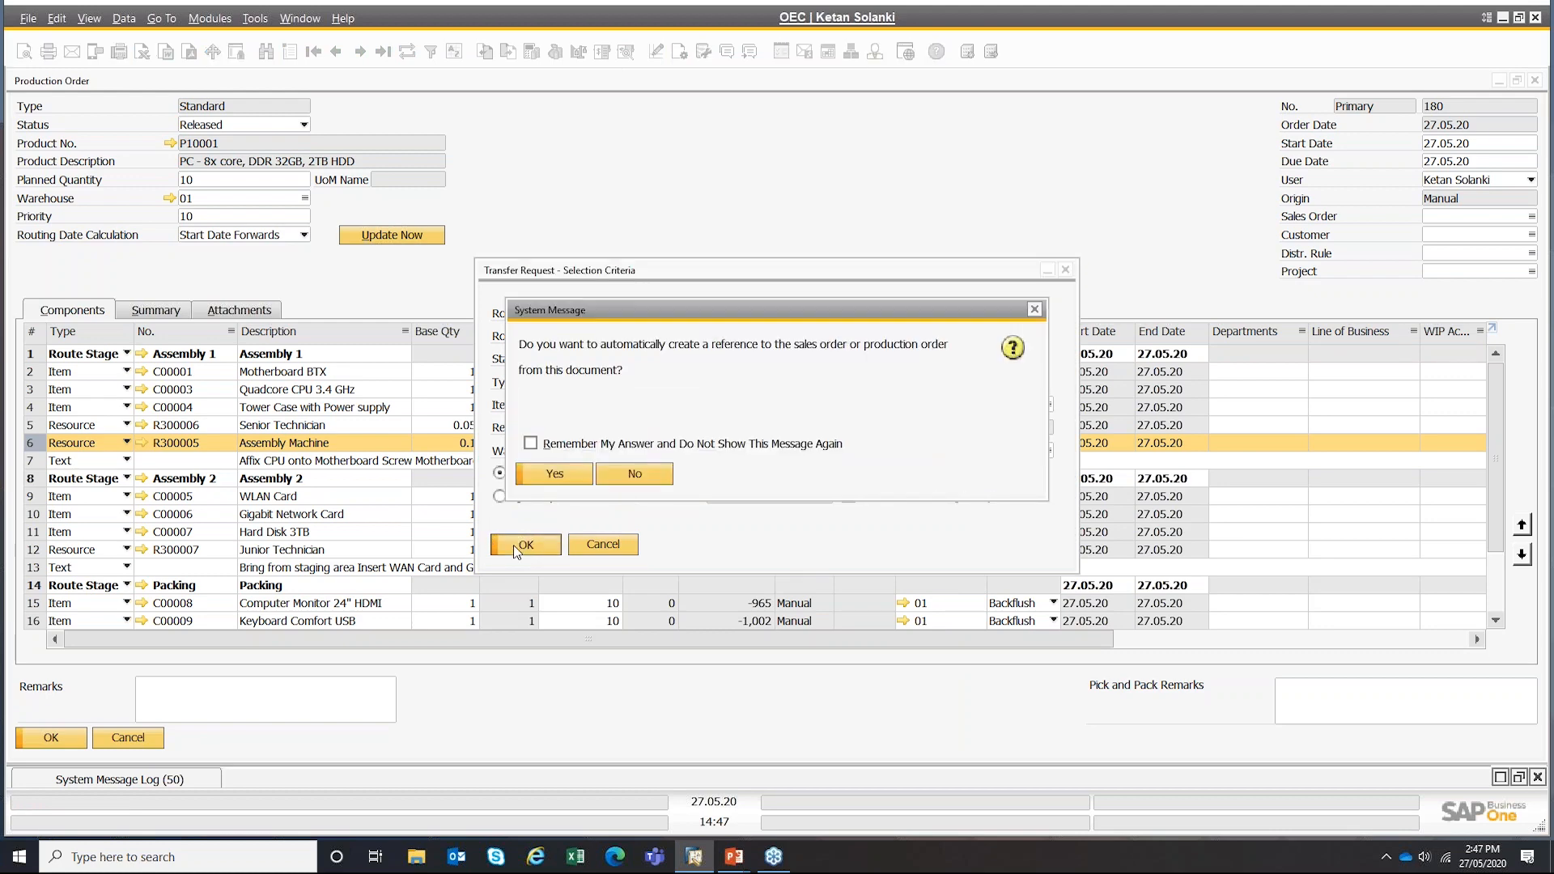
{"action": "left_click", "coordinate": [537, 475]}
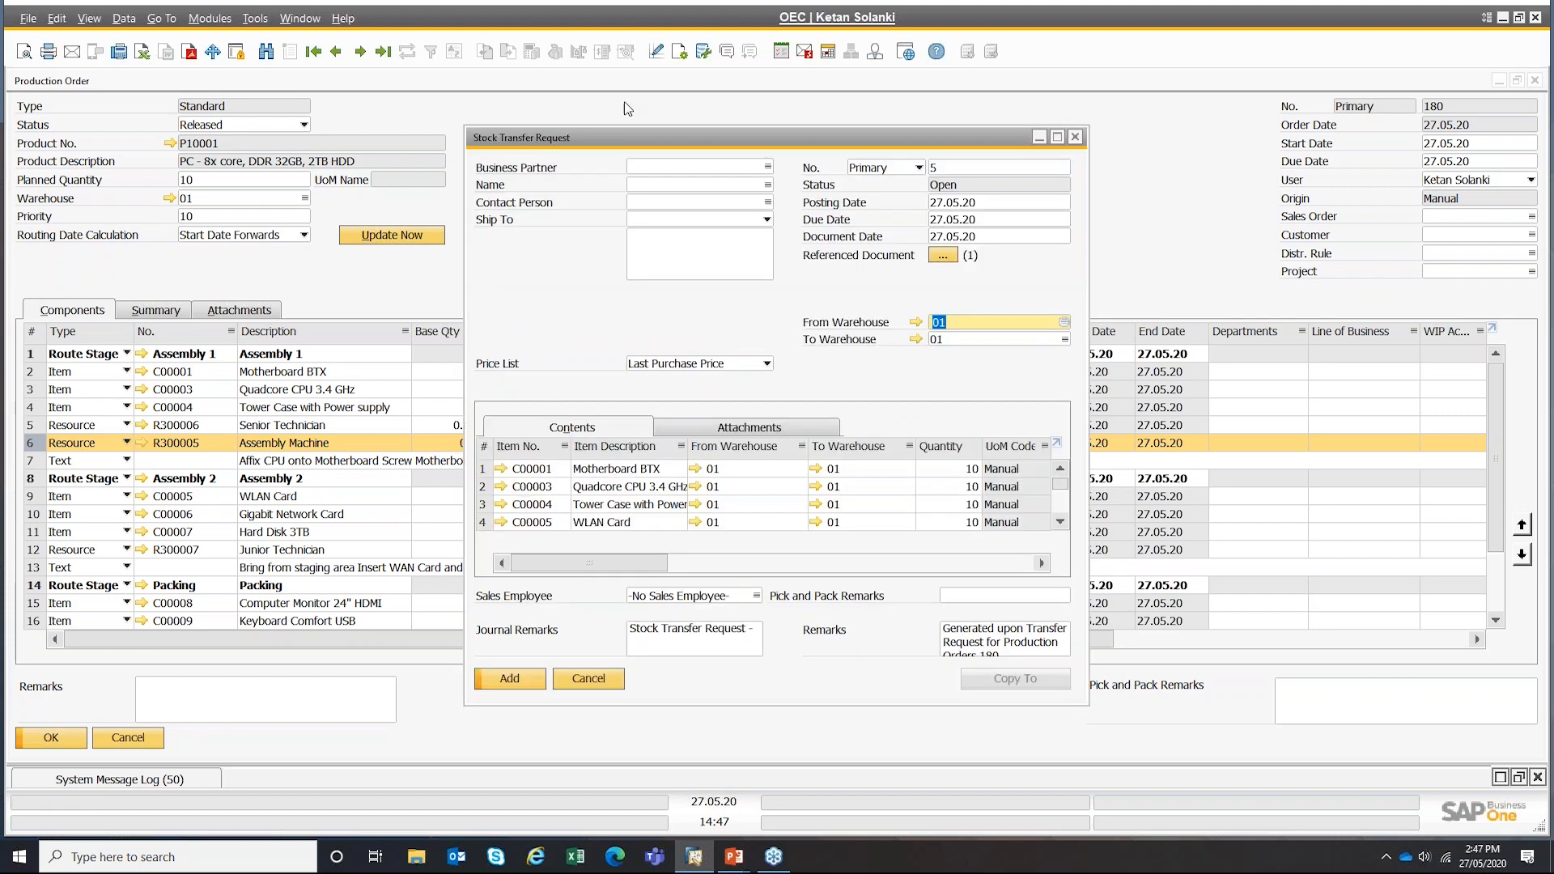
{"action": "double_click", "coordinate": [585, 138]}
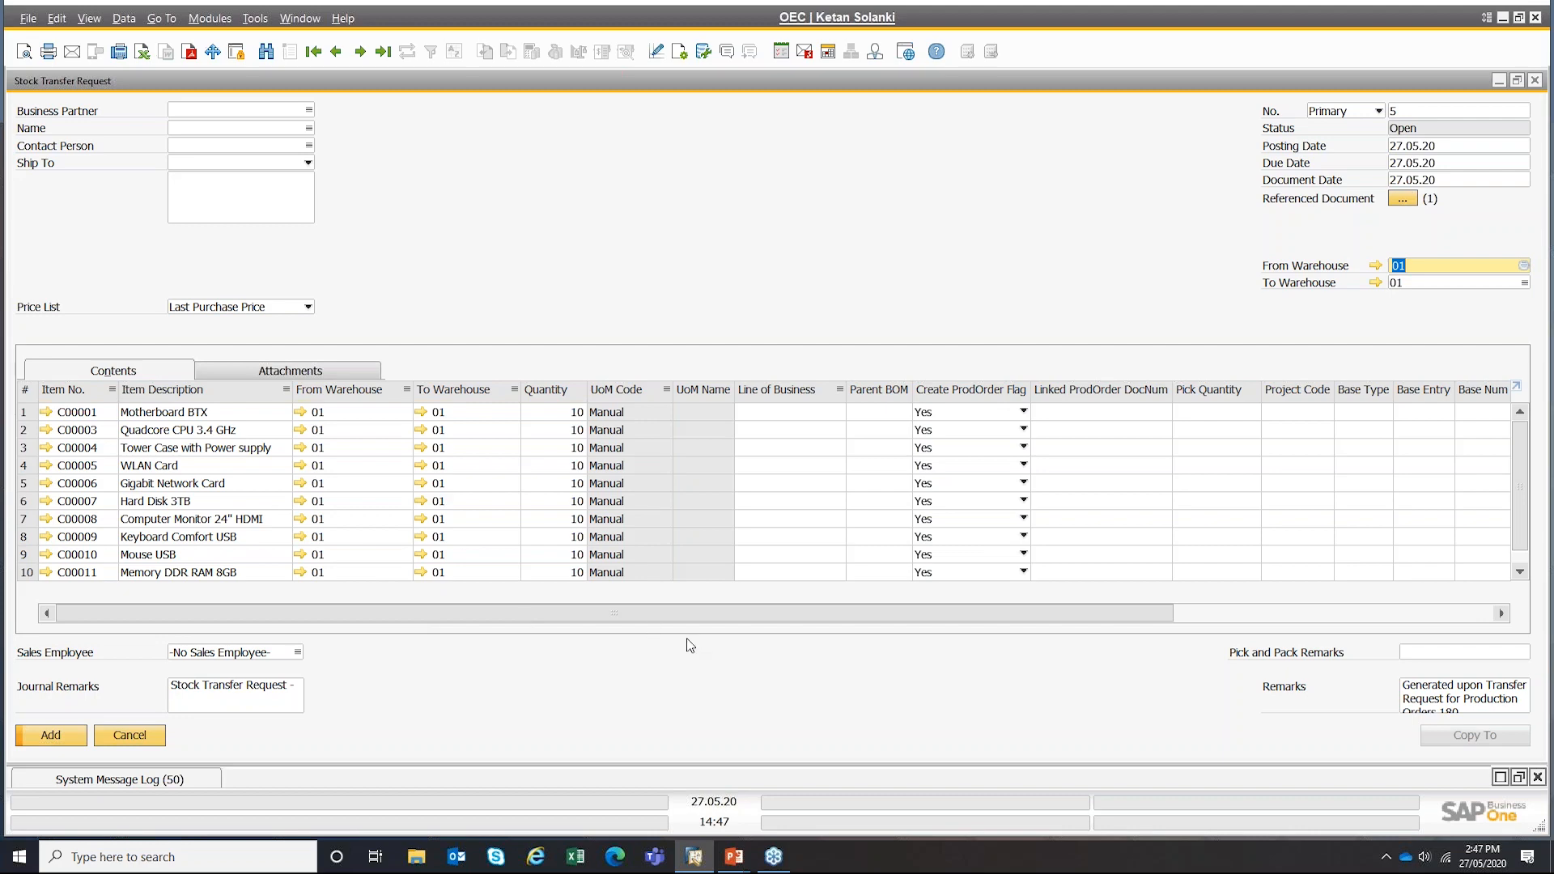
{"action": "left_click", "coordinate": [138, 736]}
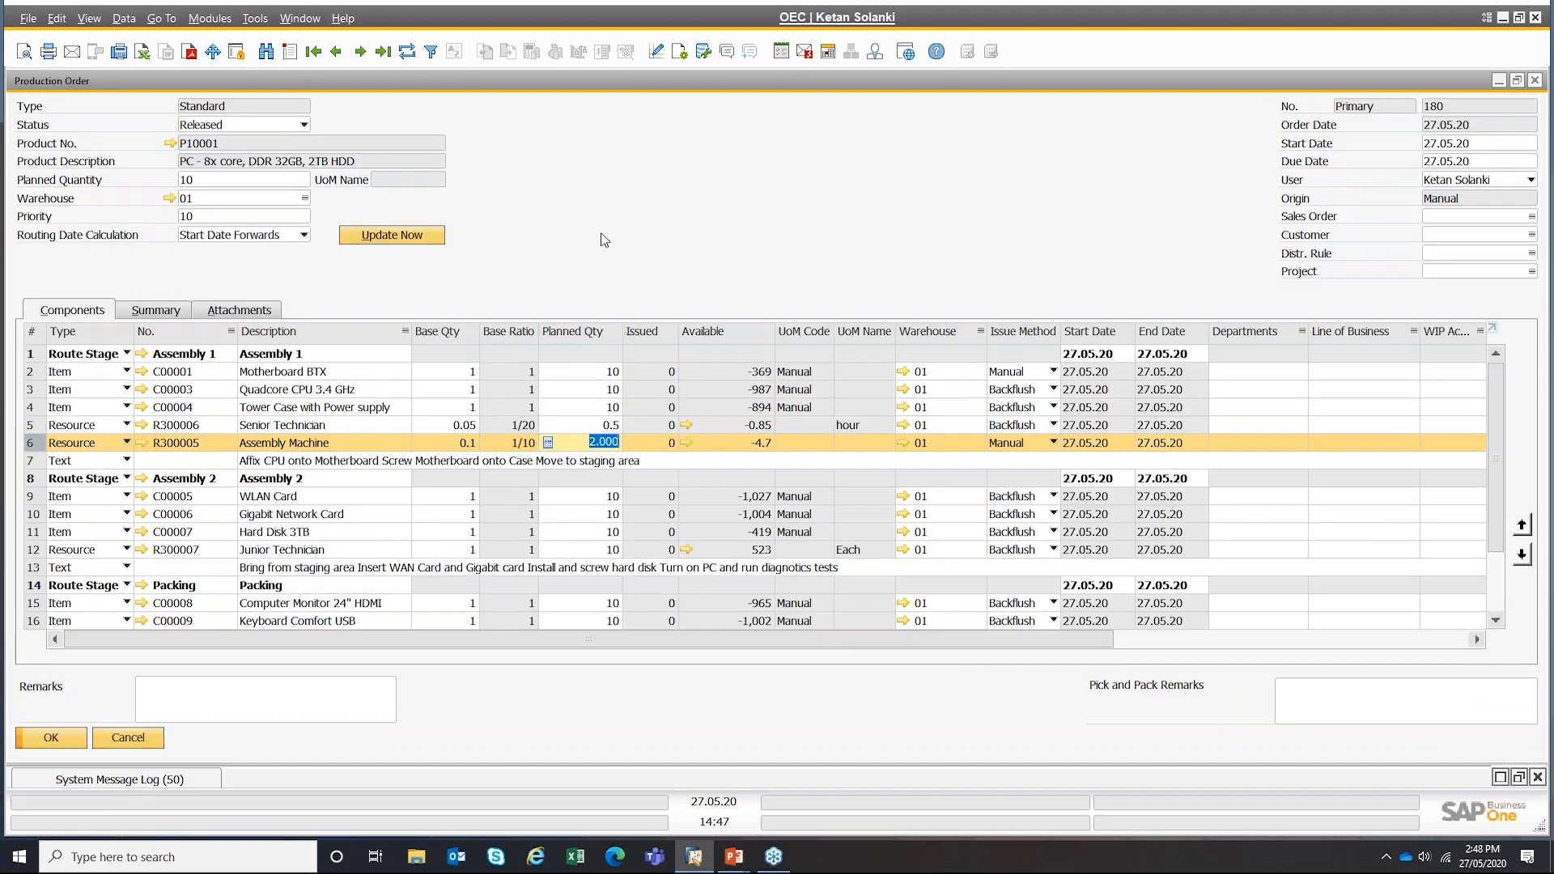
- Generate a pick list for the order's open component quantities, pick all lines in full, and save and close it
{"action": "right_click", "coordinate": [601, 238]}
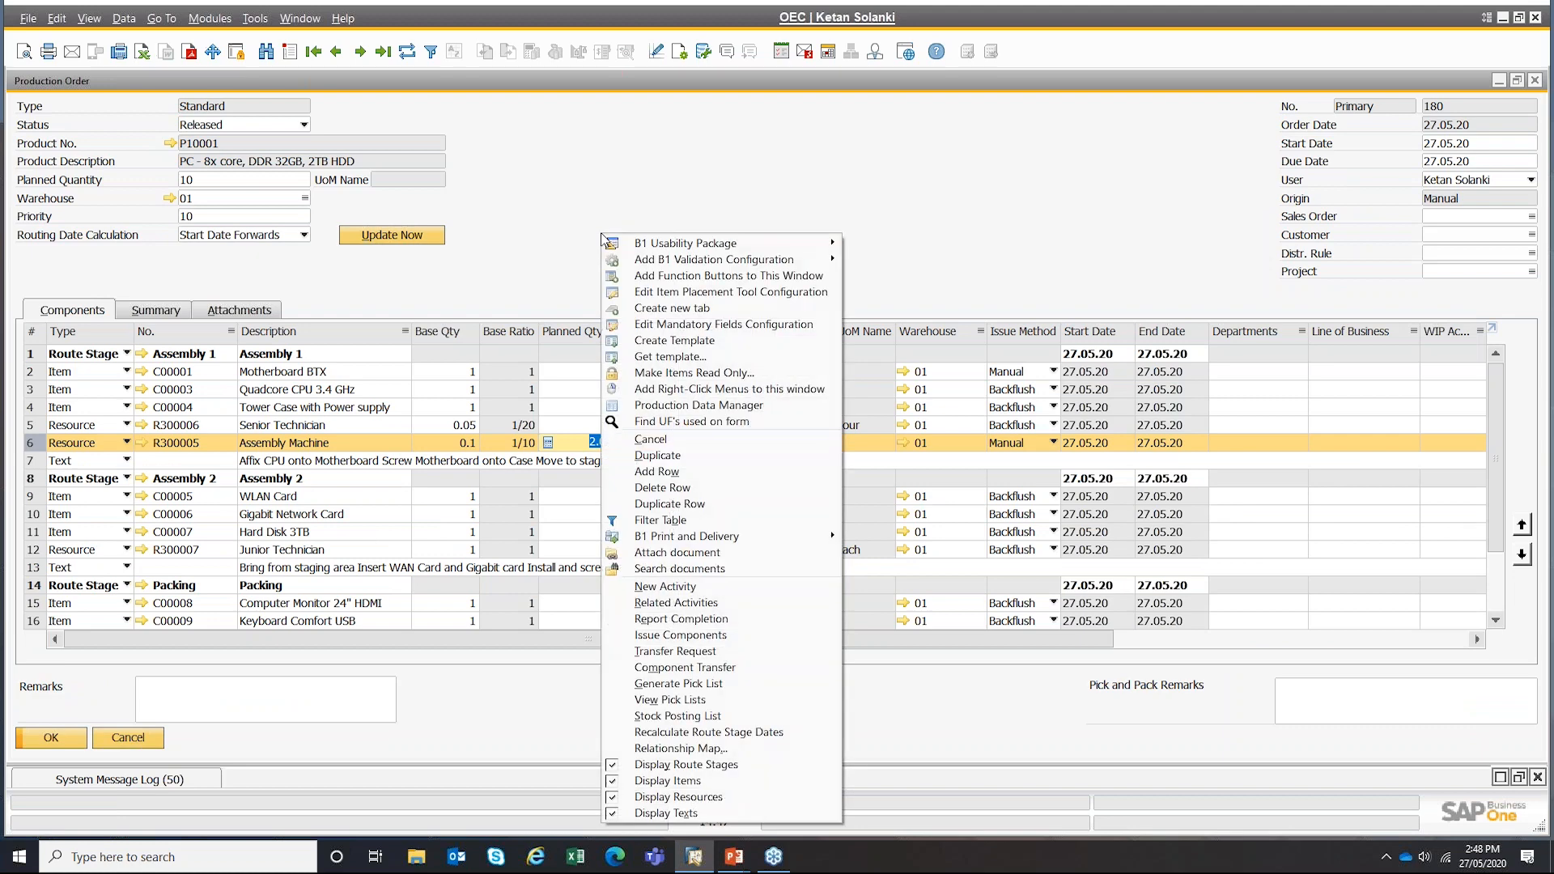
{"action": "left_click", "coordinate": [707, 685]}
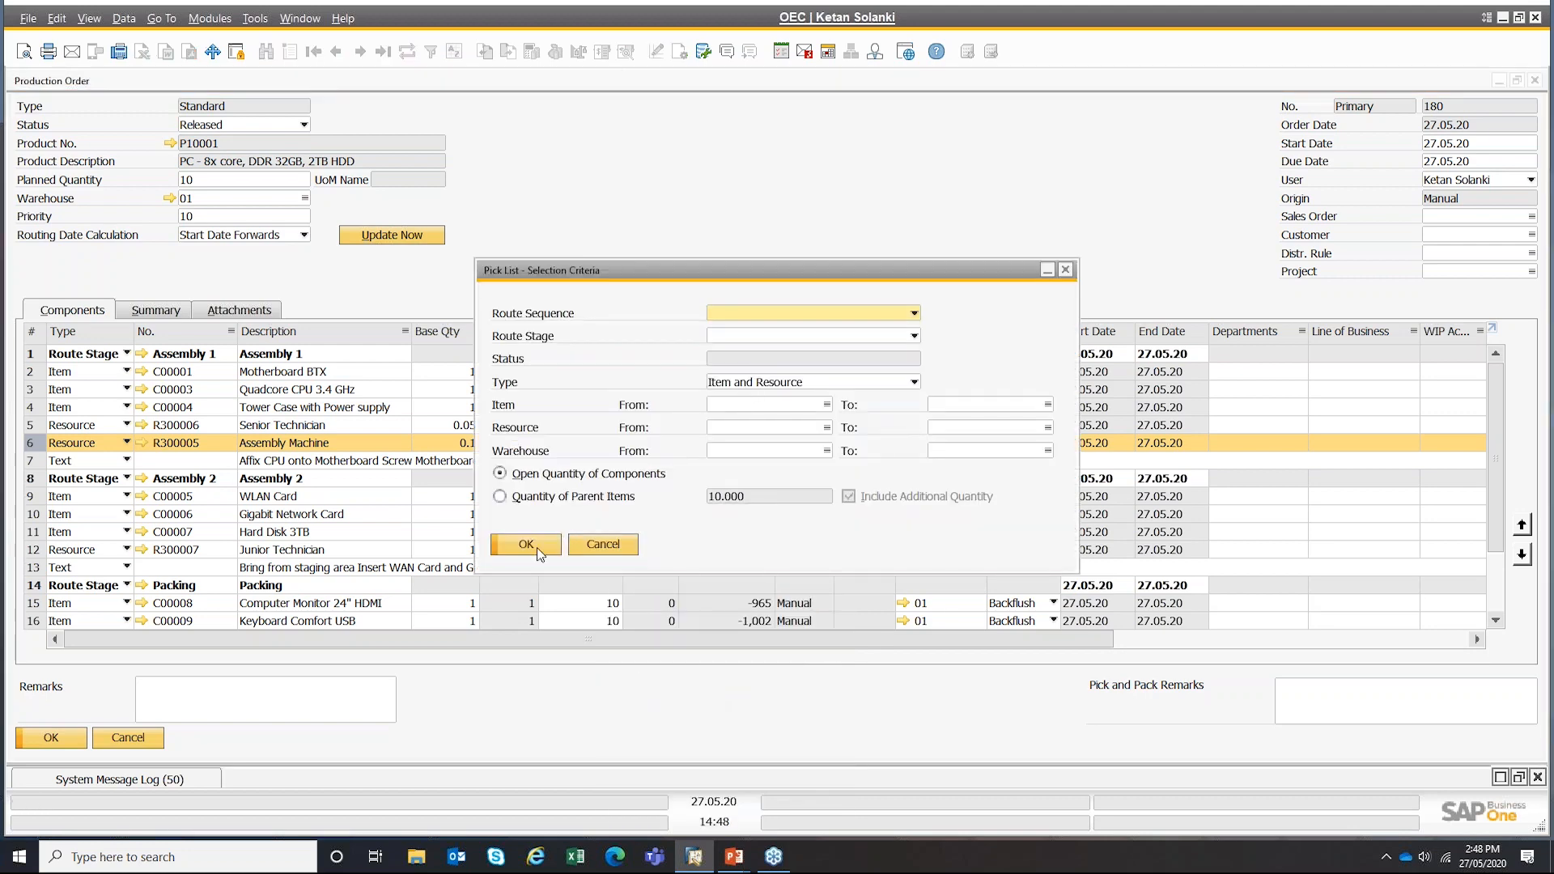
{"action": "left_click", "coordinate": [526, 544]}
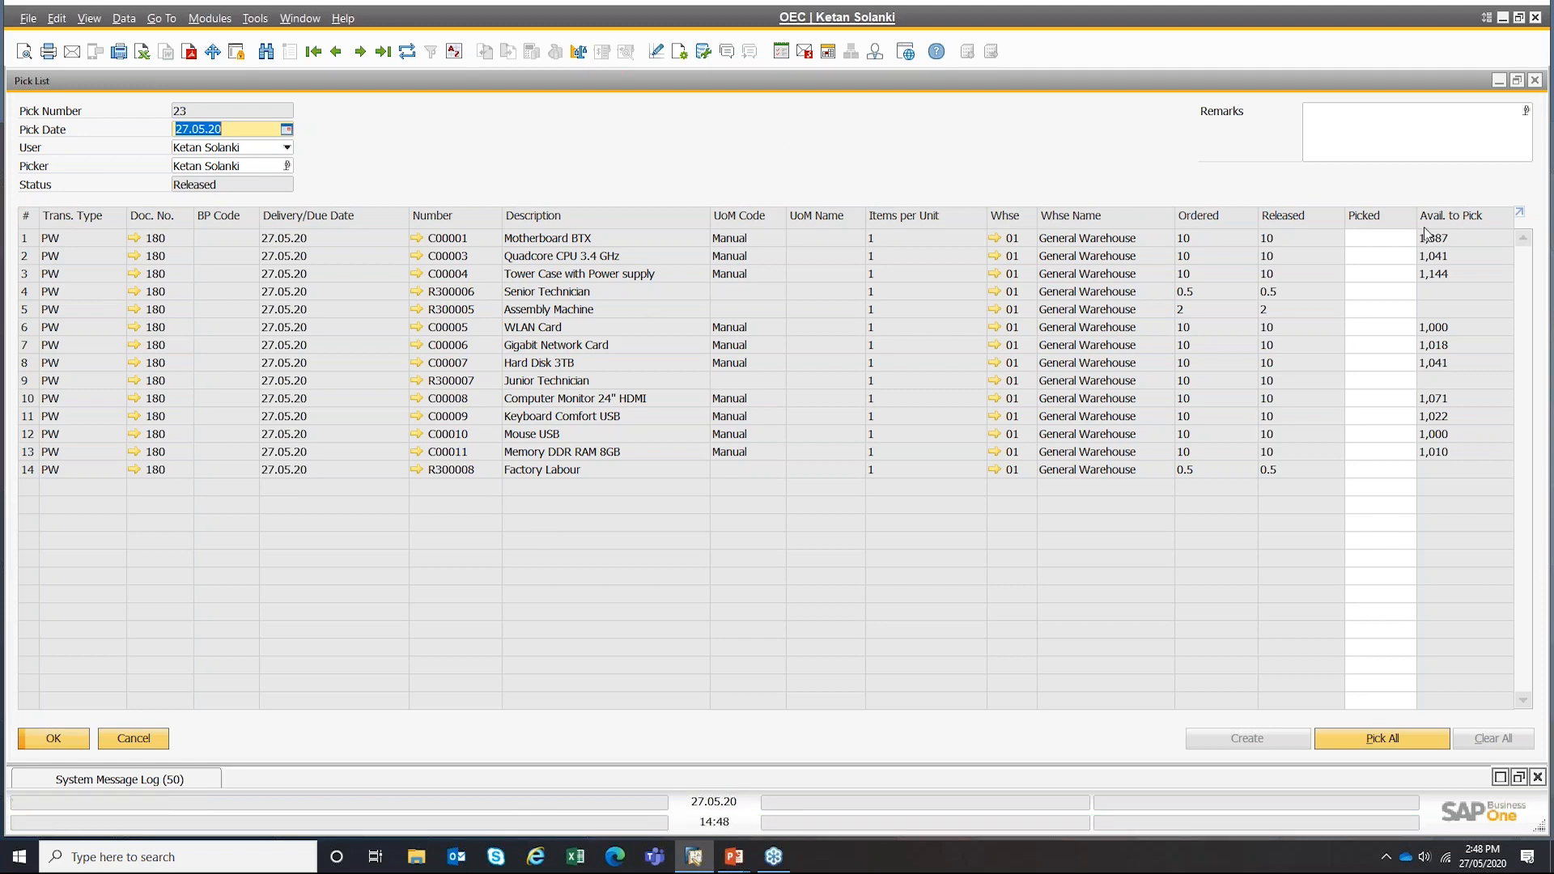
{"action": "left_click", "coordinate": [1381, 740]}
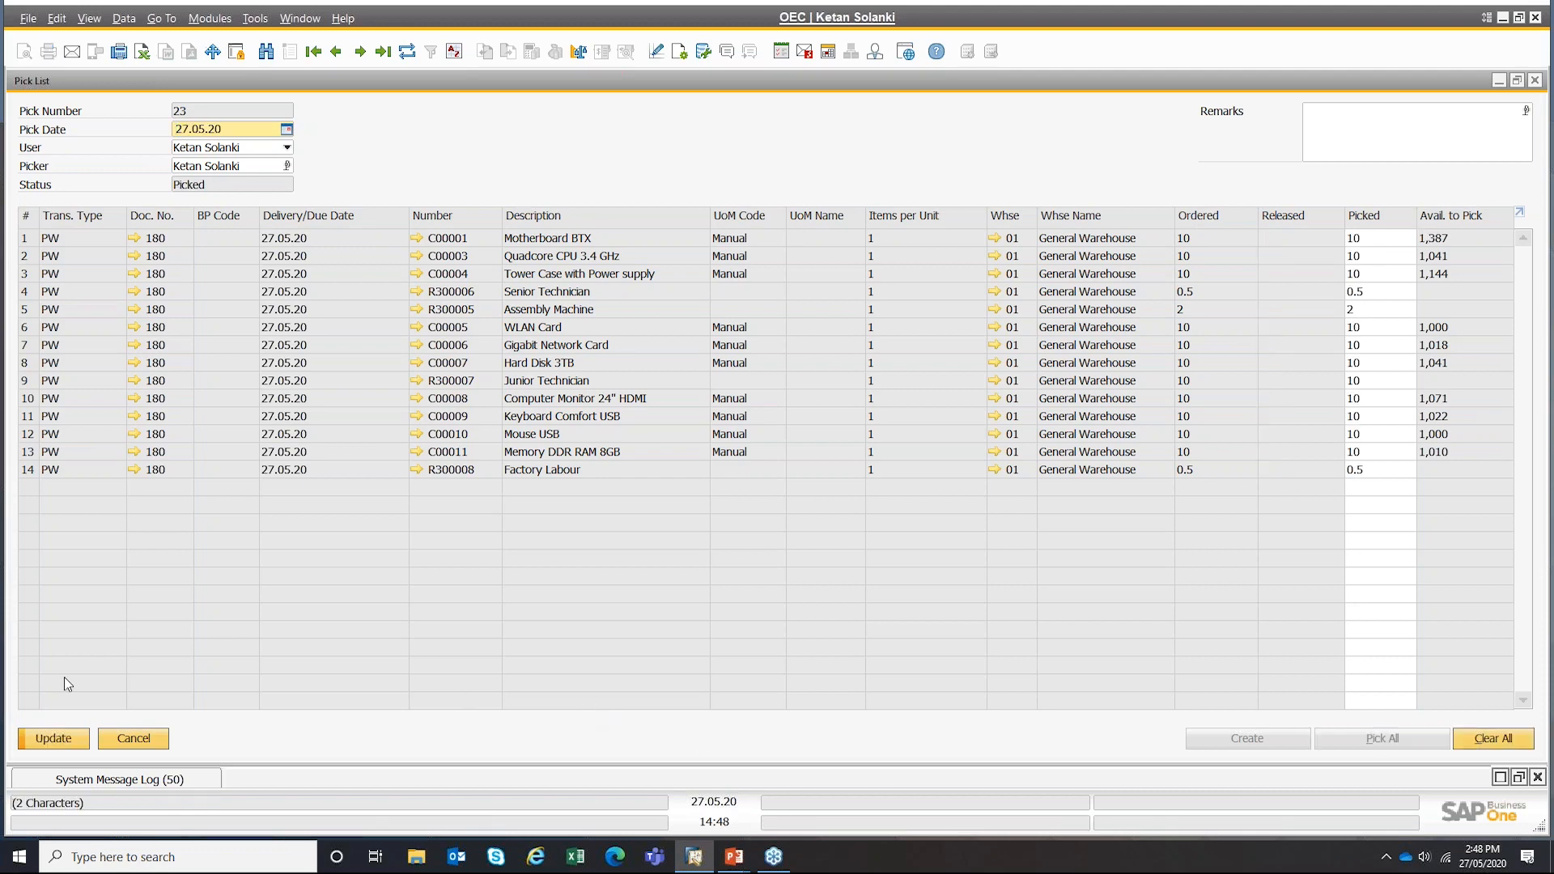
{"action": "left_click", "coordinate": [40, 738]}
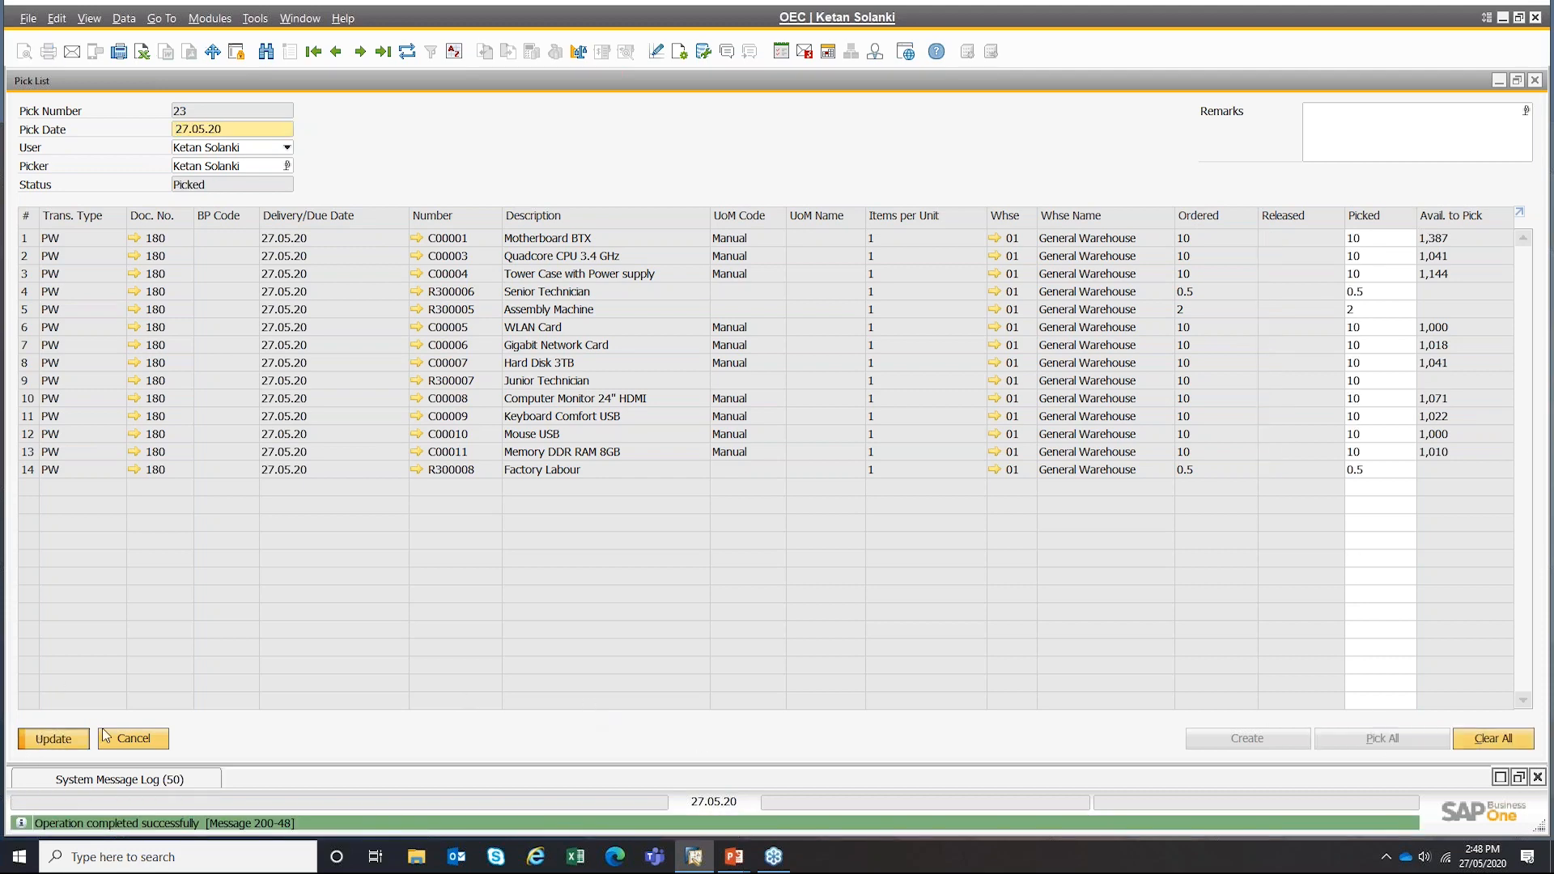
{"action": "left_click", "coordinate": [1291, 745]}
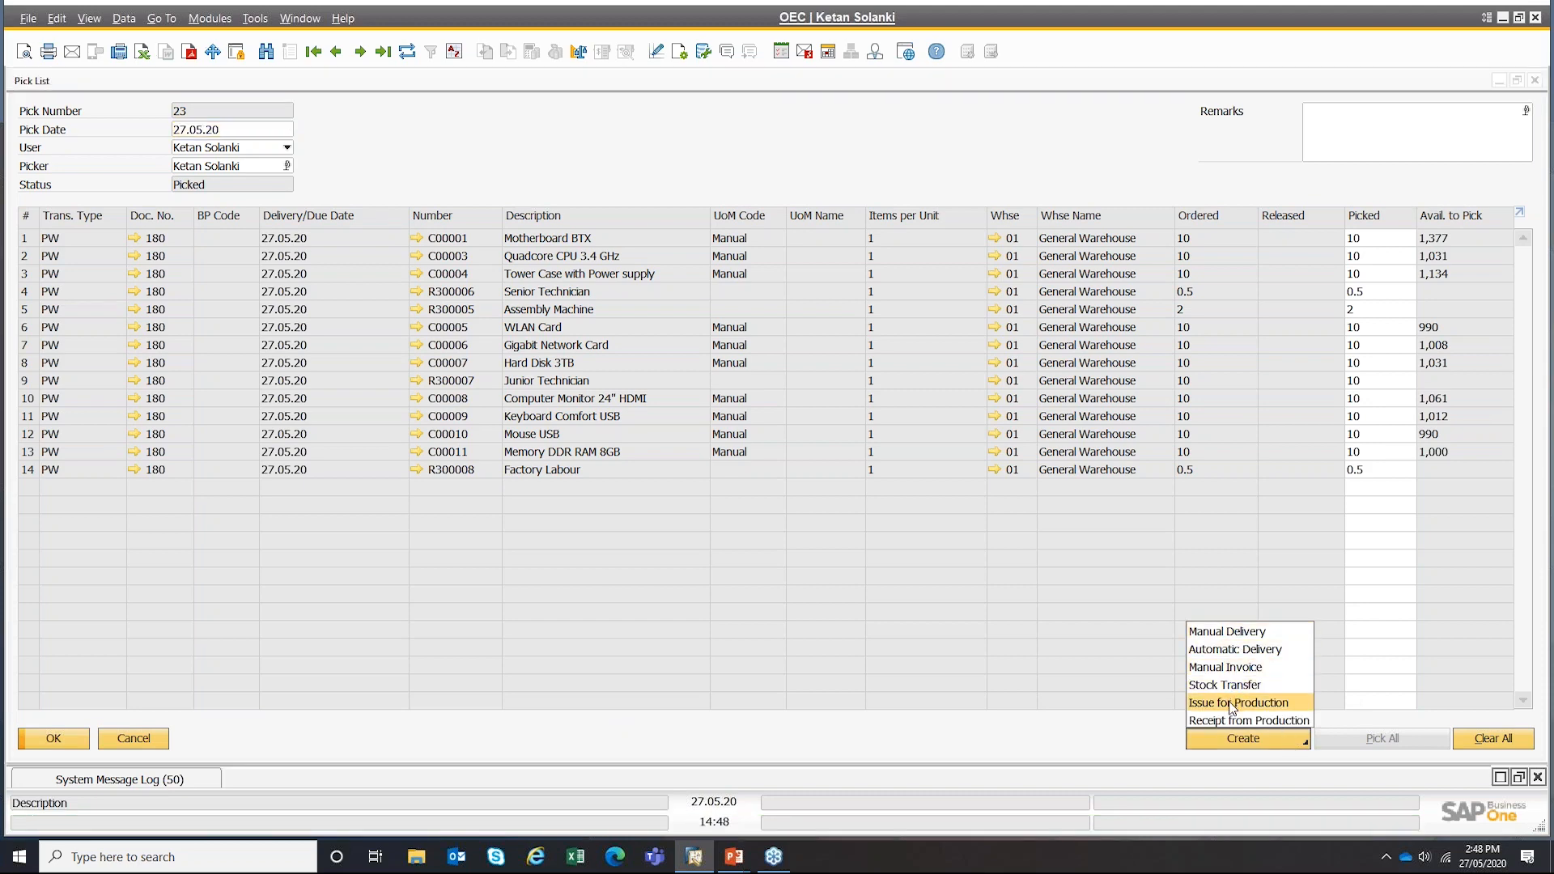
{"action": "left_click", "coordinate": [1014, 745]}
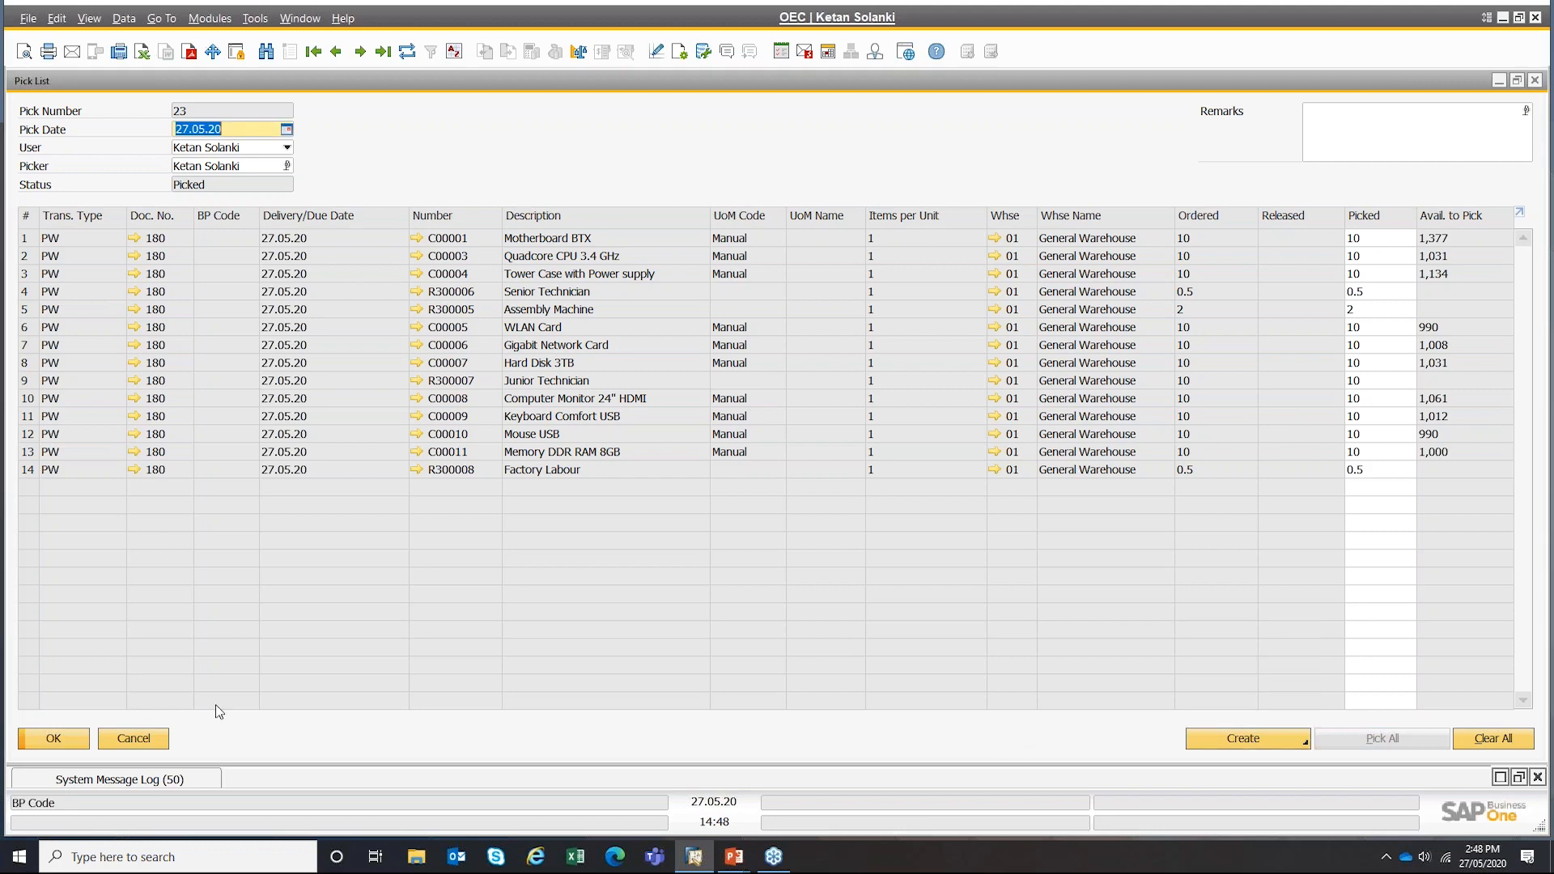
{"action": "left_click", "coordinate": [146, 739]}
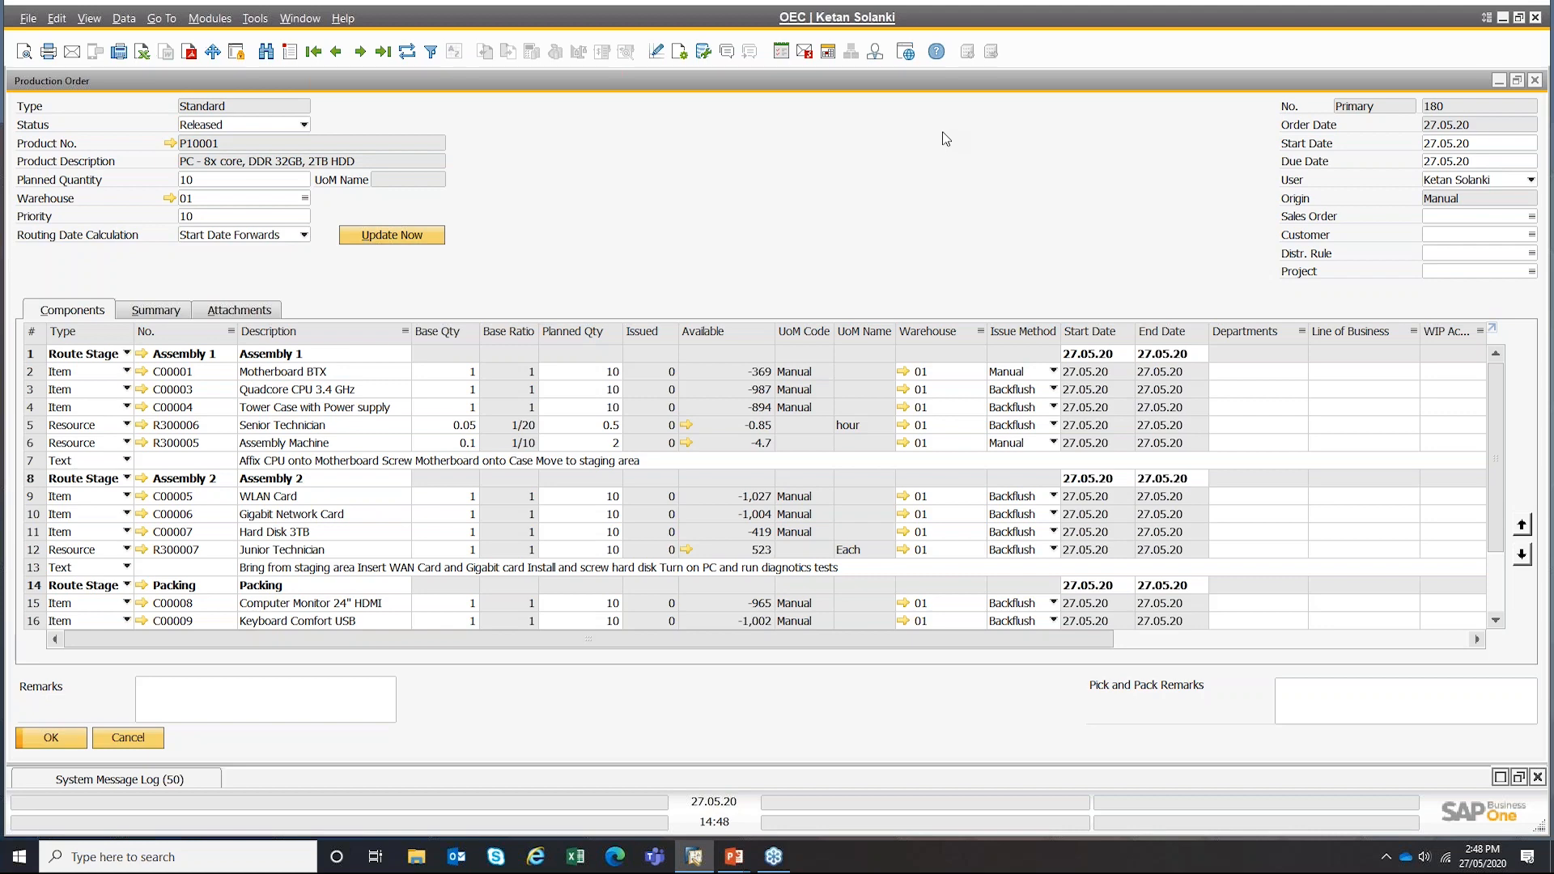
- Create and add an issue for production from the order's pick list, and refresh the production order to check its issued quantities
{"action": "right_click", "coordinate": [713, 150]}
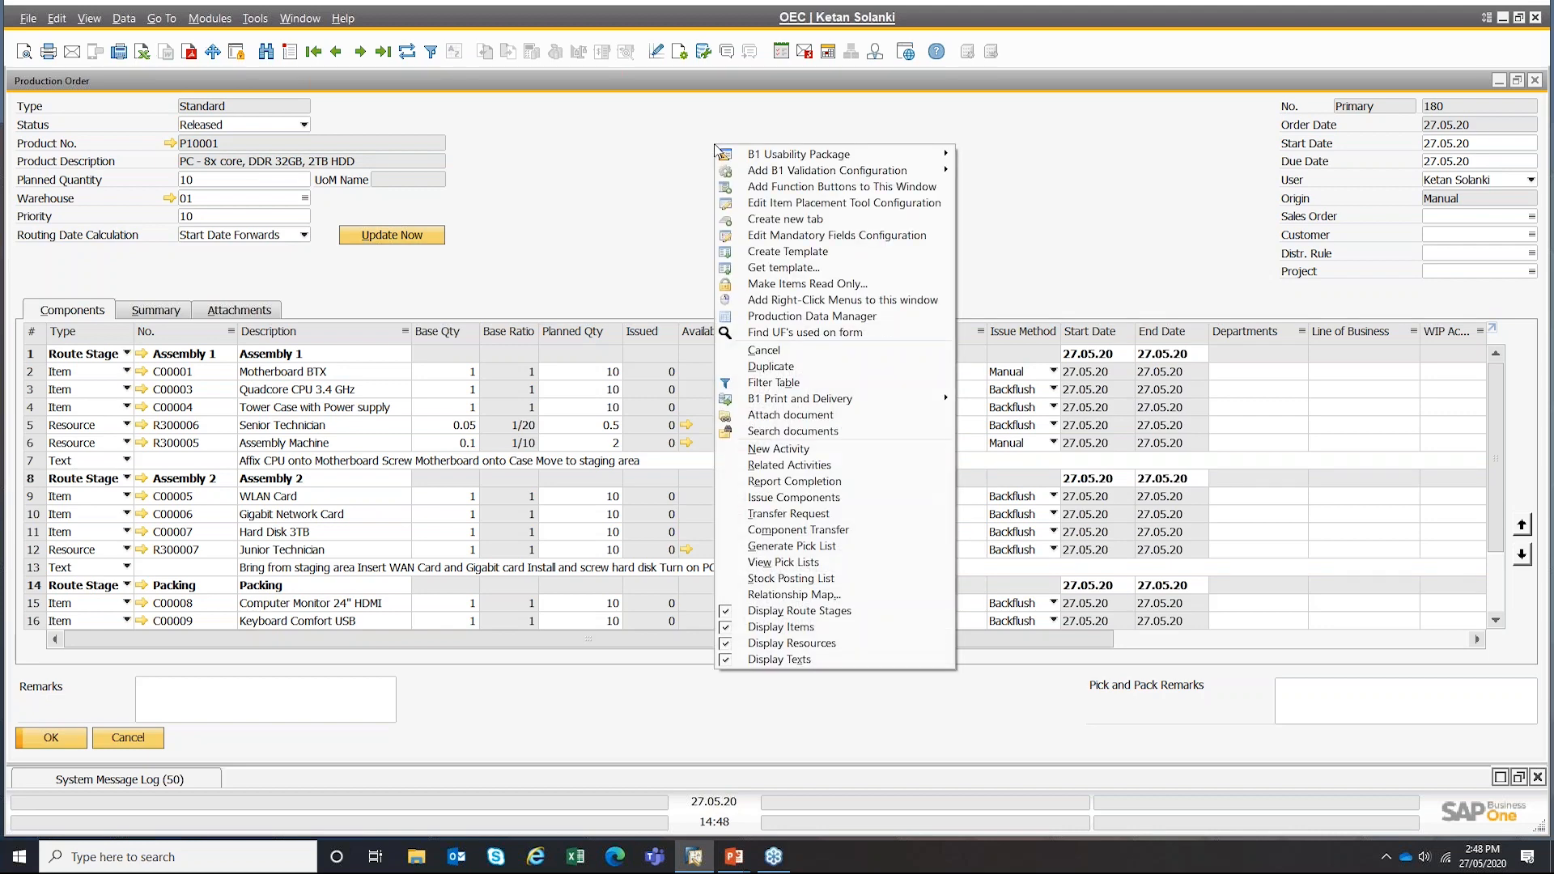
{"action": "left_click", "coordinate": [793, 563]}
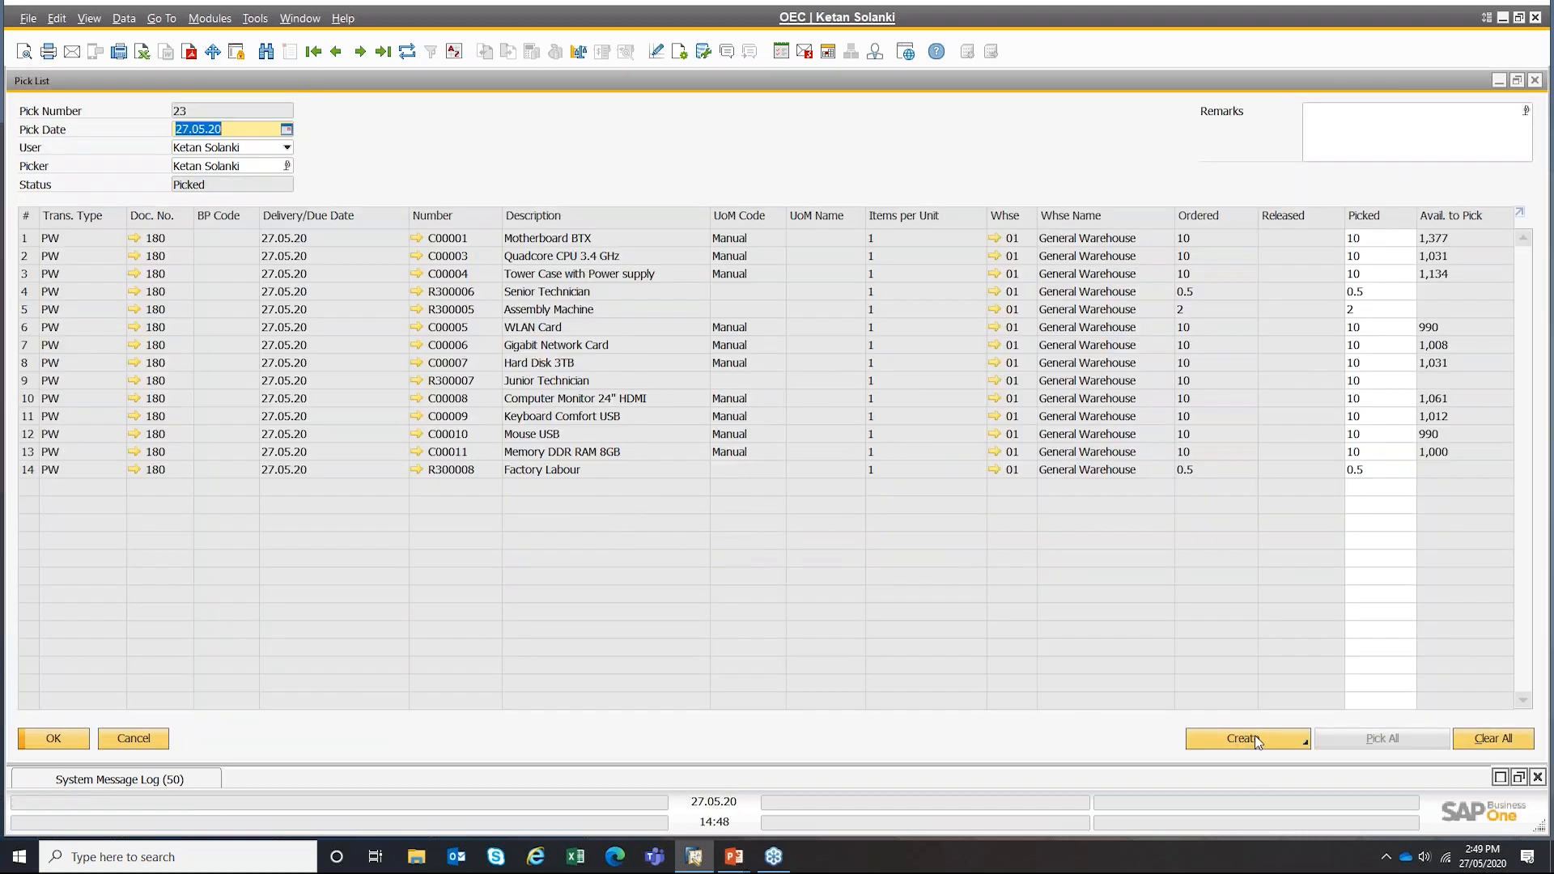
{"action": "left_click", "coordinate": [1254, 736]}
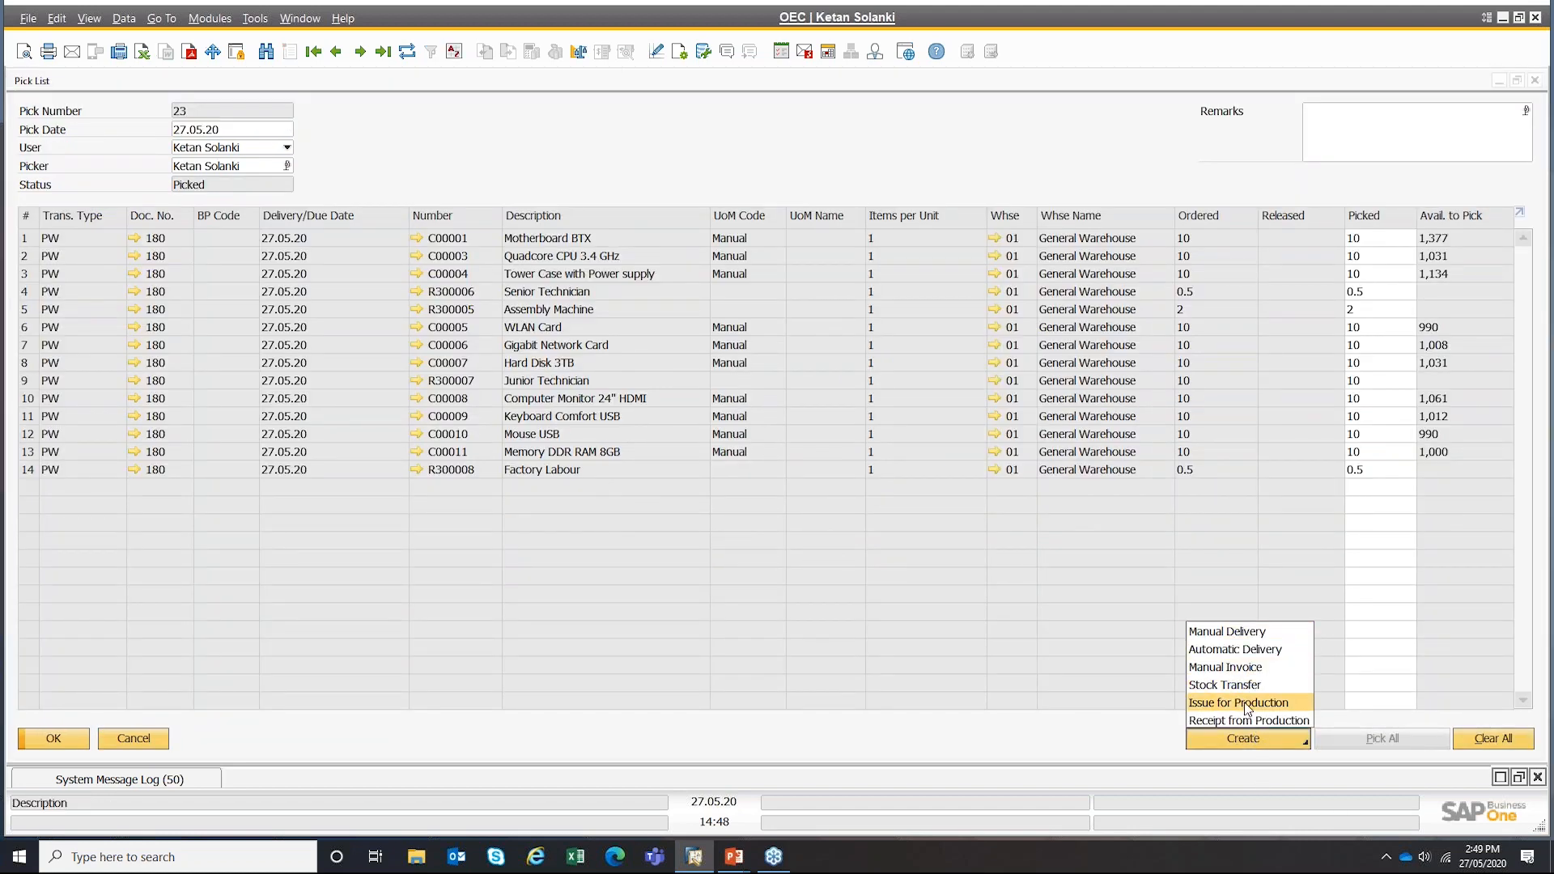
{"action": "left_click", "coordinate": [1245, 702]}
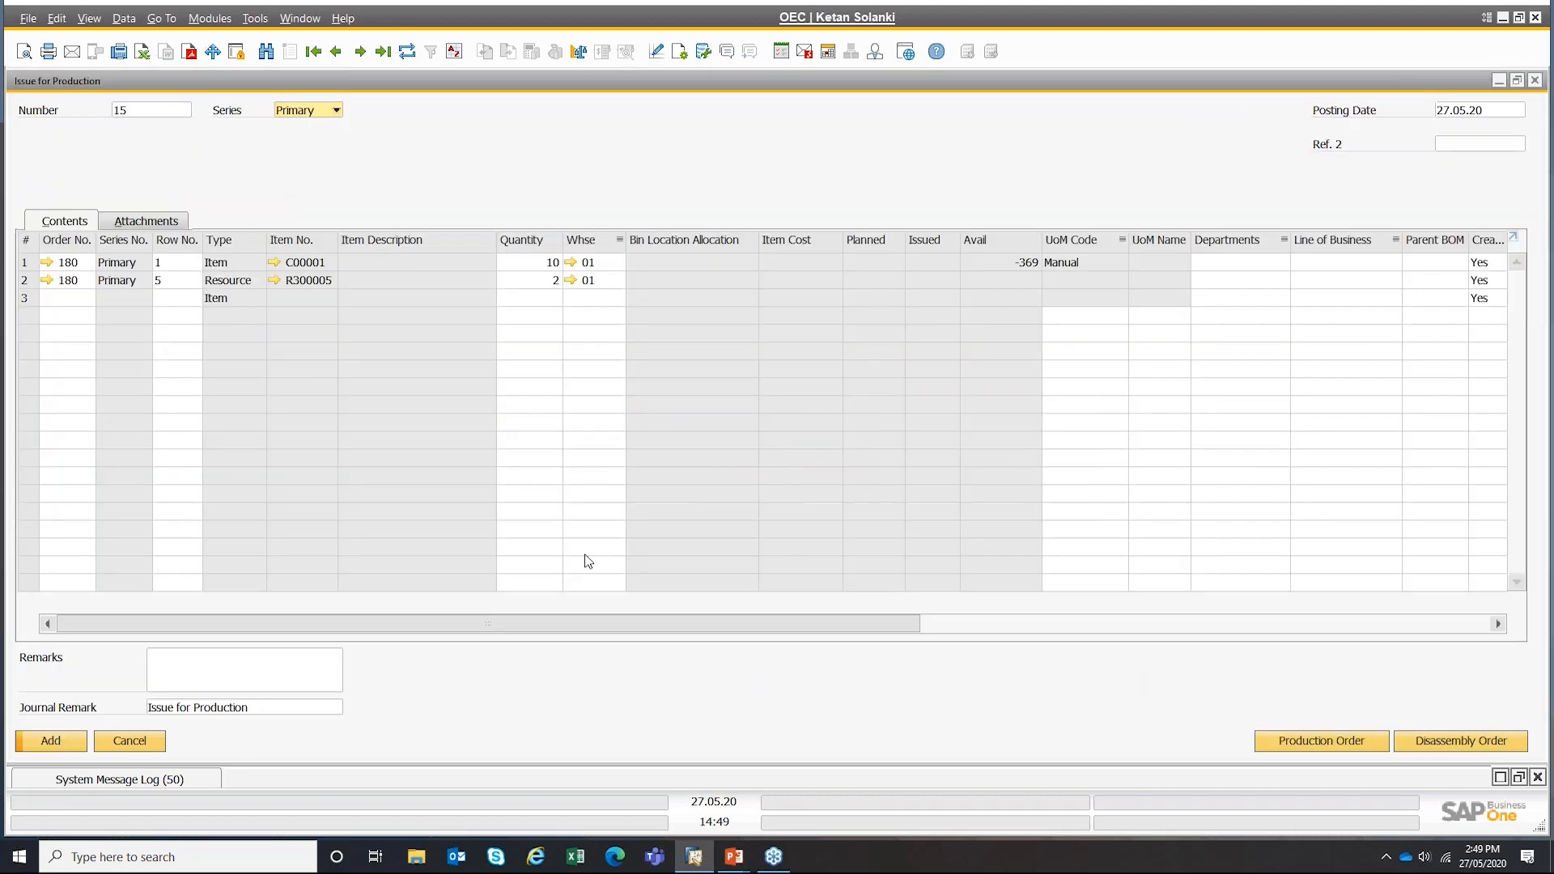
{"action": "left_click", "coordinate": [51, 741]}
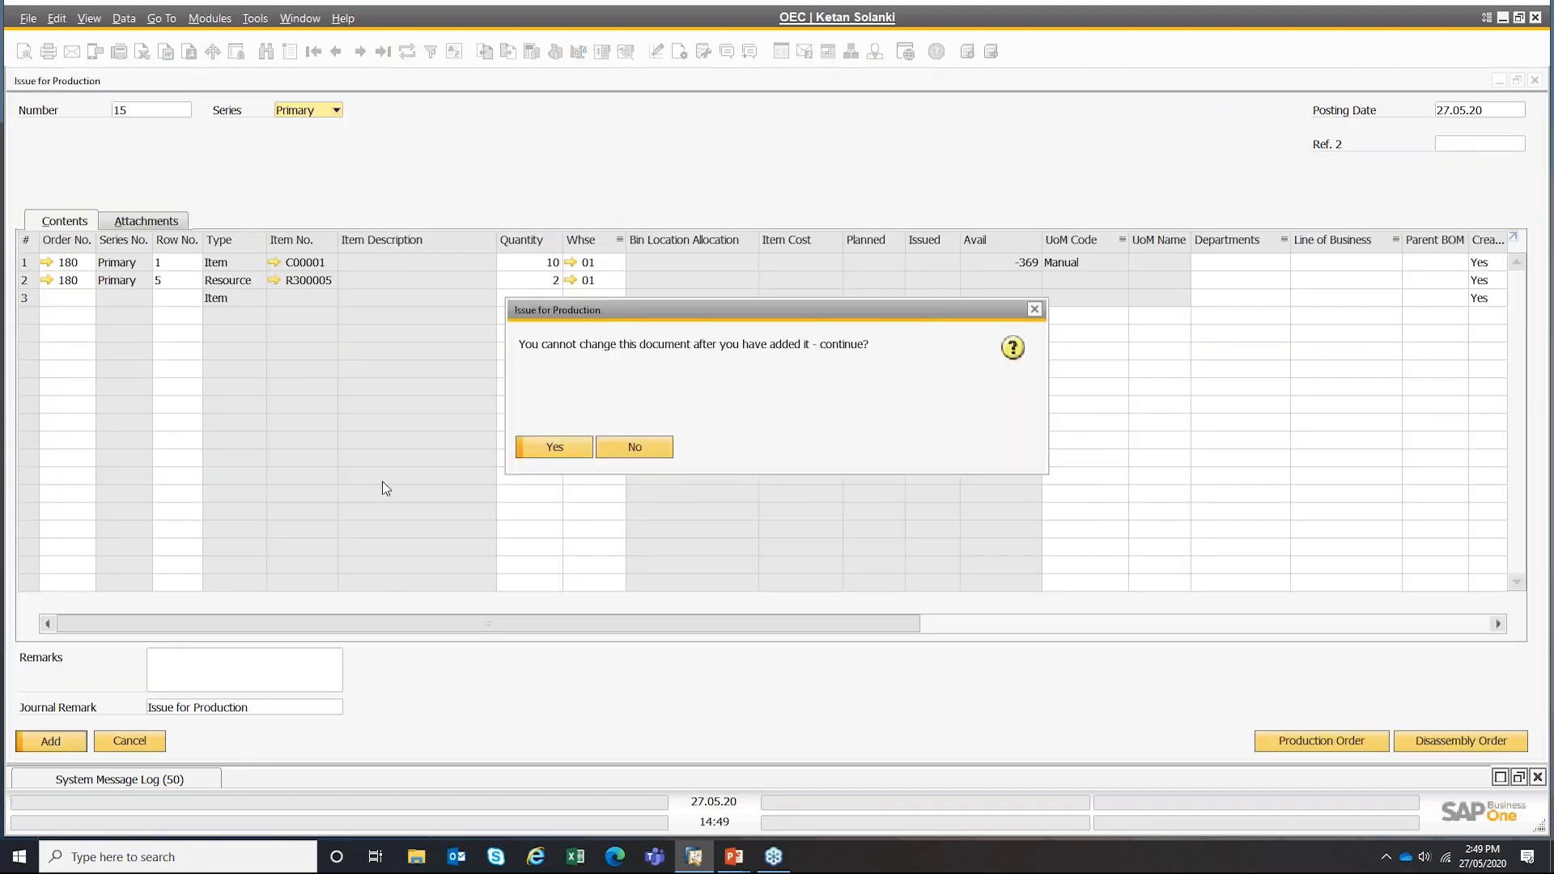
{"action": "left_click", "coordinate": [561, 448]}
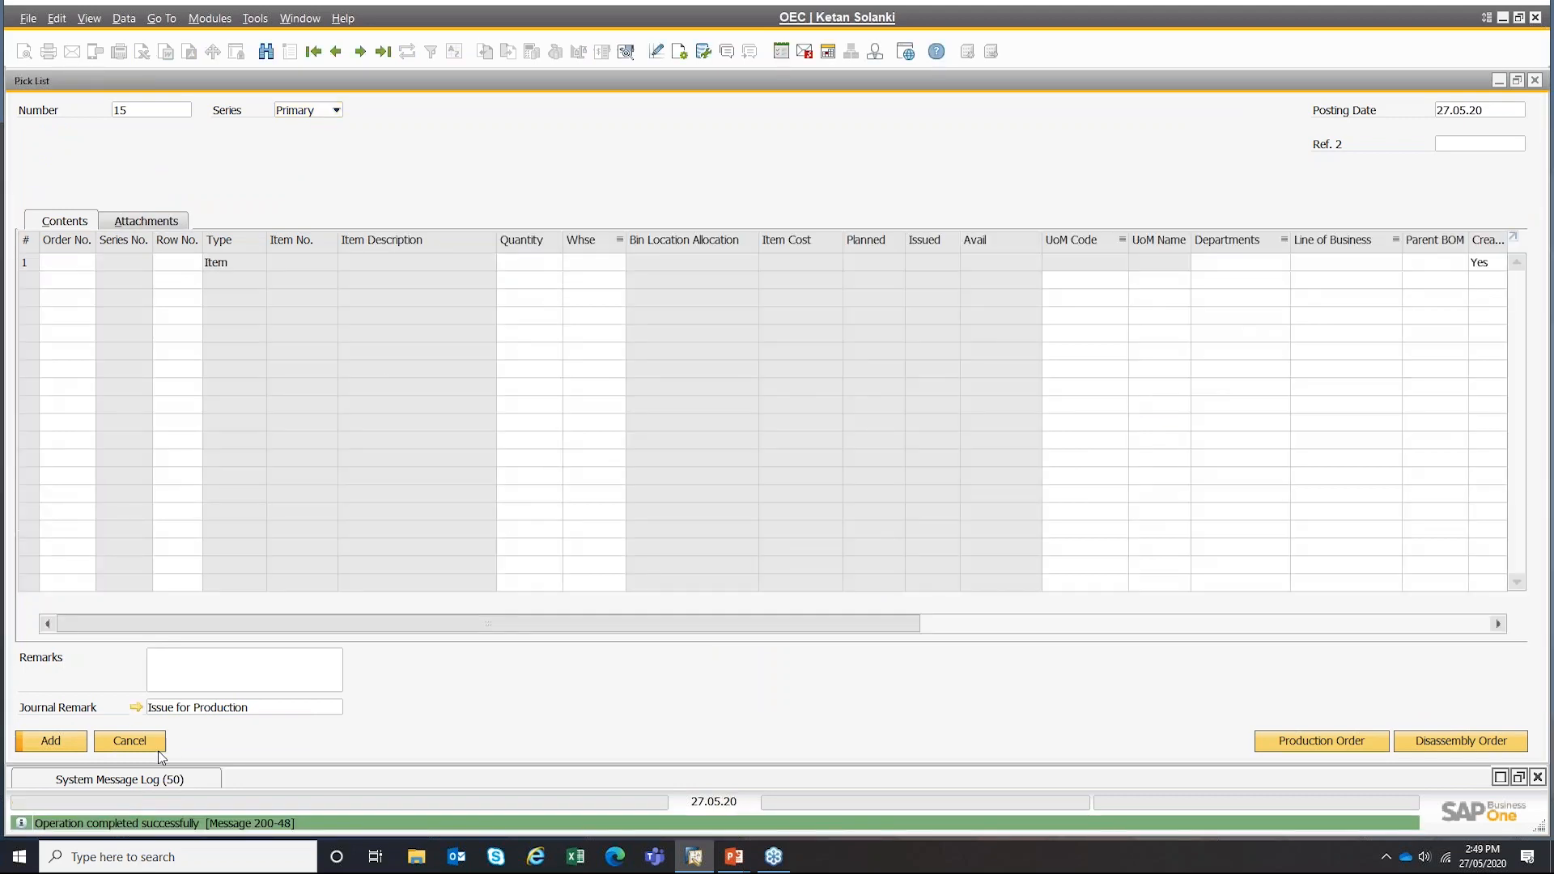
{"action": "left_click", "coordinate": [153, 740]}
{"action": "left_click", "coordinate": [153, 740]}
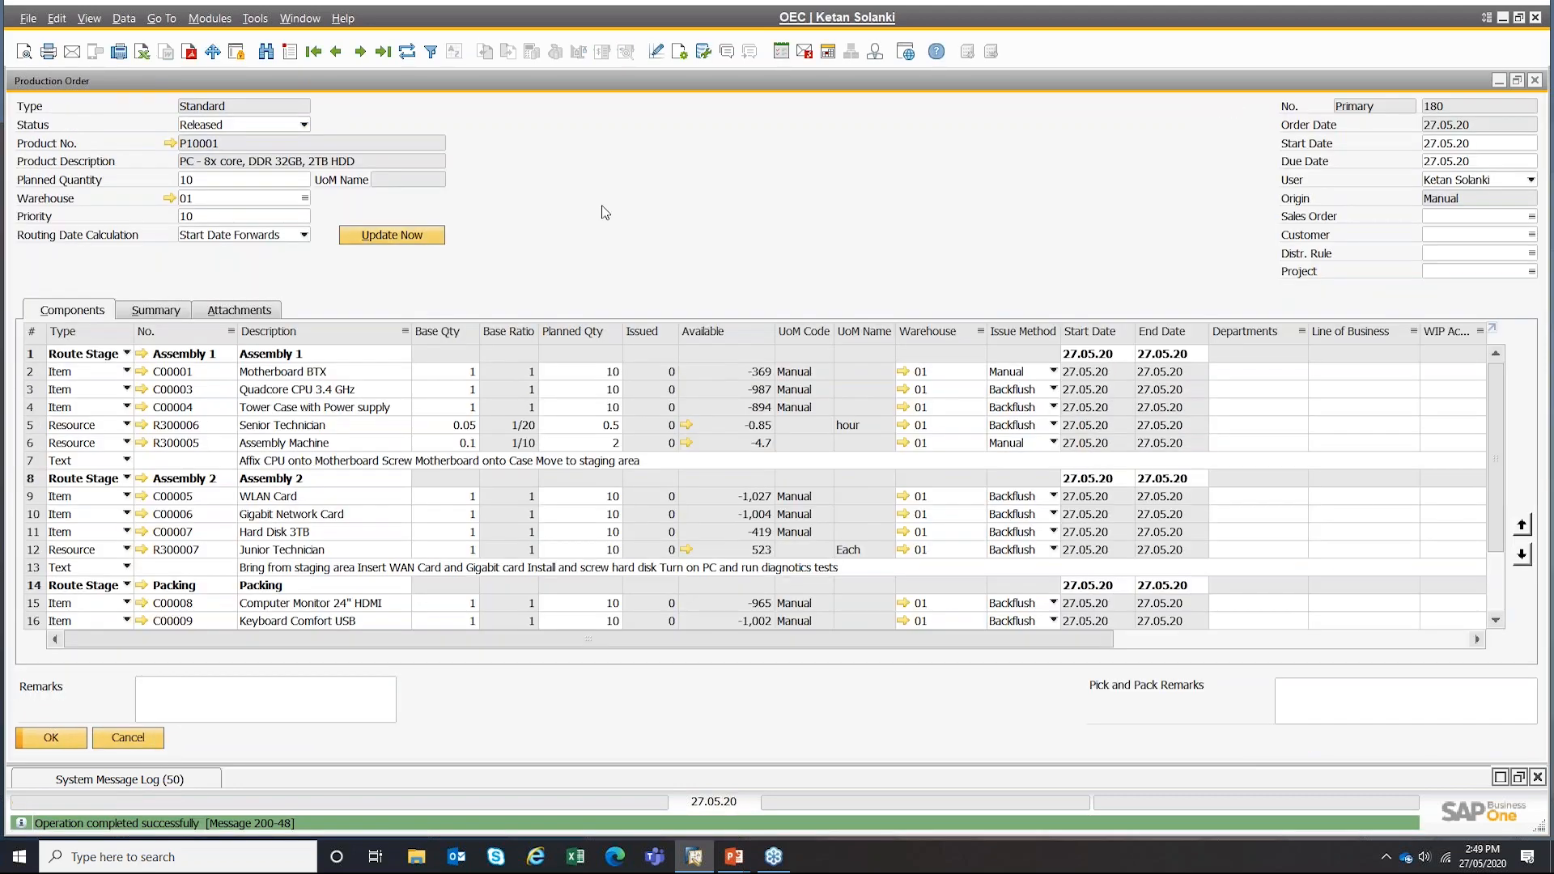
{"action": "left_click", "coordinate": [411, 55]}
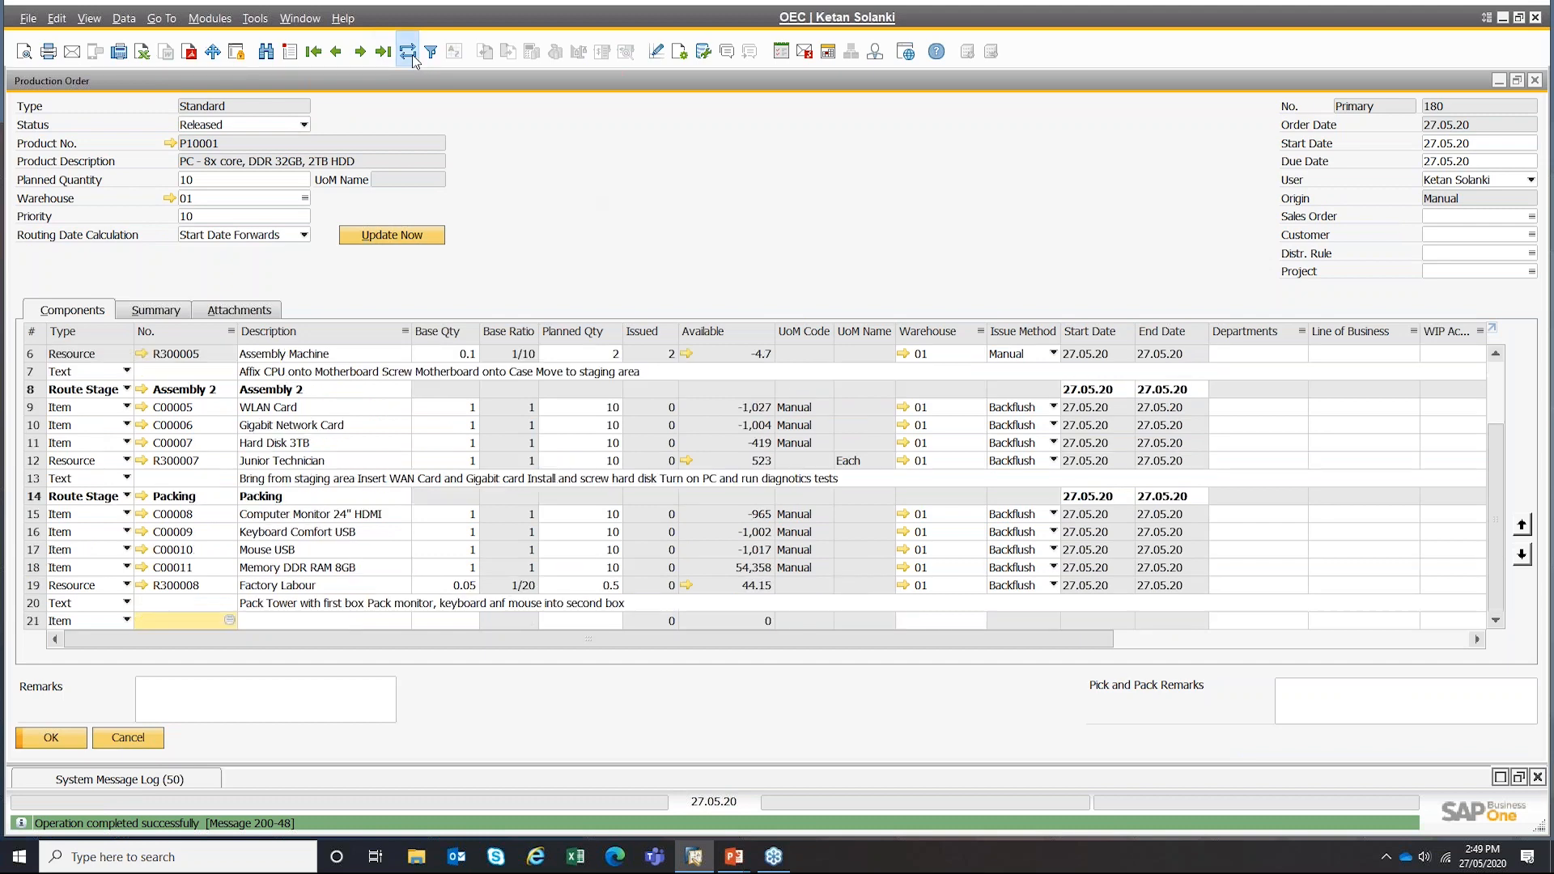
{"action": "left_click", "coordinate": [1494, 369]}
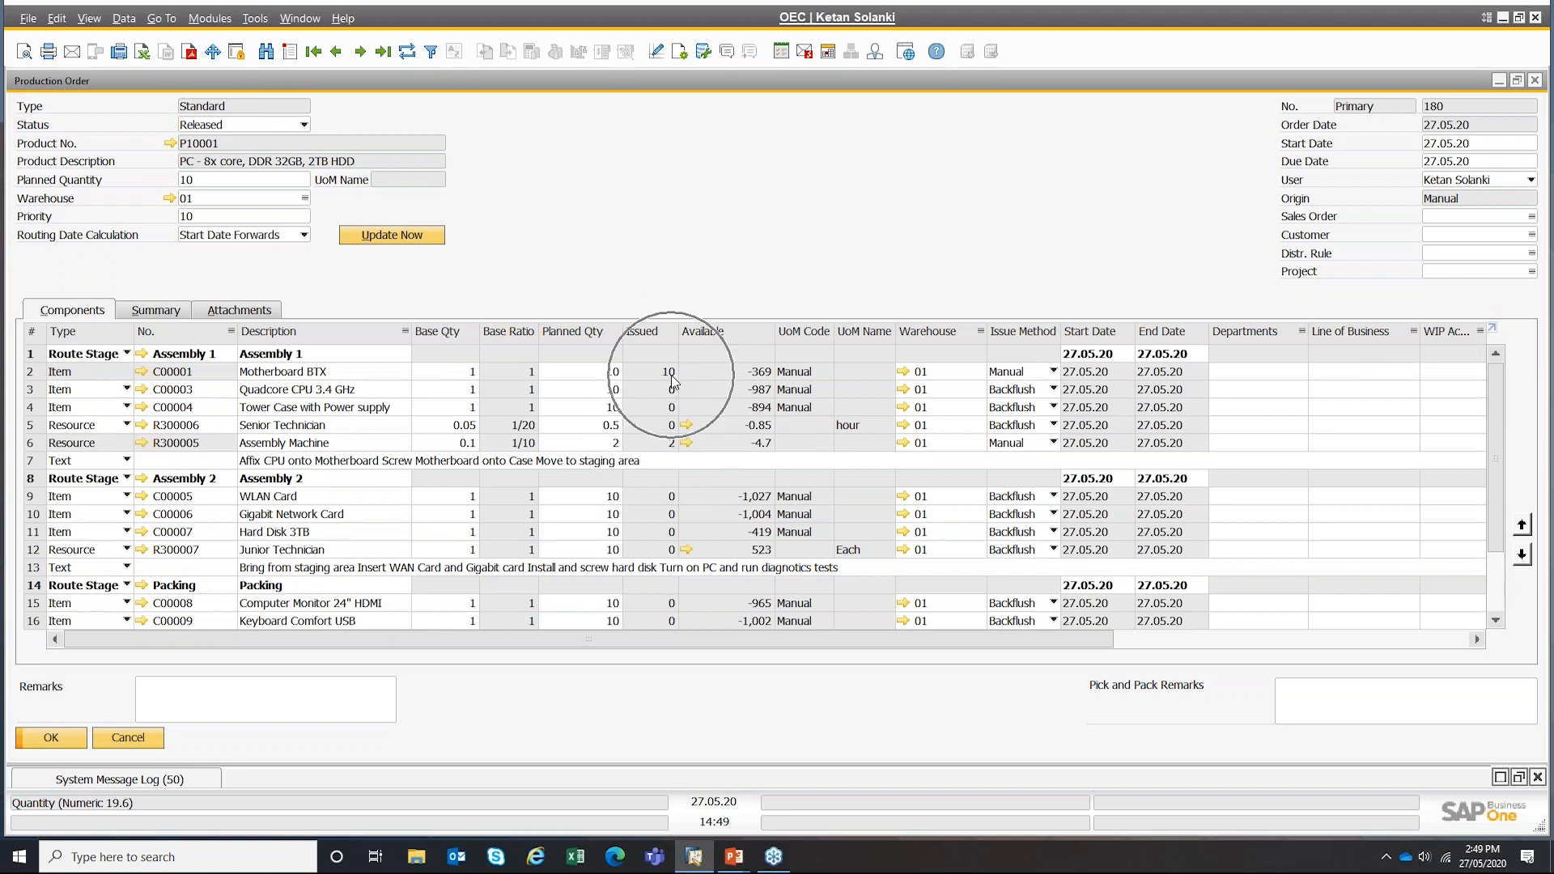
- Review the production order's actual component costs, resource costs and total variance in its summary
{"action": "left_click", "coordinate": [156, 311]}
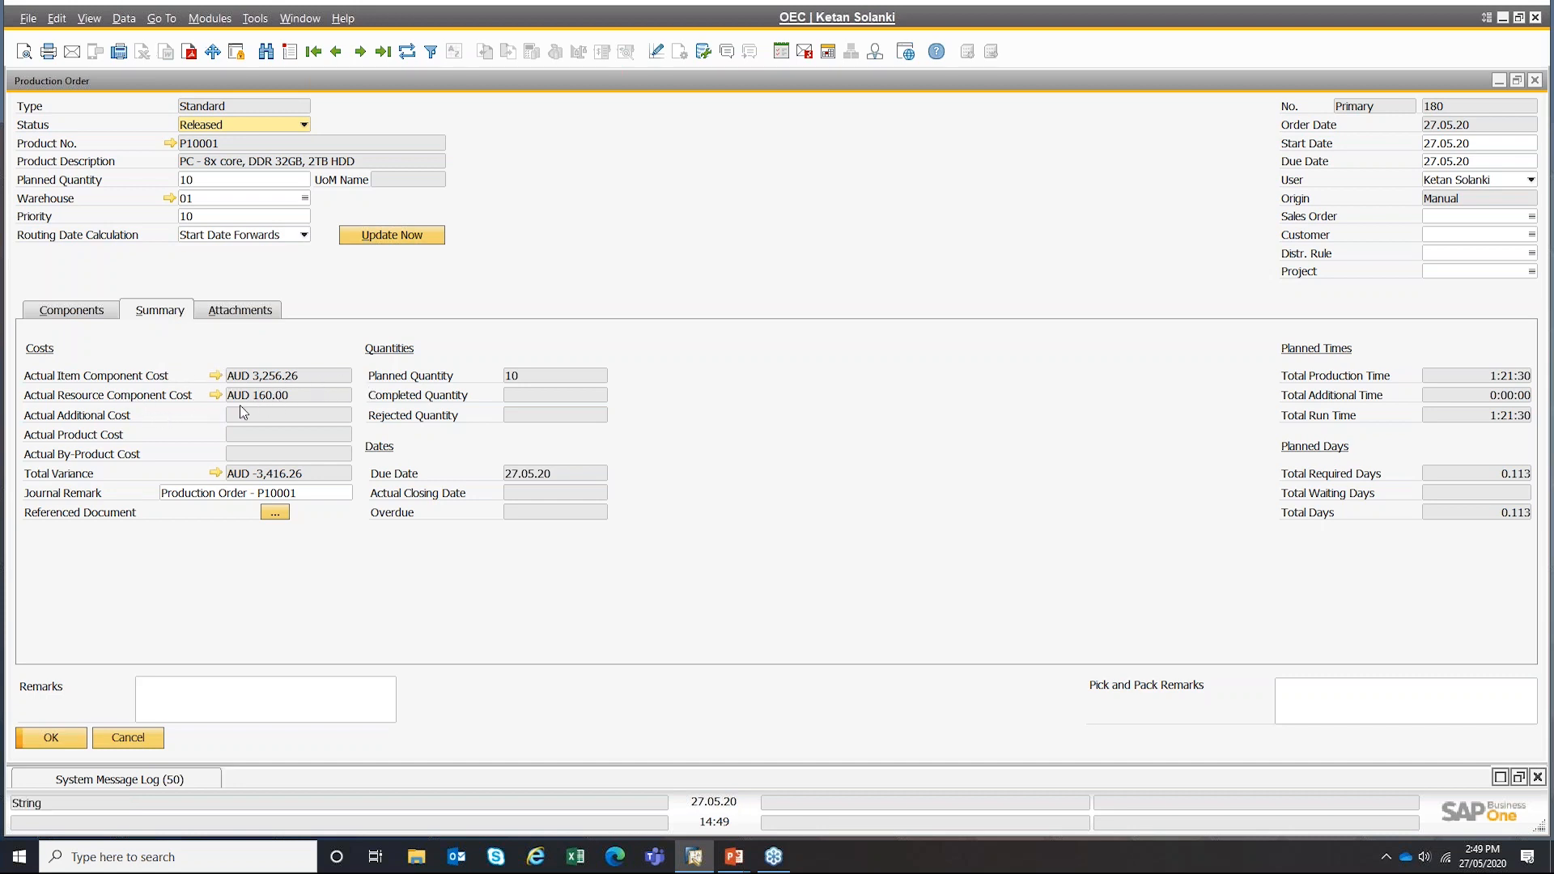
{"action": "left_click", "coordinate": [299, 472]}
{"action": "left_click", "coordinate": [72, 310]}
- Report completion of the production order by adding a receipt from production for 10 units of P10001 into warehouse 01, and close the receipt form
{"action": "right_click", "coordinate": [580, 184]}
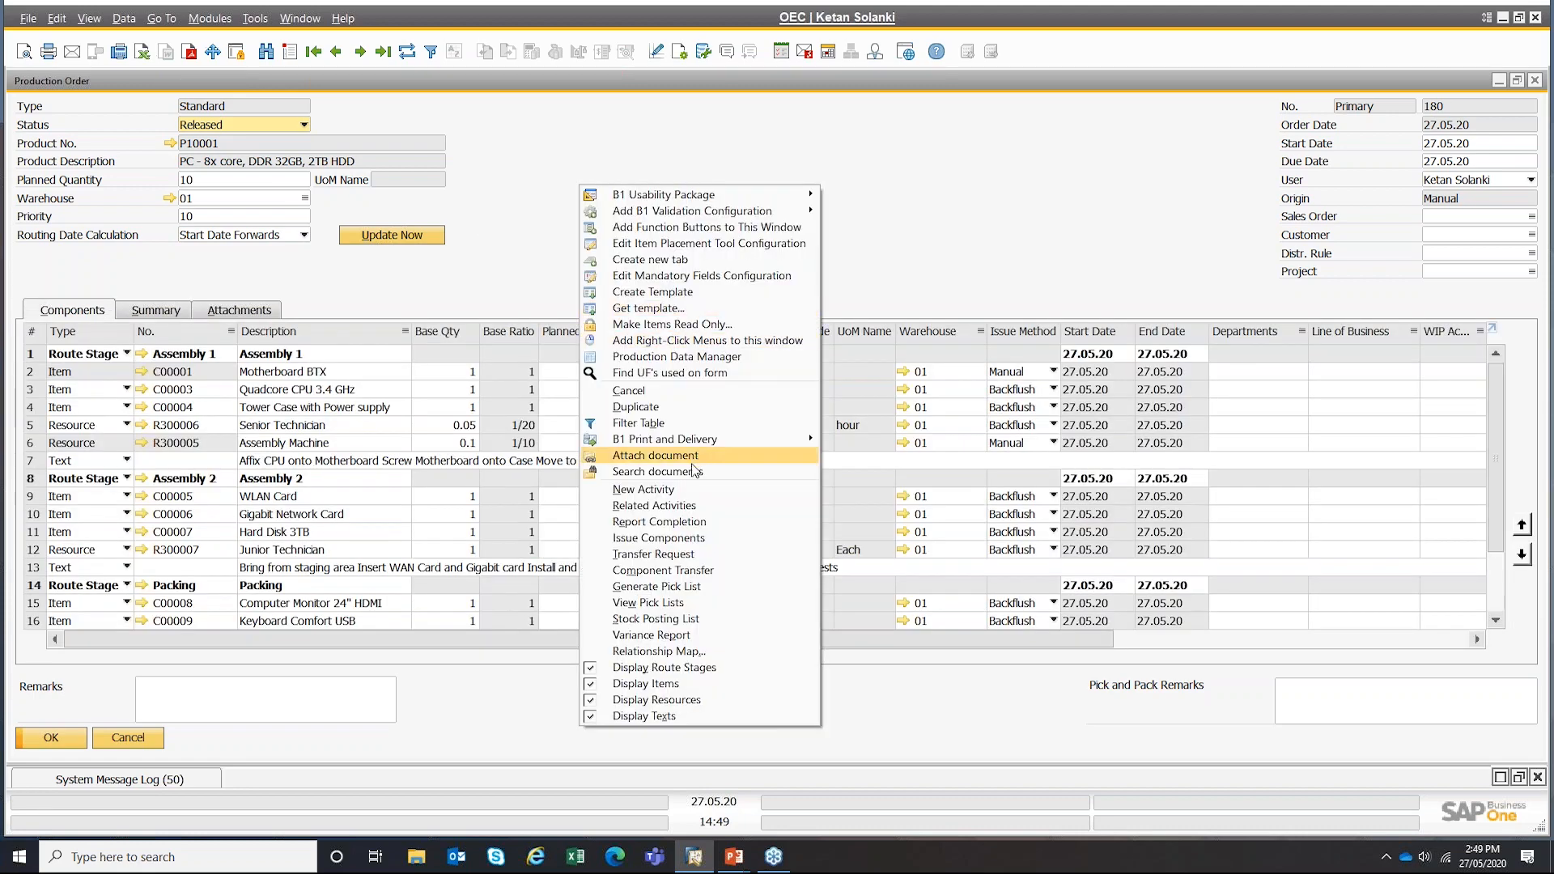
{"action": "left_click", "coordinate": [677, 525]}
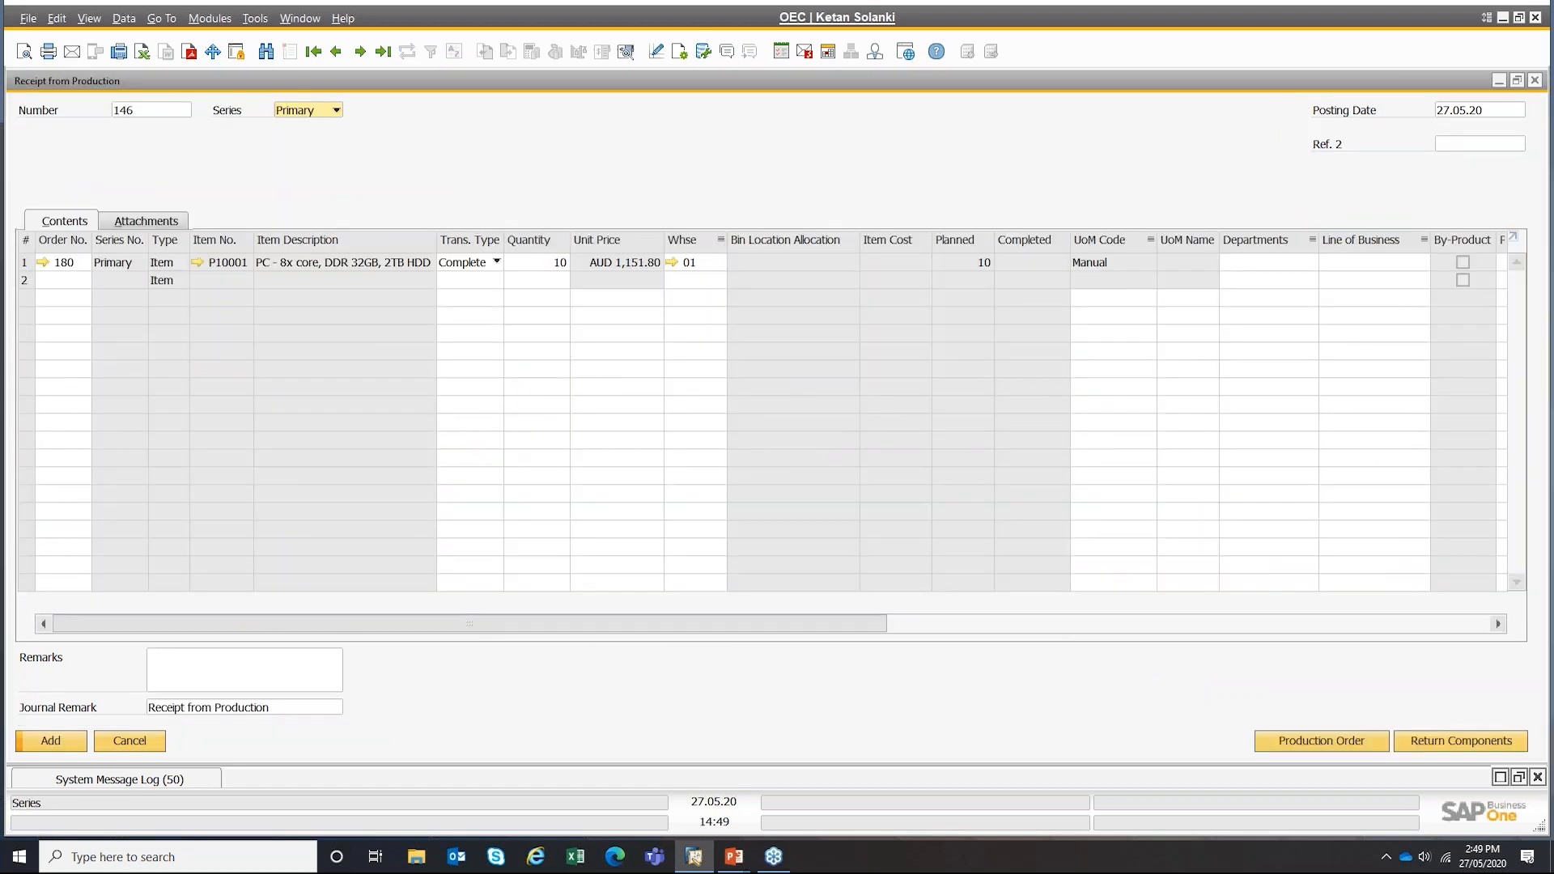
{"action": "left_click", "coordinate": [542, 265]}
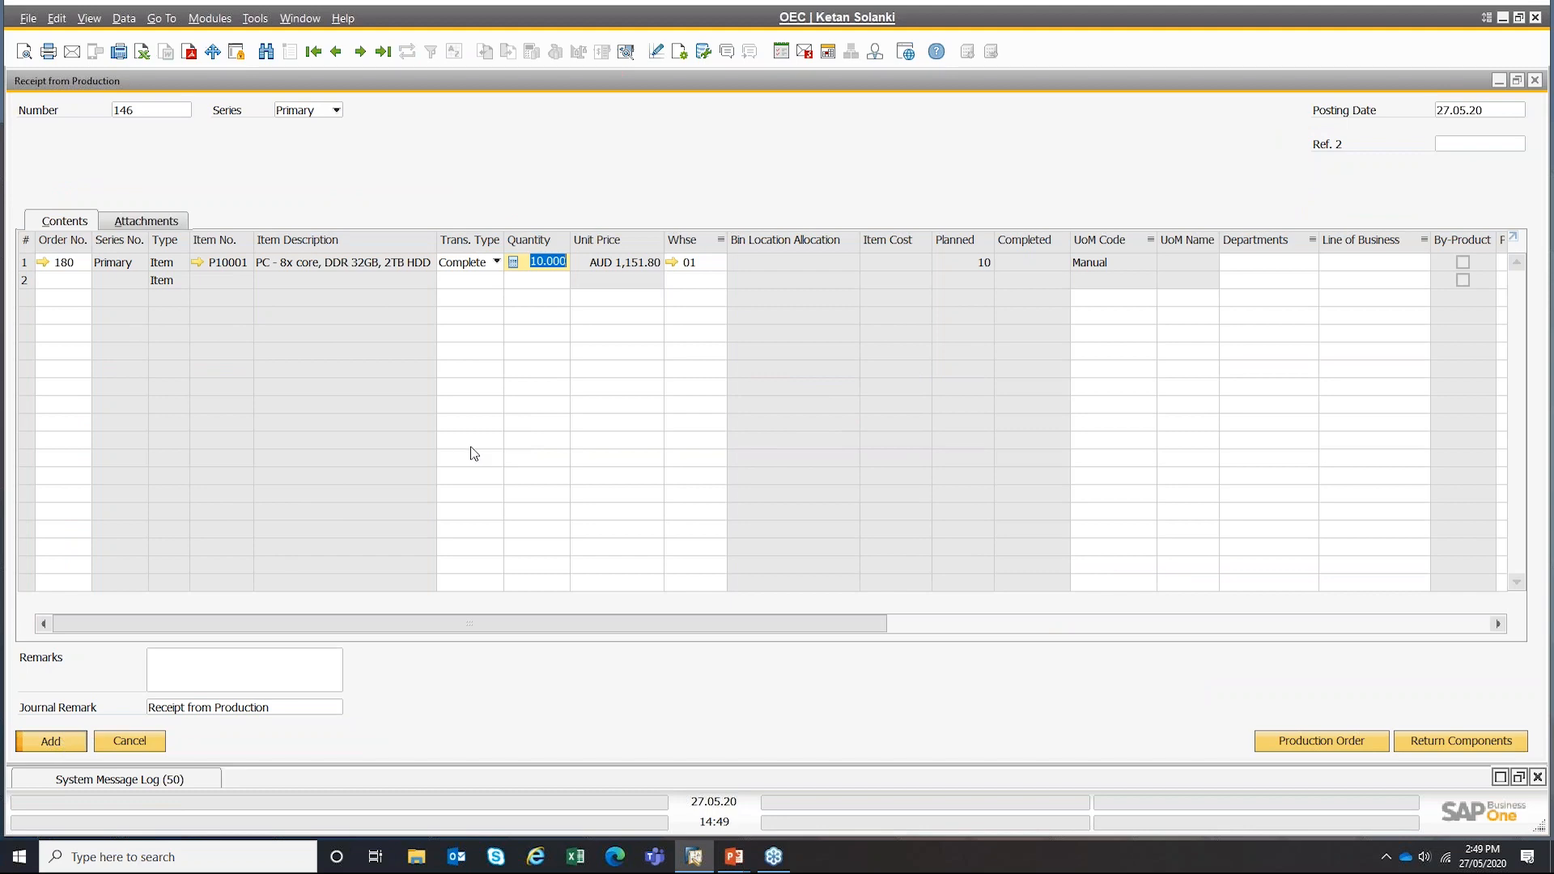
{"action": "left_click", "coordinate": [50, 741]}
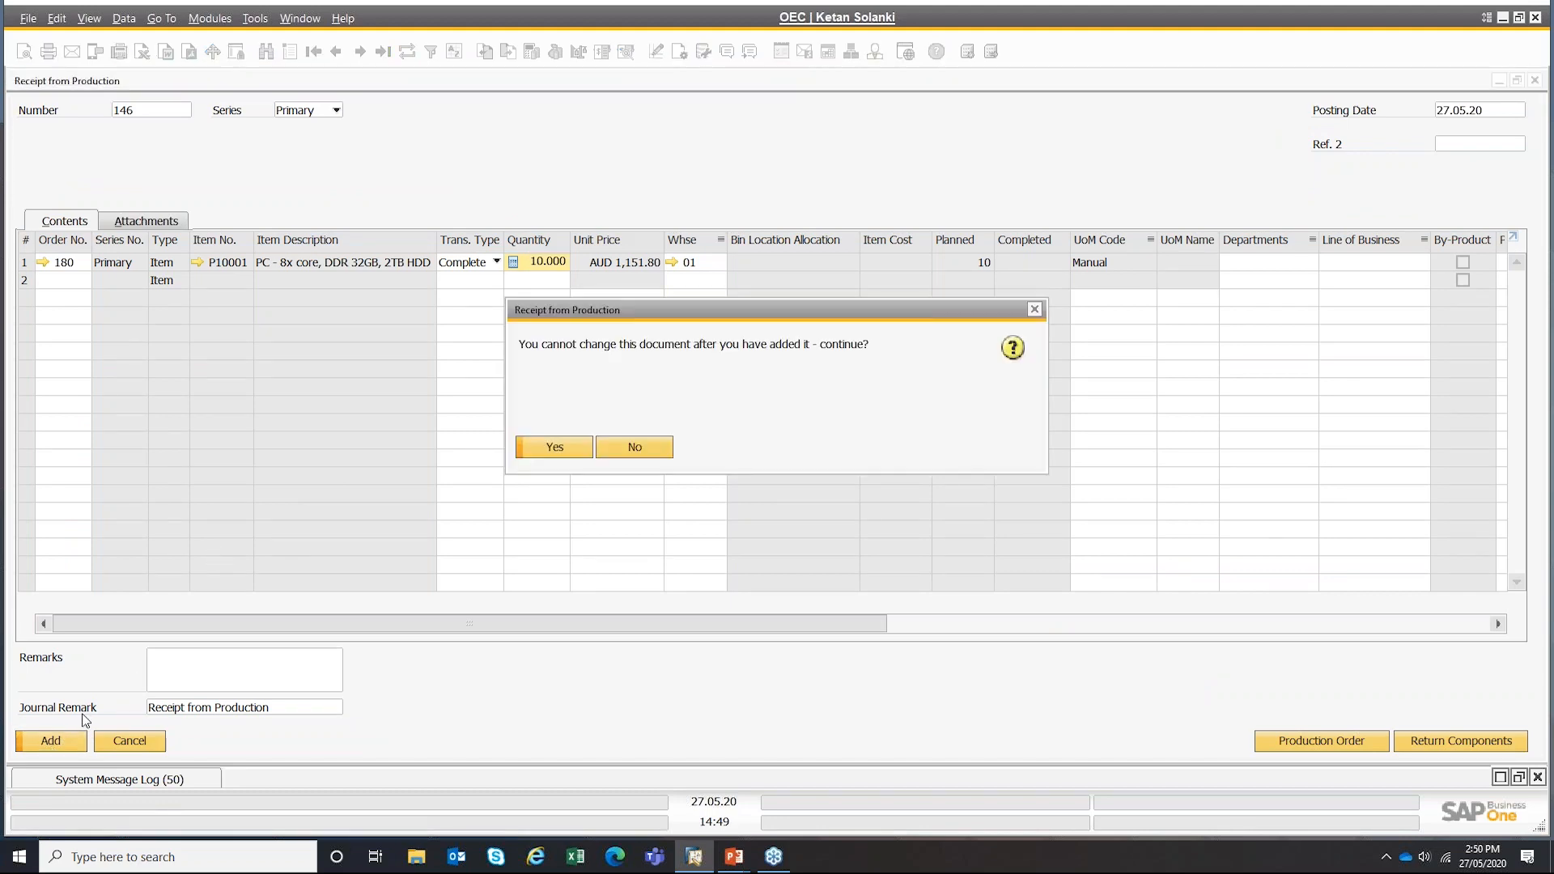
{"action": "left_click", "coordinate": [559, 443]}
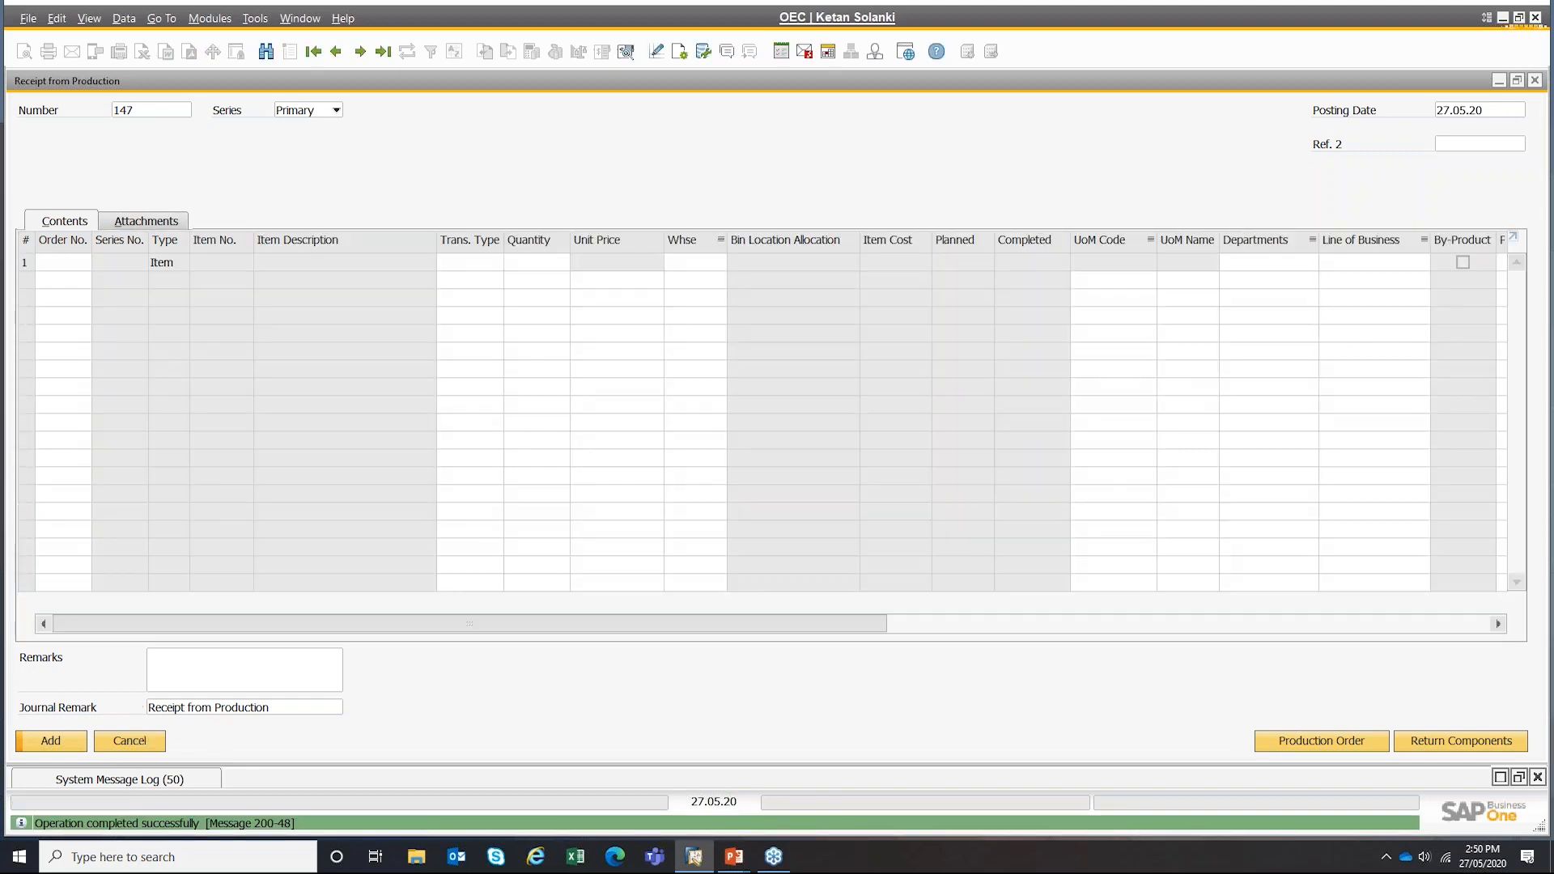
{"action": "left_click", "coordinate": [131, 741]}
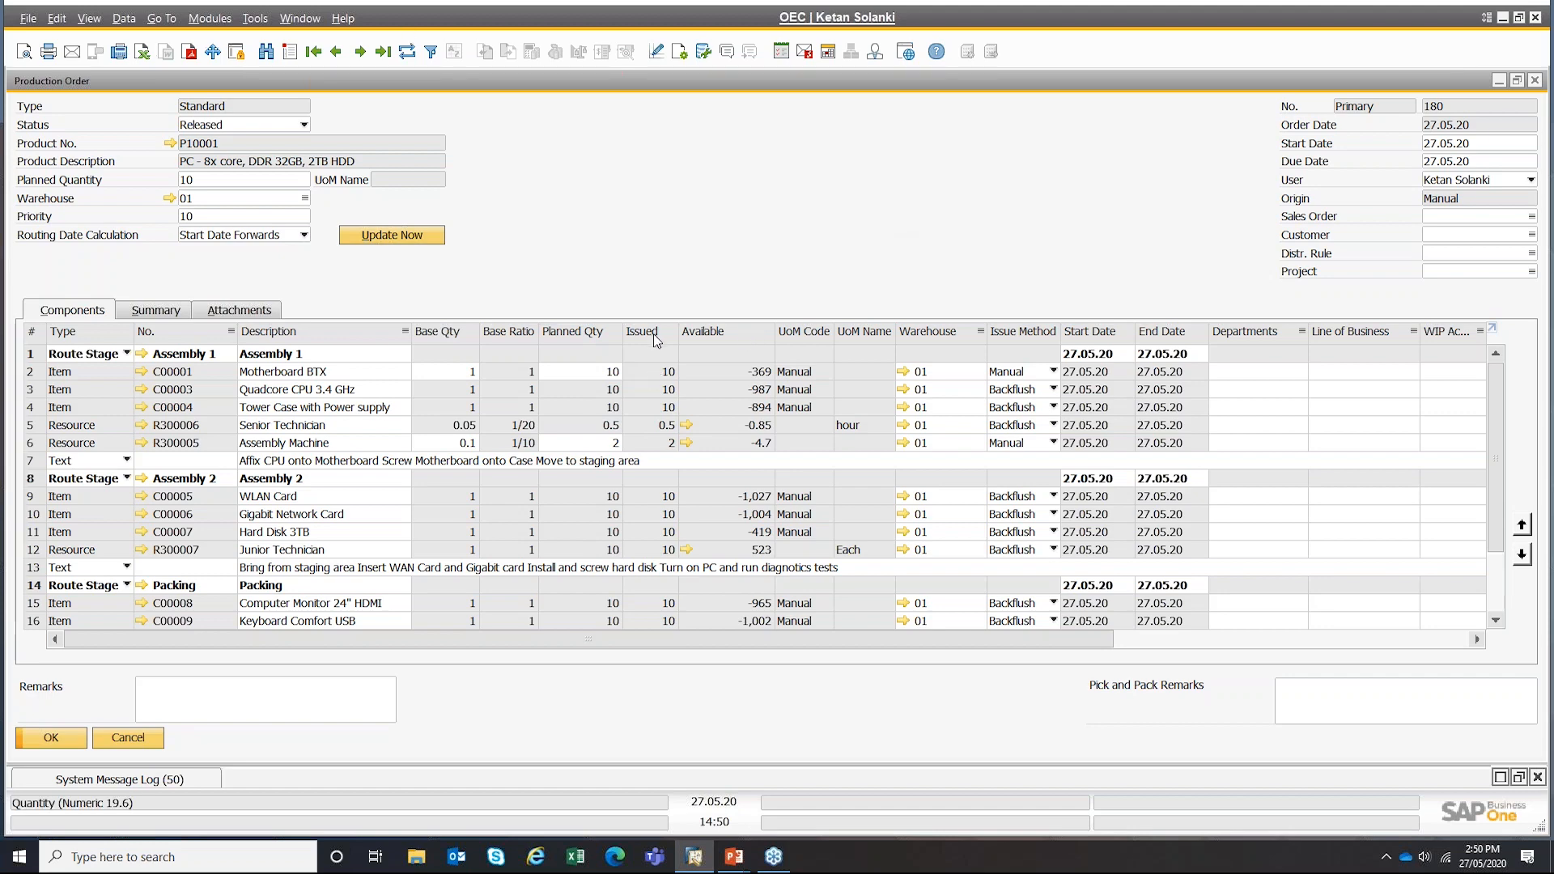
- Examine the order's cost summary and the stock posting list behind its actual item component cost
{"action": "left_click", "coordinate": [153, 310]}
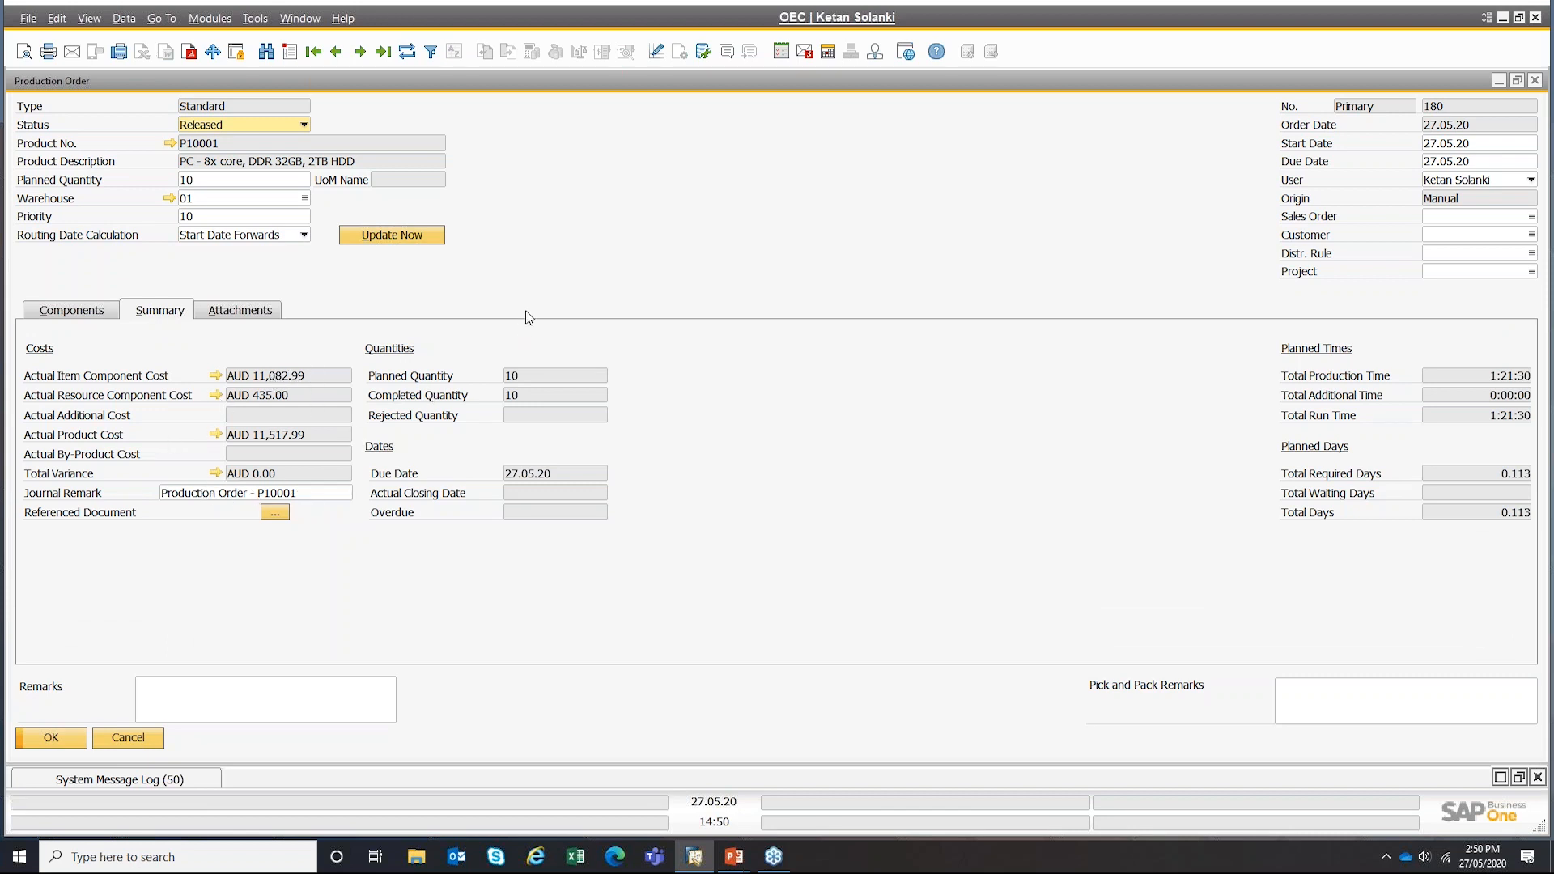
{"action": "left_click", "coordinate": [216, 376]}
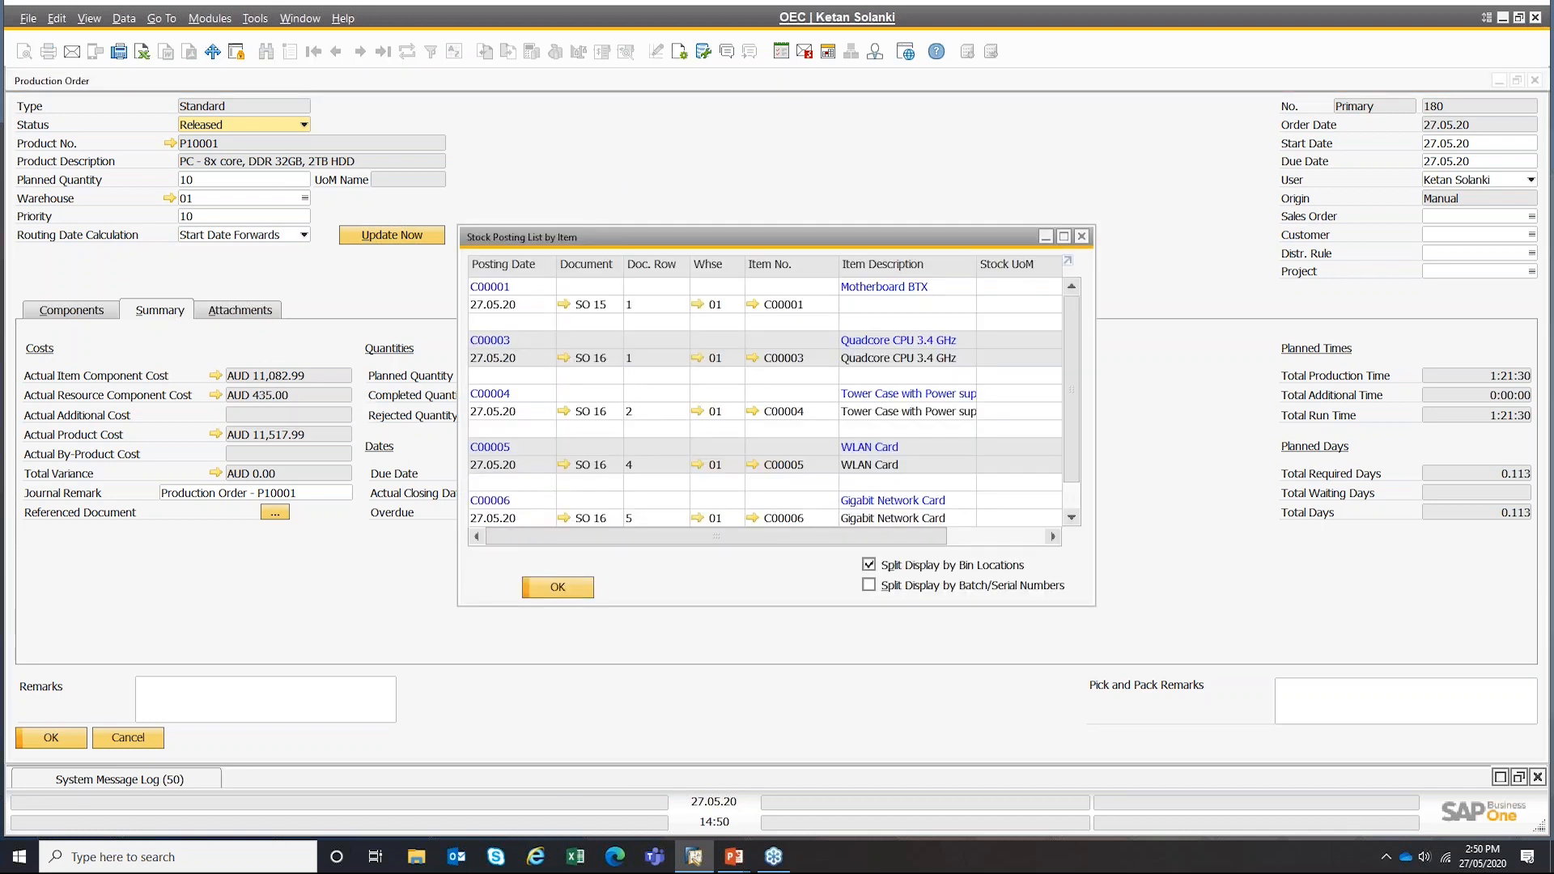
{"action": "key", "text": "Escape"}
- Examine the production order's relationship map and the remarks of issue for production 16, and close both
{"action": "right_click", "coordinate": [642, 312]}
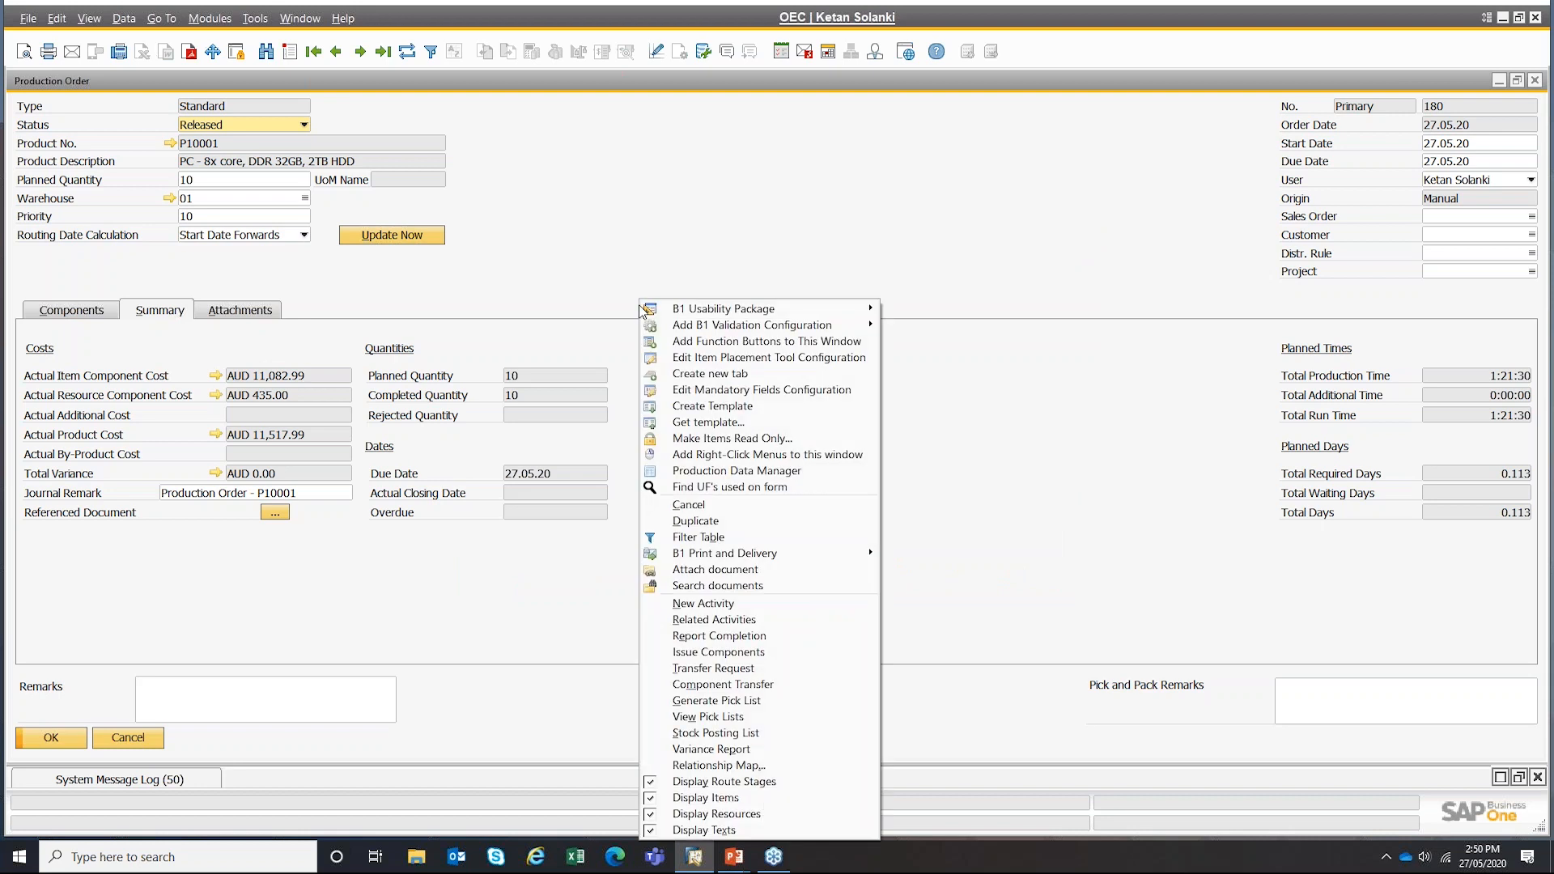
{"action": "left_click", "coordinate": [694, 763]}
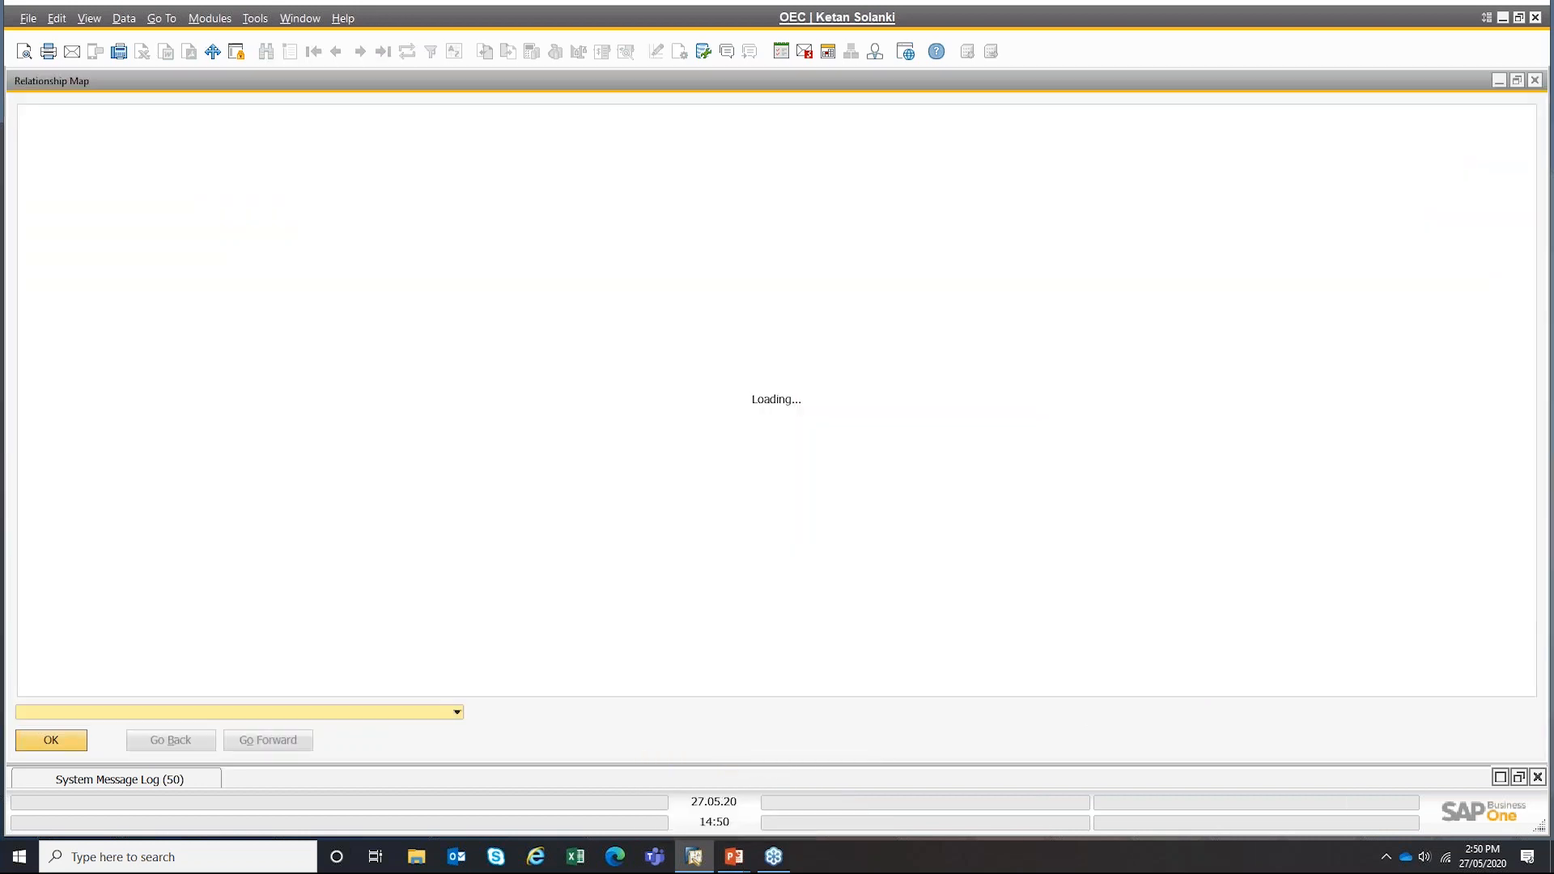
{"action": "left_click_drag", "start_coordinate": [1047, 371], "coordinate": [1251, 397]}
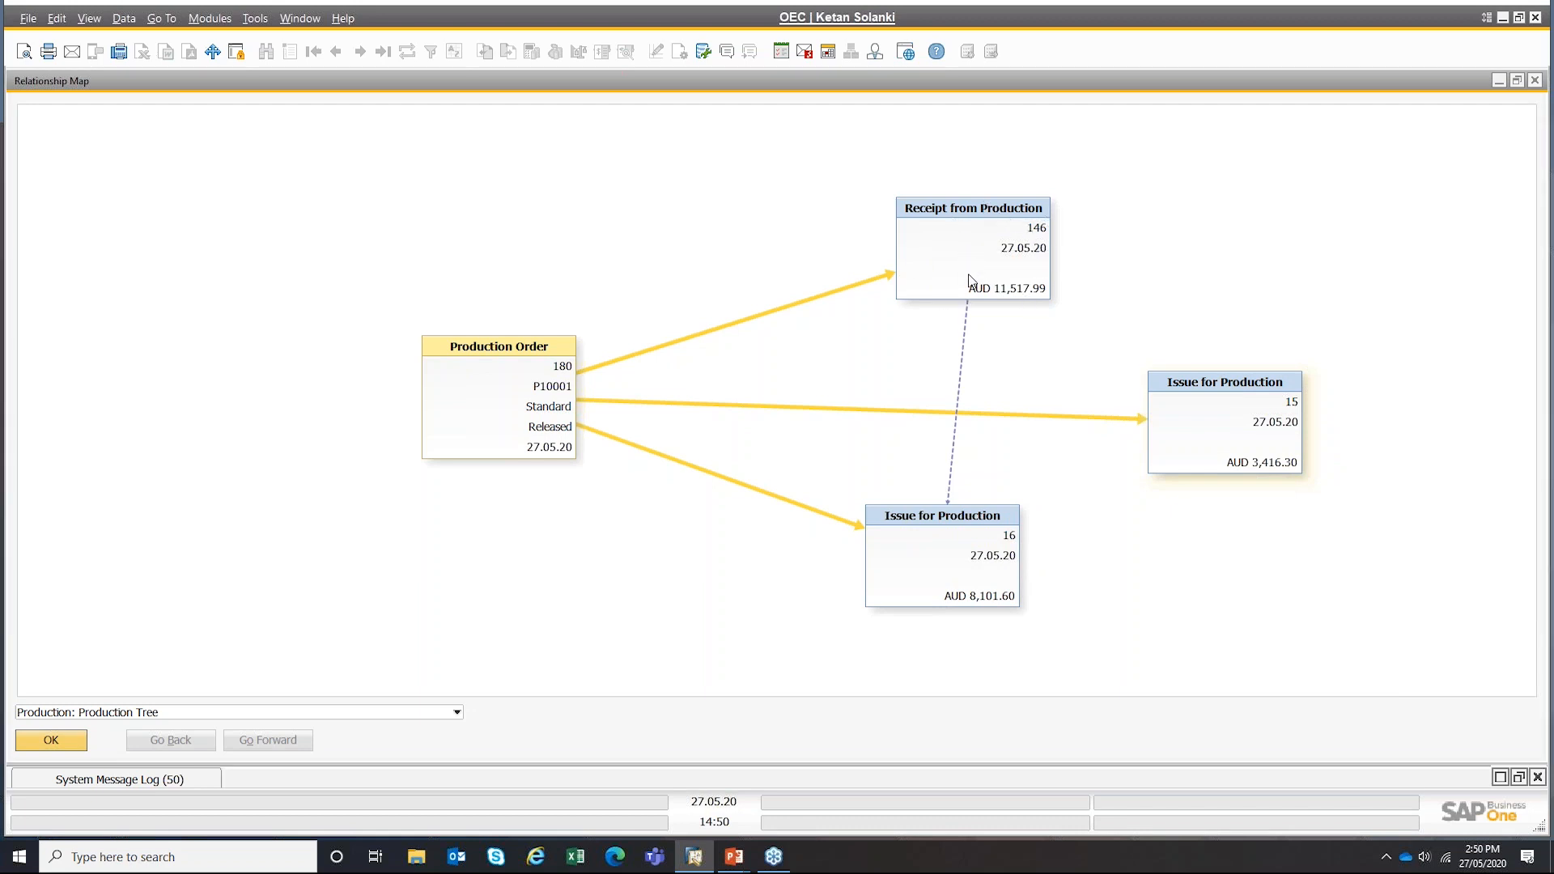
{"action": "double_click", "coordinate": [943, 567]}
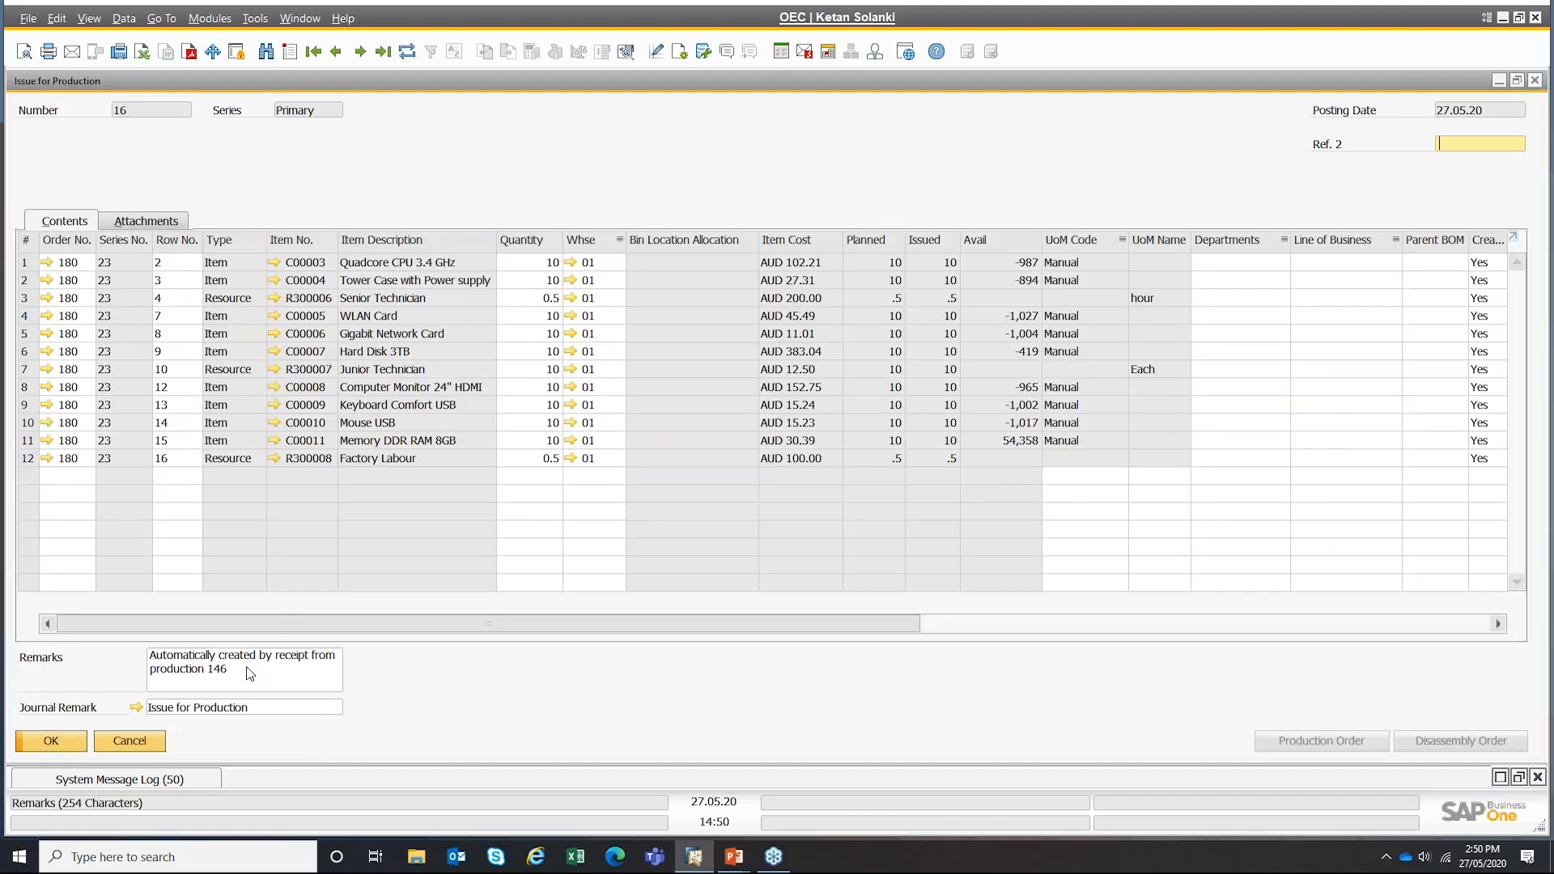
{"action": "left_click", "coordinate": [226, 670]}
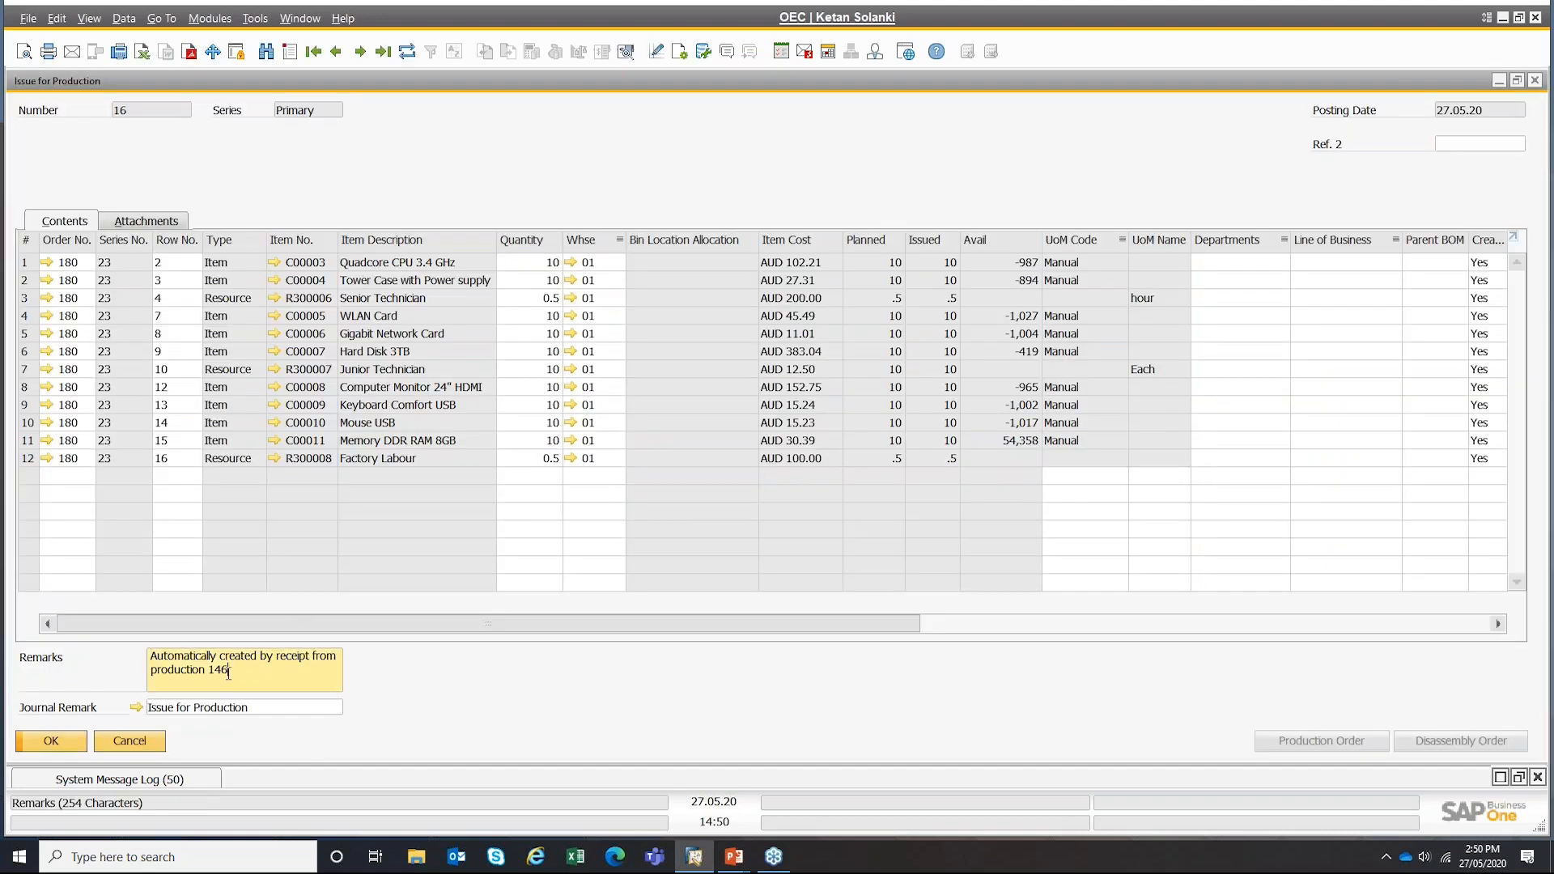
{"action": "left_click", "coordinate": [128, 741]}
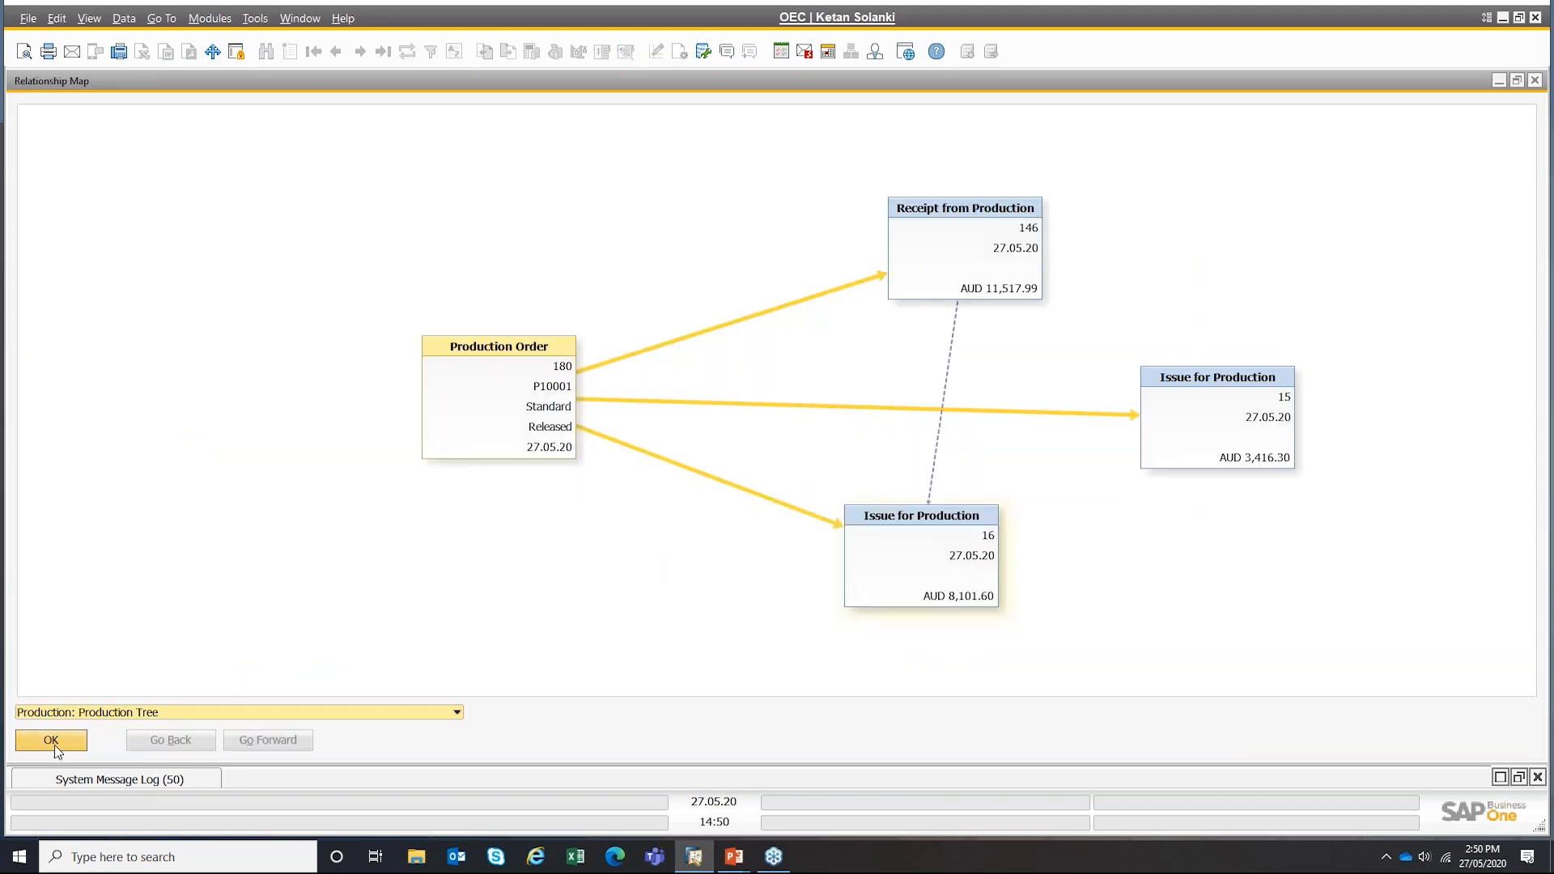
{"action": "left_click", "coordinate": [53, 743]}
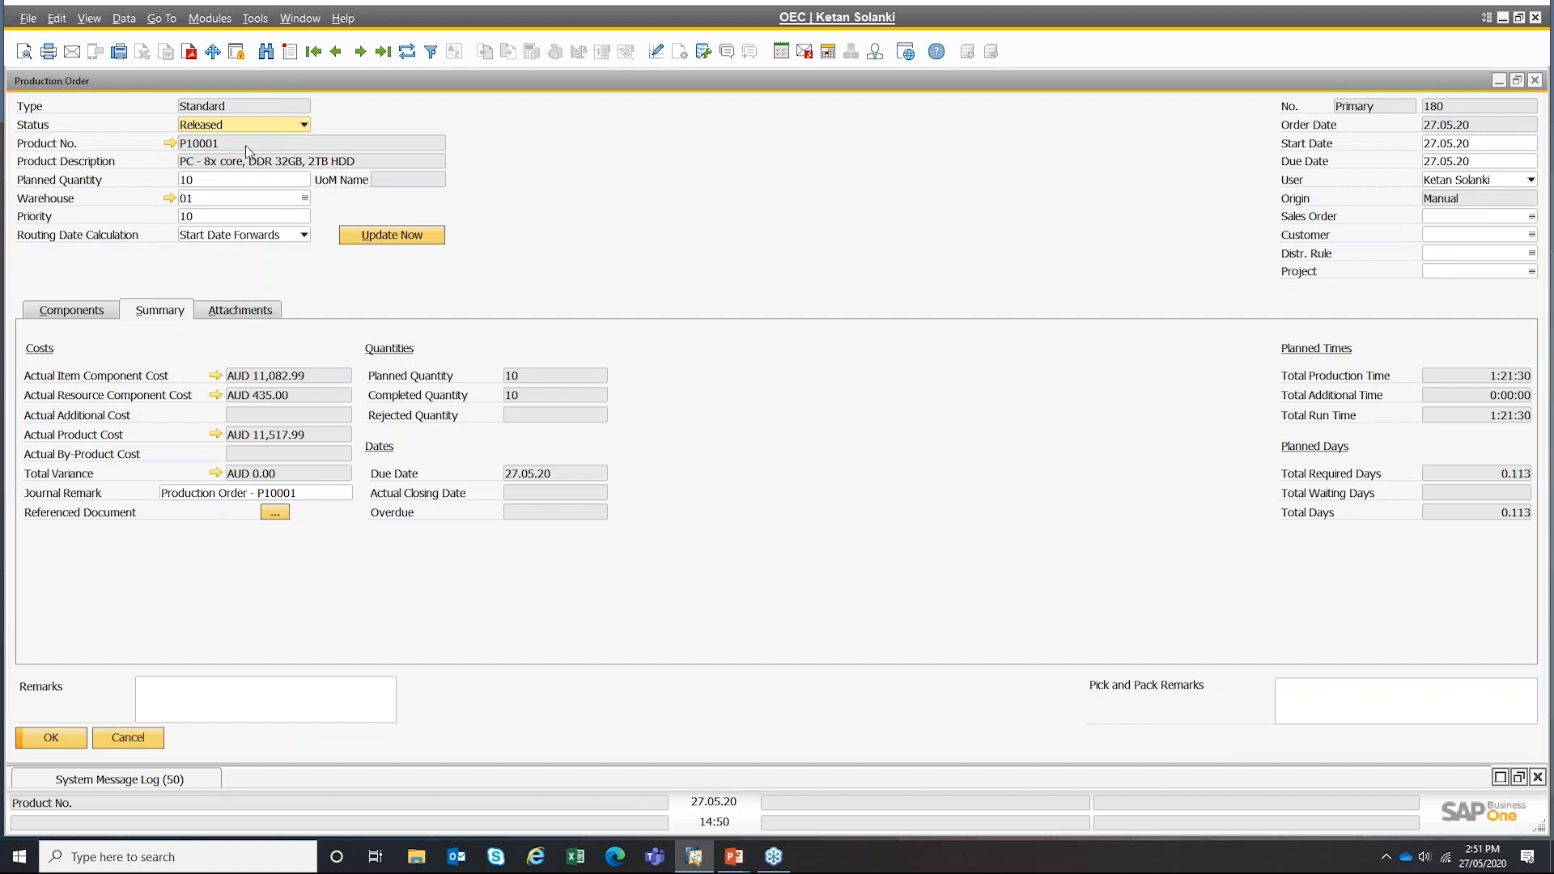
- Set the production order's status to Closed and save the change
{"action": "left_click", "coordinate": [250, 120]}
{"action": "left_click", "coordinate": [193, 160]}
{"action": "left_click", "coordinate": [73, 739]}
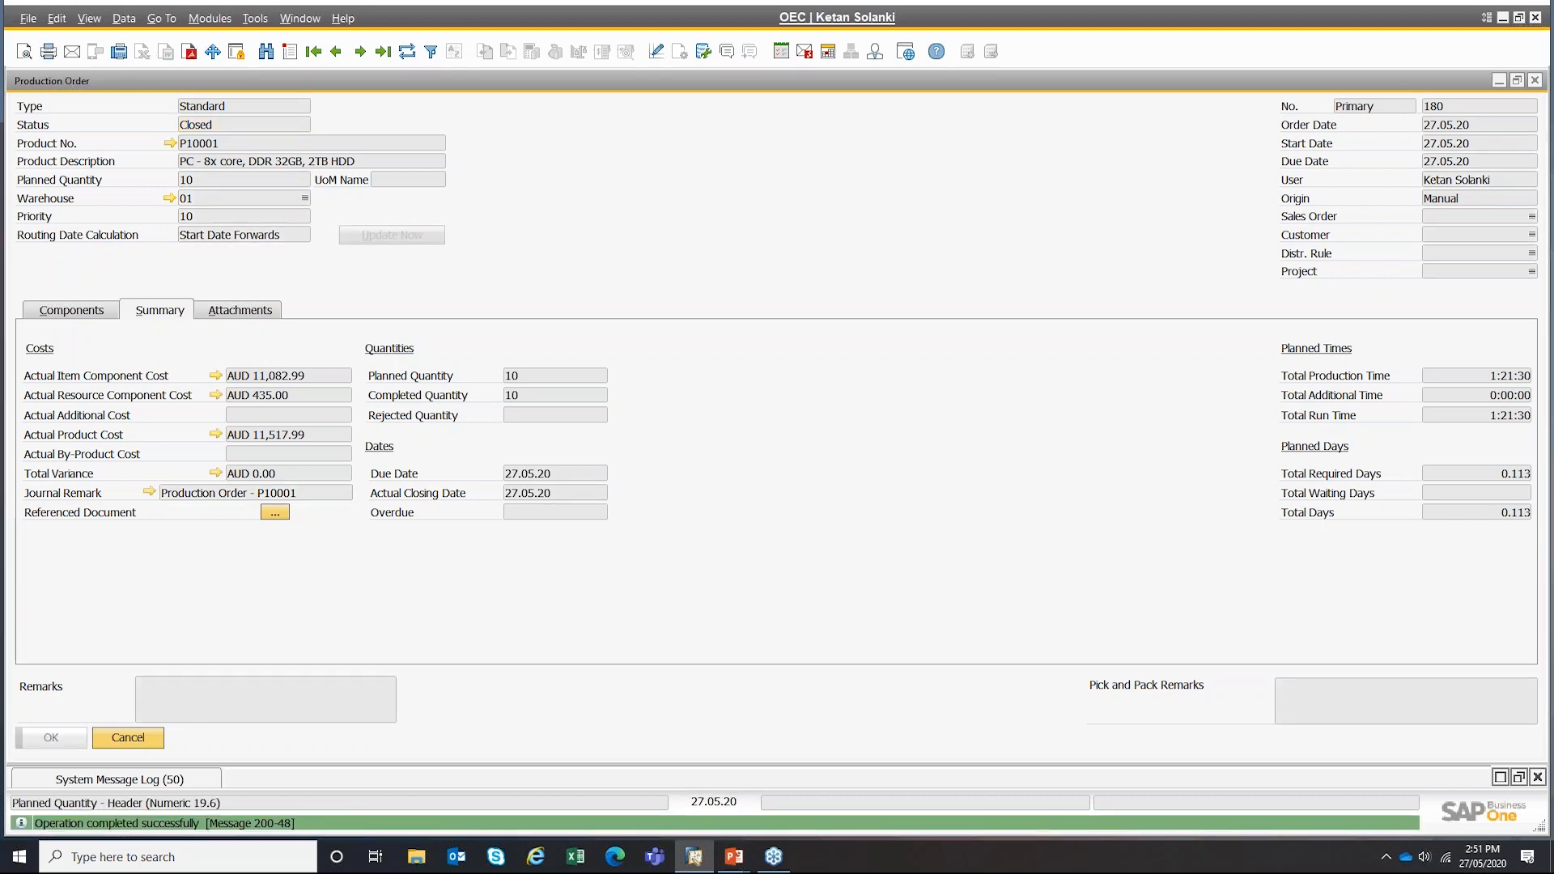
- Examine the order's resource postings and the journal entry of the Assembly Machine issue, and return to the order's components
{"action": "left_click", "coordinate": [219, 397]}
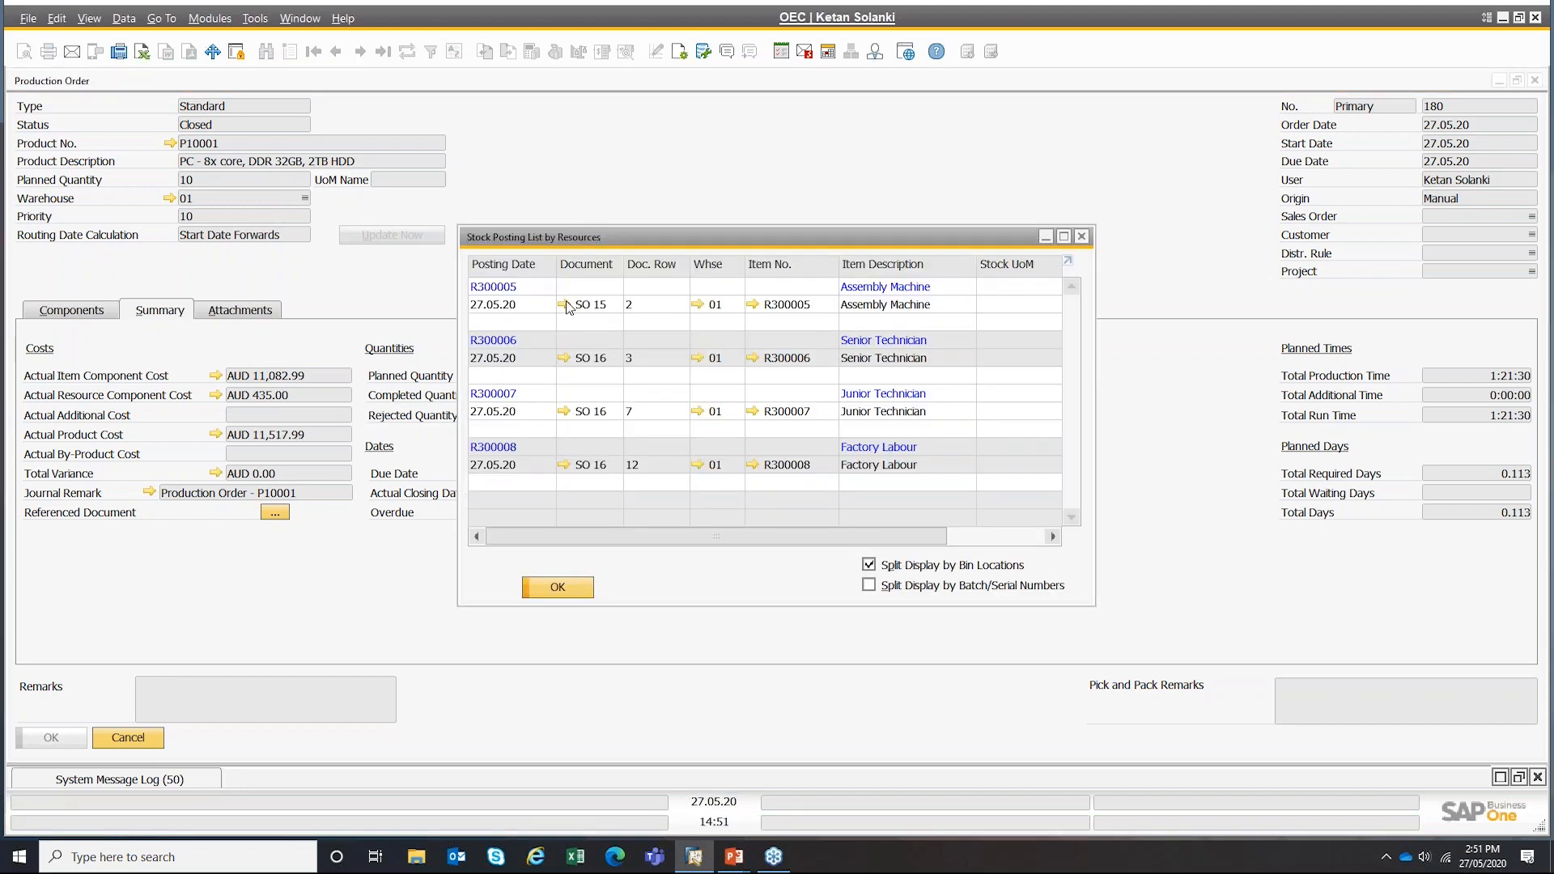
{"action": "left_click", "coordinate": [564, 305]}
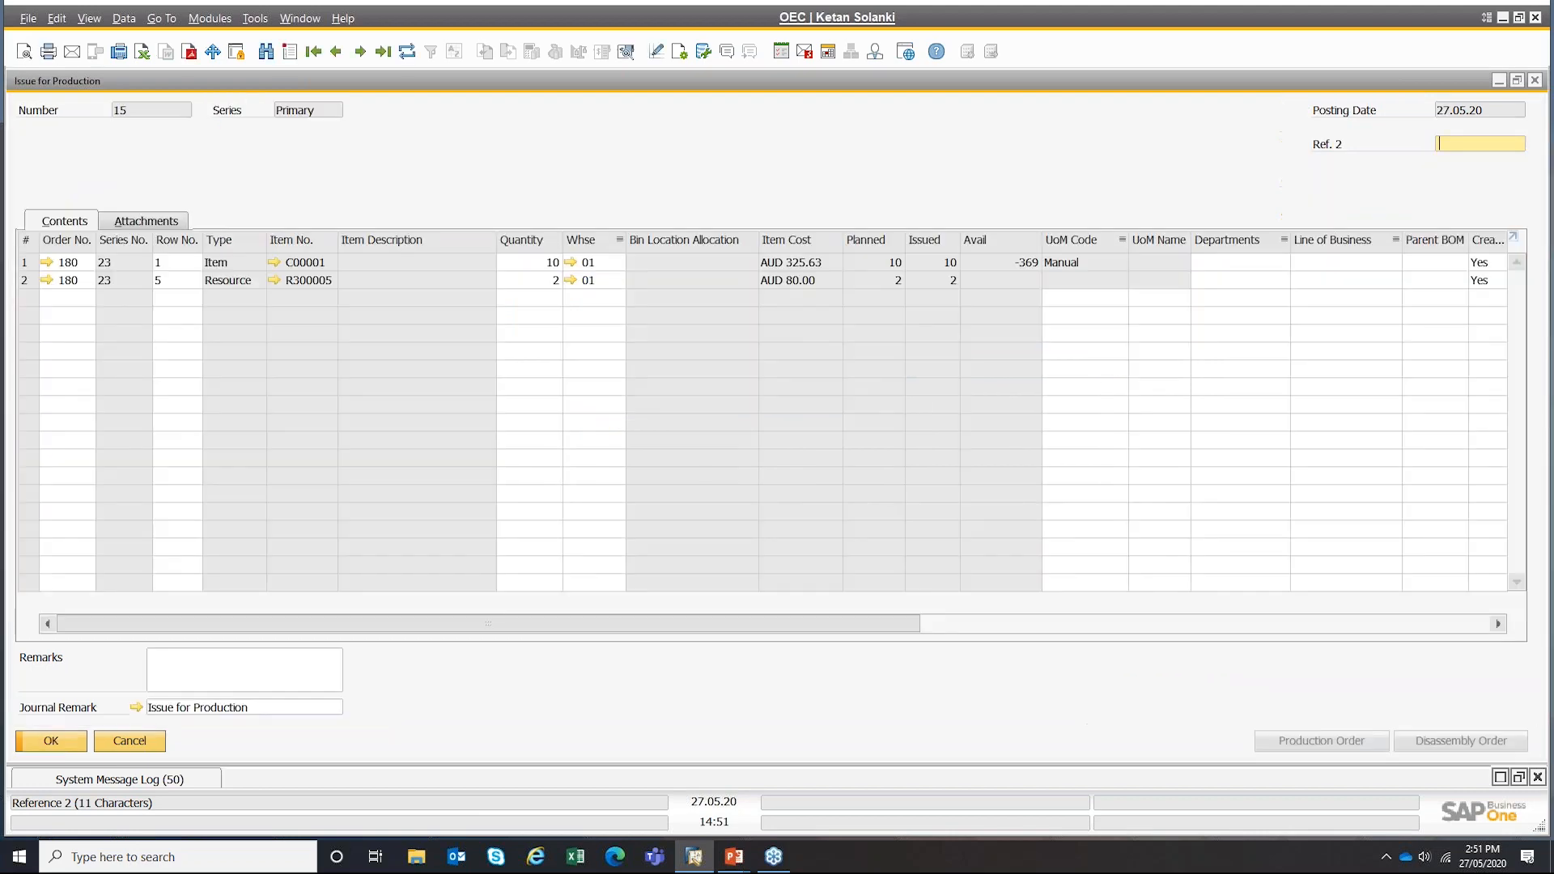
{"action": "left_click", "coordinate": [136, 708]}
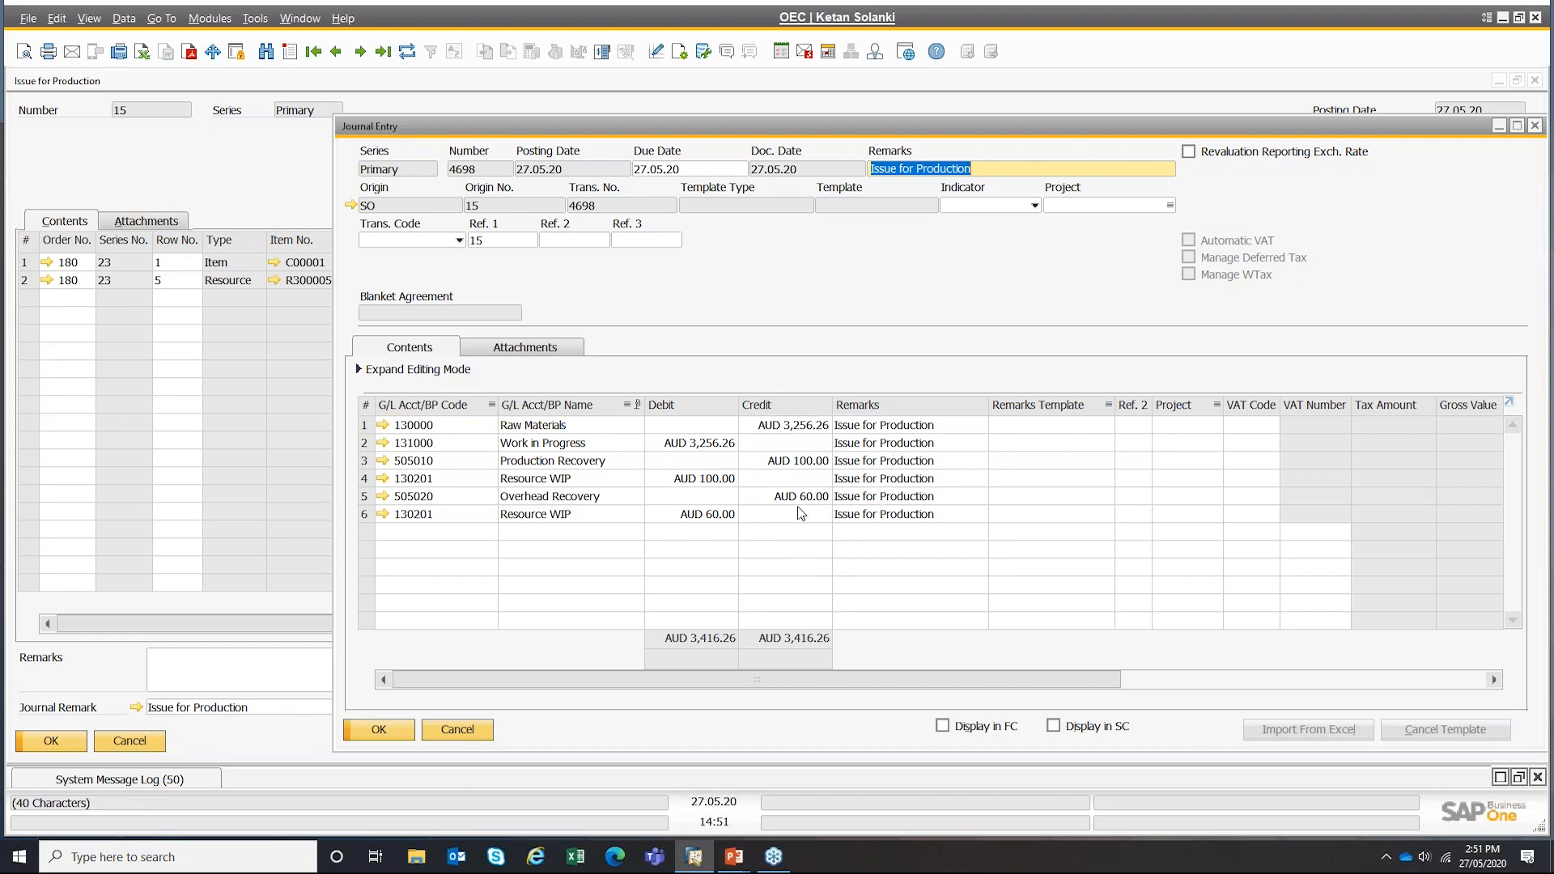
{"action": "left_click", "coordinate": [460, 731]}
{"action": "left_click", "coordinate": [157, 743]}
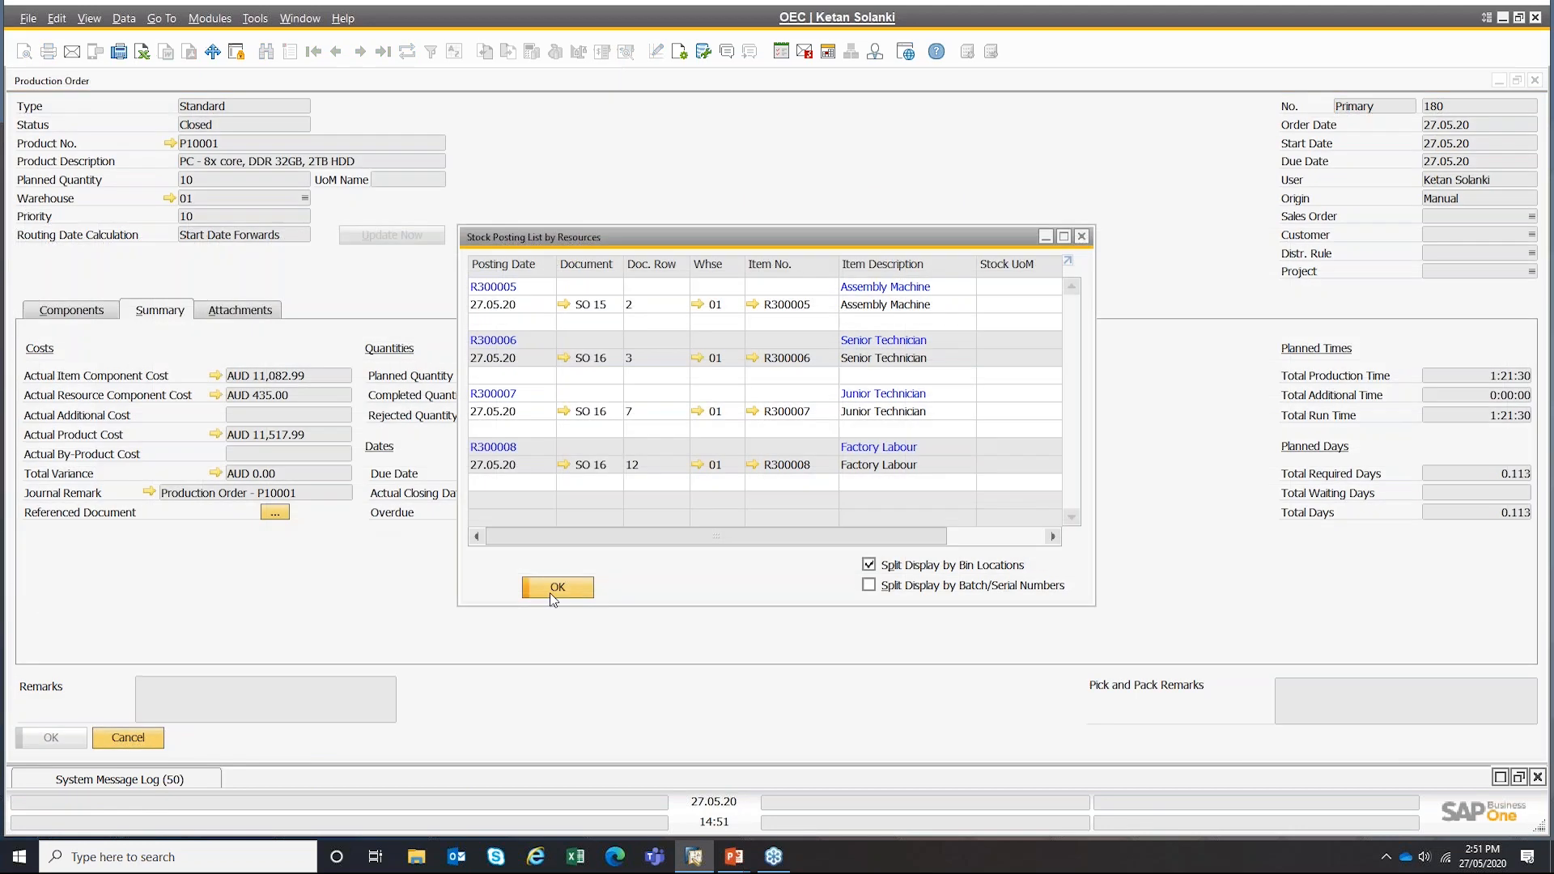
{"action": "left_click", "coordinate": [548, 584]}
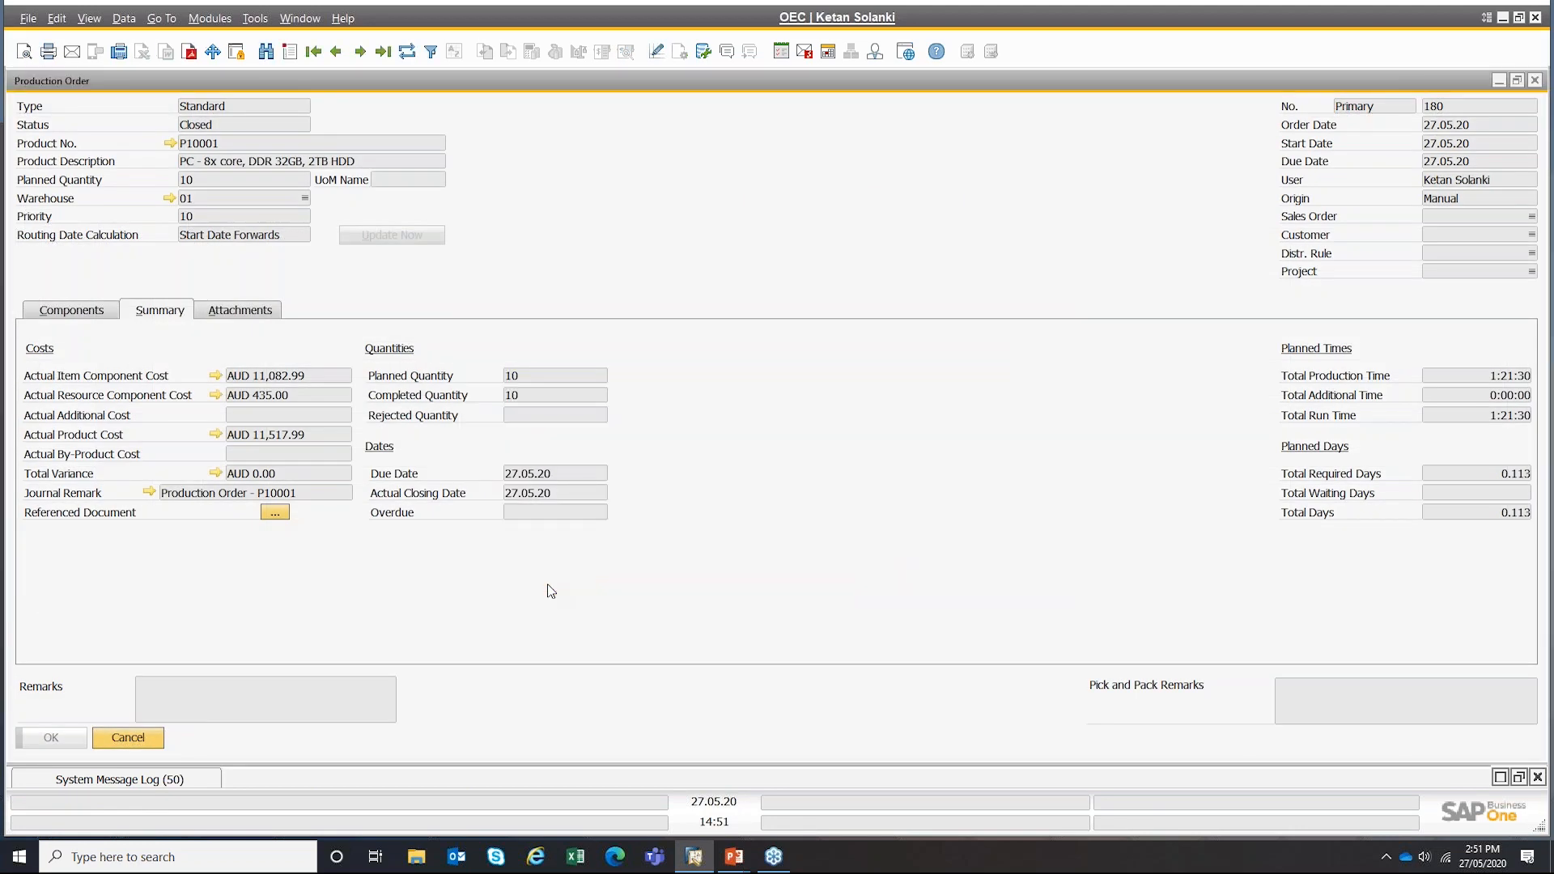
{"action": "left_click", "coordinate": [73, 311]}
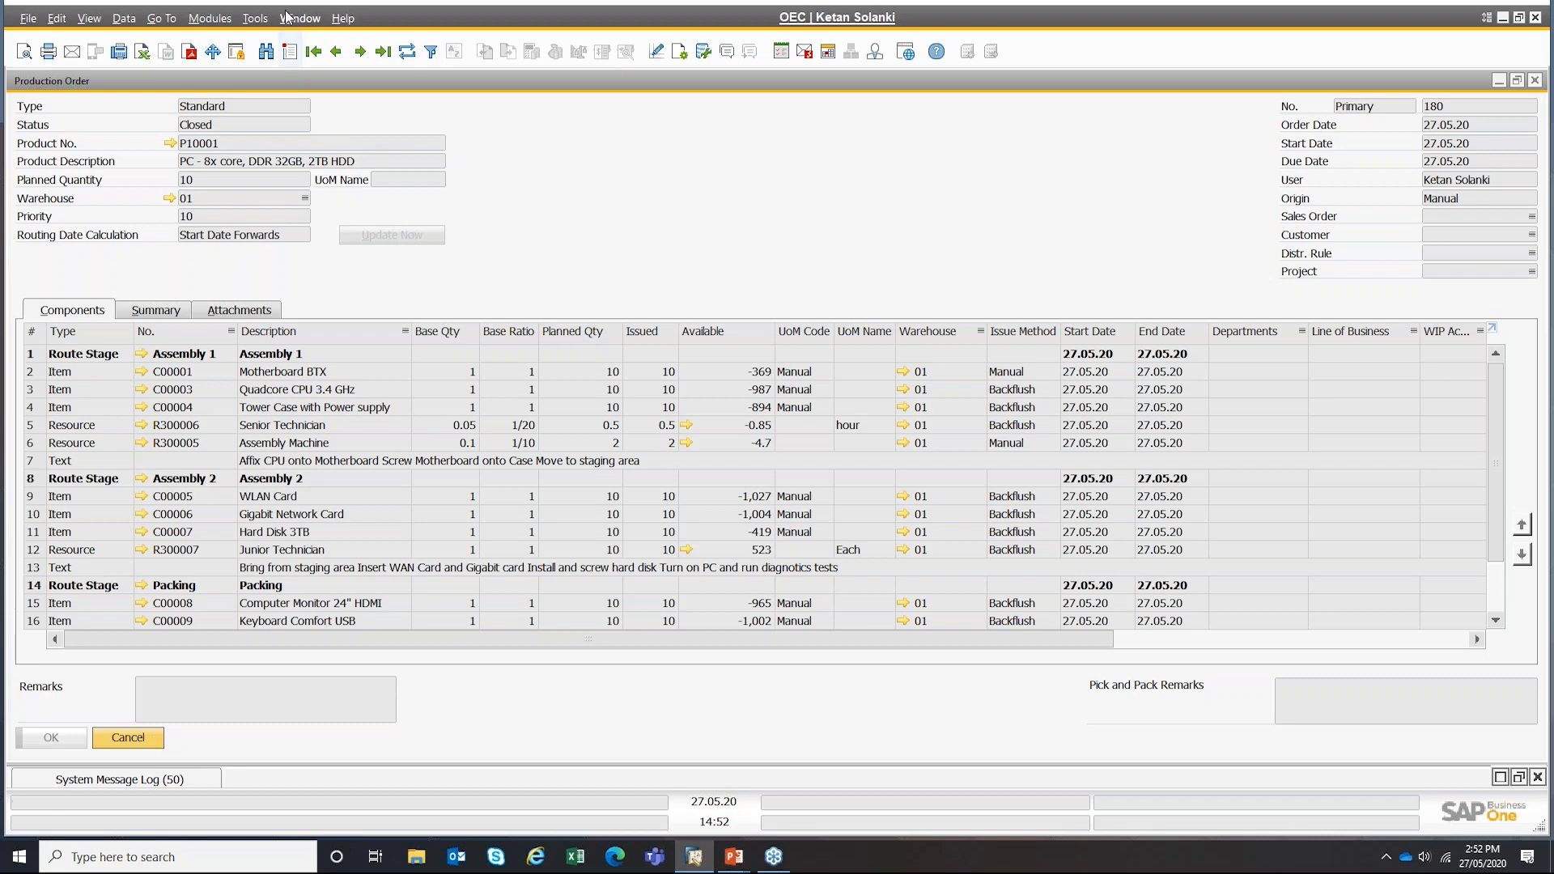
- Add a new Disassembly production order for product P10001, reopen it and change its status to Released
{"action": "left_click", "coordinate": [290, 50]}
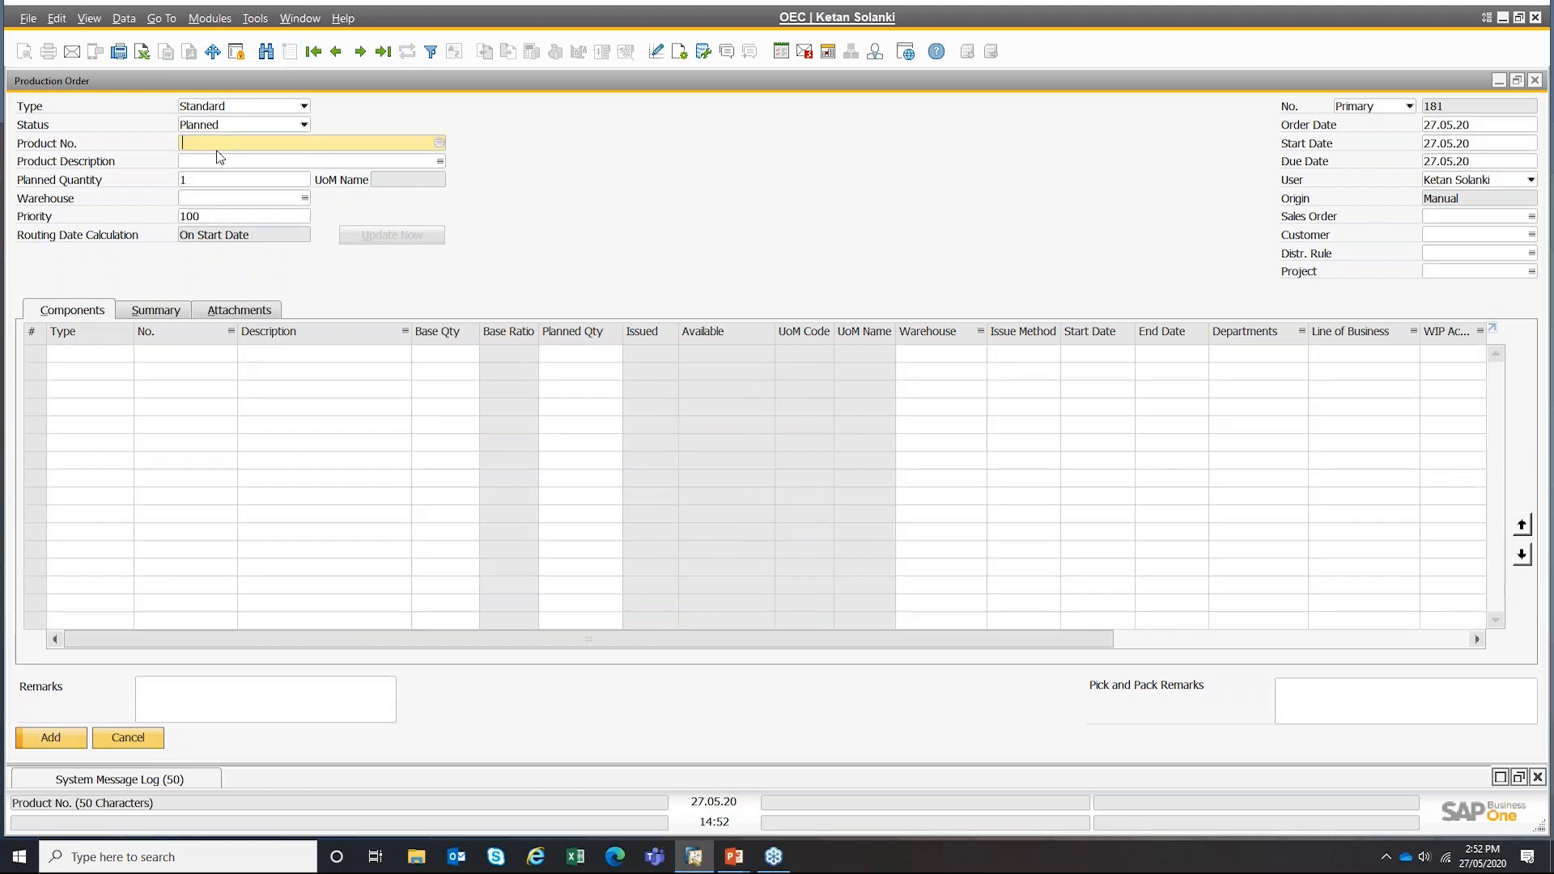
{"action": "left_click", "coordinate": [224, 105]}
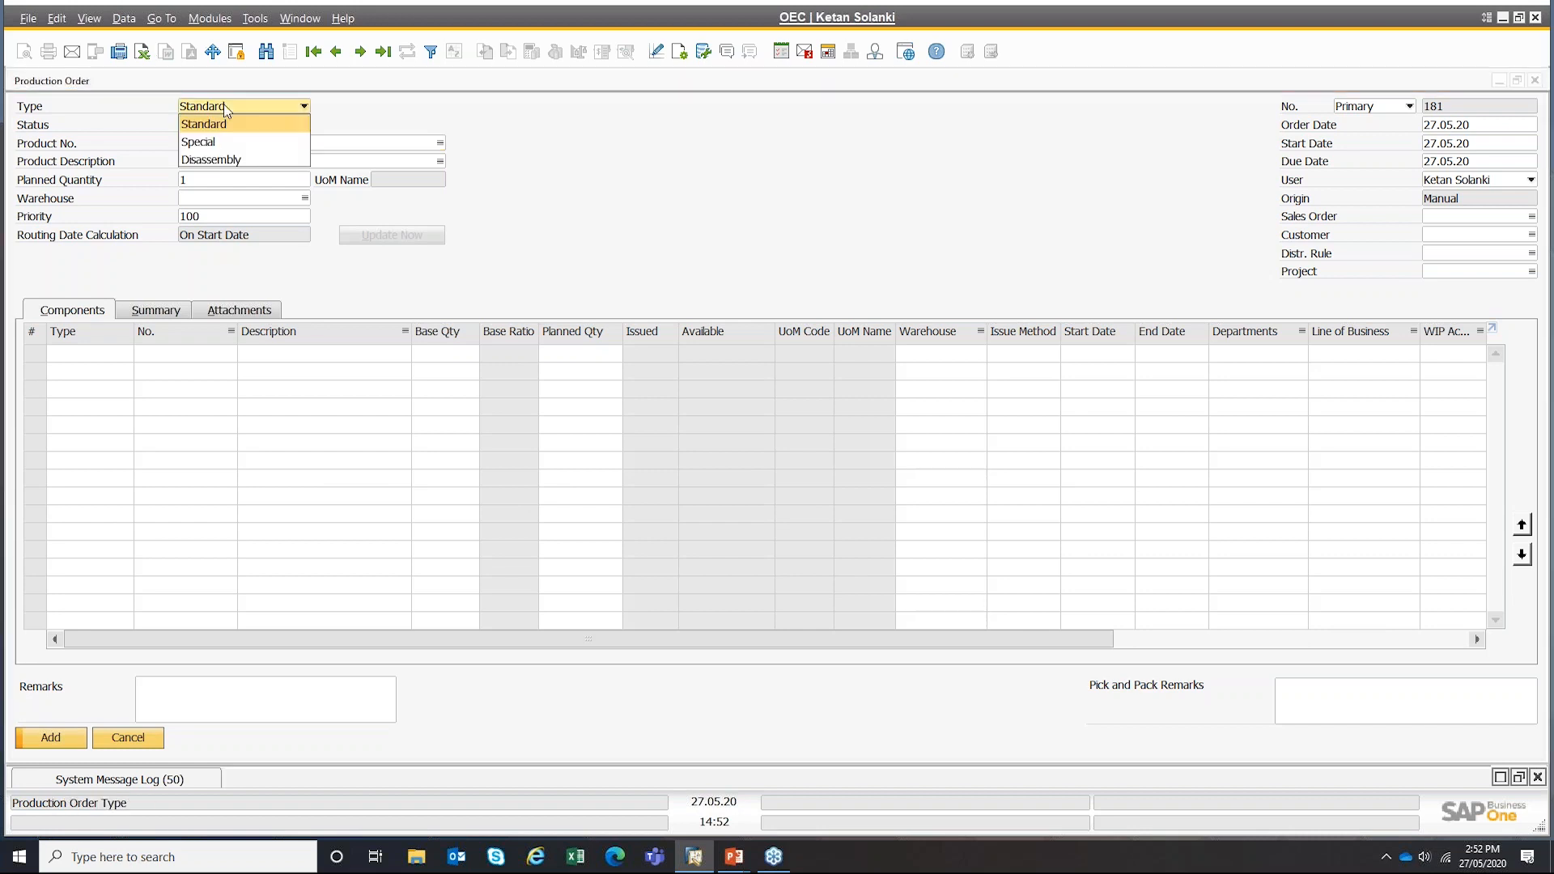
{"action": "left_click", "coordinate": [209, 159]}
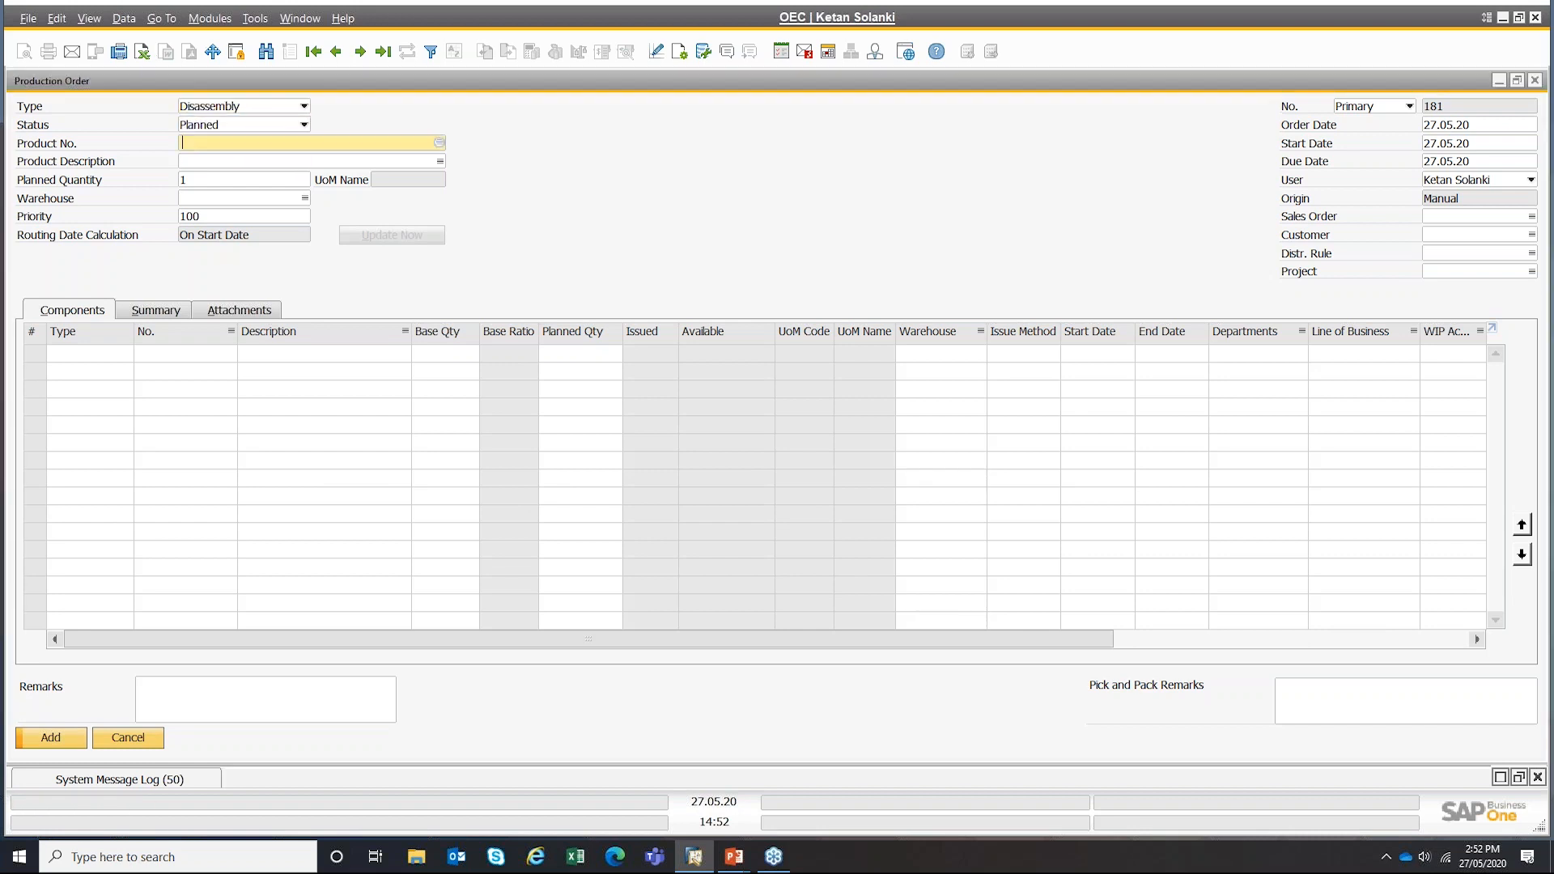
{"action": "key", "text": "Tab"}
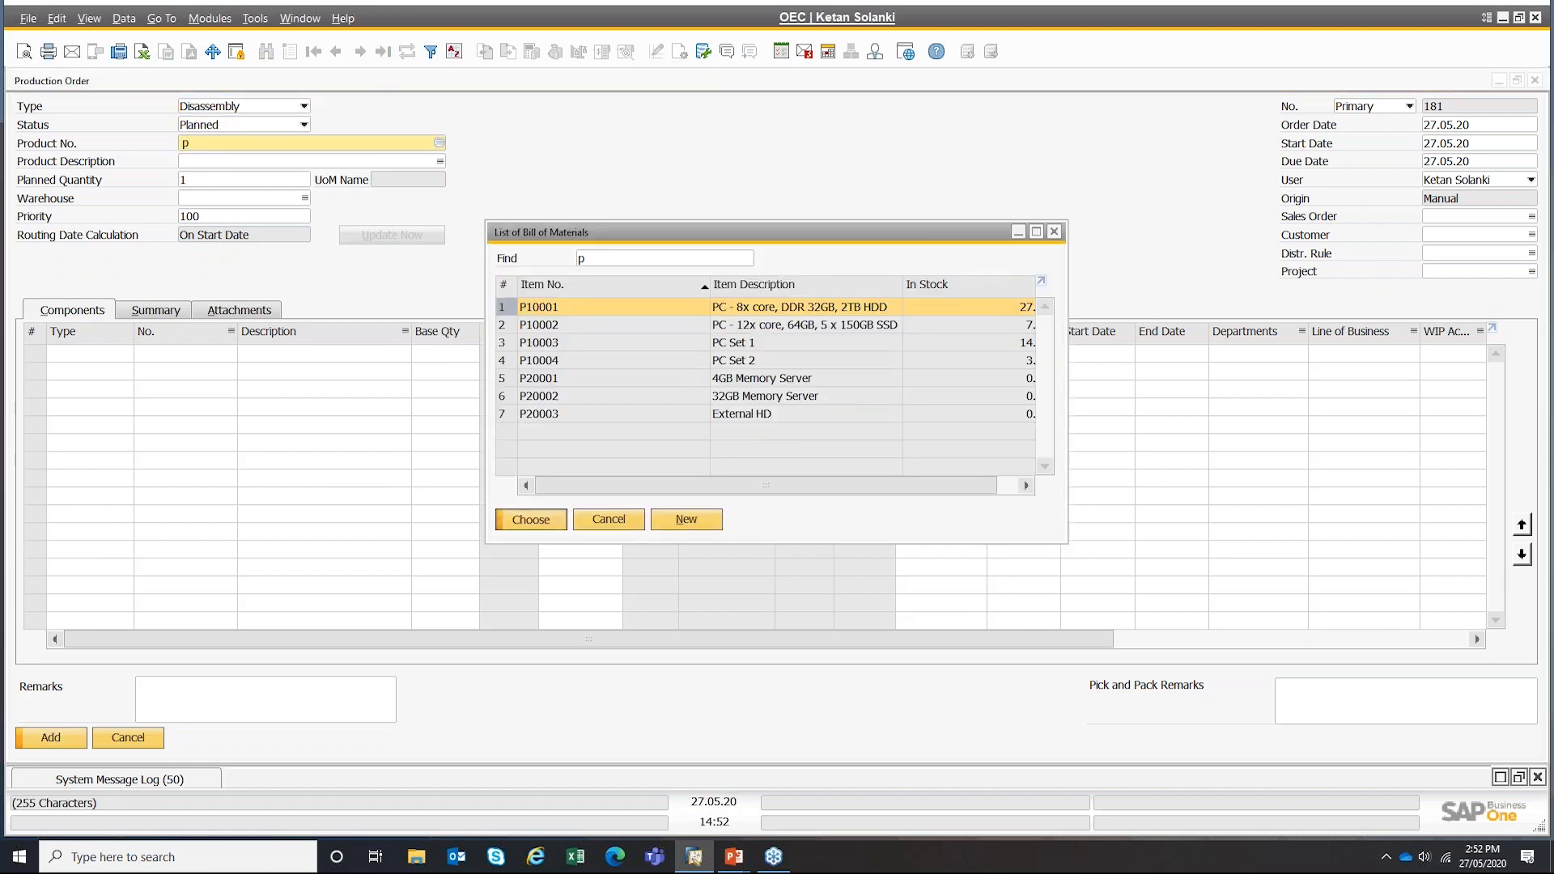
{"action": "key", "text": "Return"}
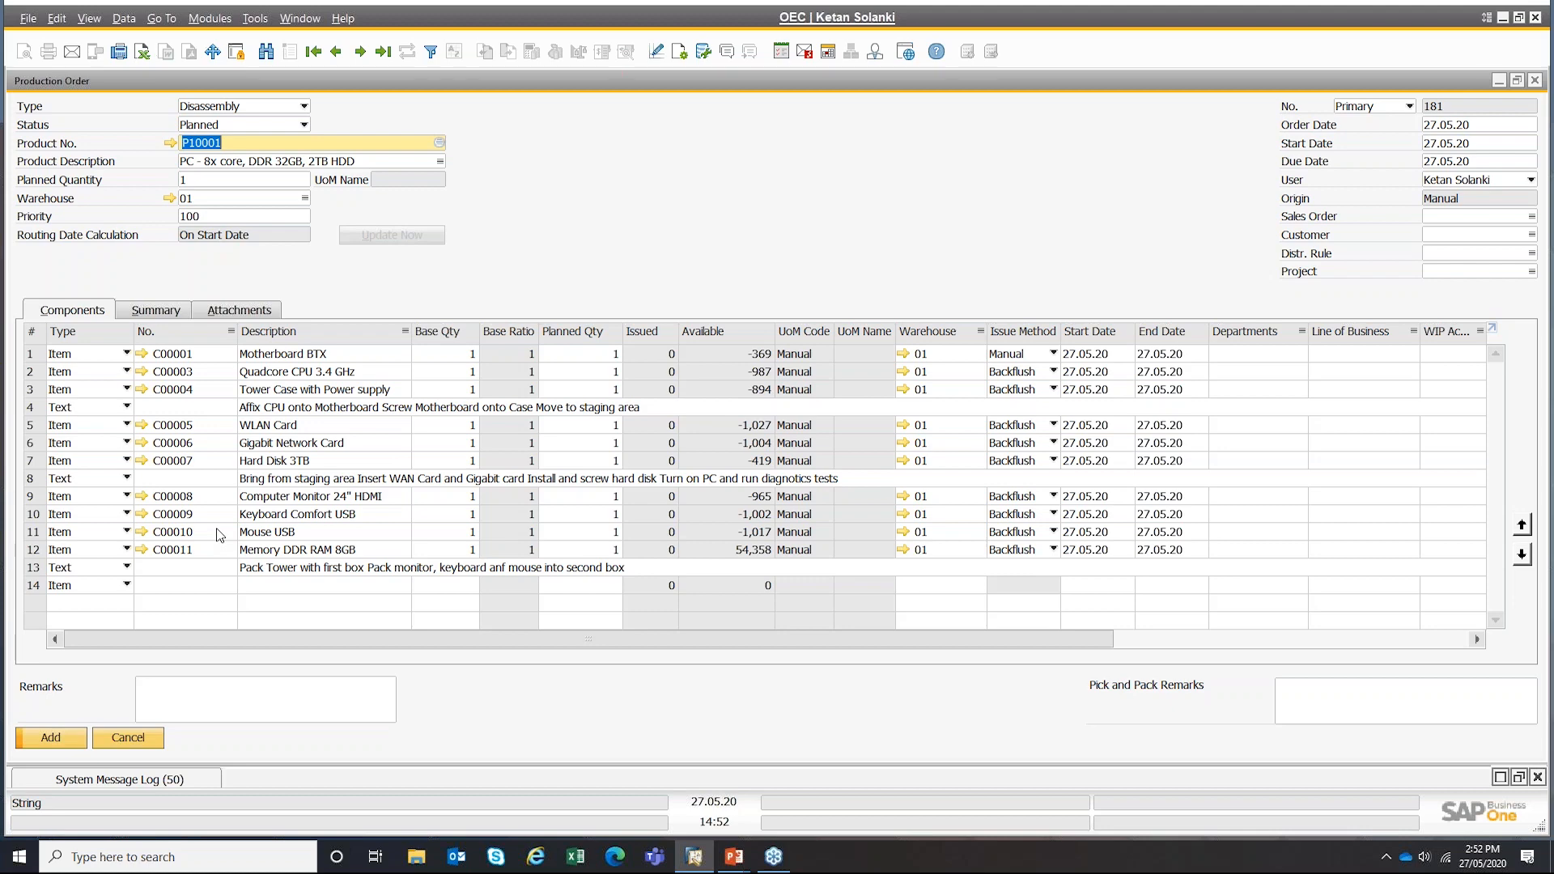
{"action": "left_click", "coordinate": [51, 737]}
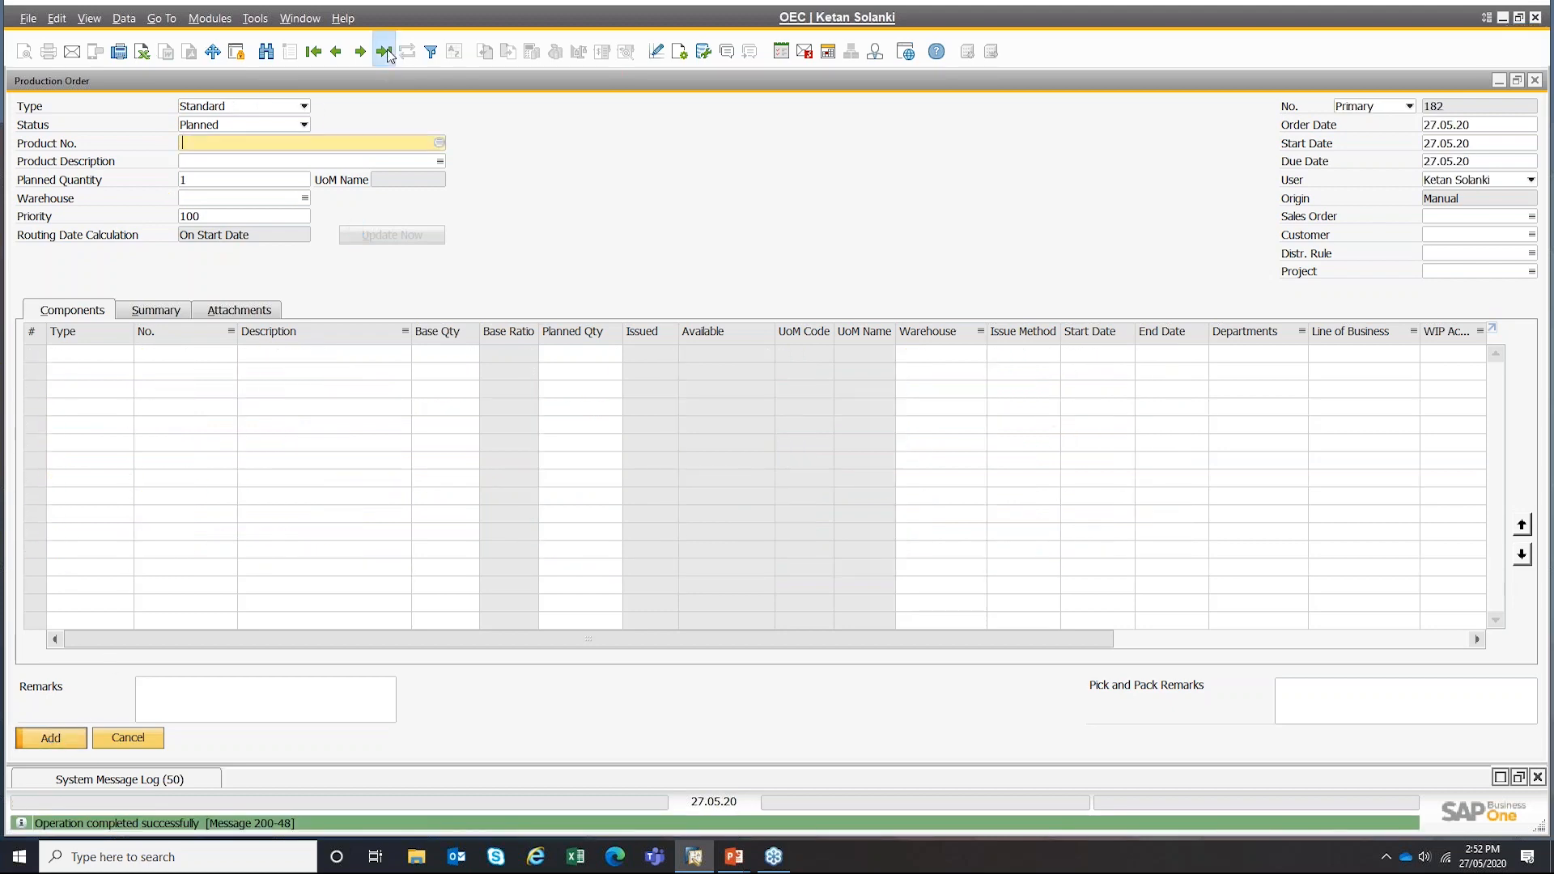
{"action": "left_click", "coordinate": [232, 124]}
{"action": "left_click", "coordinate": [206, 159]}
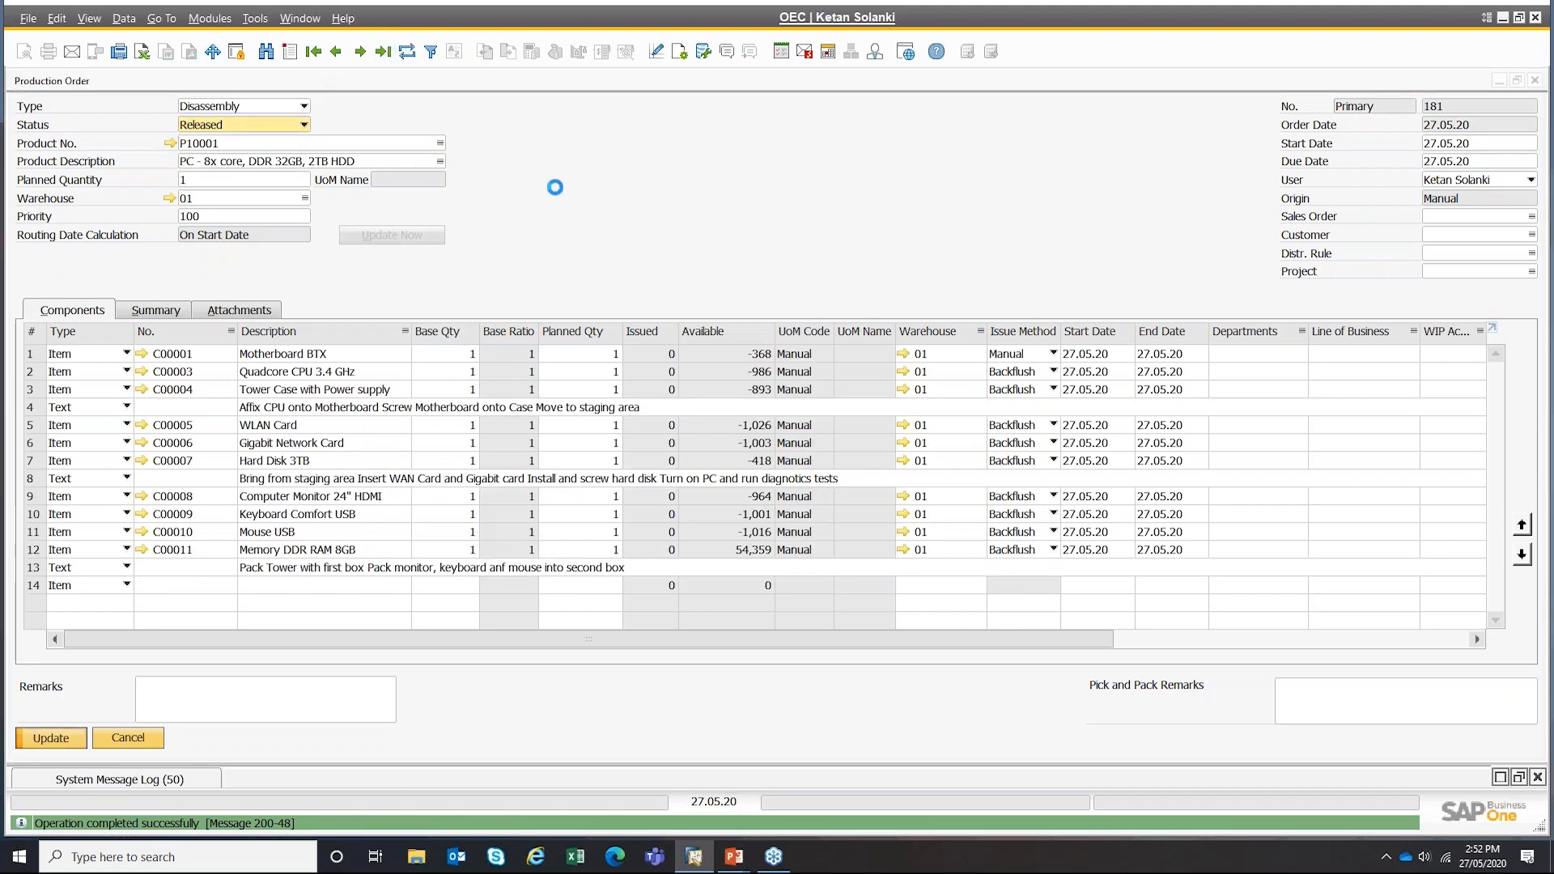
- Prepare a completion report for the disassembly order that issues one P10001, and close it without adding
{"action": "right_click", "coordinate": [555, 190]}
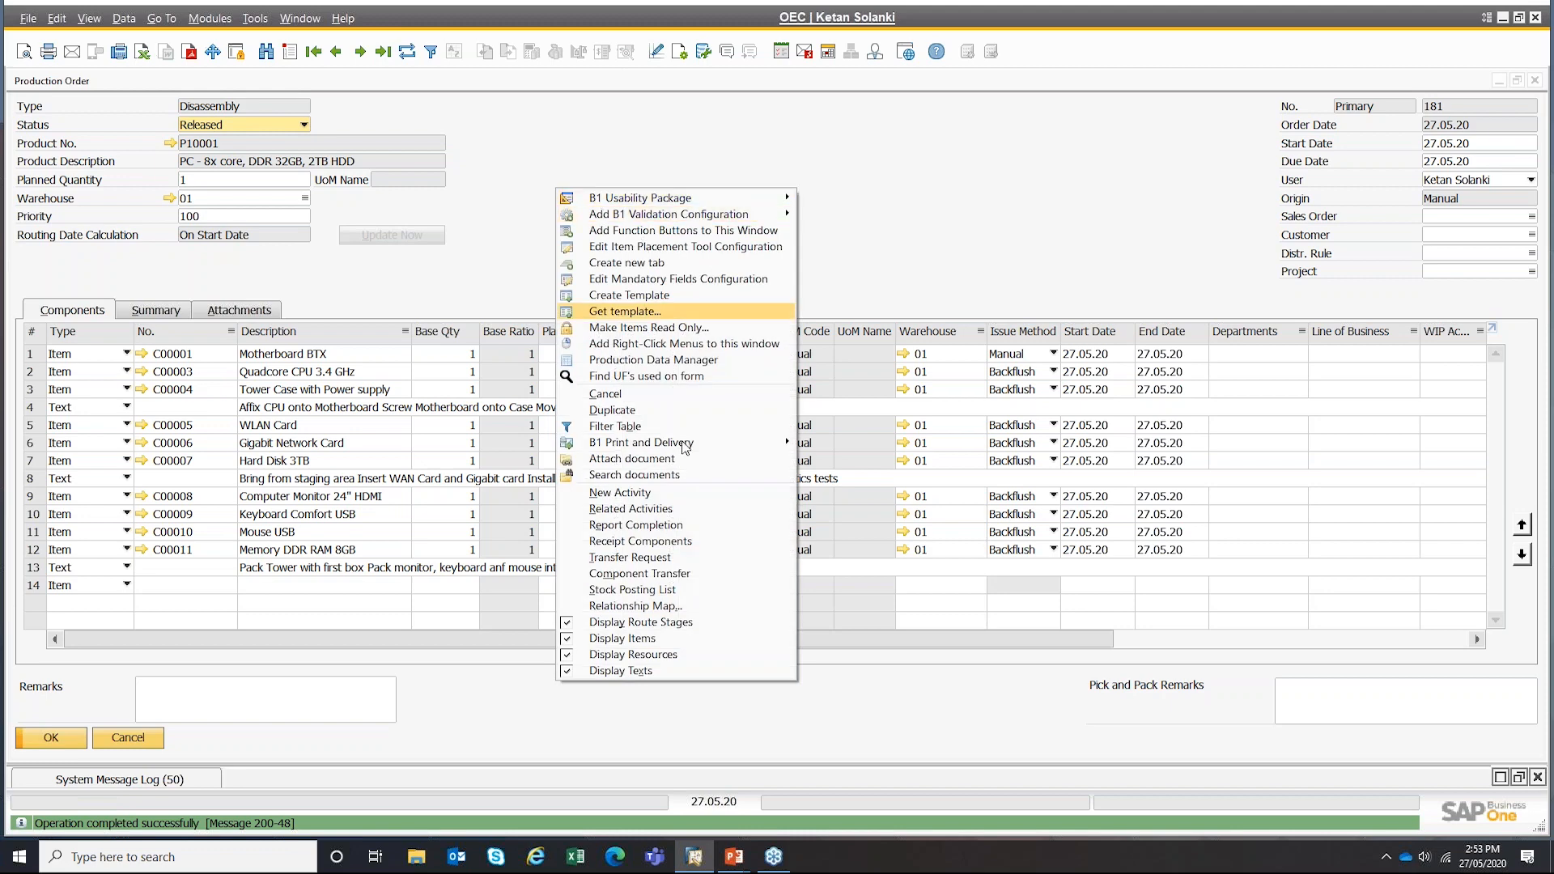
{"action": "left_click", "coordinate": [646, 525]}
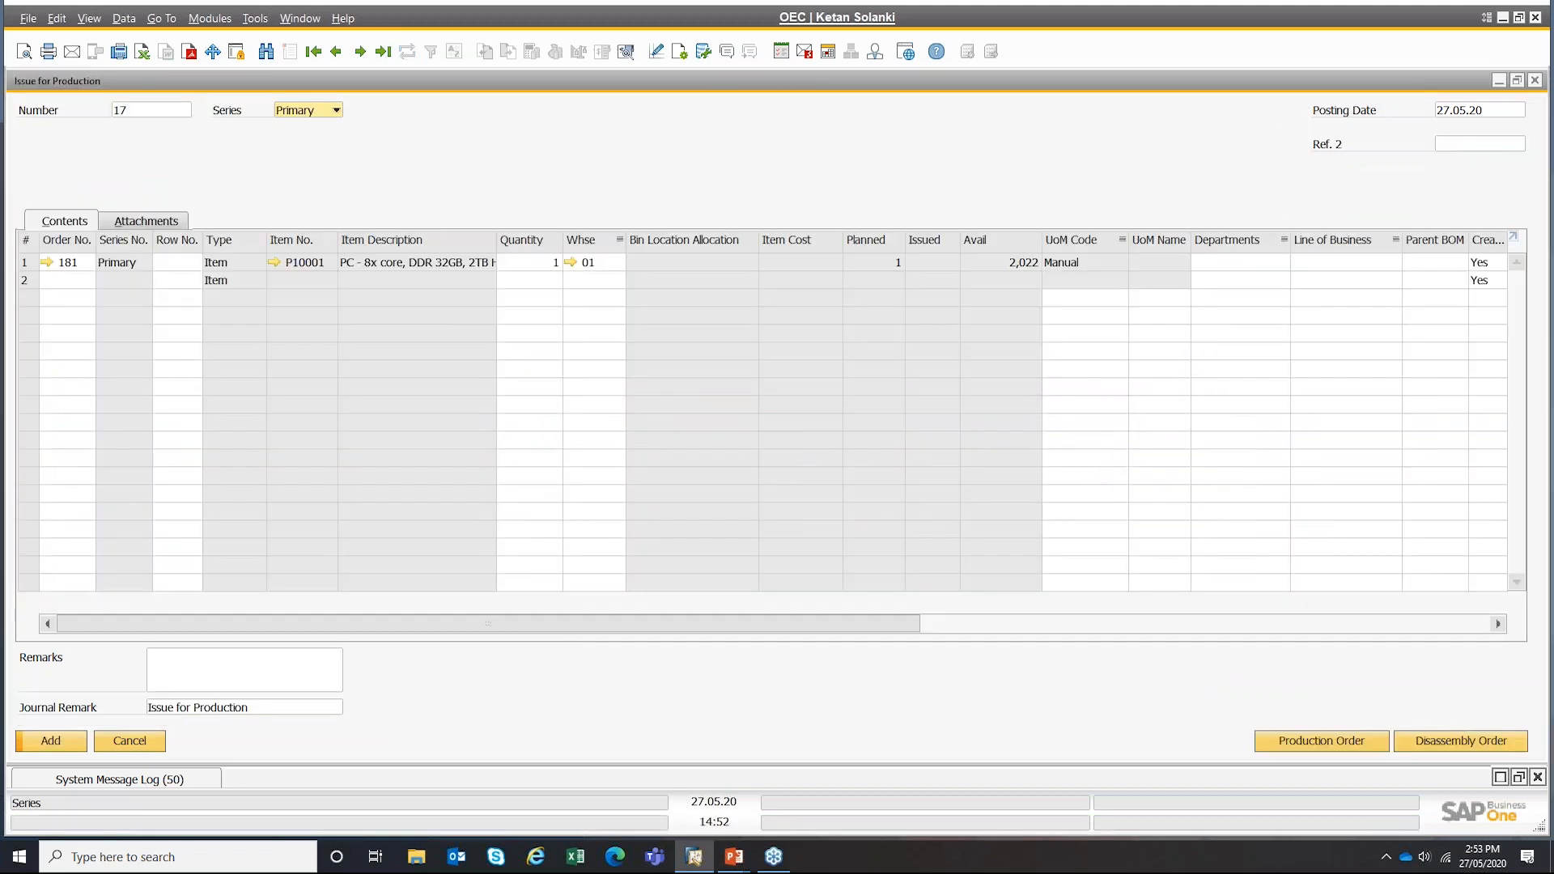
{"action": "key", "text": "ctrl"}
{"action": "key", "text": "ctrl"}
{"action": "left_click", "coordinate": [146, 738]}
- Prepare a component receipt for the disassembly order's Motherboard BTX, and close it without adding
{"action": "right_click", "coordinate": [597, 175]}
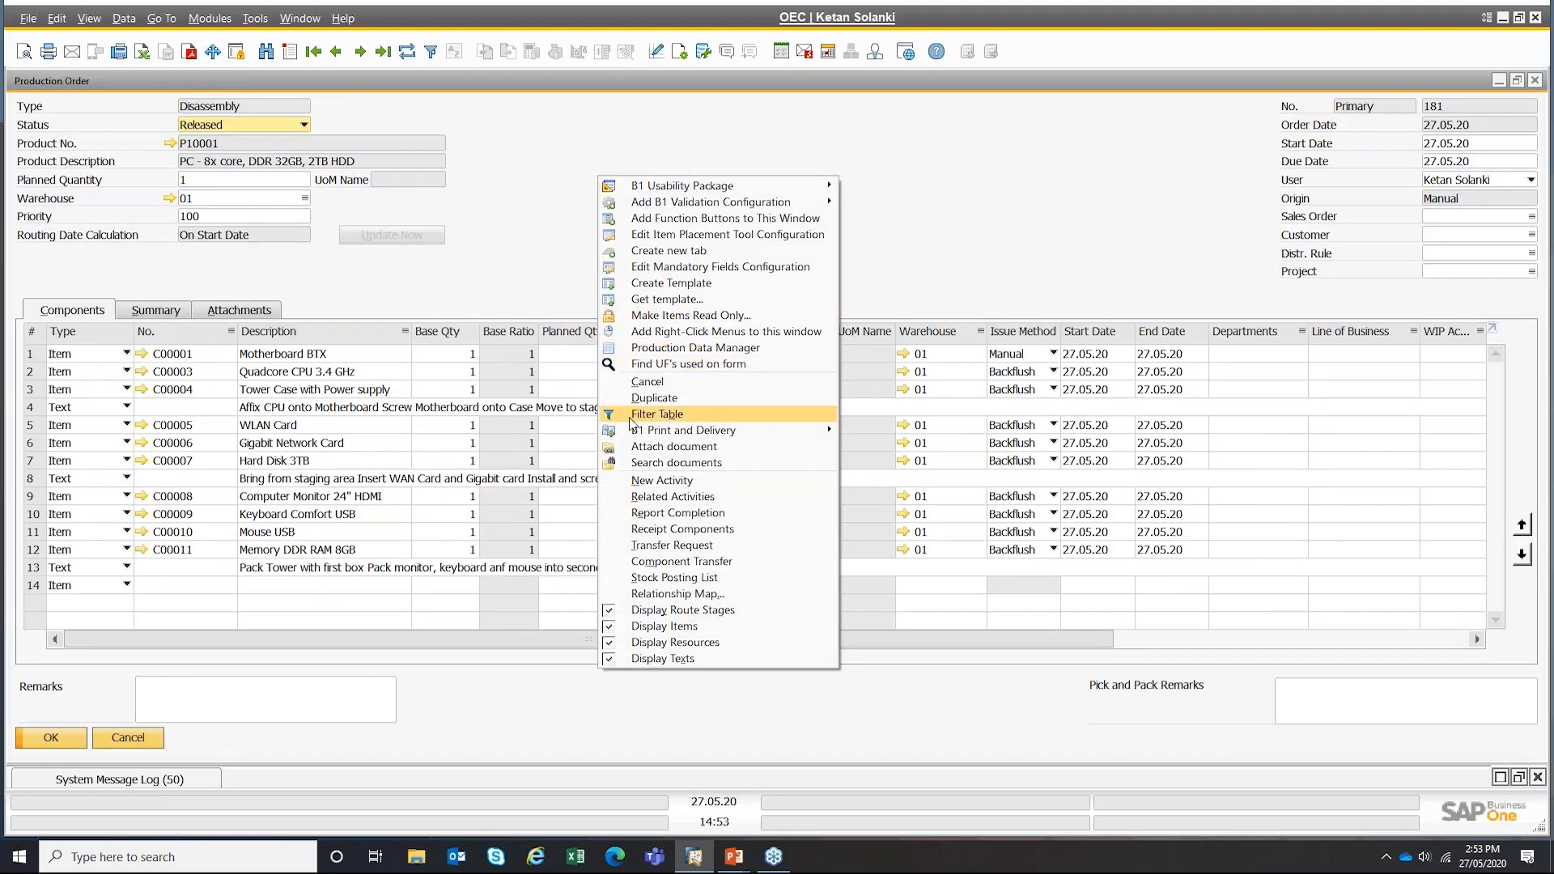
{"action": "left_click", "coordinate": [662, 527]}
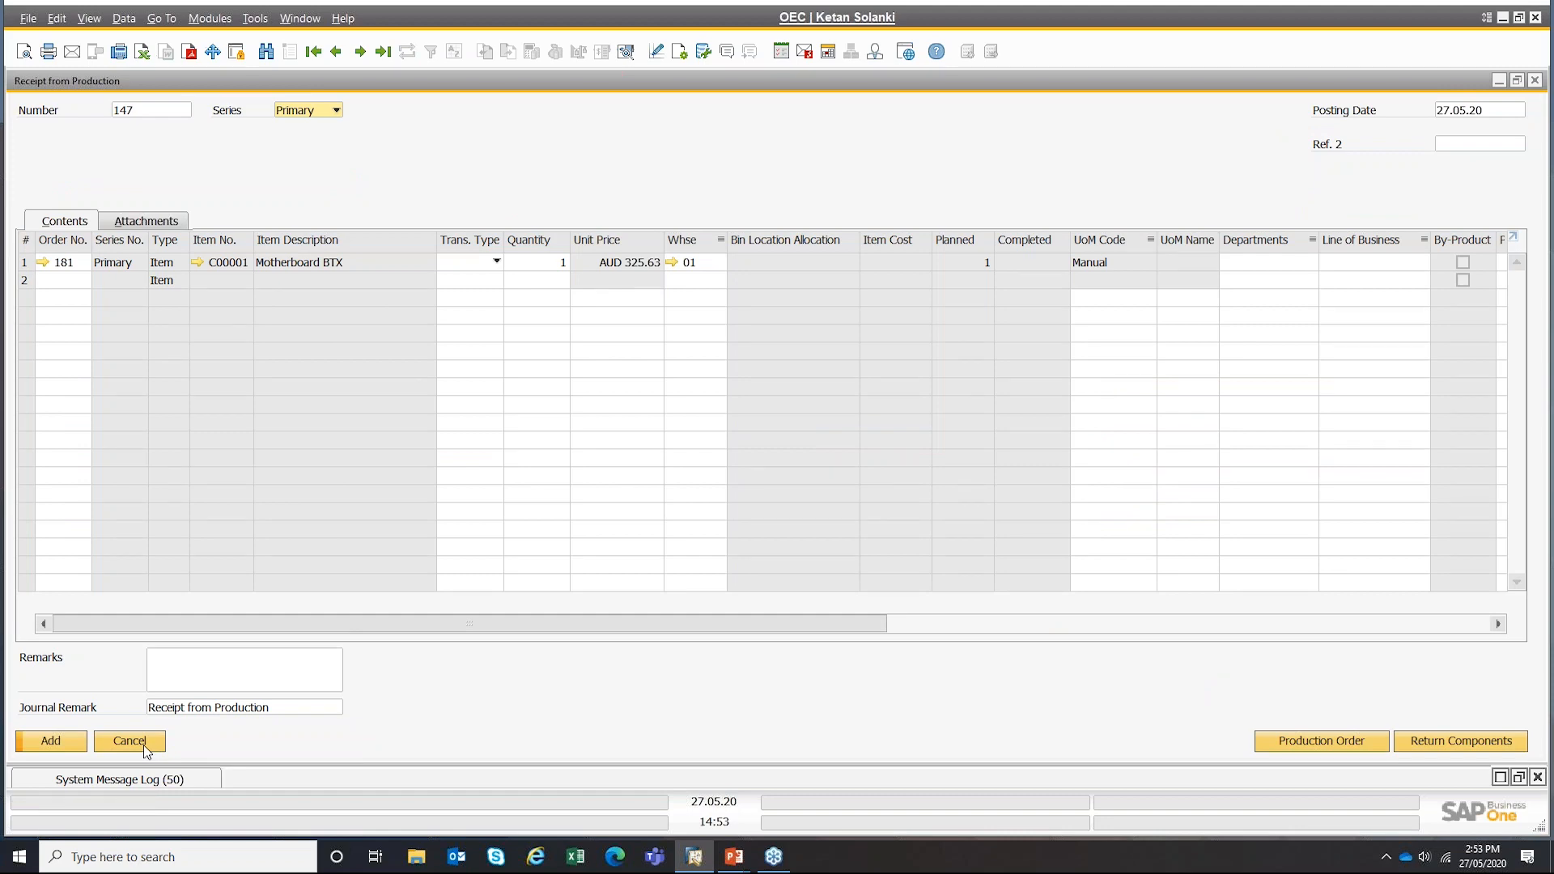
{"action": "left_click", "coordinate": [129, 740]}
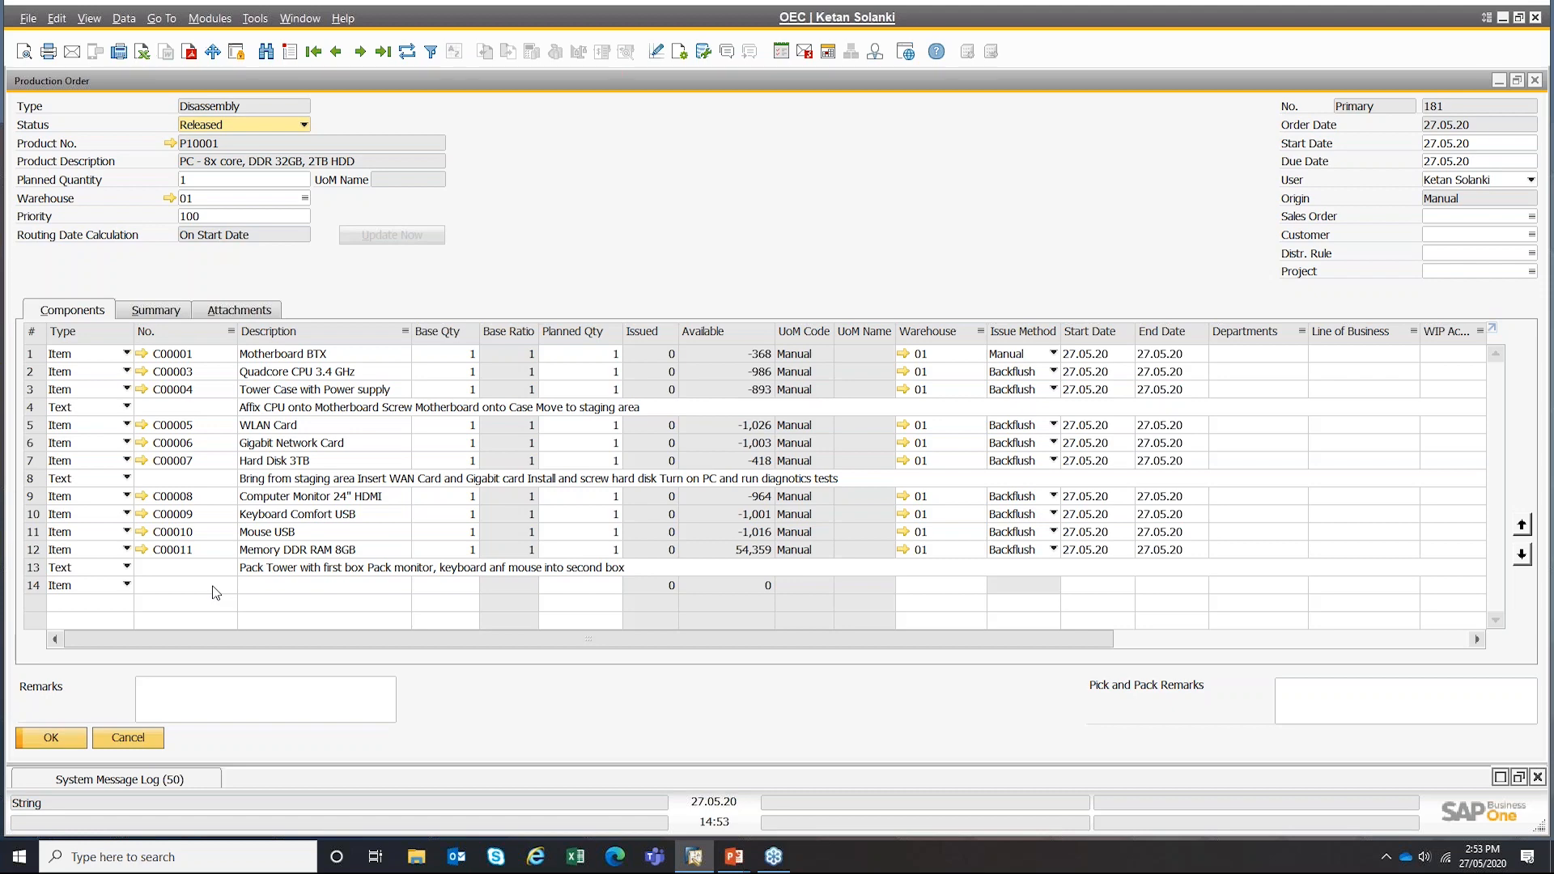
- Start a new production order of type Special for product P10001
{"action": "left_click", "coordinate": [292, 59]}
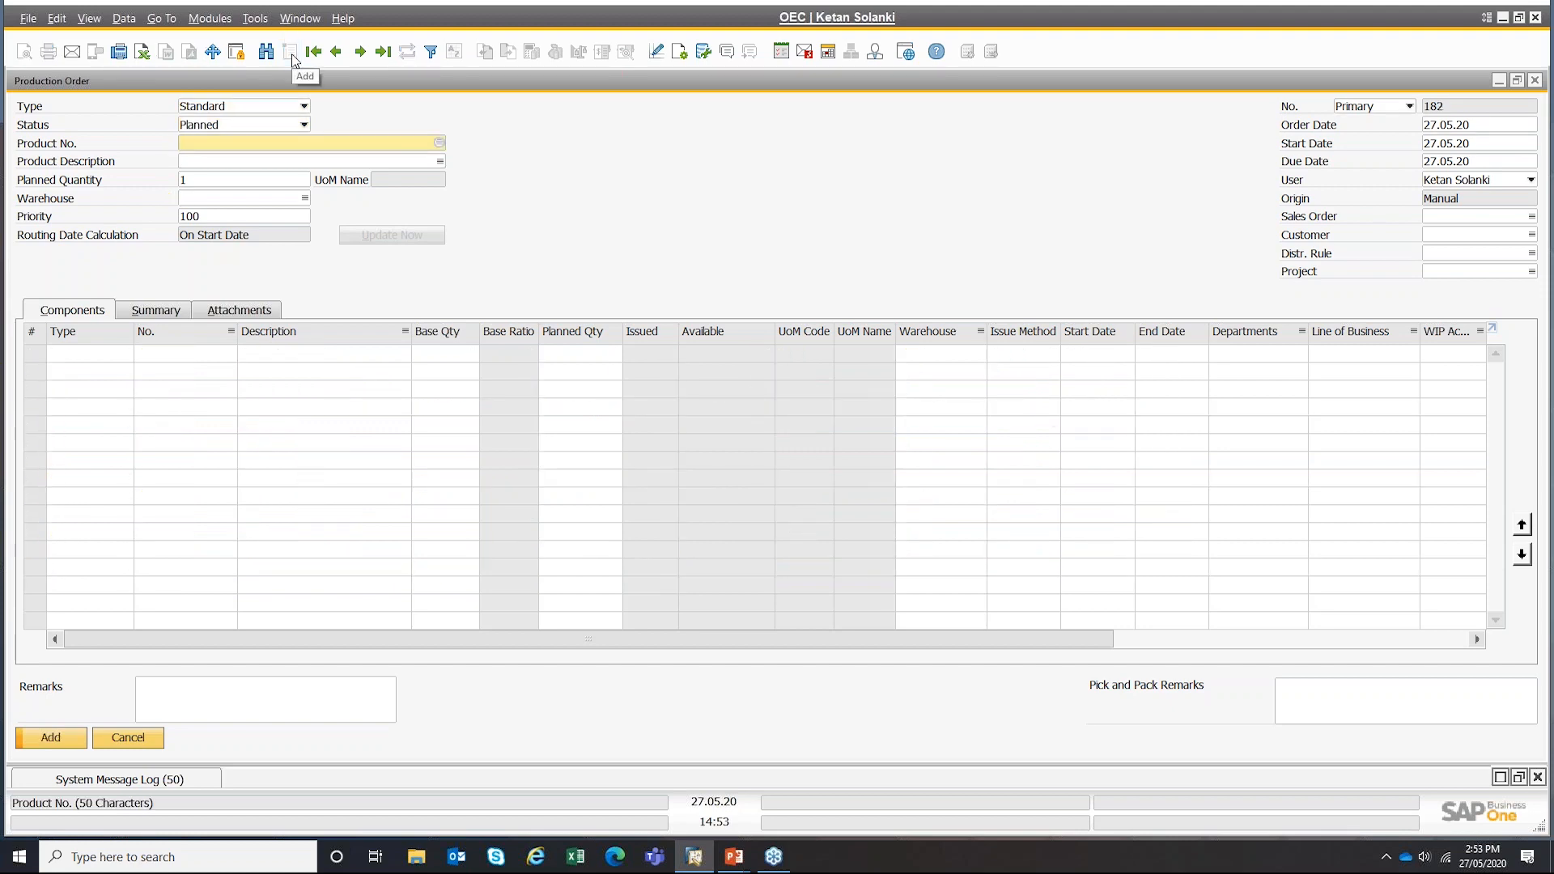
{"action": "left_click", "coordinate": [226, 108]}
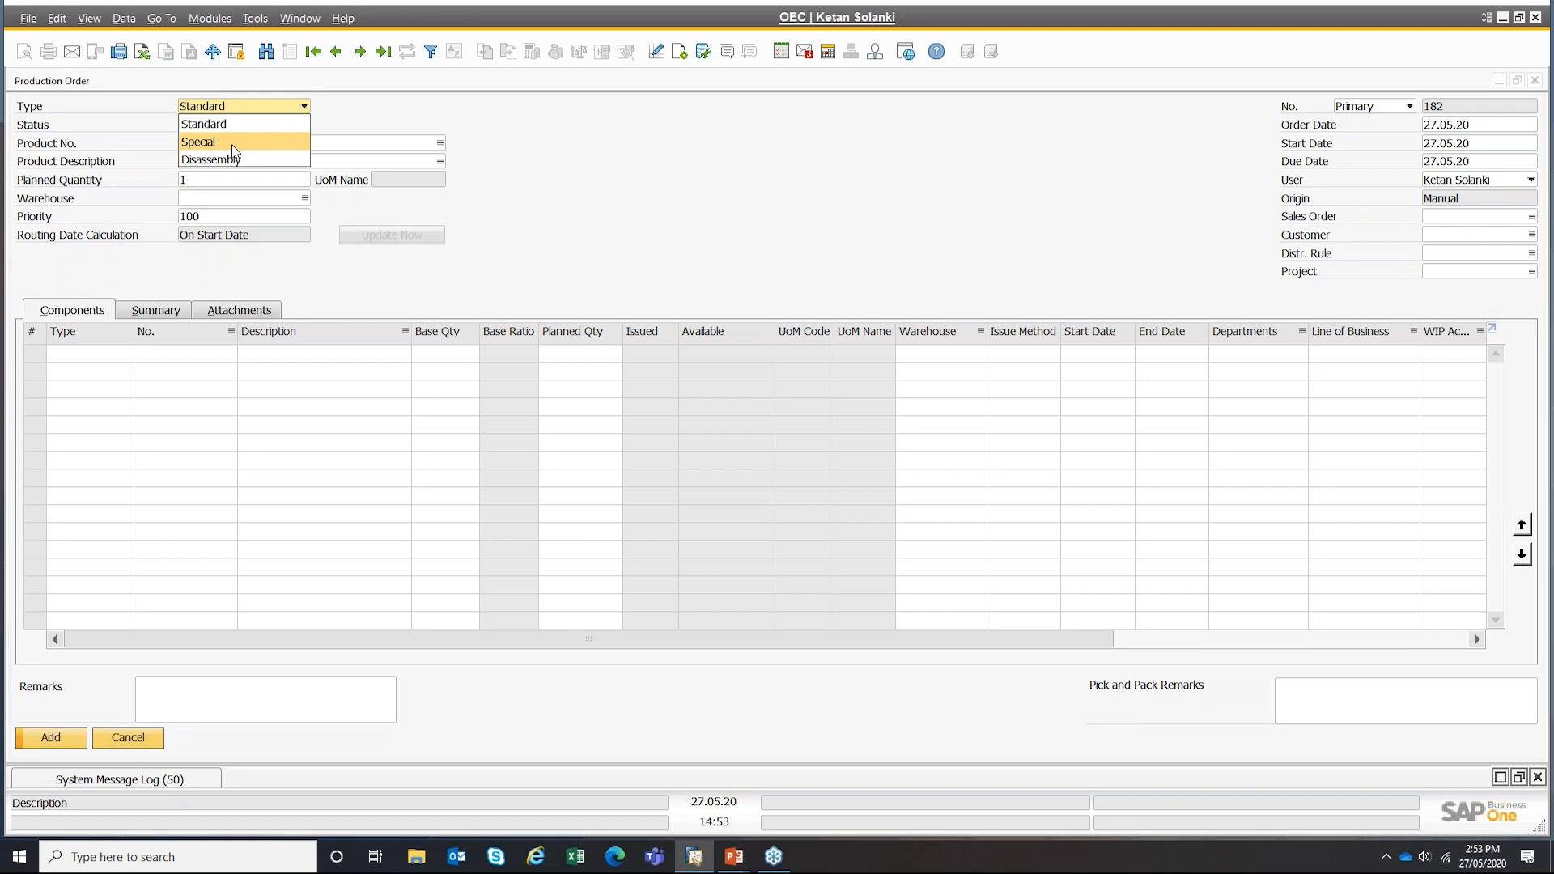
{"action": "left_click", "coordinate": [234, 149]}
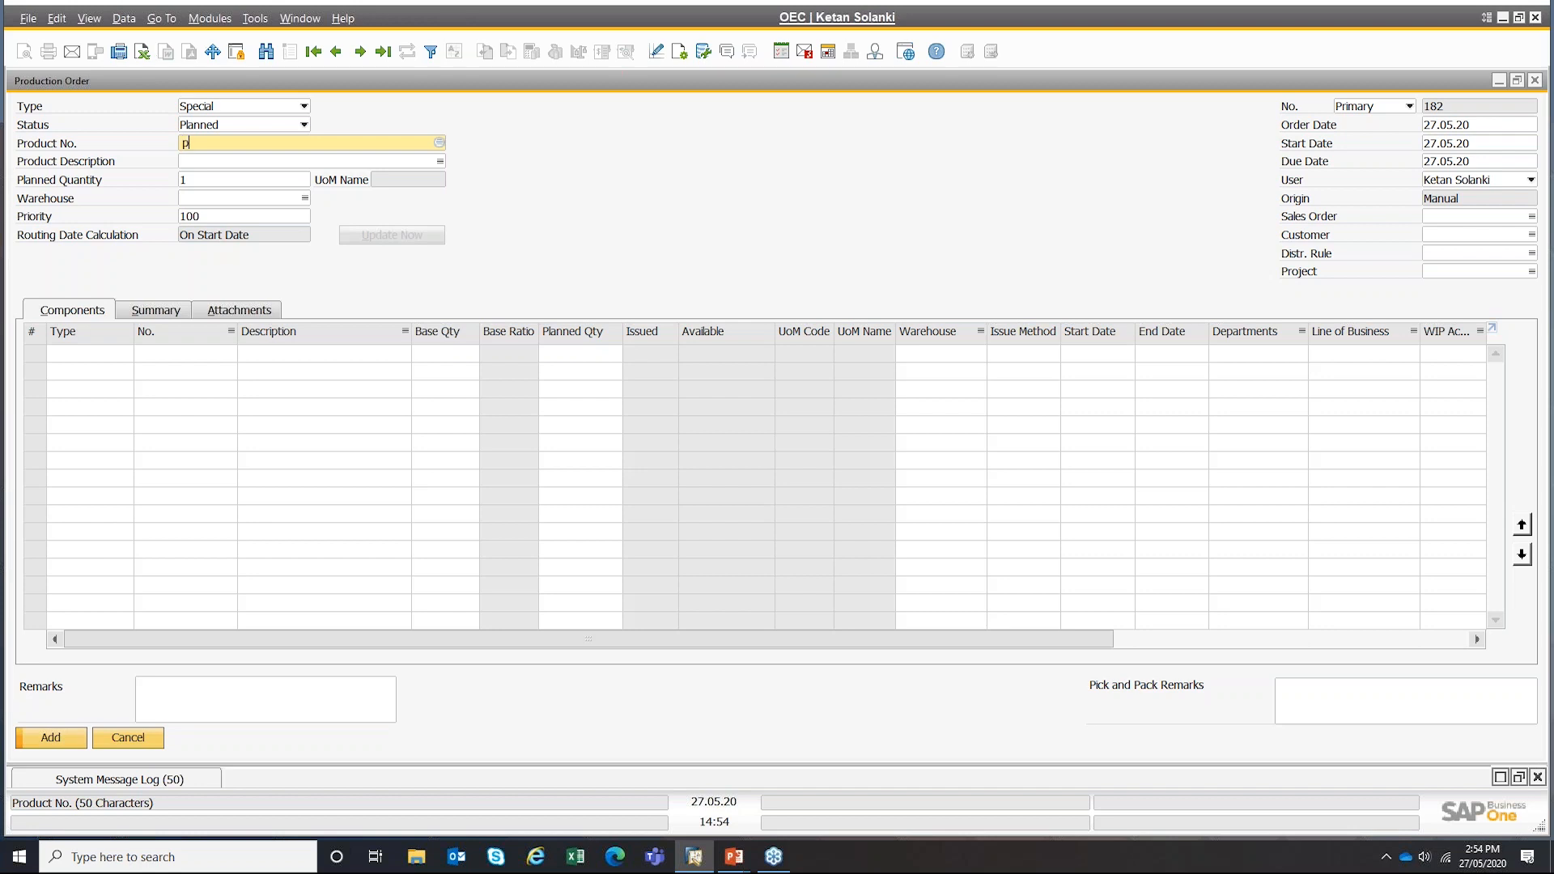
{"action": "type", "text": "p"}
{"action": "key", "text": "Tab"}
{"action": "key", "text": "Down"}
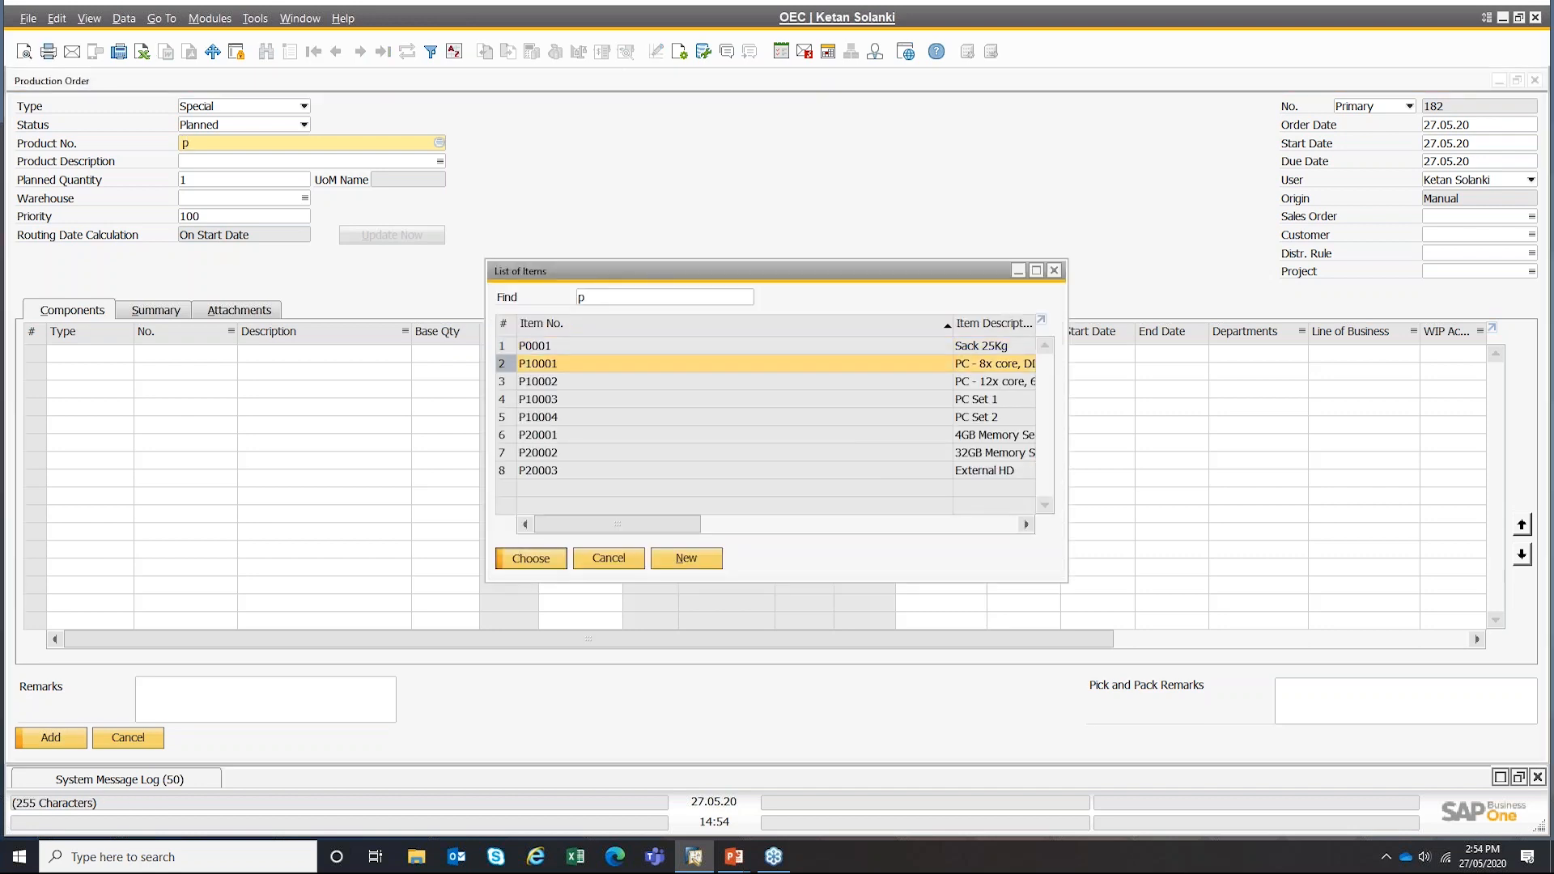
{"action": "key", "text": "Return"}
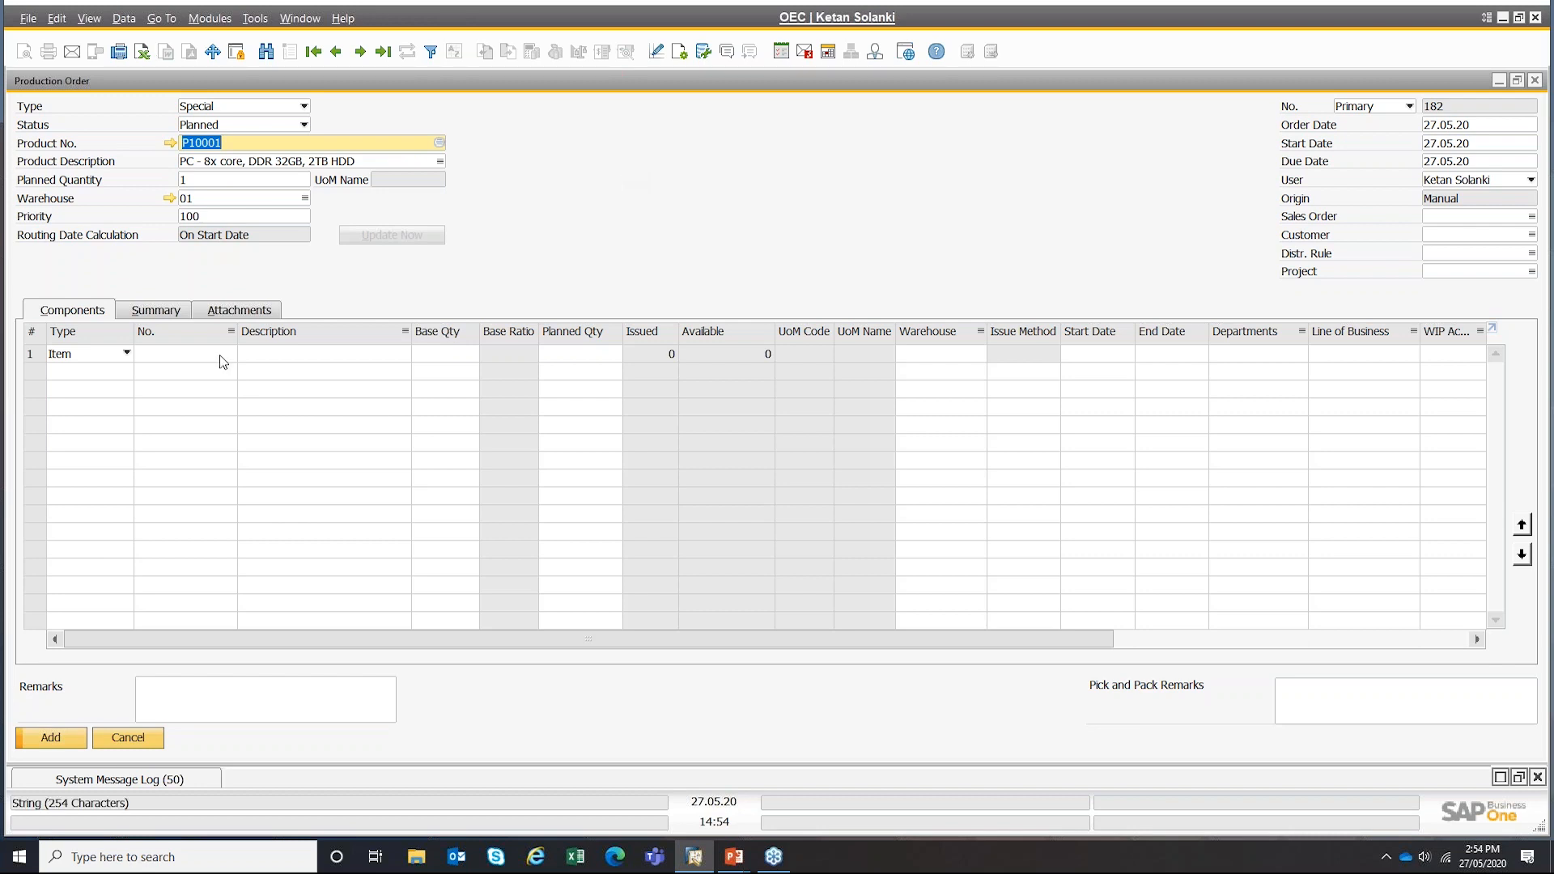
- Enter items P10001 and C00001 (Motherboard BTX) as the special order's two components
{"action": "left_click", "coordinate": [168, 355]}
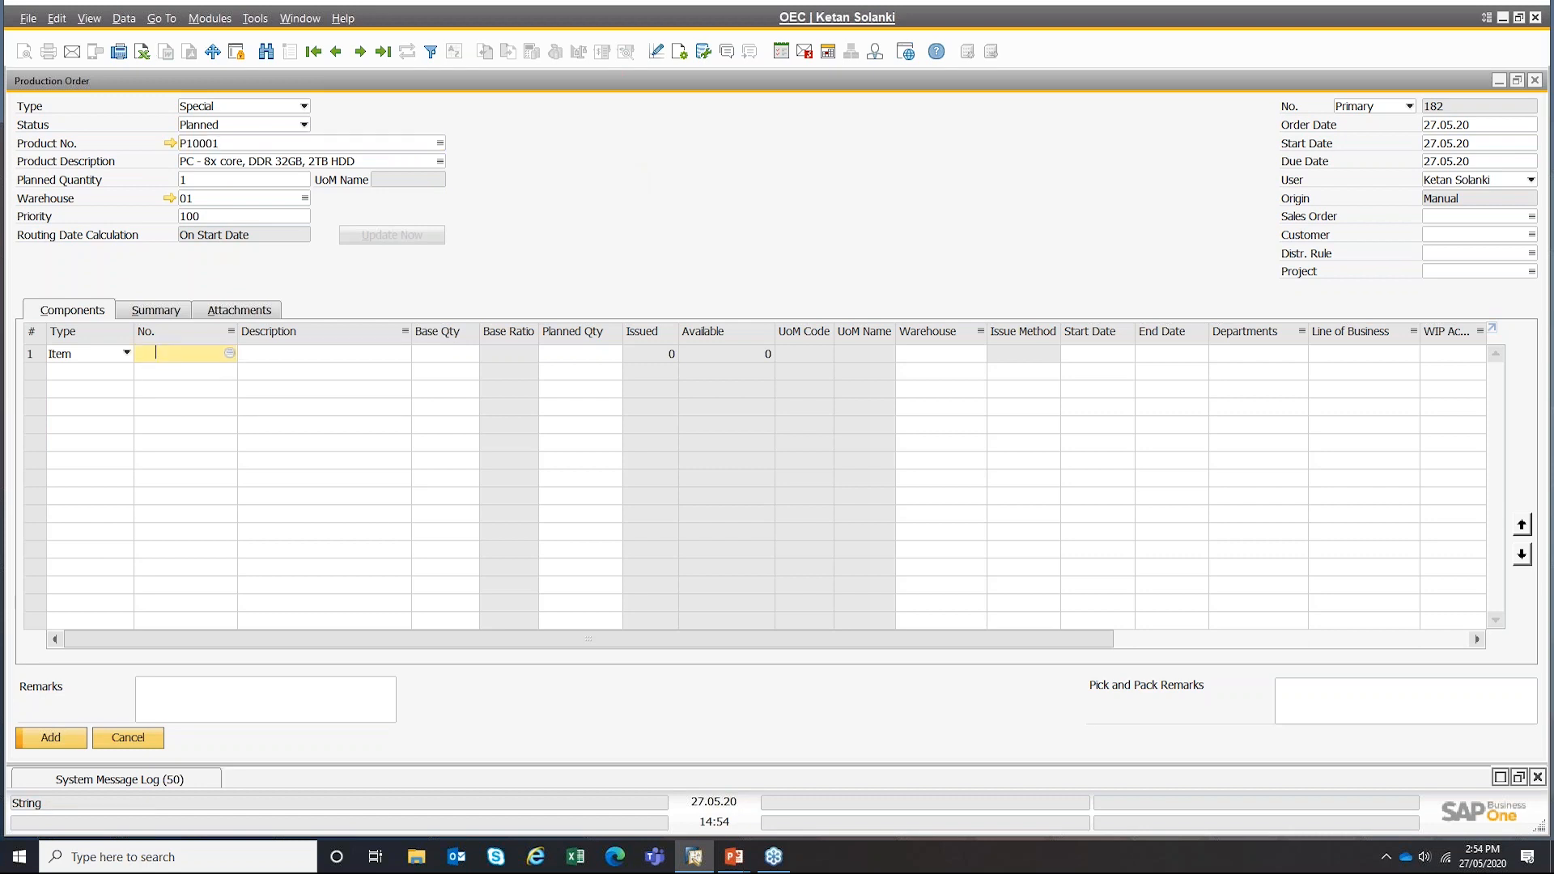
{"action": "key", "text": "Tab"}
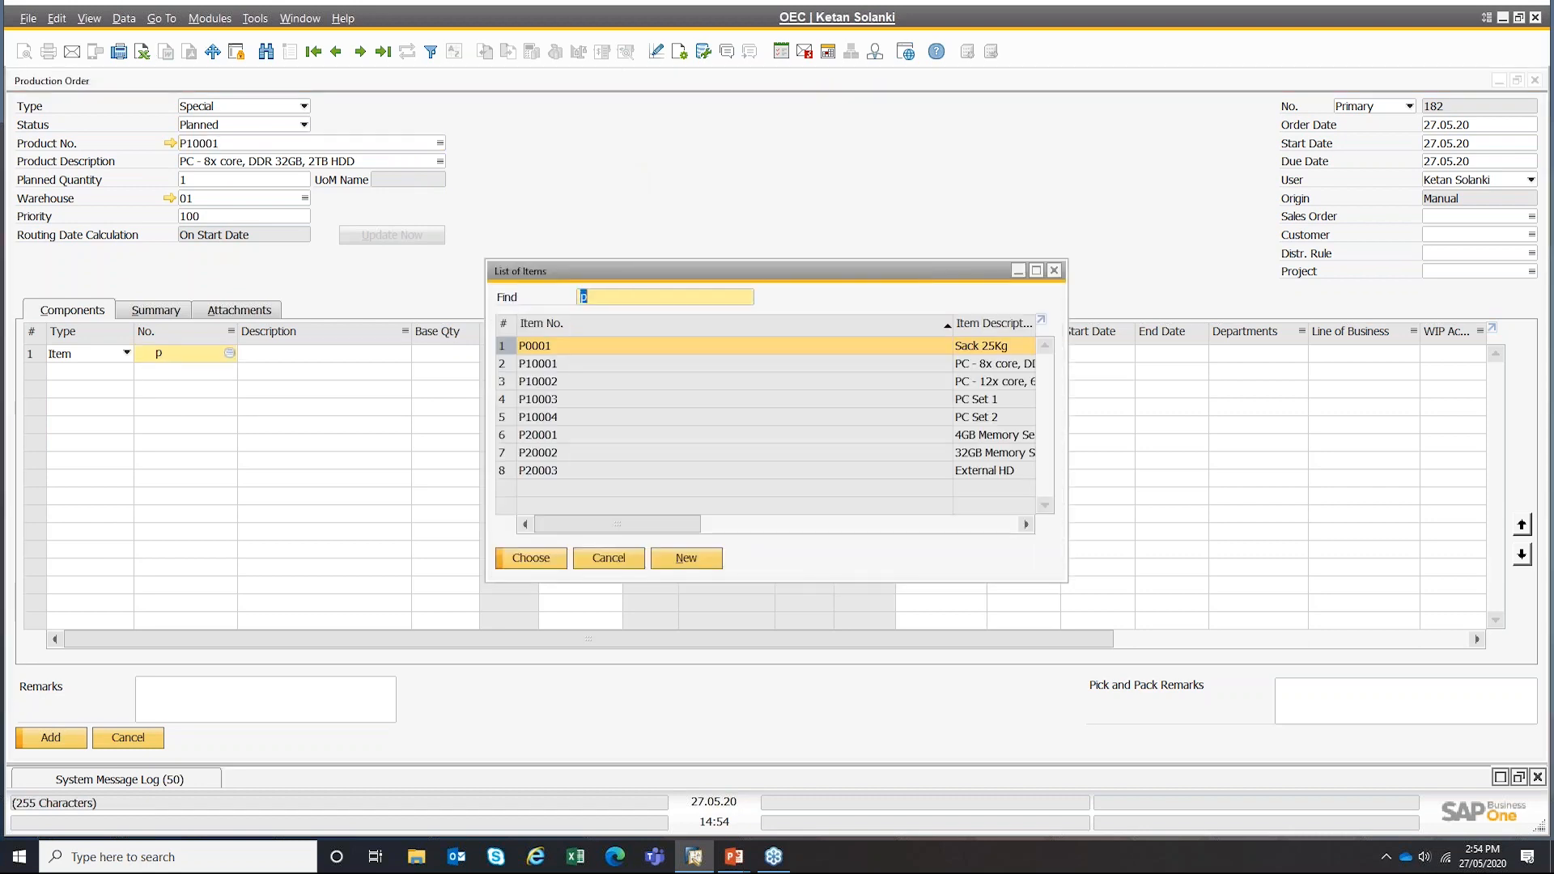
{"action": "key", "text": "Down"}
{"action": "key", "text": "Return"}
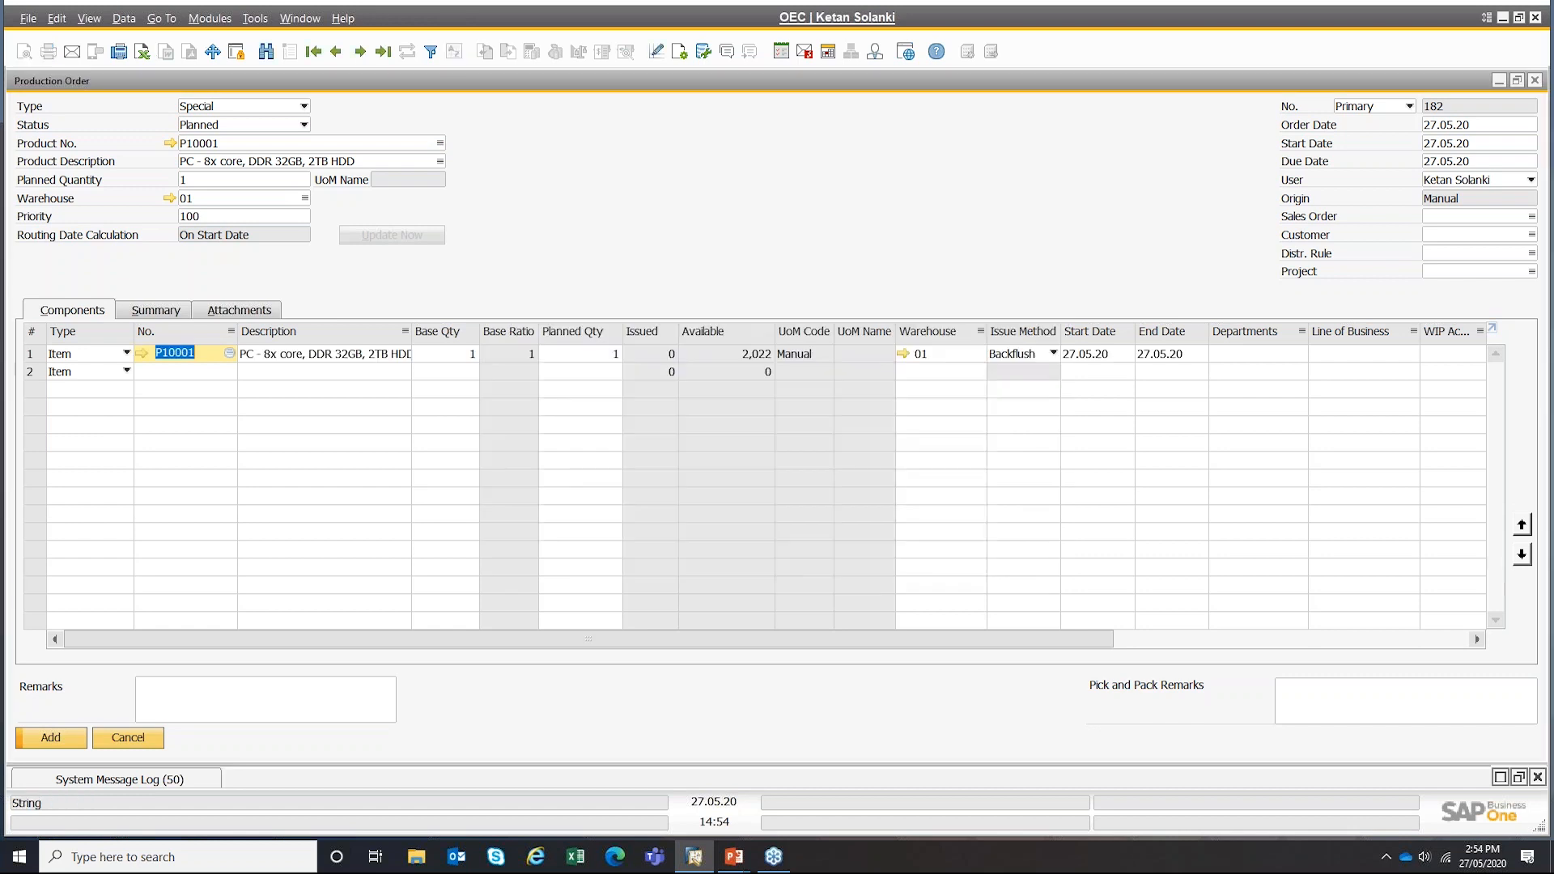
{"action": "left_click", "coordinate": [165, 373]}
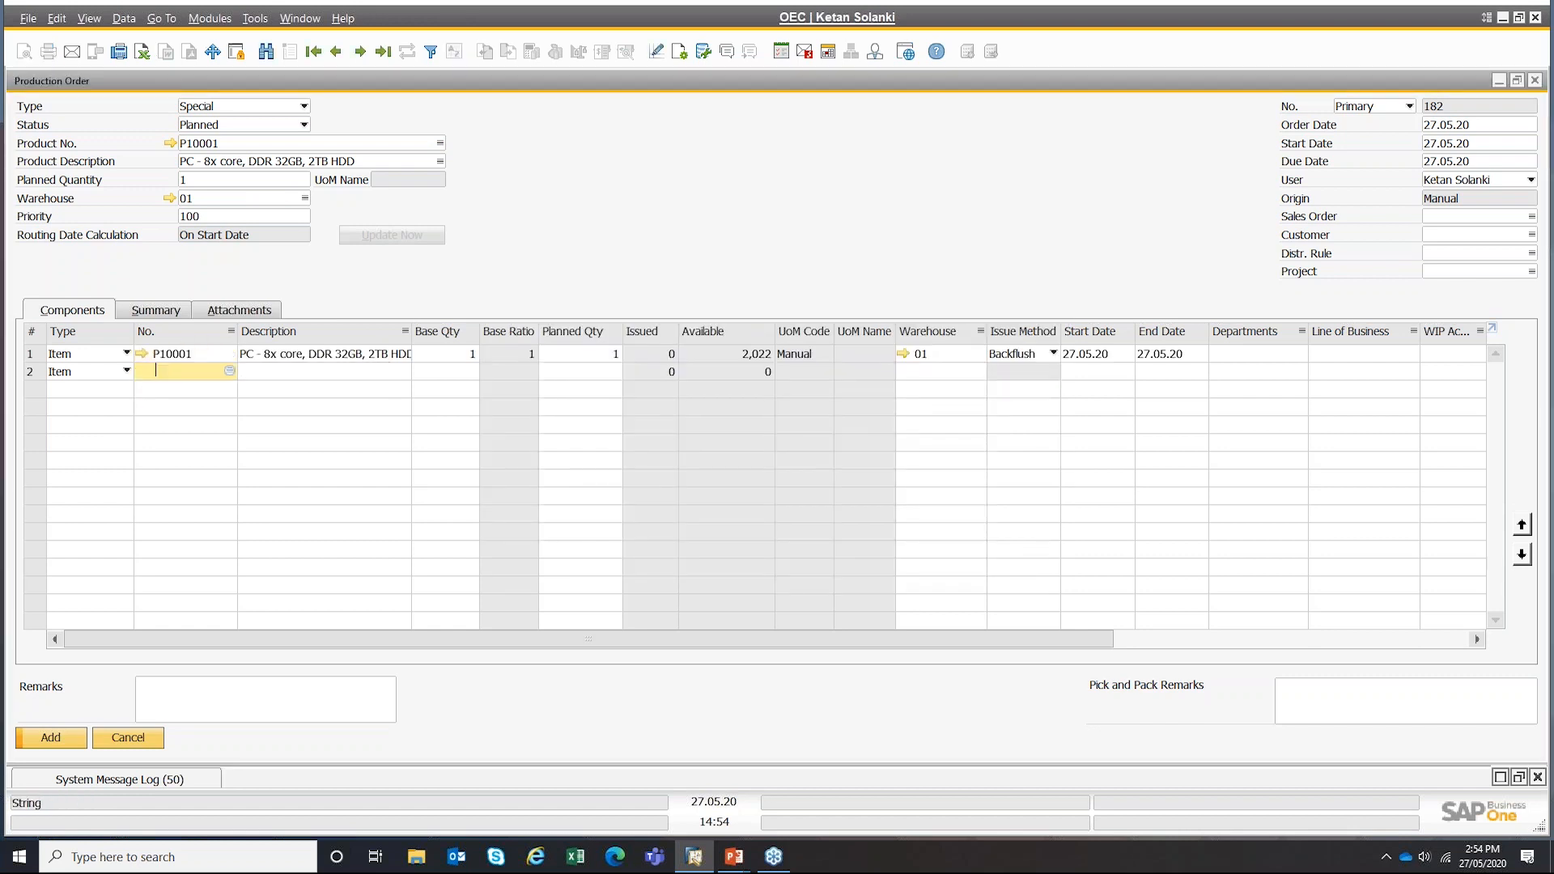
{"action": "key", "text": "Tab"}
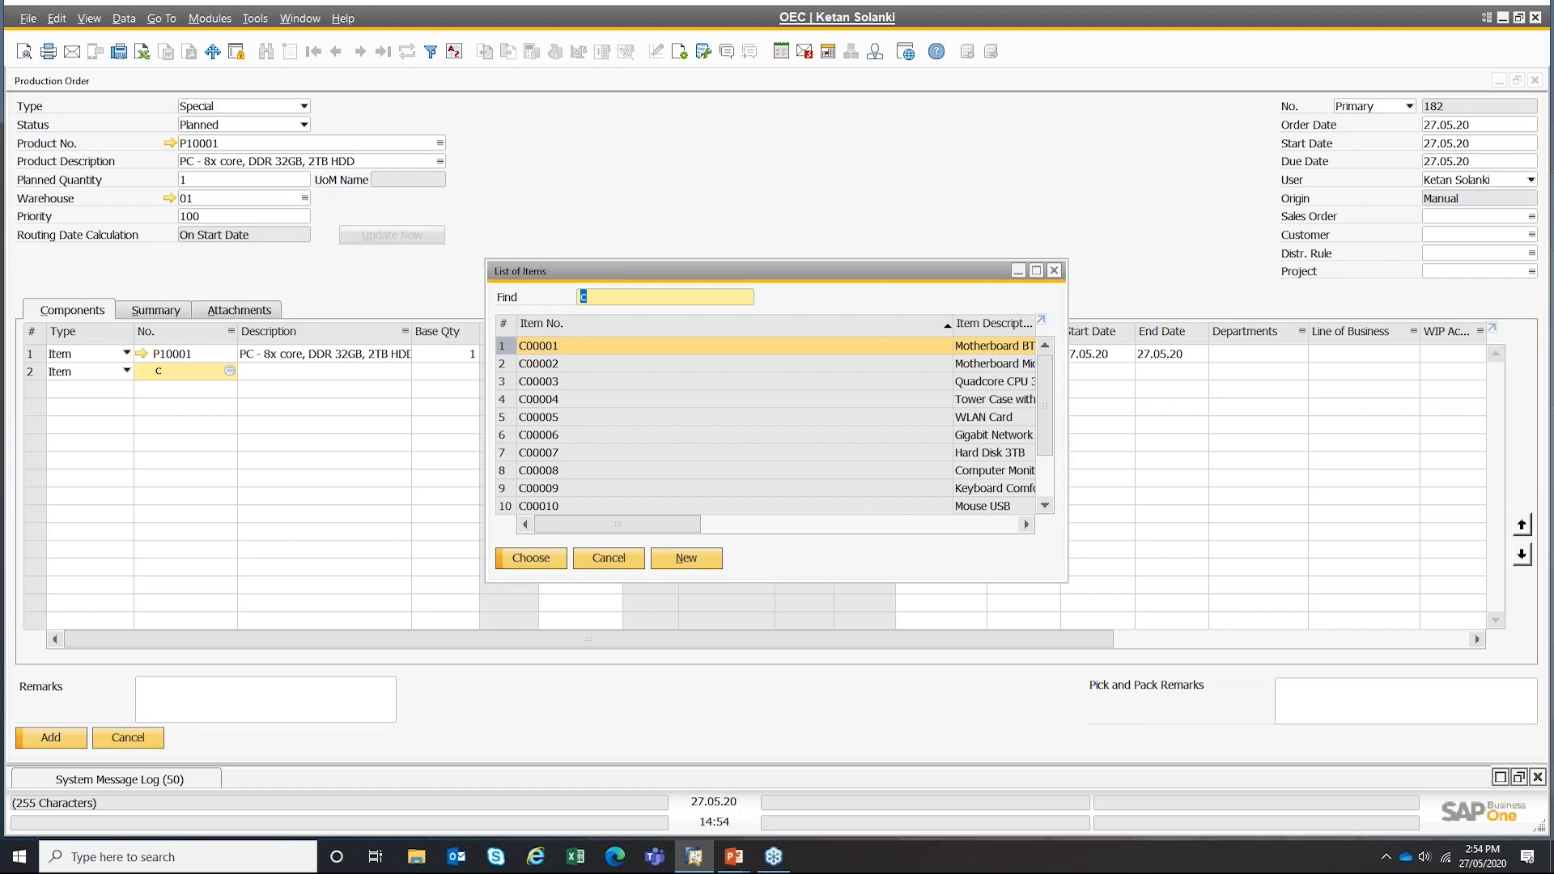
{"action": "key", "text": "Return"}
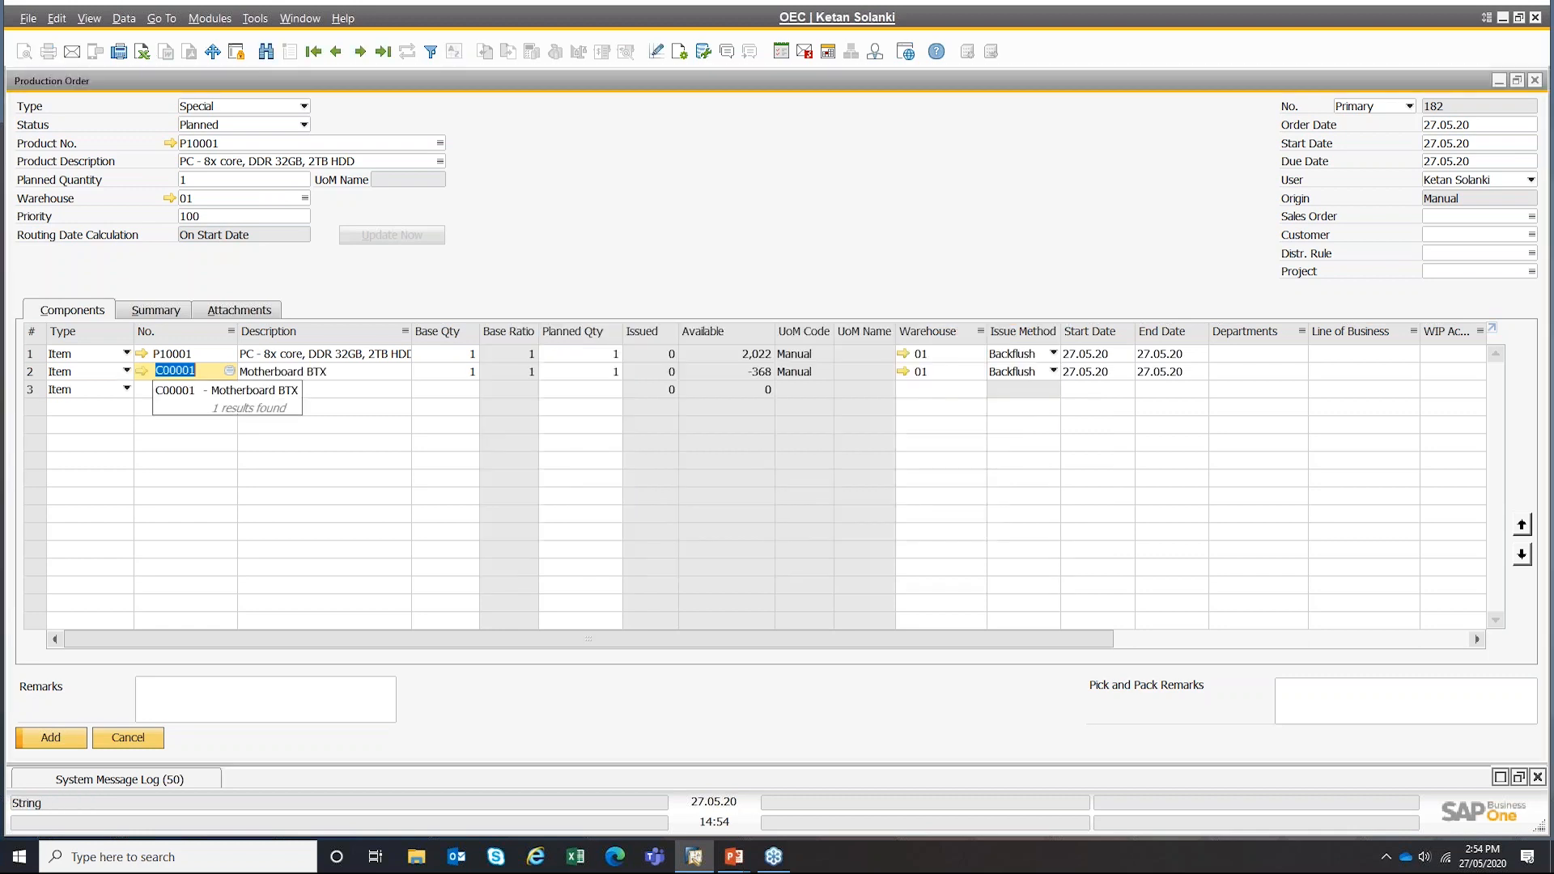
{"action": "key", "text": "Tab"}
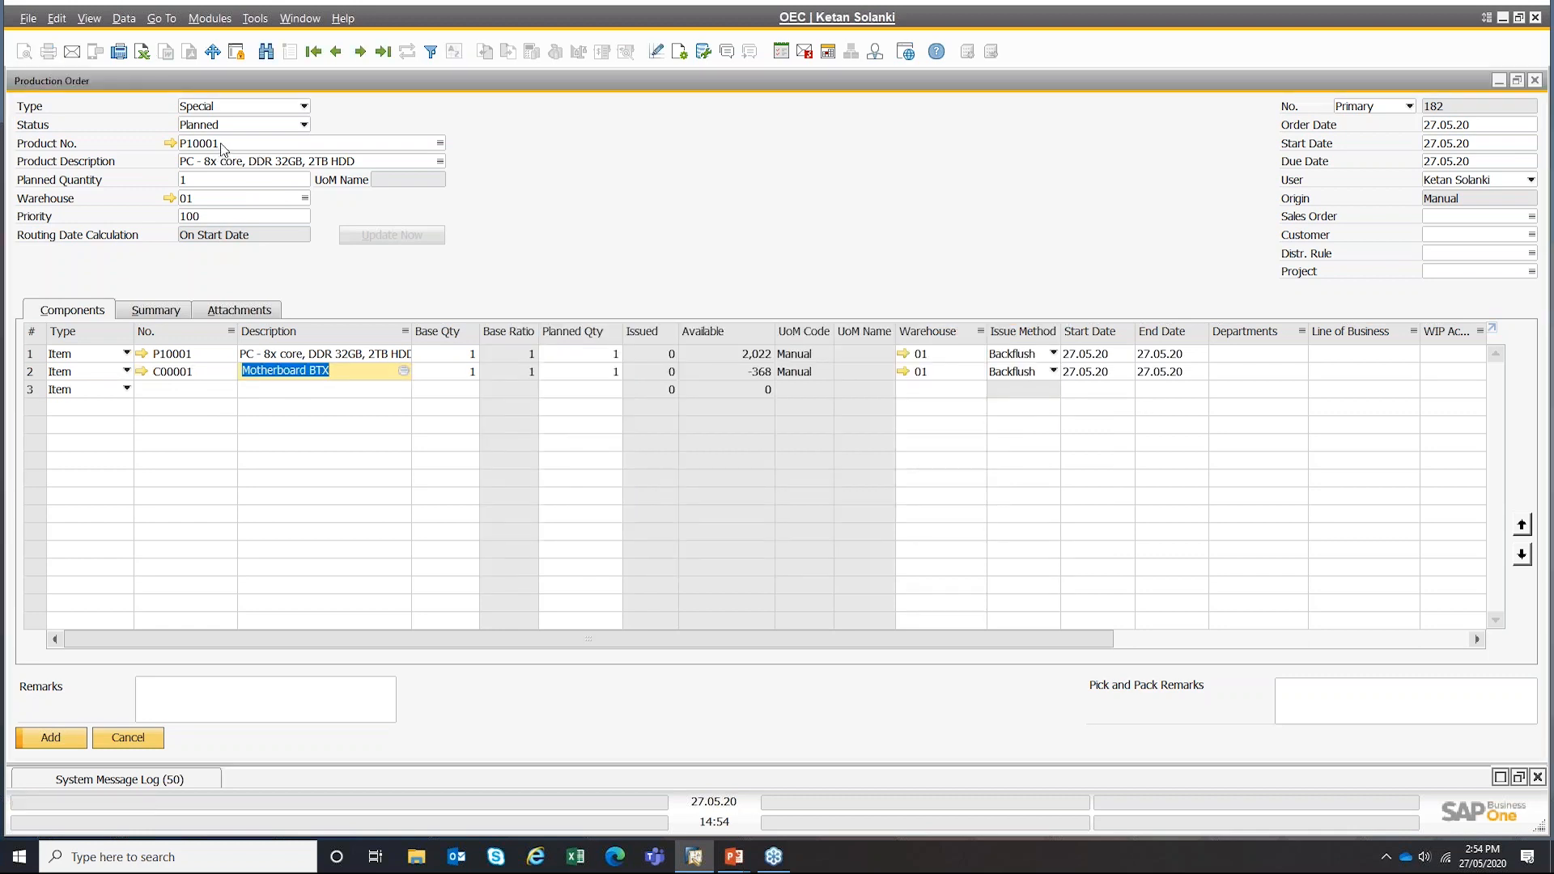
- Add the special production order for P10001 and reopen the saved record
{"action": "left_click", "coordinate": [257, 147]}
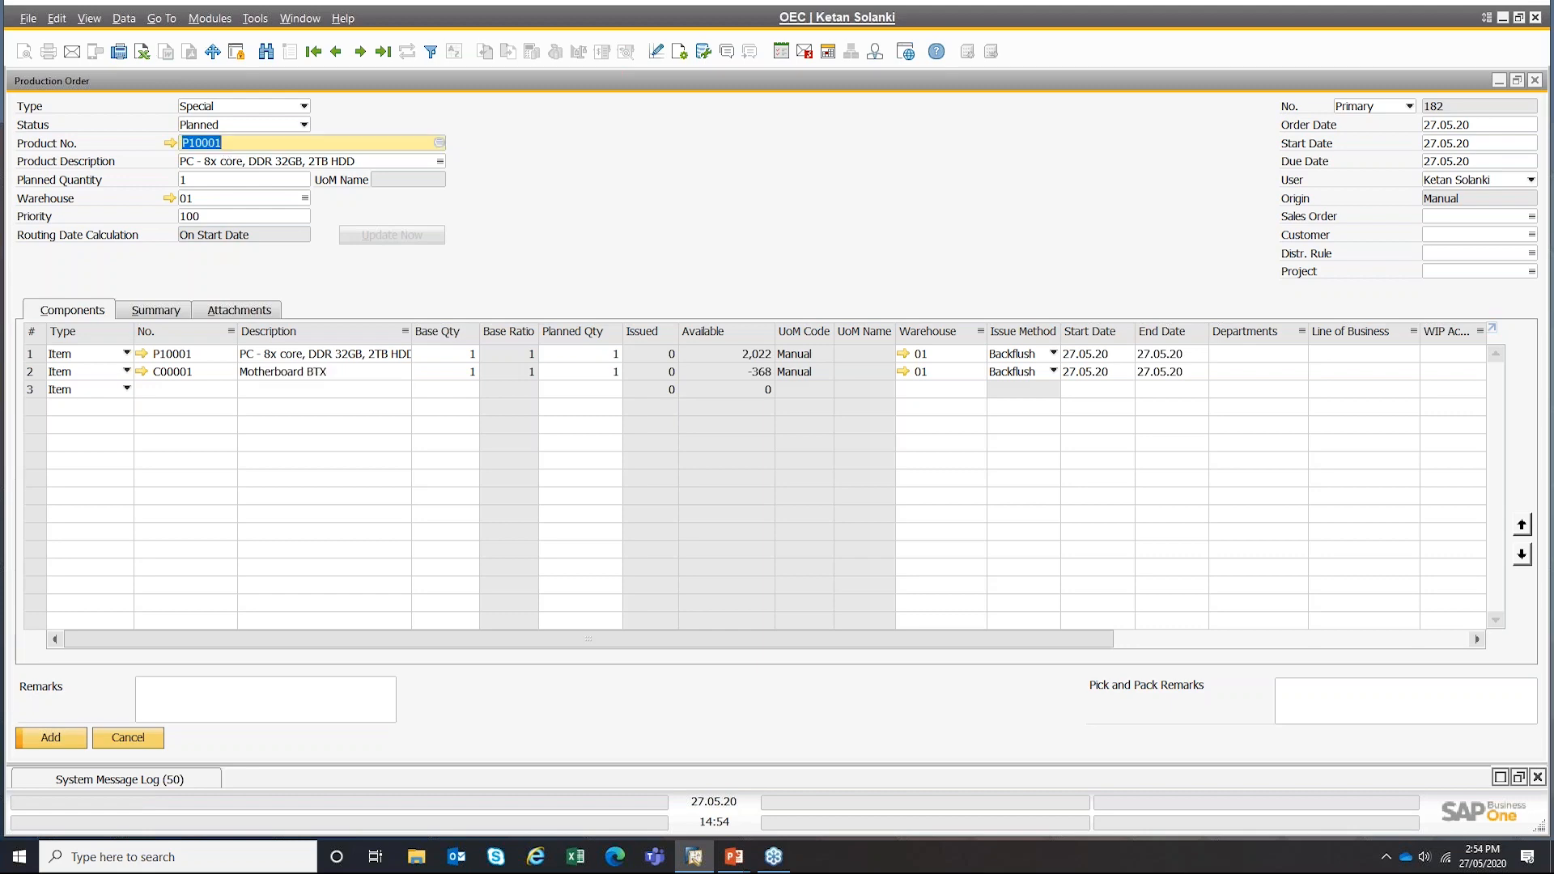
{"action": "left_click", "coordinate": [195, 357]}
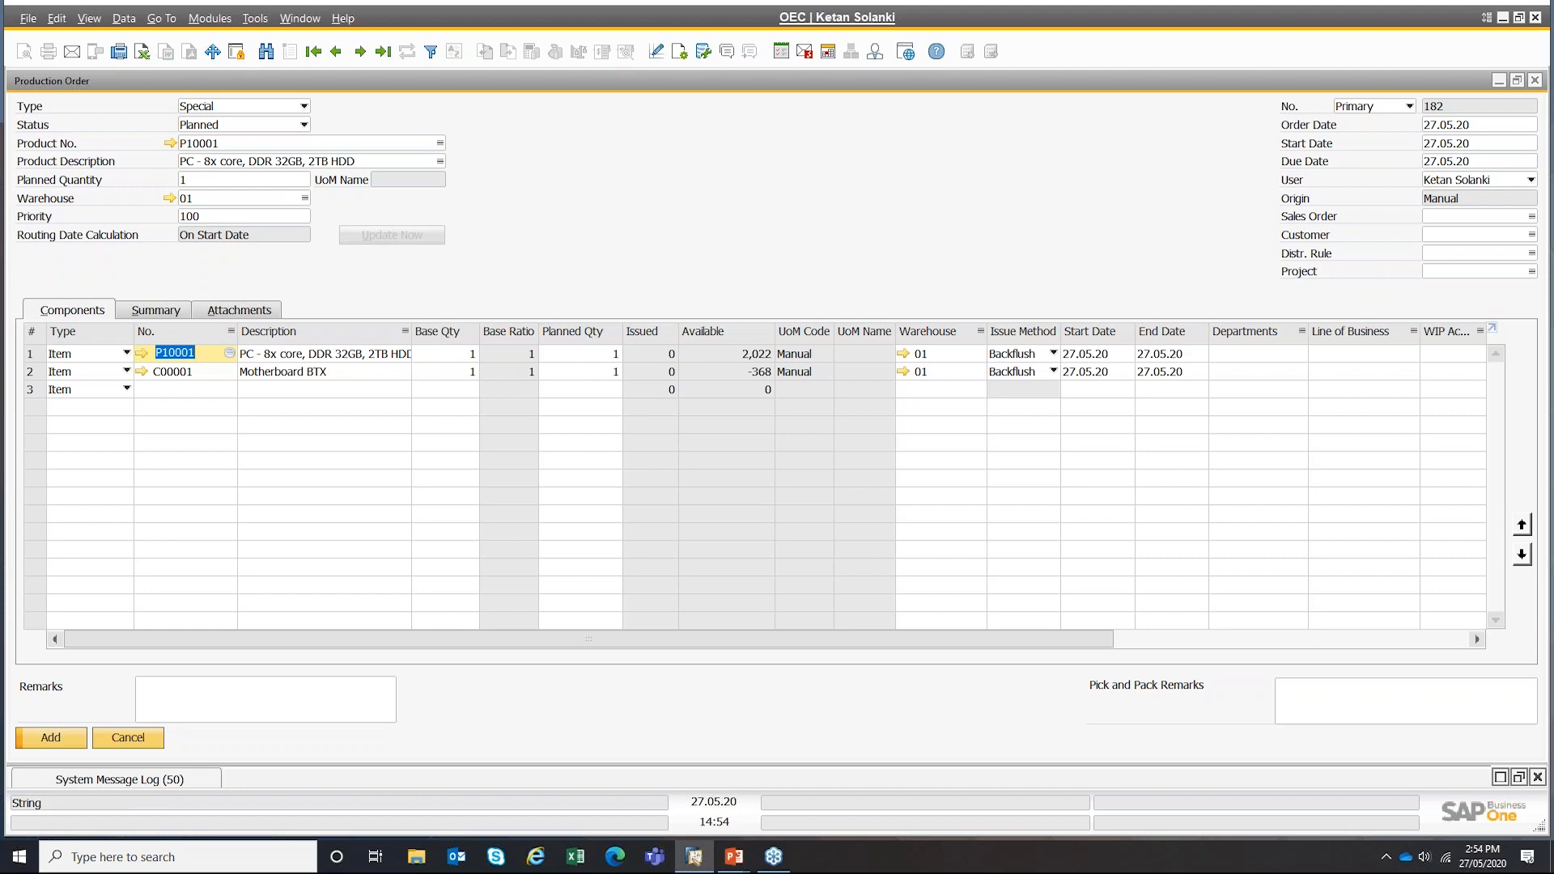
{"action": "left_click", "coordinate": [50, 738]}
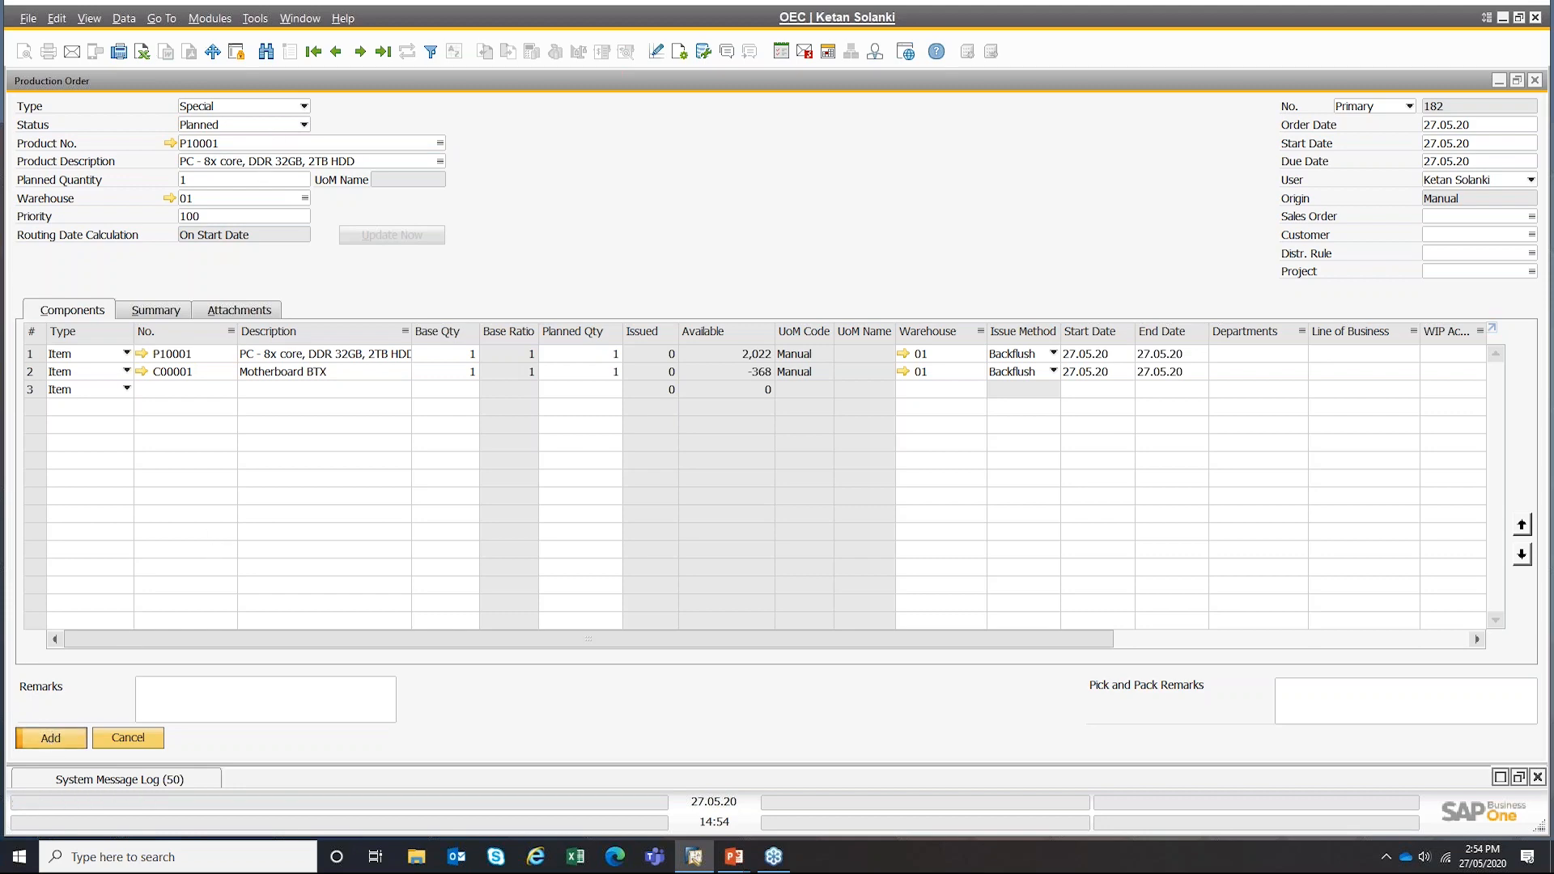
{"action": "key", "text": "ctrl+Left"}
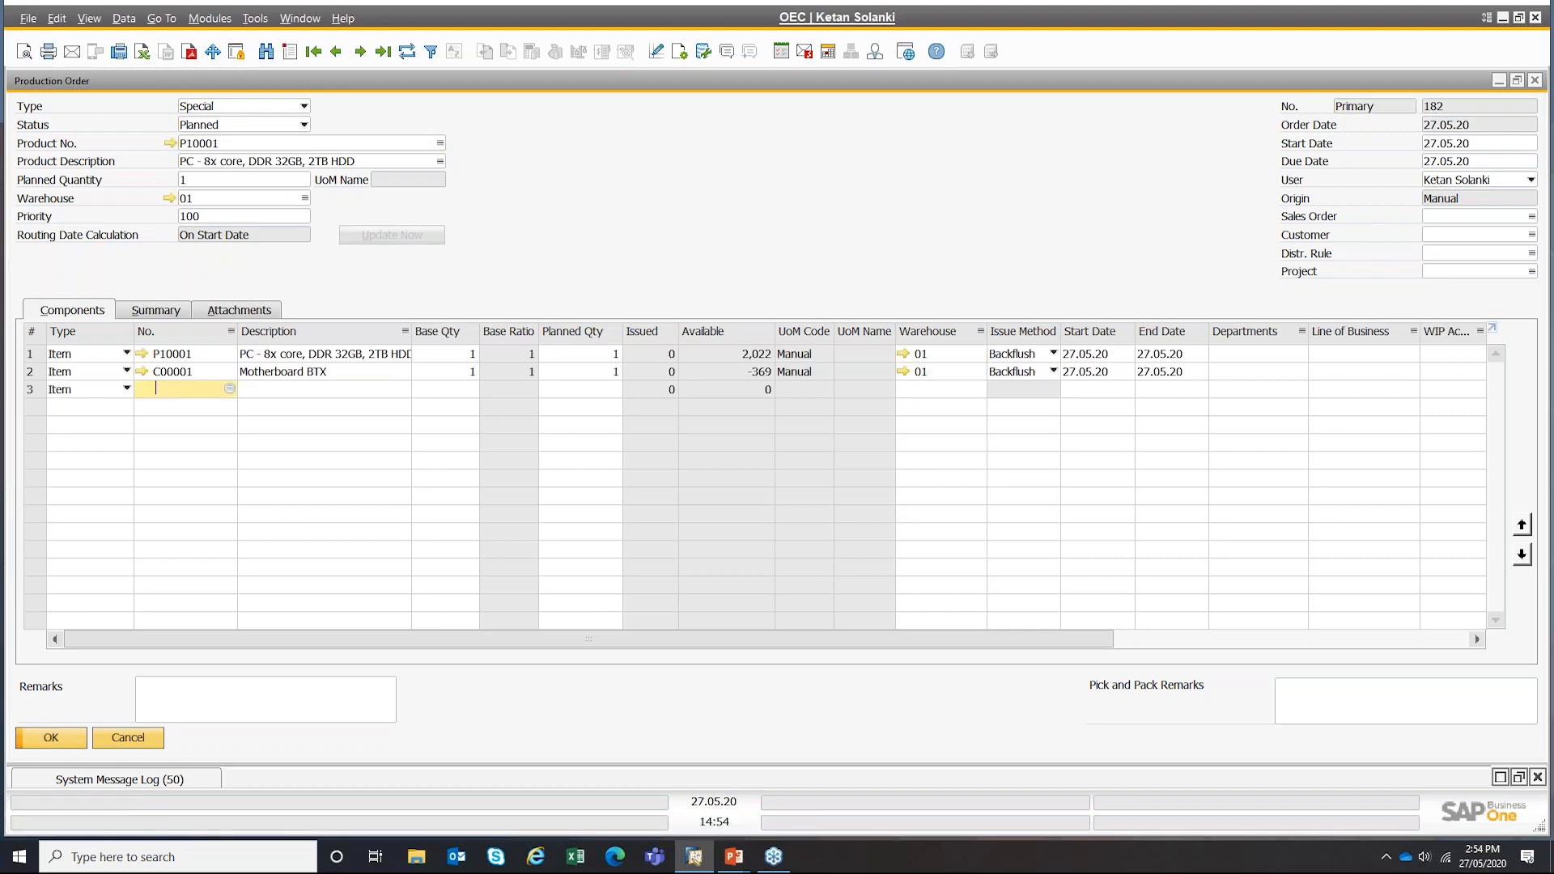
- Examine the actions available for the special order and its attachments, and close the order
{"action": "right_click", "coordinate": [672, 131]}
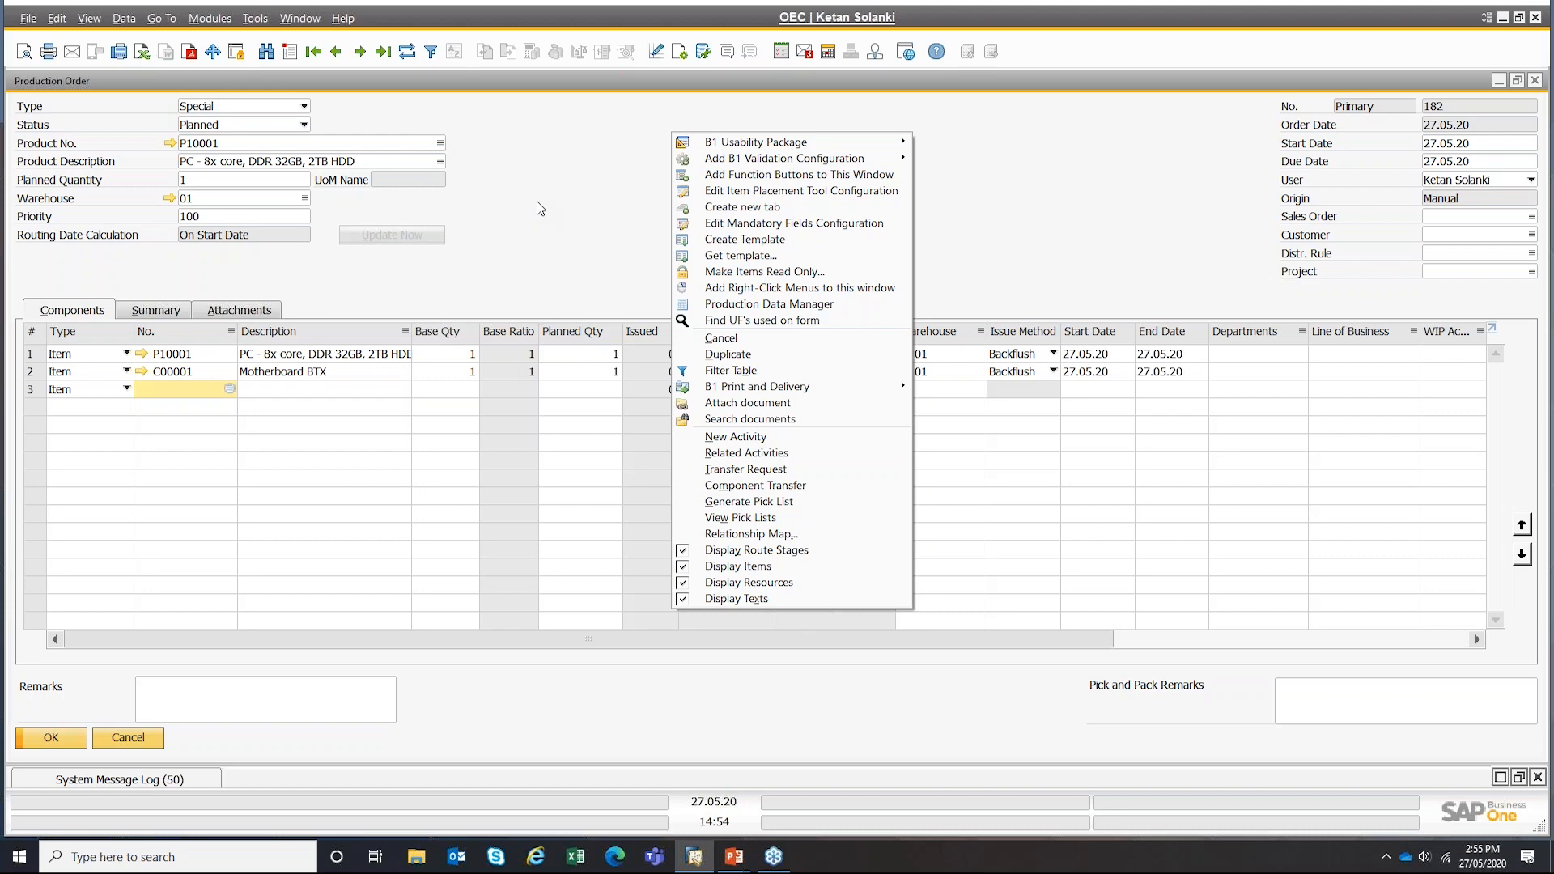
{"action": "left_click", "coordinate": [537, 201]}
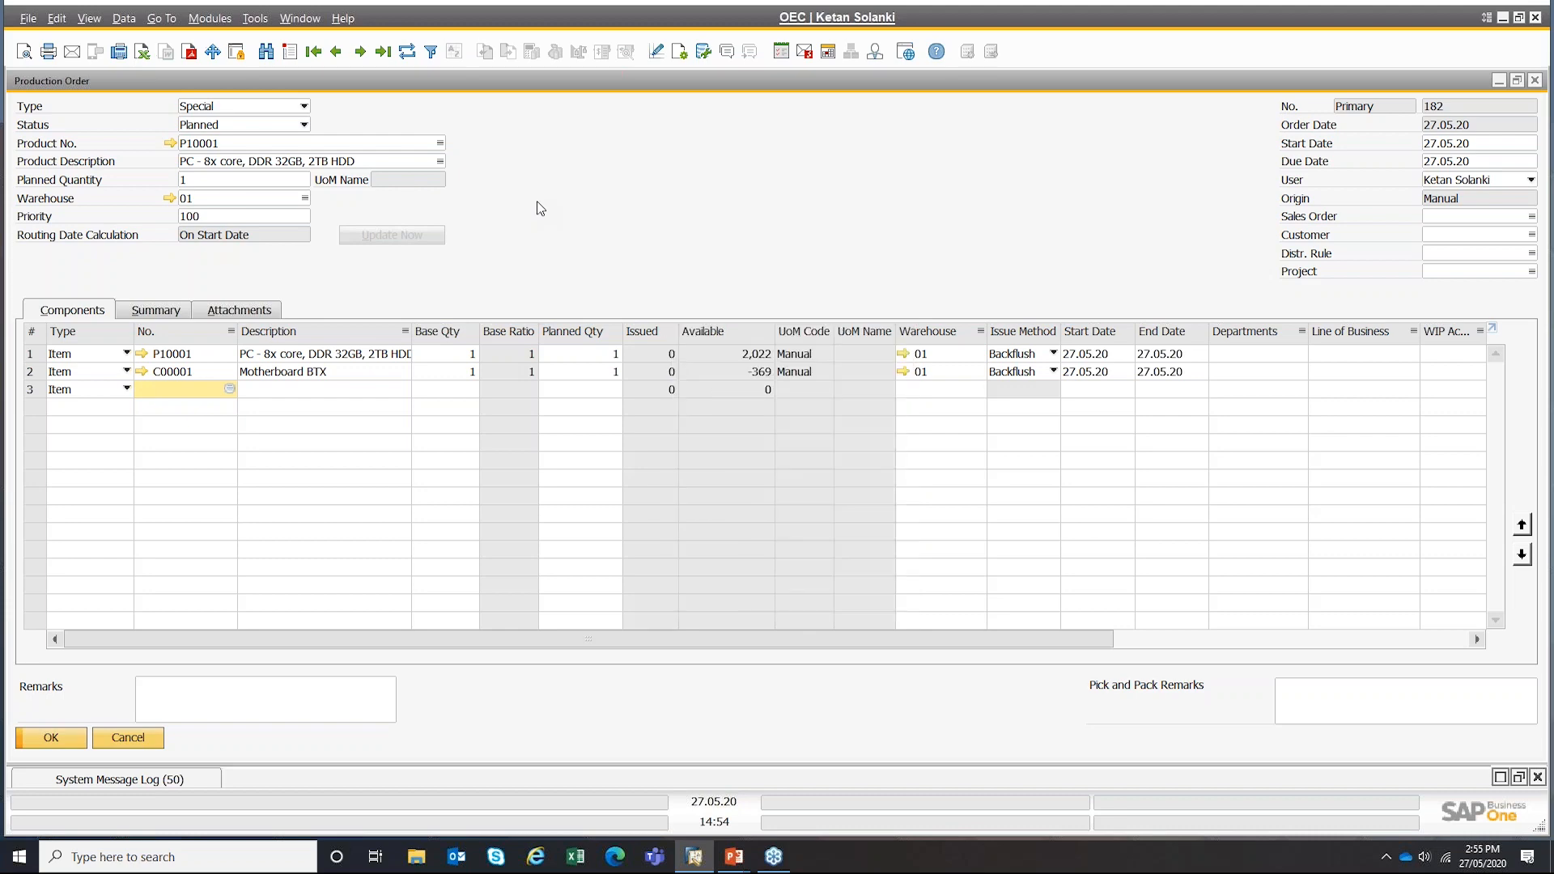
{"action": "left_click", "coordinate": [248, 313]}
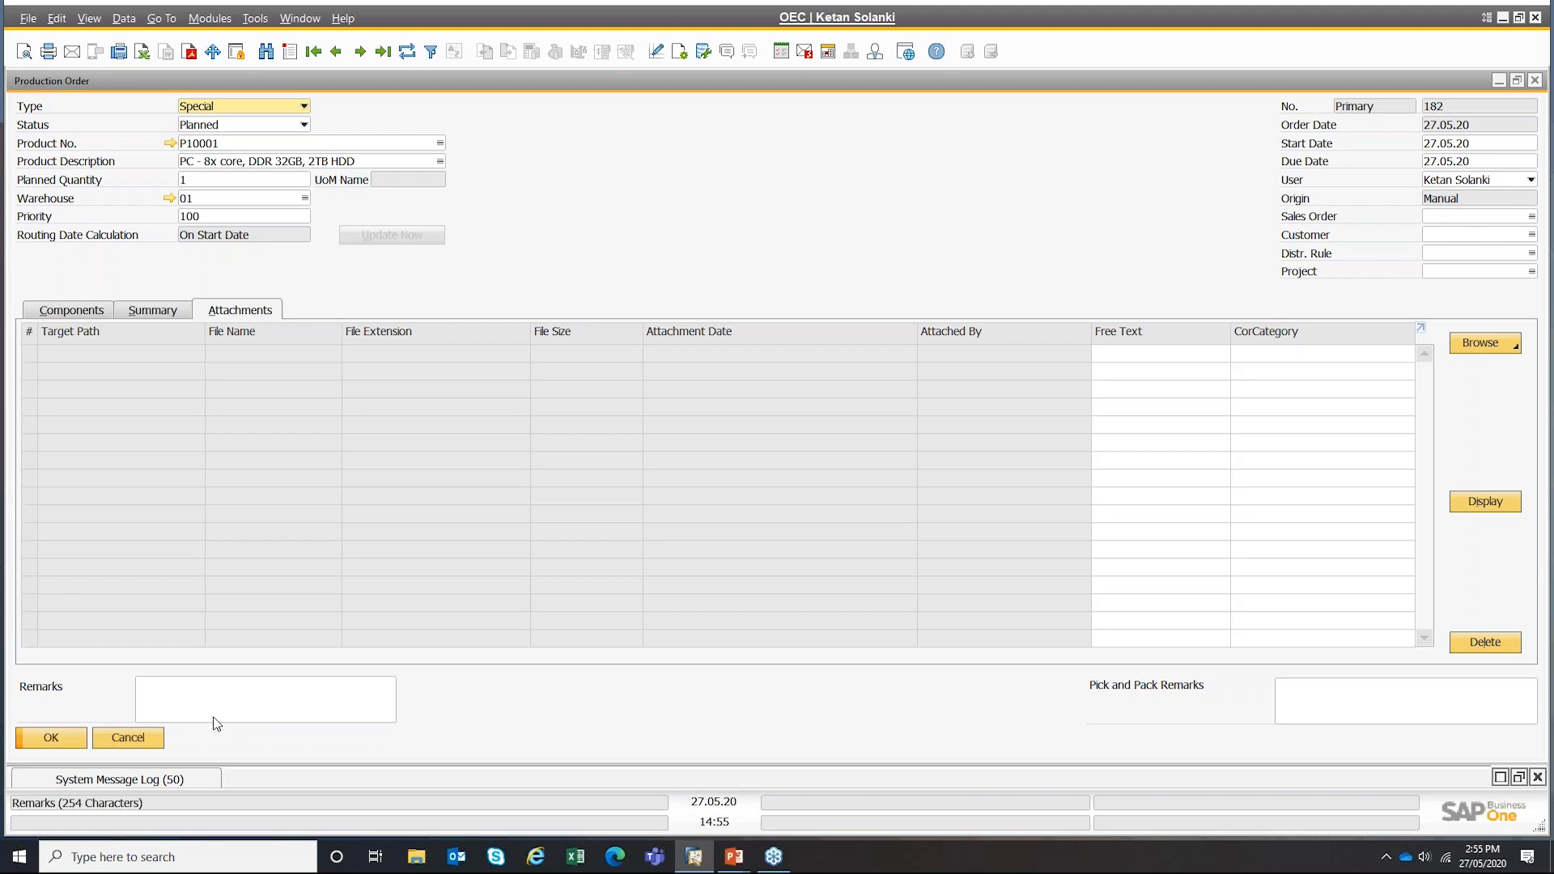
{"action": "left_click", "coordinate": [144, 743]}
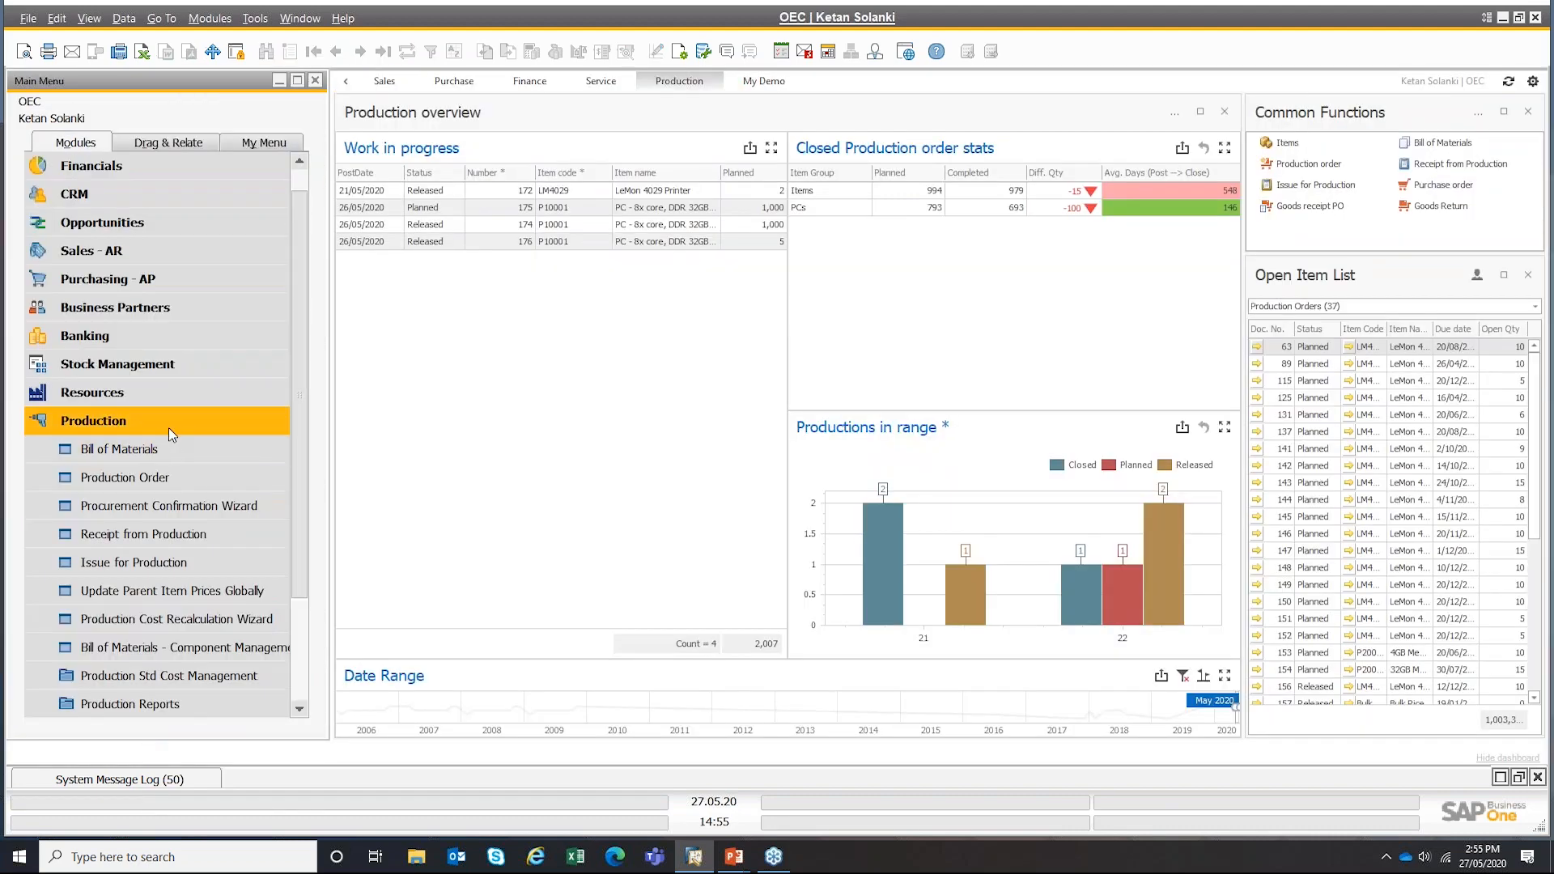
- Open the production Open Items List report and clear its status filter to list all open production orders
{"action": "left_click_drag", "start_coordinate": [306, 526], "coordinate": [295, 605]}
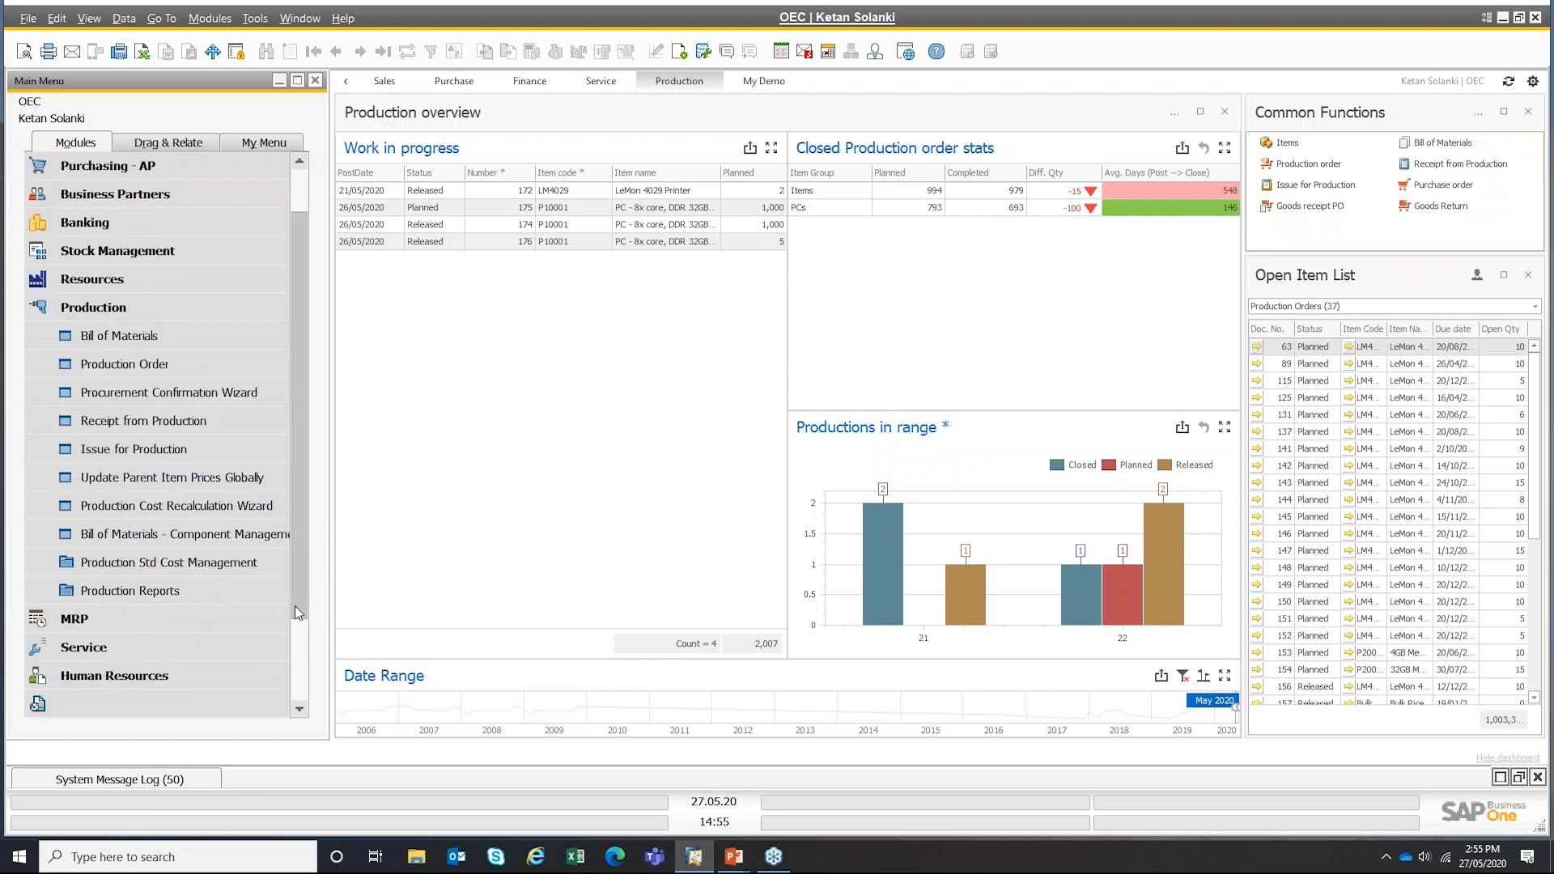
{"action": "left_click", "coordinate": [157, 591]}
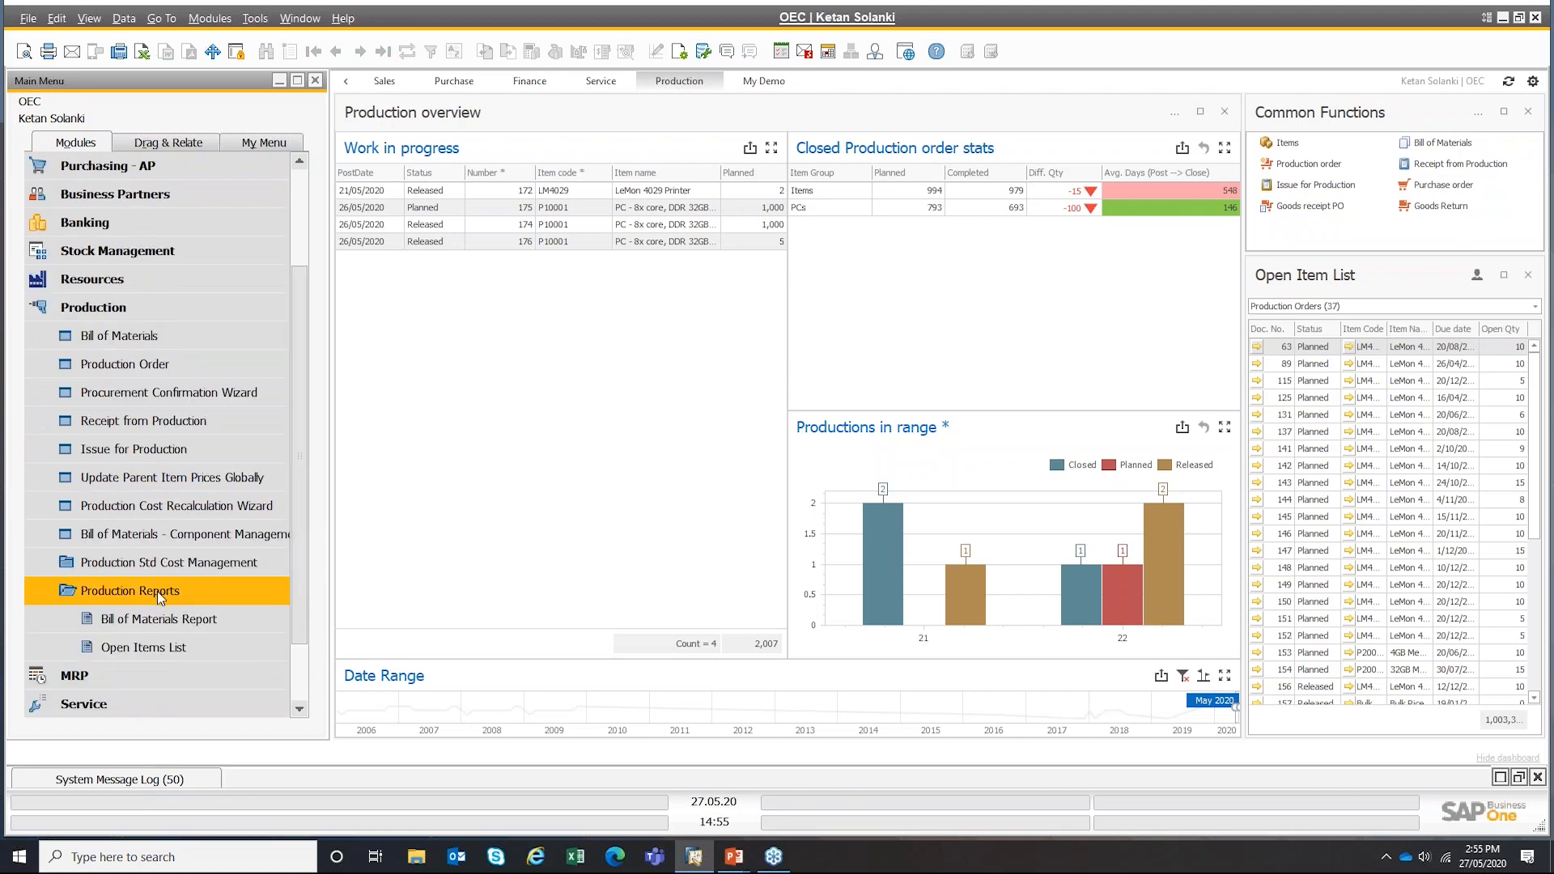
{"action": "left_click", "coordinate": [158, 648]}
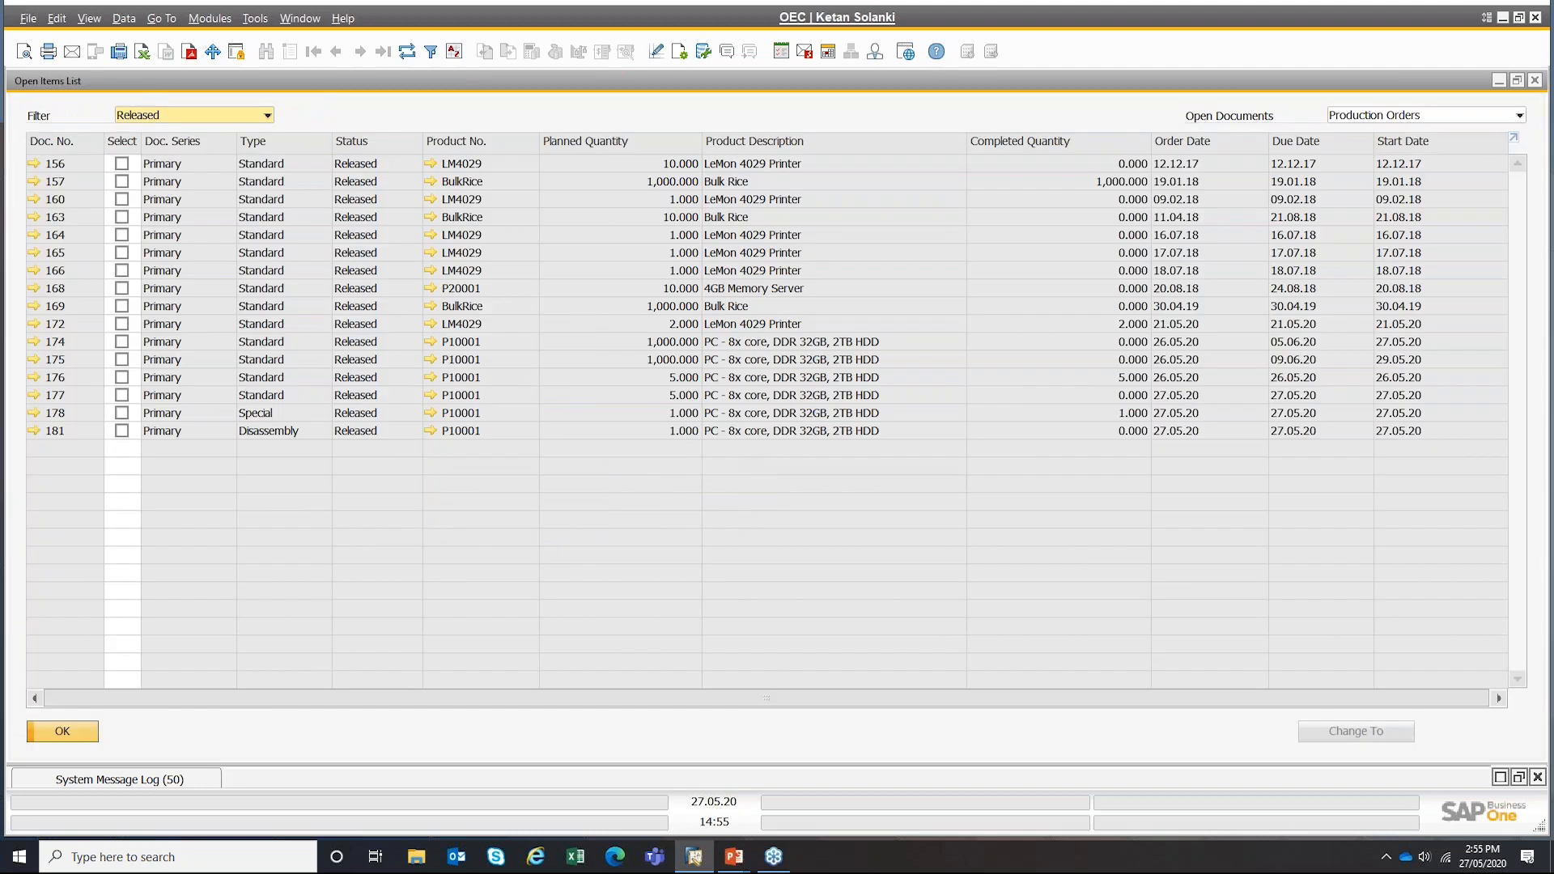
{"action": "left_click", "coordinate": [168, 113]}
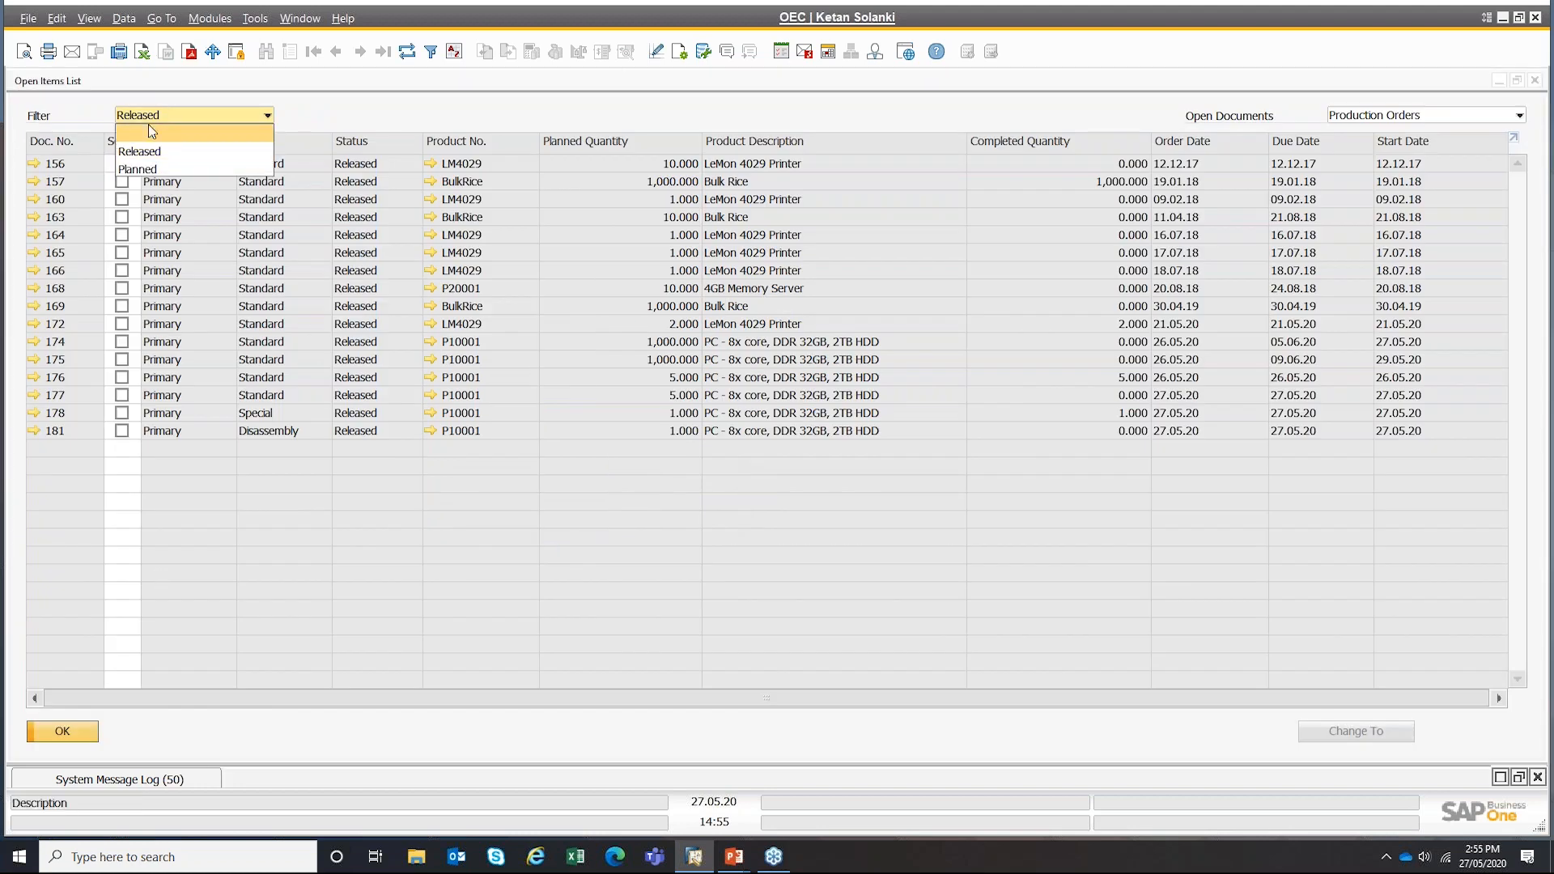
{"action": "left_click", "coordinate": [148, 124]}
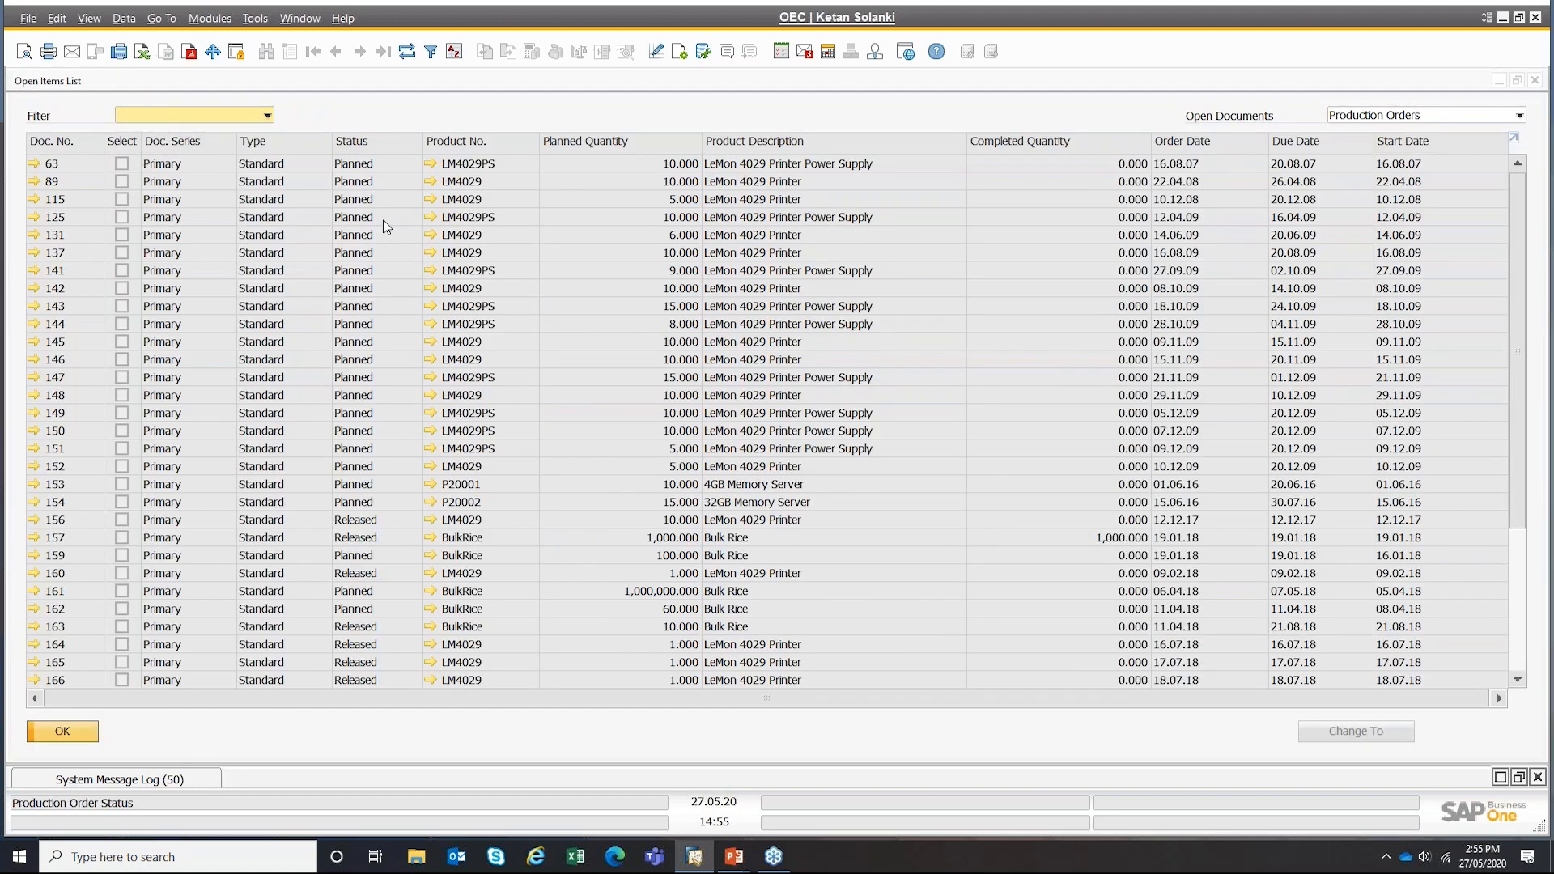
- Filter the list to Planned orders, select the first nine, and check the statuses they can be changed to without applying one
{"action": "left_click", "coordinate": [174, 113]}
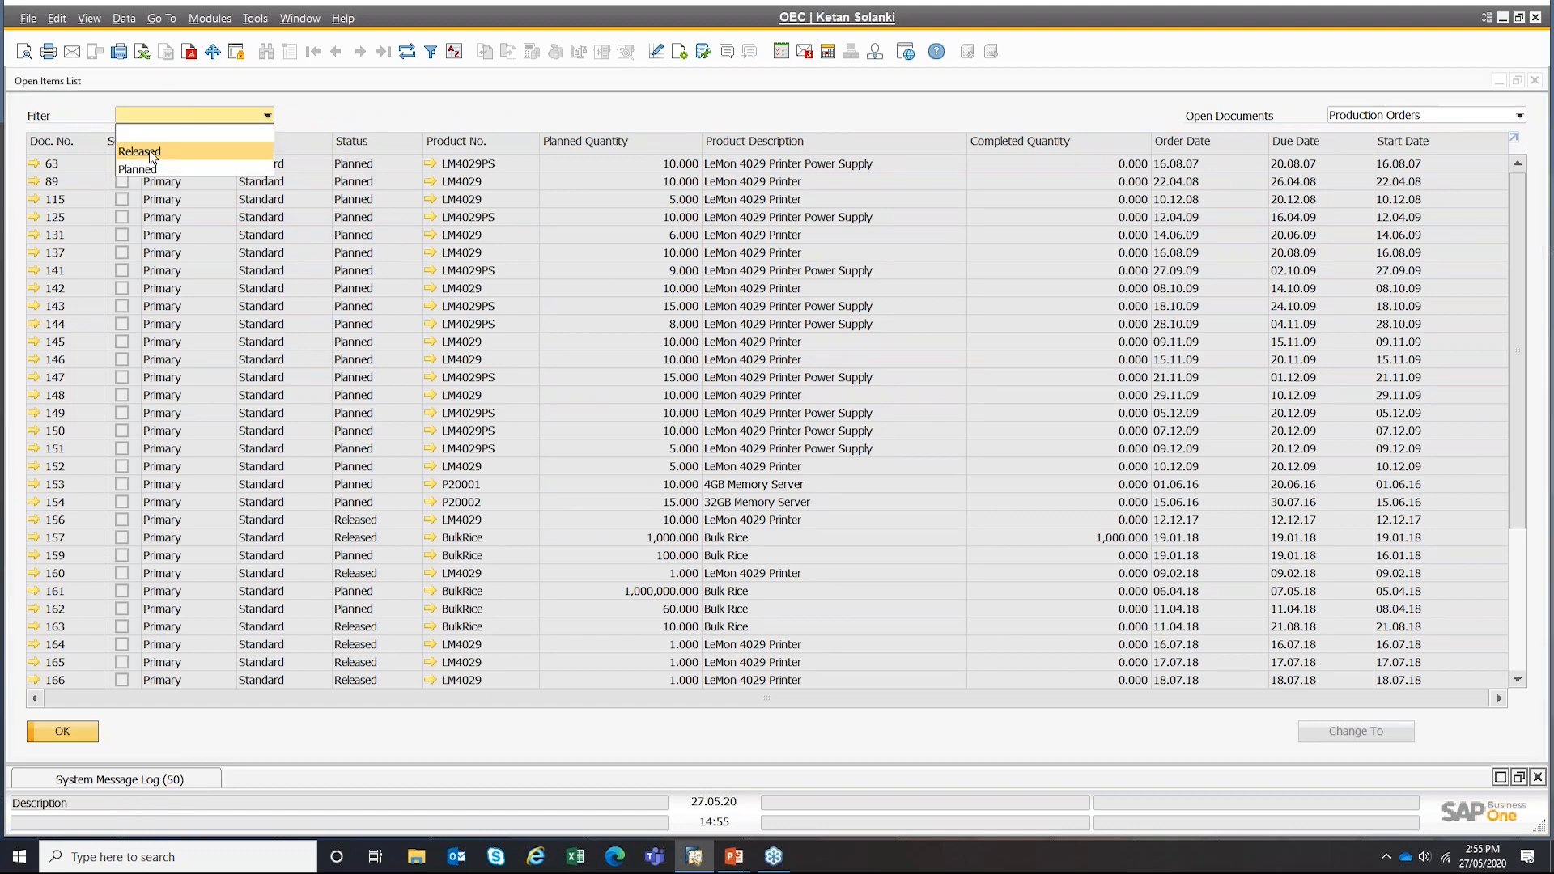
{"action": "left_click", "coordinate": [137, 168]}
{"action": "left_click", "coordinate": [122, 163]}
{"action": "left_click", "coordinate": [122, 181]}
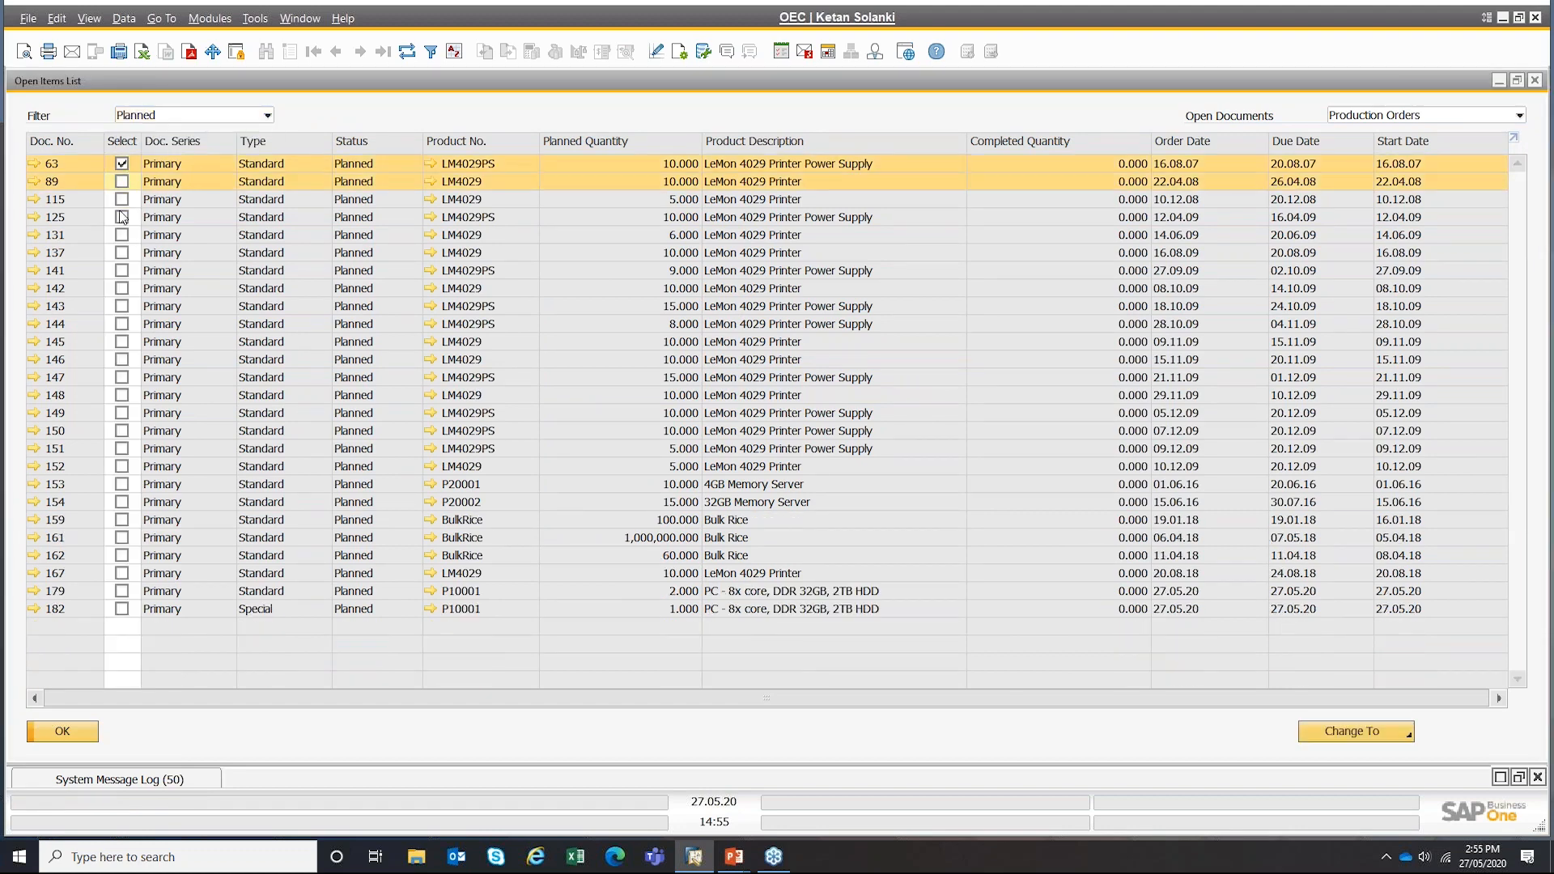
{"action": "left_click", "coordinate": [122, 217]}
{"action": "left_click", "coordinate": [121, 201]}
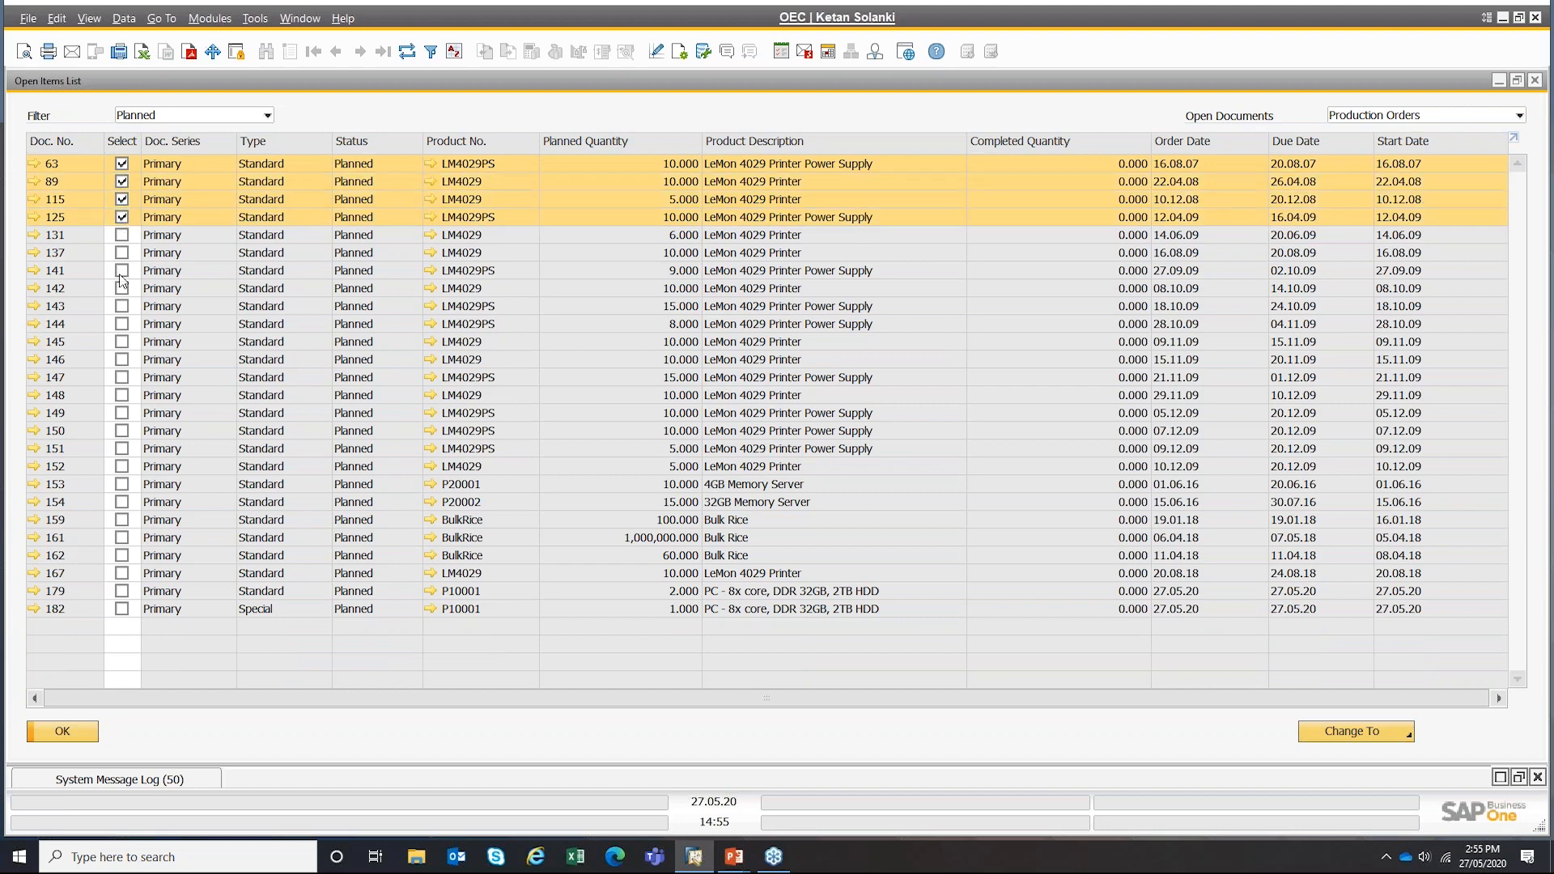
{"action": "left_click", "coordinate": [119, 310], "text": "shift"}
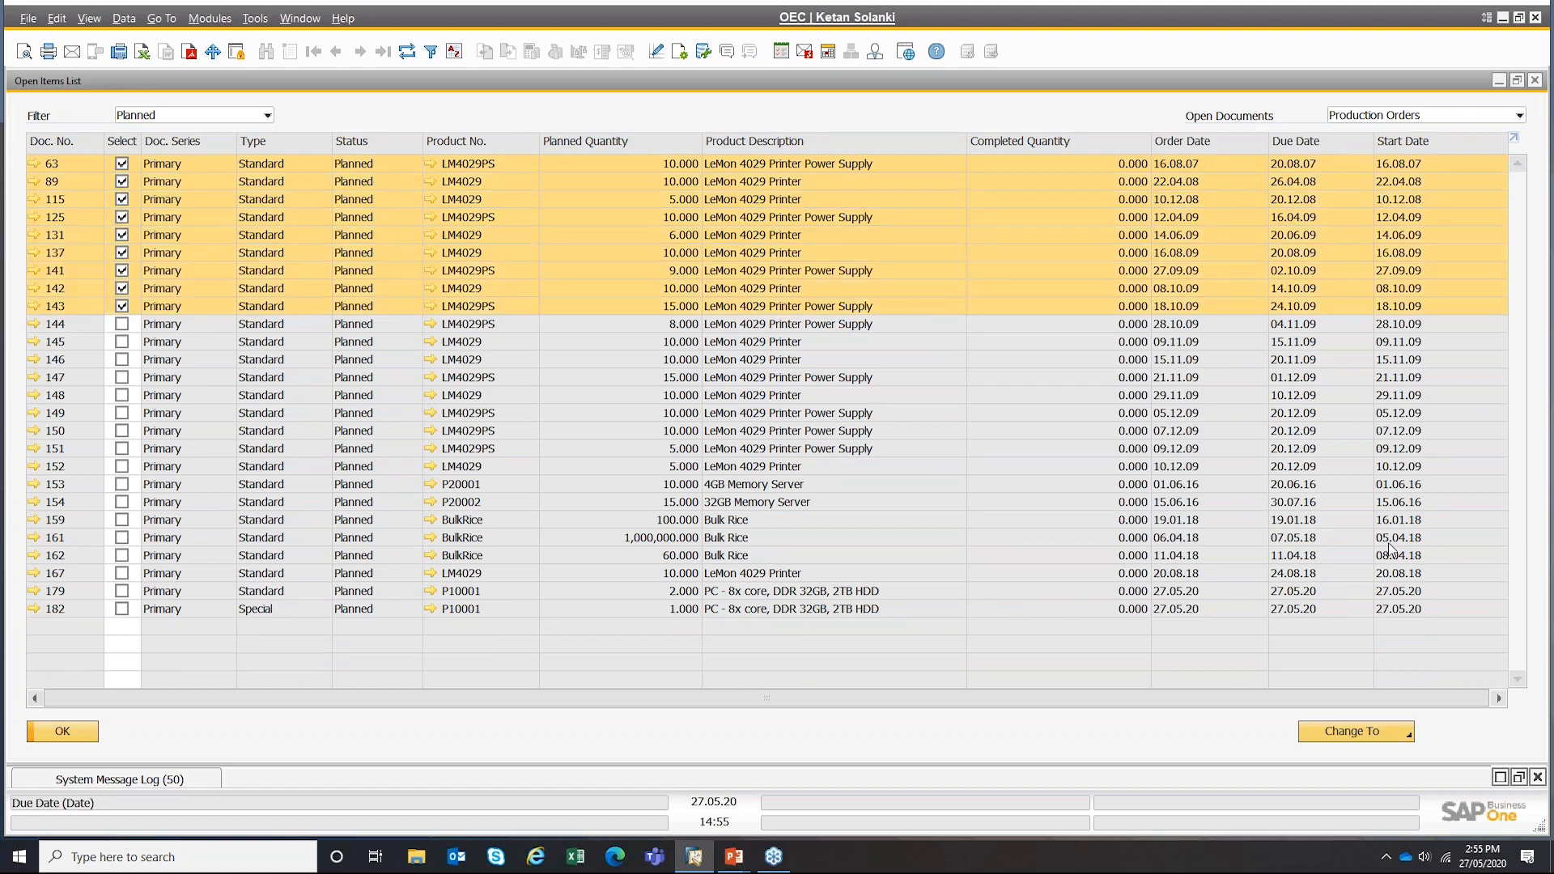
{"action": "left_click", "coordinate": [1408, 729]}
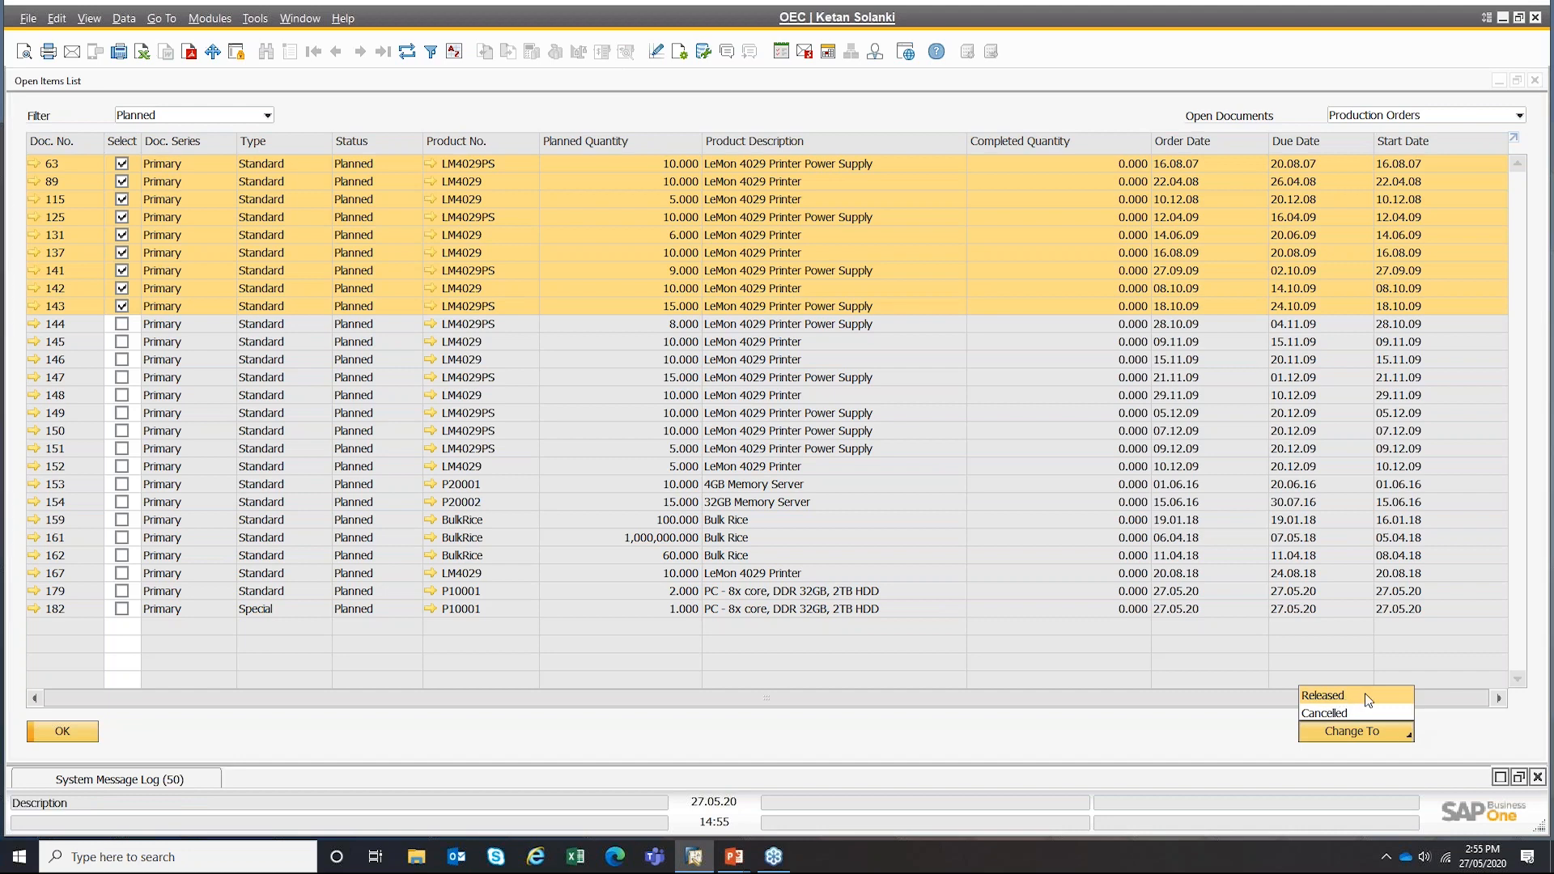
{"action": "left_click", "coordinate": [474, 98]}
- Filter the list to Released orders, select the first, second and fourth, and check the available status changes without applying one
{"action": "left_click", "coordinate": [191, 116]}
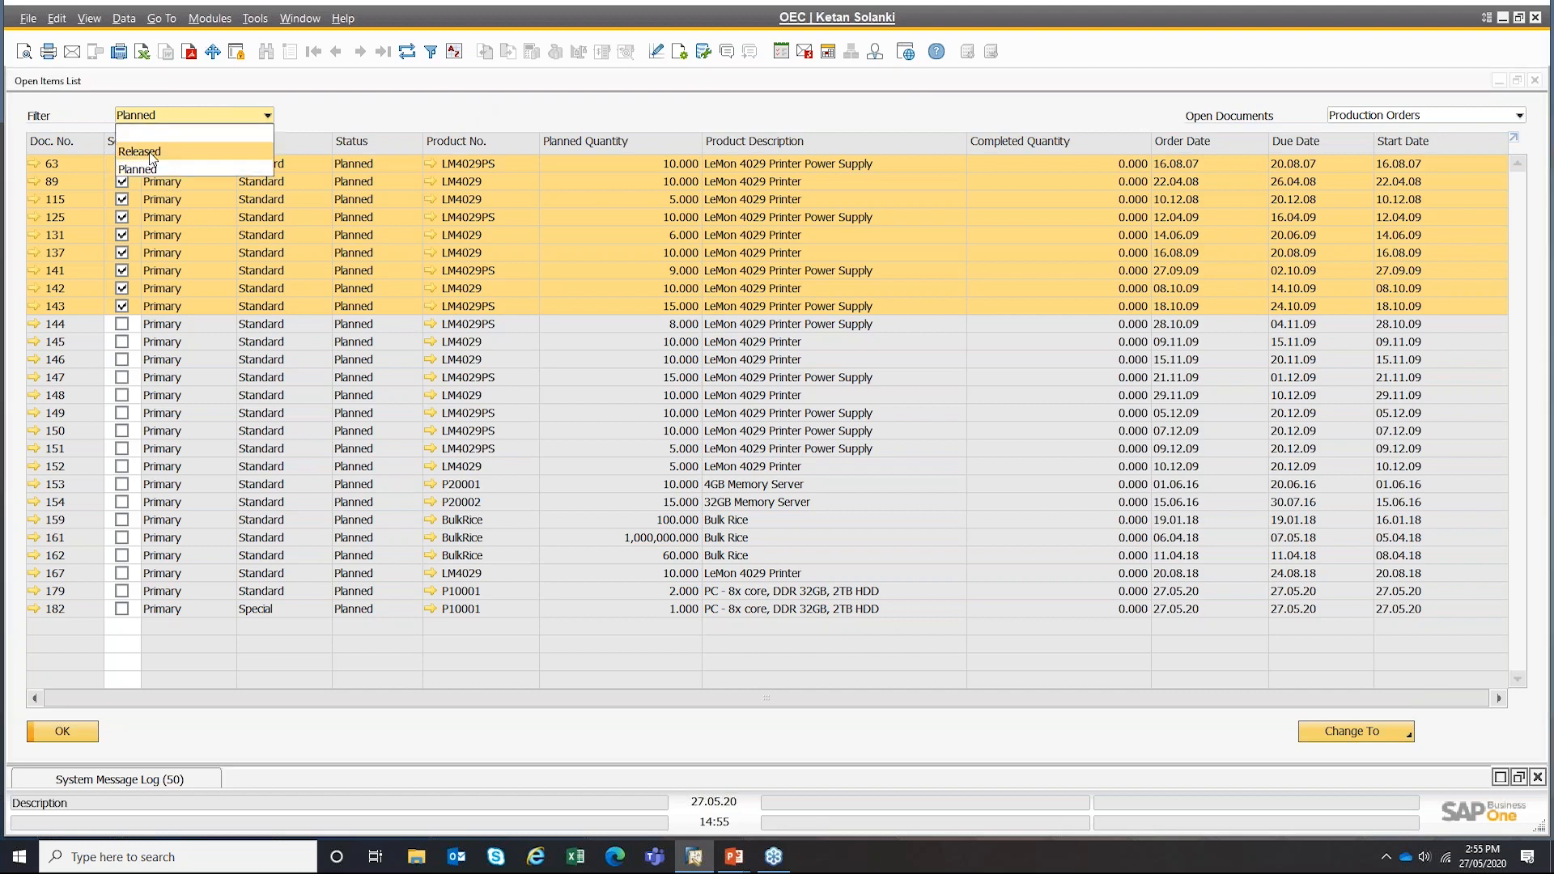
{"action": "left_click", "coordinate": [149, 152]}
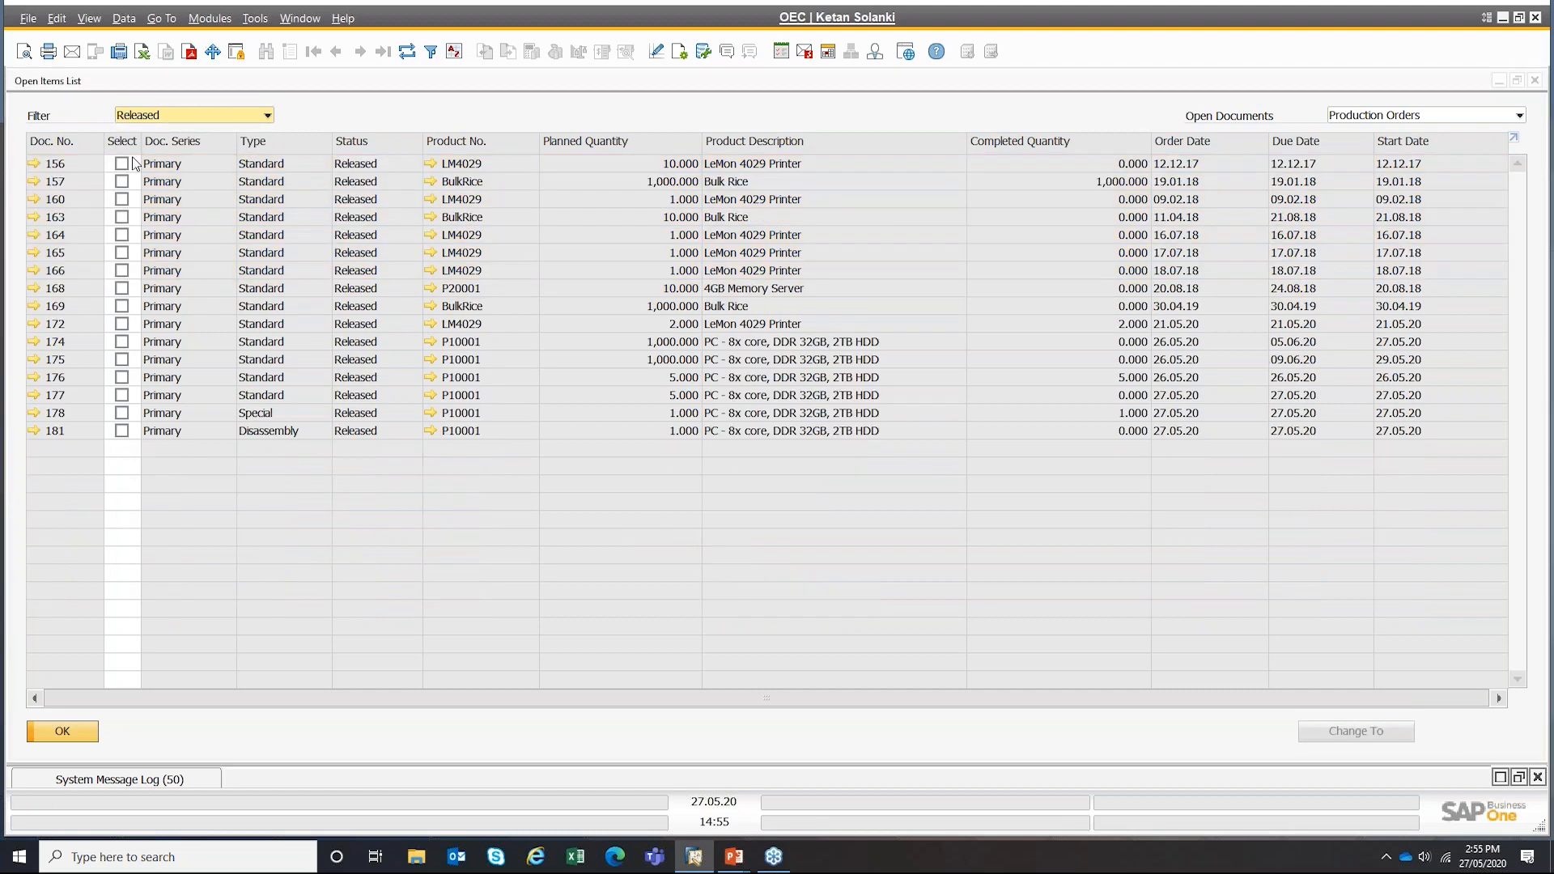
{"action": "left_click", "coordinate": [122, 164]}
{"action": "left_click", "coordinate": [122, 183]}
{"action": "left_click", "coordinate": [122, 217]}
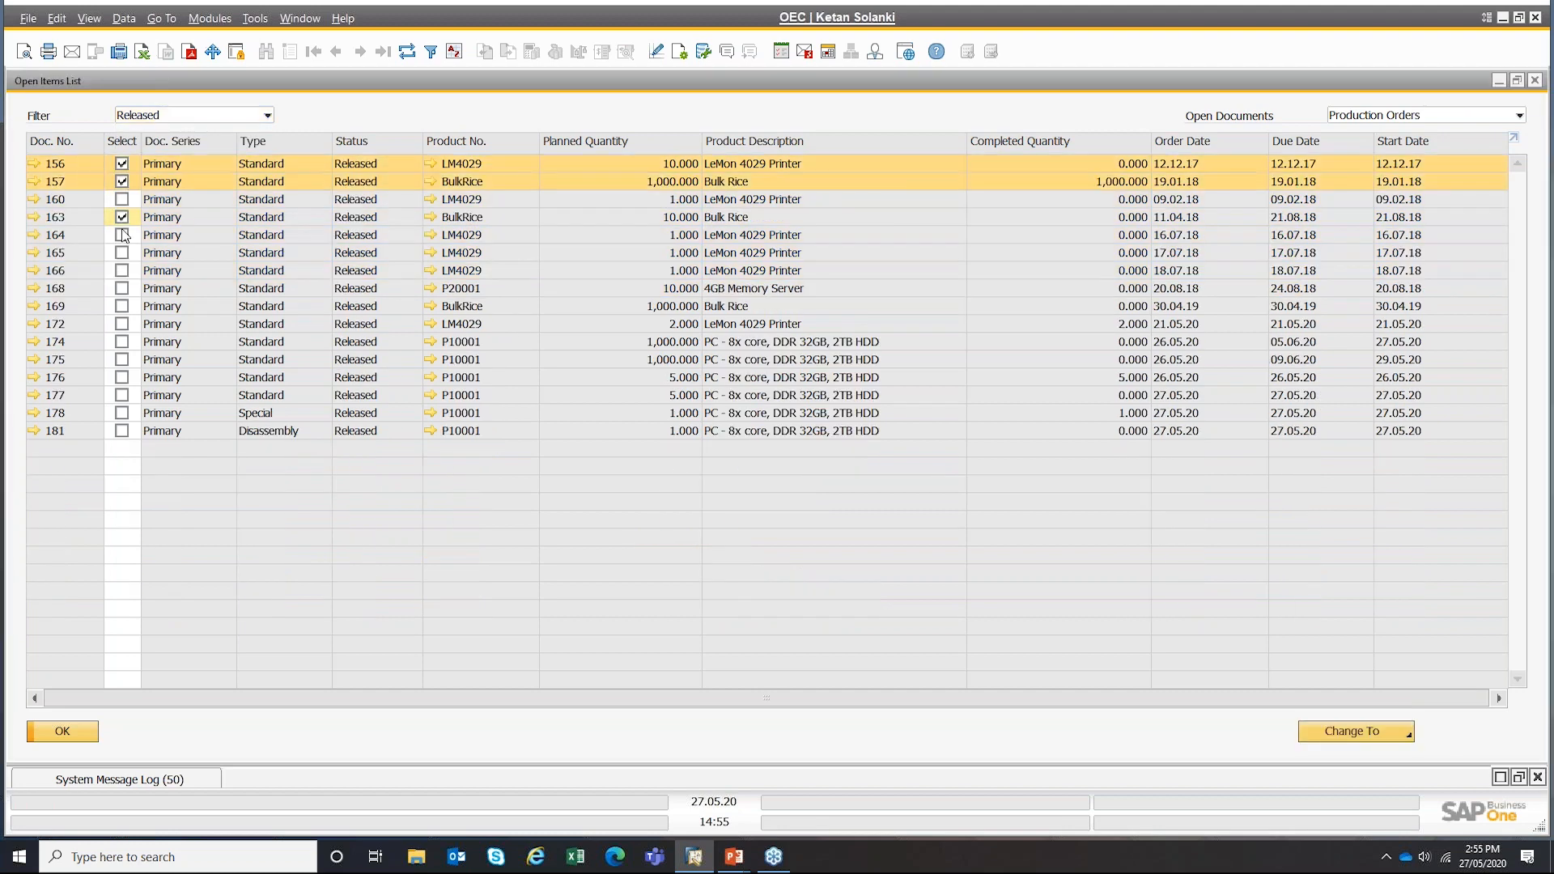
{"action": "left_click", "coordinate": [1343, 731]}
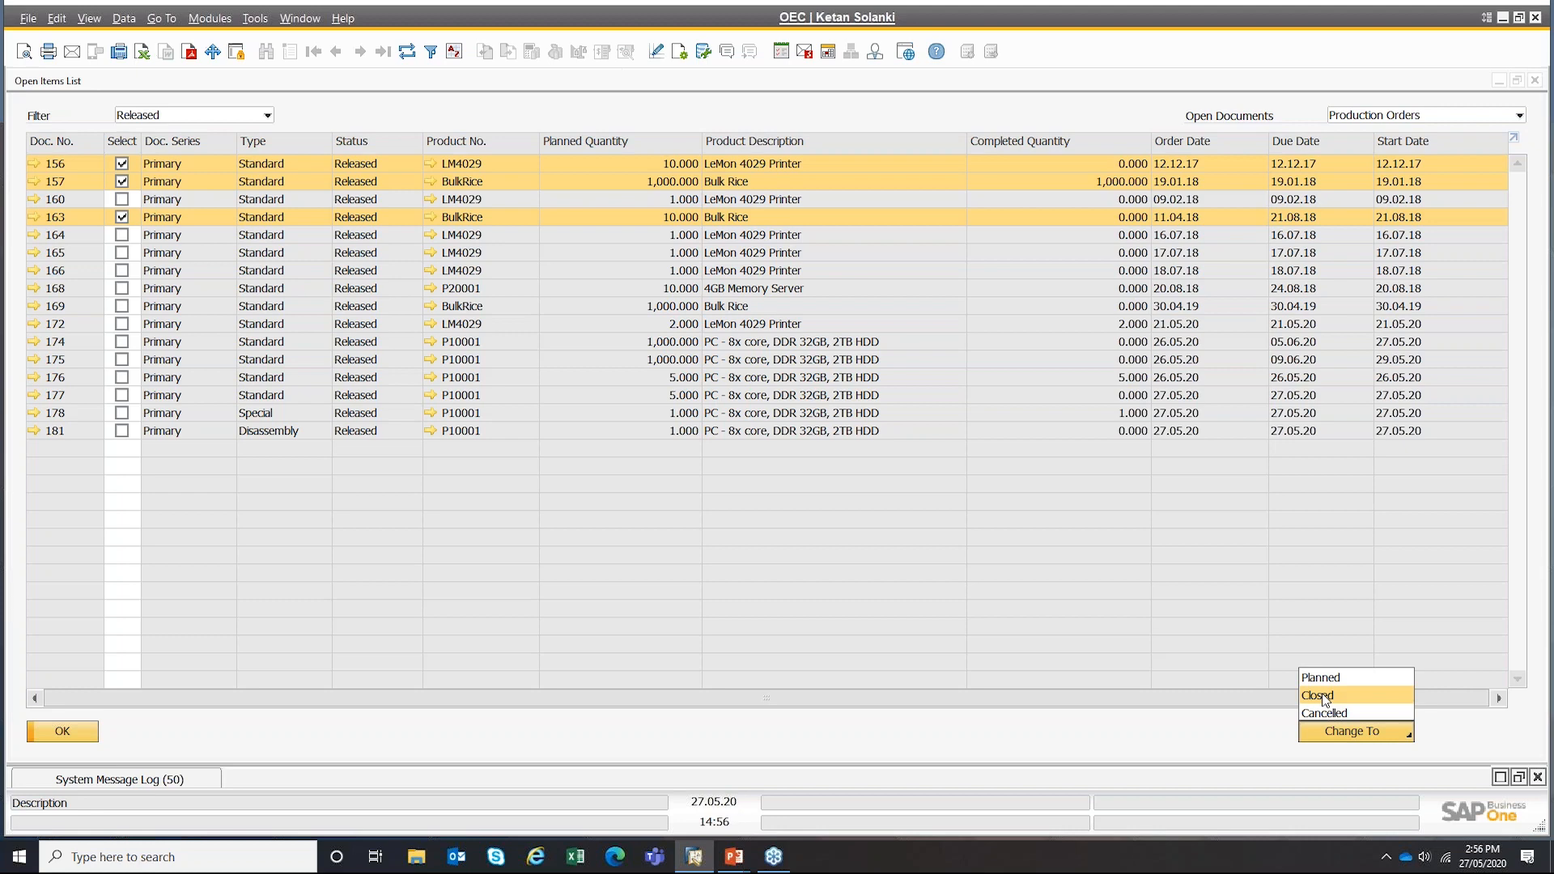
{"action": "left_click", "coordinate": [59, 738]}
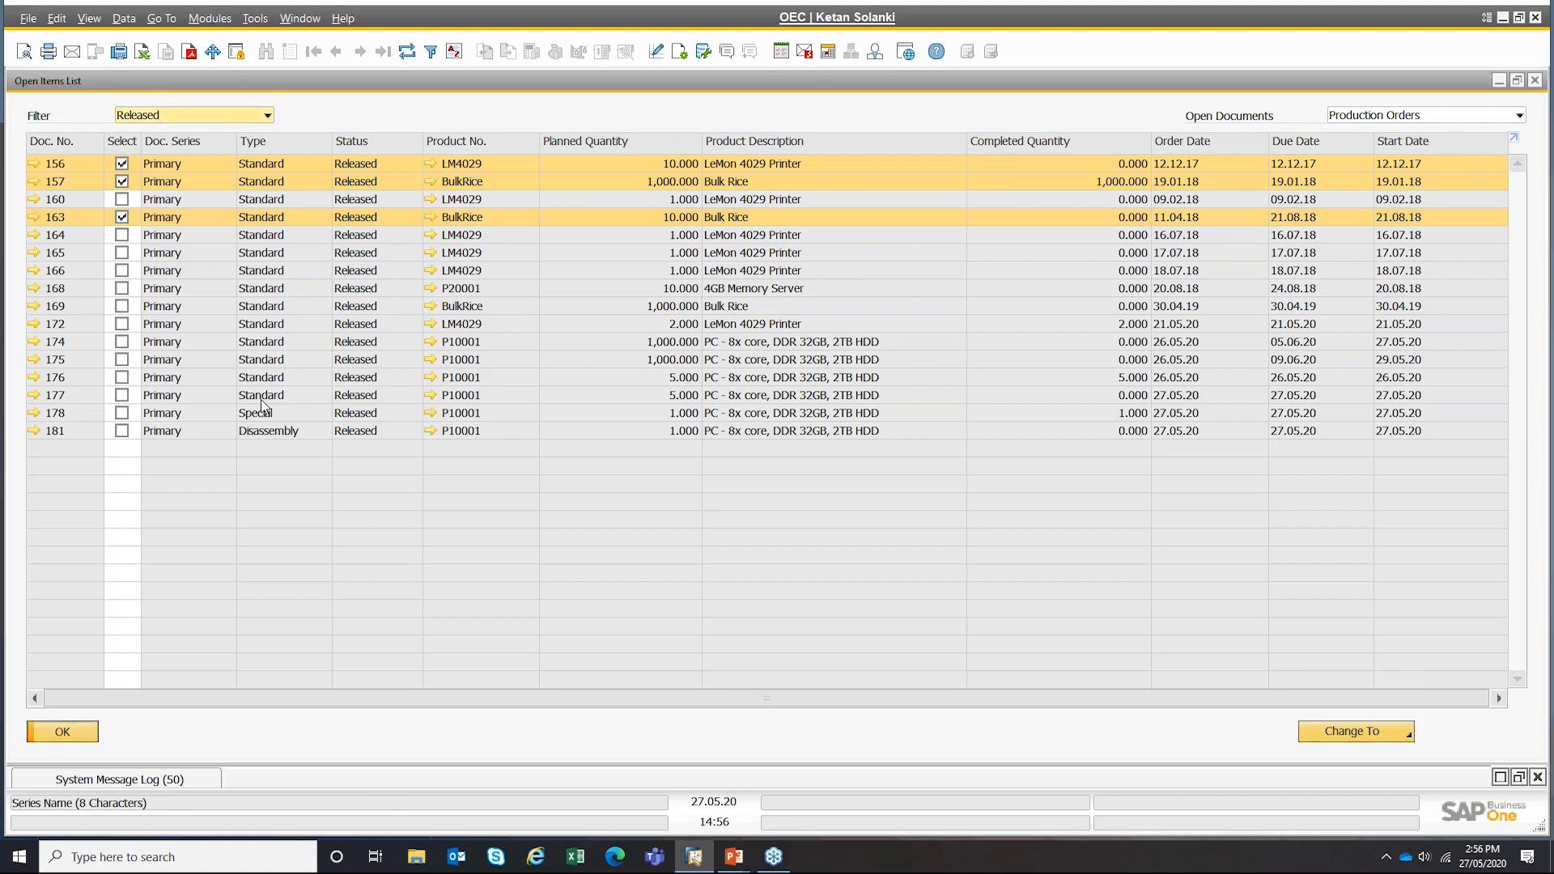
- Close the Open Items List and run the Bill of Materials Report for all codes, groups and BOM types
{"action": "left_click", "coordinate": [63, 735]}
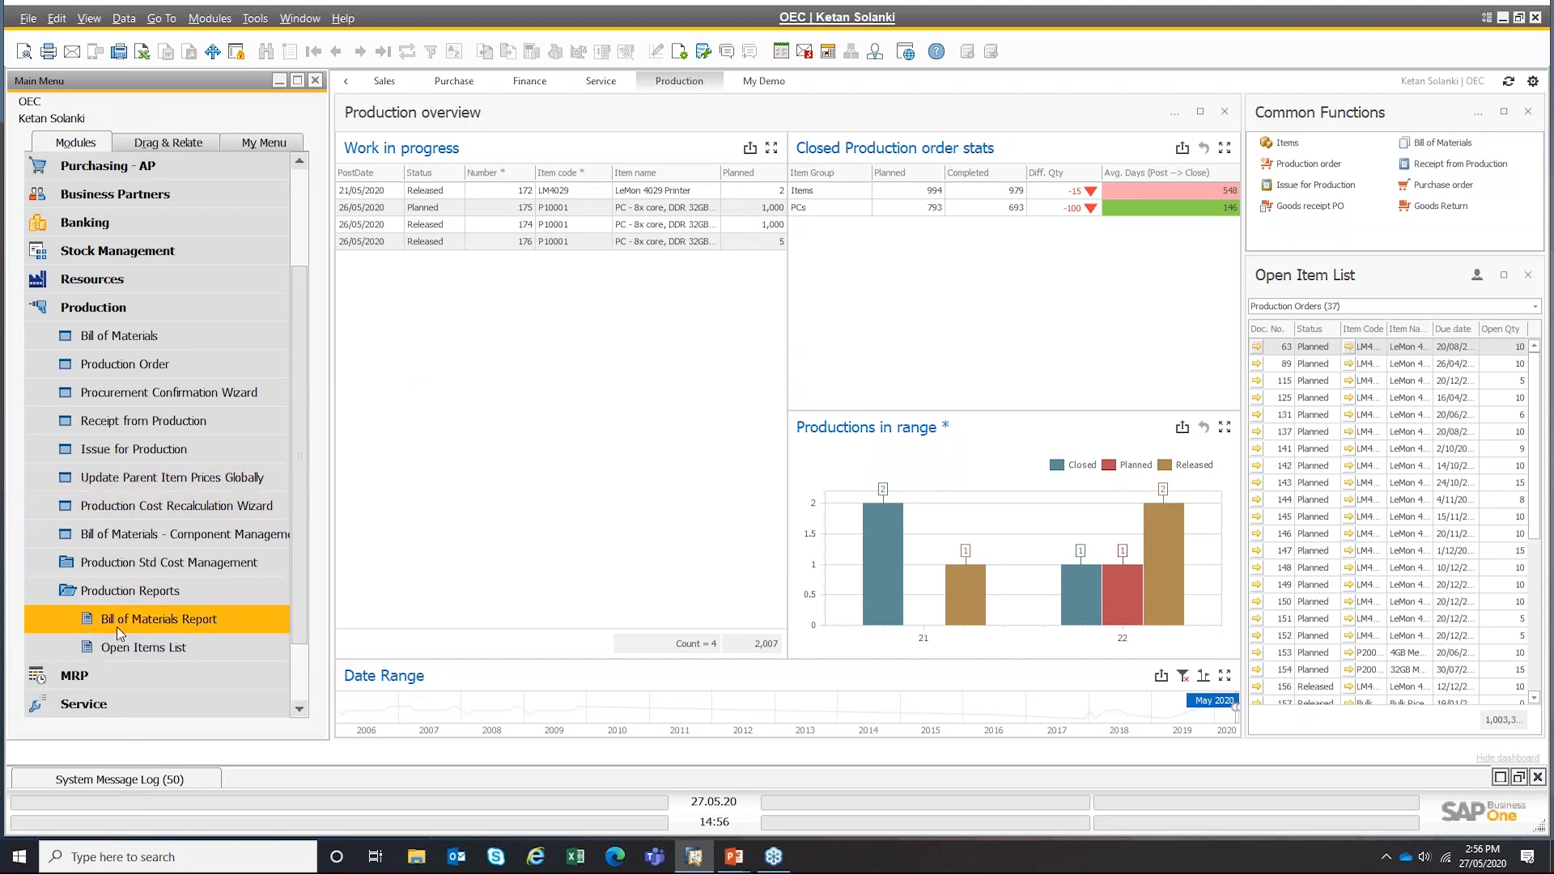
{"action": "left_click", "coordinate": [117, 625]}
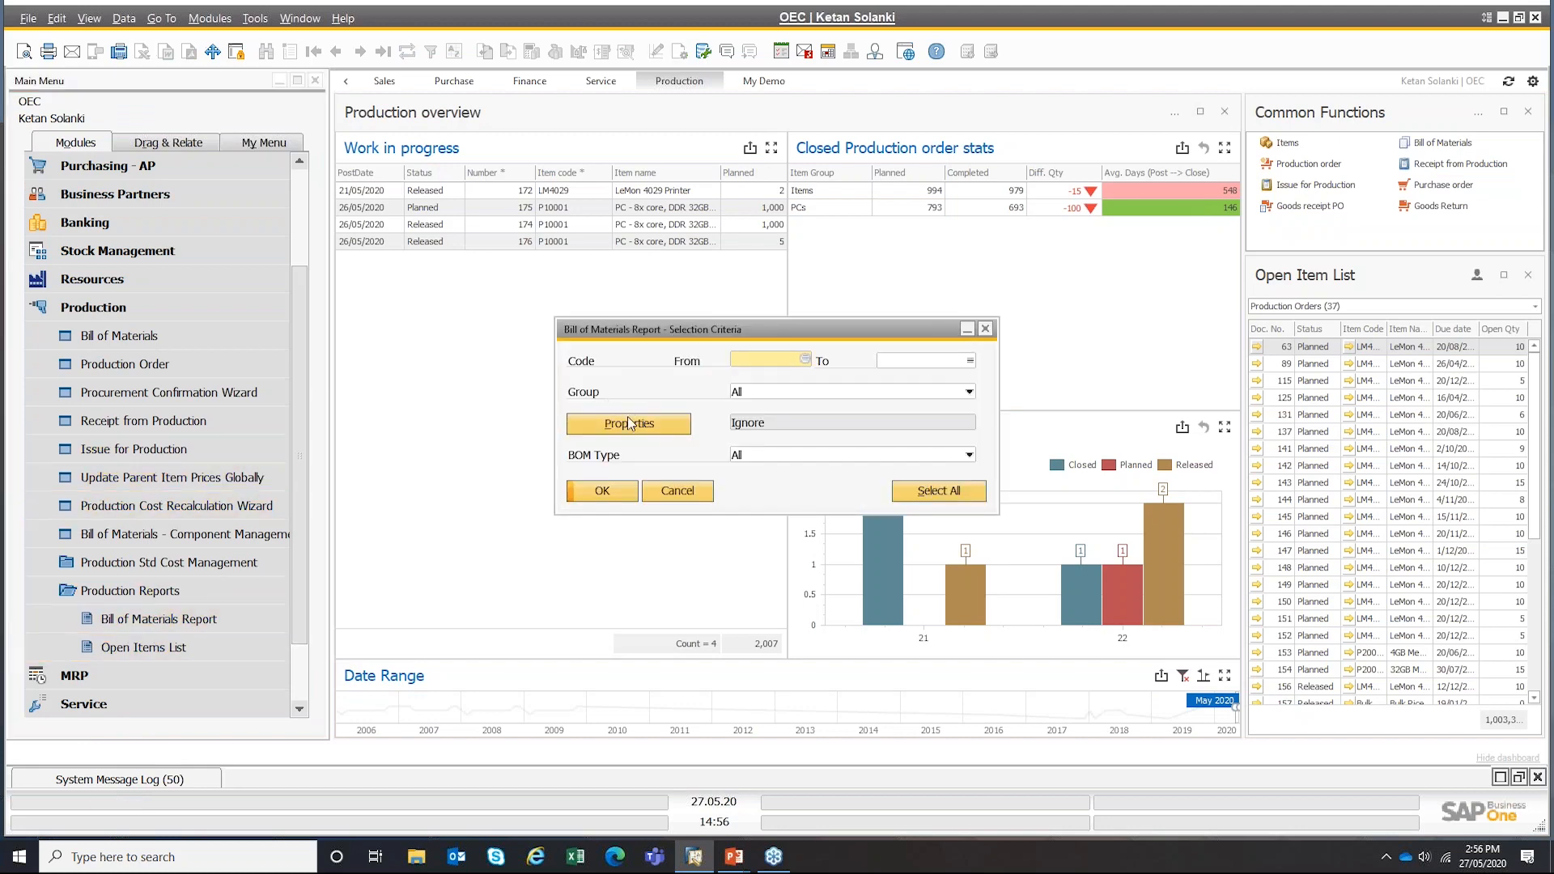
{"action": "left_click", "coordinate": [600, 492]}
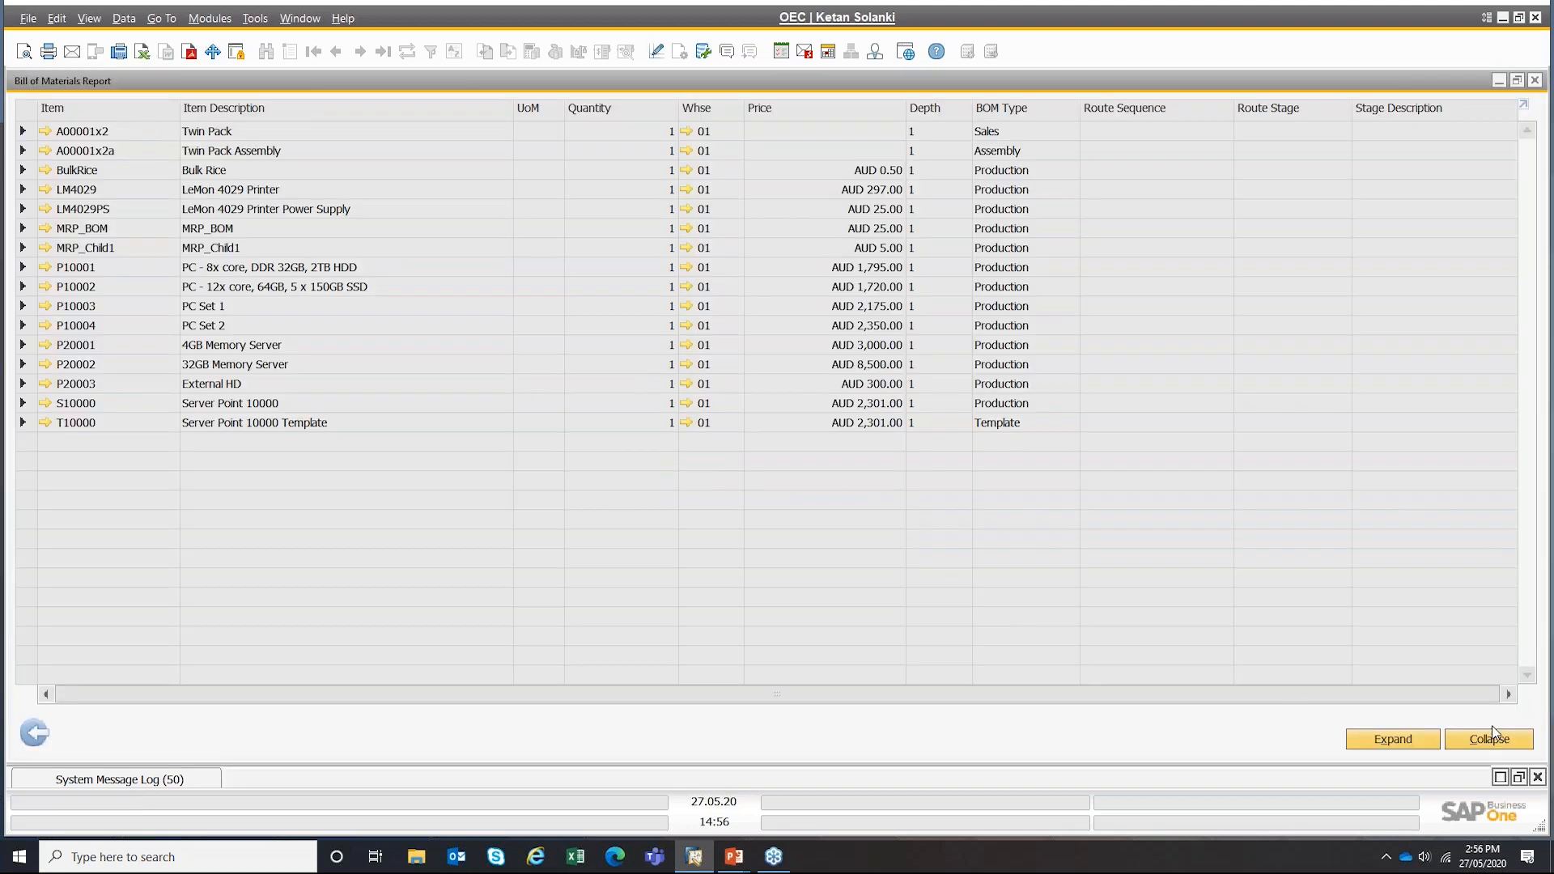
- Expand every bill of materials in the report, examine the components and route stages, and close the report
{"action": "left_click", "coordinate": [1405, 740]}
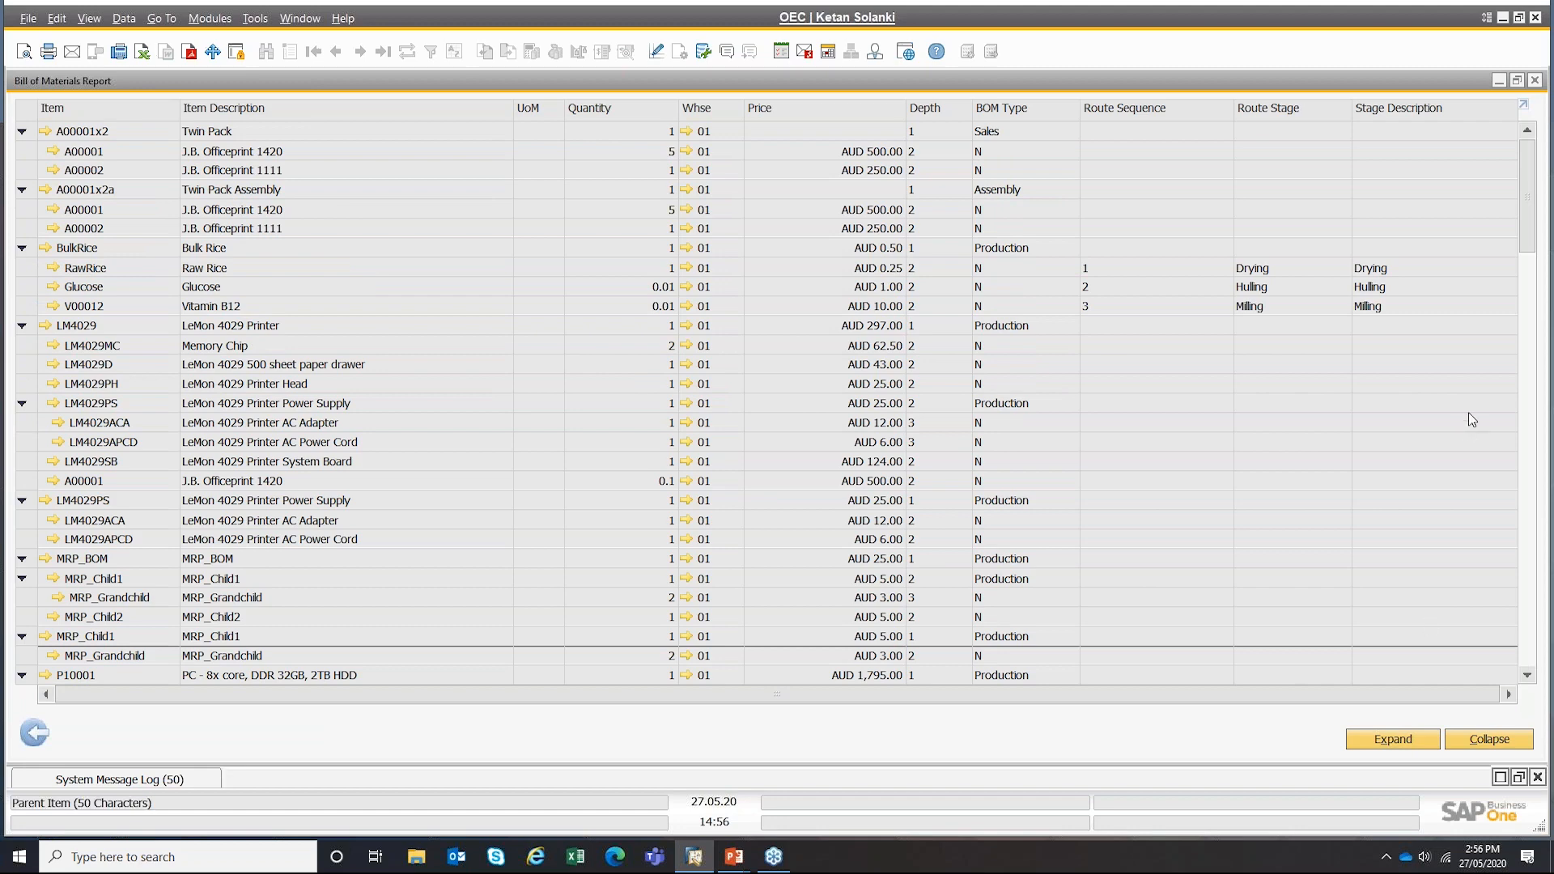
{"action": "left_click", "coordinate": [1531, 458]}
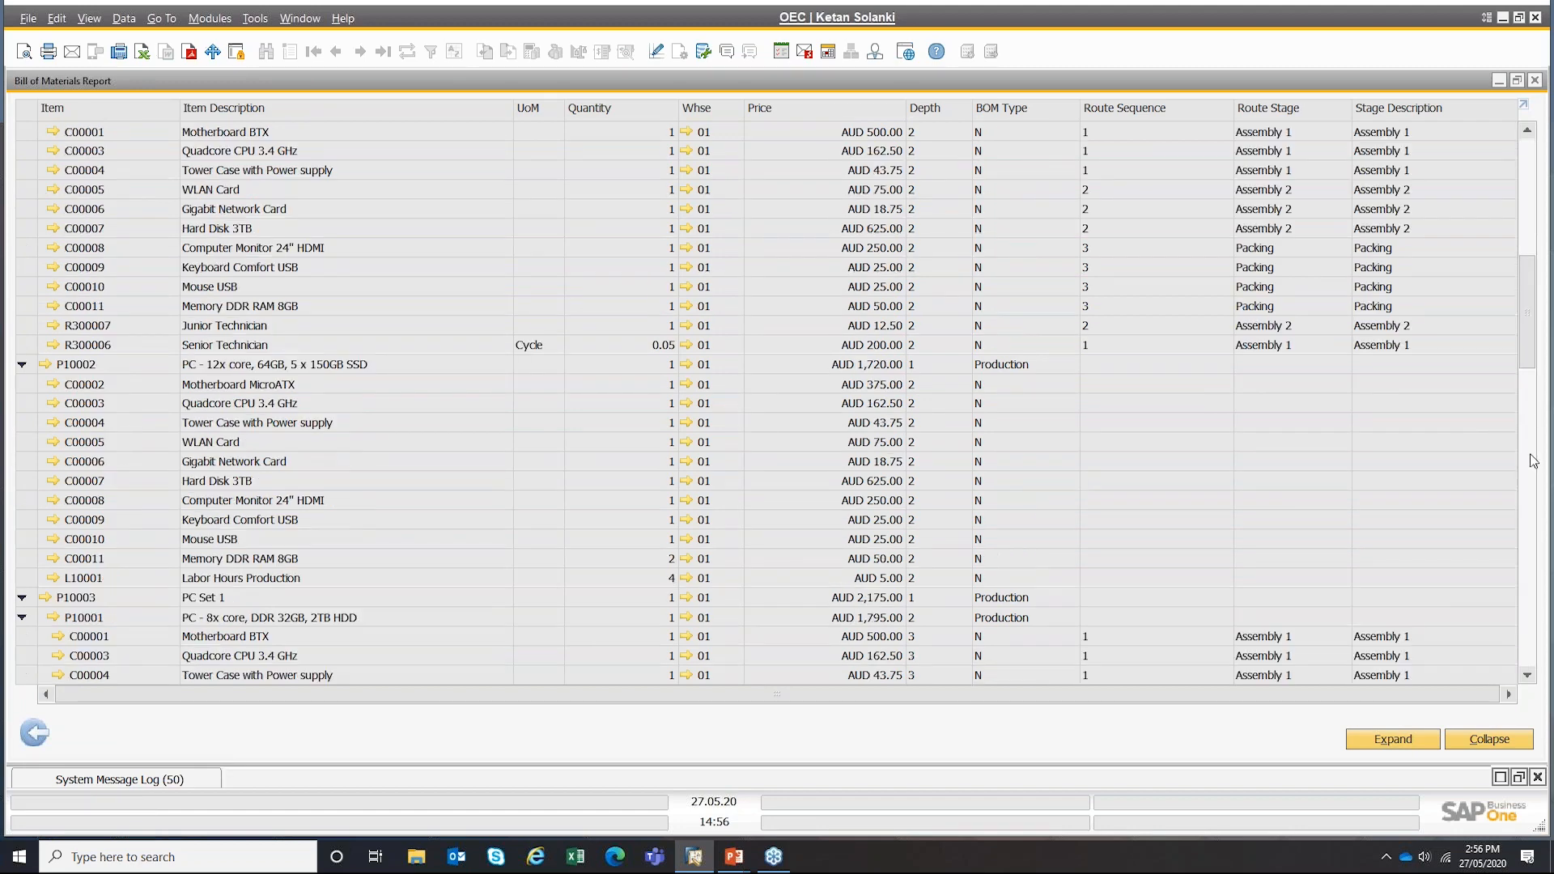
{"action": "left_click_drag", "start_coordinate": [1531, 363], "coordinate": [1538, 495]}
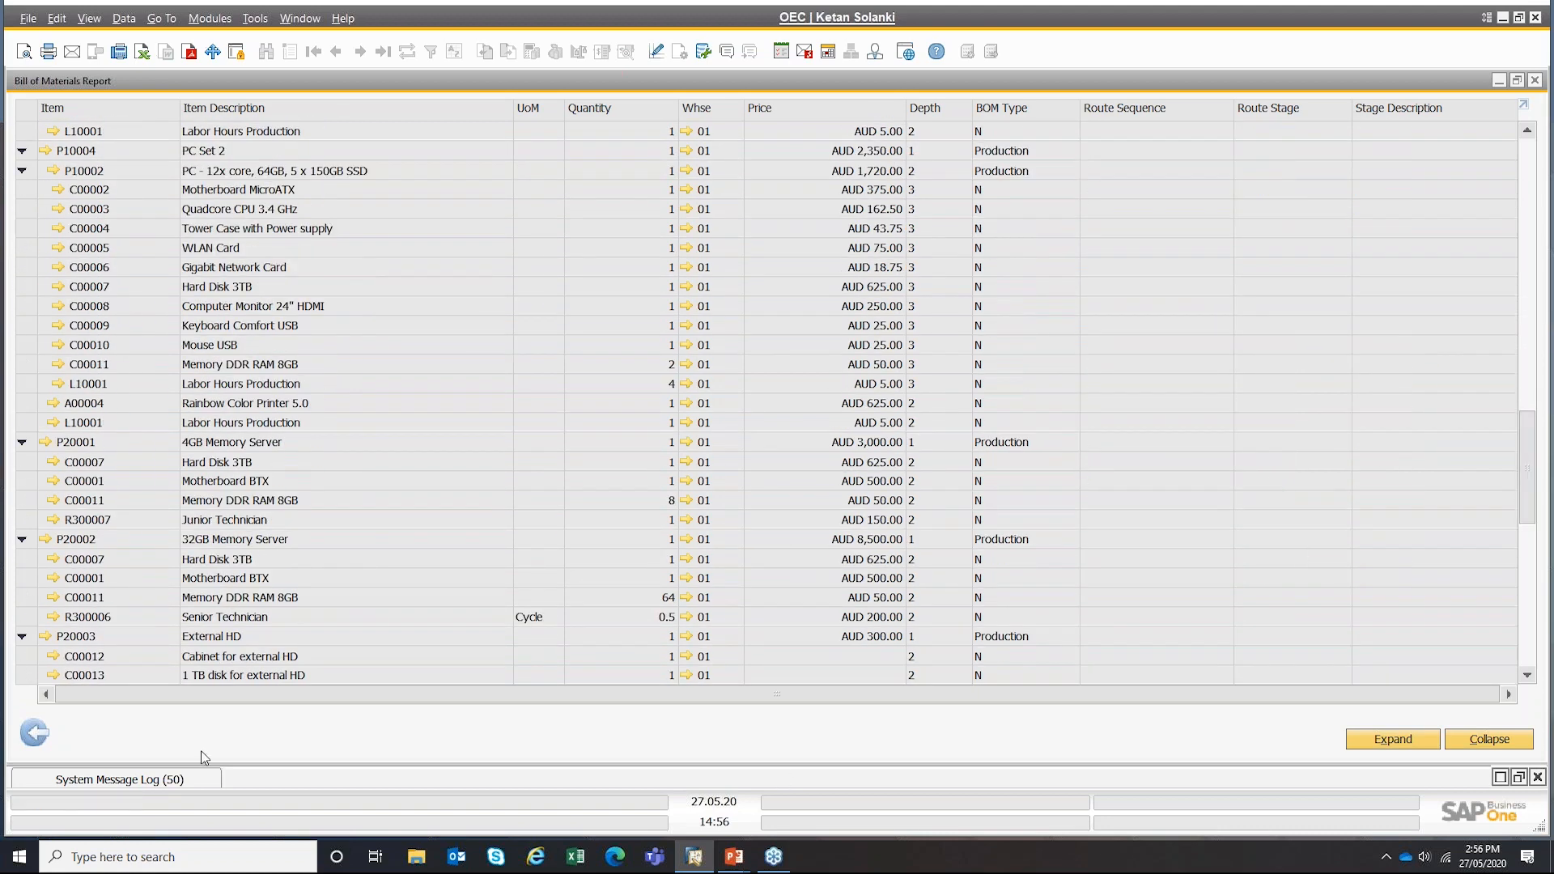
{"action": "left_click", "coordinate": [34, 733]}
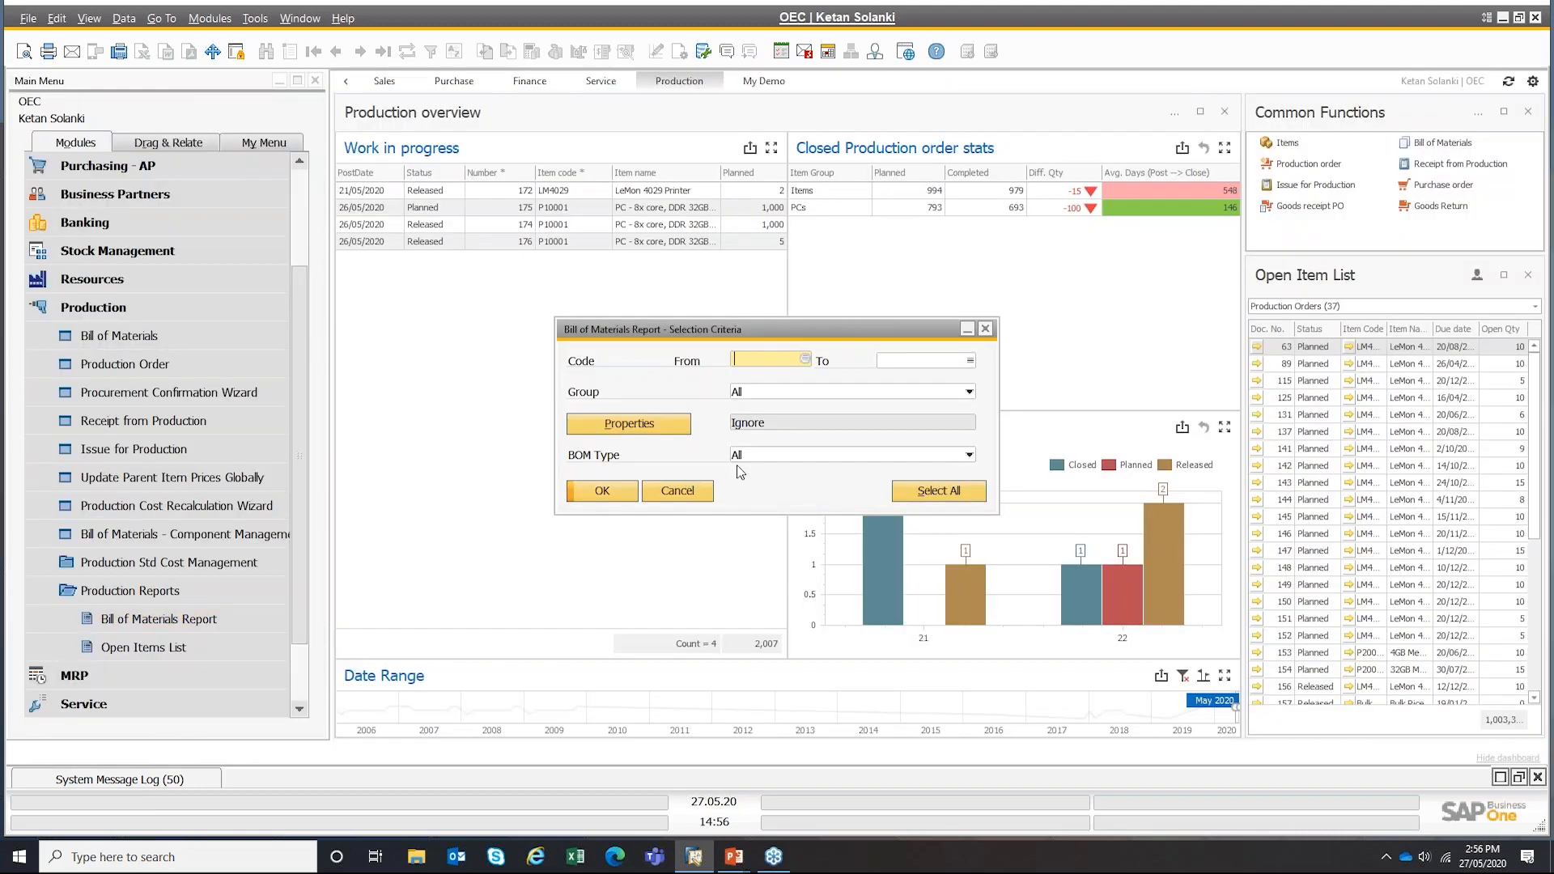
{"action": "left_click", "coordinate": [668, 494]}
- Start a new sales order for the customer Maxi Teq
{"action": "left_click", "coordinate": [157, 313]}
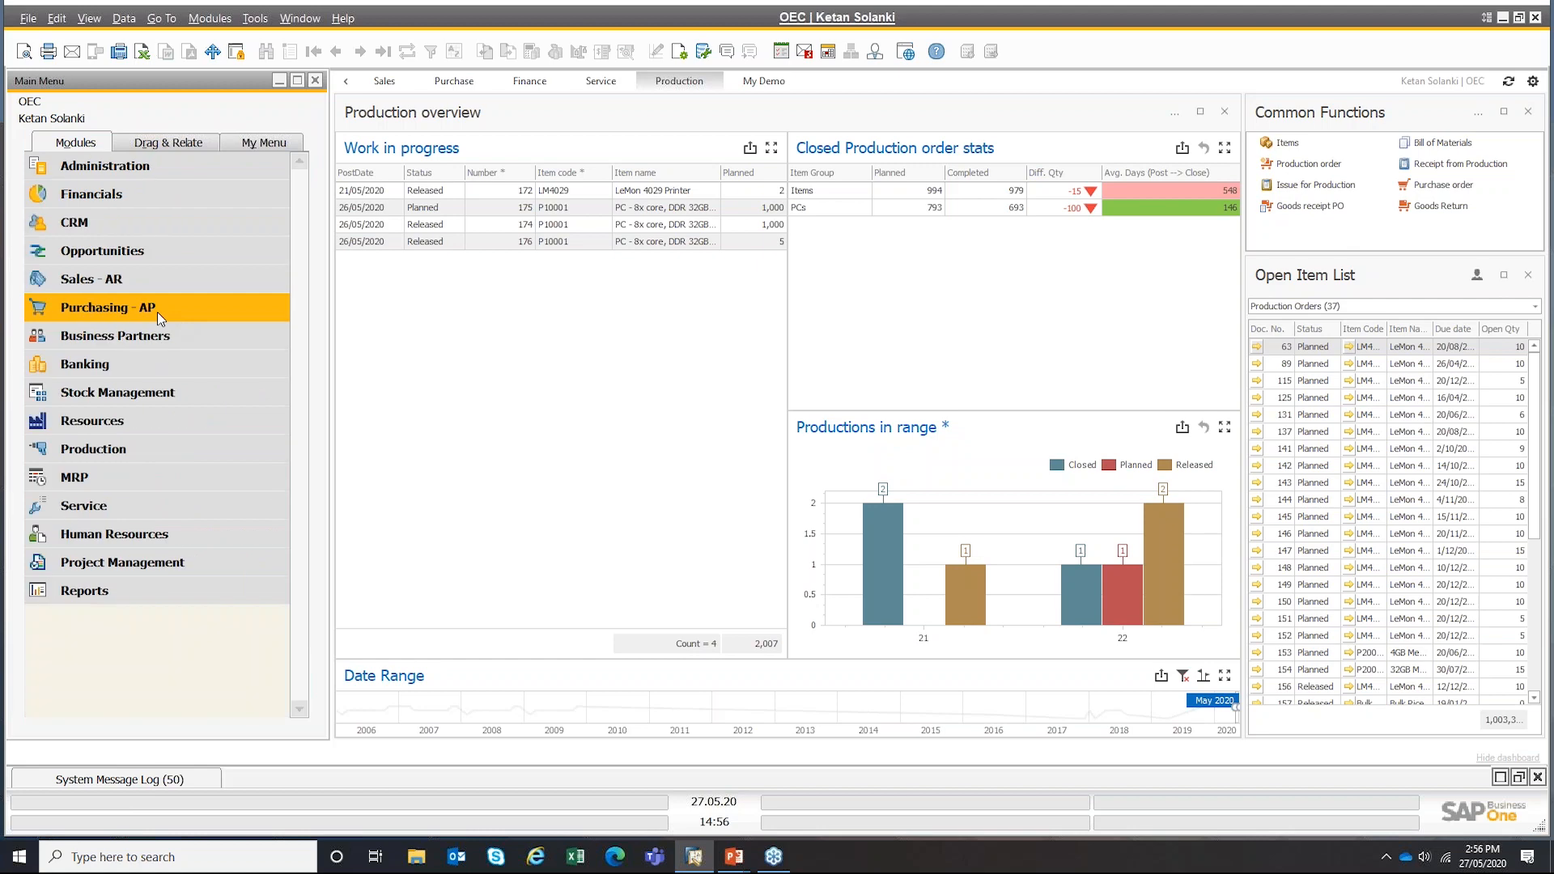
{"action": "left_click", "coordinate": [114, 277]}
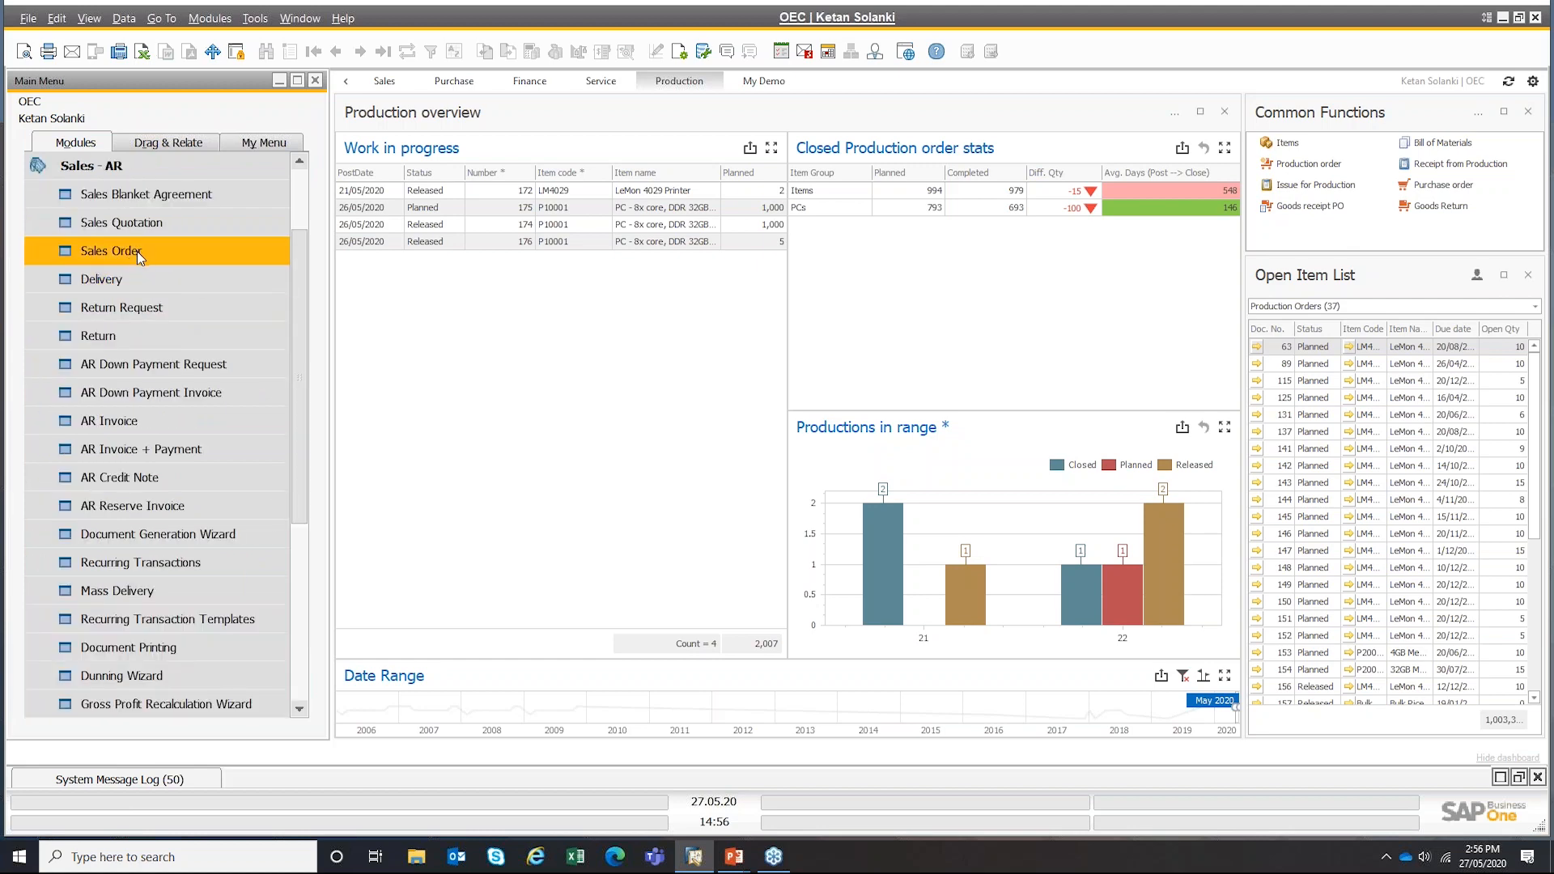
{"action": "left_click", "coordinate": [137, 251]}
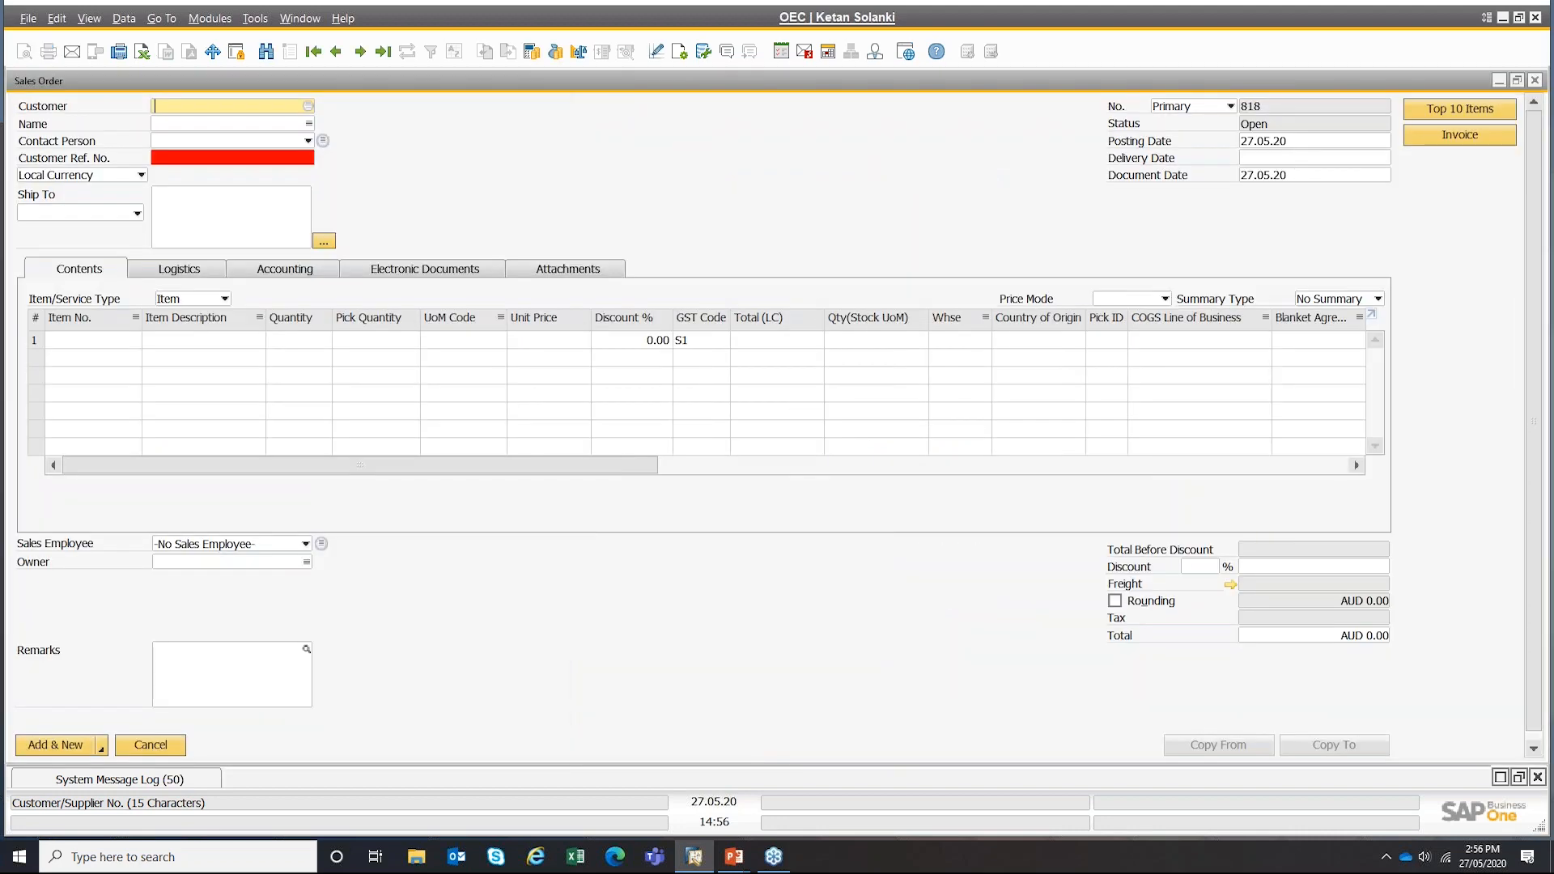
{"action": "key", "text": "Tab"}
{"action": "key", "text": "Down"}
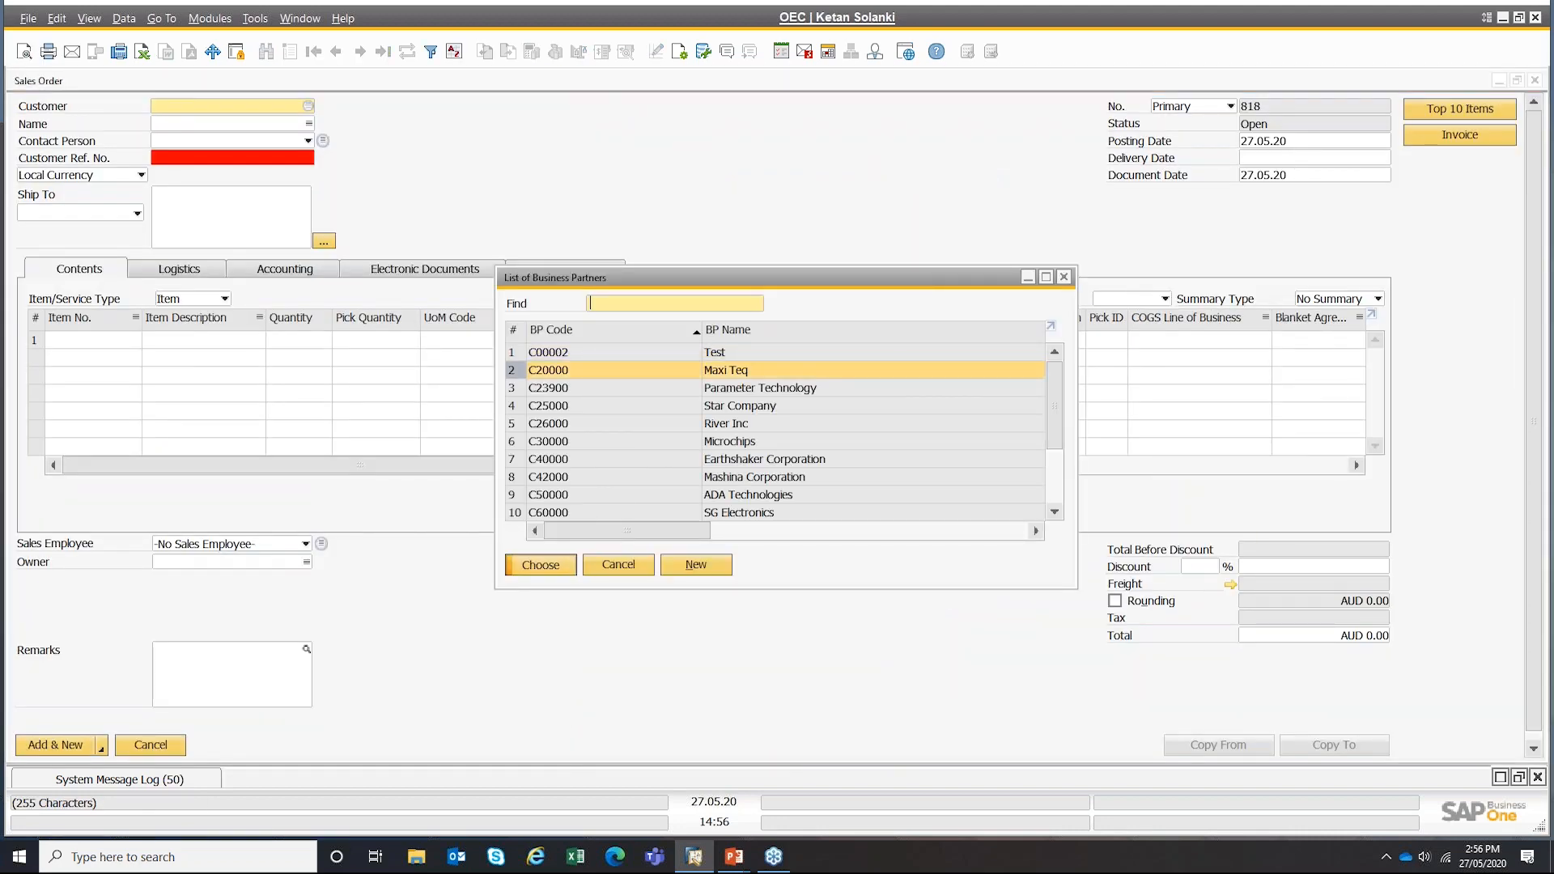
{"action": "key", "text": "Return"}
- Add item P10001 to the sales order's first line with a quantity of 5
{"action": "left_click", "coordinate": [94, 343]}
{"action": "type", "text": "p"}
{"action": "key", "text": "Tab"}
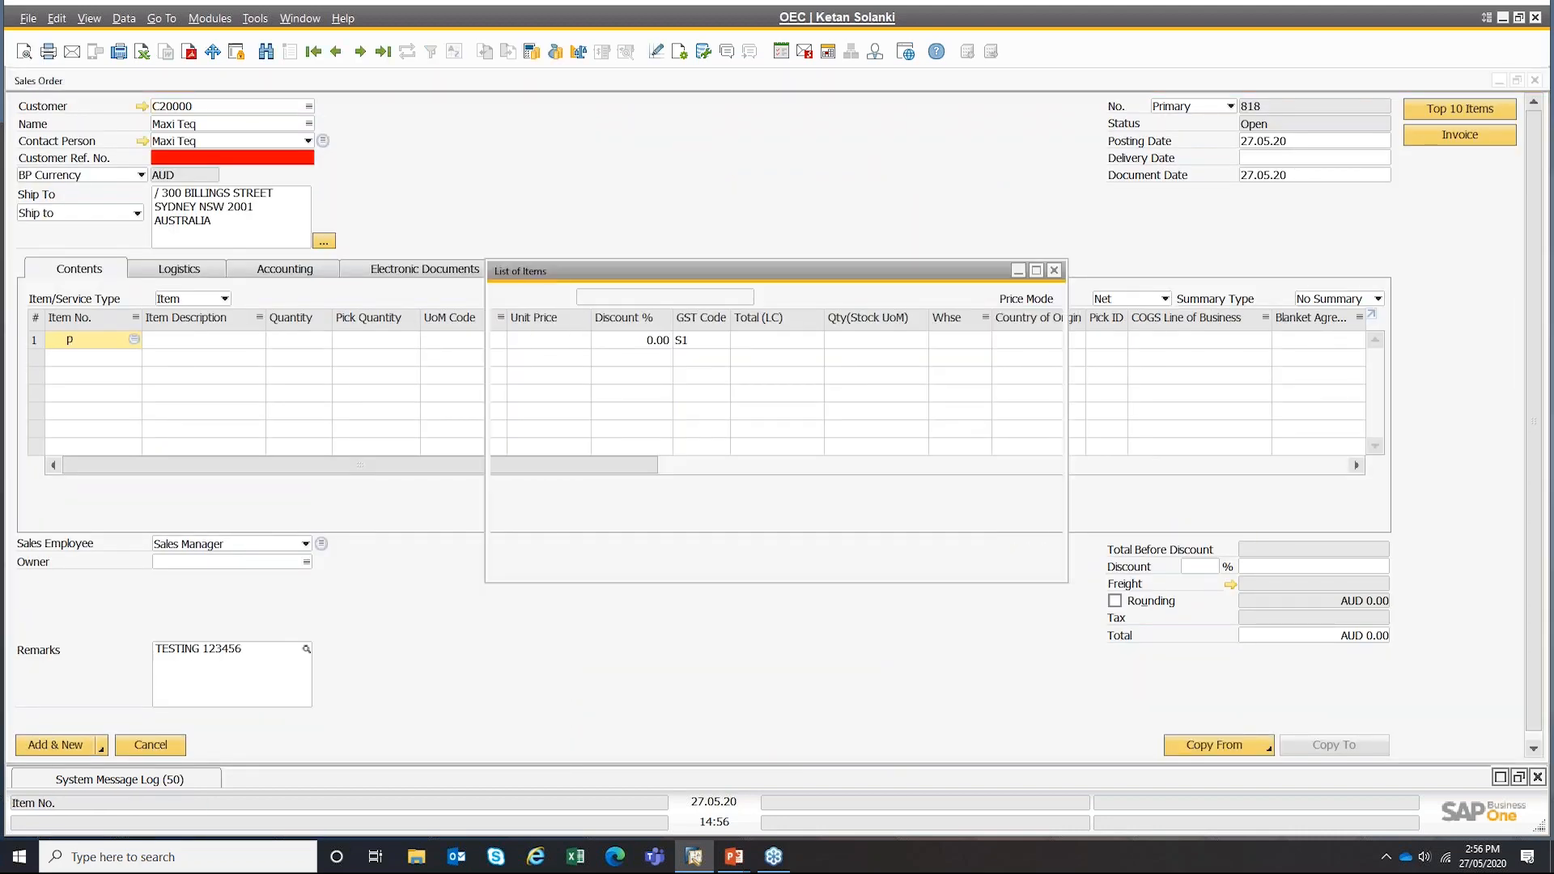
{"action": "key", "text": "Down"}
{"action": "key", "text": "Return"}
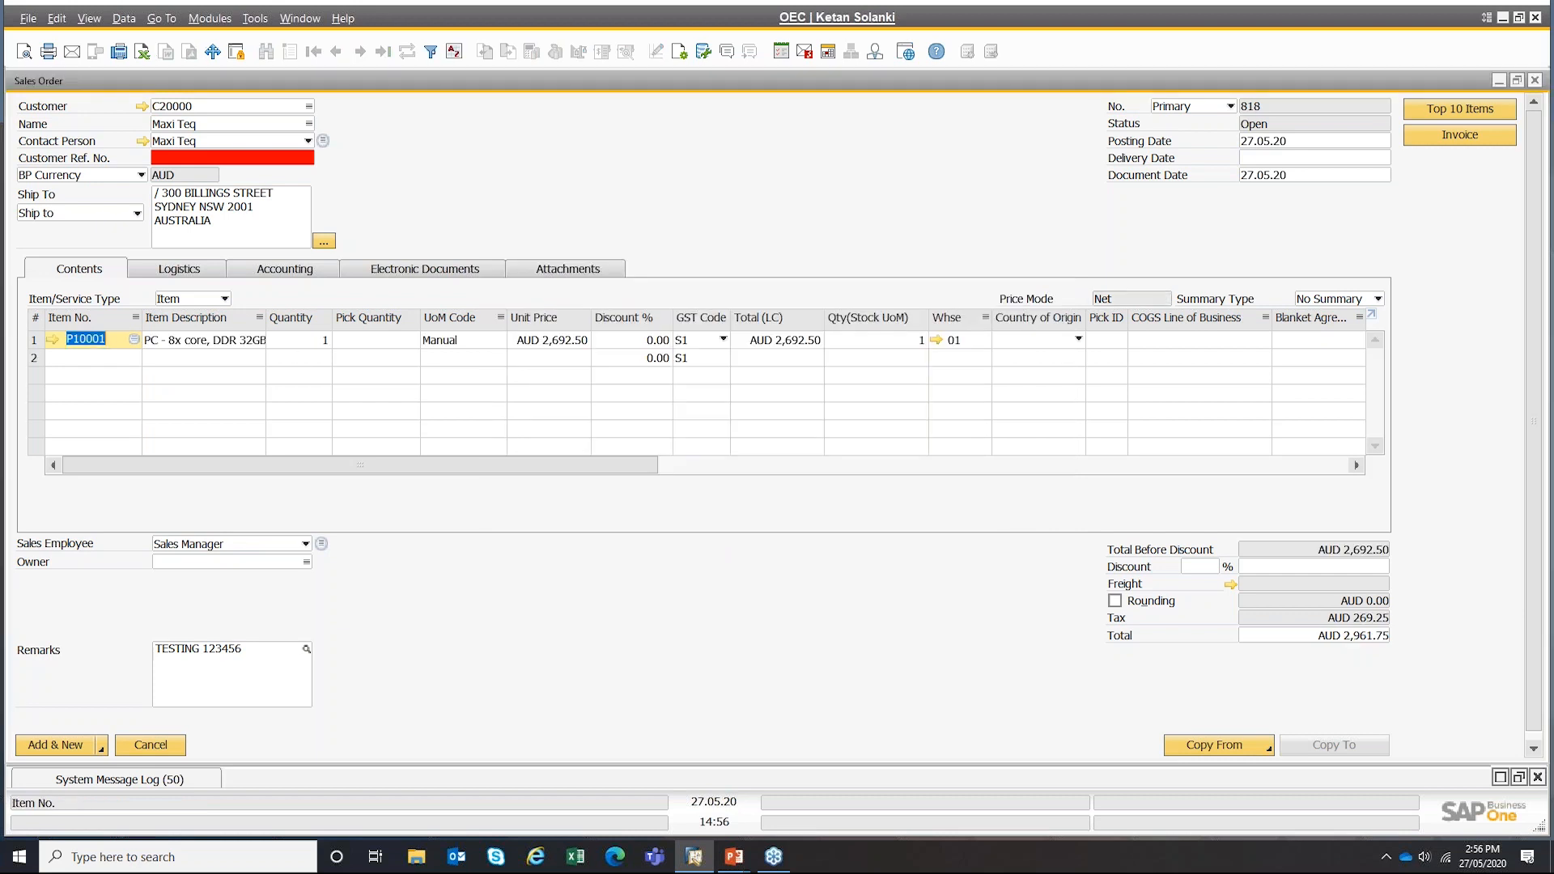
{"action": "key", "text": "Tab"}
{"action": "type", "text": "5"}
{"action": "key", "text": "Tab"}
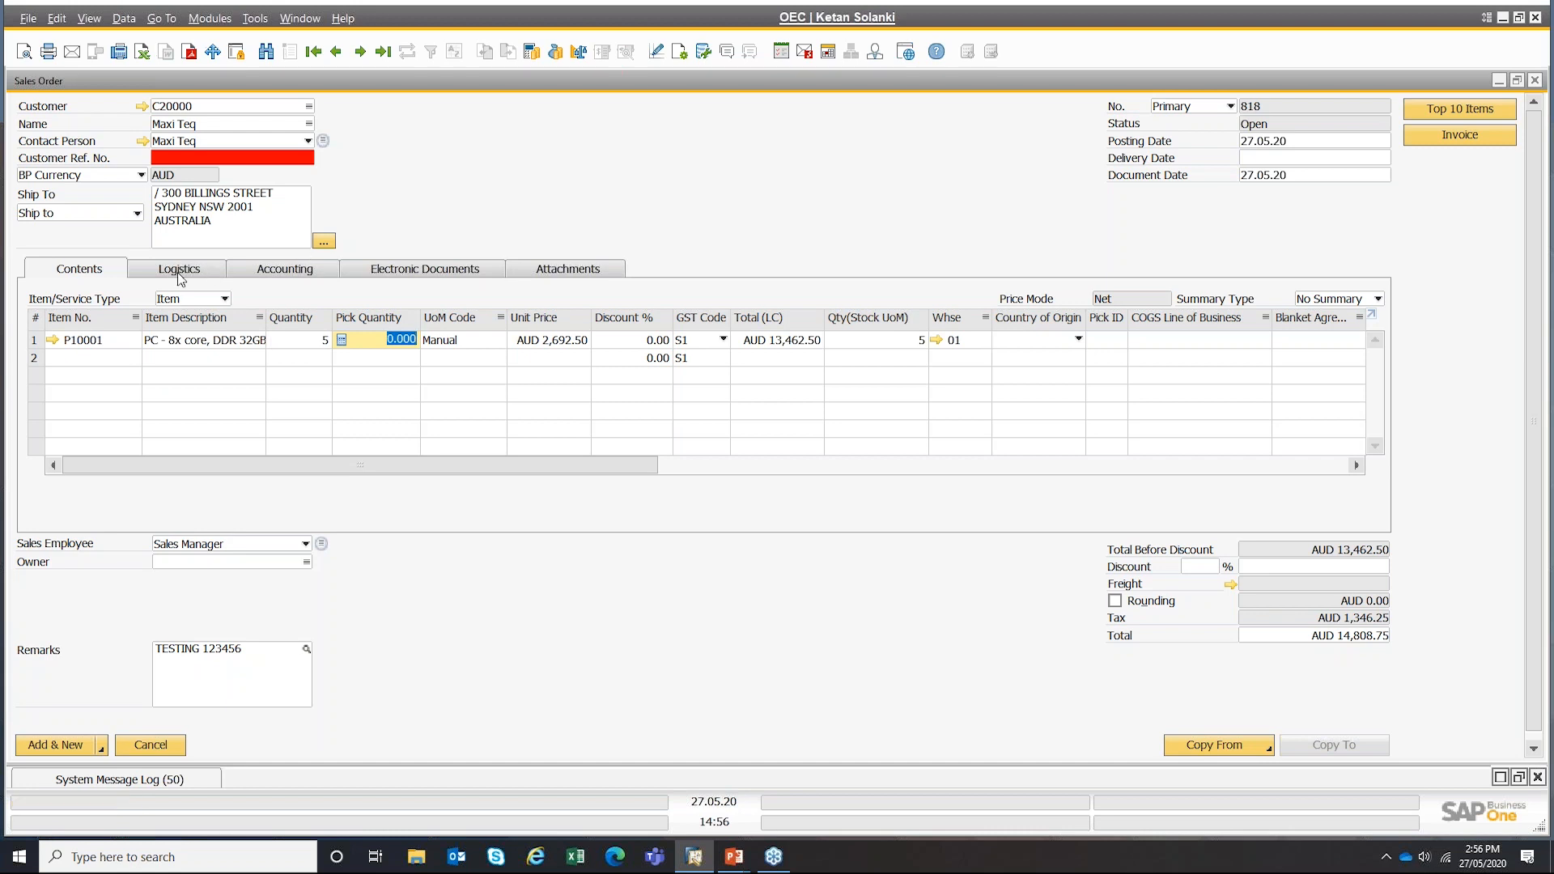
- Set the delivery date to 27.05.20 and enable Procure Non Drop-Ship Items, applying the change to existing rows
{"action": "left_click", "coordinate": [1250, 162]}
{"action": "key", "text": "Tab"}
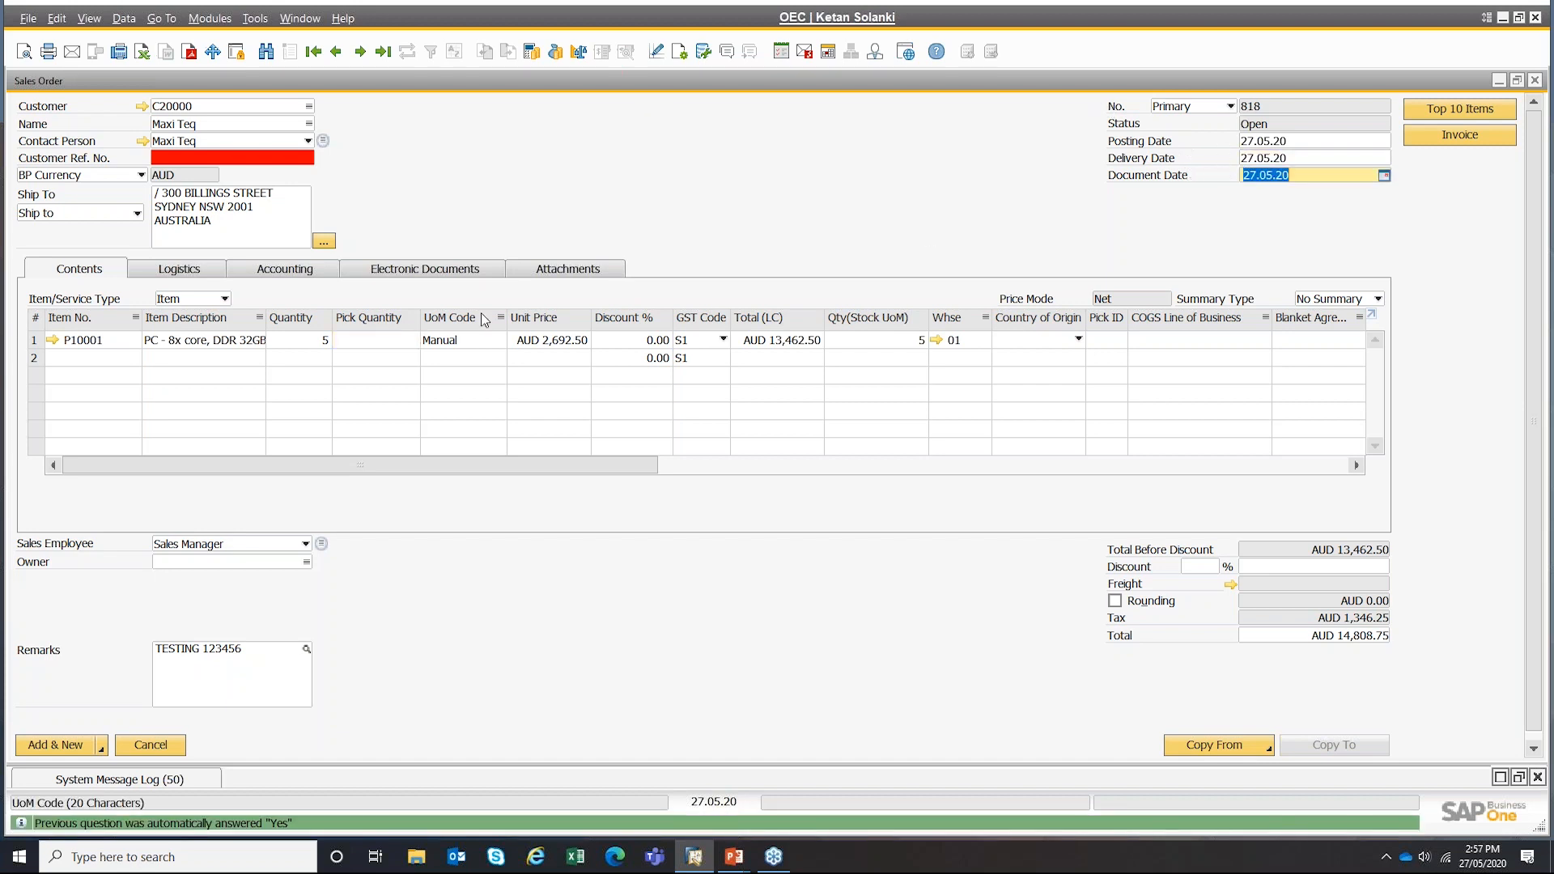
{"action": "left_click", "coordinate": [206, 271]}
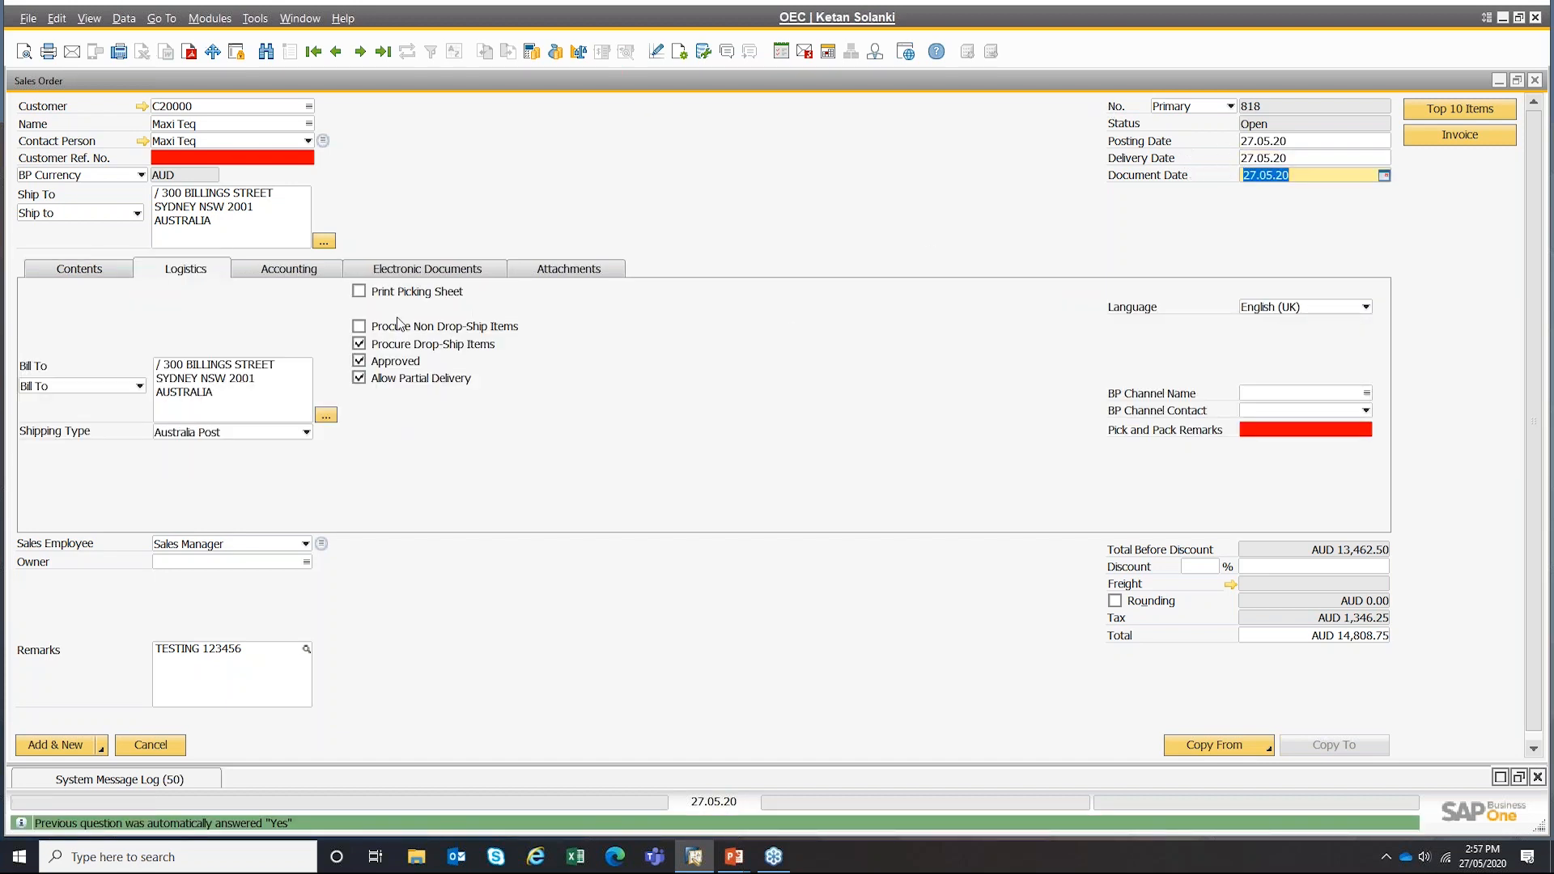
{"action": "left_click", "coordinate": [363, 328]}
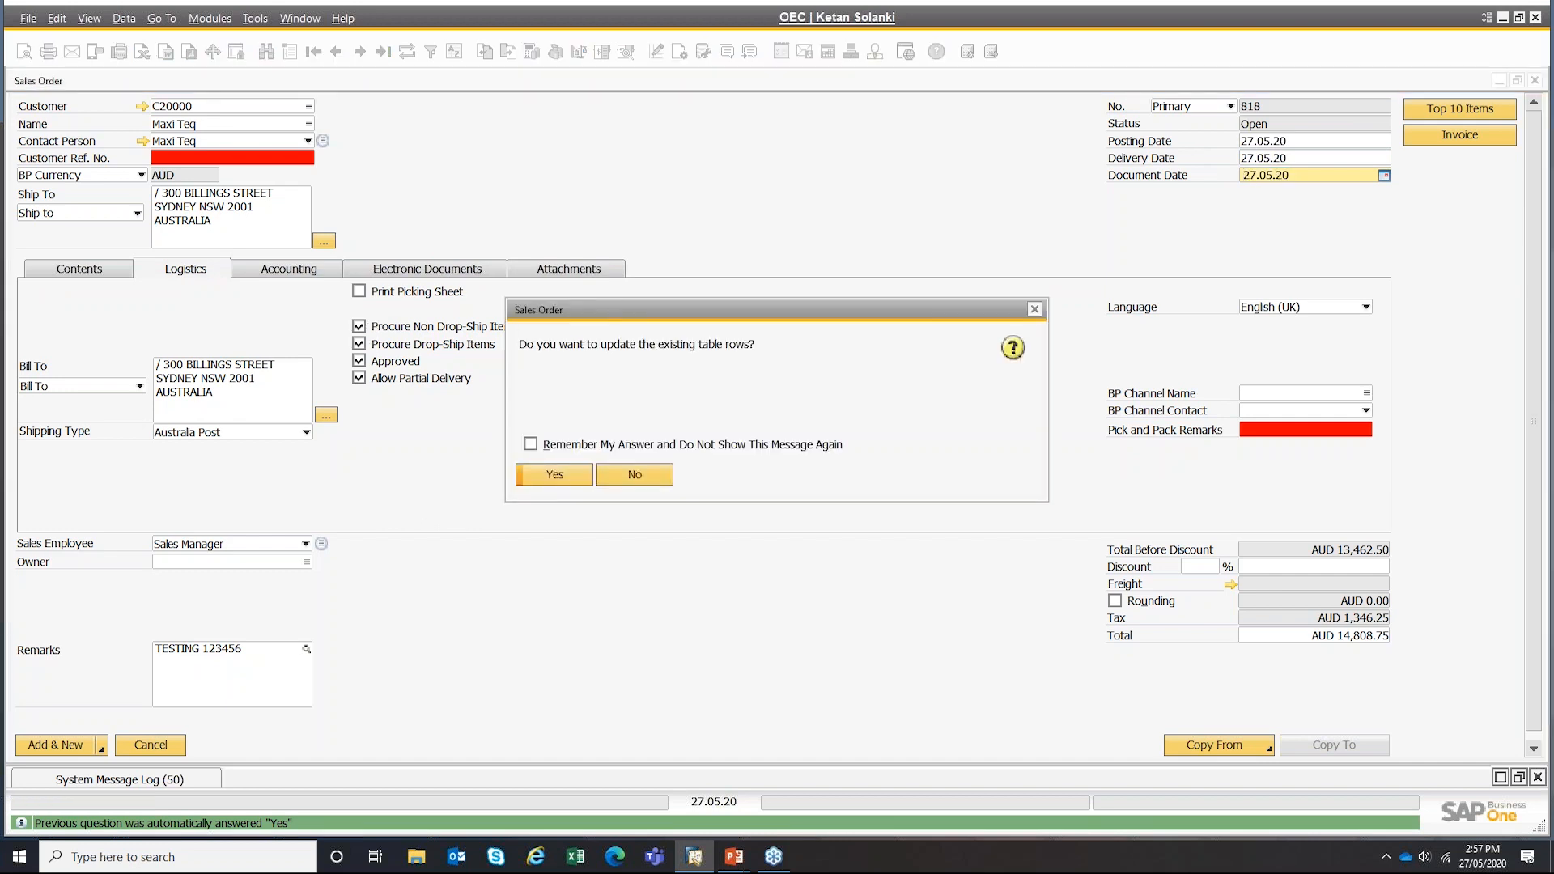
{"action": "left_click", "coordinate": [555, 474]}
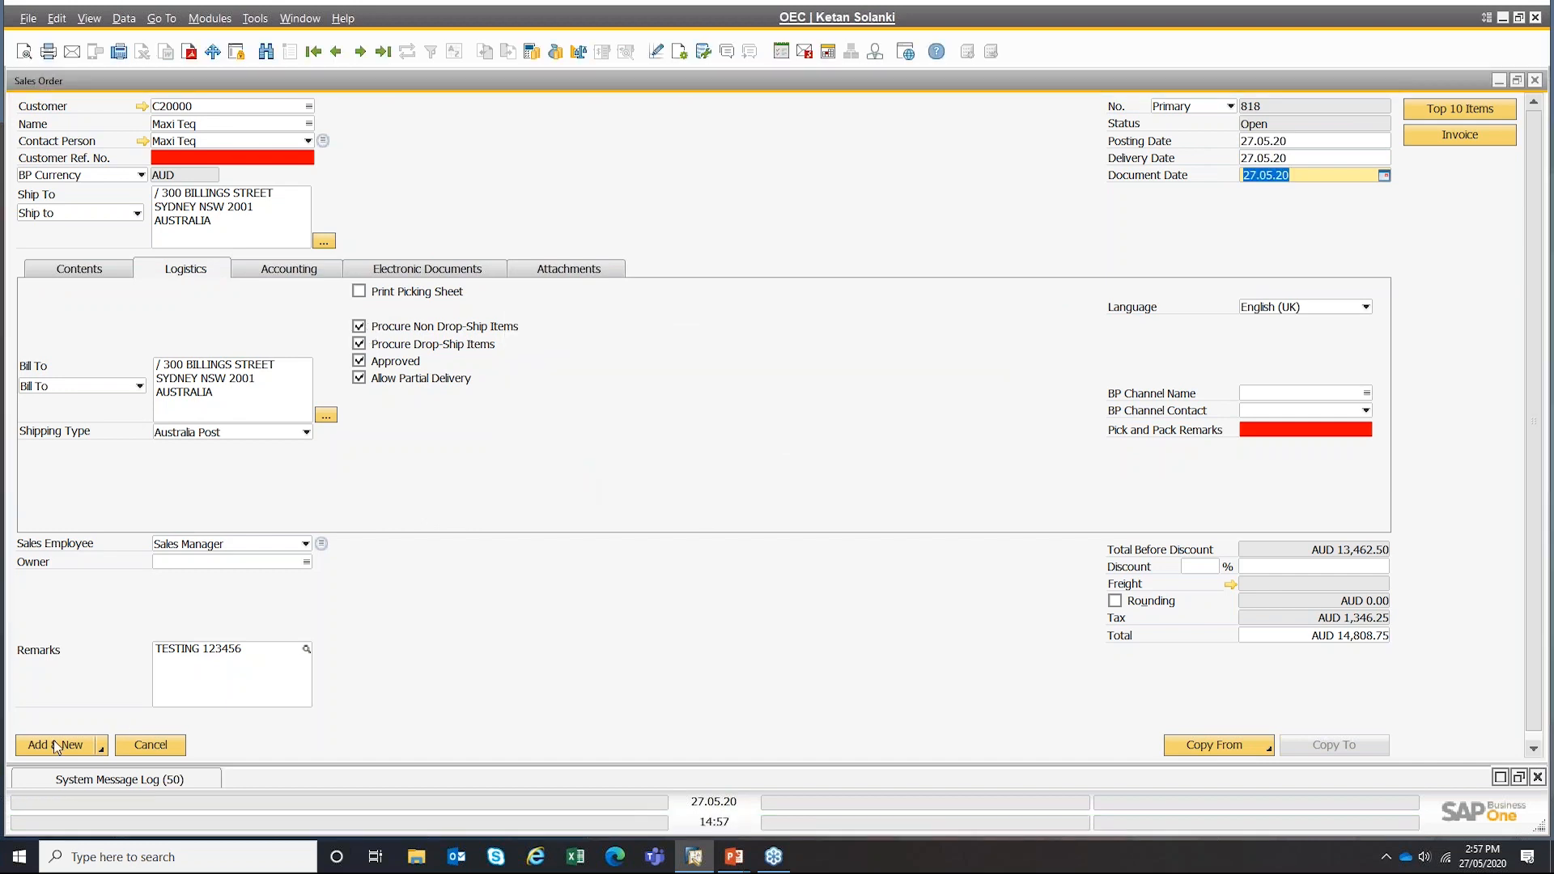
- Enter "test" as the Customer Ref. No. and Pick and Pack Remarks, and add the sales order, accepting the duplicate reference
{"action": "left_click", "coordinate": [55, 742]}
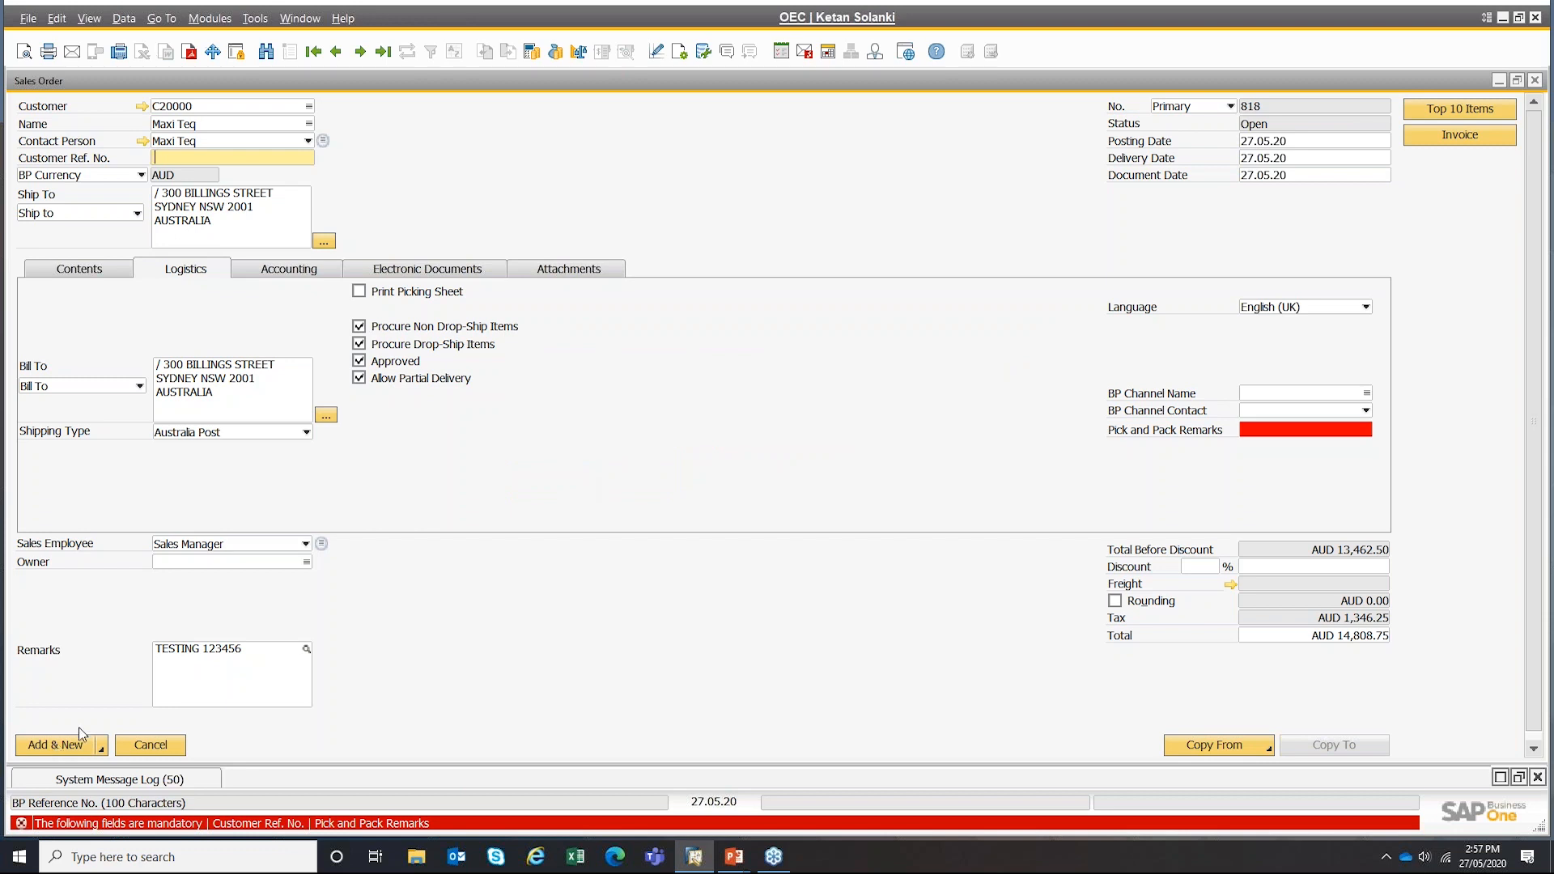
{"action": "left_click", "coordinate": [1322, 431]}
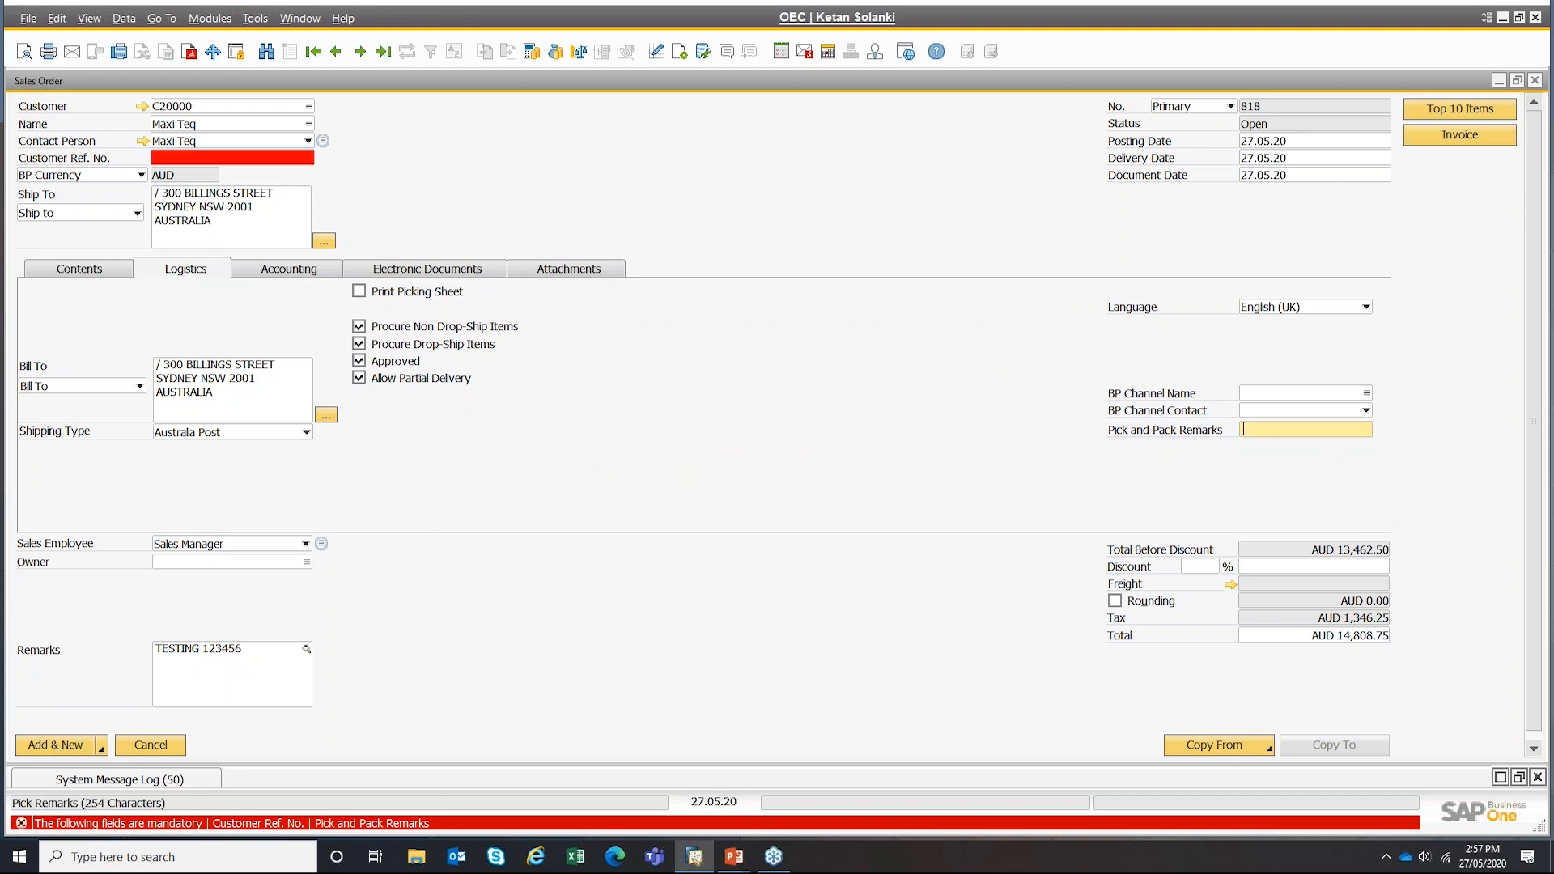
{"action": "type", "text": "te"}
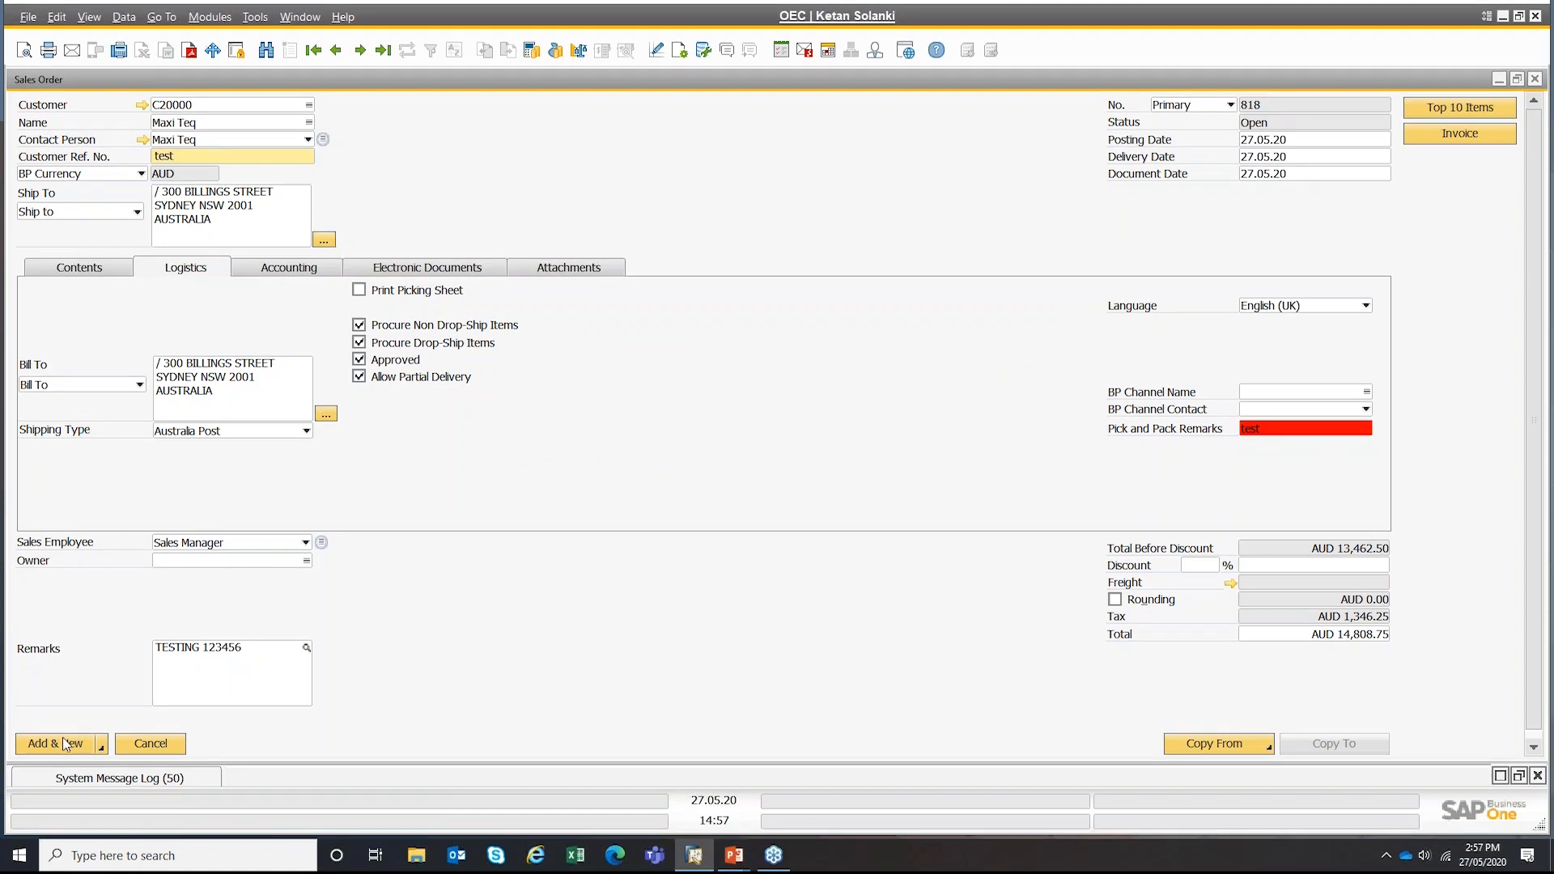
{"action": "left_click", "coordinate": [55, 744]}
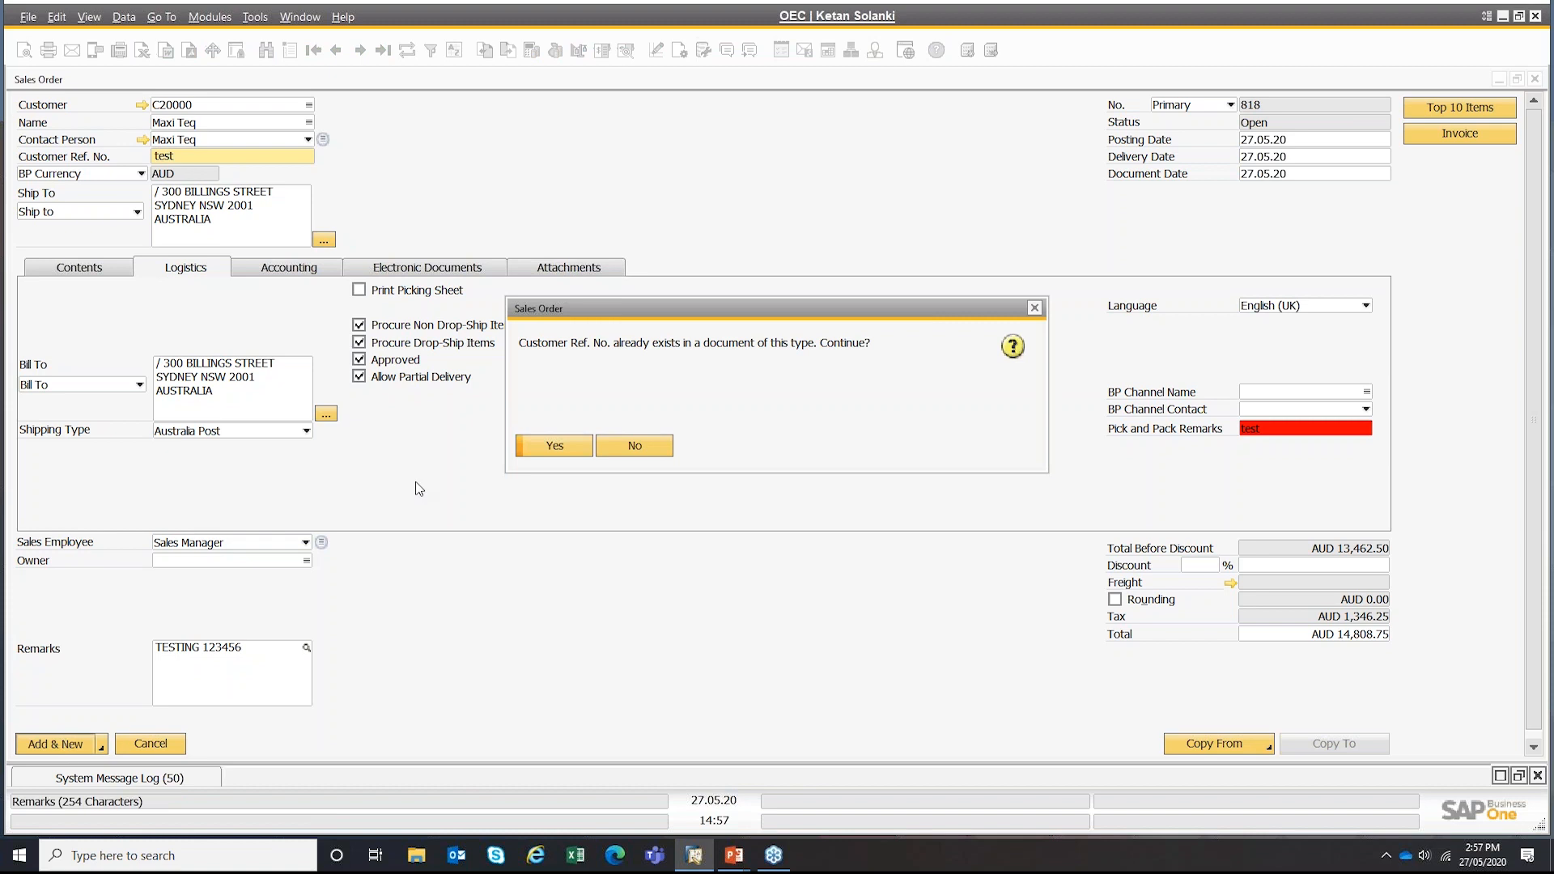
{"action": "left_click", "coordinate": [544, 445]}
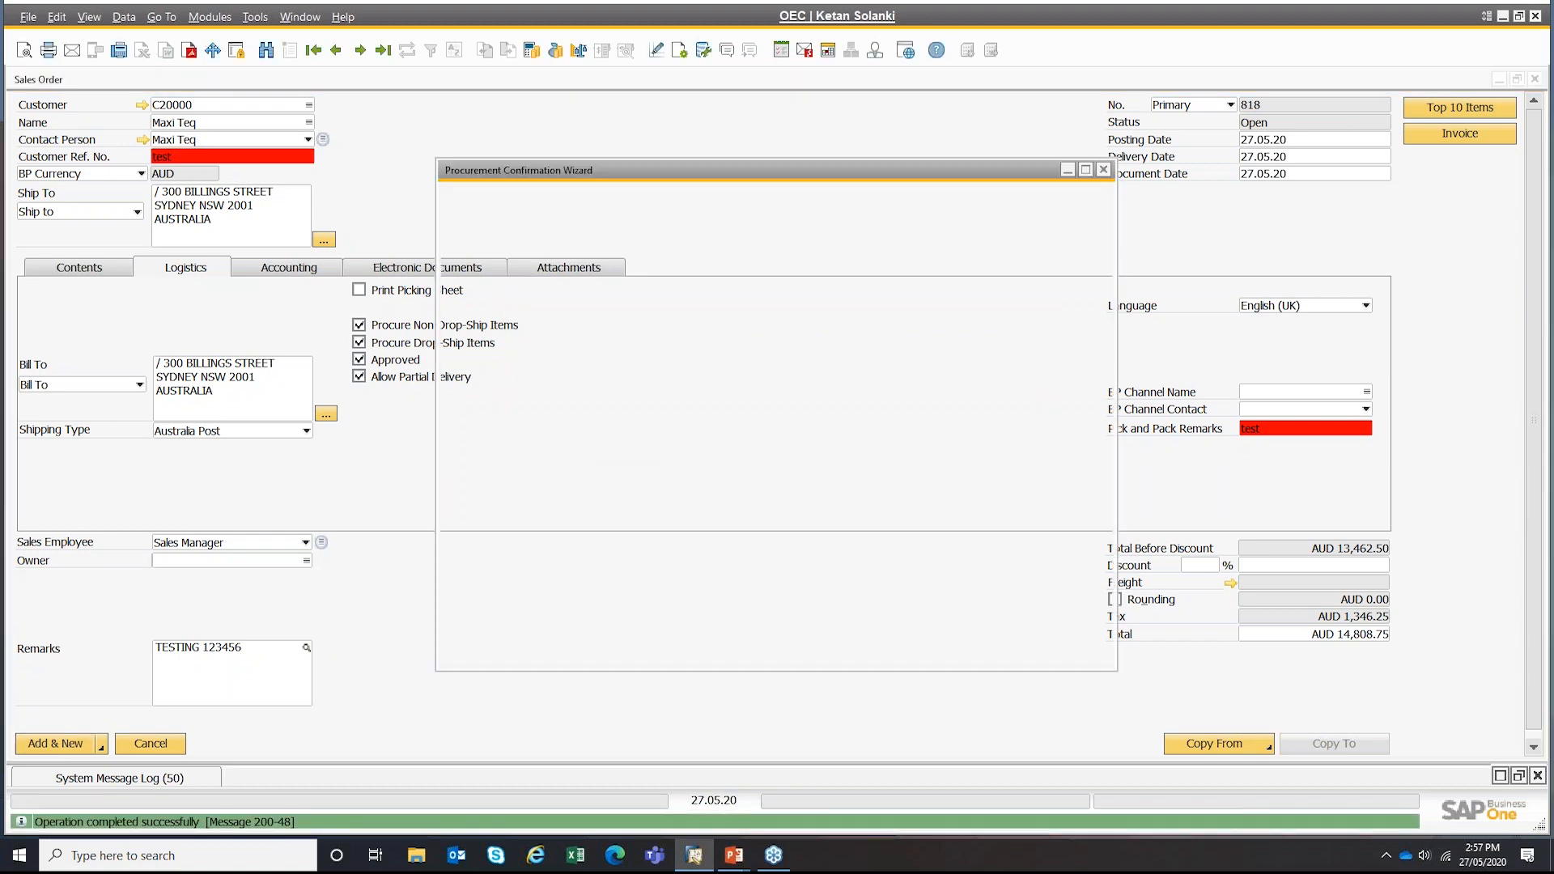
- Generate a production order for the sales order's P10001 line with the Procurement Confirmation Wizard, and open the created order
{"action": "left_click", "coordinate": [995, 651]}
{"action": "left_click", "coordinate": [996, 651]}
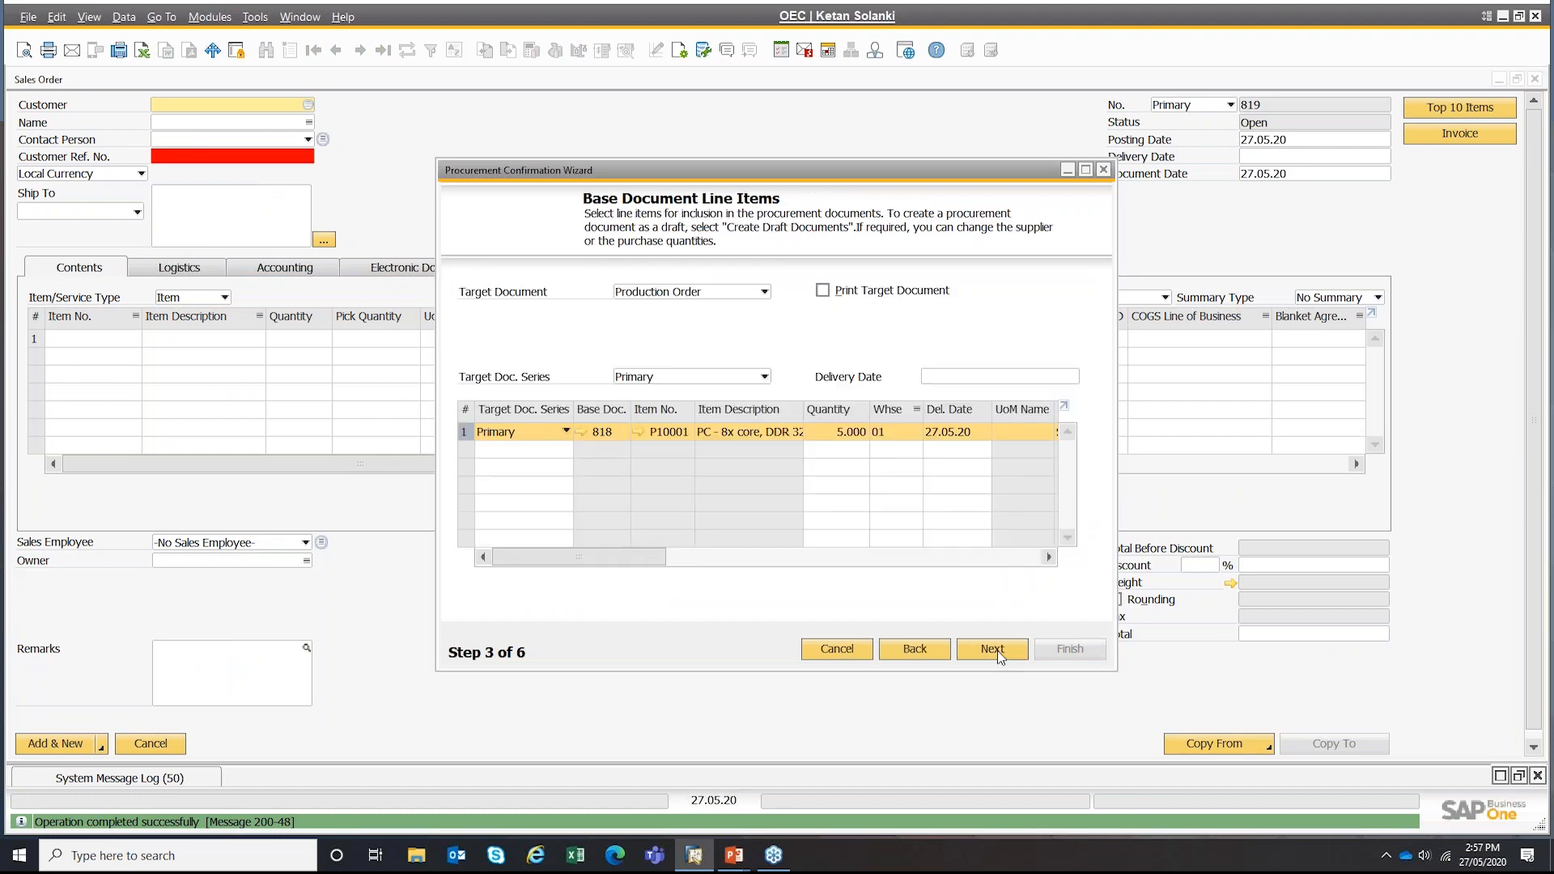
{"action": "left_click", "coordinate": [996, 651]}
{"action": "left_click", "coordinate": [995, 651]}
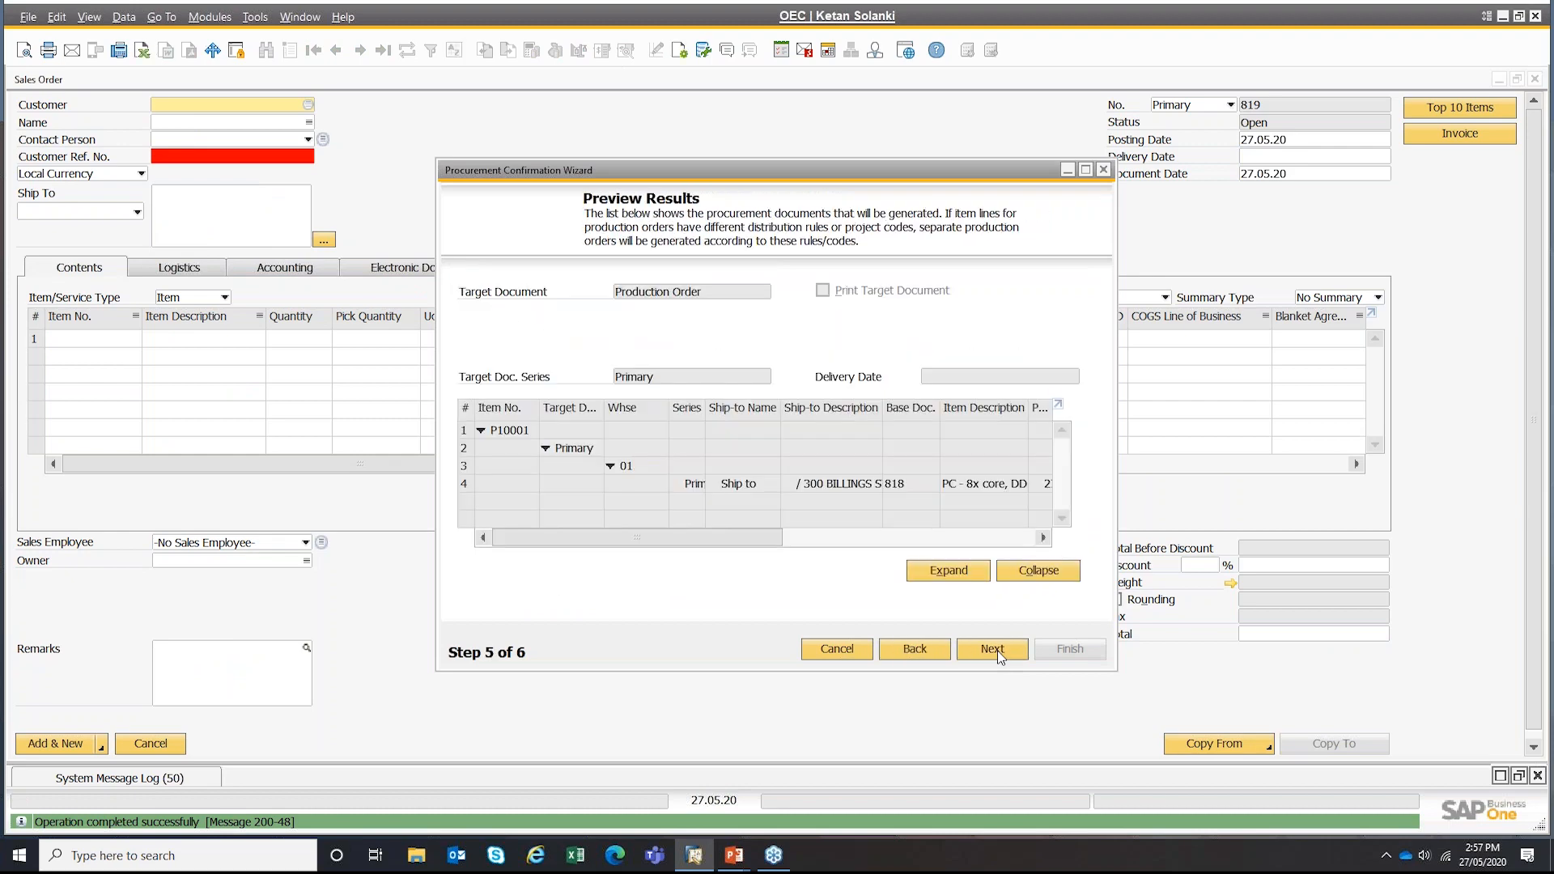
{"action": "left_click", "coordinate": [999, 653]}
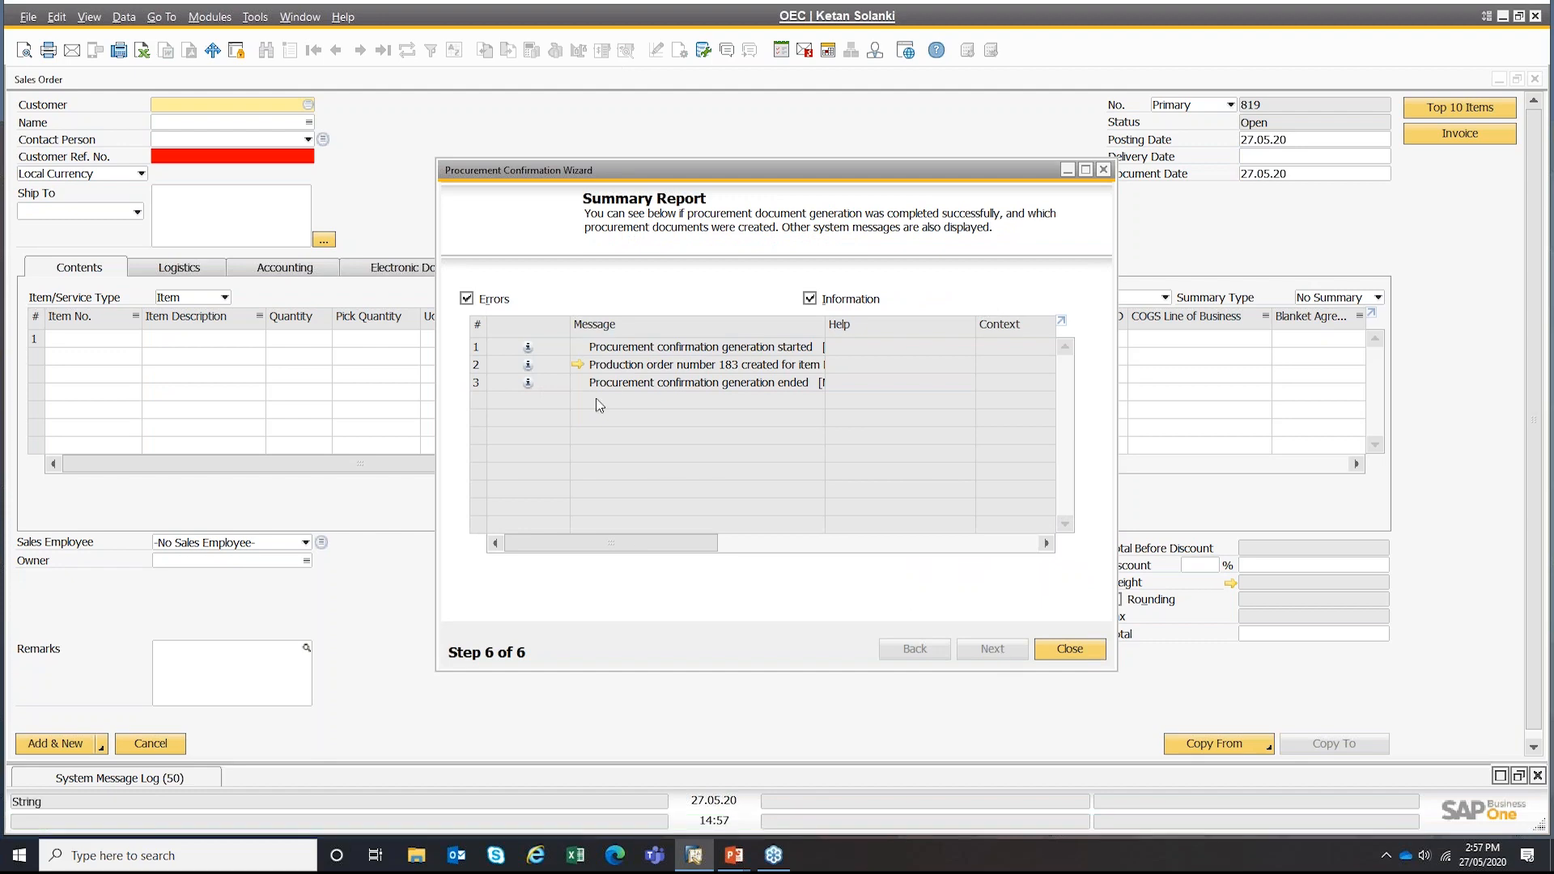
{"action": "left_click", "coordinate": [578, 365]}
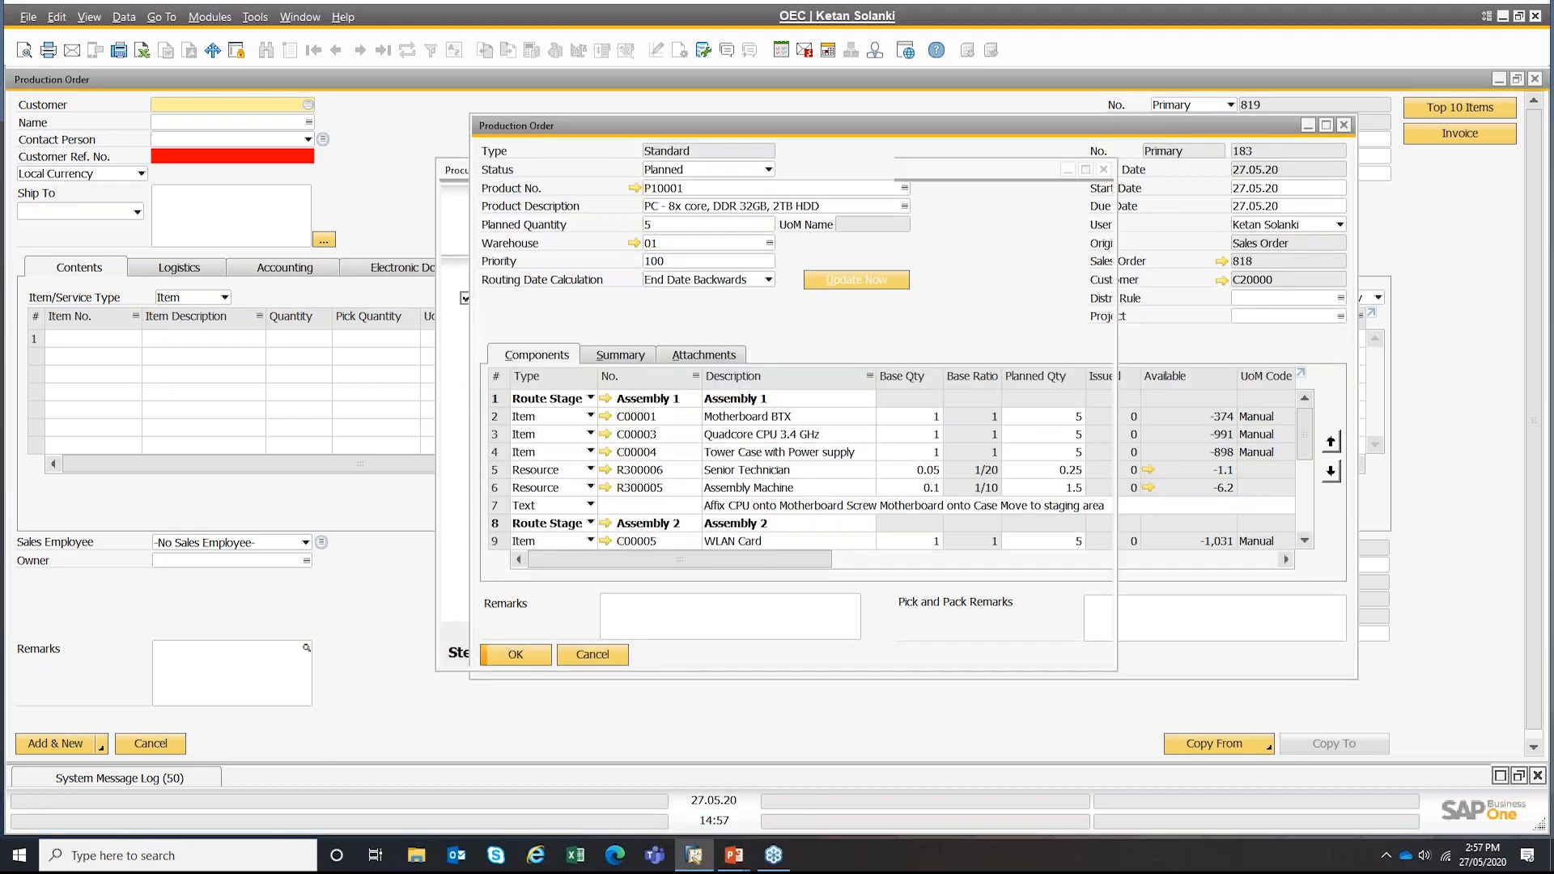